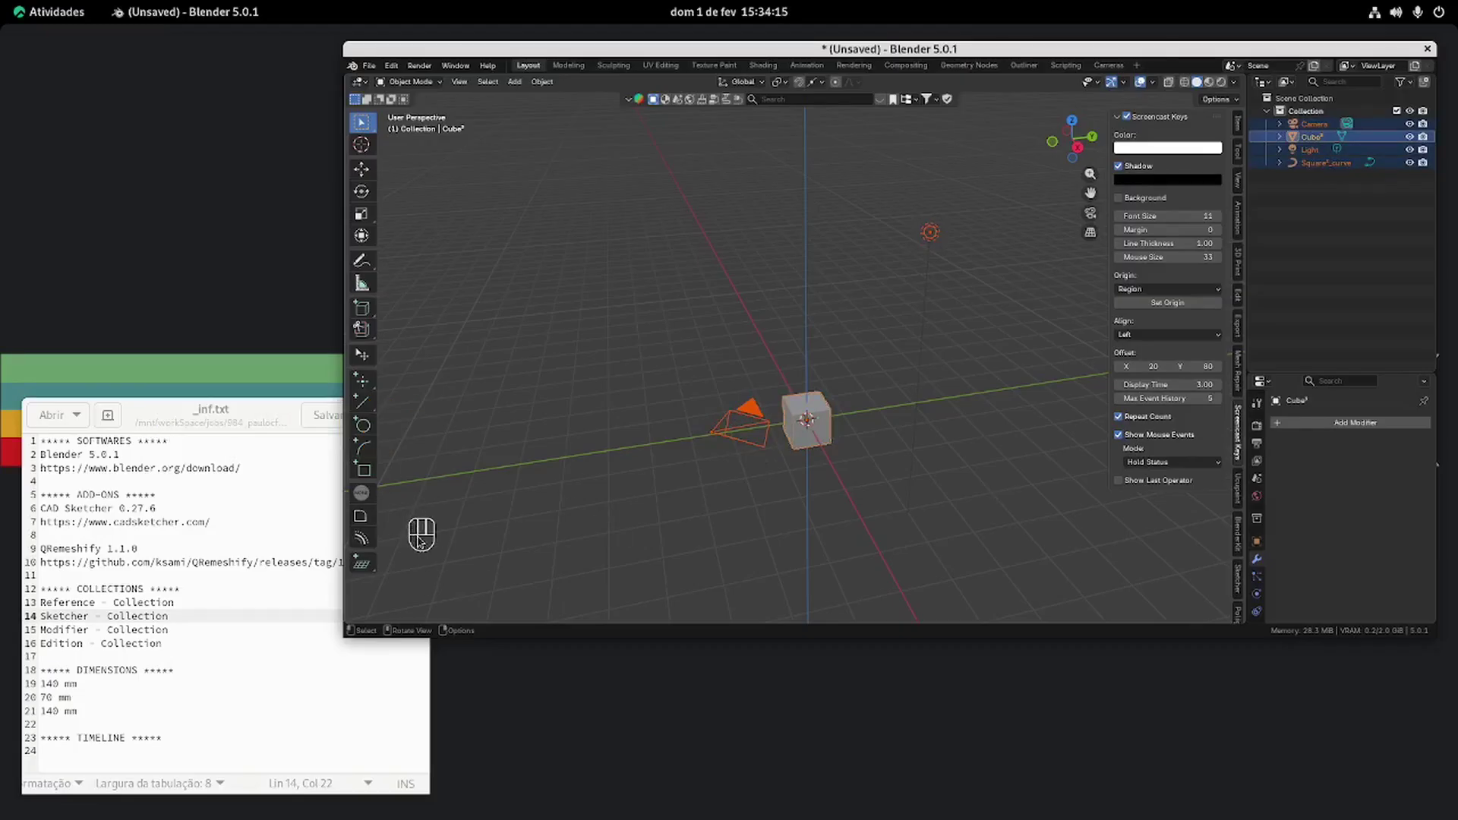
Delete the camera, light and square curve from the scene, keeping only the cube, and select it.
shift+click(823, 410)
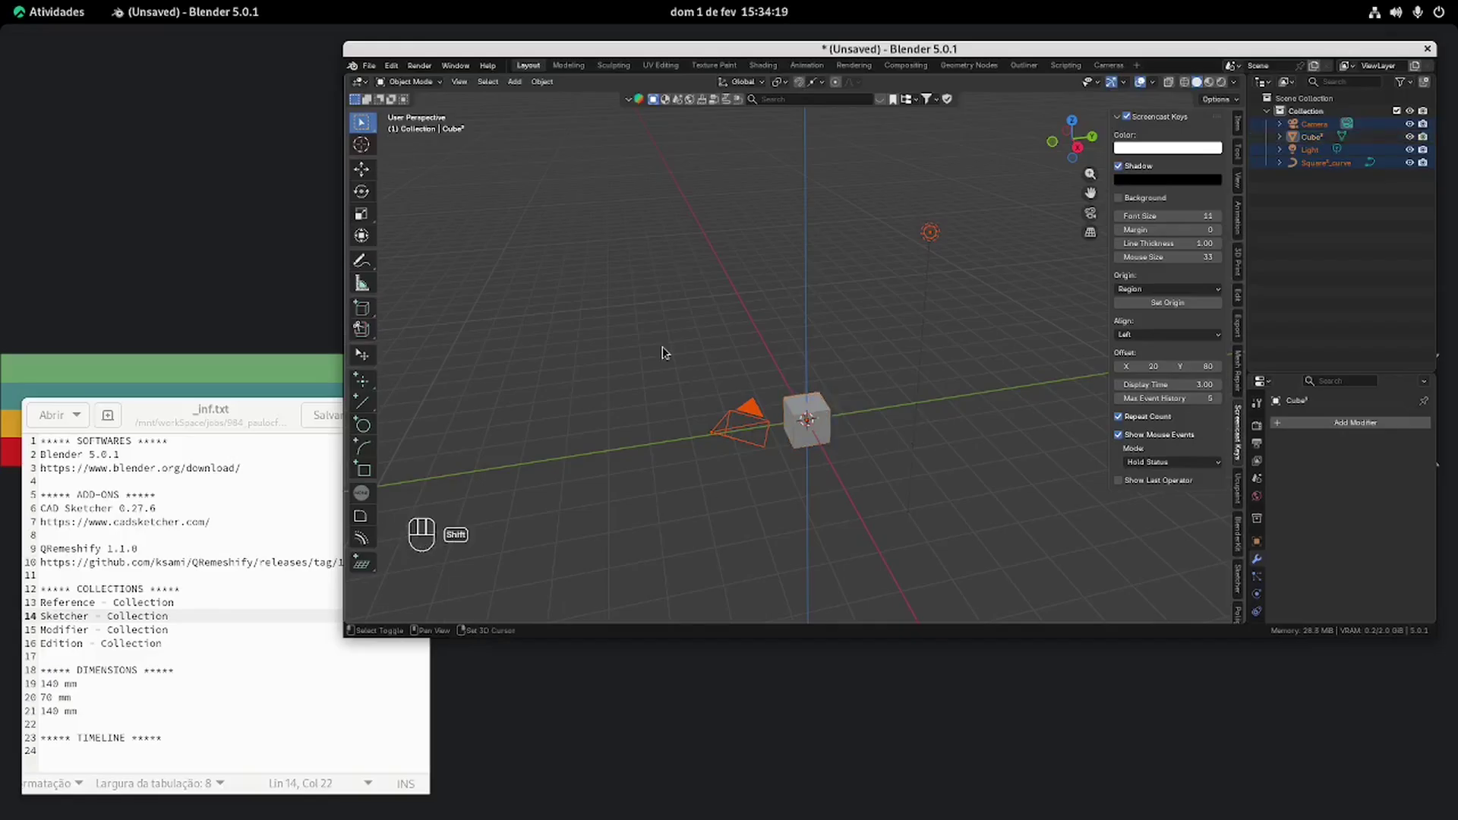
key(Delete)
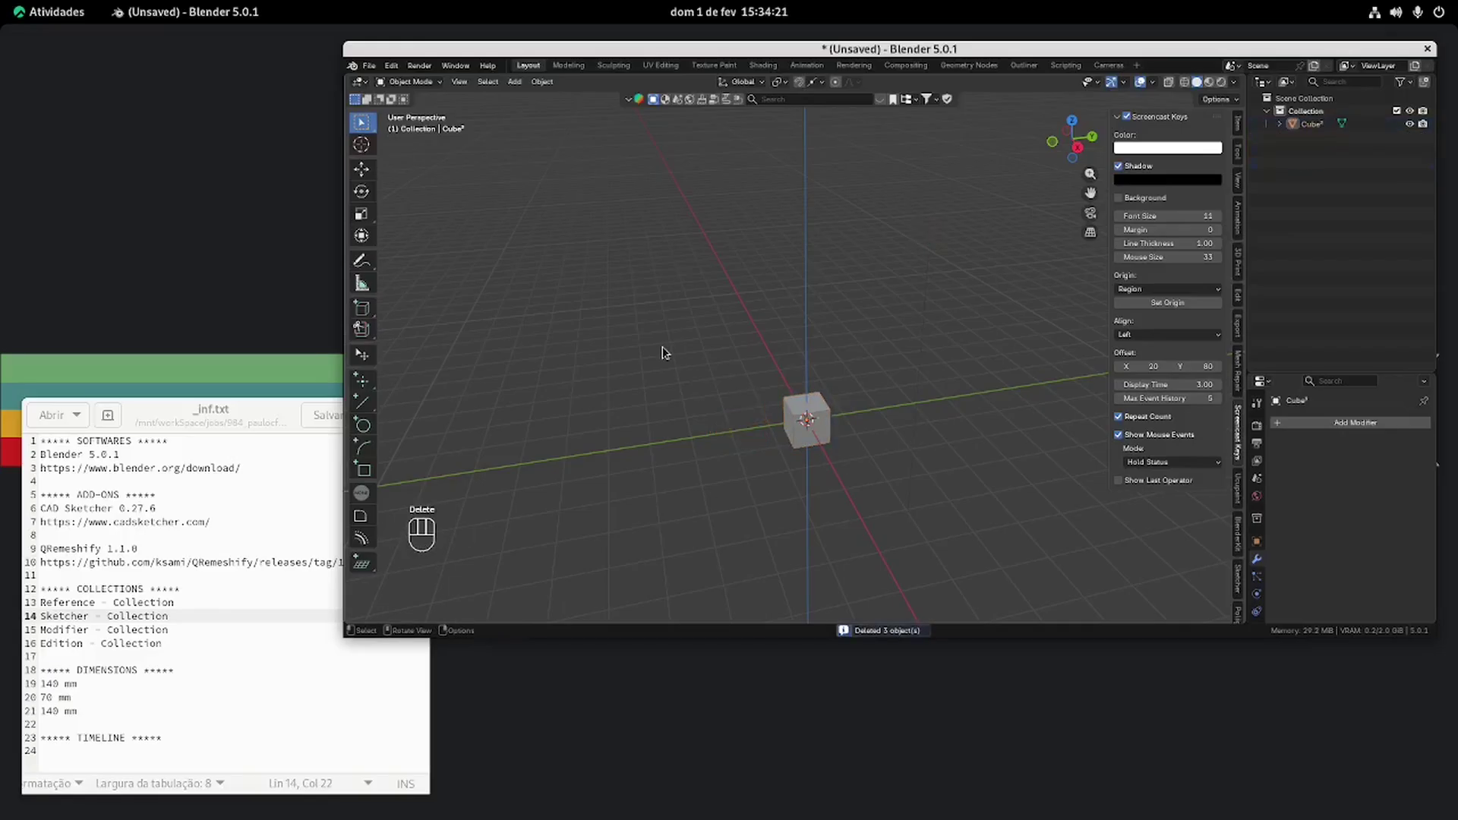
click(828, 439)
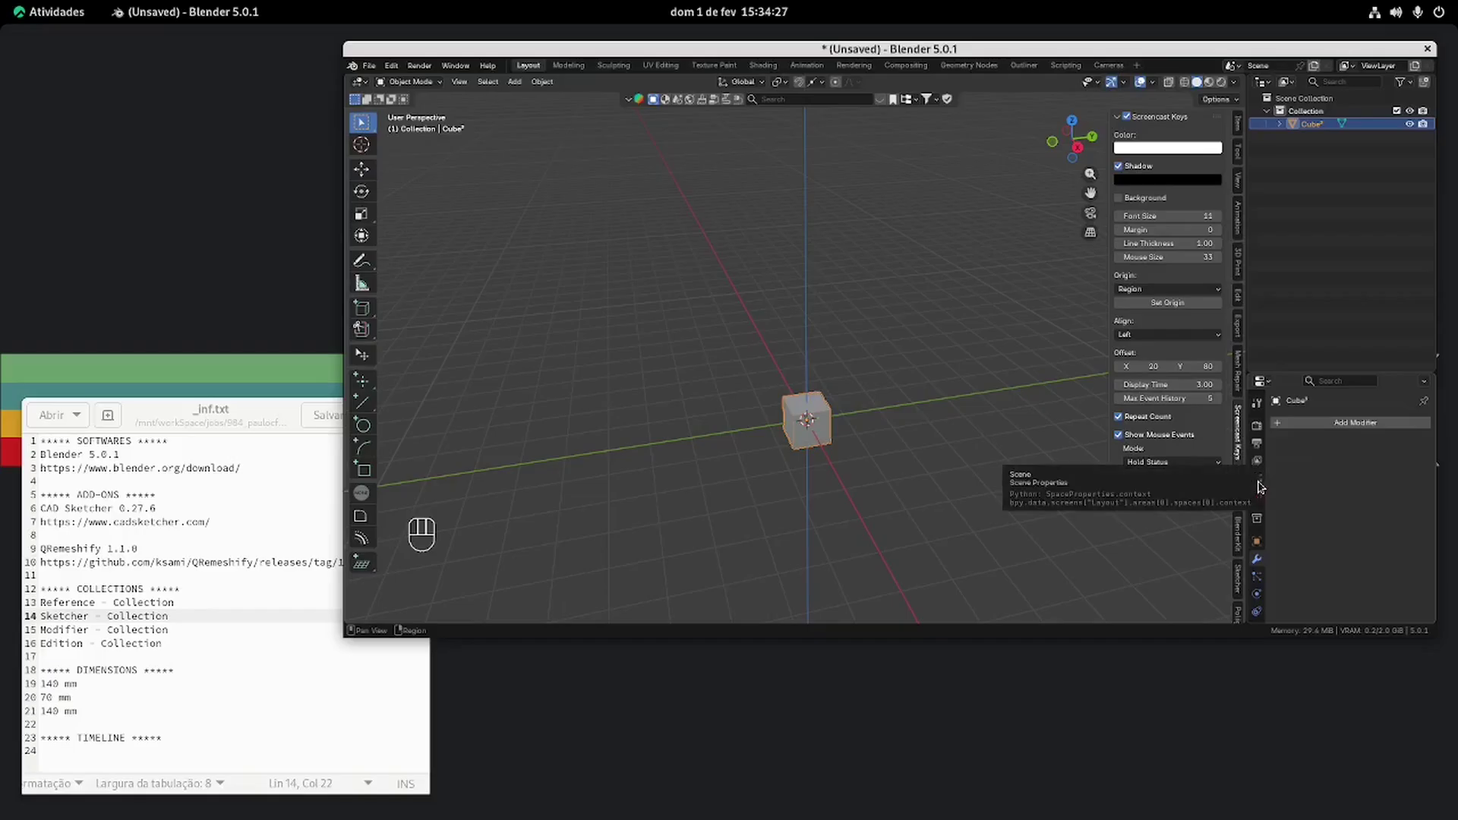
Set the scene's length unit to Millimeters.
click(1258, 480)
click(1375, 592)
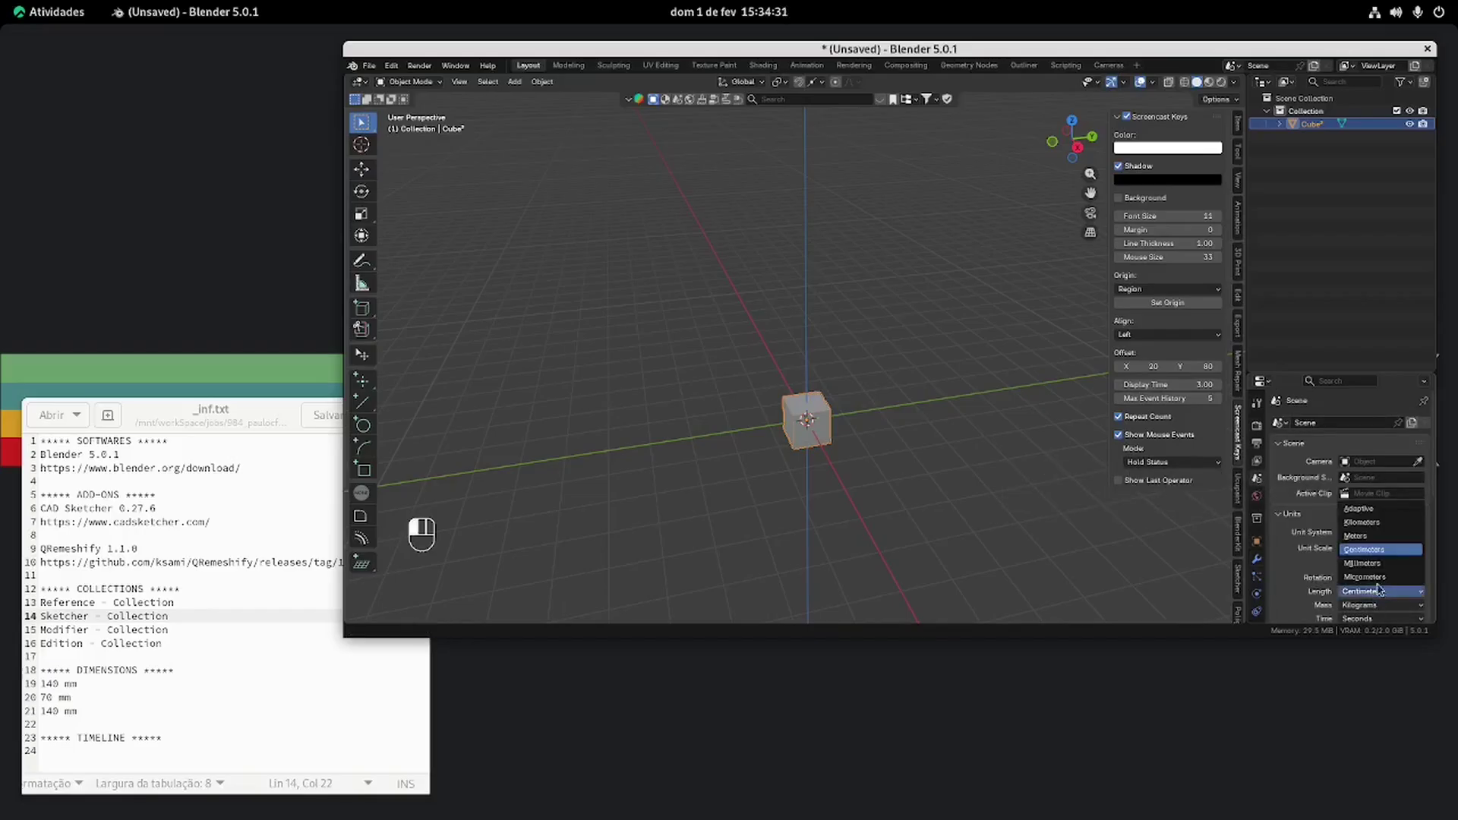
click(1381, 564)
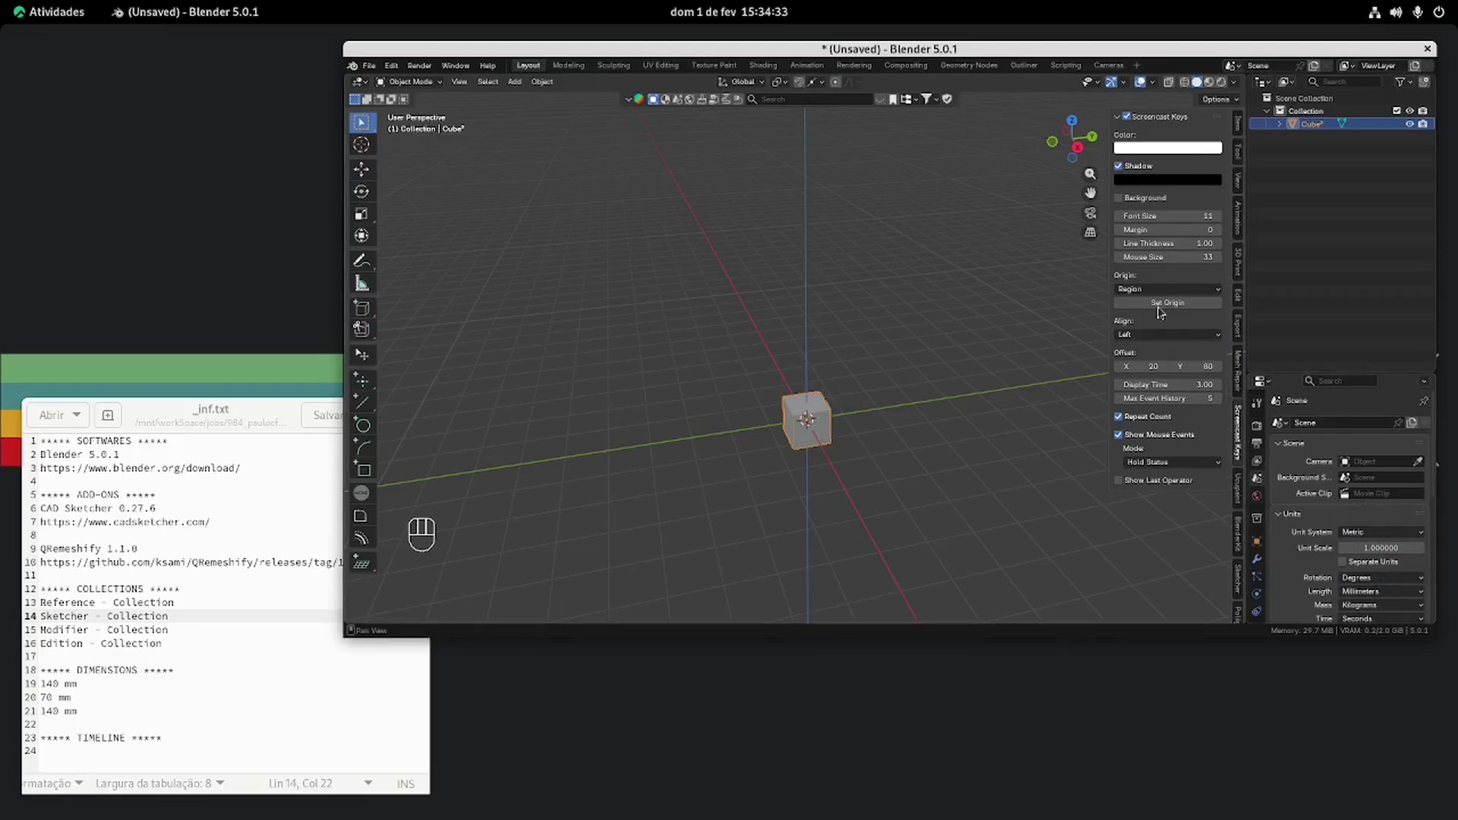
Set the cube's dimensions to X 140 mm, Y 70 mm and Z 140 mm.
click(918, 350)
click(823, 430)
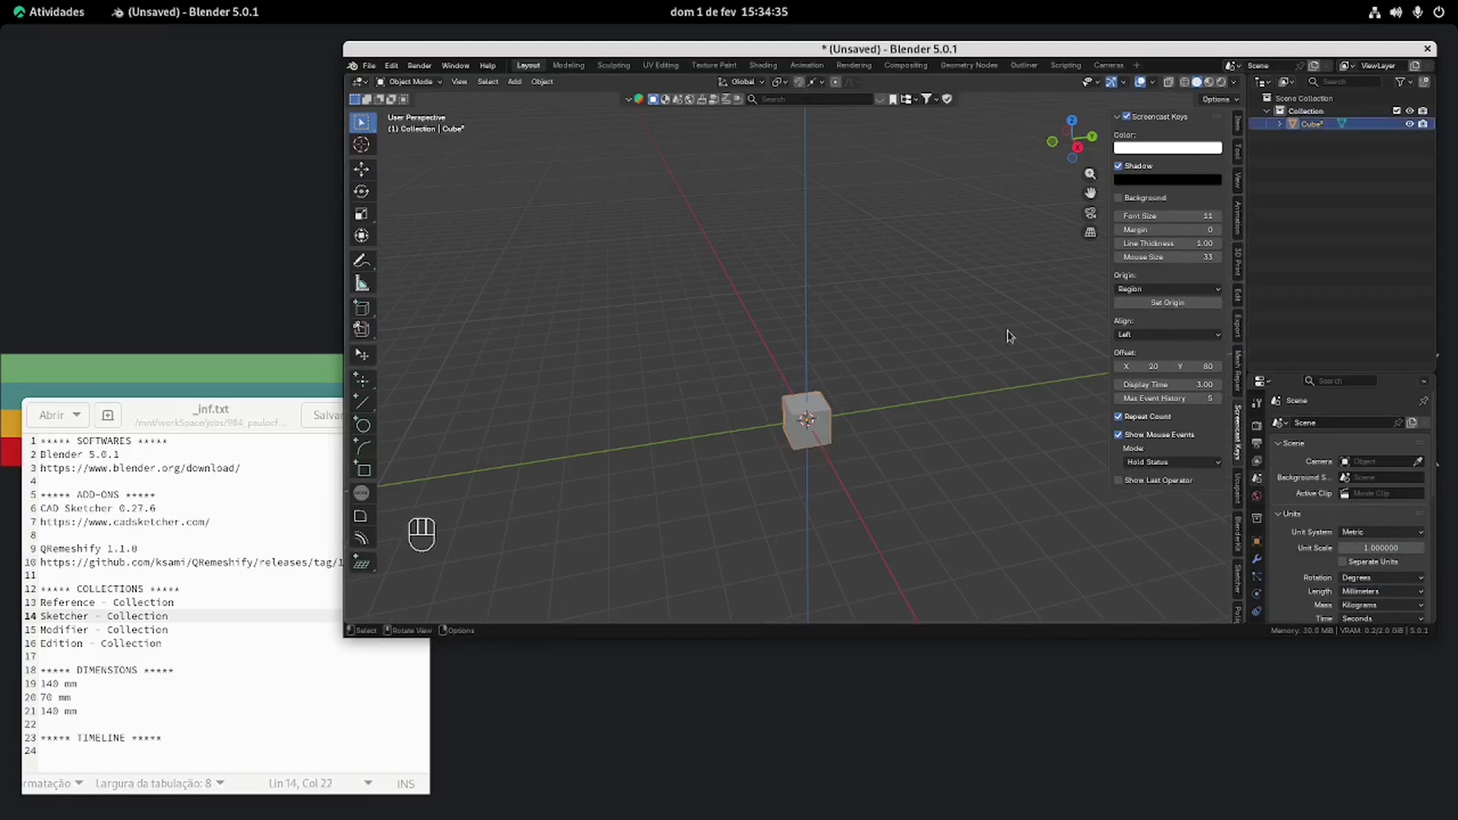
click(1238, 124)
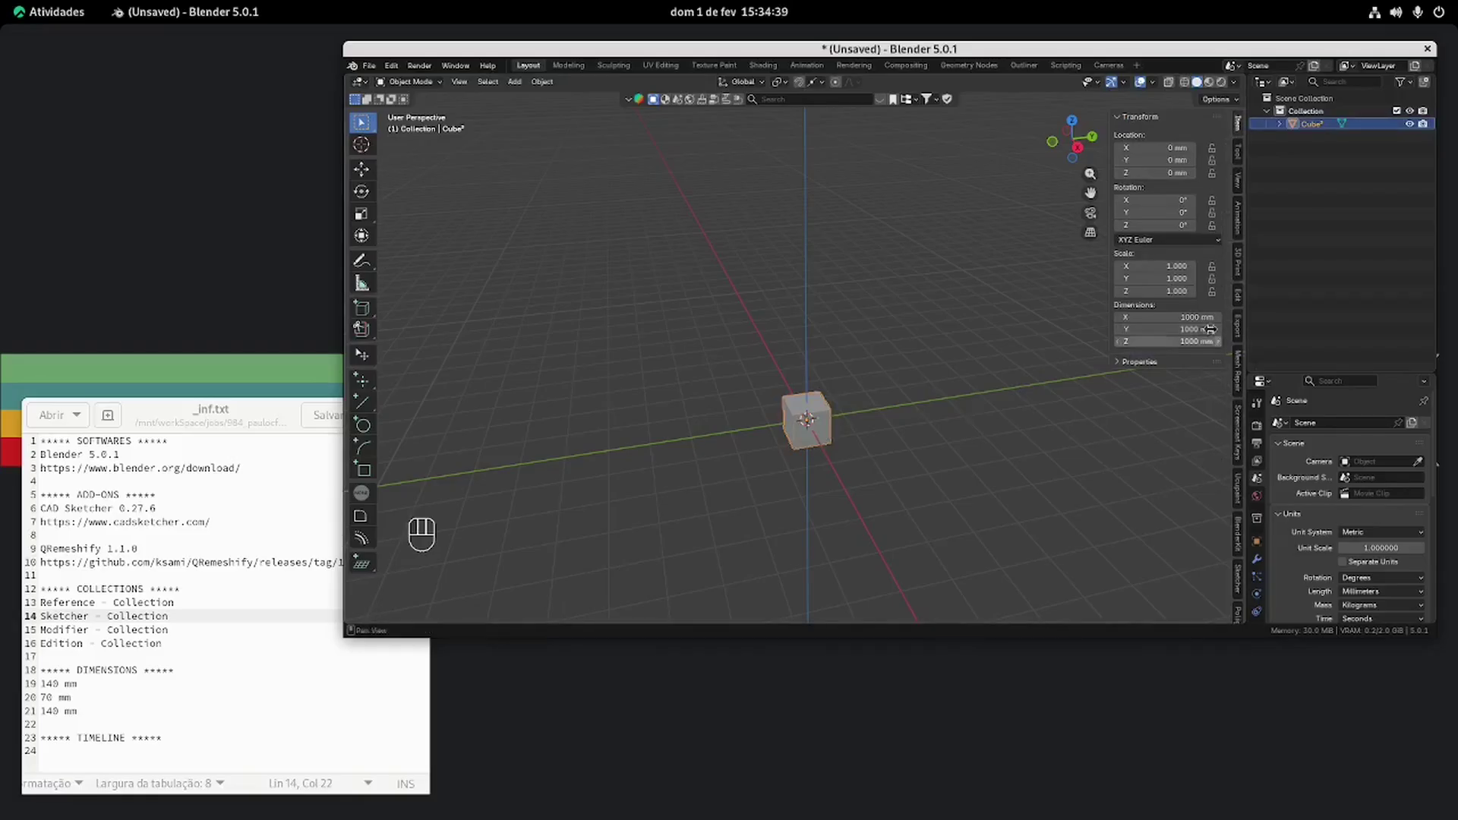
click(1142, 317)
text(1)
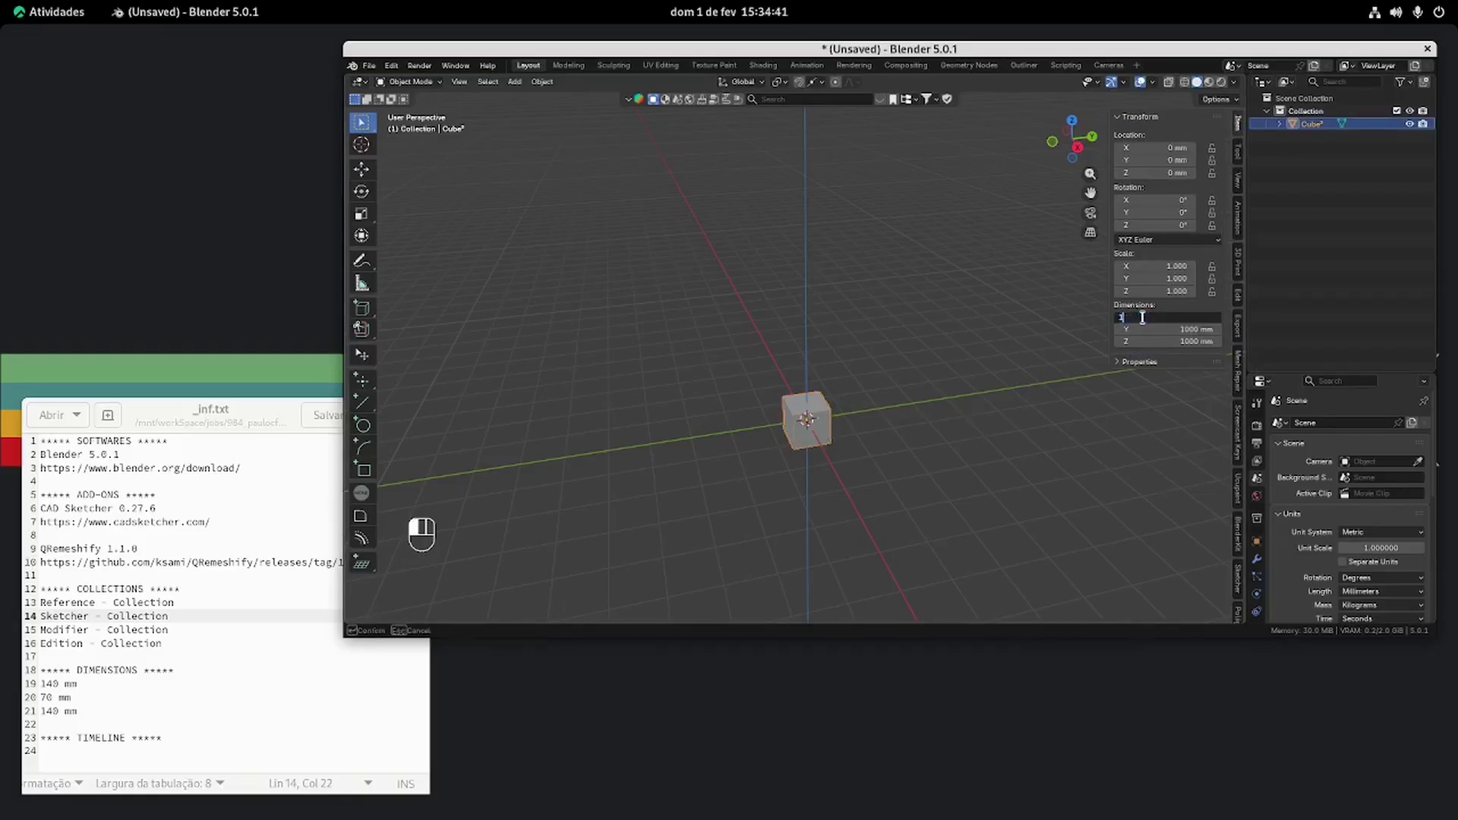
text(40)
key(Return)
click(1151, 328)
text(140)
key(Return)
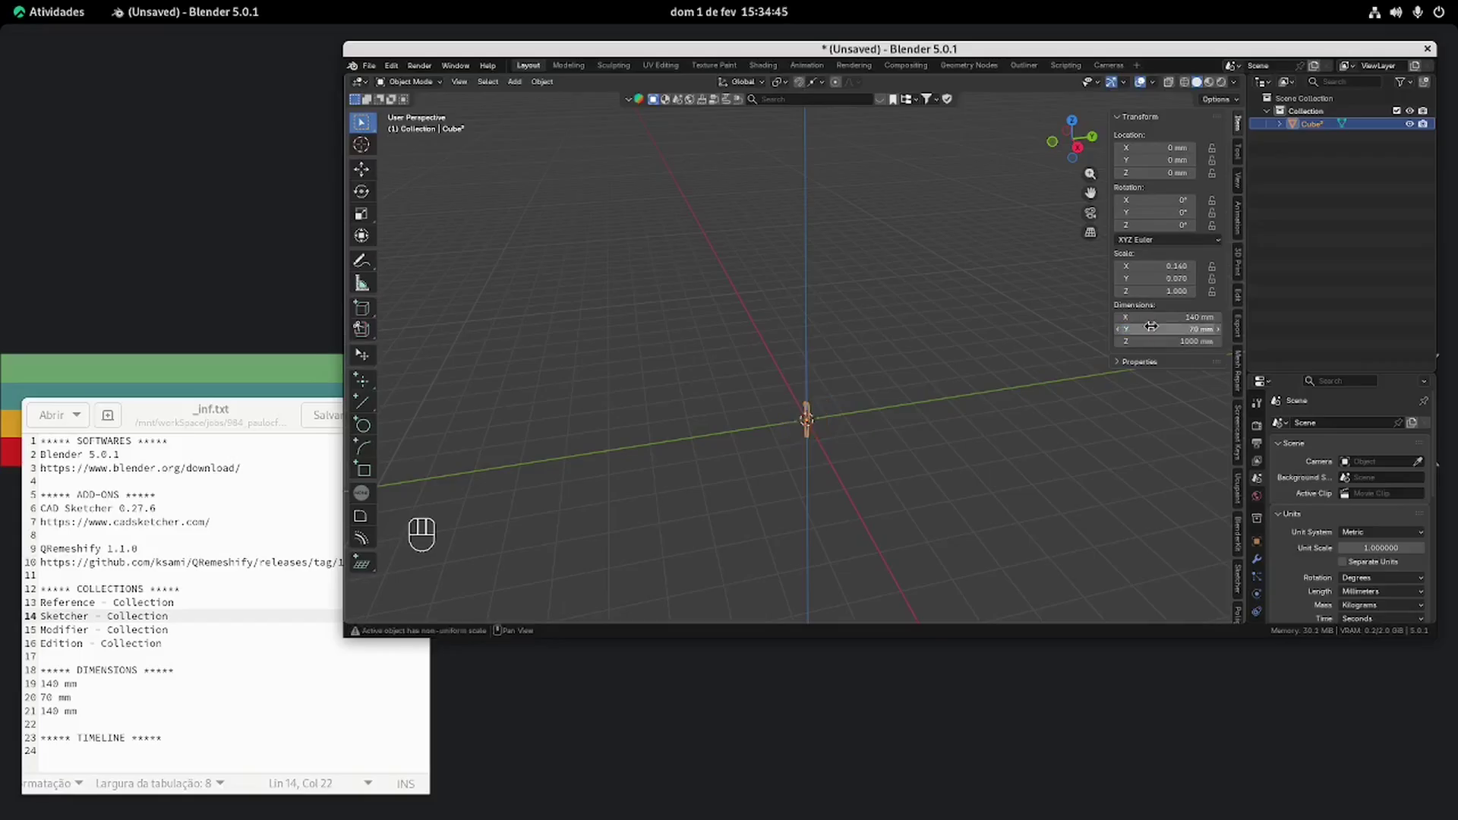
click(1148, 341)
text(140)
key(Return)
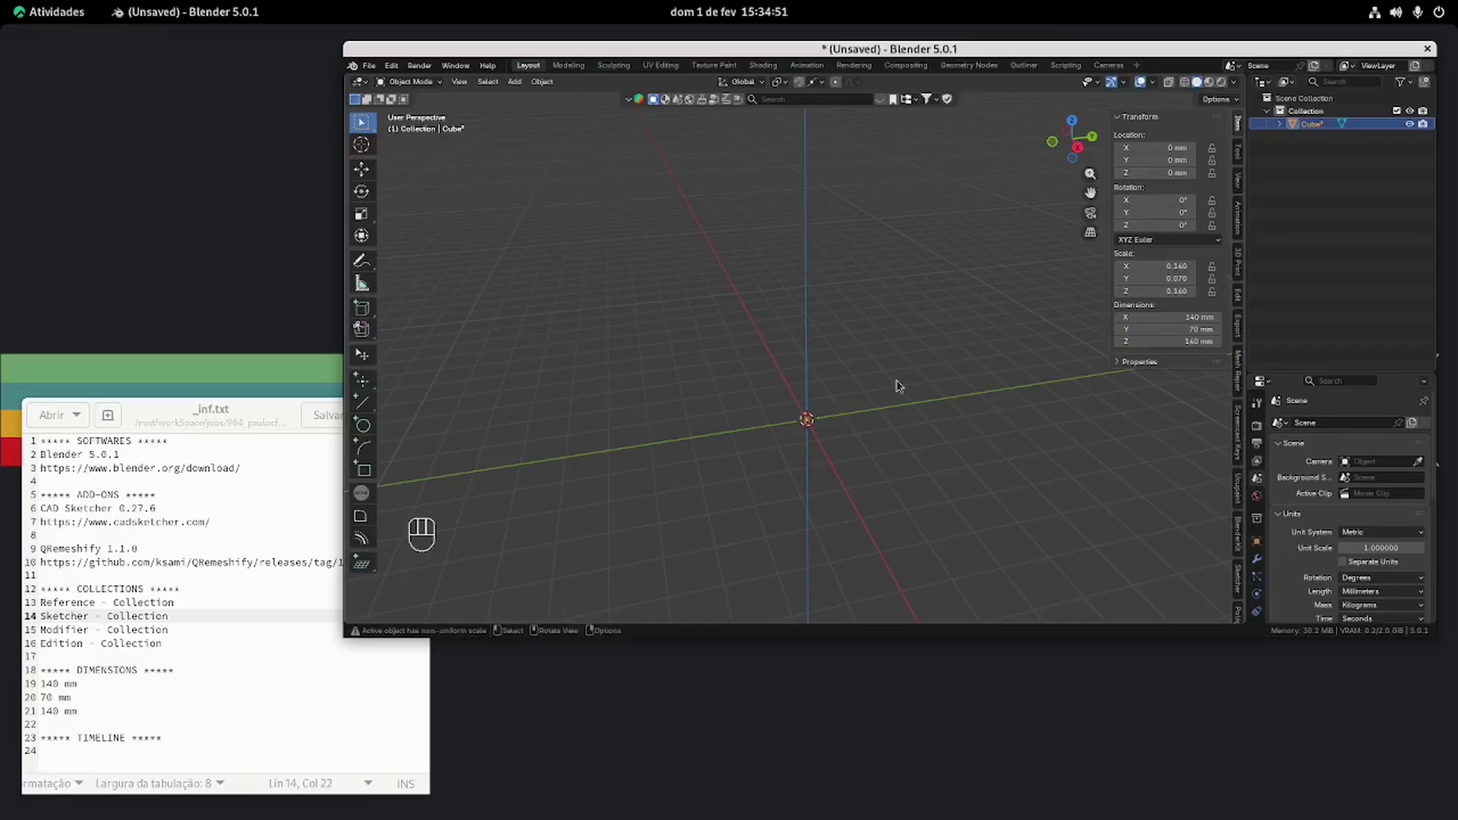
Frame the resized cube for inspection, and hide the collection that contains it in the viewport.
key(KP_Decimal)
mouse_move(866, 384)
middle_down()
mouse_move(915, 370)
mouse_move(883, 373)
middle_up()
scroll(849, 350, down, 1)
shift+middle_drag(867, 316, 868, 329)
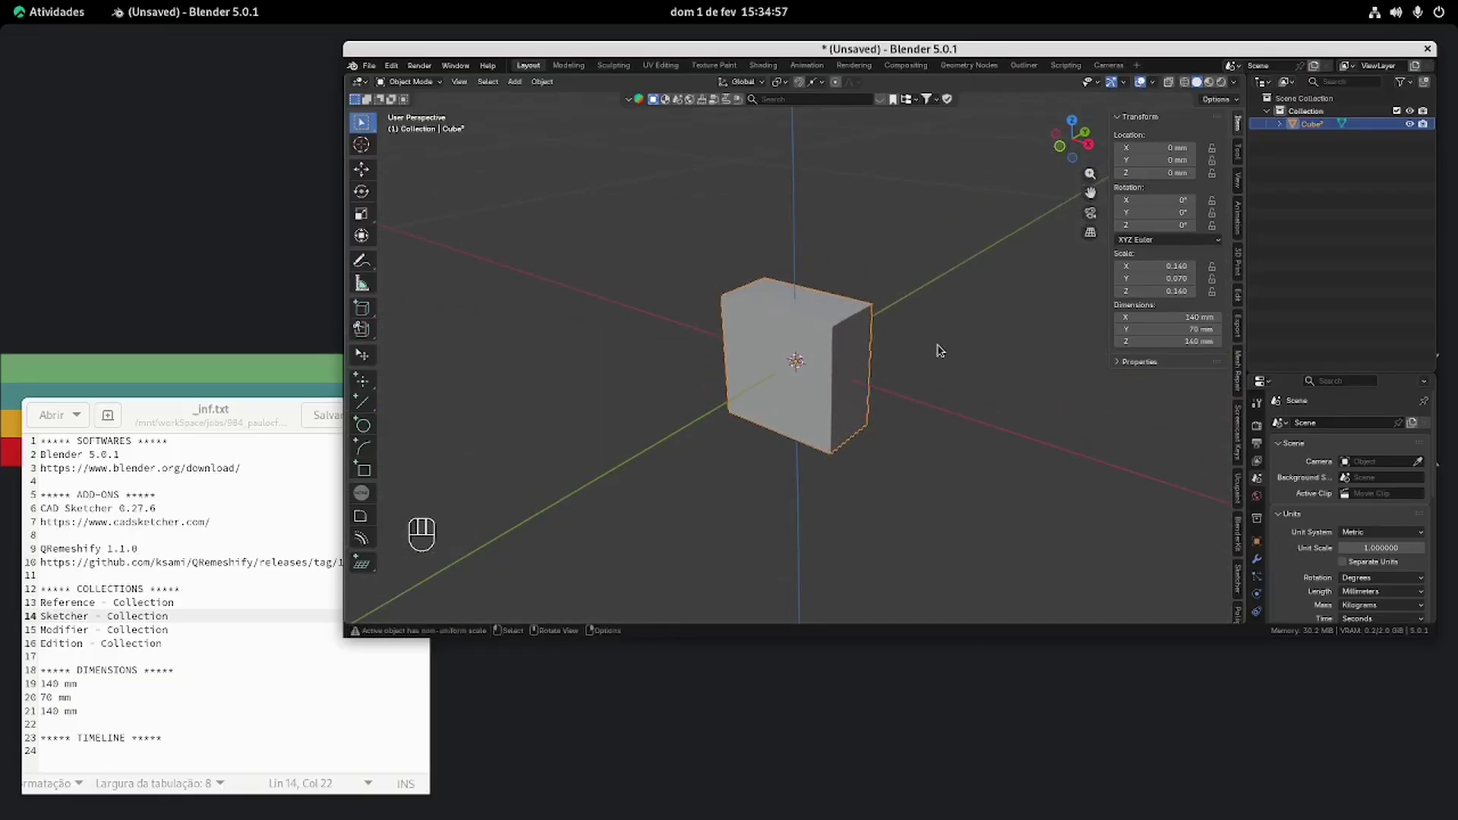
click(1410, 112)
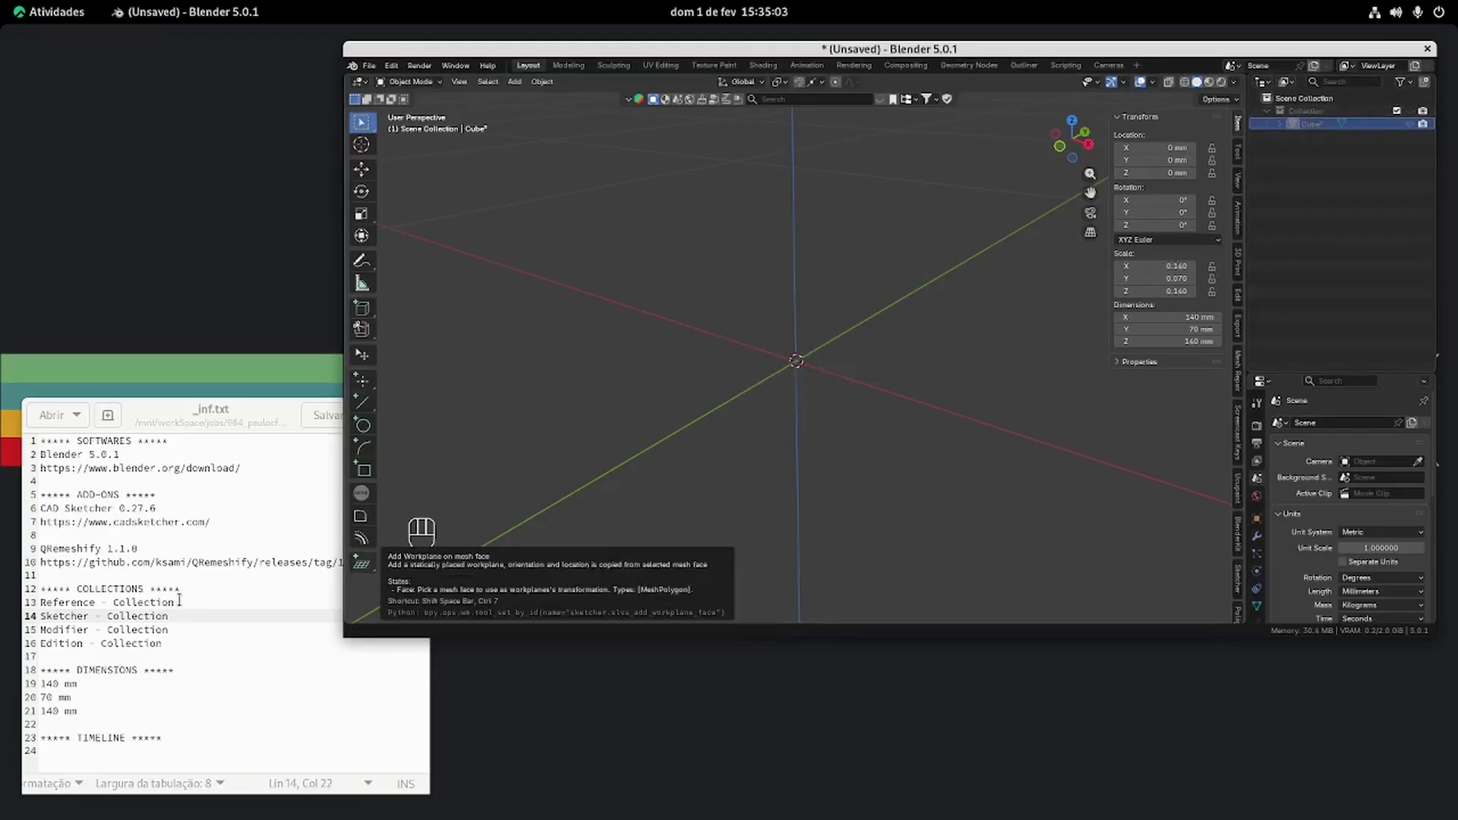
Rename the cube's collection to "Reference - Collection", copying the name from the _inf.txt notes.
drag(180, 601, 22, 603)
key(ctrl+c)
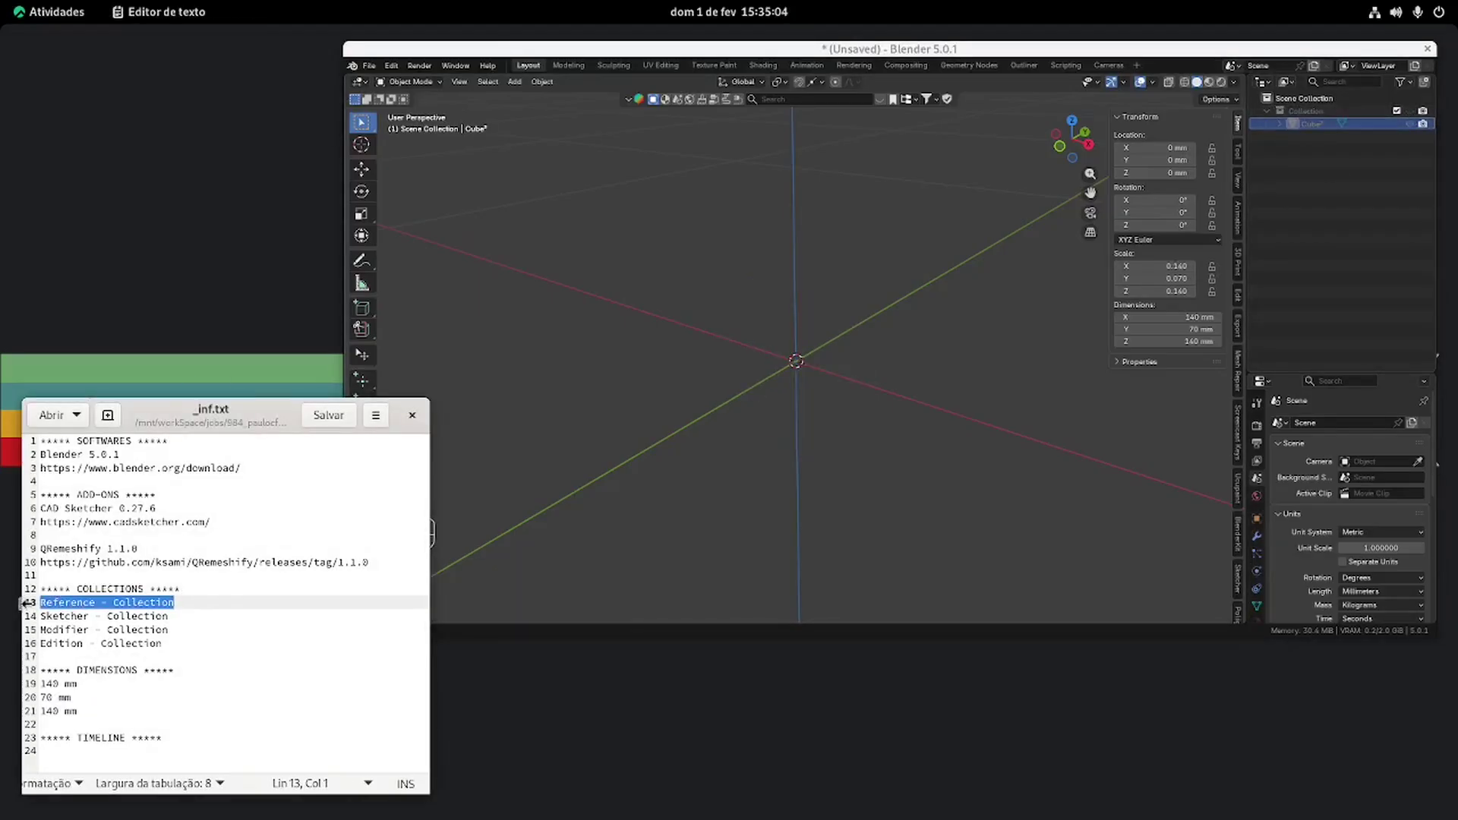
double_click(1319, 112)
key(ctrl+v)
key(Return)
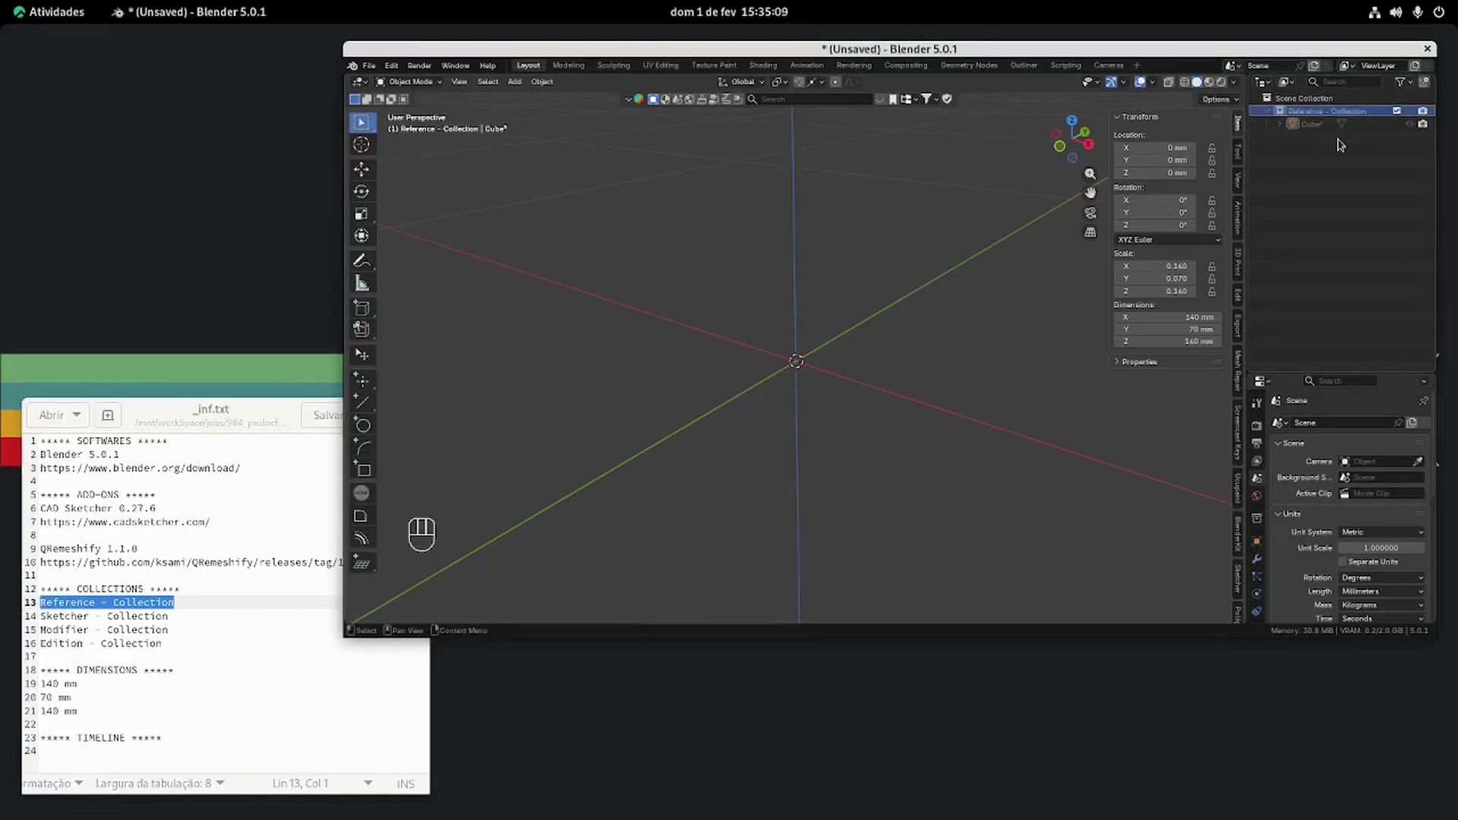
Add three new collections directly under the Scene Collection.
click(1317, 100)
click(1425, 83)
click(1426, 83)
click(1426, 82)
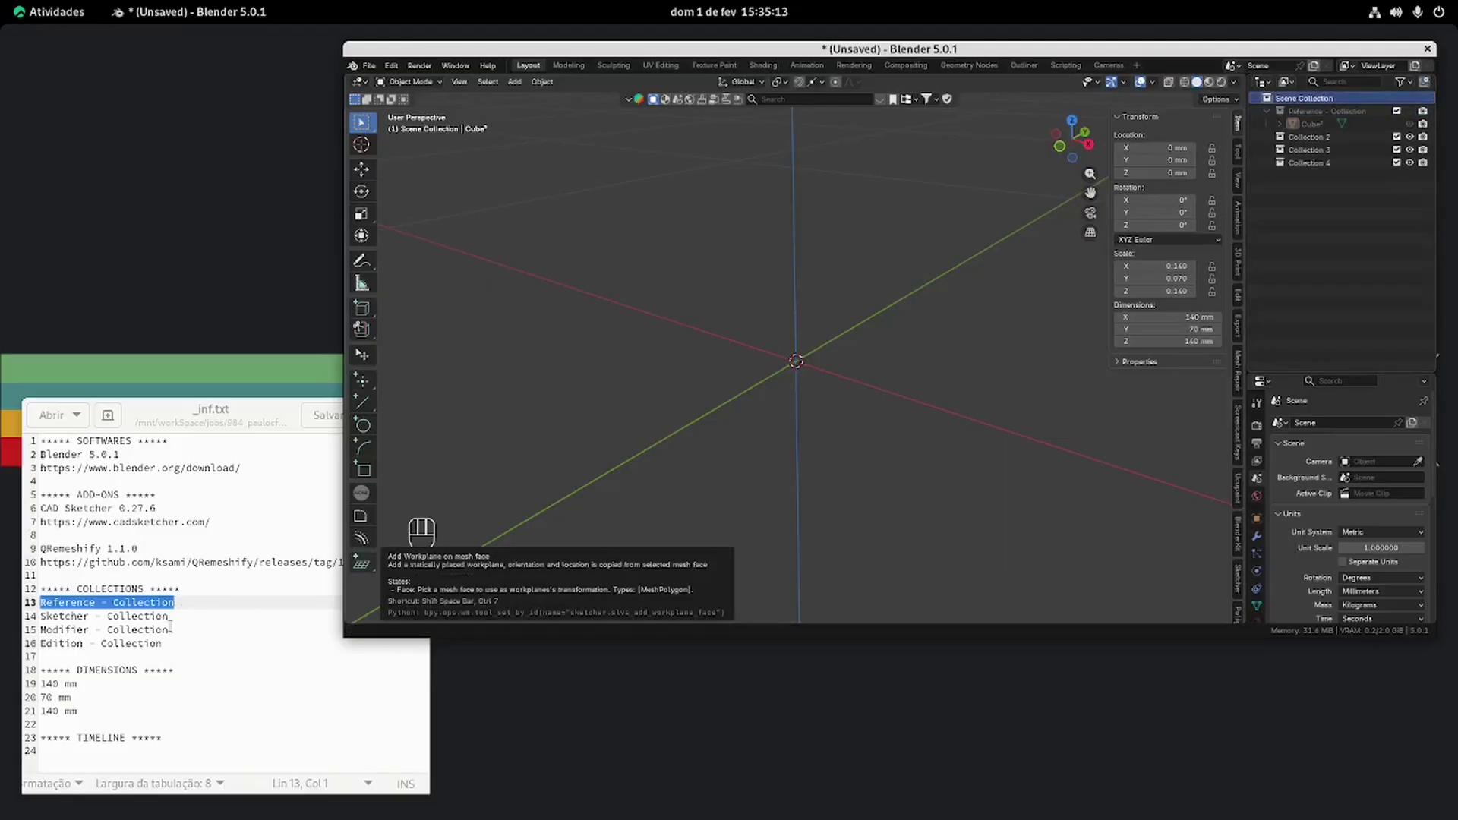
Rename Collection 2 to "Sketcher - Collection", copying the name from the notes file.
drag(177, 617, 2, 615)
key(ctrl+c)
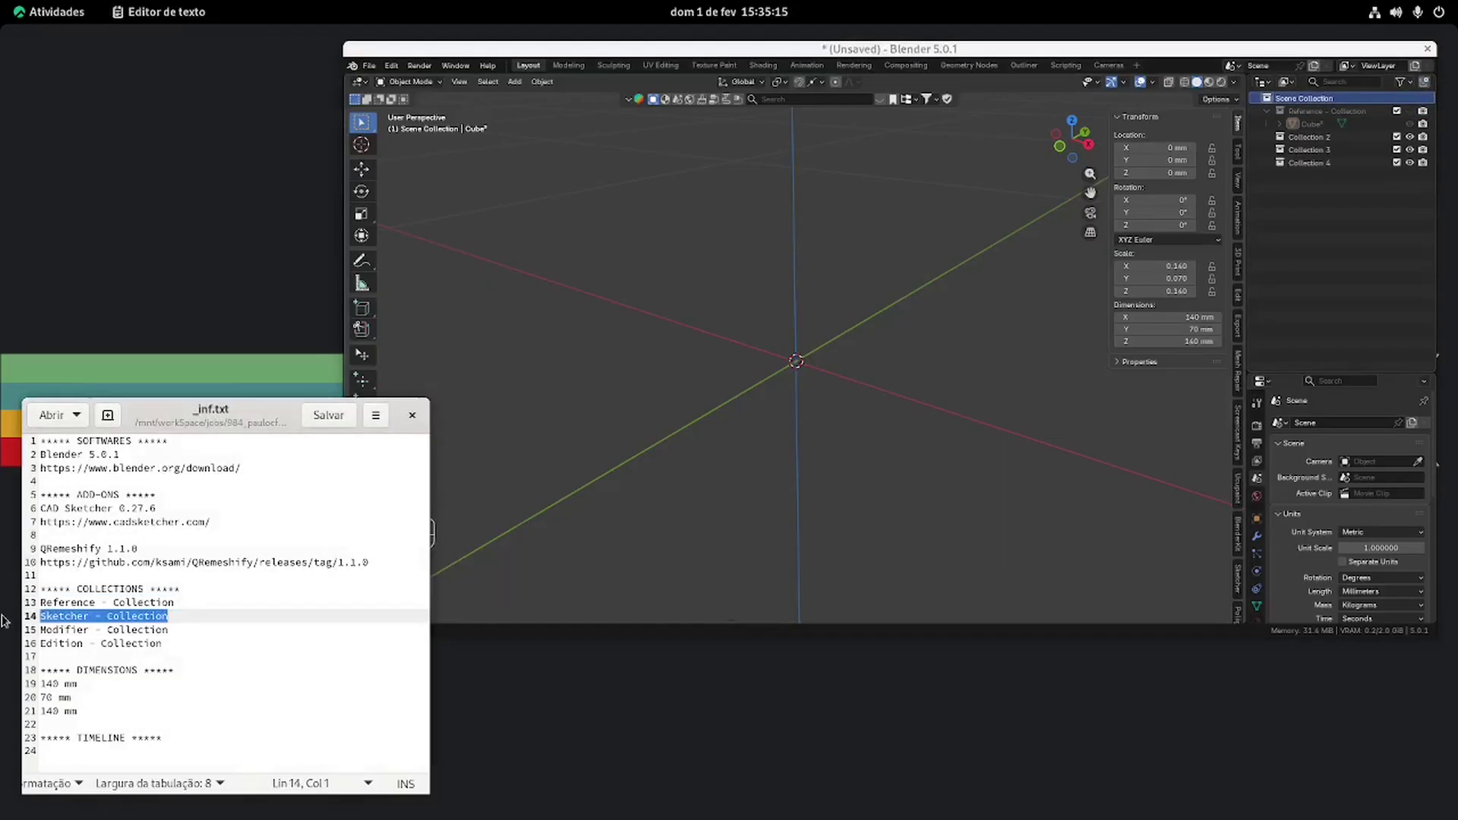
double_click(1308, 136)
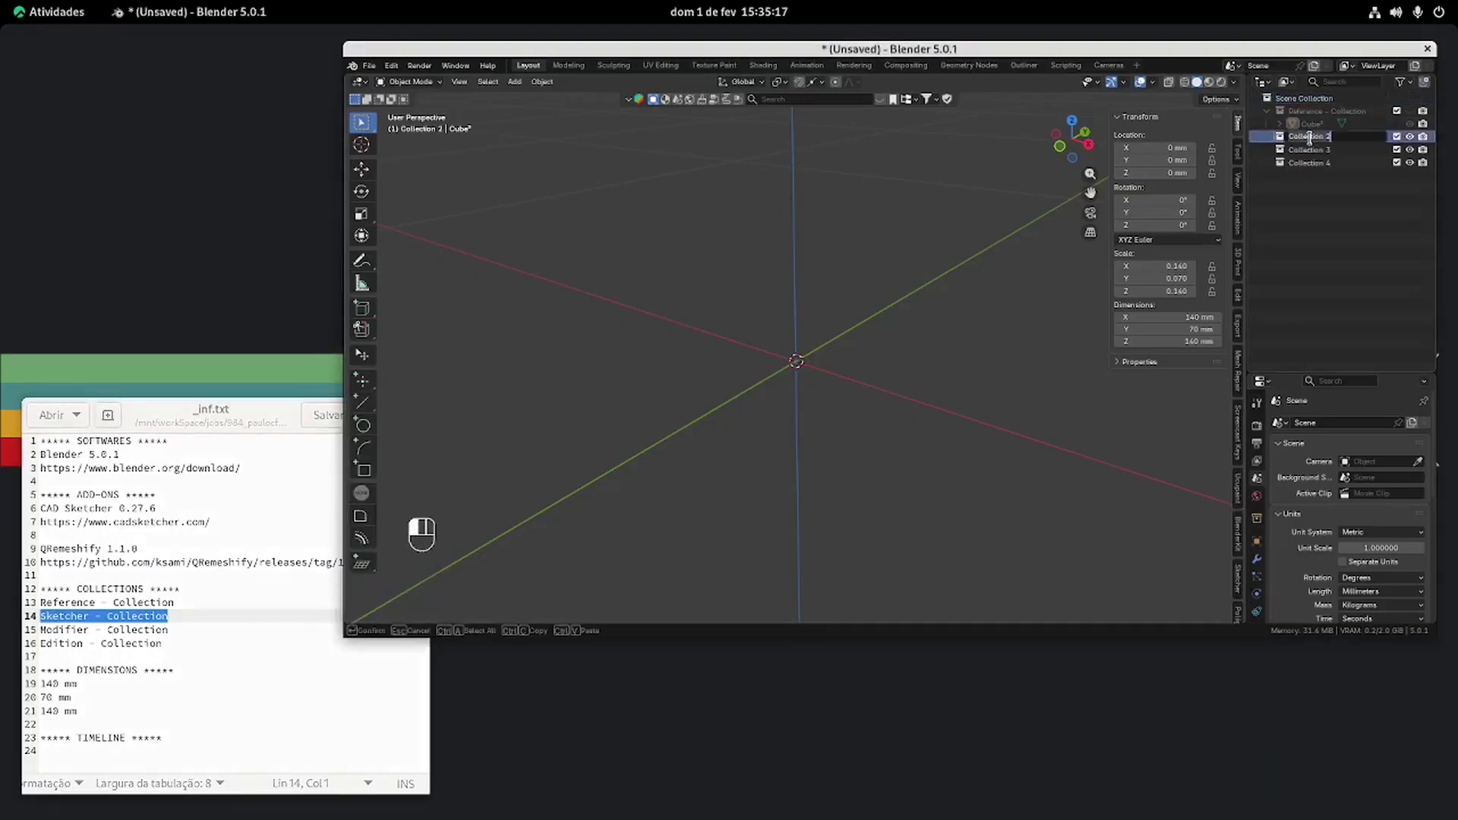
key(ctrl+v)
key(Return)
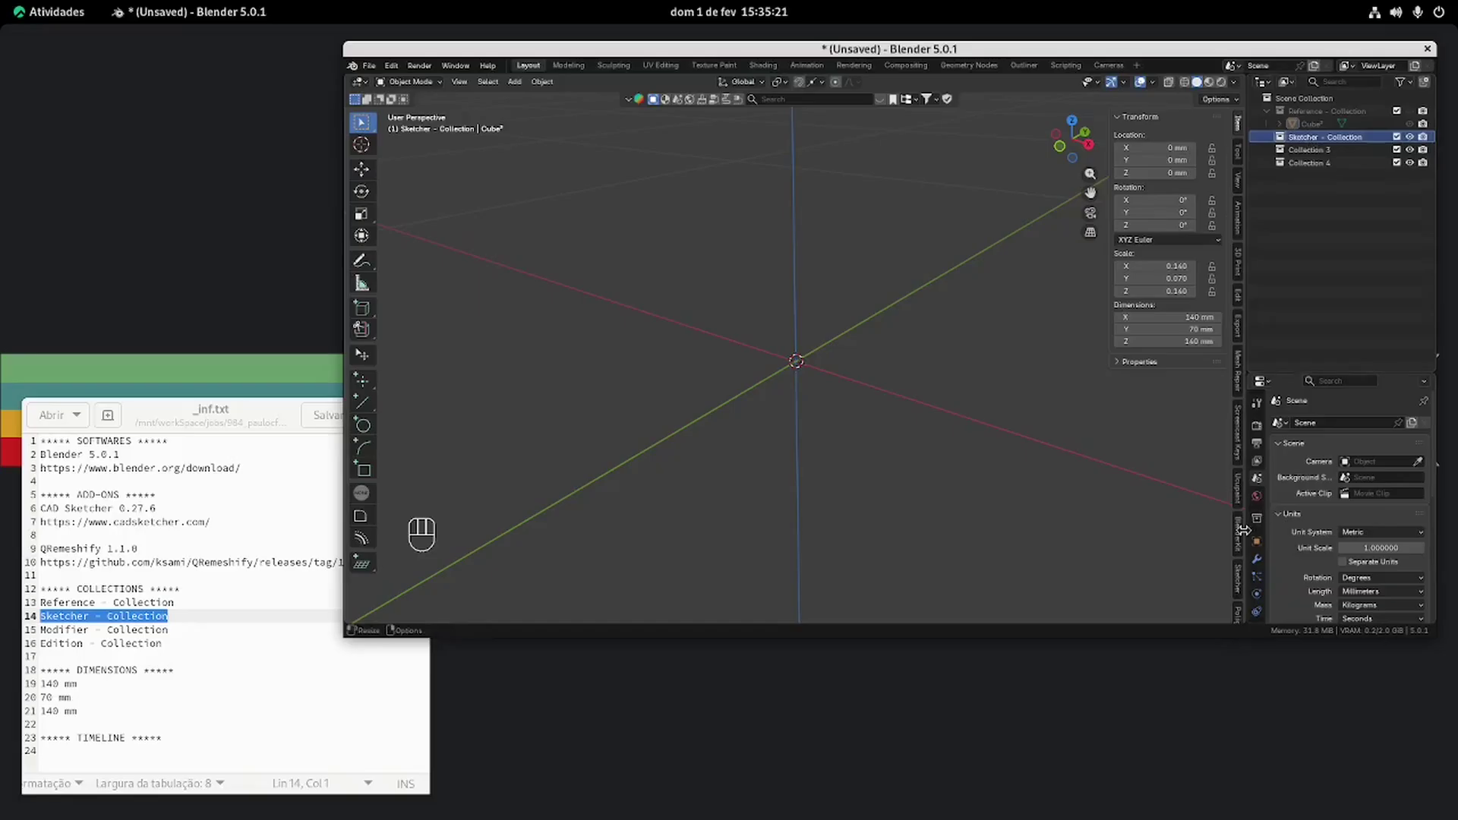
Rename Collection 3 to "Modifier - Collection", copying the name from the notes file.
drag(170, 630, 5, 635)
key(ctrl+c)
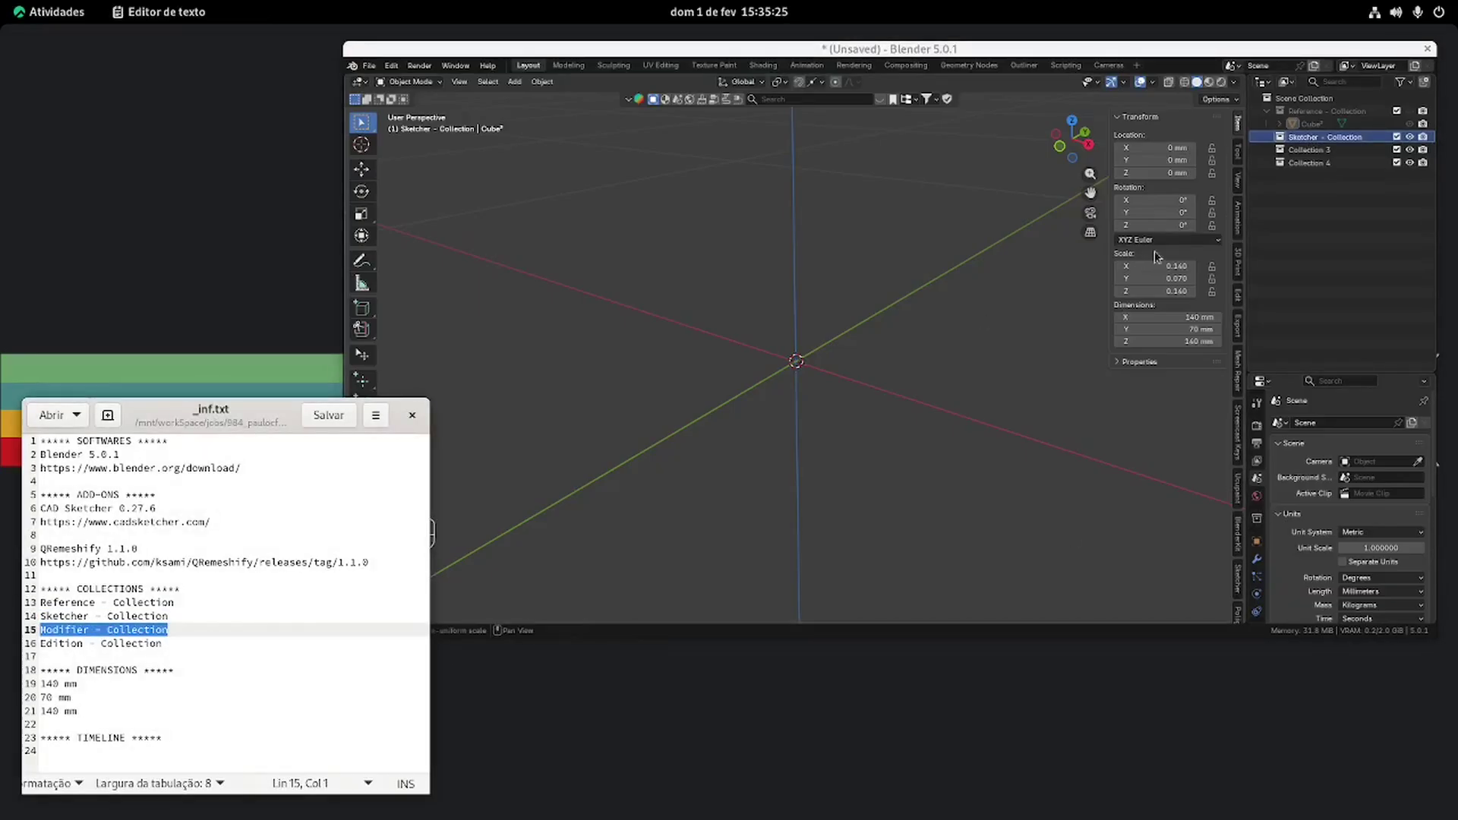
double_click(1308, 153)
key(ctrl+v)
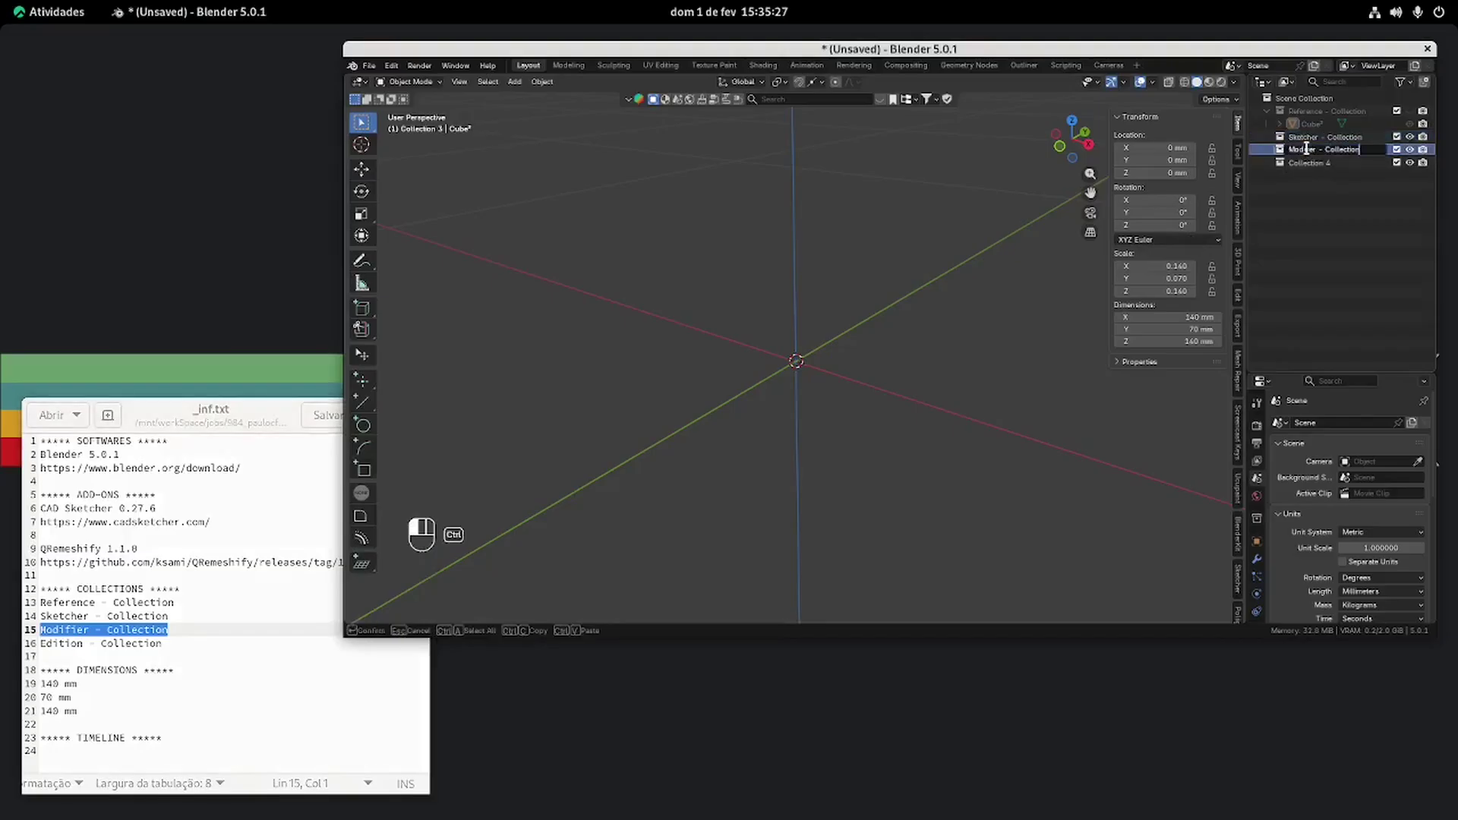
key(Return)
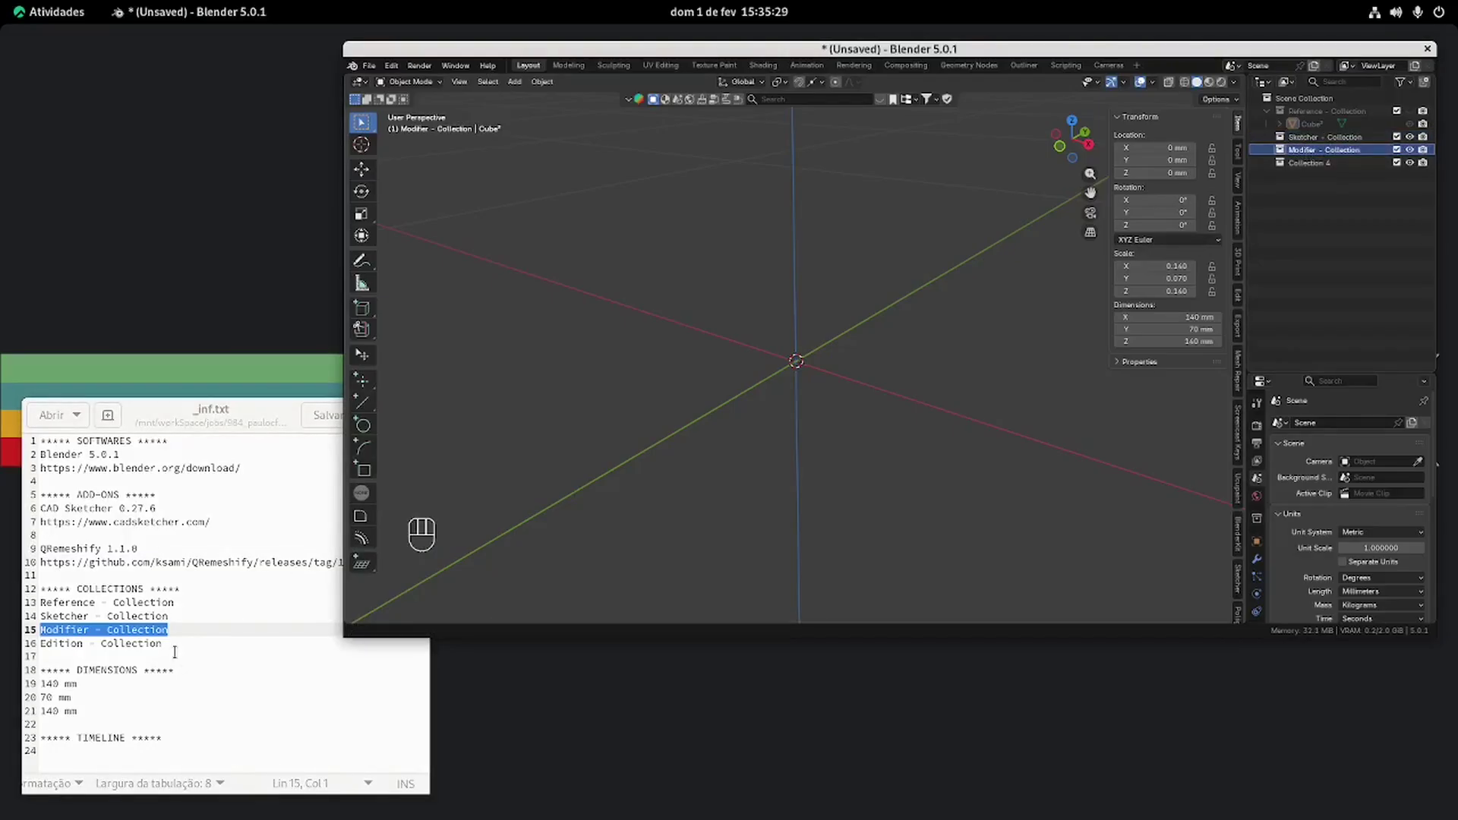
Rename Collection 4 to "Edition - Collection", copying the name from the notes file.
drag(172, 644, 32, 645)
key(ctrl+c)
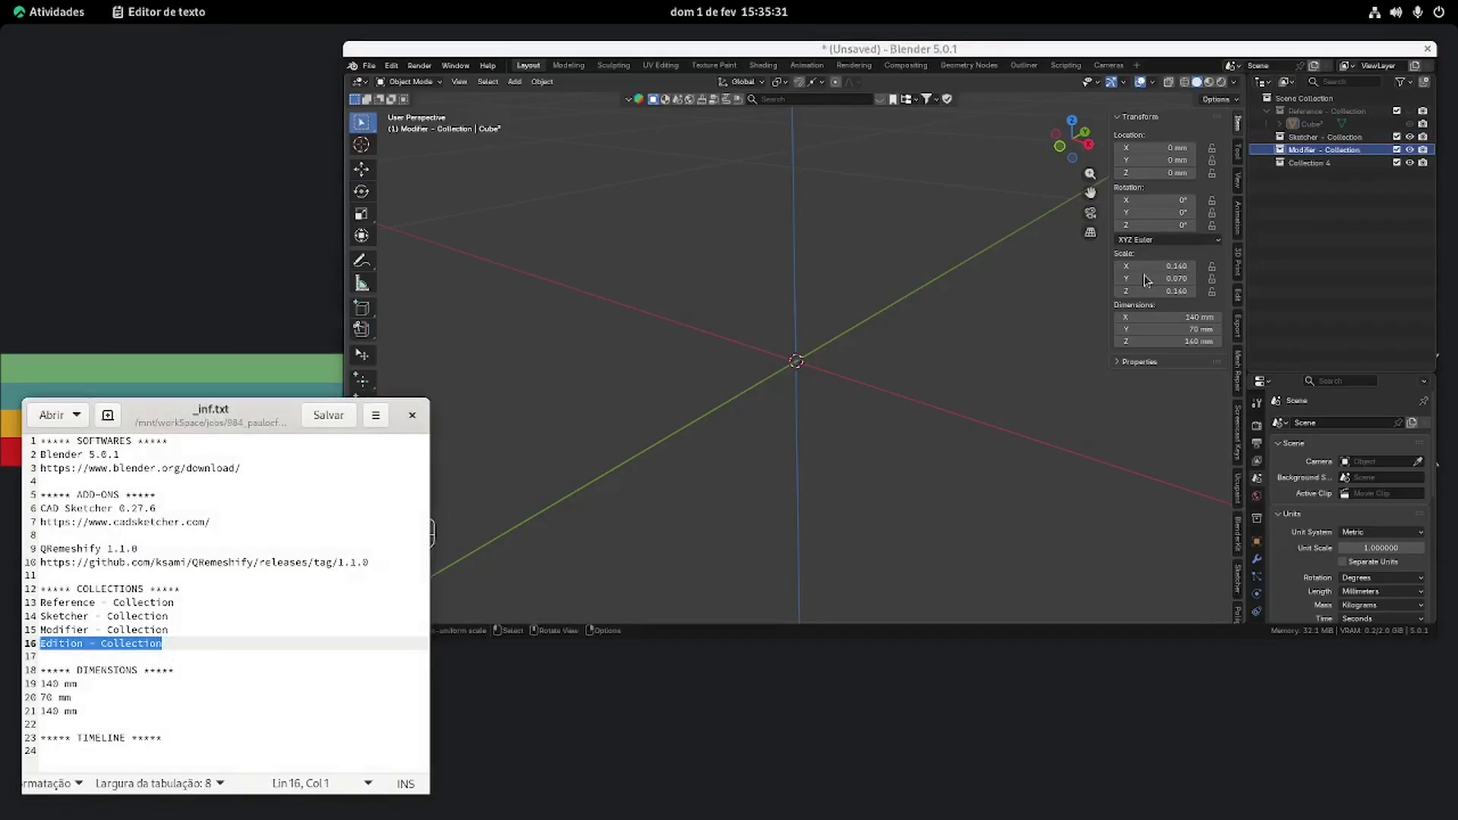
double_click(1307, 162)
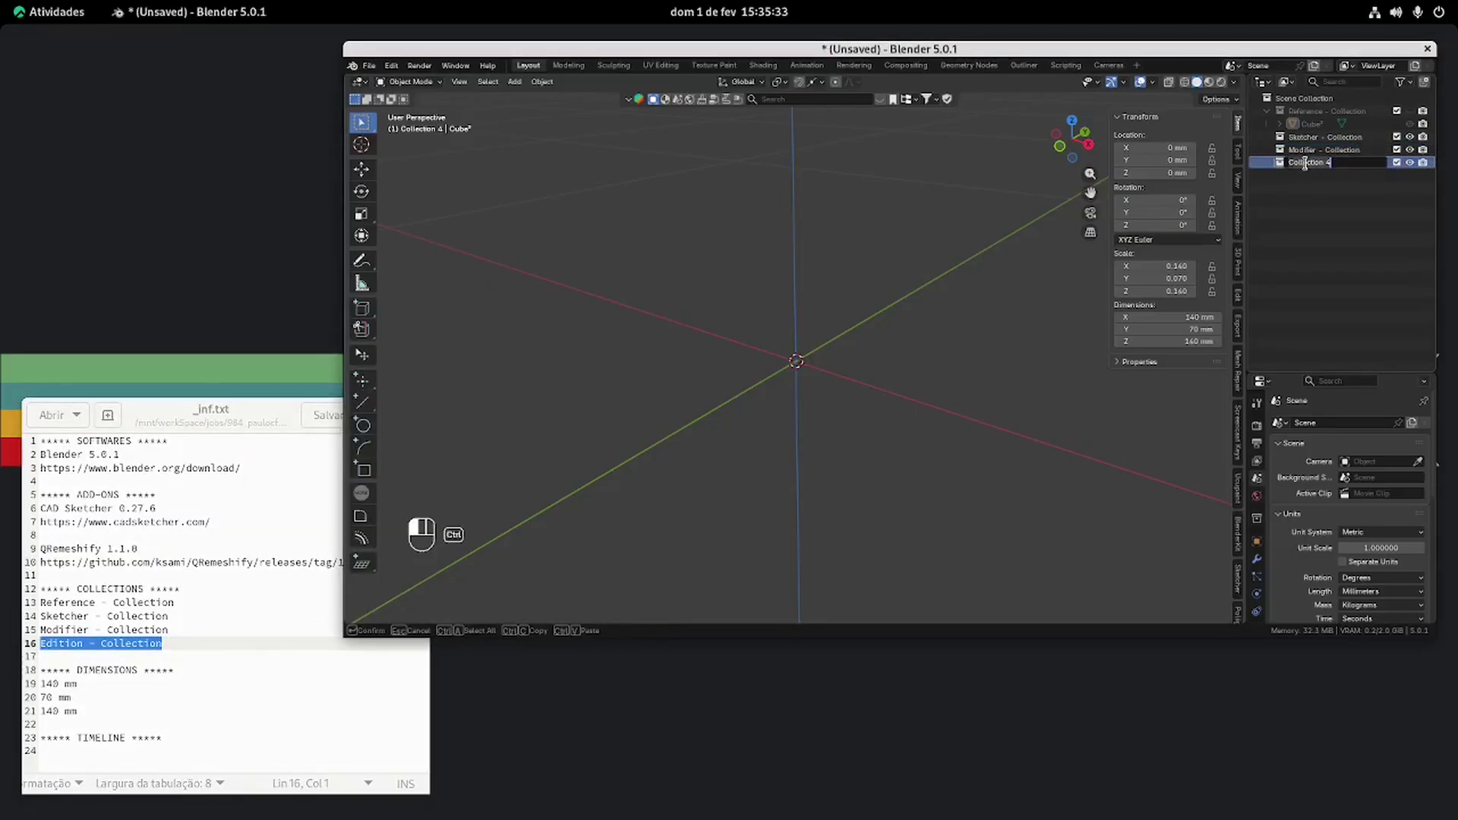
key(ctrl+v)
key(Return)
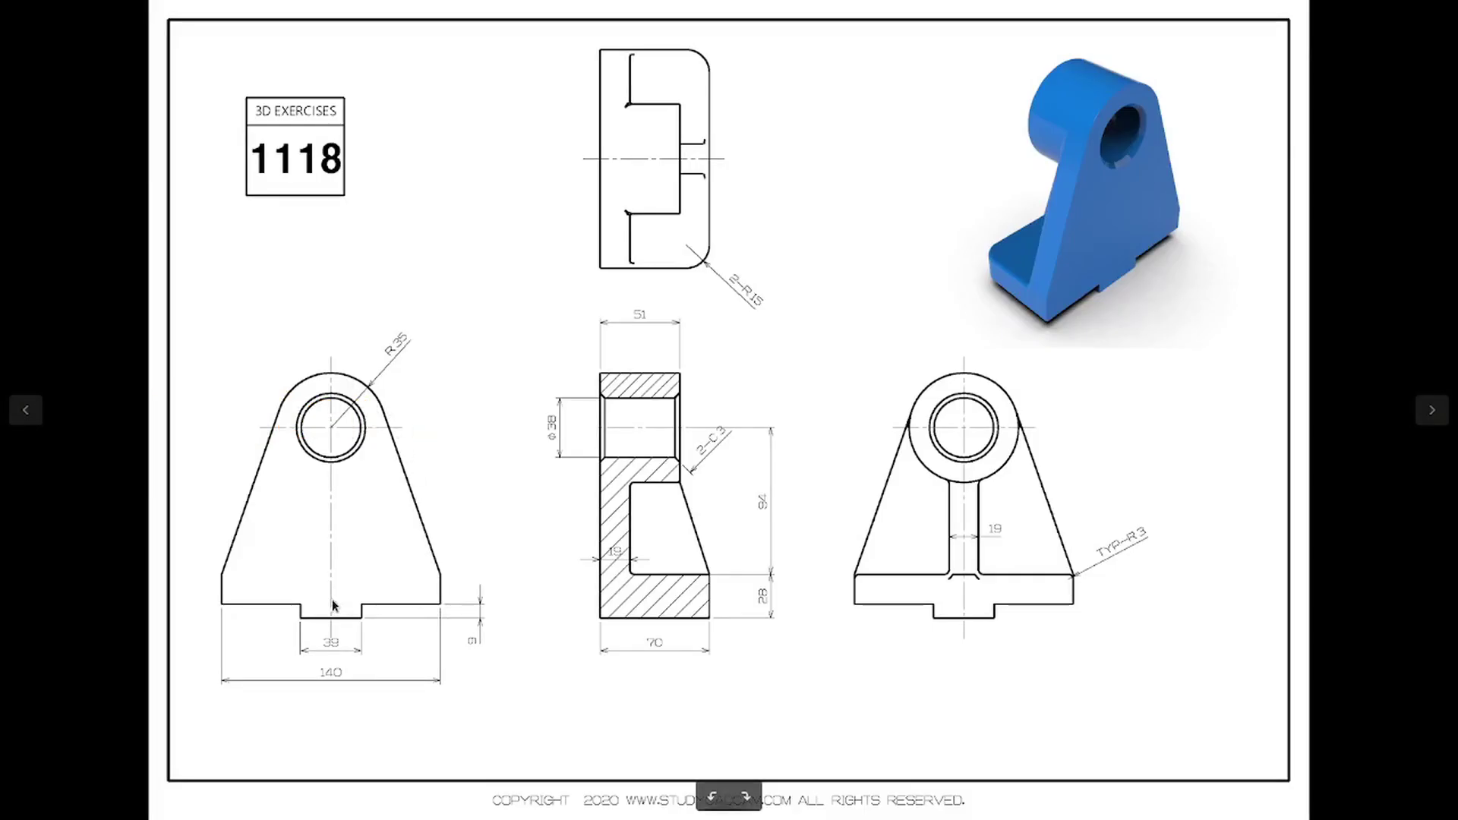
Switch from the reference drawing to Blender and add a sketch on the front (XZ) workplane.
key(super+Page_Down)
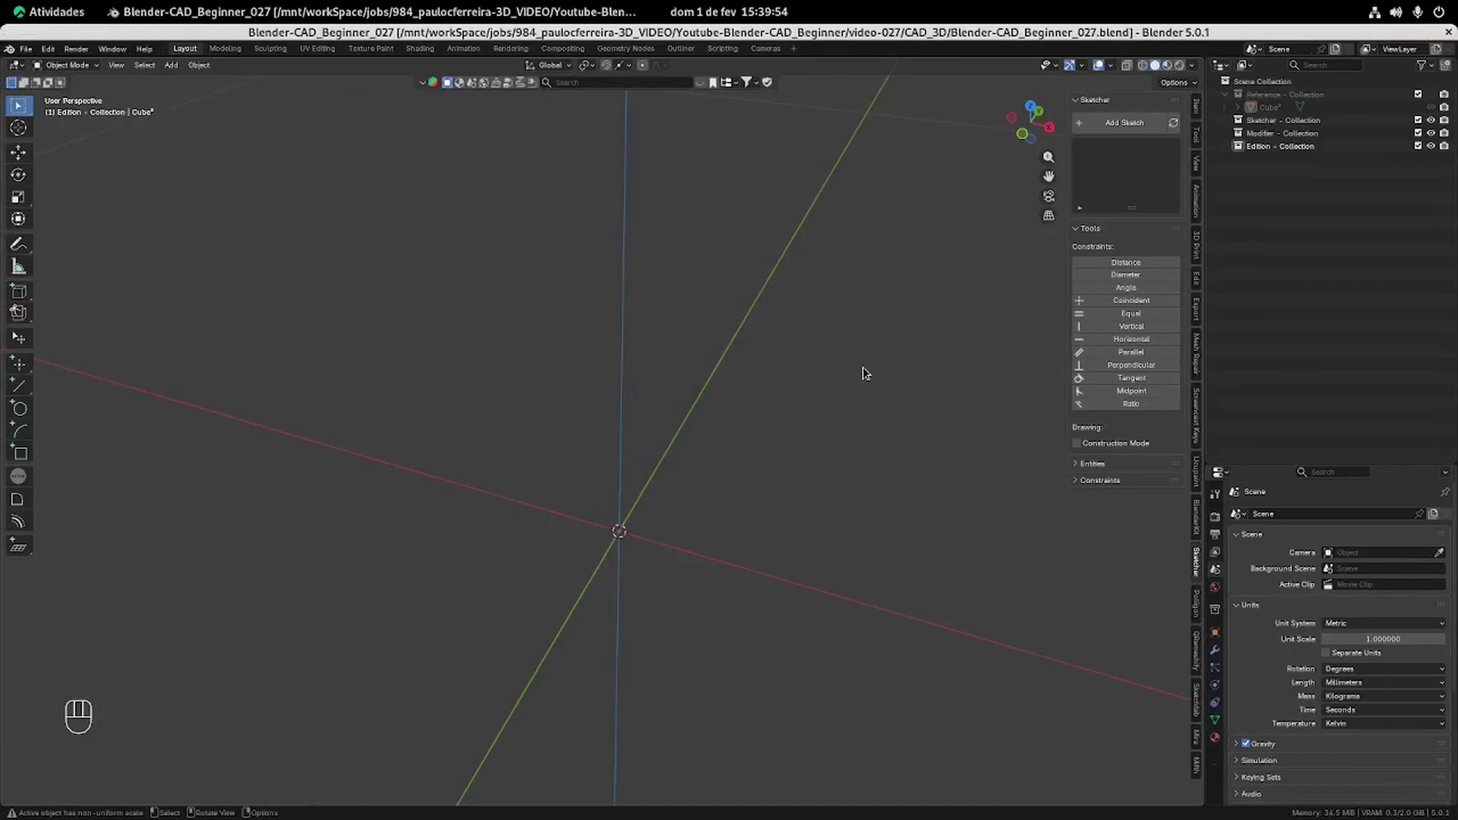
key(KP_1)
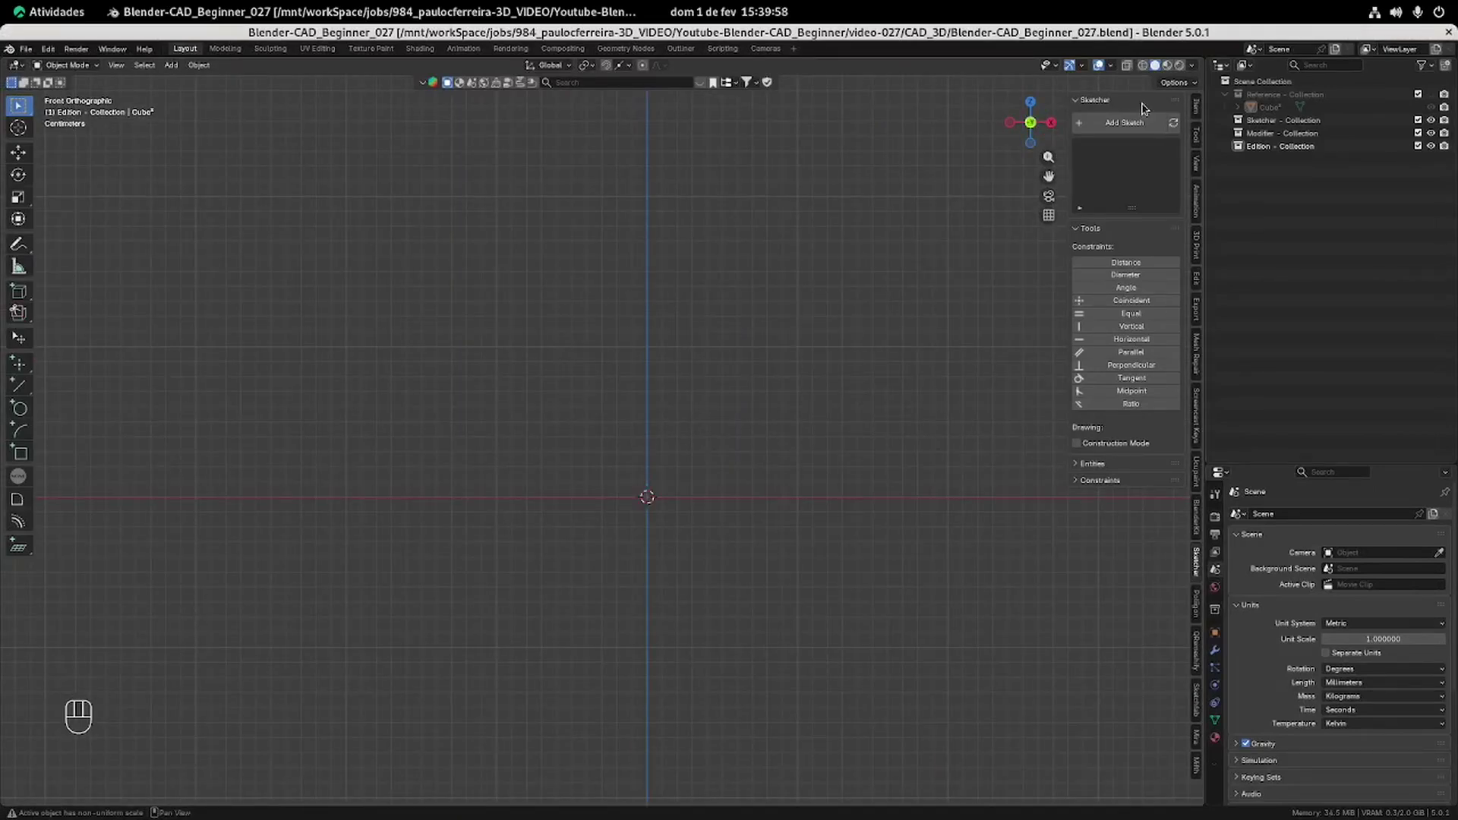
click(1125, 122)
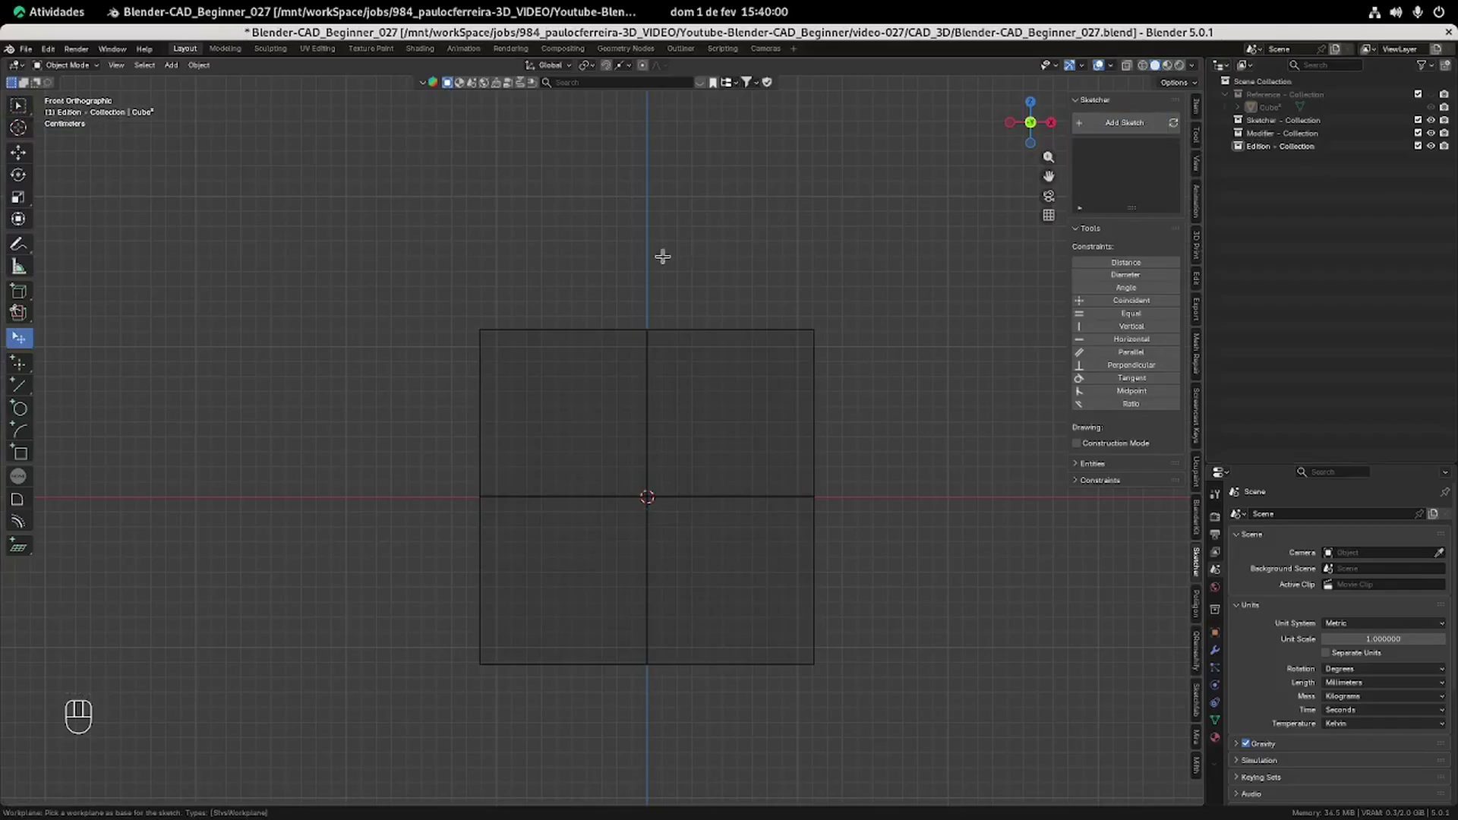
click(571, 336)
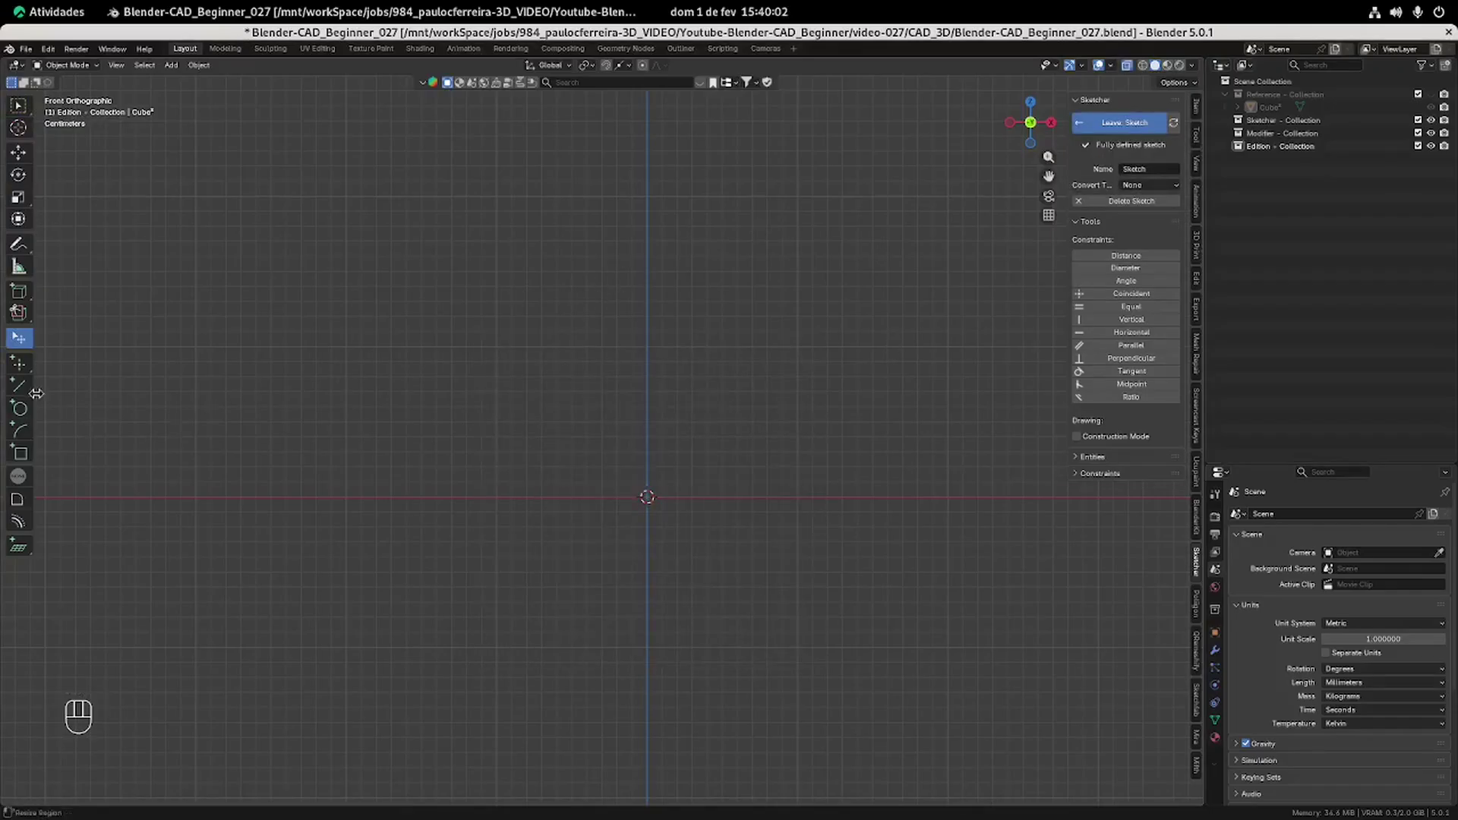
Draw a short arc centred on the origin, above the X axis on its positive side.
click(21, 434)
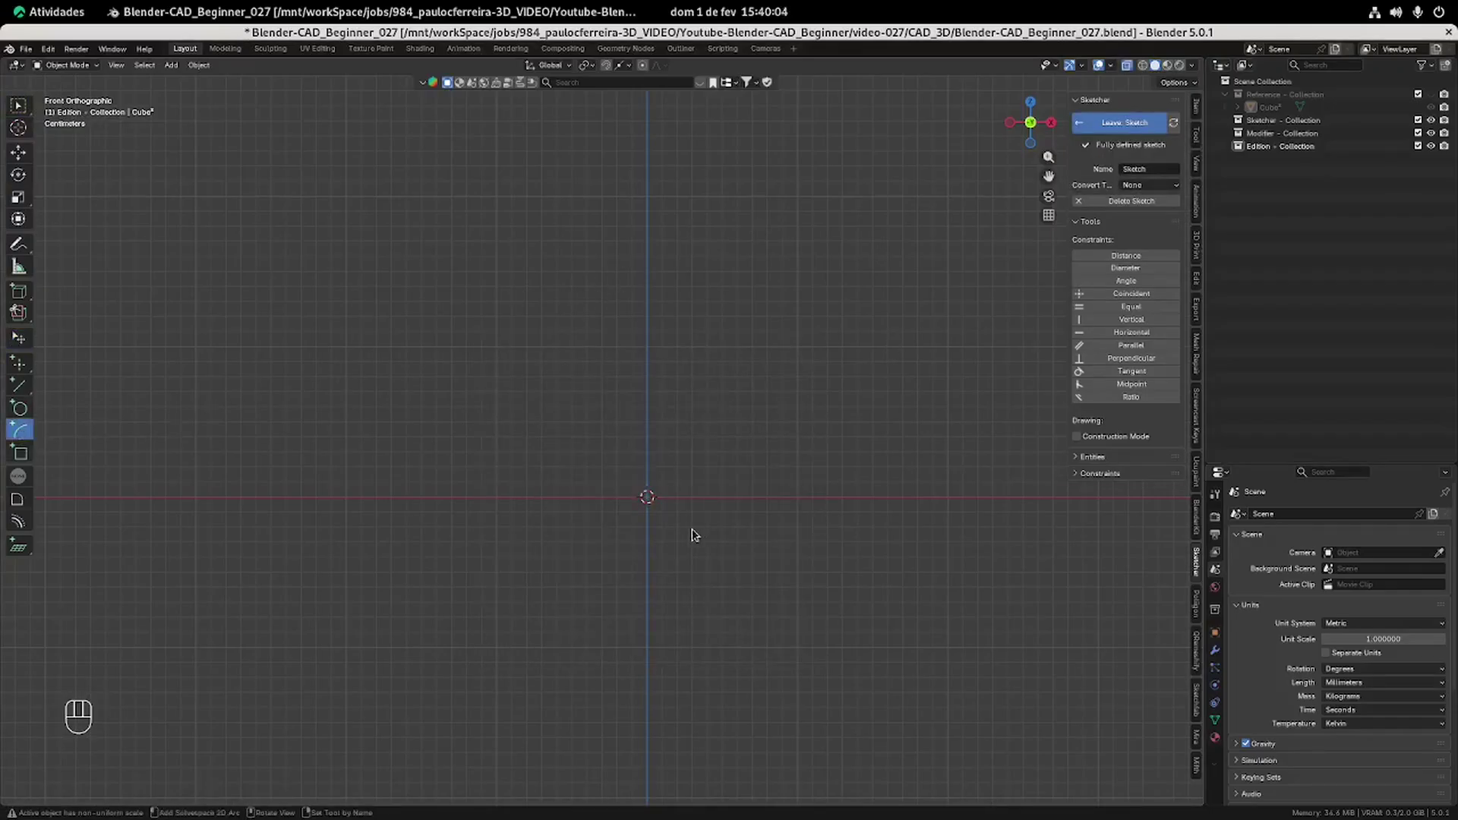
click(647, 498)
click(687, 448)
click(717, 477)
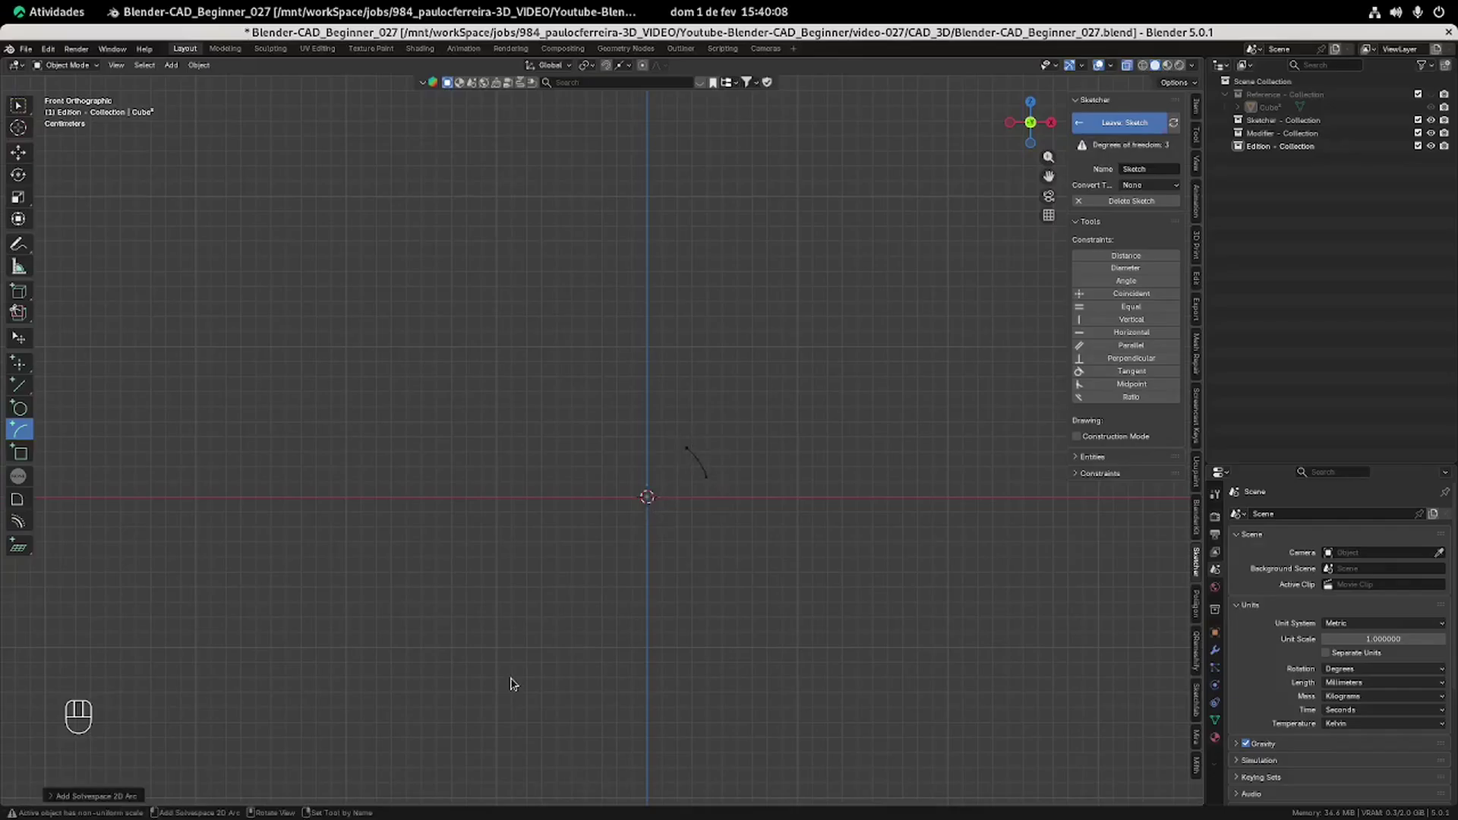
Check the reference drawing and constrain the arc with a radius dimension of 35 mm.
key(ctrl+alt+Right)
key(ctrl+alt+Left)
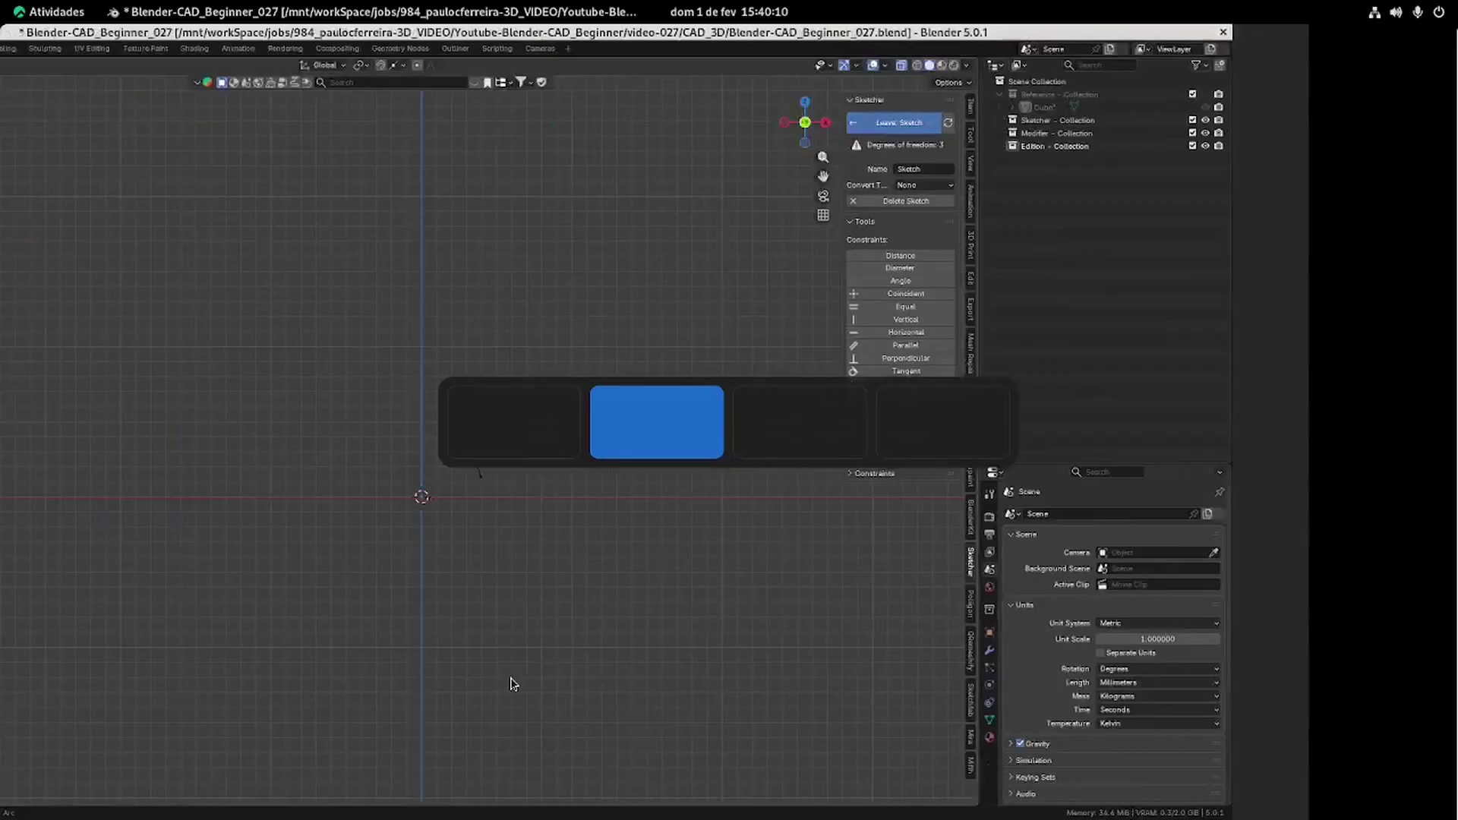
click(1126, 268)
click(697, 458)
drag(657, 487, 751, 410)
click(752, 410)
click(754, 455)
click(745, 407)
double_click(745, 407)
text(35)
key(Return)
scroll(865, 662, up, 2)
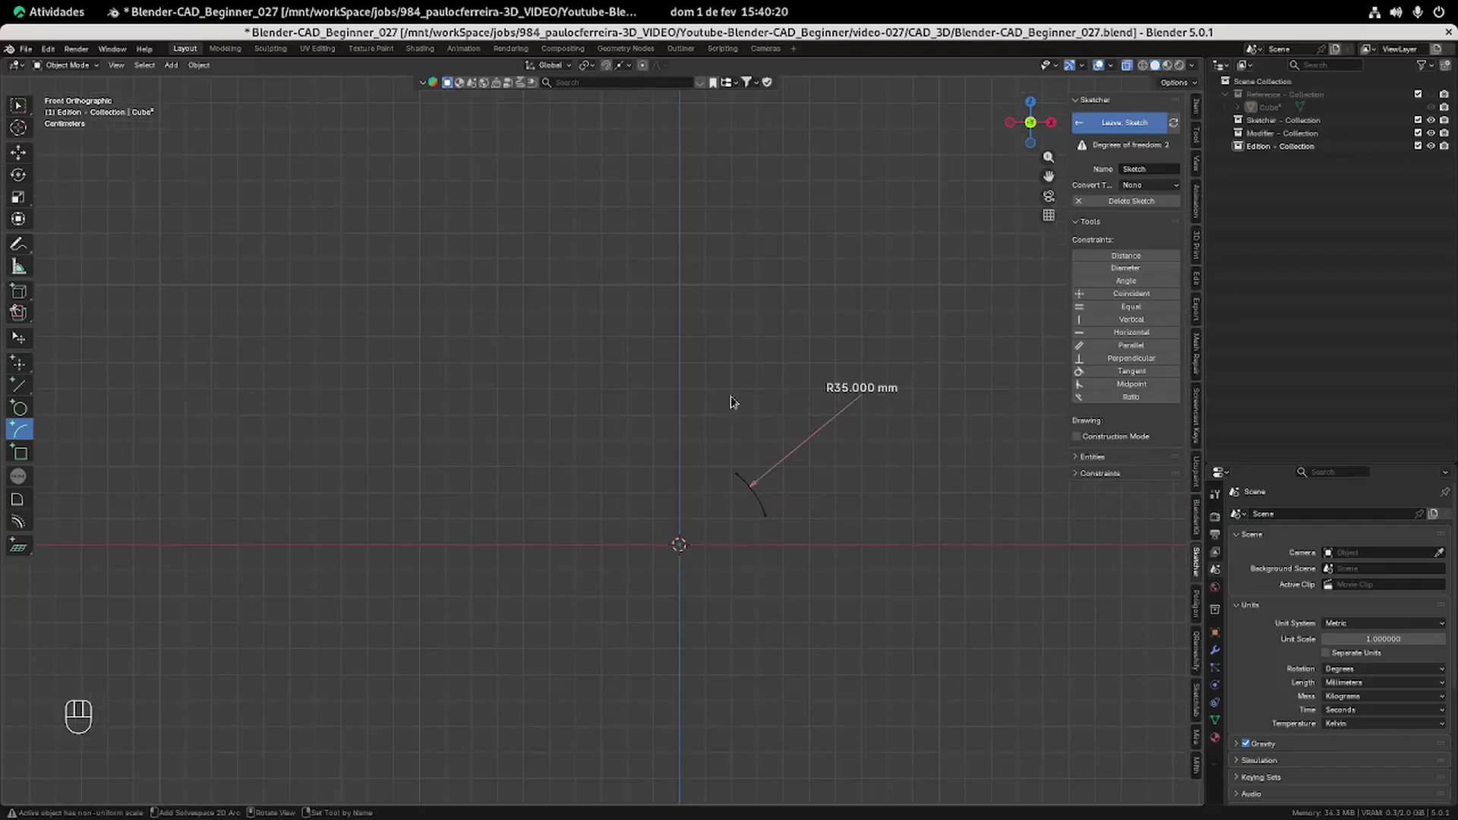
Draw a vertical line between the origin and the arc, running from above the X axis to well below it.
click(20, 386)
click(541, 328)
click(559, 583)
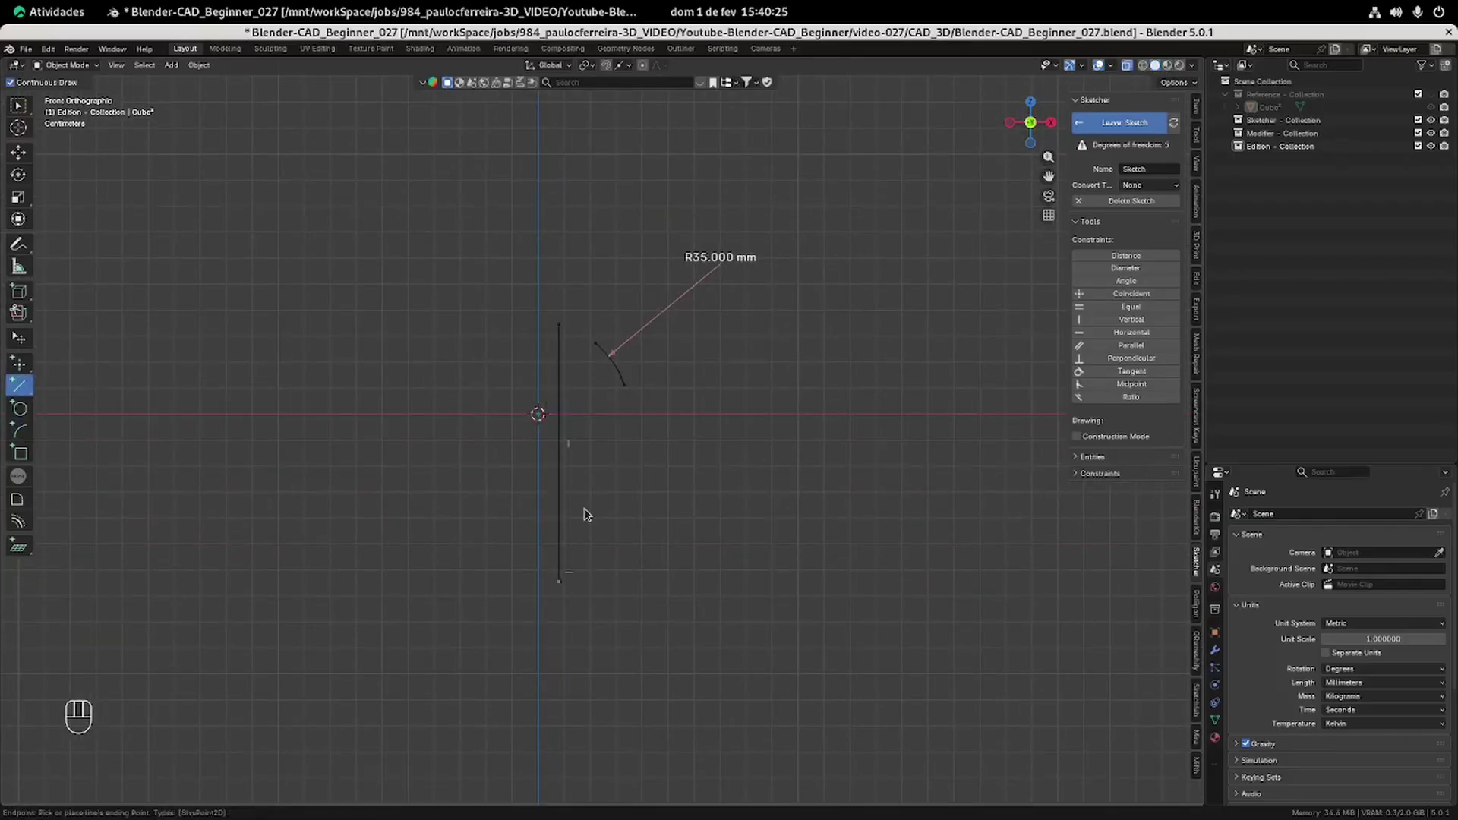
key(Escape)
key(Escape)
Make the vertical line's upper endpoint coincident with the arc's upper endpoint, and constrain the line to pass through the origin.
click(562, 326)
shift+click(596, 344)
click(1115, 297)
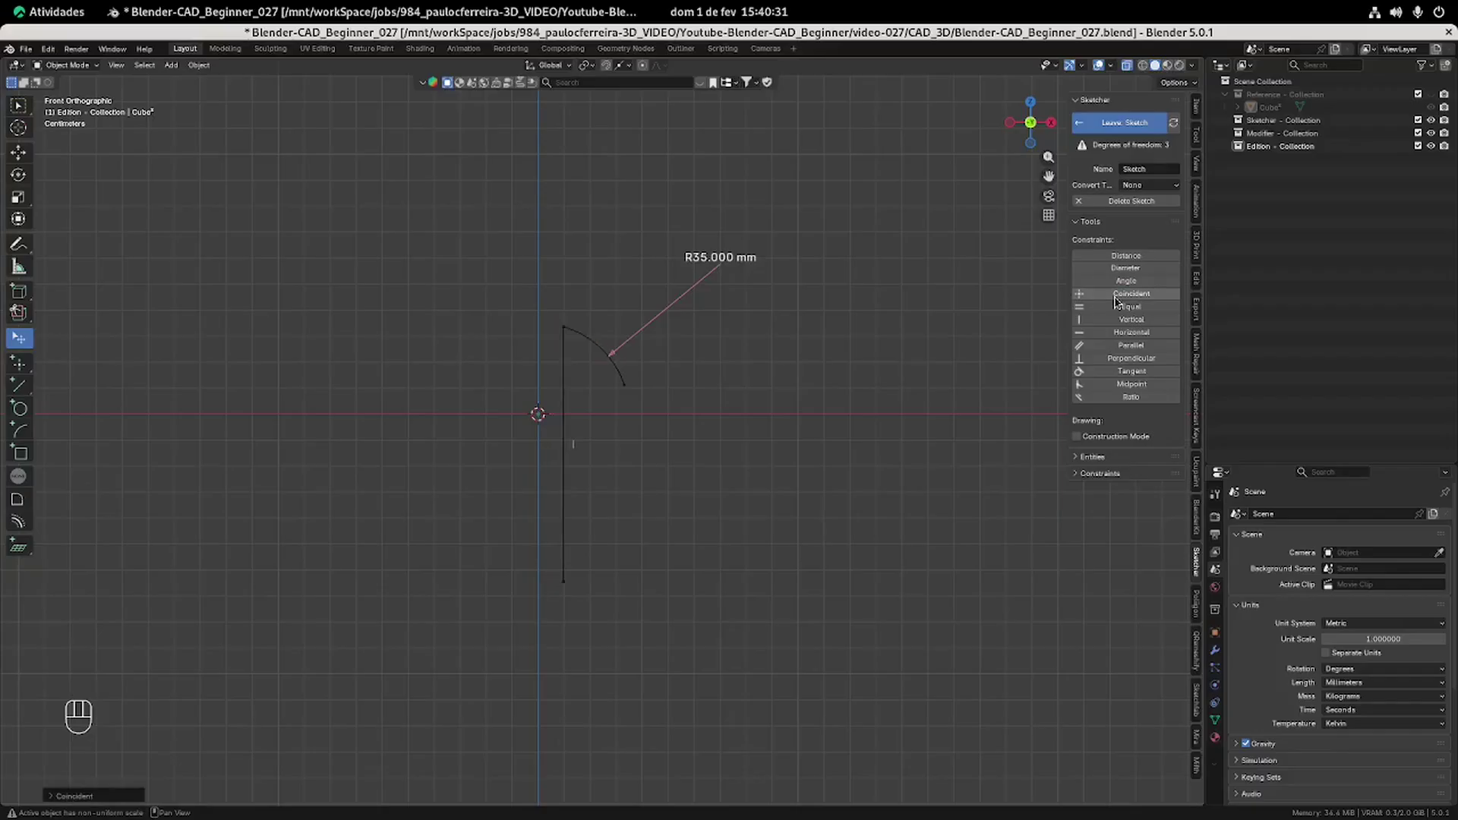
shift+click(539, 416)
click(1109, 294)
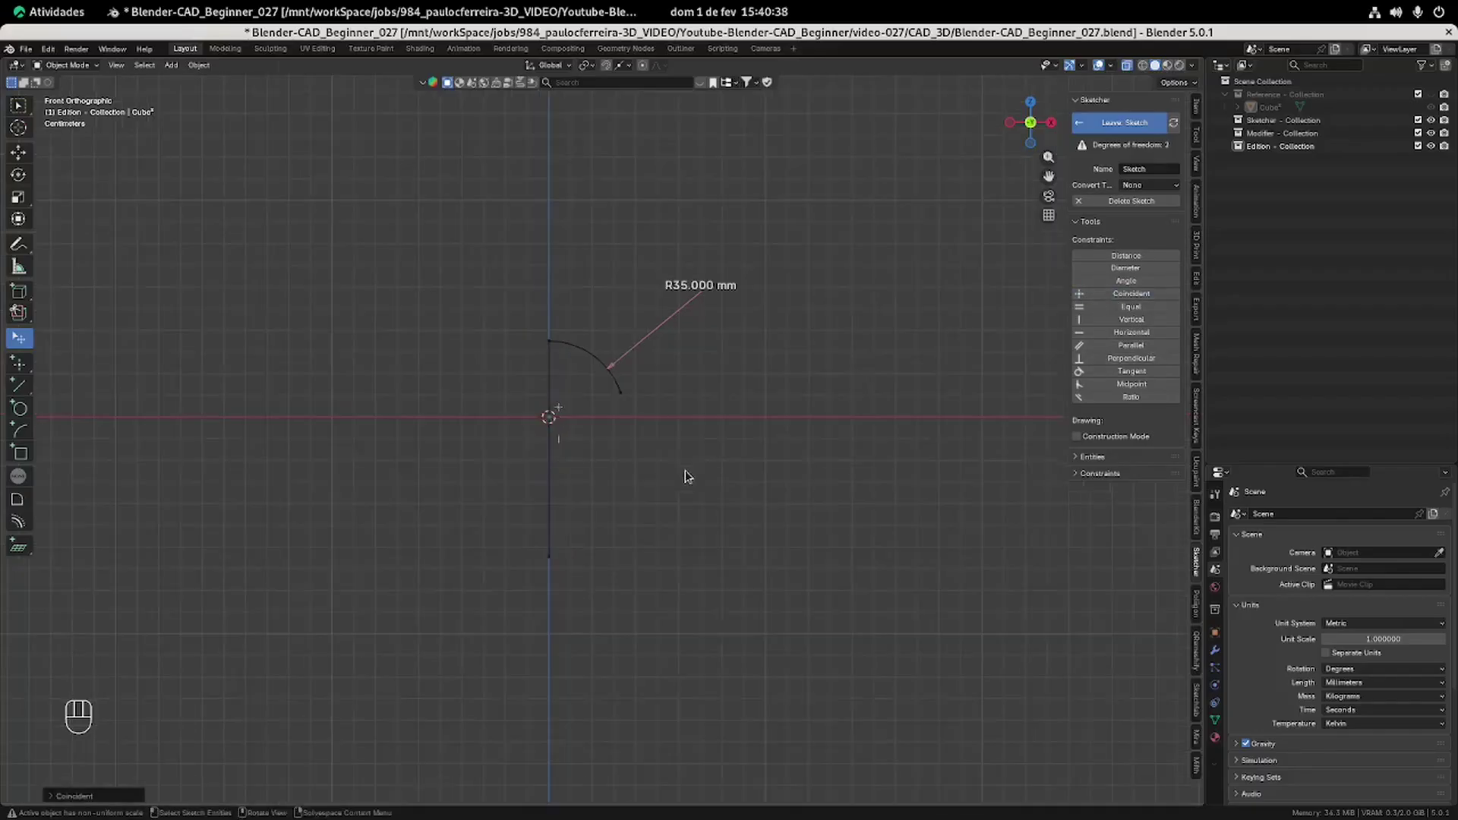
Close the half-profile with a slanted line from the arc's lower end, a short vertical edge and a horizontal base line back to the centre line.
click(19, 386)
click(620, 394)
click(725, 530)
click(727, 556)
click(549, 556)
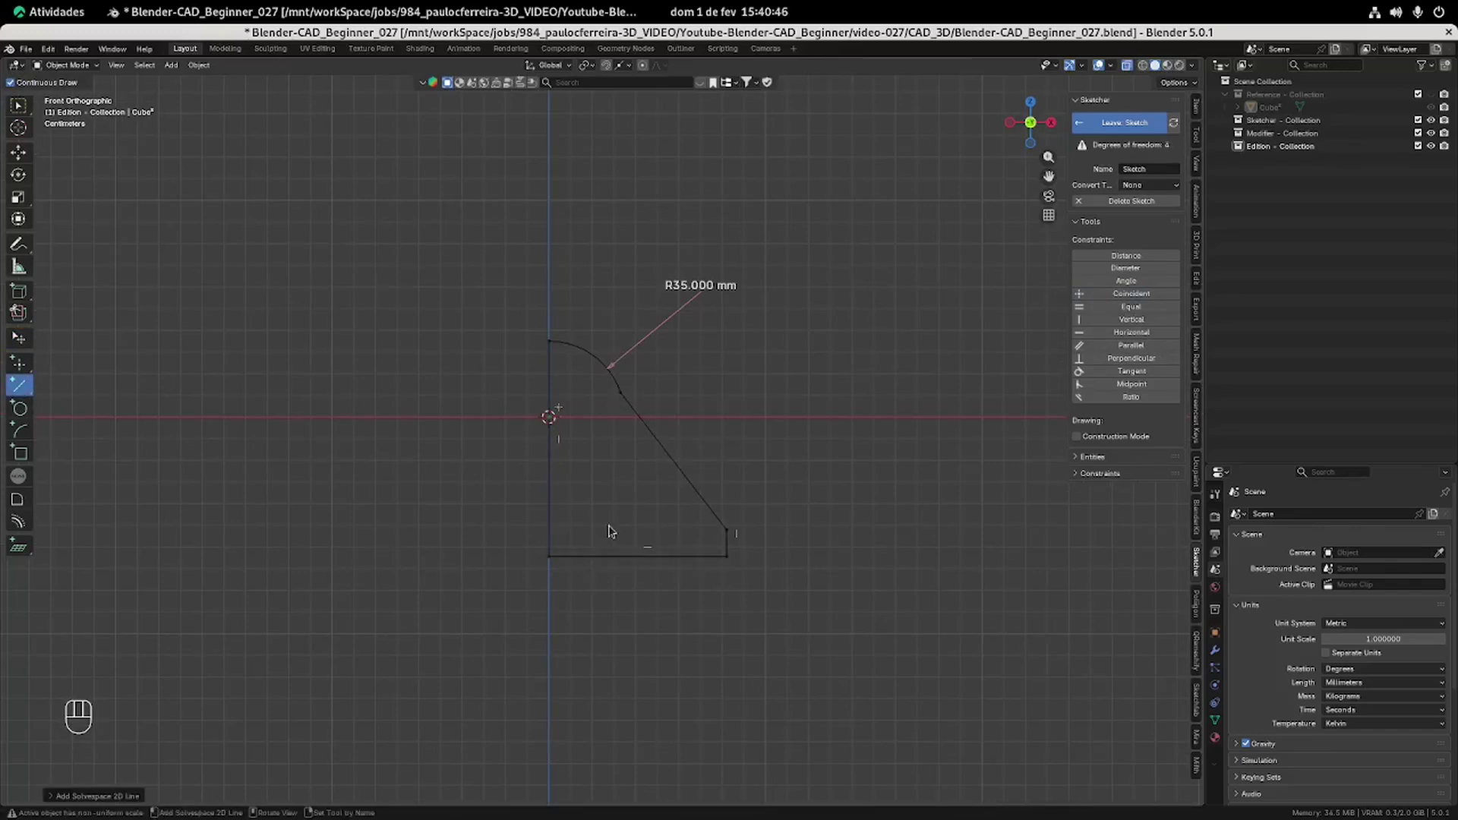
key(Escape)
Check the reference drawing and constrain the slanted line tangent to the arc.
key(alt+Tab)
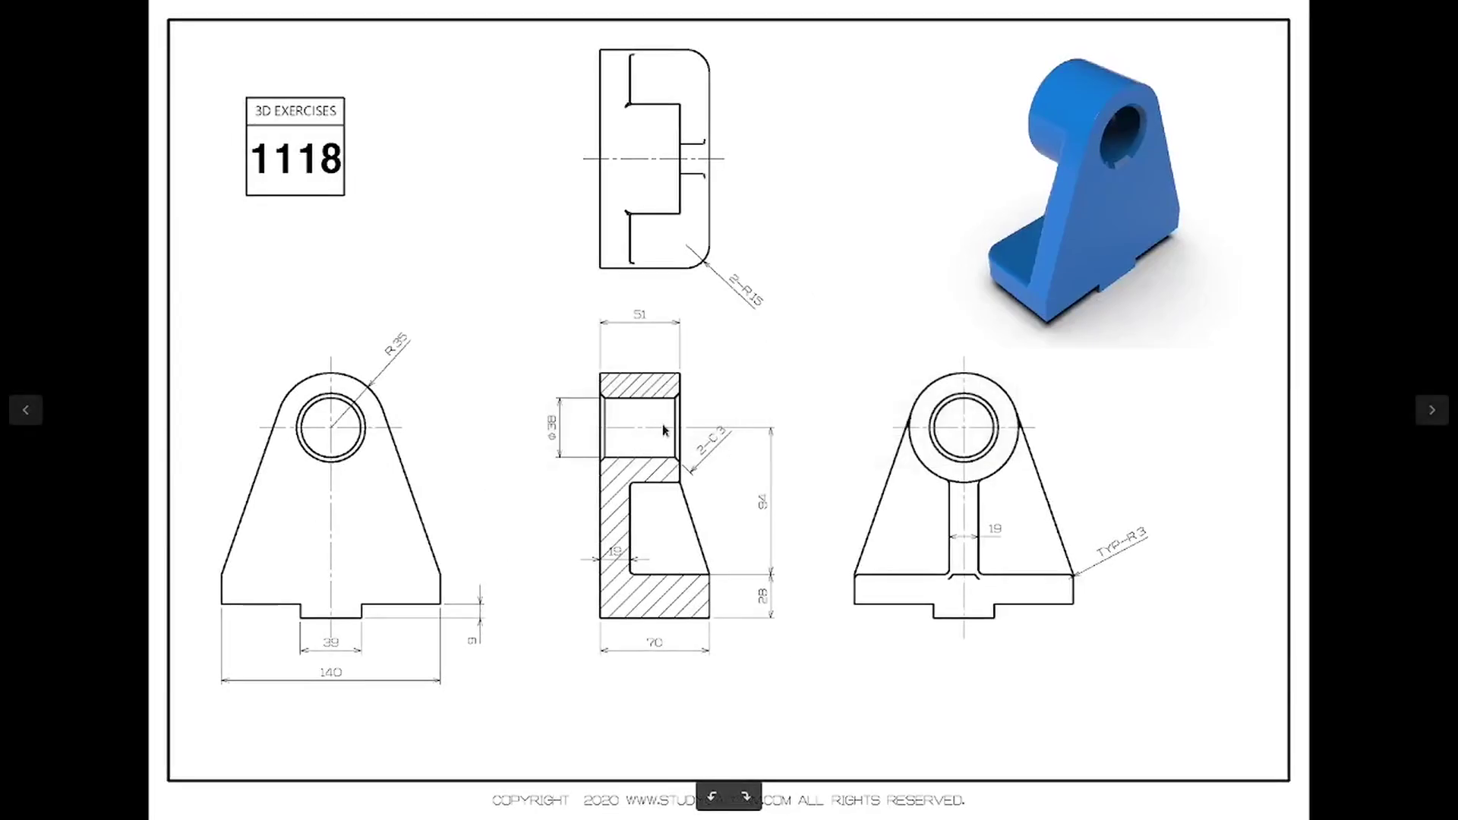
key(alt+Tab)
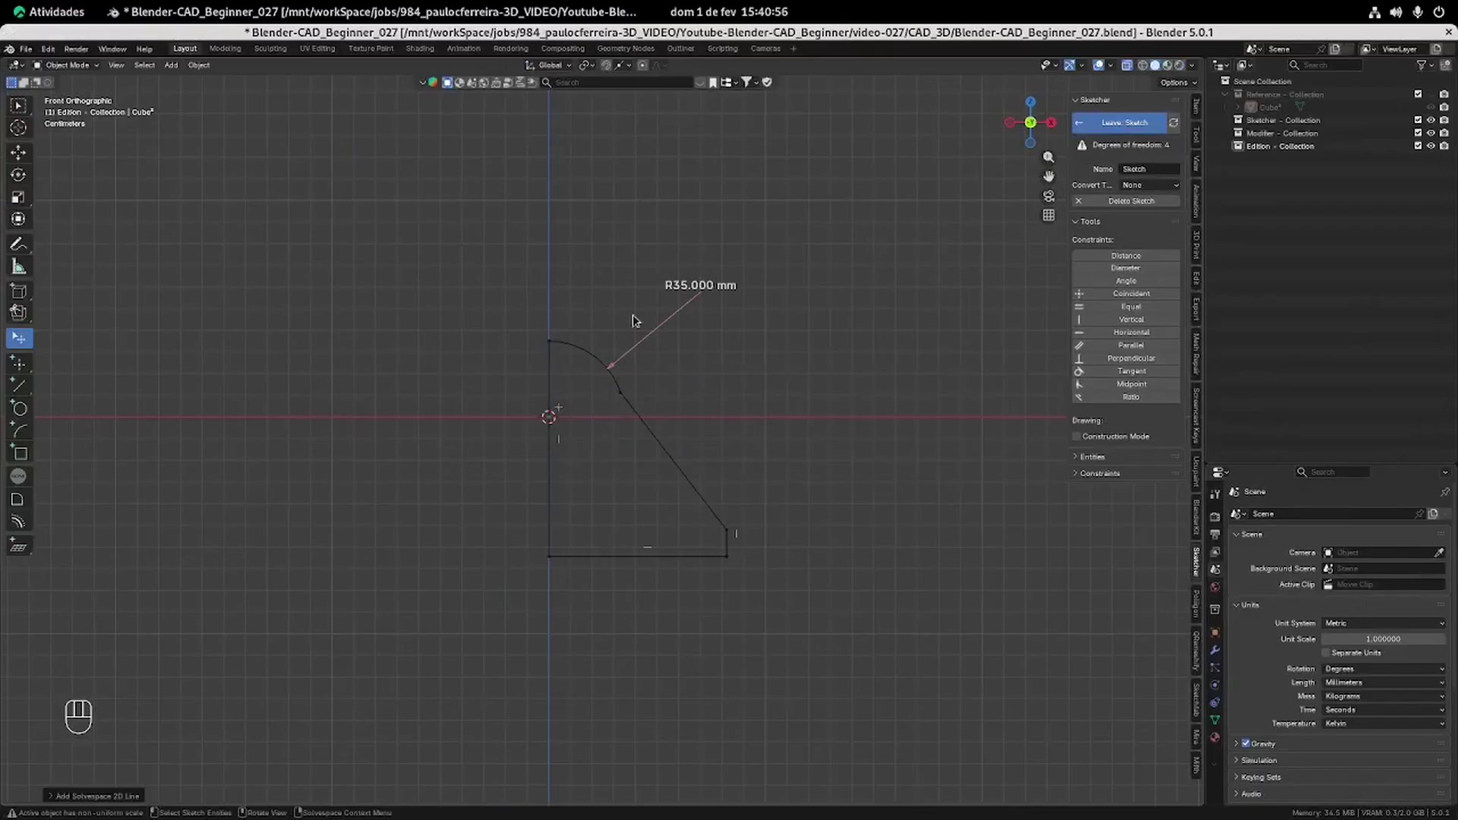
click(587, 355)
shift+click(639, 423)
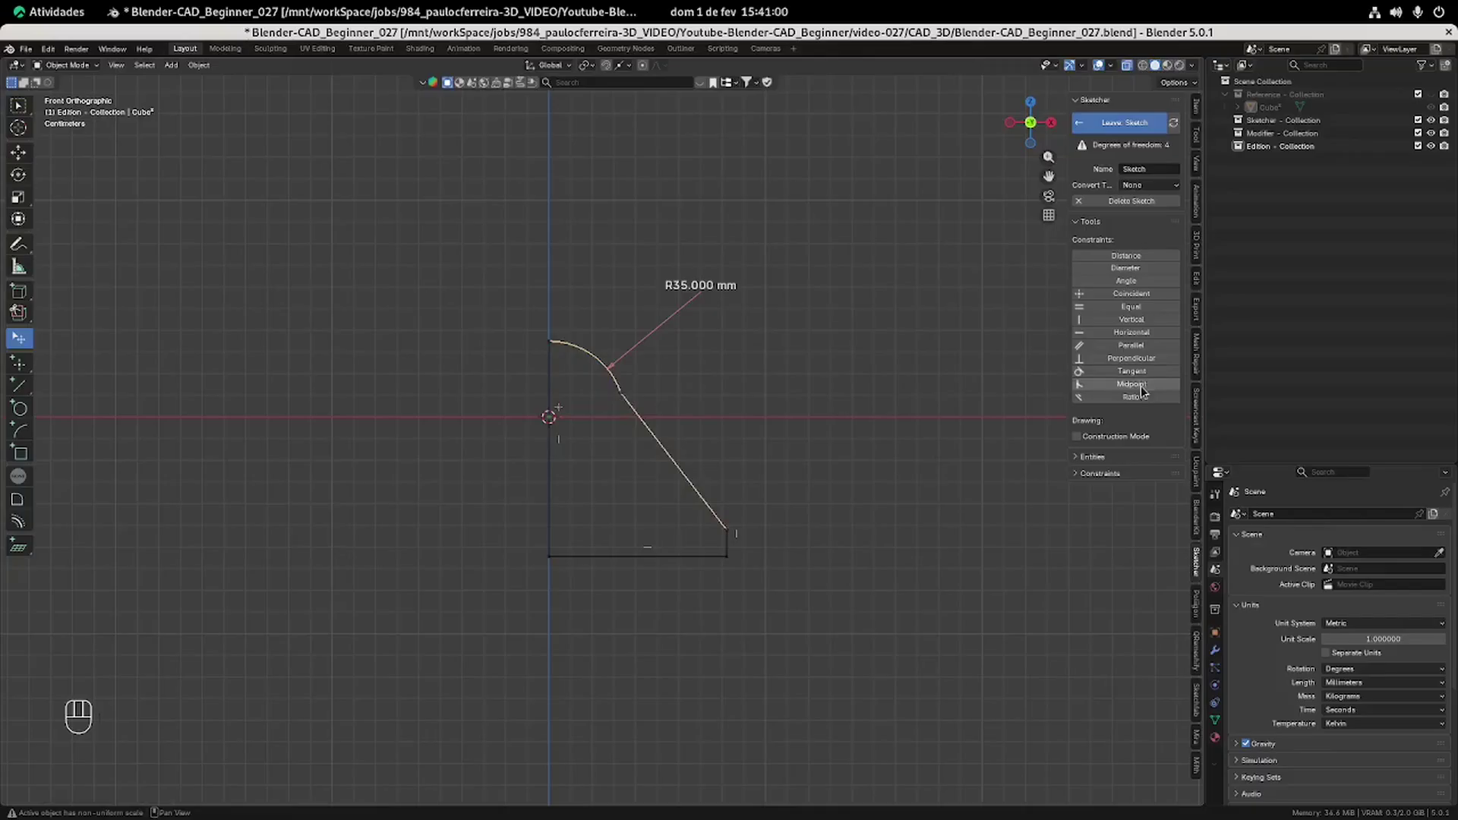
click(1105, 372)
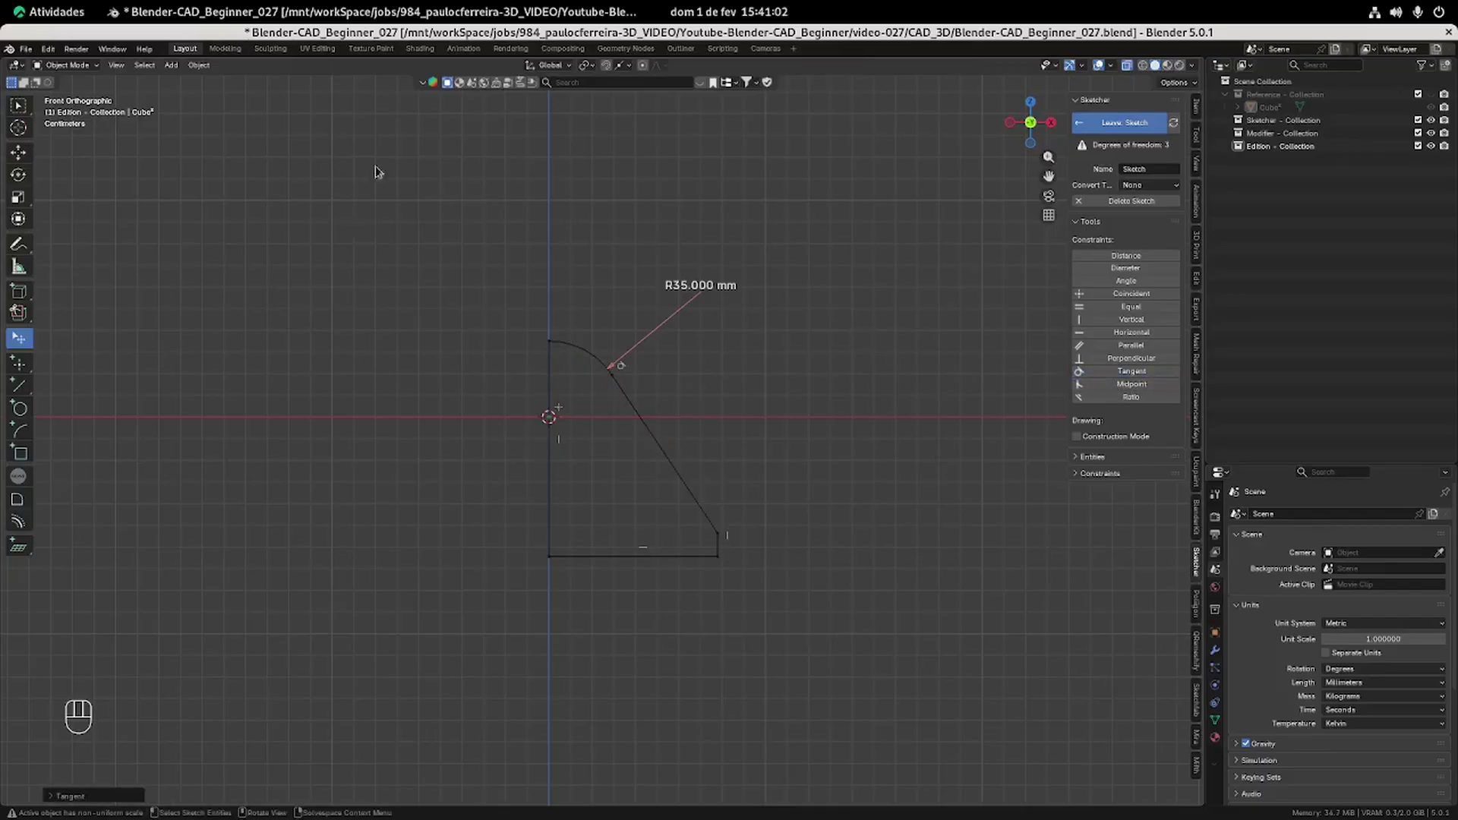
Constrain the vertical distance between the origin and the slanted line's lower end to 94 mm.
shift+click(723, 534)
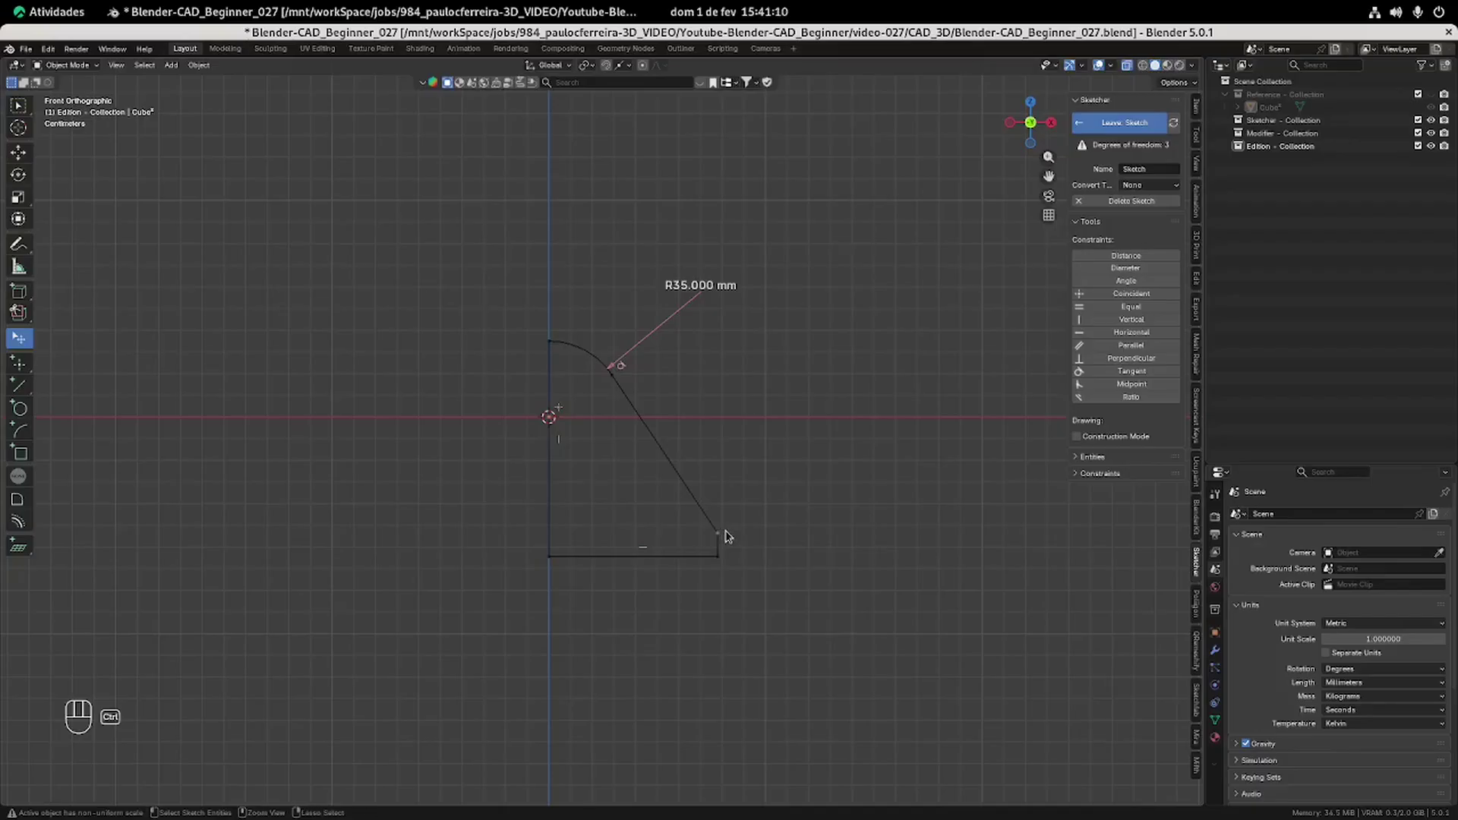
scroll(835, 564, up, 3)
key(ctrl+z)
click(1146, 257)
right_click(641, 469)
mouse_move(631, 546)
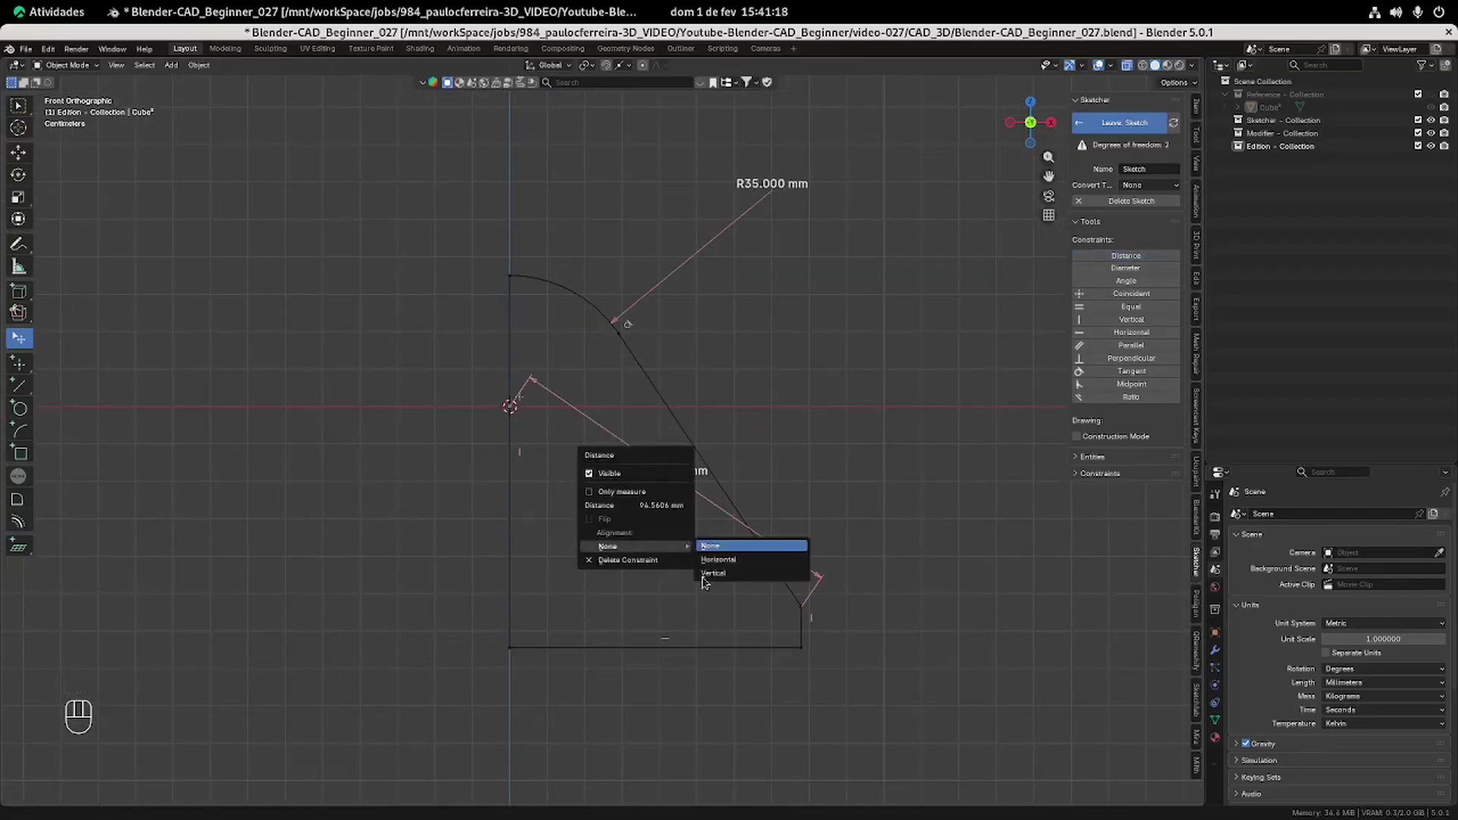
click(714, 573)
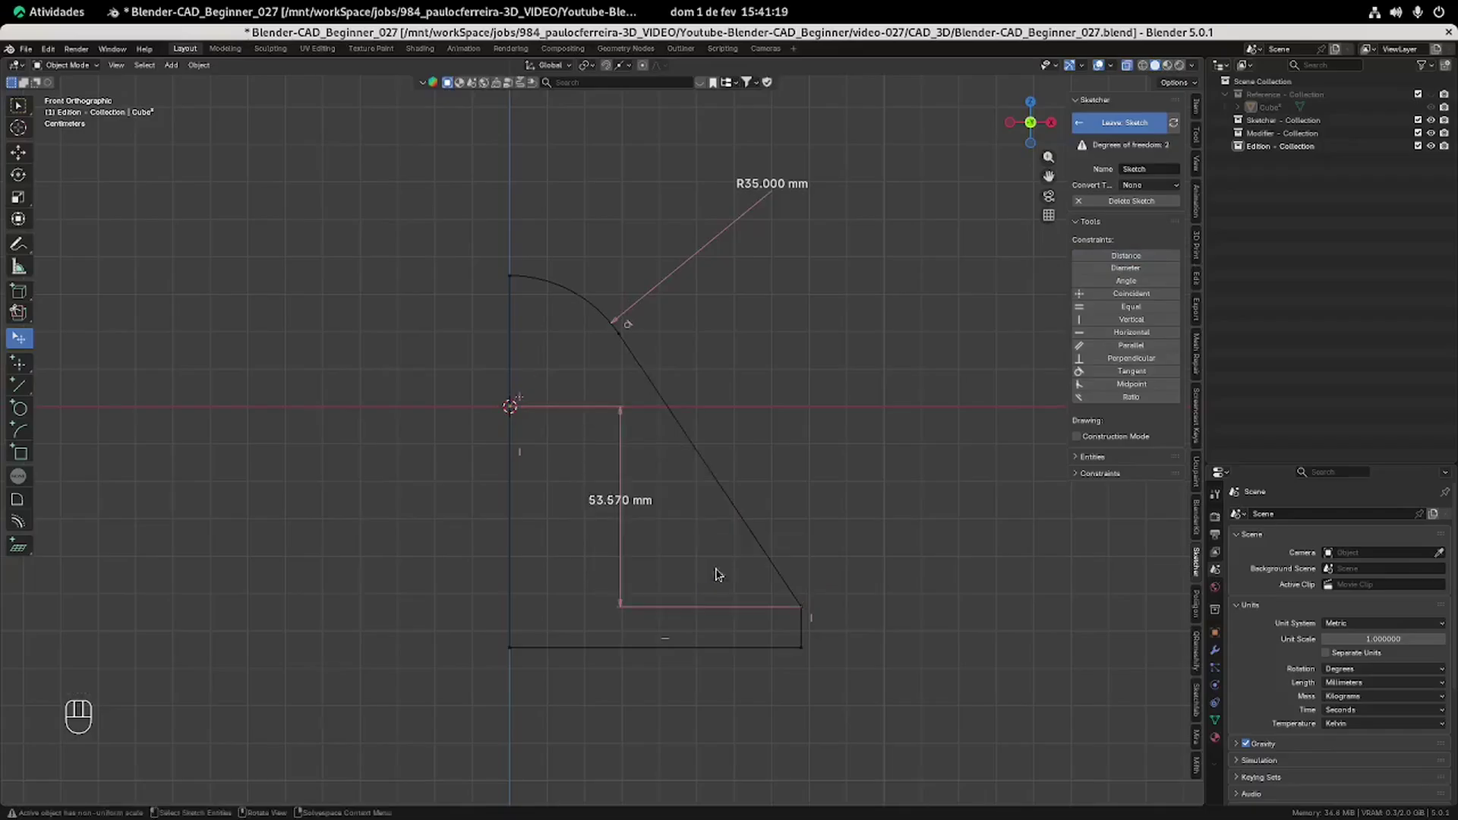
right_click(626, 502)
click(612, 464)
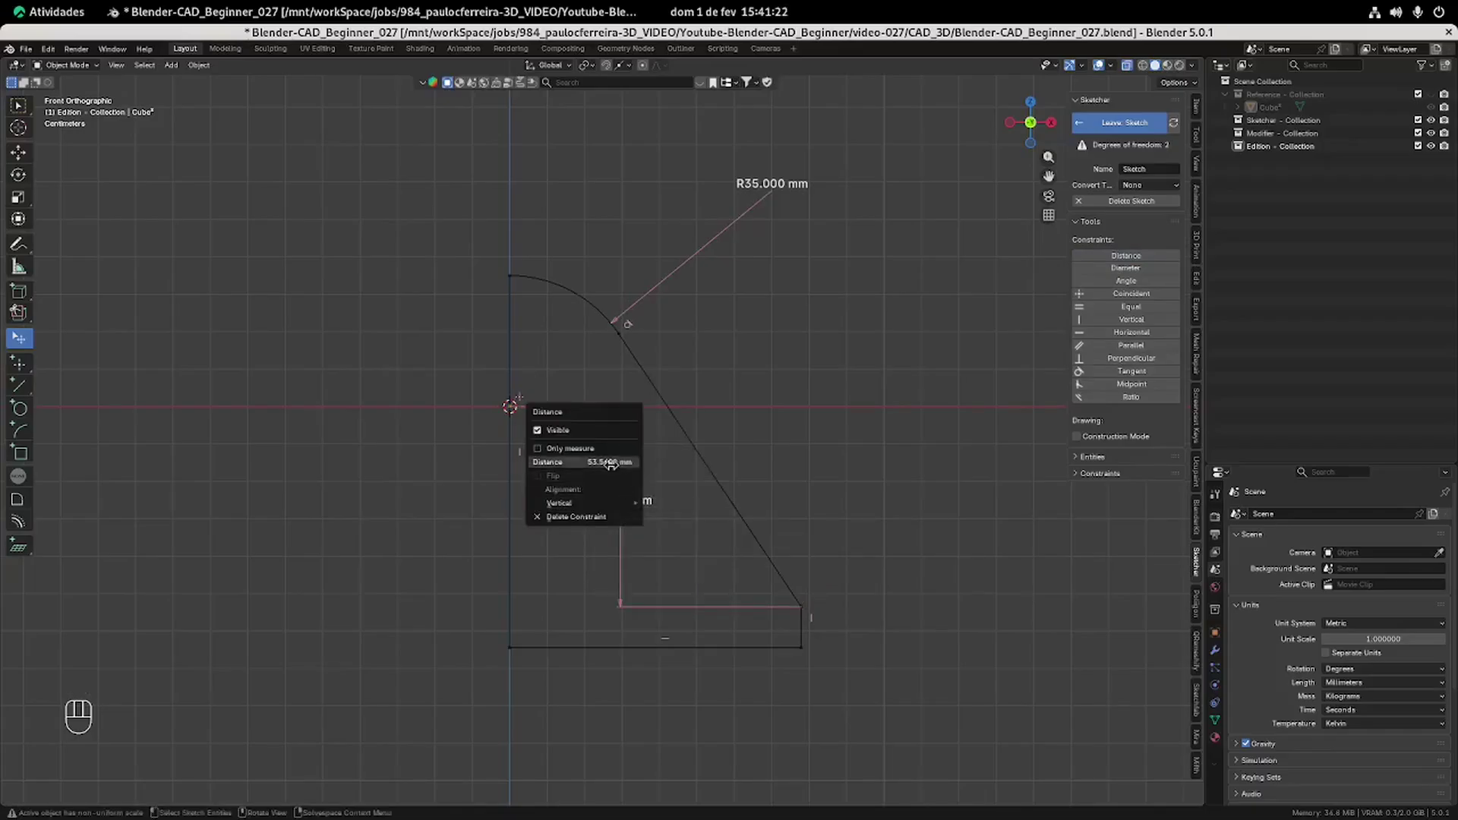
text(94)
key(Return)
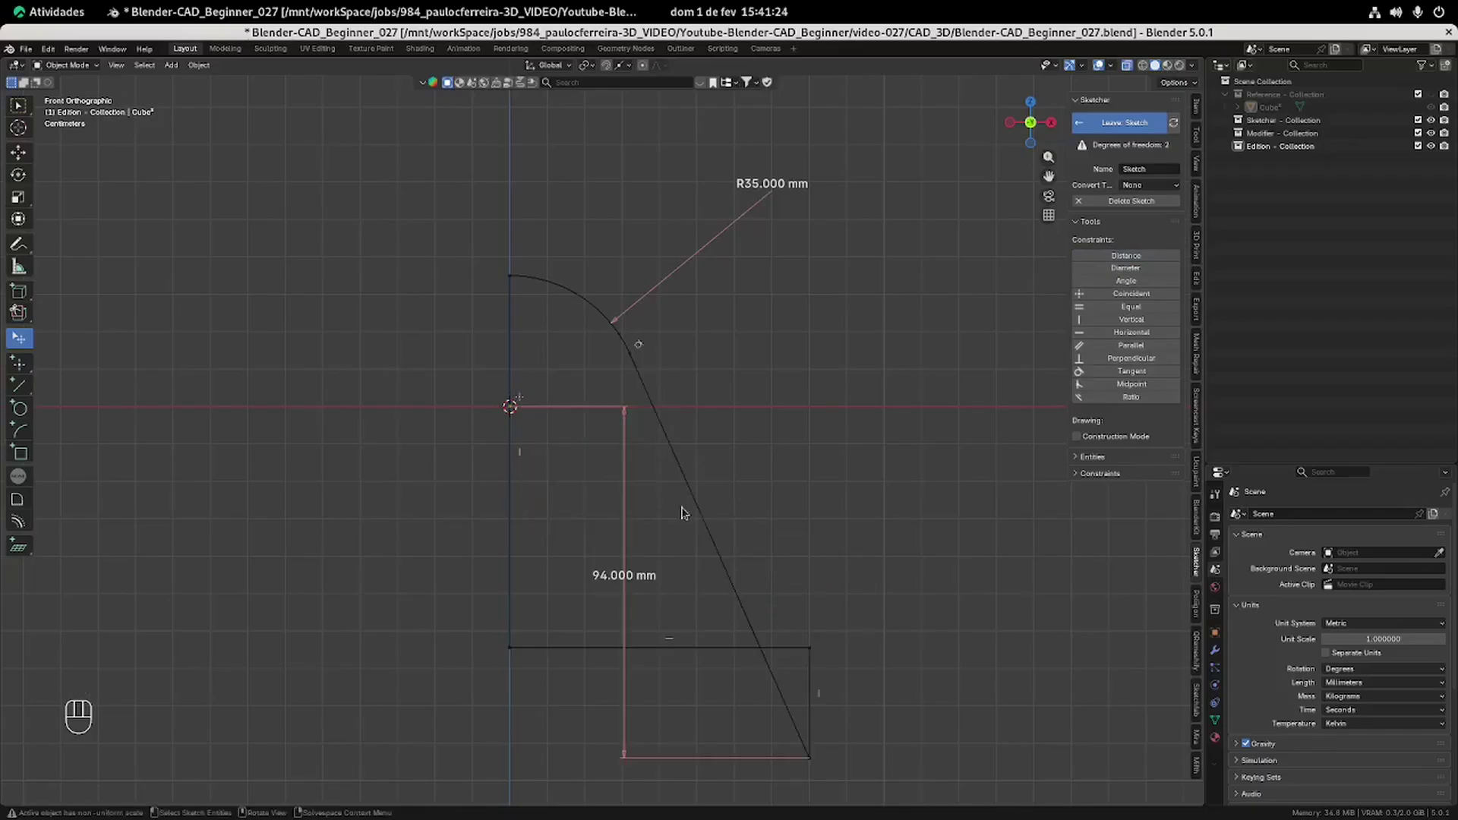
Move the 94 mm dimension outside the profile and pull the base line below the slanted line's lower end.
drag(619, 570, 896, 515)
drag(691, 653, 698, 760)
shift+middle_drag(772, 605, 775, 430)
drag(675, 584, 680, 650)
Check the reference drawing and set the short vertical edge's length to 28-9 mm with a distance constraint.
key(alt+Tab)
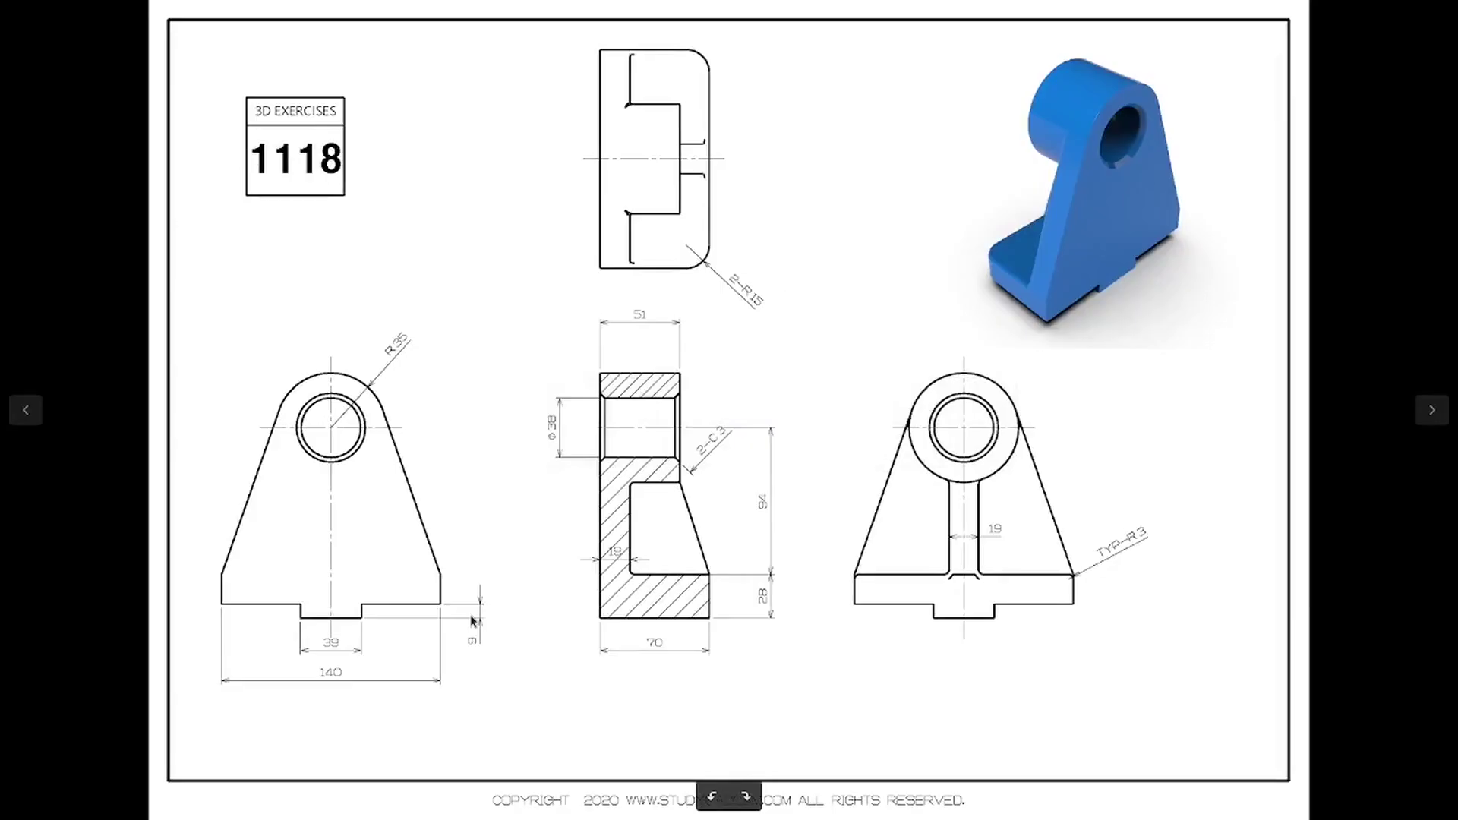
key(alt+Tab)
click(1126, 256)
click(812, 616)
click(849, 608)
text(28)
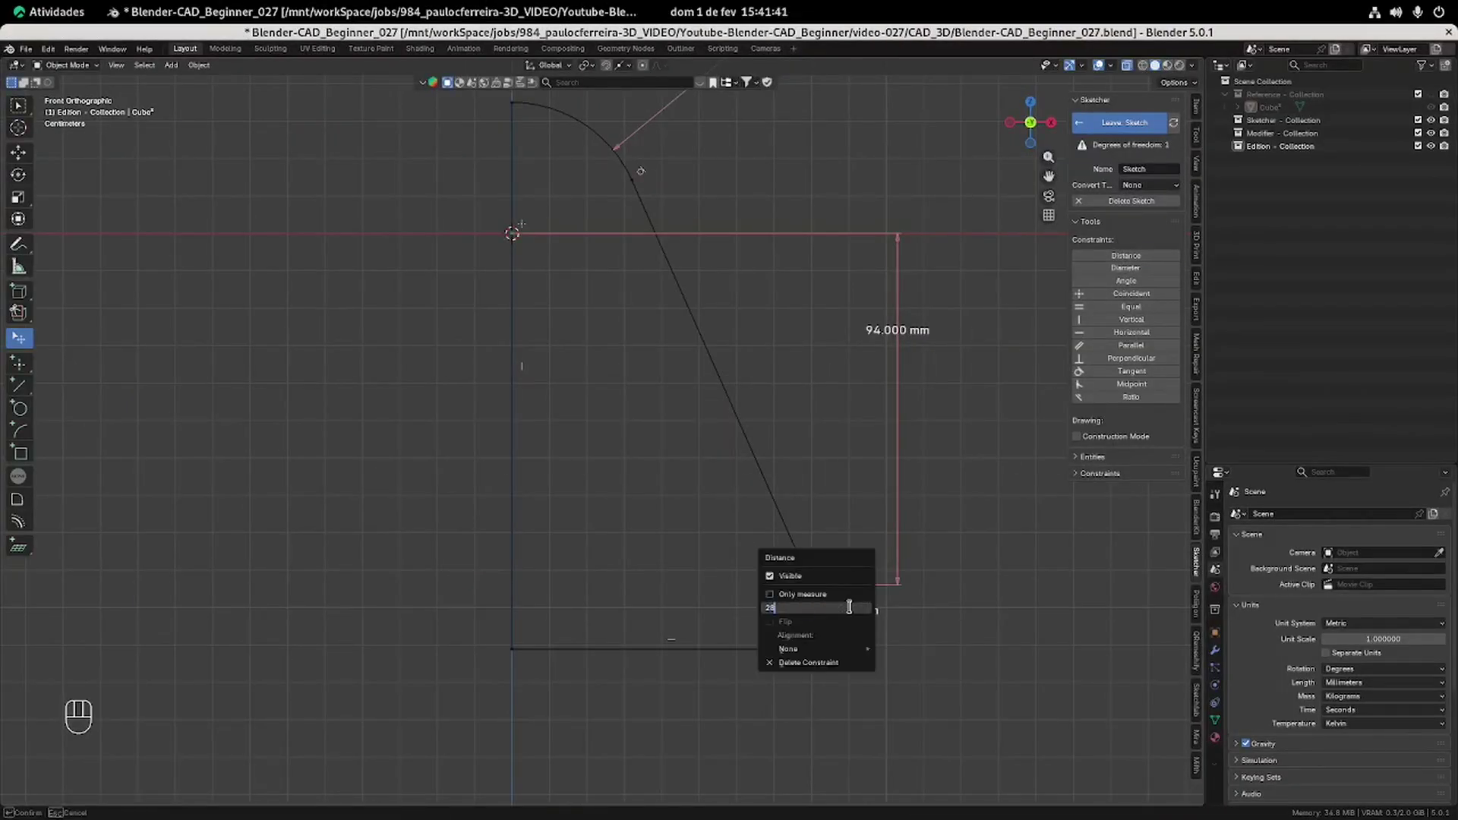
text(-9)
key(Return)
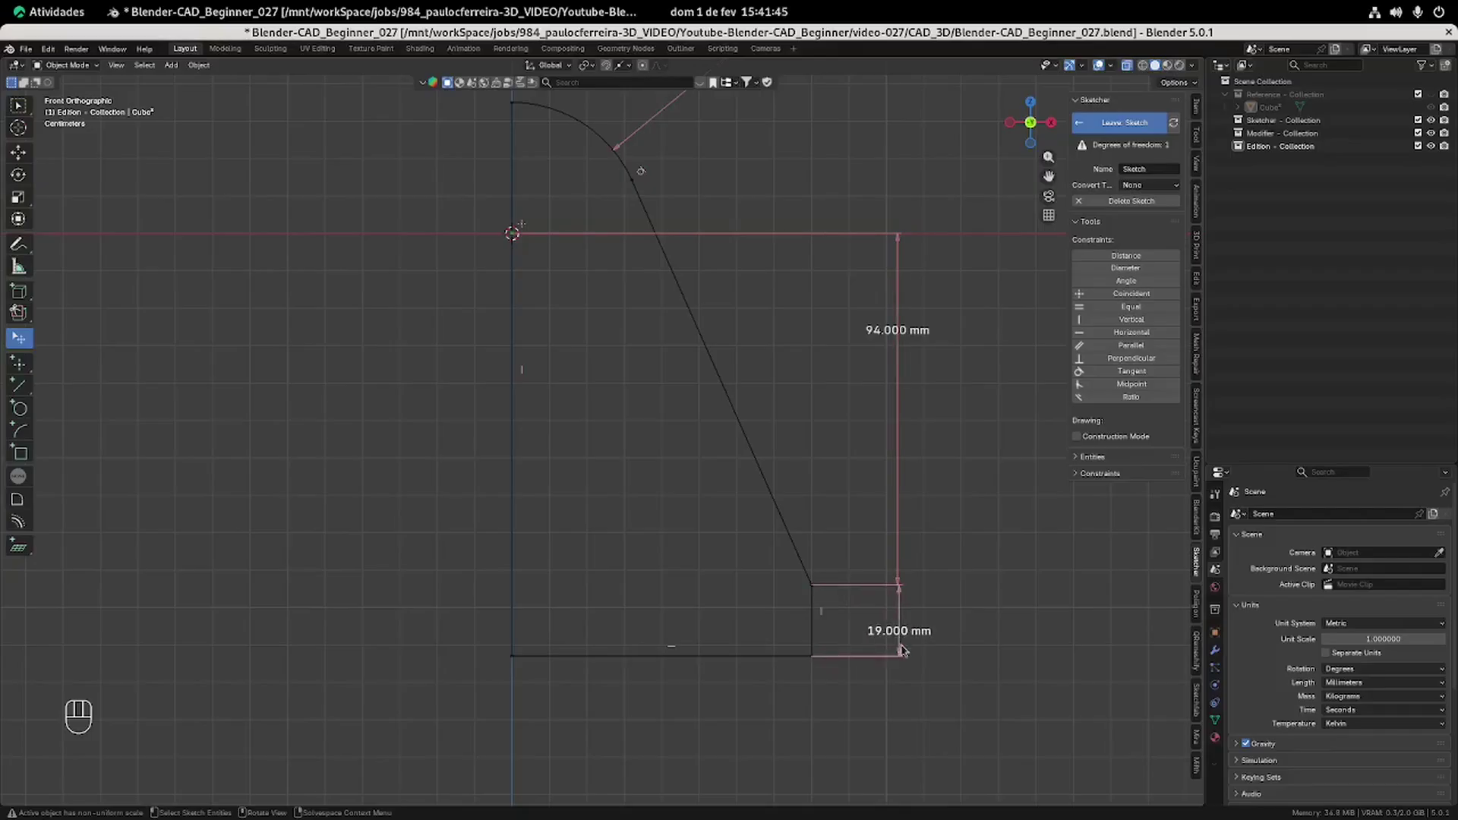
Check the overall width on the reference drawing and constrain the base line's length to 70 mm.
key(ctrl+alt+Tab)
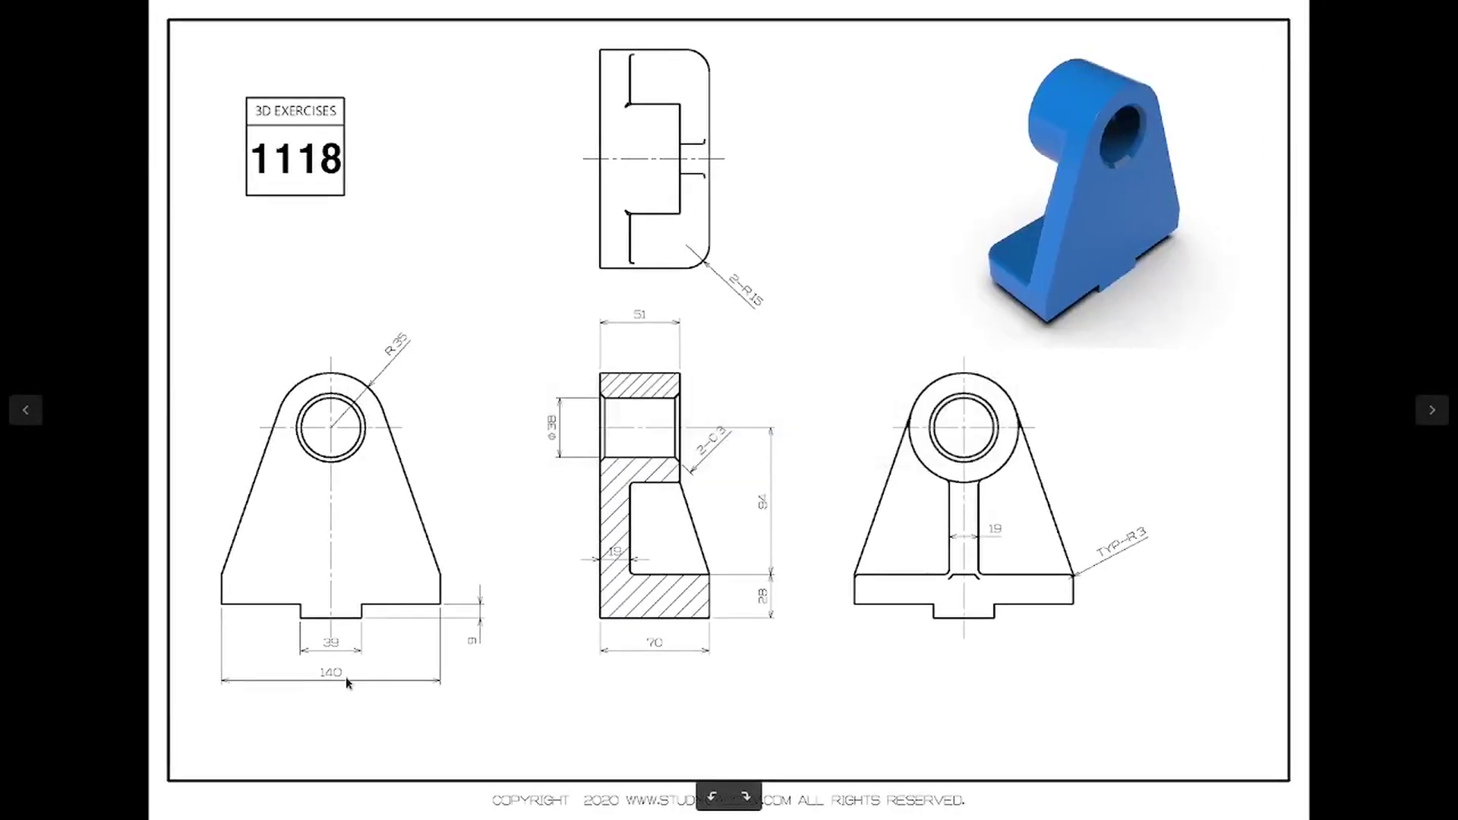
key(ctrl+alt+Tab)
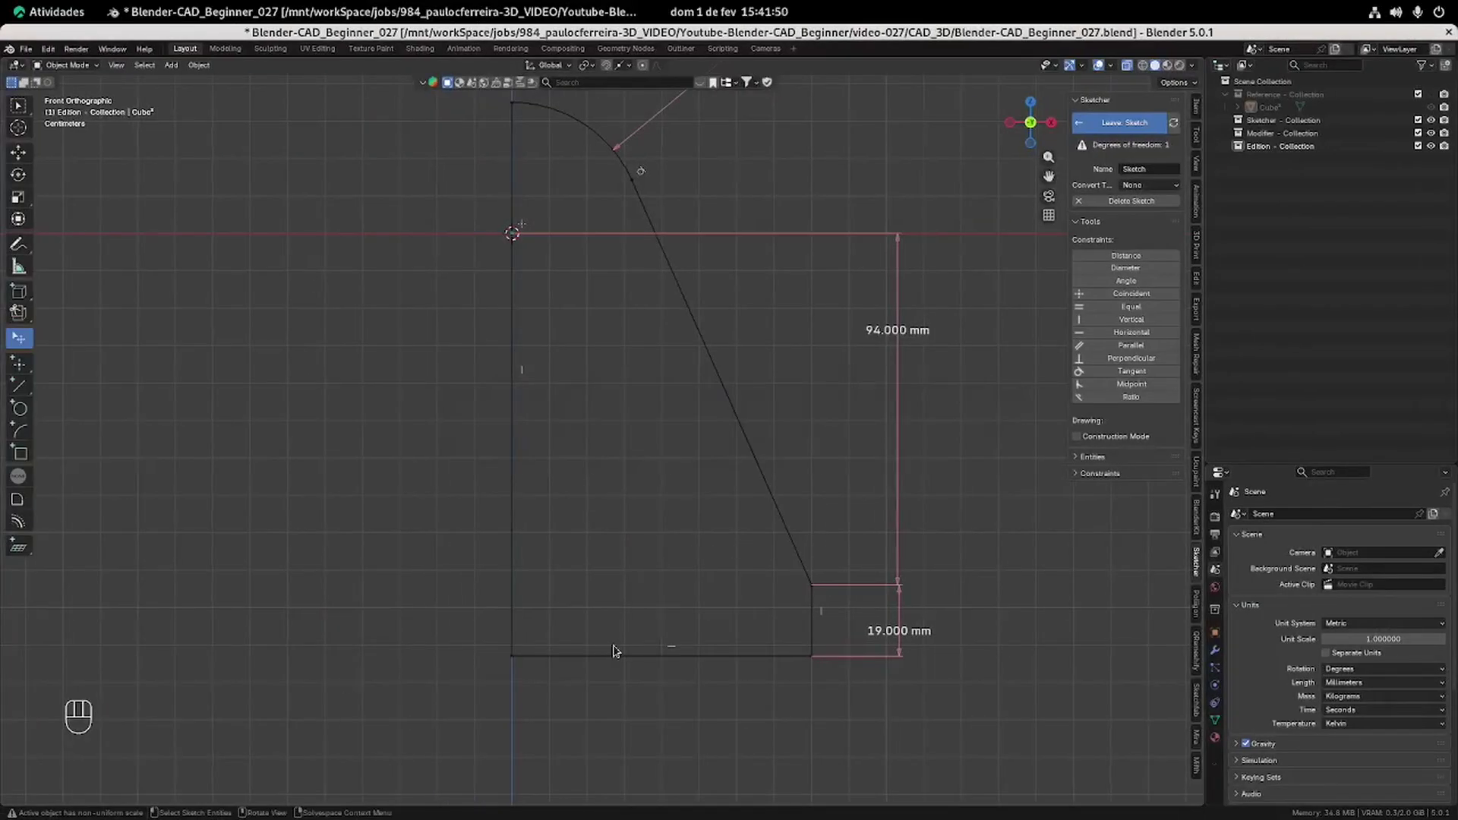
click(610, 658)
right_click(654, 685)
click(646, 685)
text(70)
key(Return)
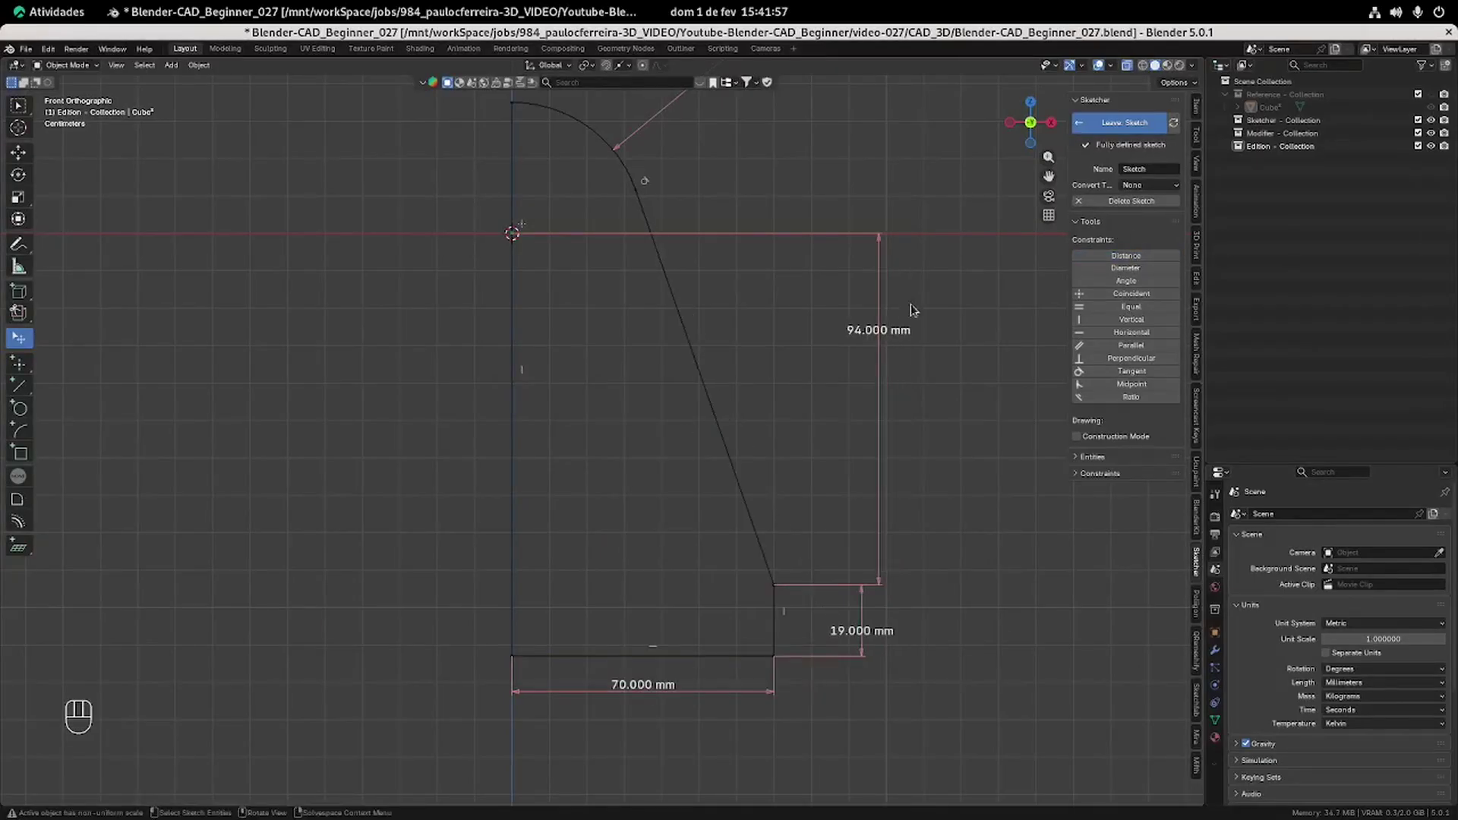
Rename the sketch as Sketch-1, set it to convert to a mesh, and leave the sketch.
scroll(761, 221, down, 1)
shift+middle_drag(762, 221, 762, 301)
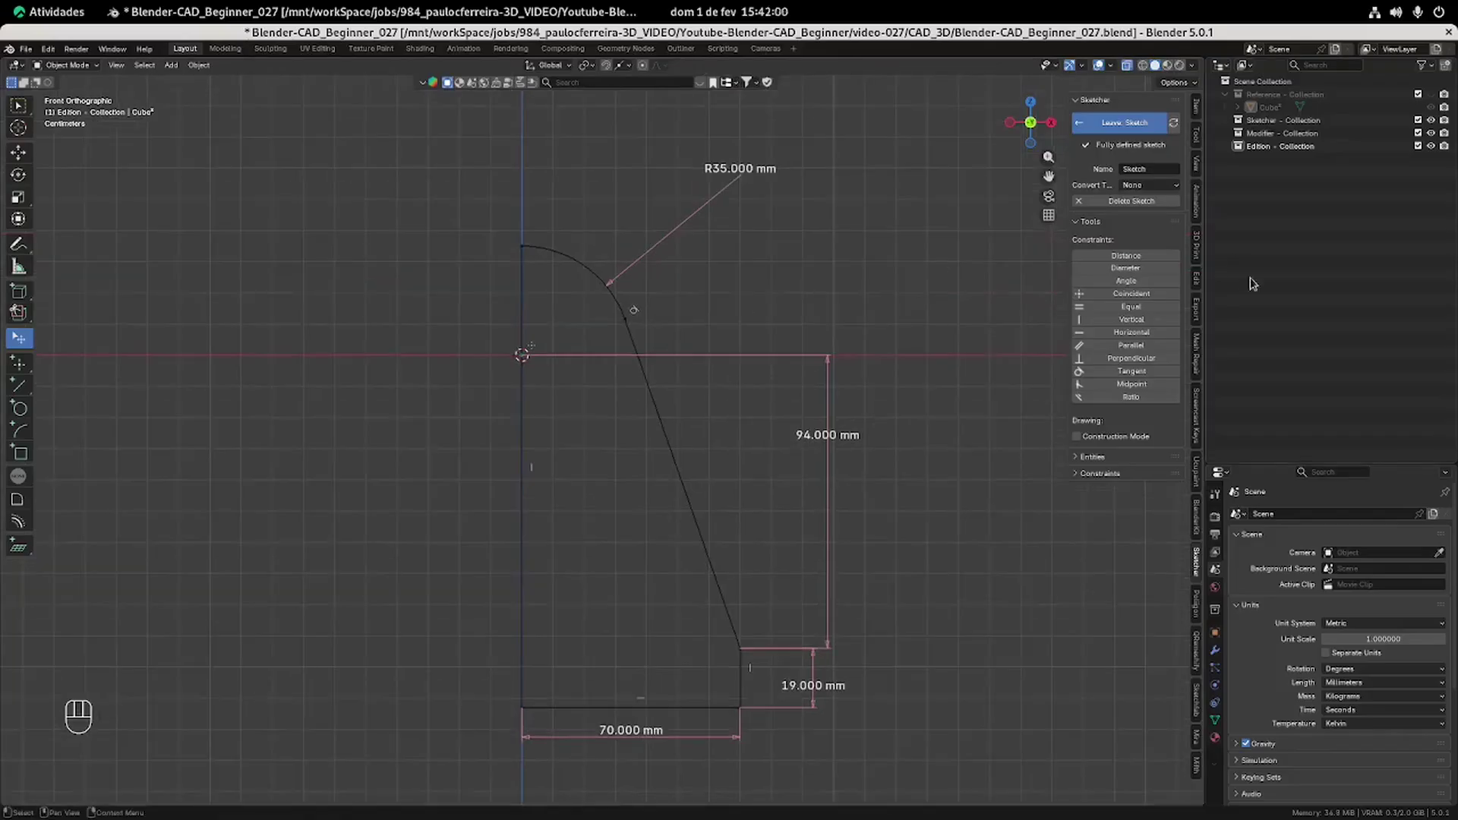
click(1162, 168)
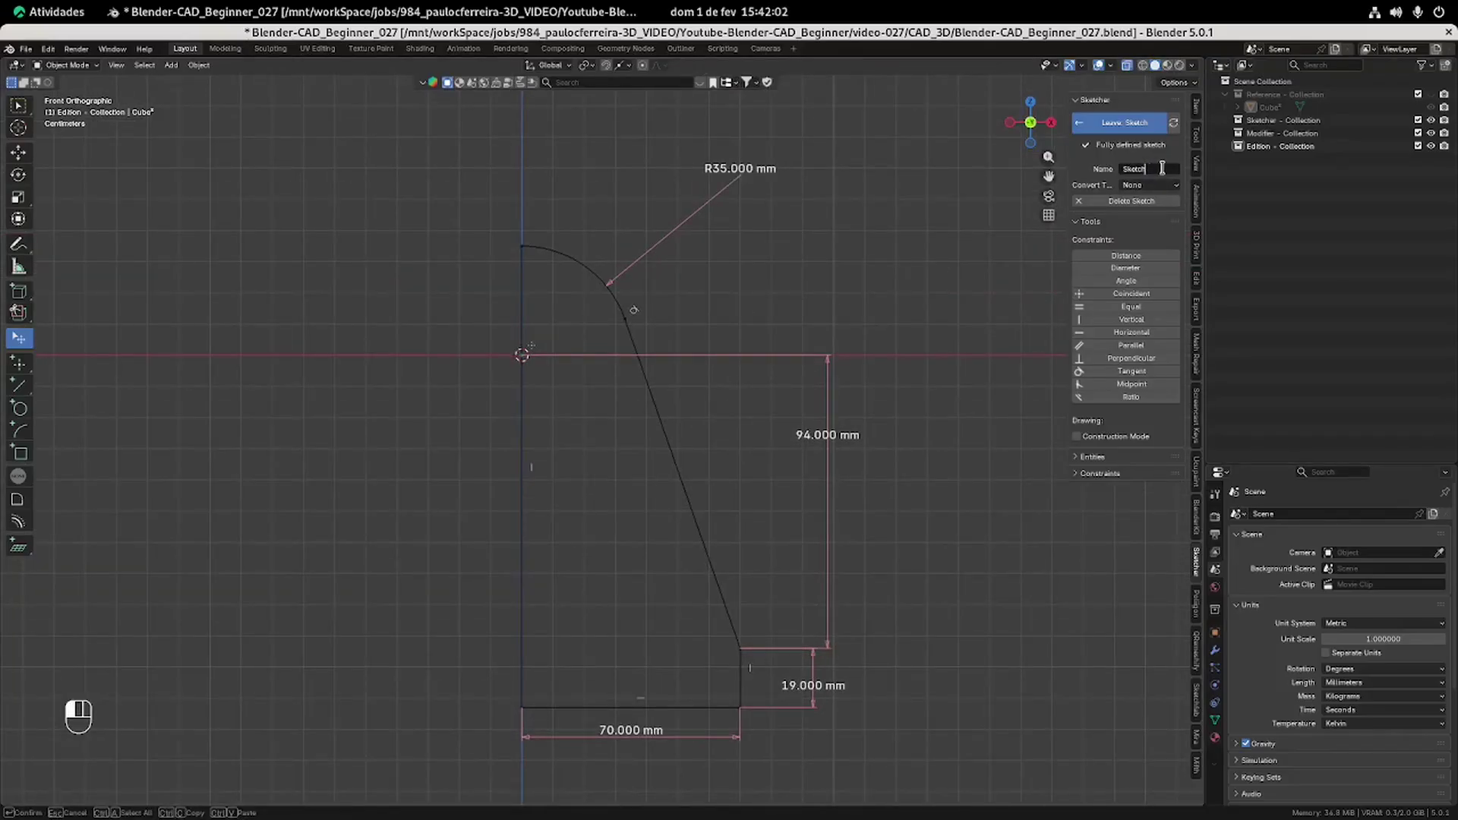
key(Return)
click(1158, 185)
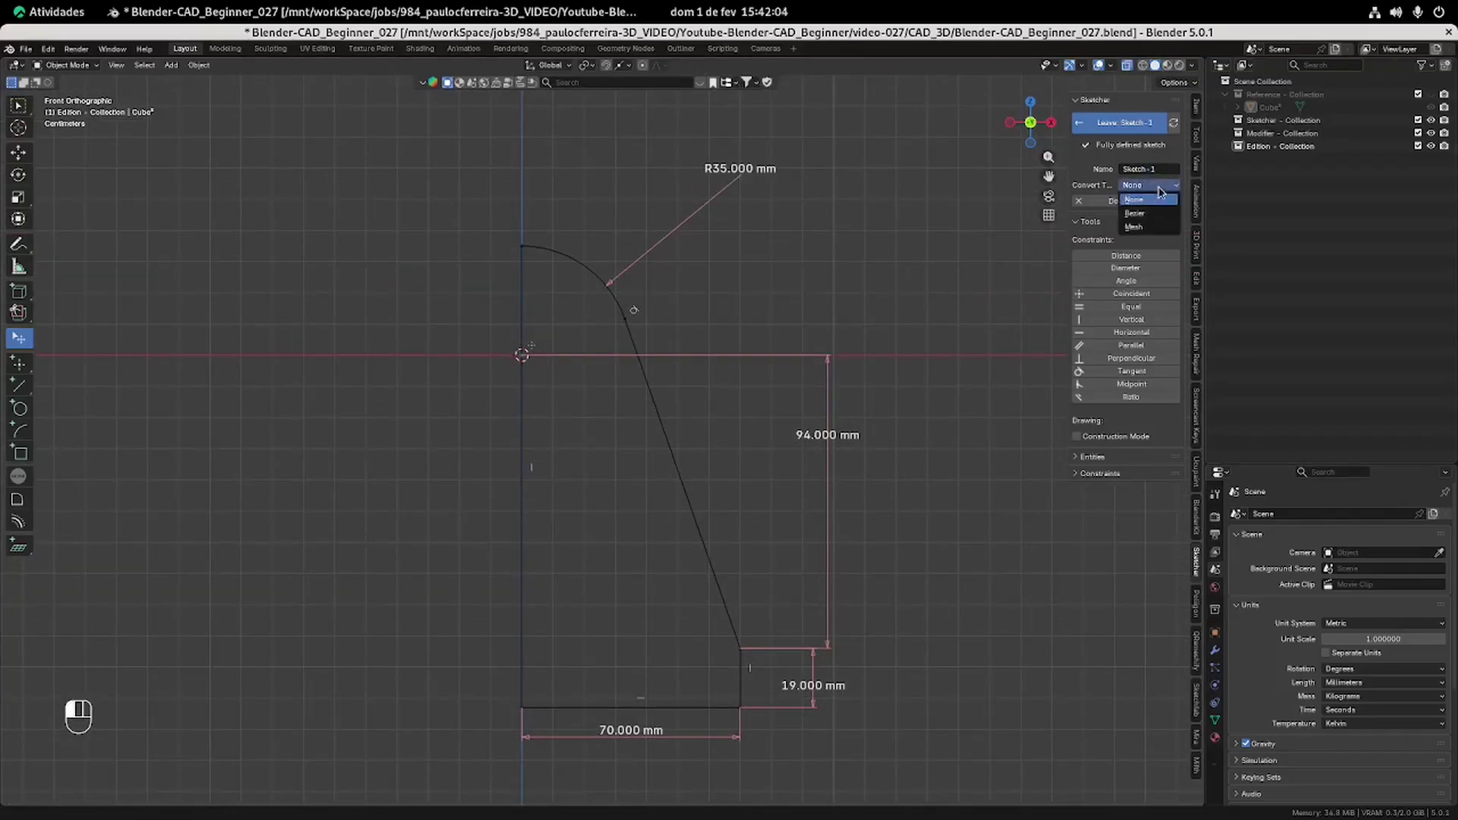
click(1163, 227)
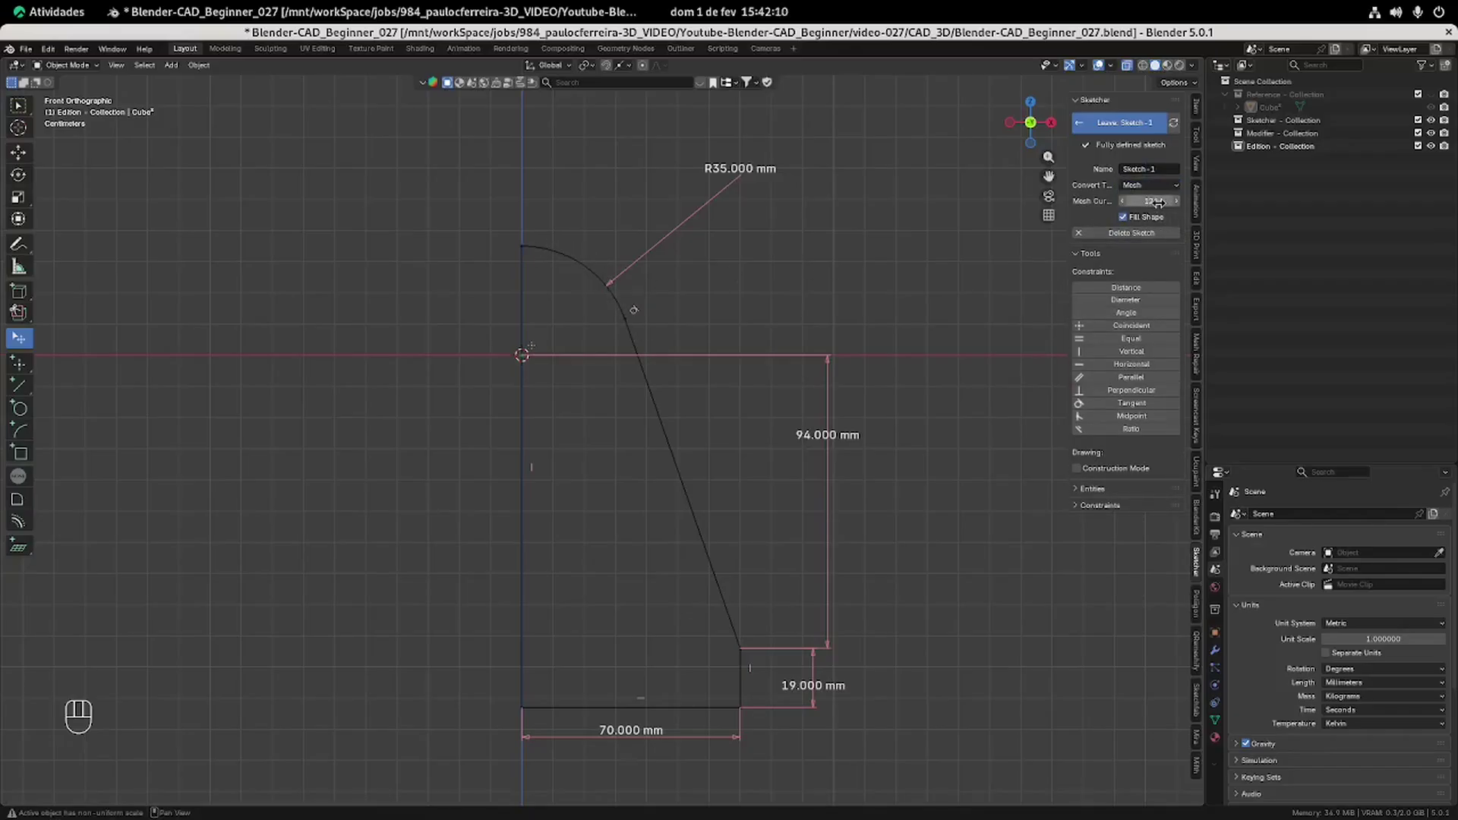
click(1098, 123)
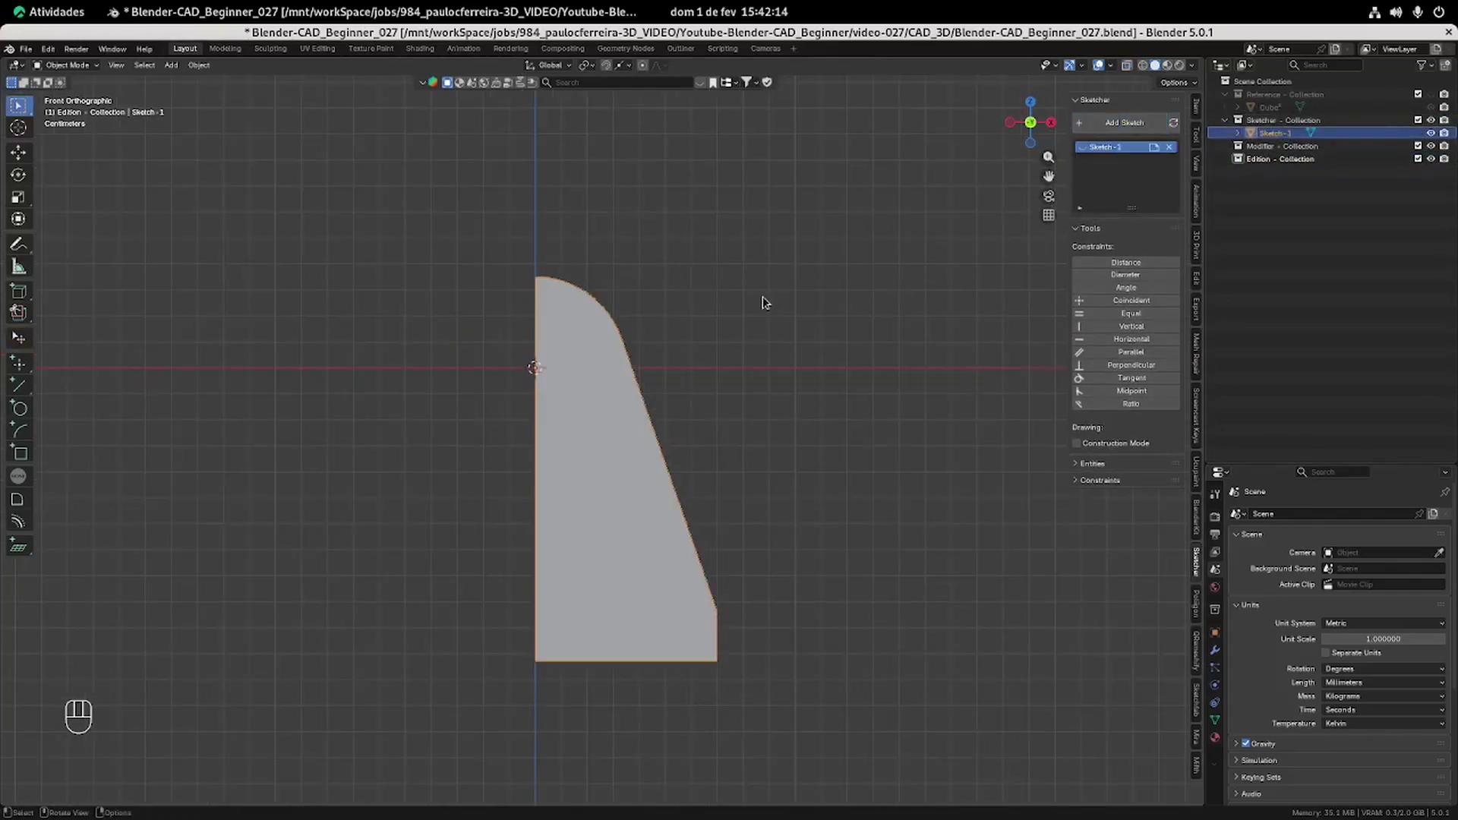
scroll(763, 302, down, 2)
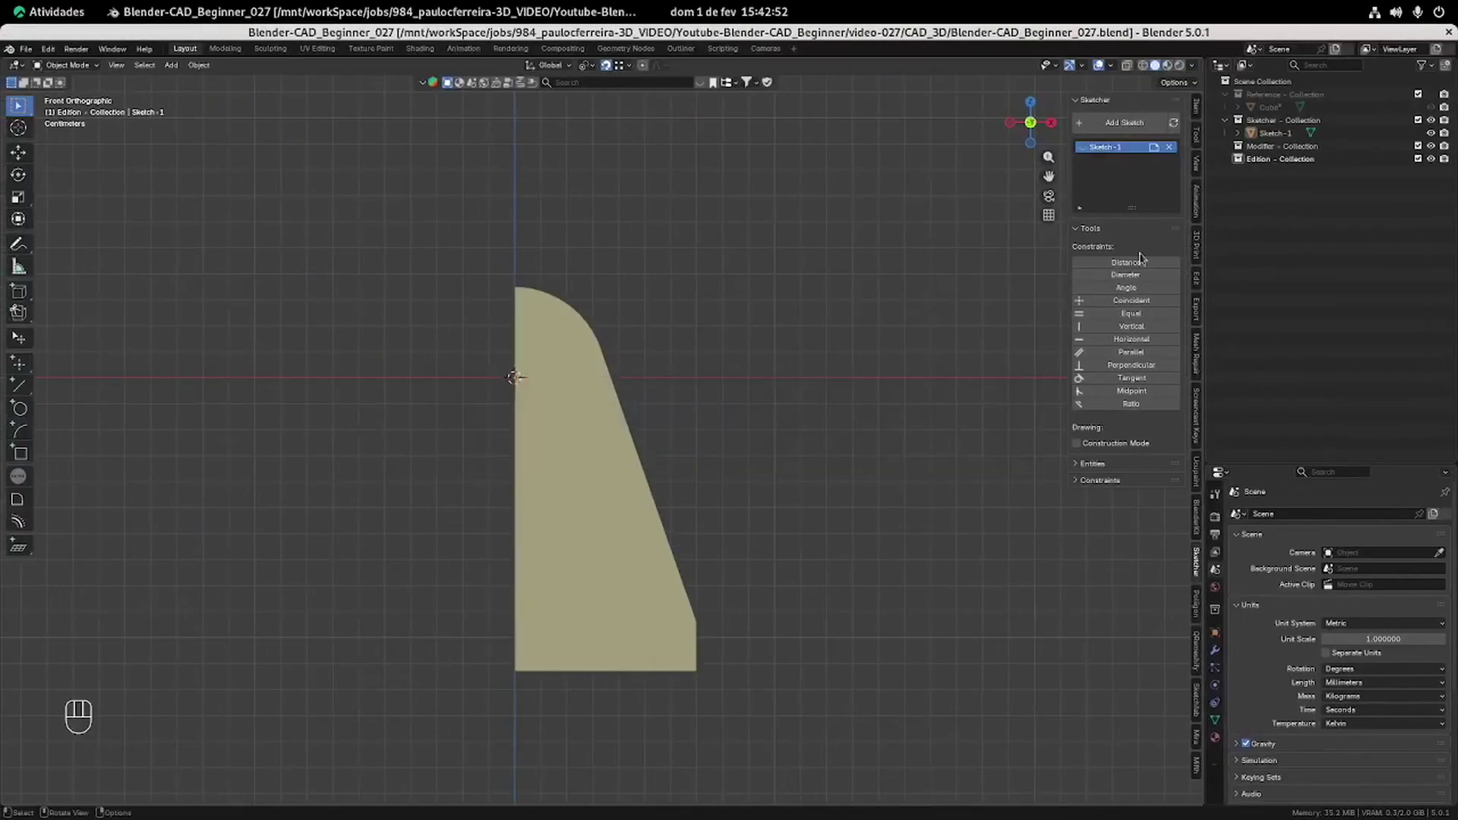
Start a new sketch on the front plane and draw an arc centred on the origin, bulging towards positive X from above to below the axis.
click(1137, 122)
click(480, 210)
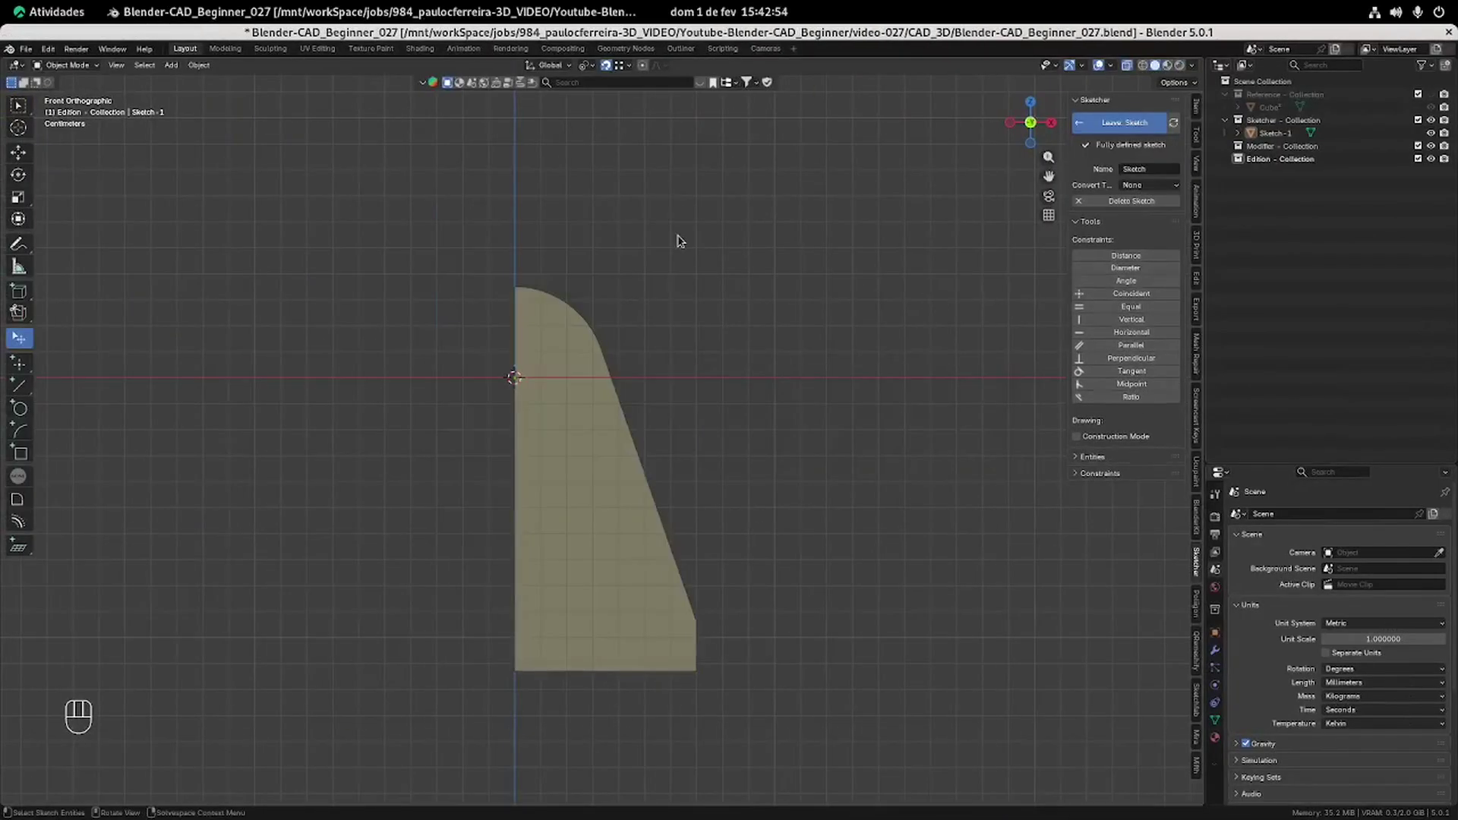
click(21, 429)
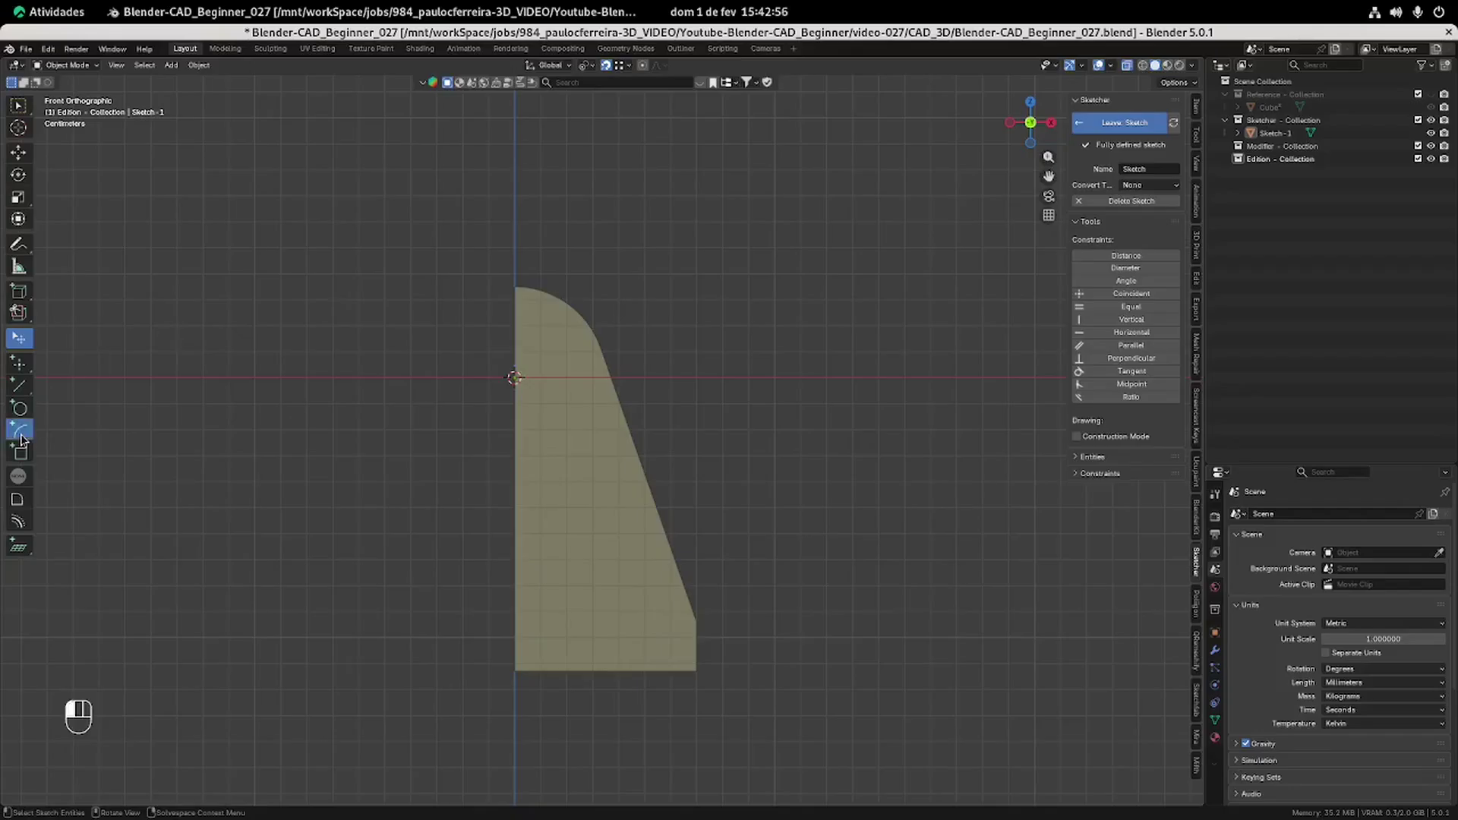
click(514, 379)
click(530, 303)
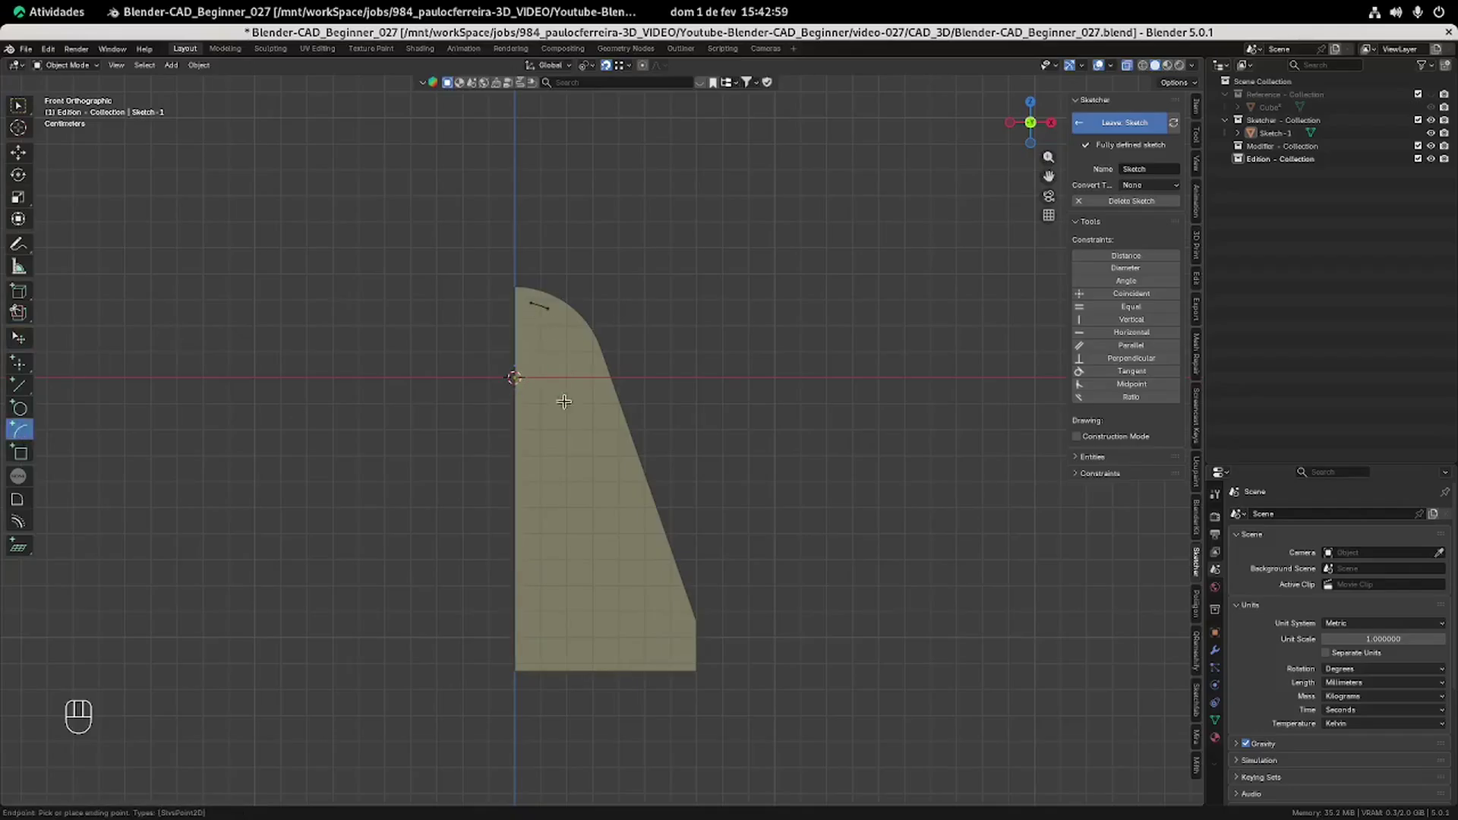
click(557, 438)
Join the two ends of the arc with a straight line.
click(21, 389)
click(560, 439)
click(530, 304)
key(Escape)
Constrain the closing line to be vertical and to pass through the origin.
click(556, 422)
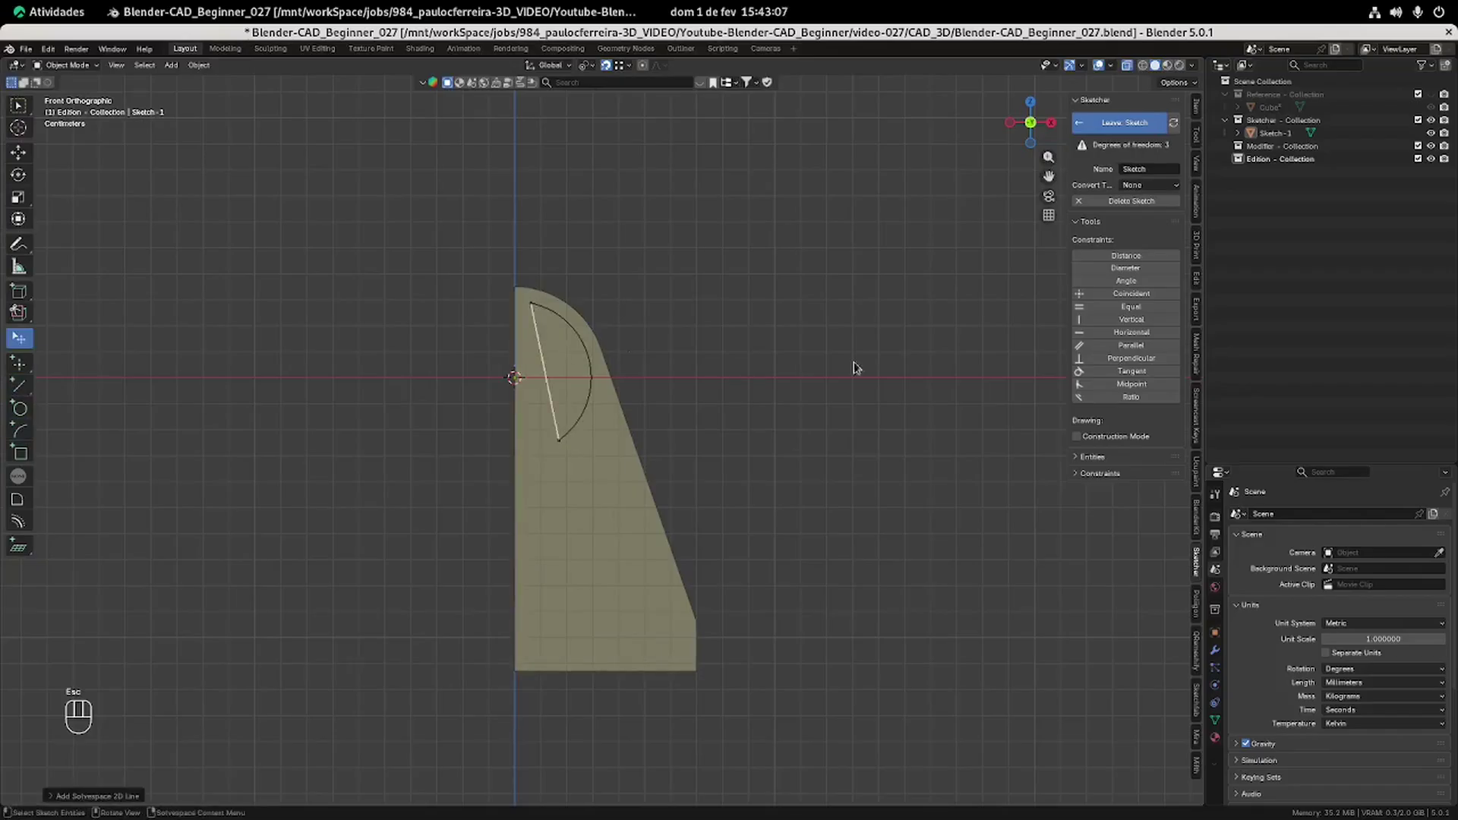
click(1132, 319)
shift+click(514, 378)
click(1132, 293)
Constrain the semicircular arc with a radius dimension of 35 mm, placing the label outside the profile.
click(1126, 267)
click(584, 342)
drag(520, 374, 667, 275)
click(667, 275)
text(35)
key(Return)
Rename the sketch as Sketch-2 and set it to convert to a mesh.
click(1167, 170)
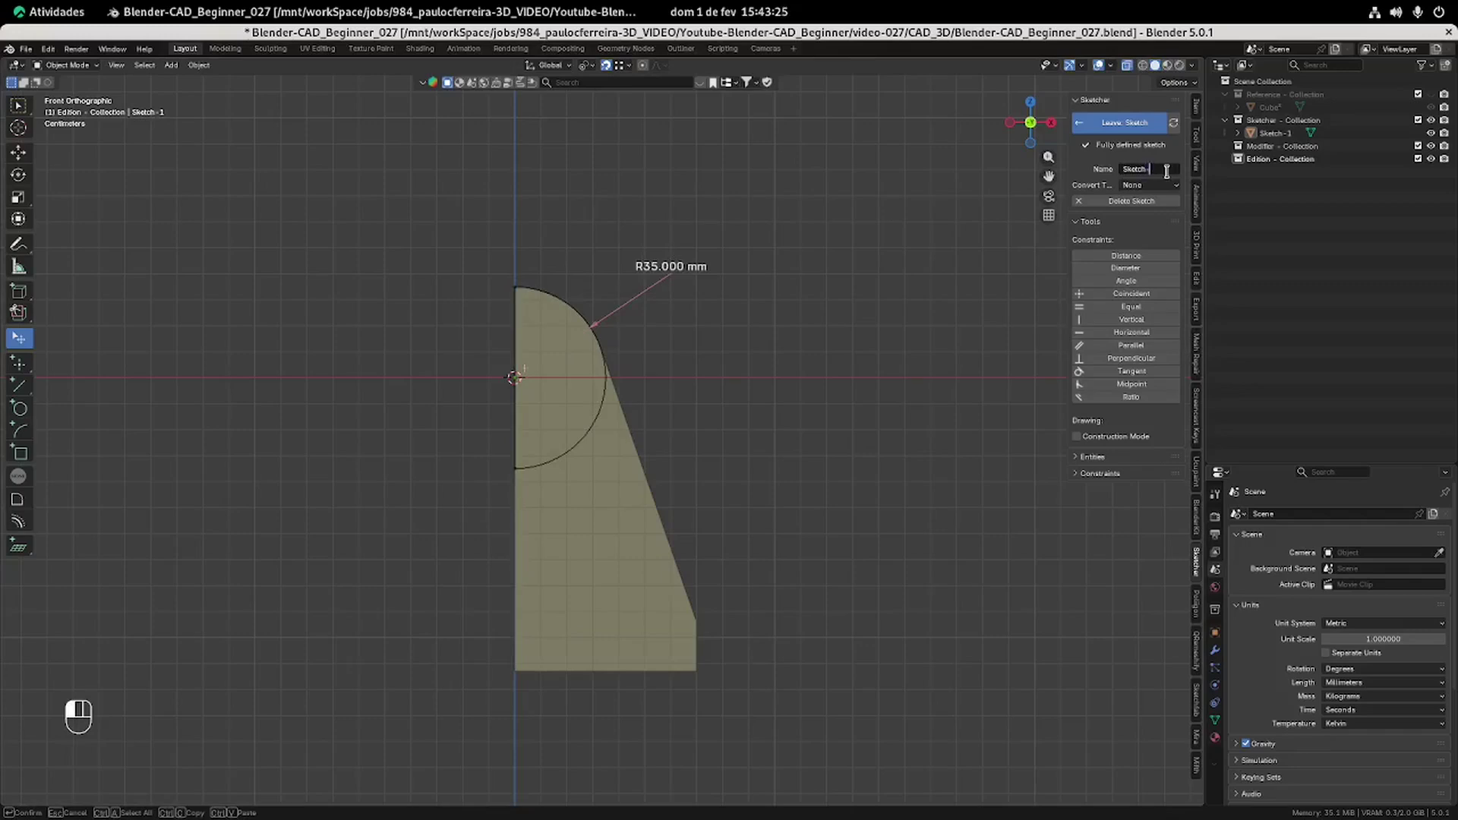
text(-2)
key(Return)
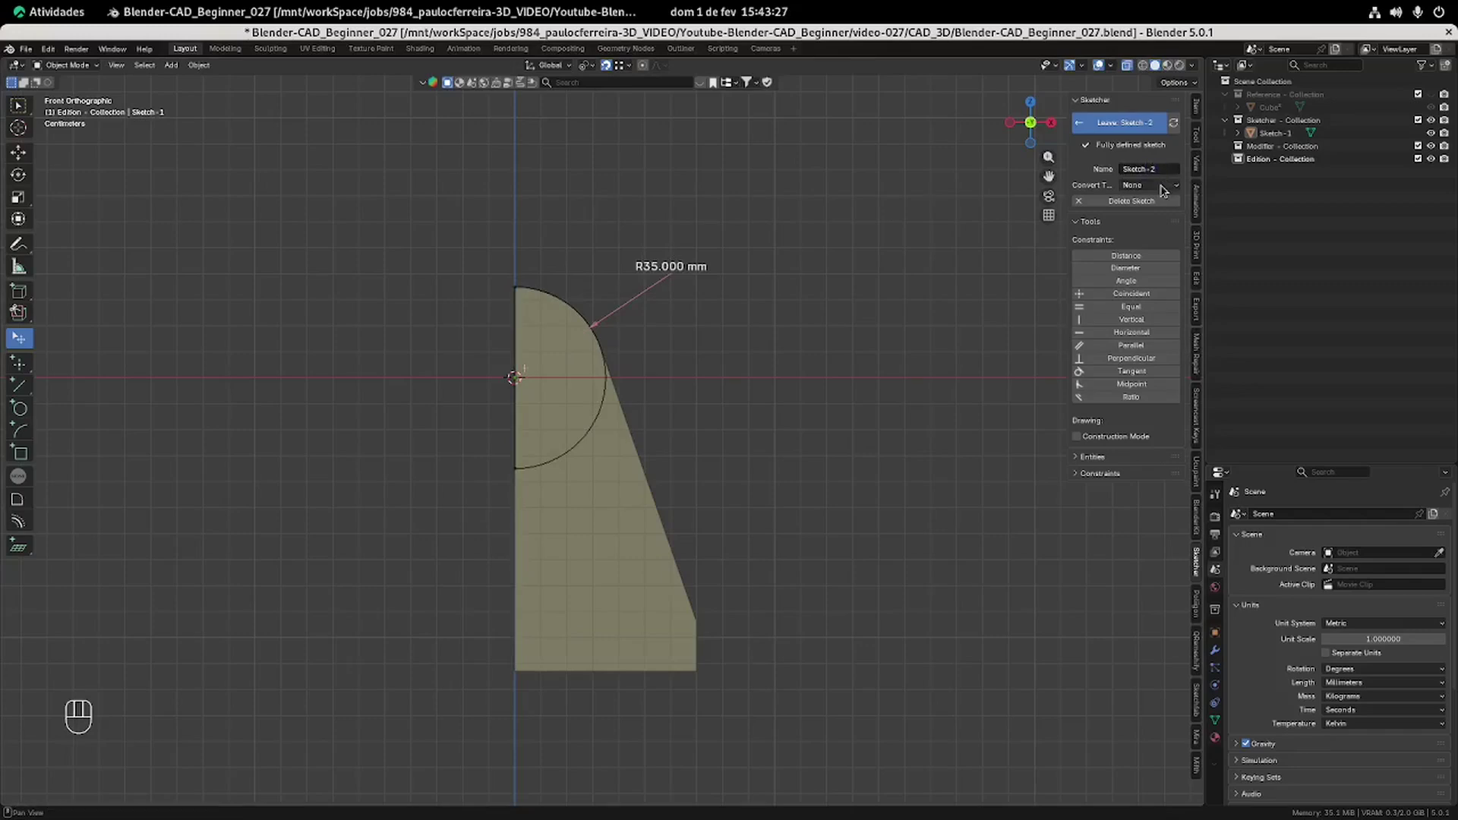
click(1164, 187)
click(1156, 227)
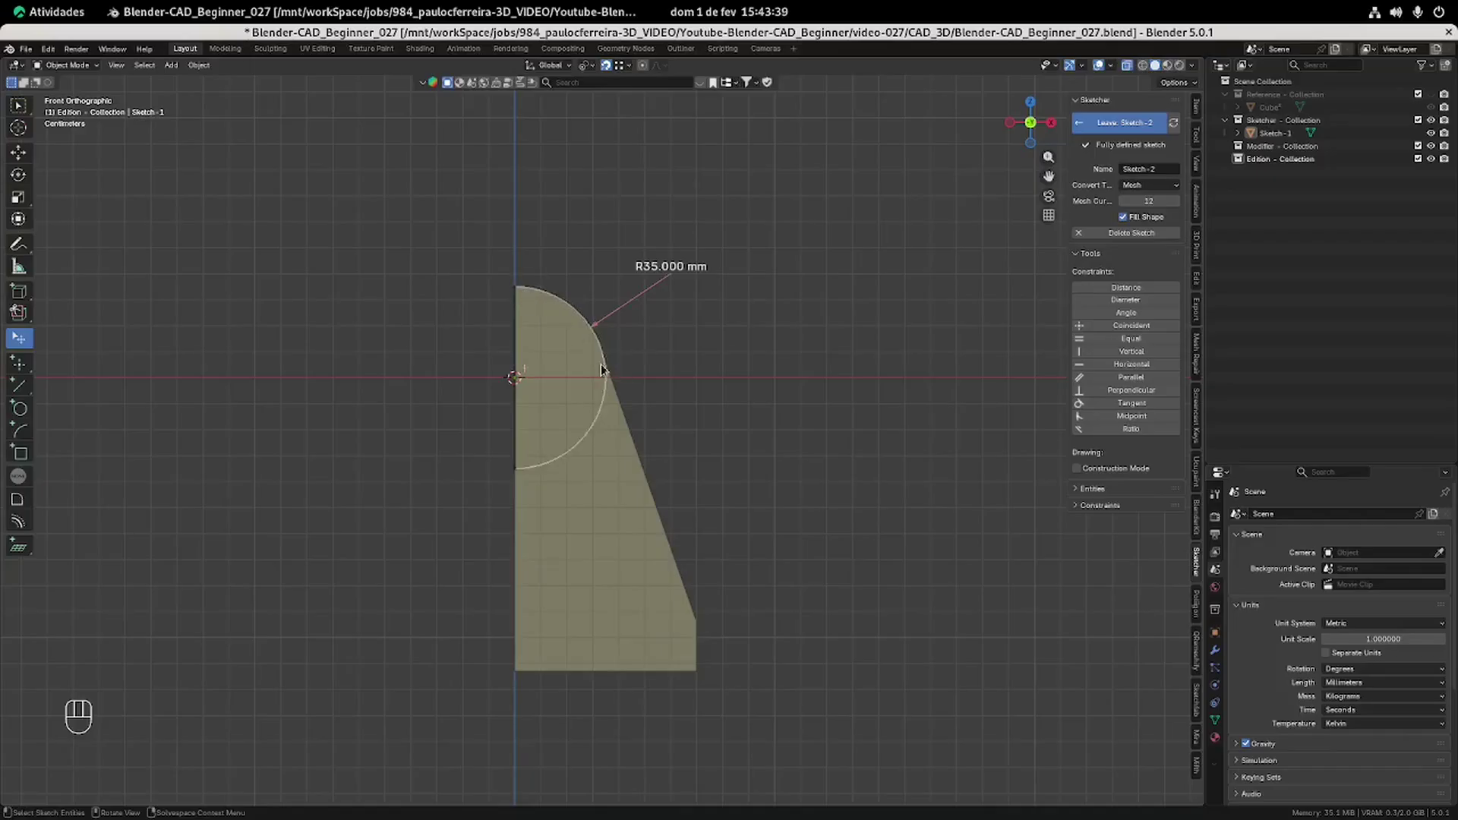
Leave the semicircle sketch and save the file.
click(1109, 123)
mouse_move(765, 373)
middle_down()
mouse_move(736, 322)
mouse_move(804, 322)
middle_up()
key(ctrl+s)
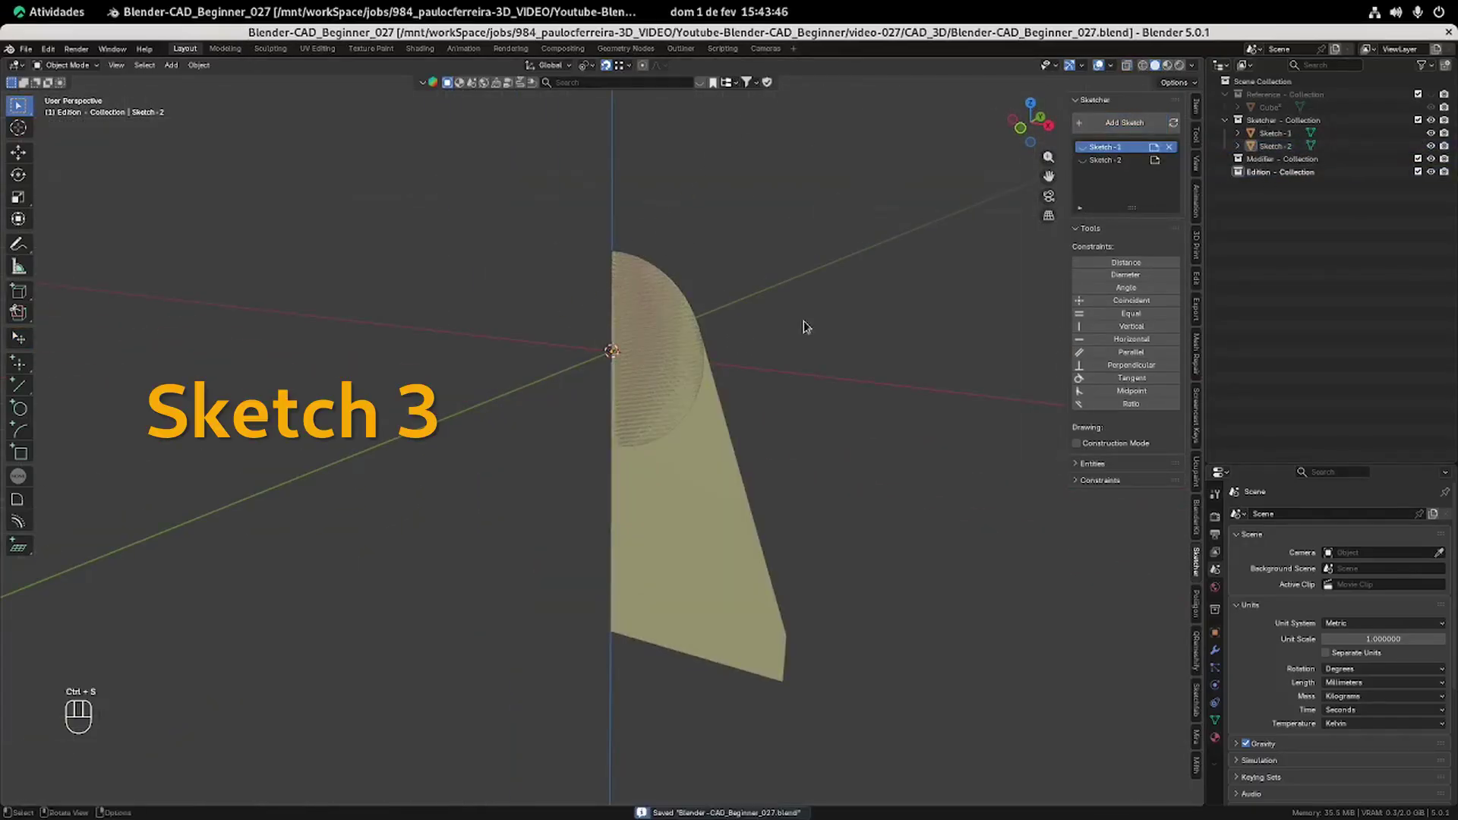
Check the reference drawing, then start a new sketch on the front plane in front view.
key(alt+Tab)
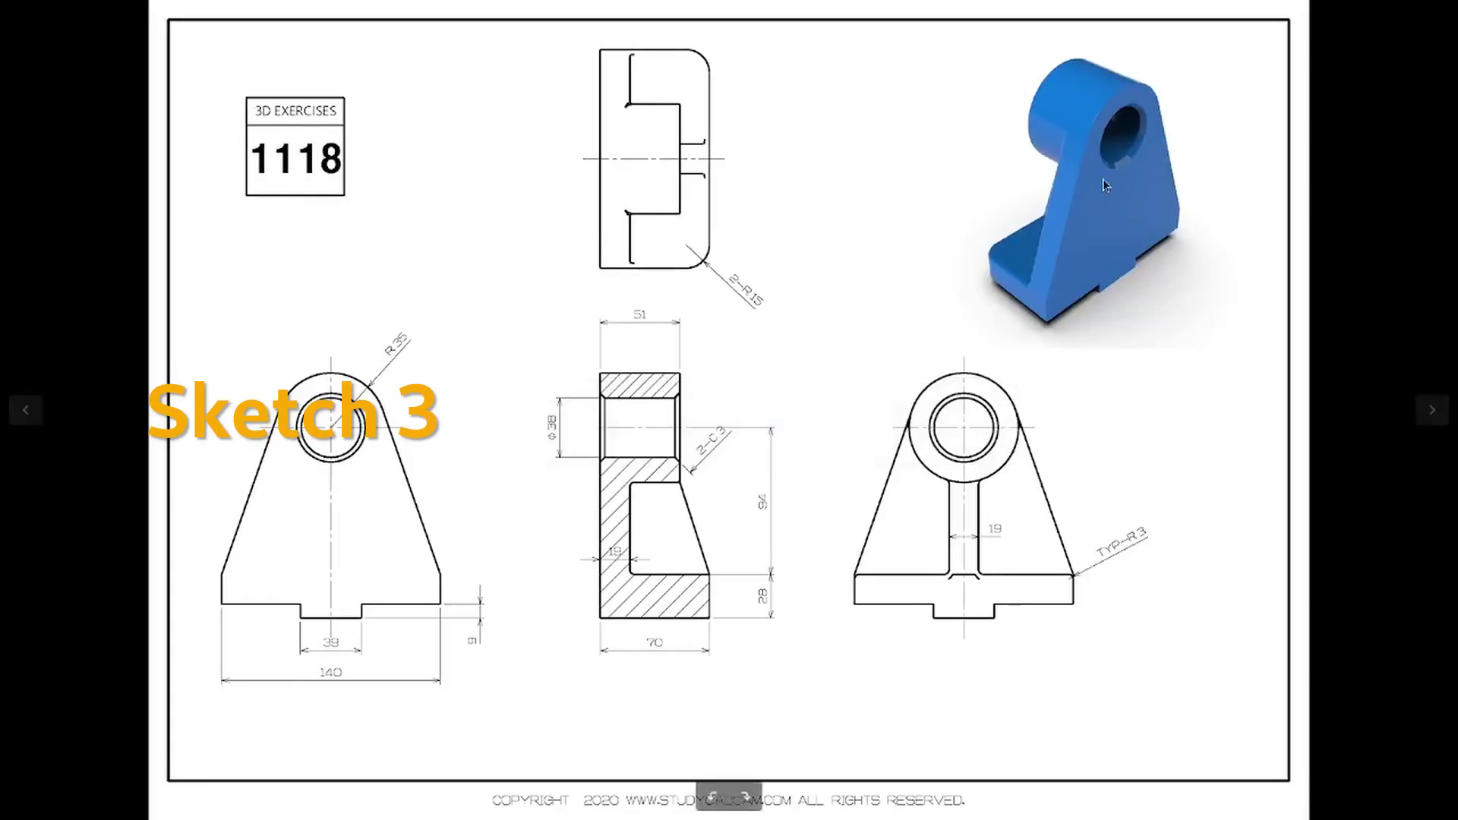
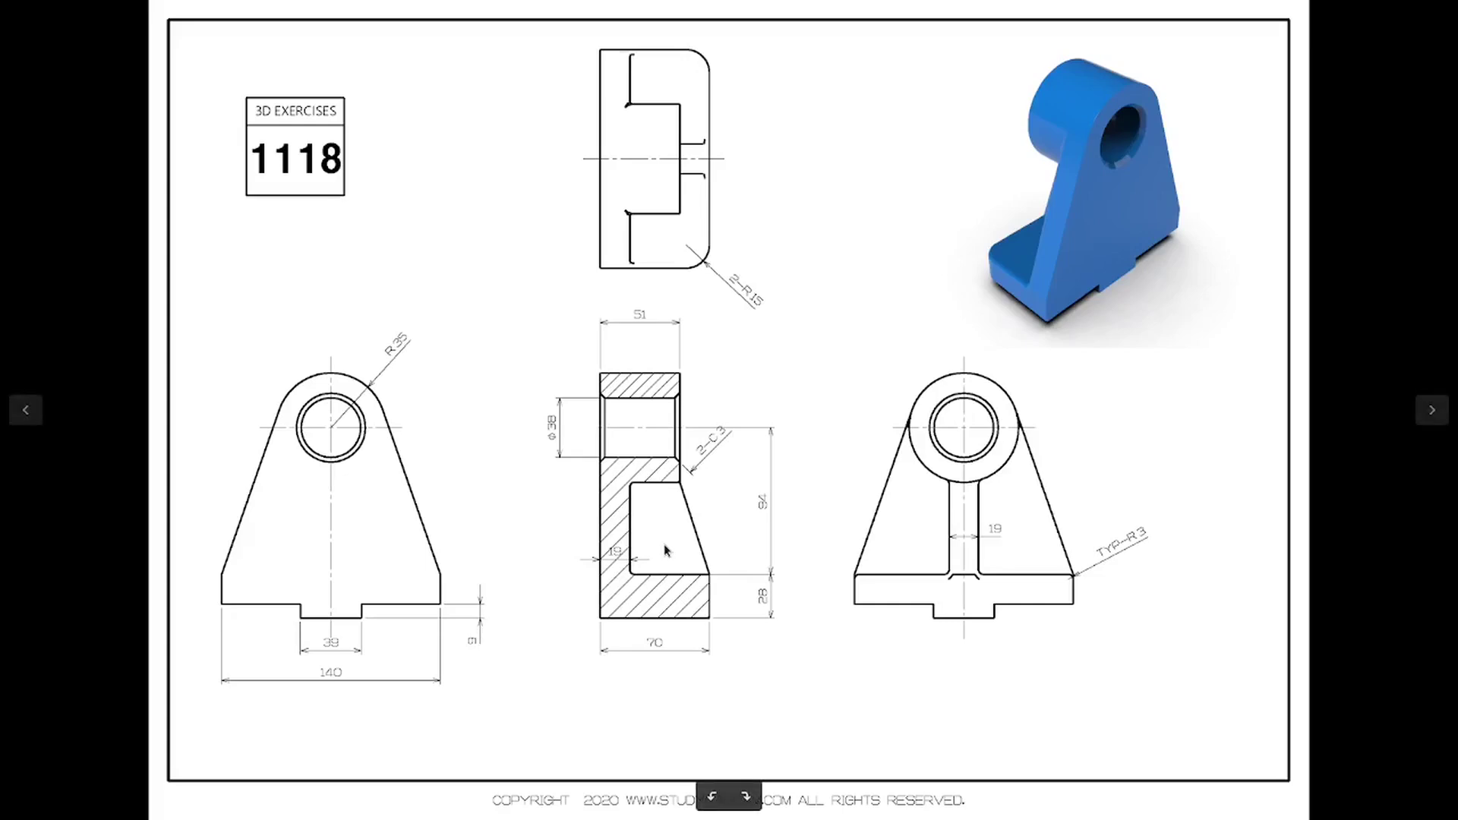
key(alt+Tab)
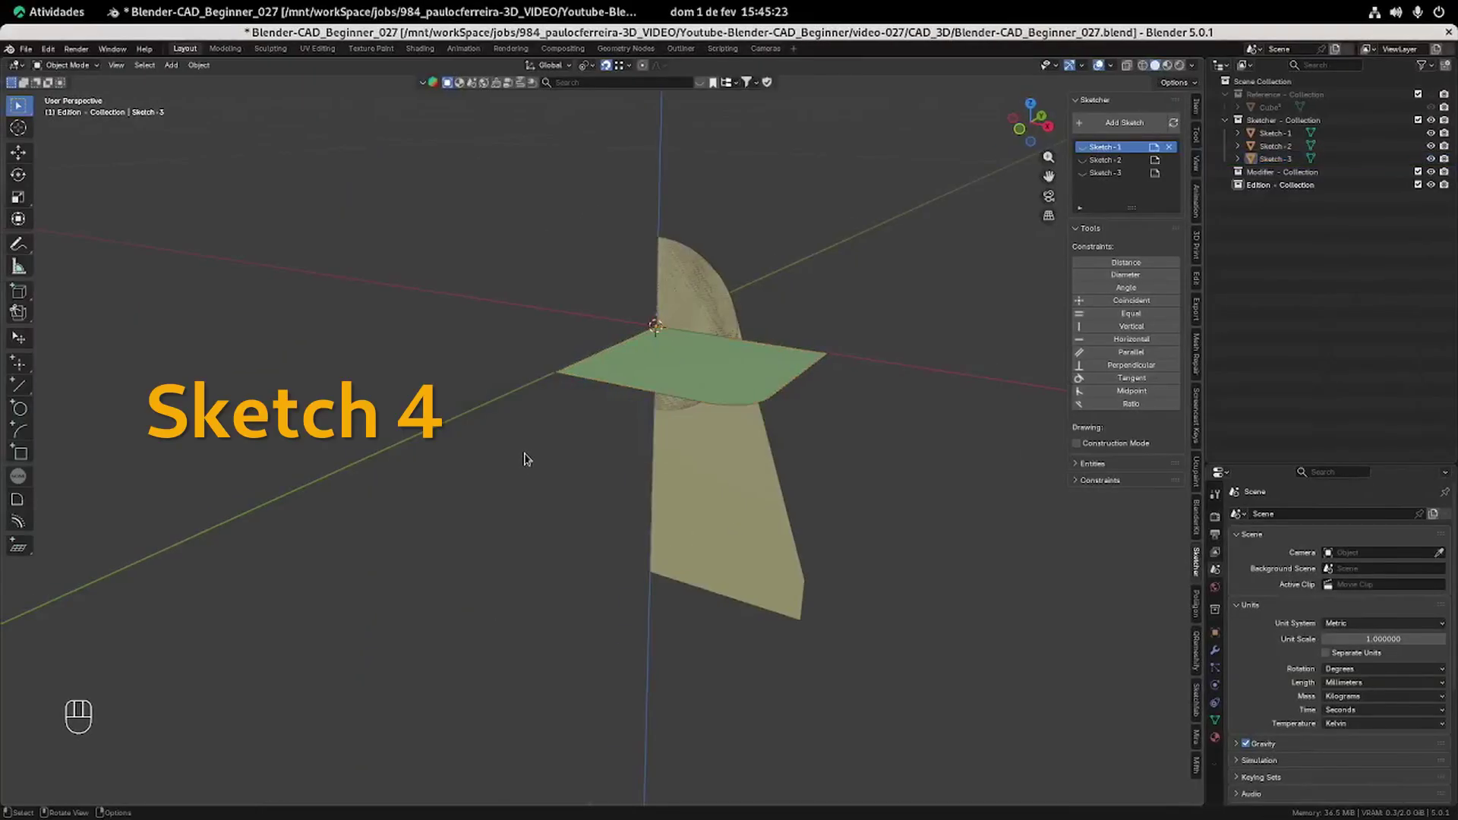
key(KP_1)
click(1124, 123)
click(717, 171)
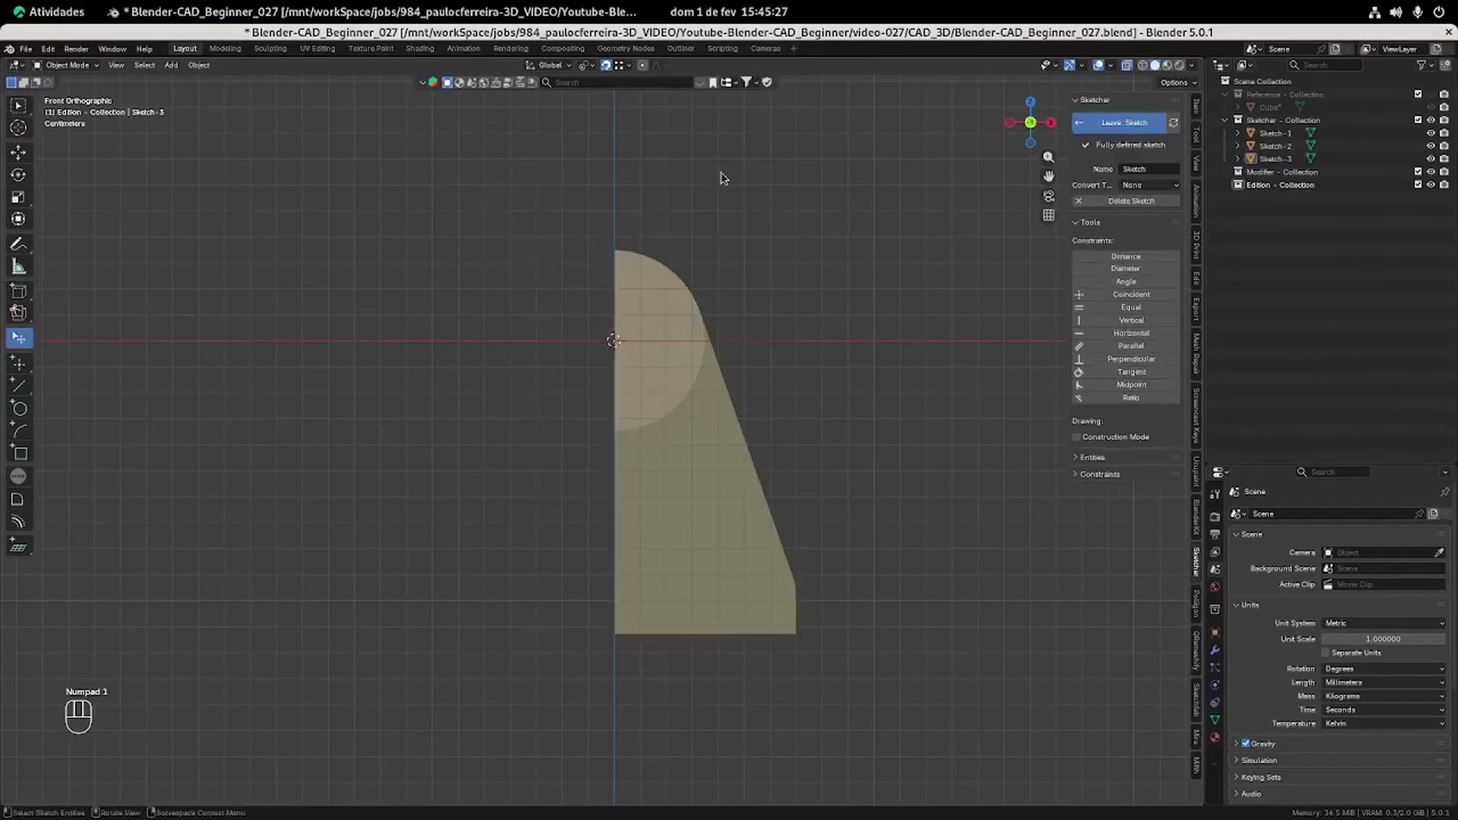
Draw a small rectangle below the profile's base, starting from its lower corner on the Z axis.
click(21, 454)
scroll(667, 583, up, 2)
click(617, 553)
click(694, 591)
key(Escape)
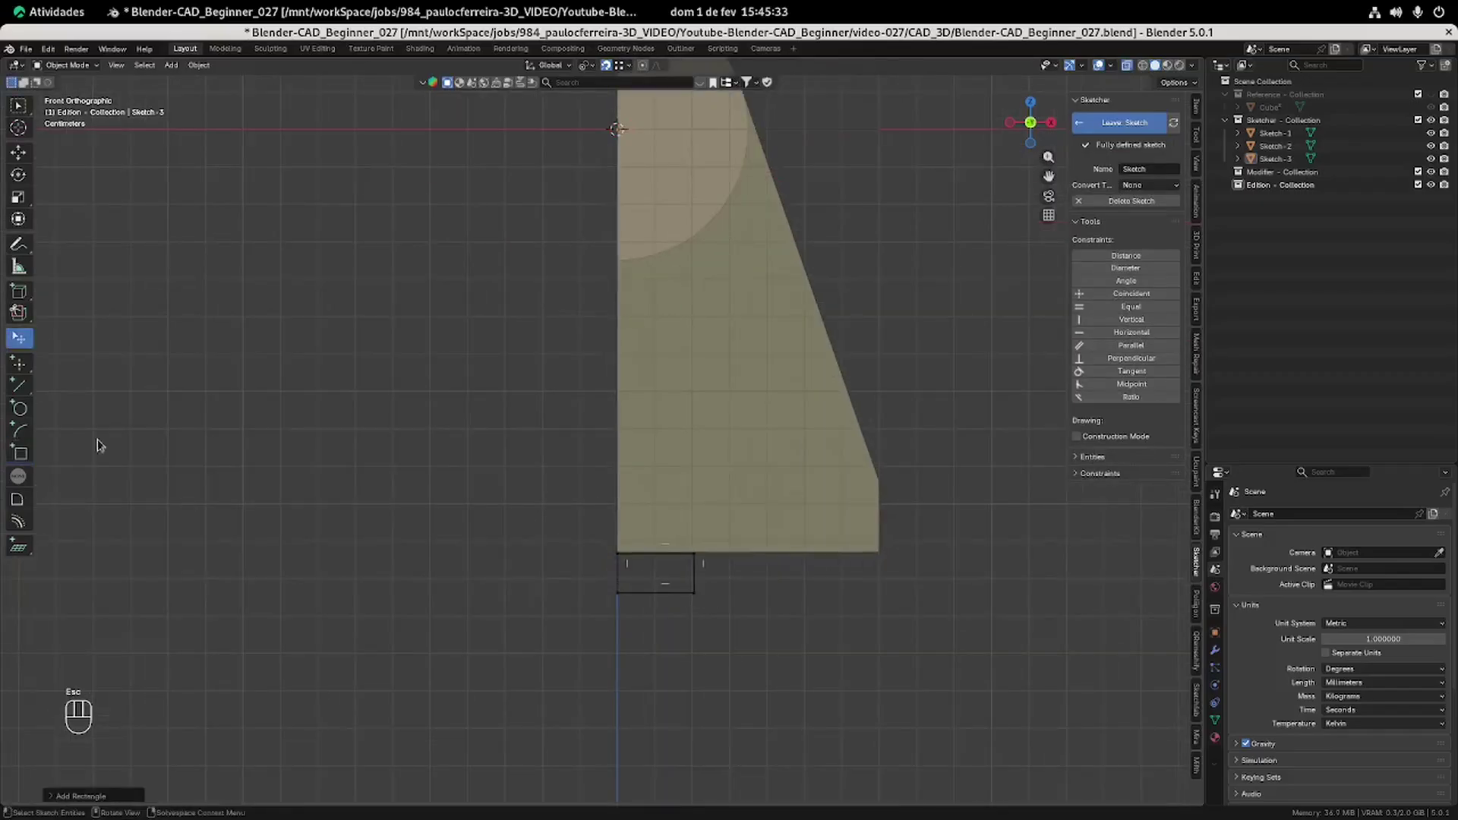
Draw a vertical line from the origin to the small rectangle's upper corner on the Z axis and make it construction geometry.
click(21, 388)
click(617, 130)
click(619, 556)
key(Escape)
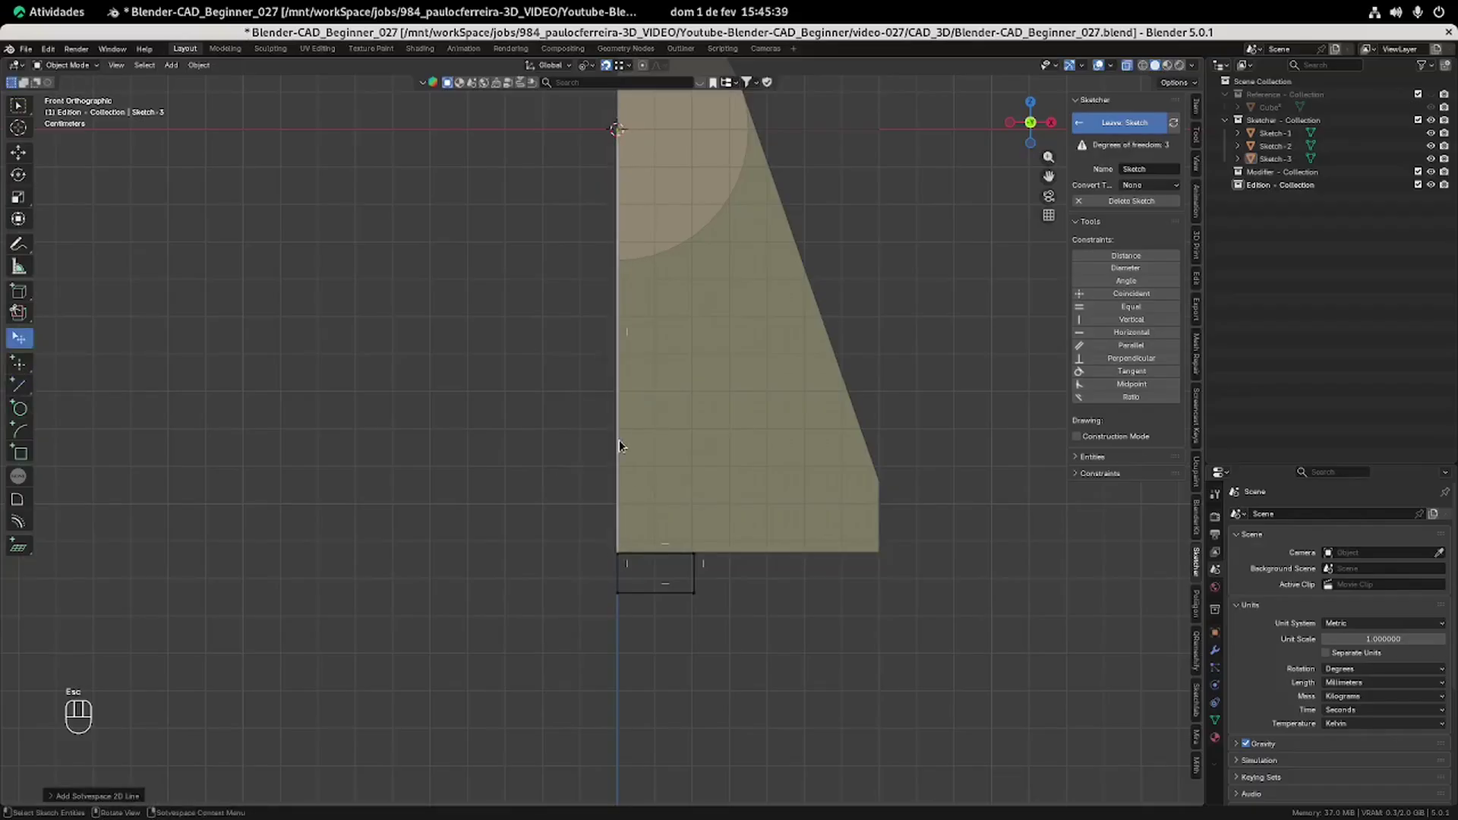
right_click(619, 442)
click(582, 505)
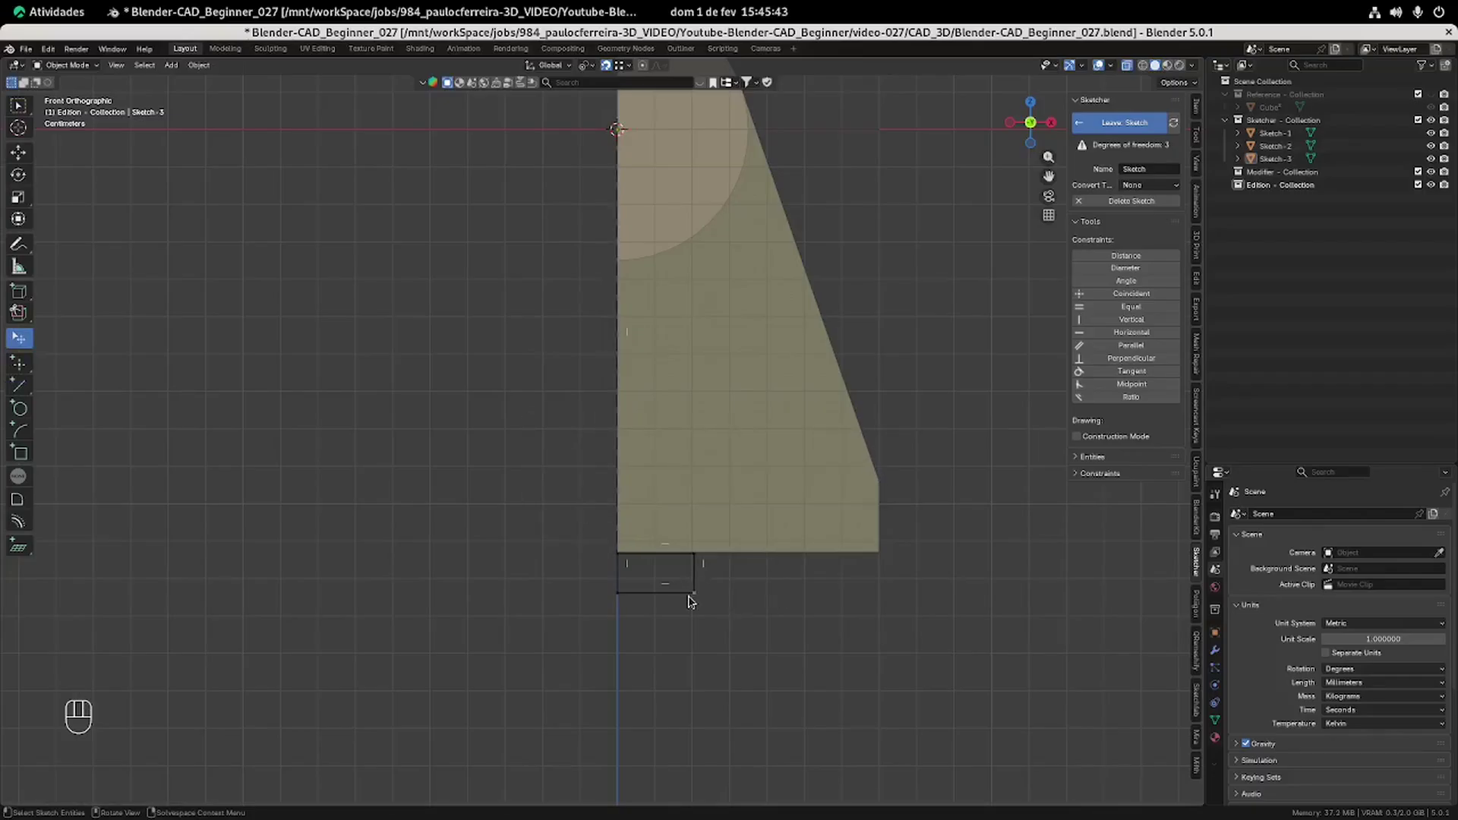
Check the reference drawing, then dimension the small rectangle's width as 39/2 mm.
key(ctrl+alt+Right)
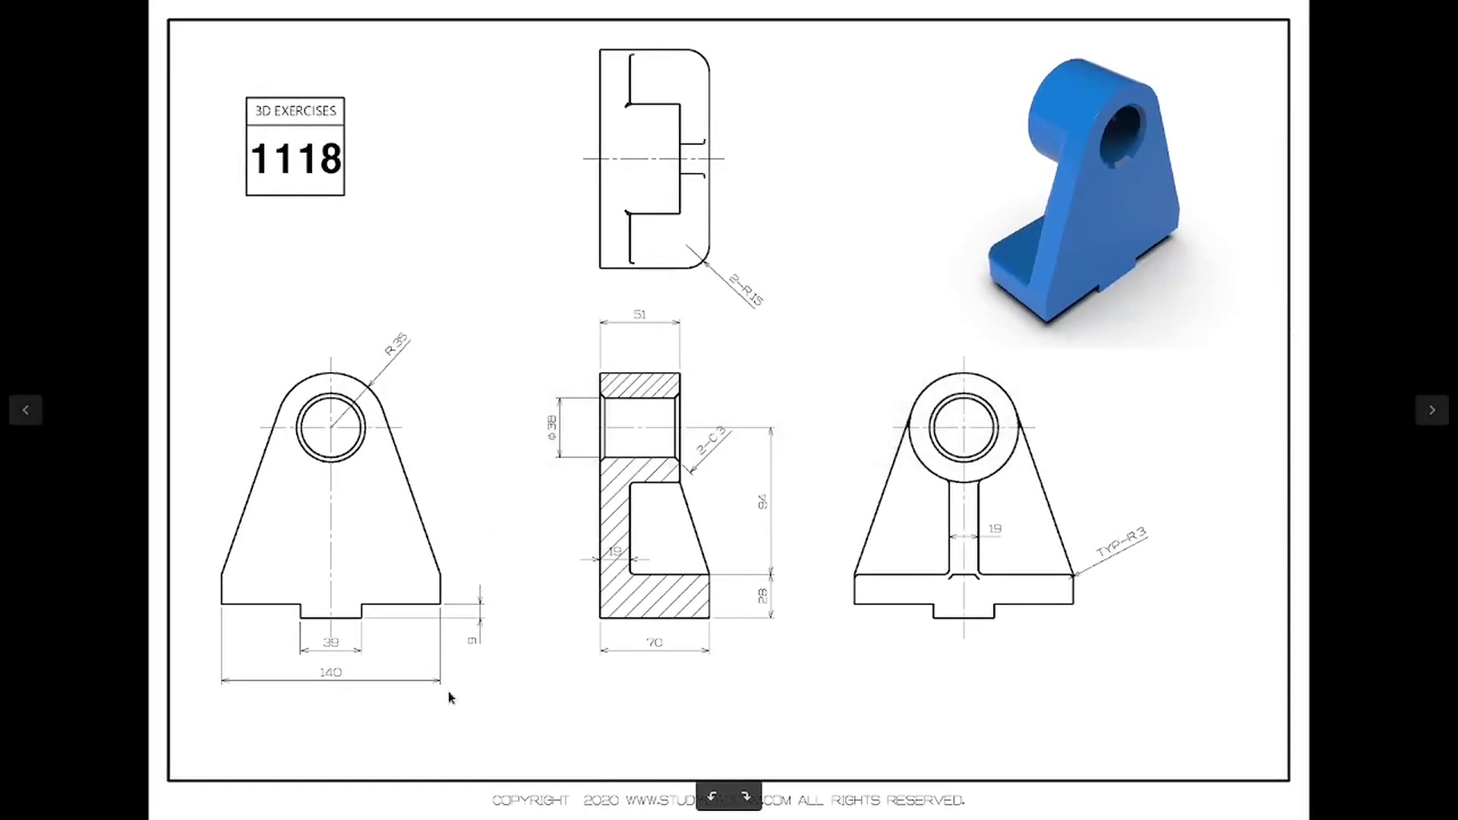
key(ctrl+alt+Left)
click(1132, 257)
click(651, 596)
click(654, 628)
click(644, 654)
text(39/2)
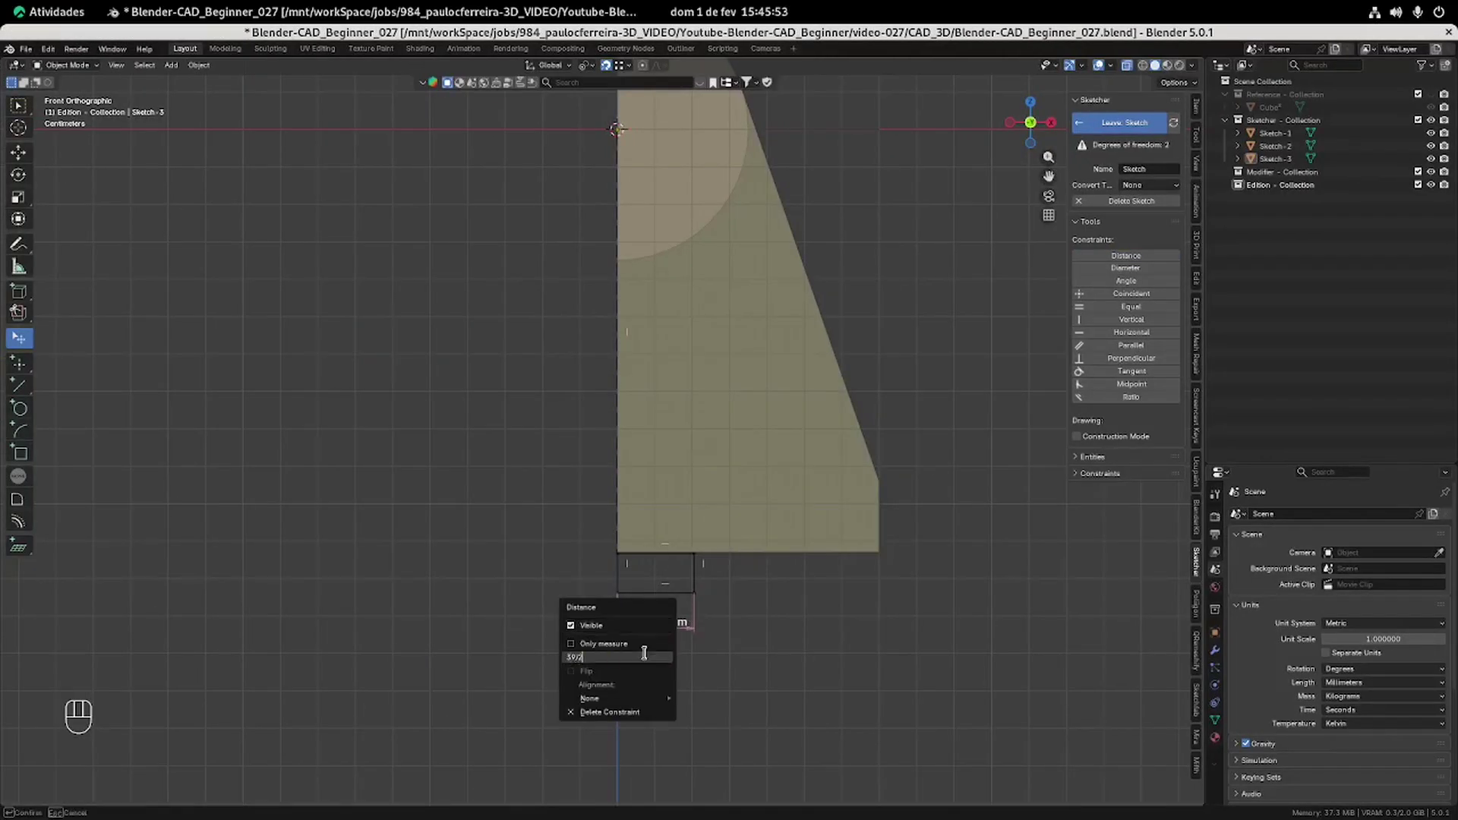
key(Return)
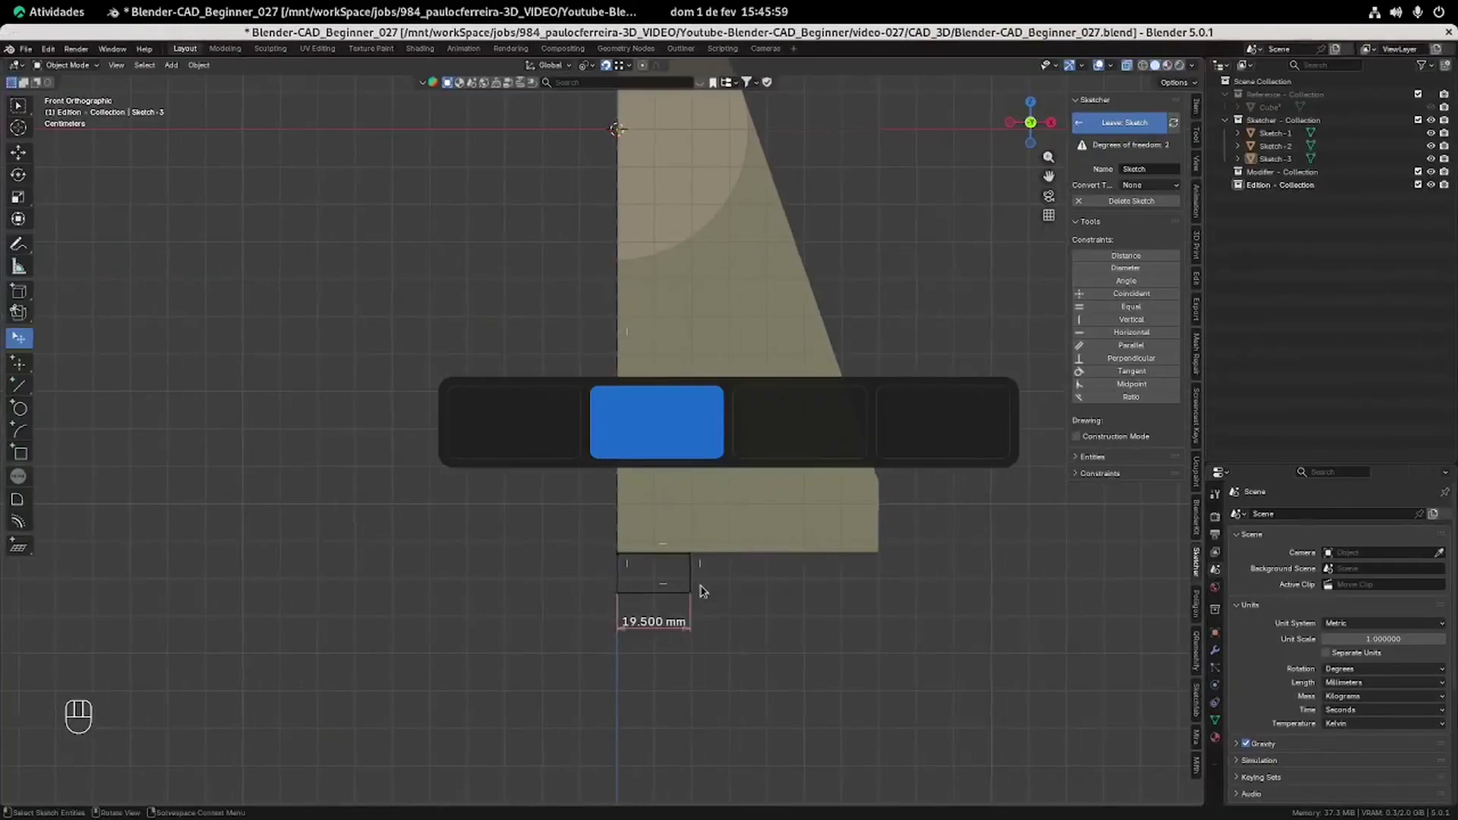
Dimension the small rectangle's height as 9 mm.
click(691, 574)
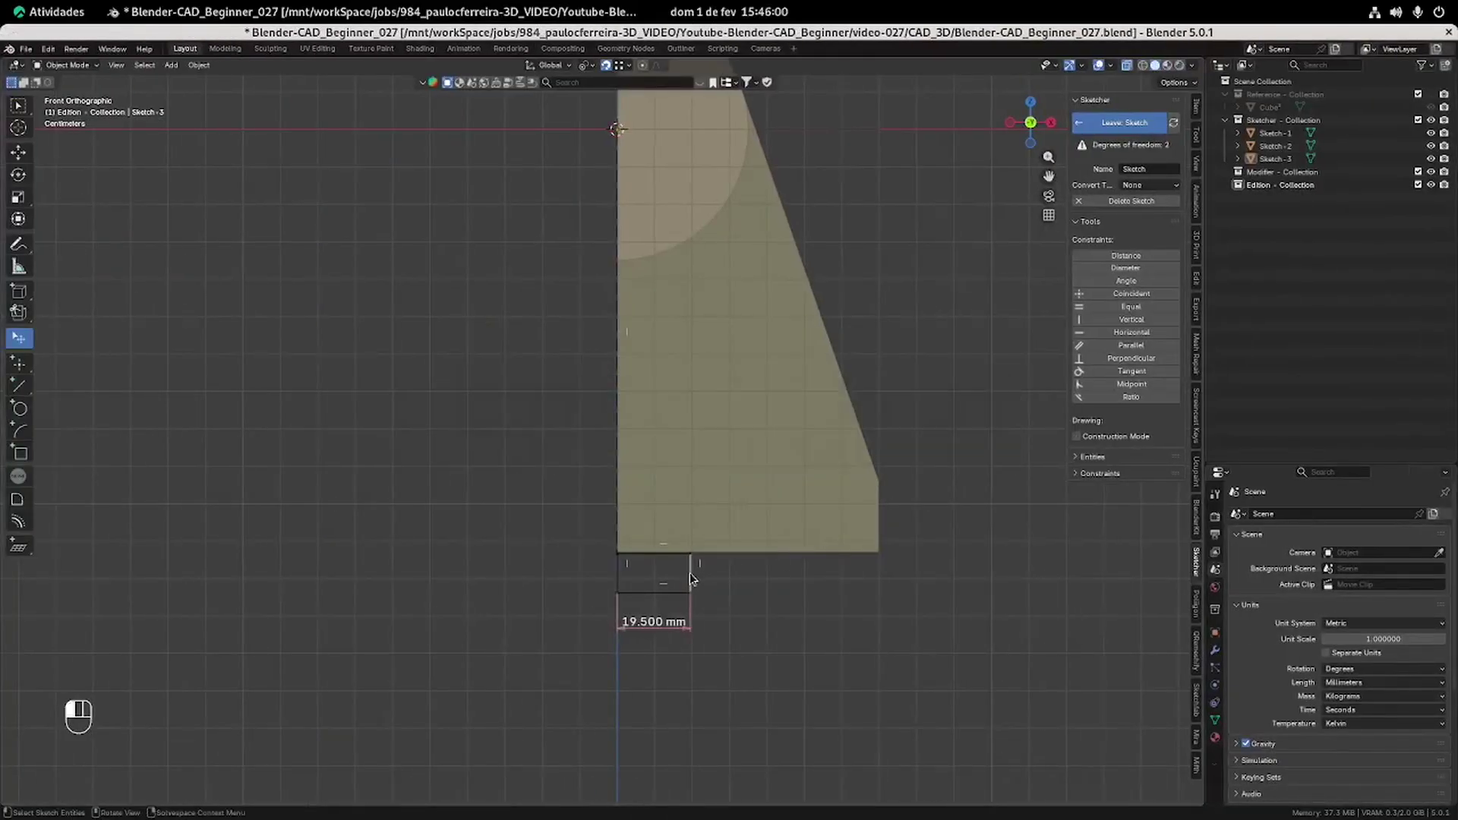
click(1126, 256)
click(733, 575)
click(733, 575)
text(9)
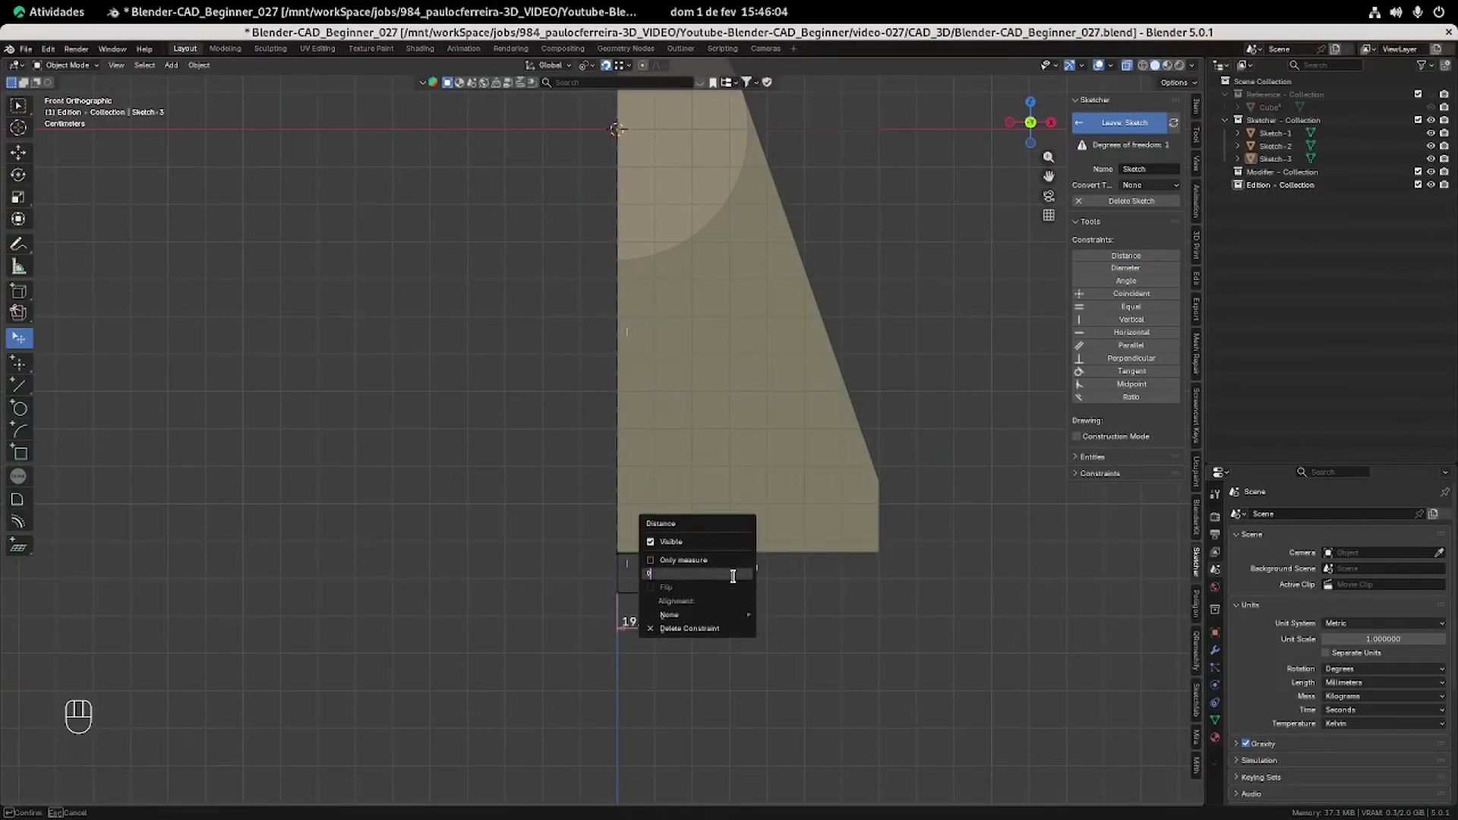
key(Return)
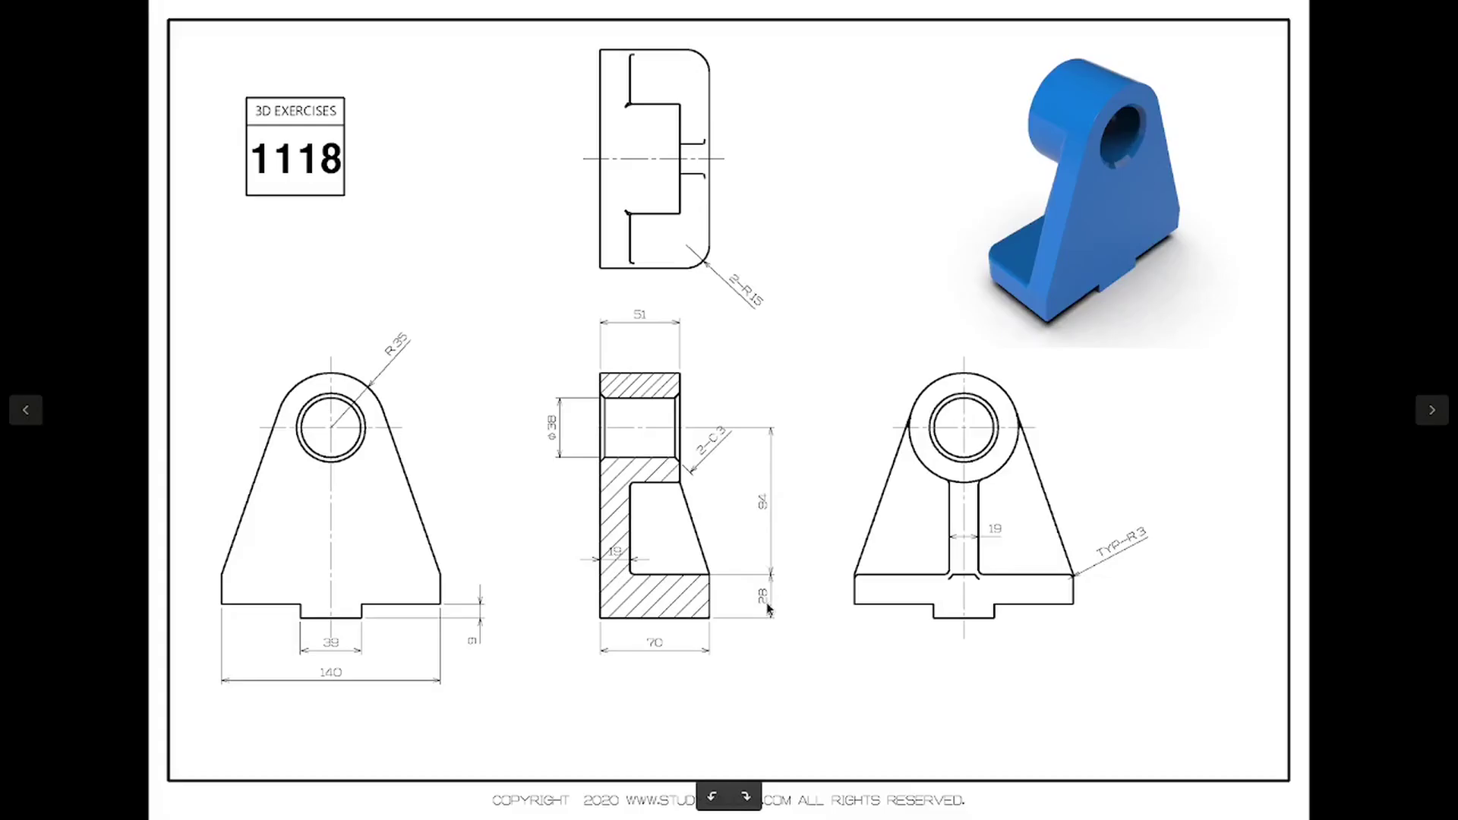
Add a distance constraint of 94+28 mm to the vertical construction line between the origin and the rectangle.
key(alt+Tab)
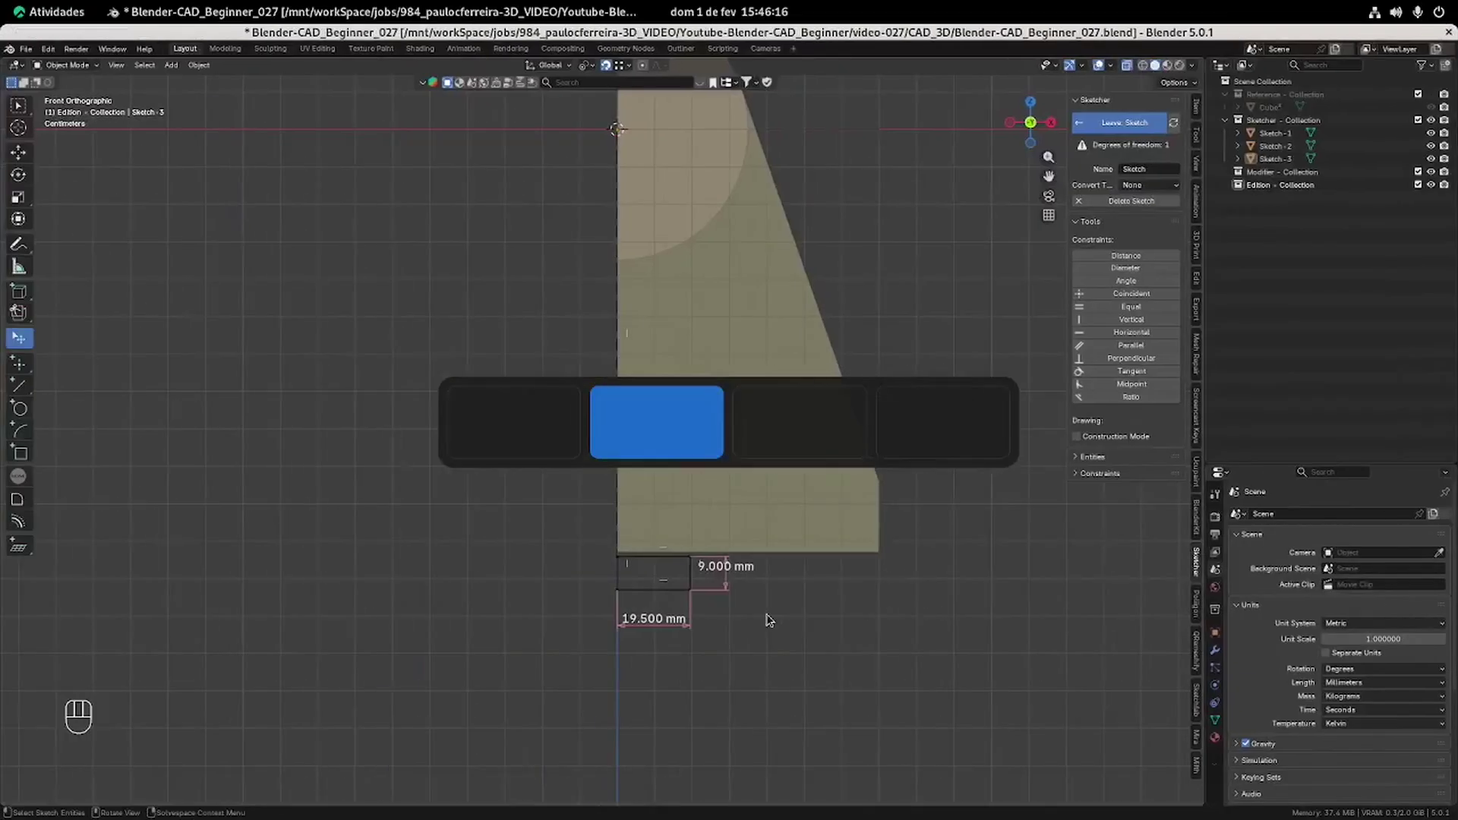
click(616, 506)
click(1122, 257)
click(648, 335)
click(648, 338)
text(94+)
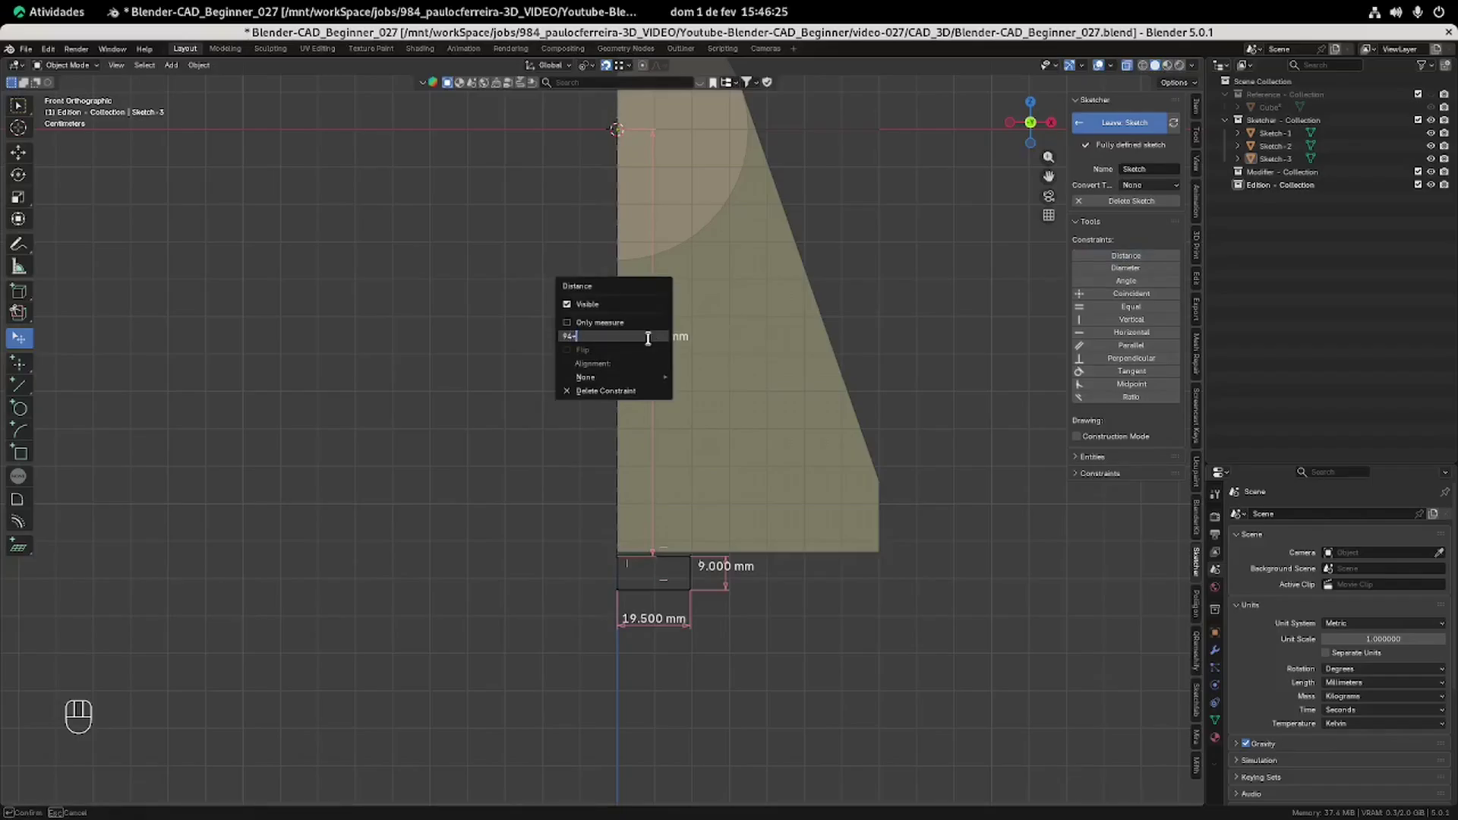
text(28)
key(Return)
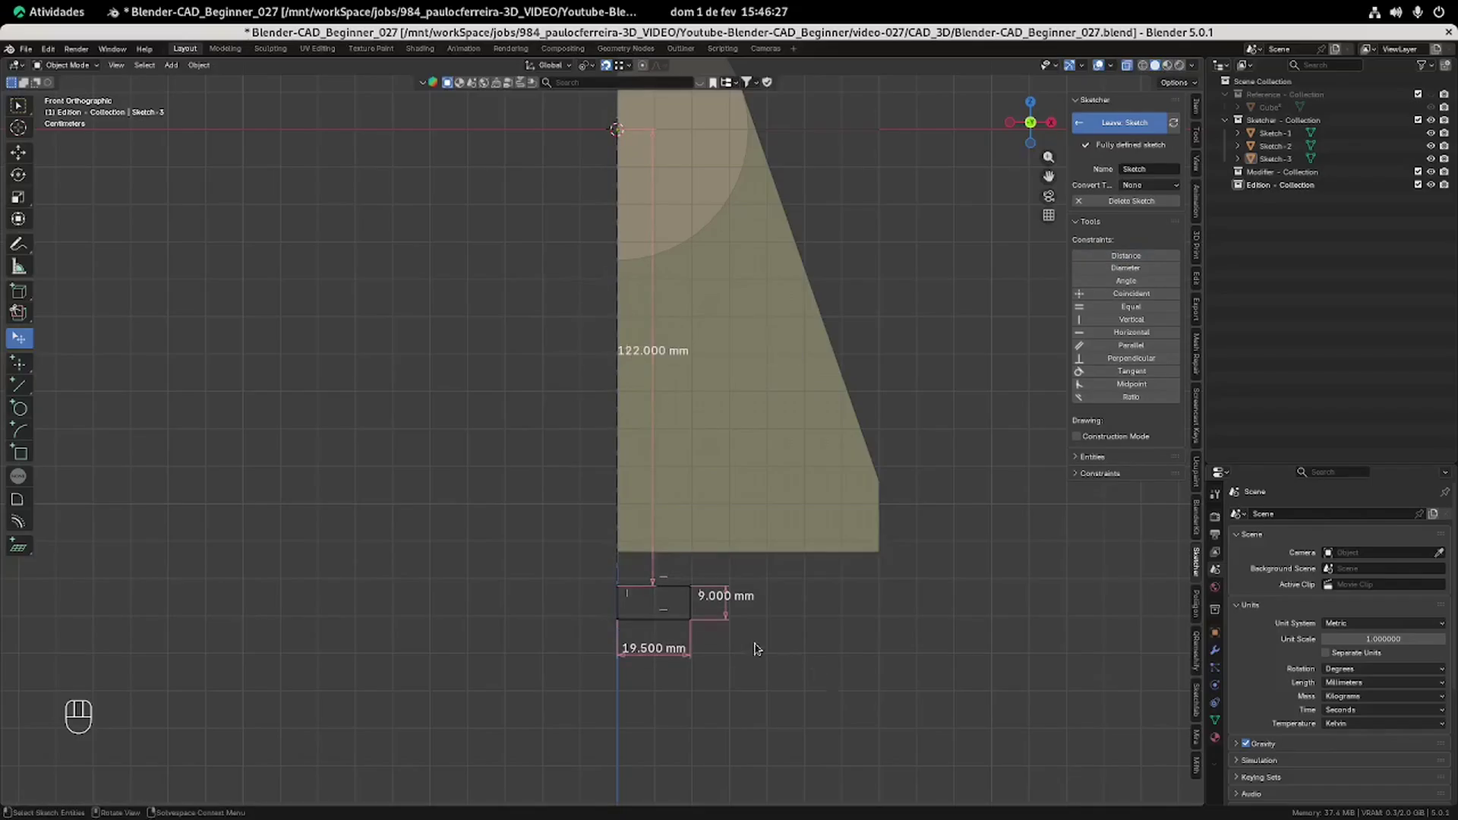
Subtract 9 from the construction line's 122 mm distance and move the dimension outside the profile.
click(654, 349)
click(654, 350)
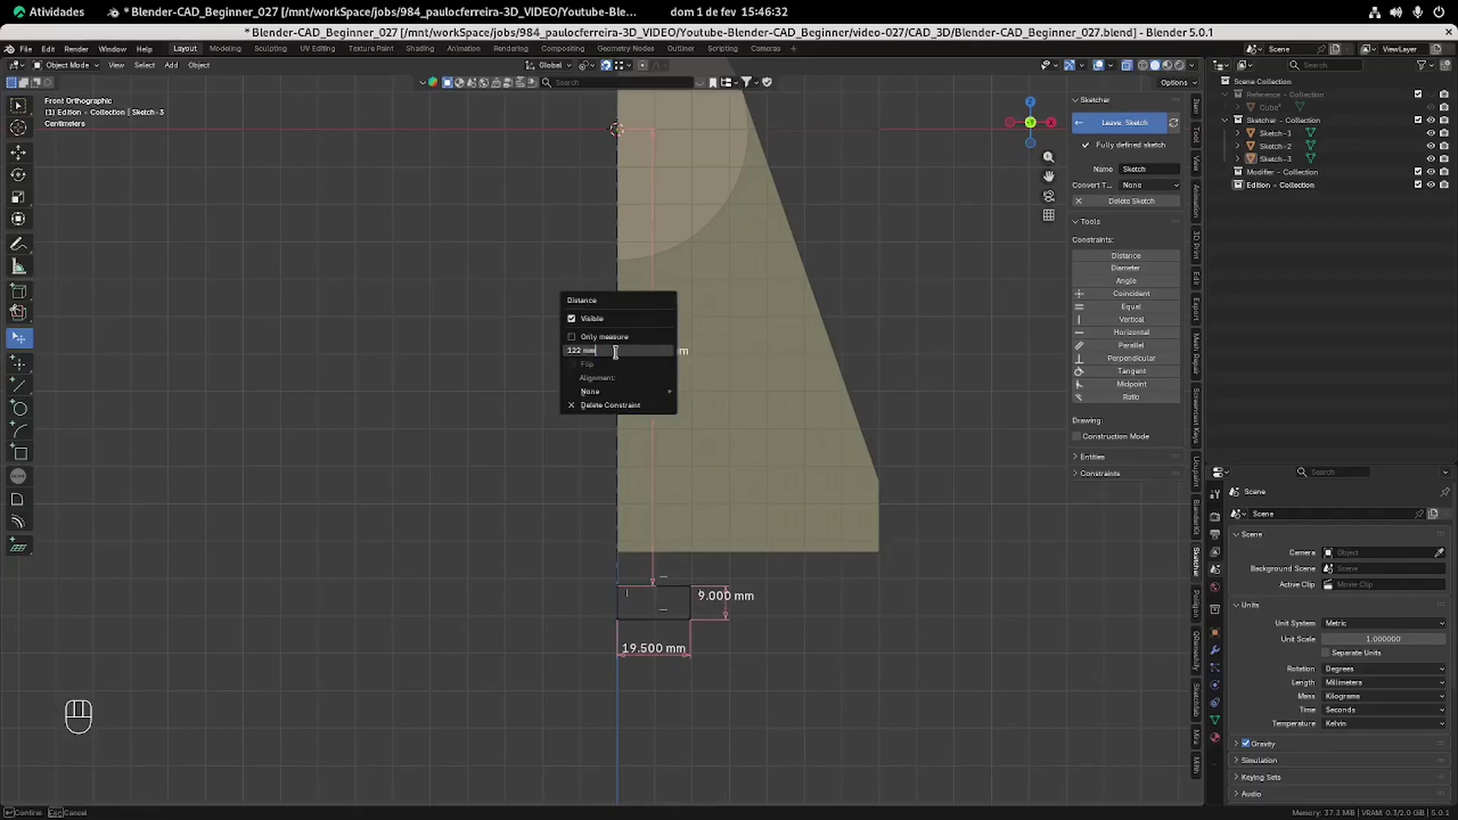
text(-9)
key(Return)
drag(651, 342, 553, 344)
Rename the sketch as Sketch-4, set it to convert to a mesh and leave it.
click(1159, 169)
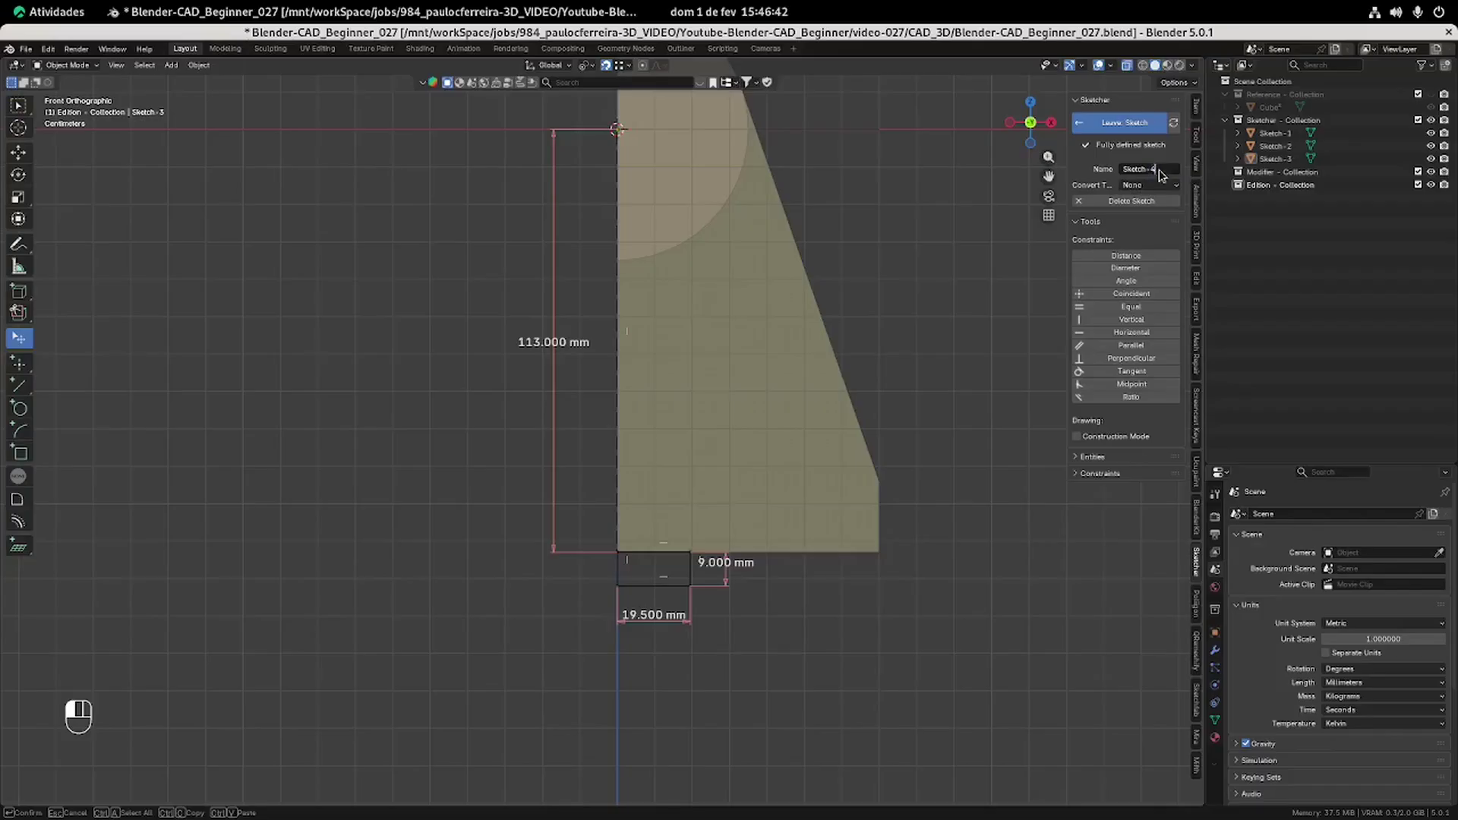
text(-4)
key(Return)
click(1150, 184)
click(1131, 220)
click(1125, 122)
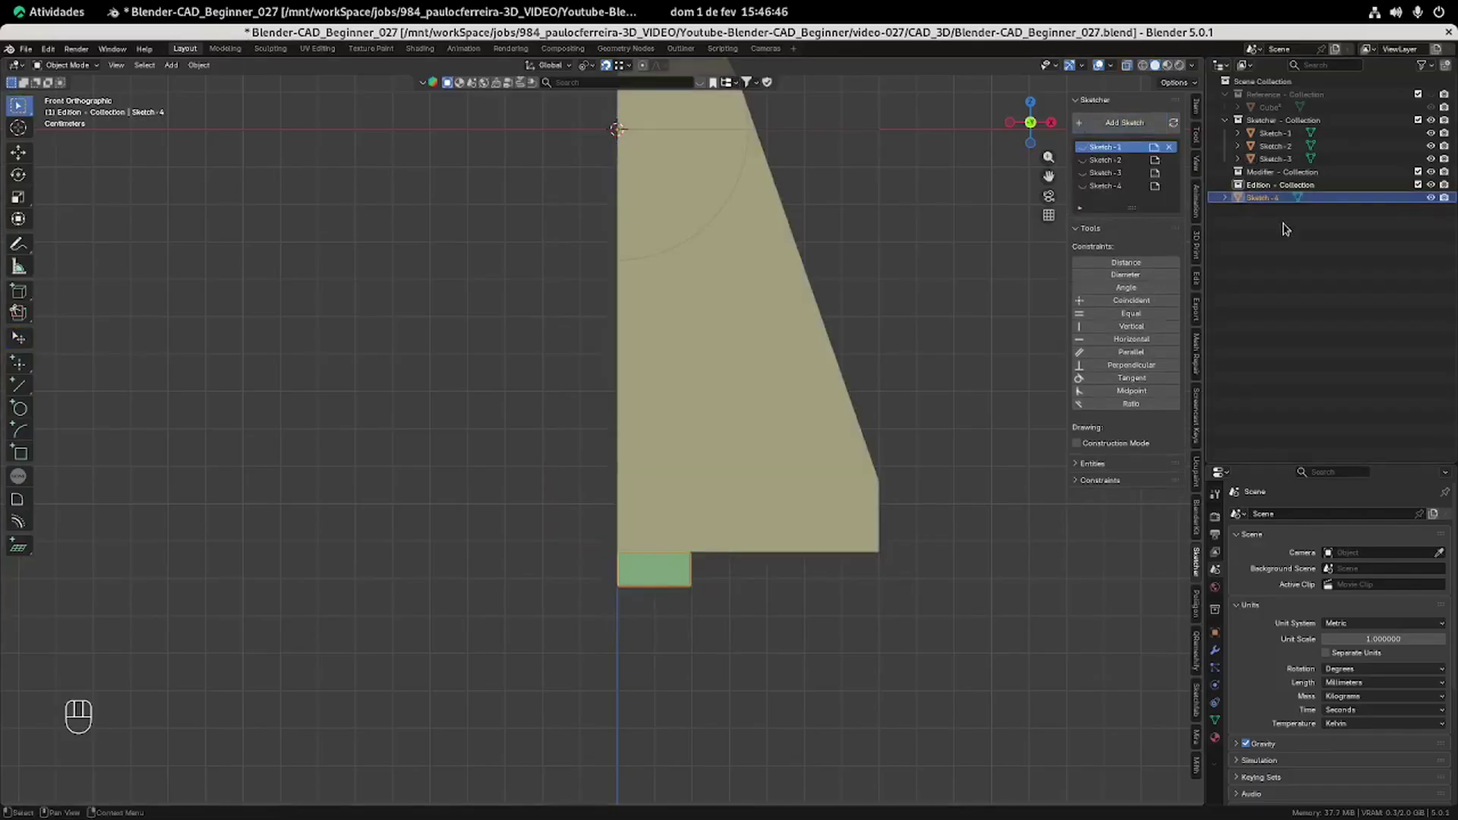
Place Sketch-4 in the Sketcher collection and save the file after checking the reference drawing.
shift+middle_drag(912, 271, 856, 309)
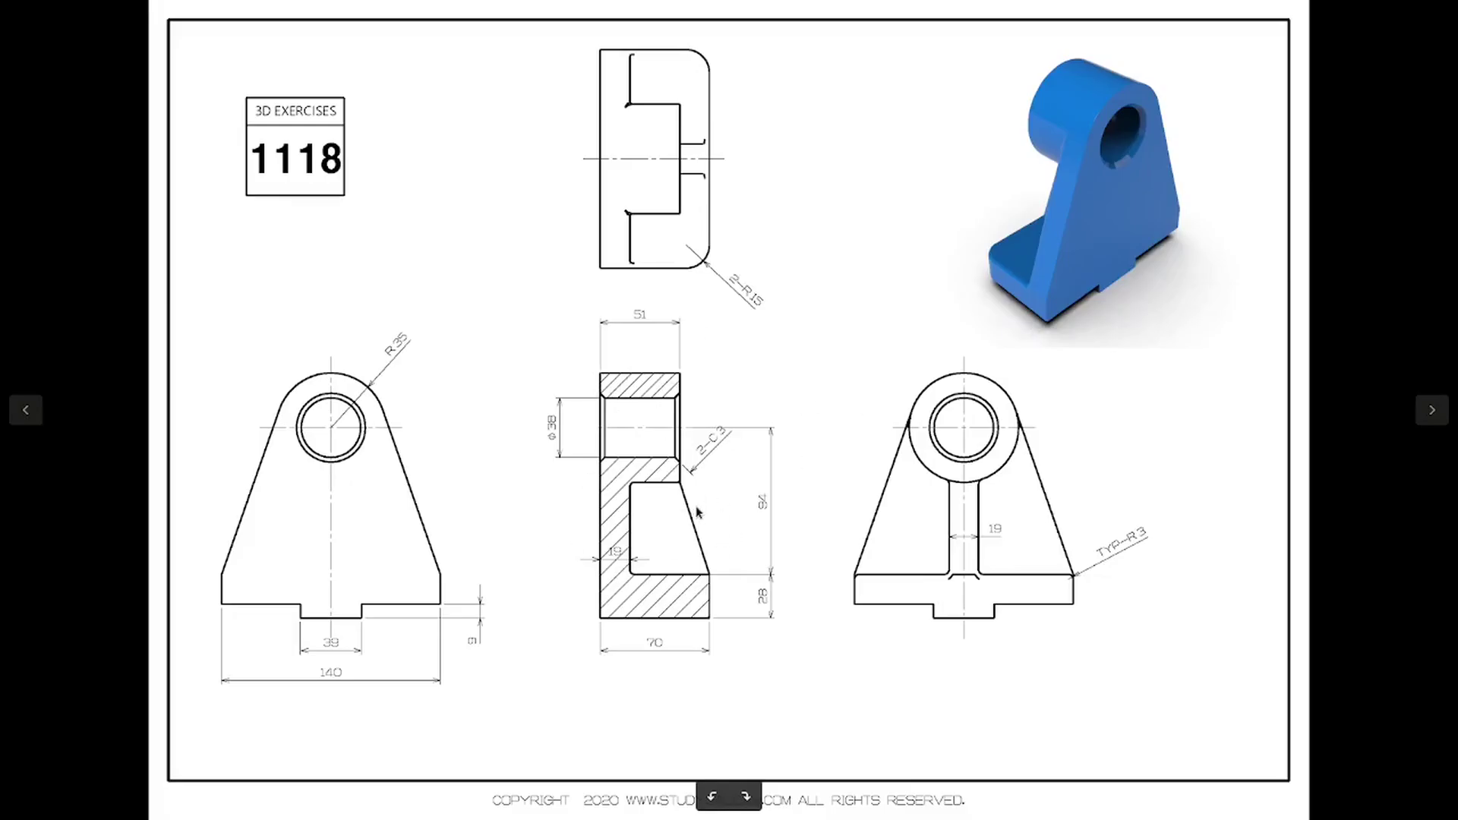
key(alt+Tab)
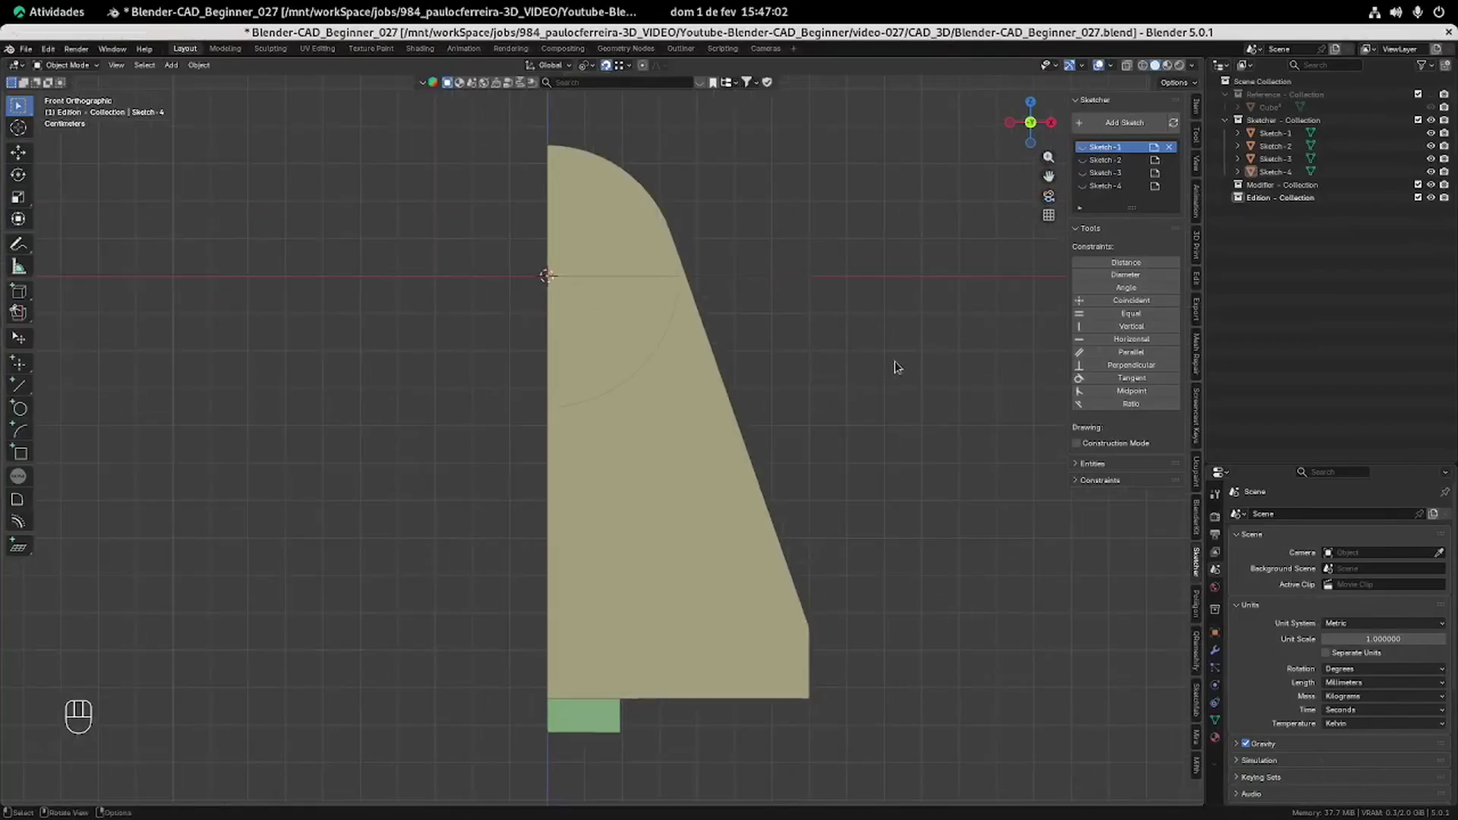
middle_drag(895, 361, 771, 389)
key(ctrl+s)
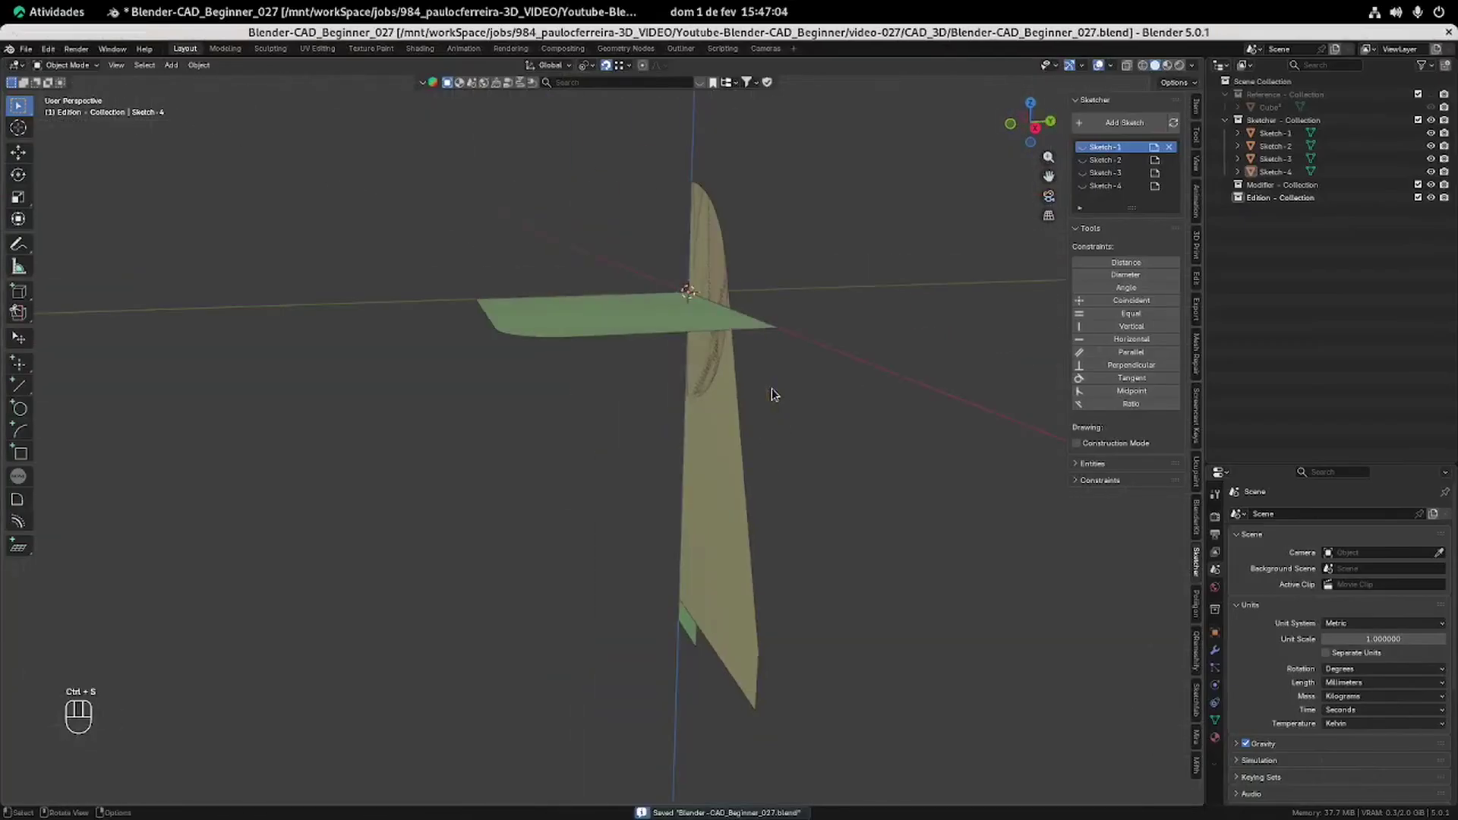
Start a new sketch on the side plane in right view.
key(KP_3)
click(1124, 122)
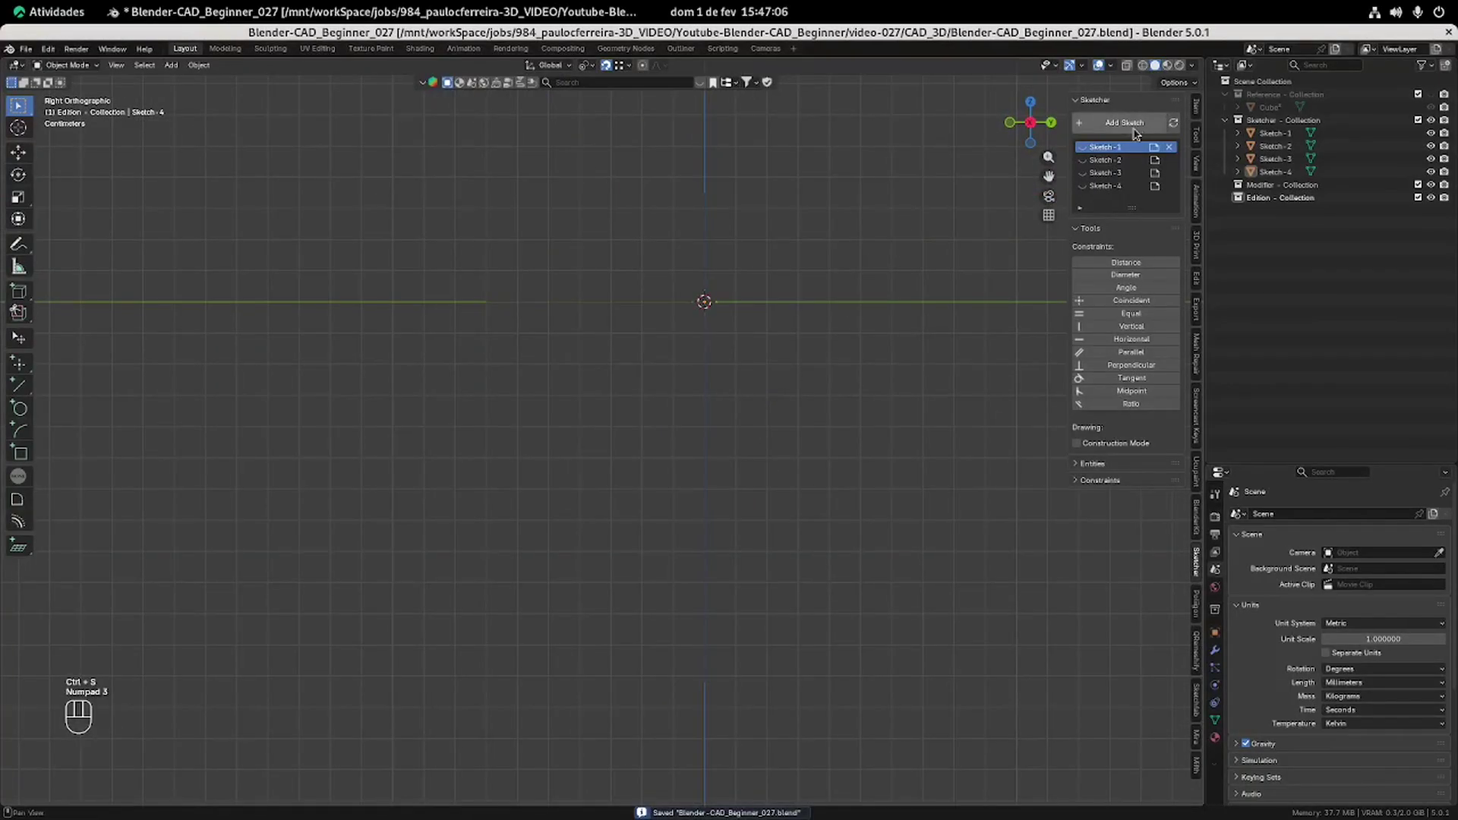
click(666, 139)
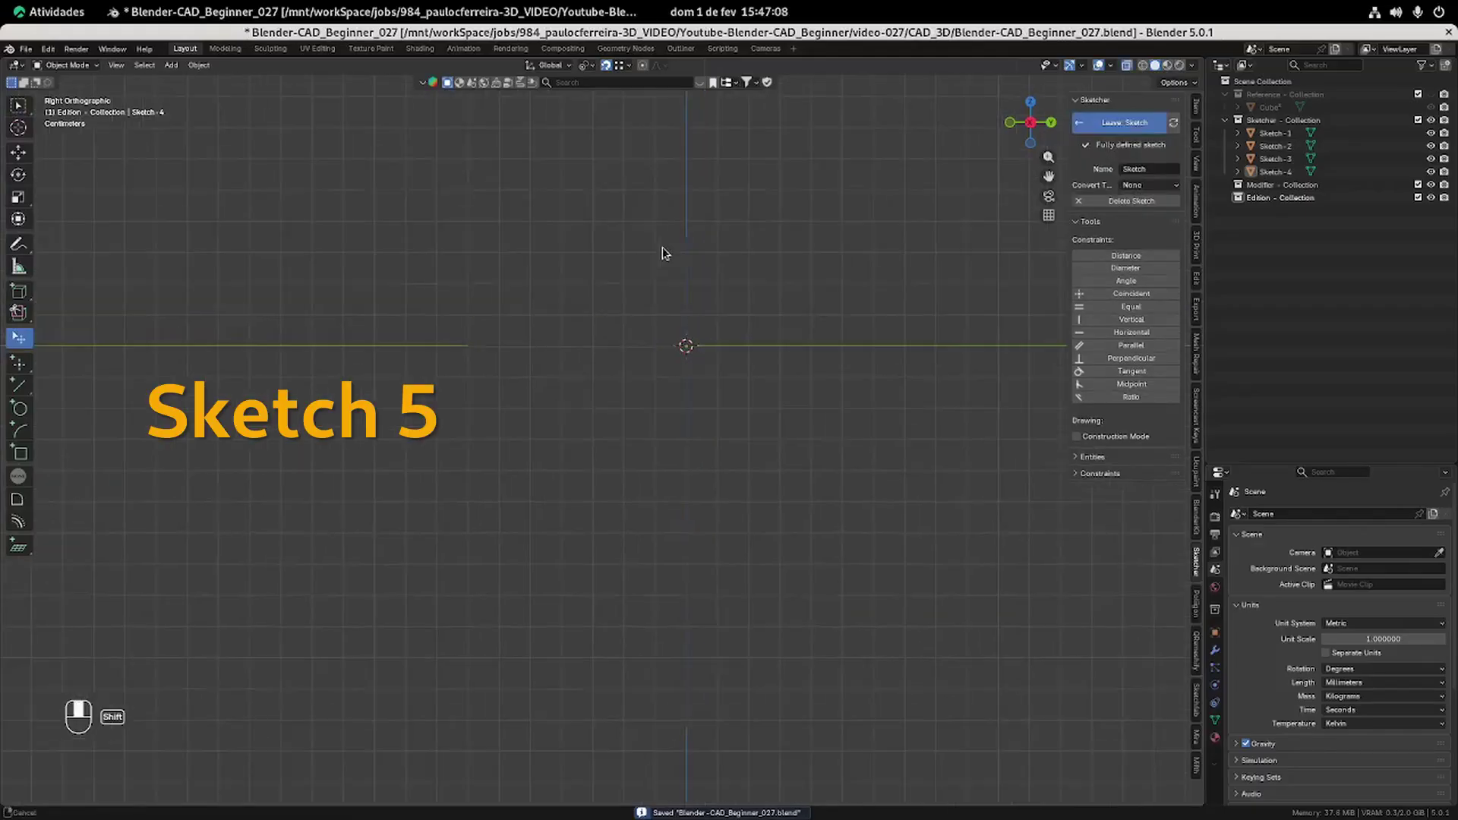
Draw a rectangle below the origin, starting from its upper corner on the Z axis and extending to the negative Y side.
click(21, 456)
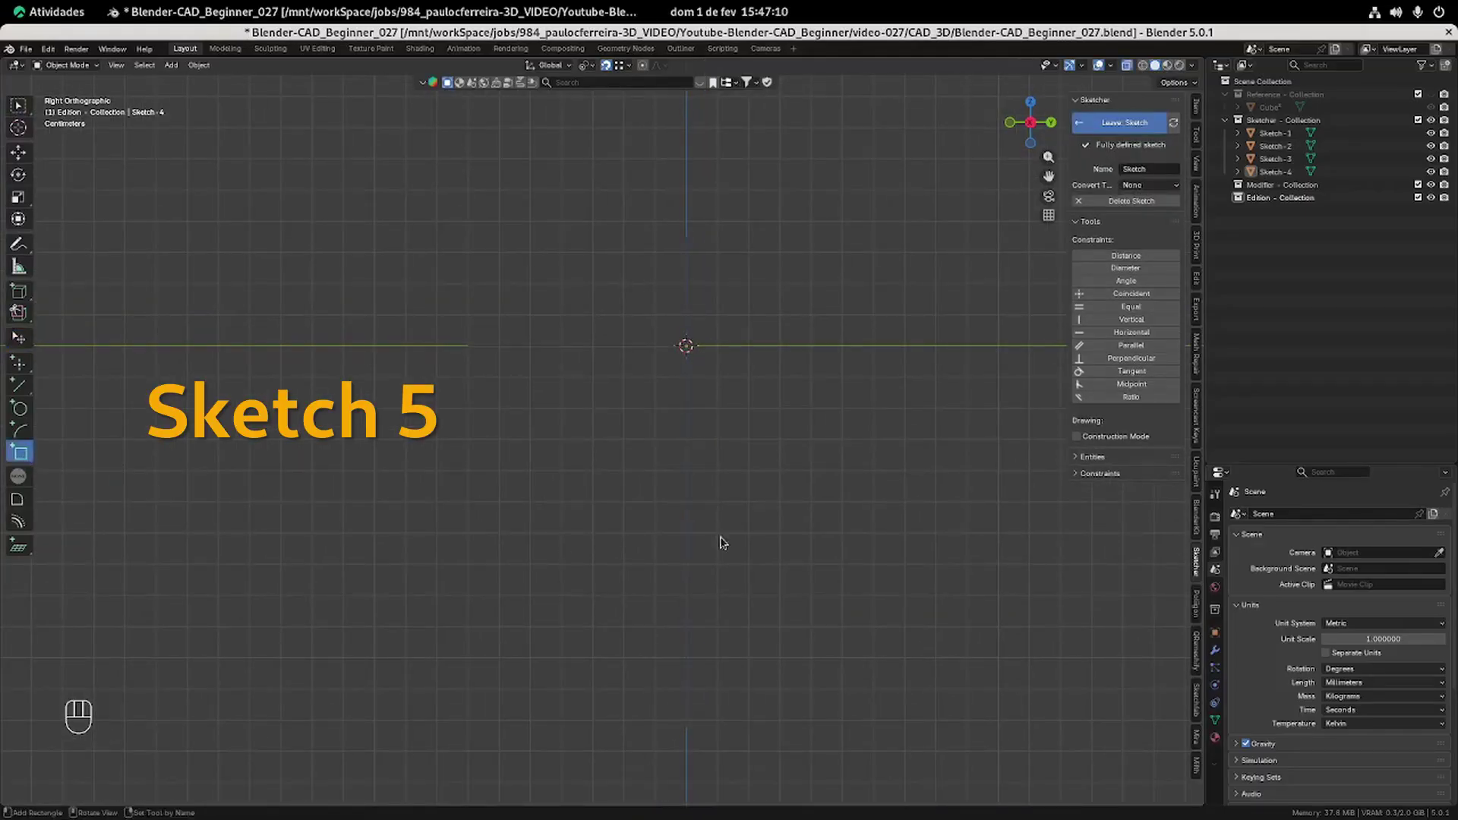
click(687, 411)
click(560, 525)
key(Escape)
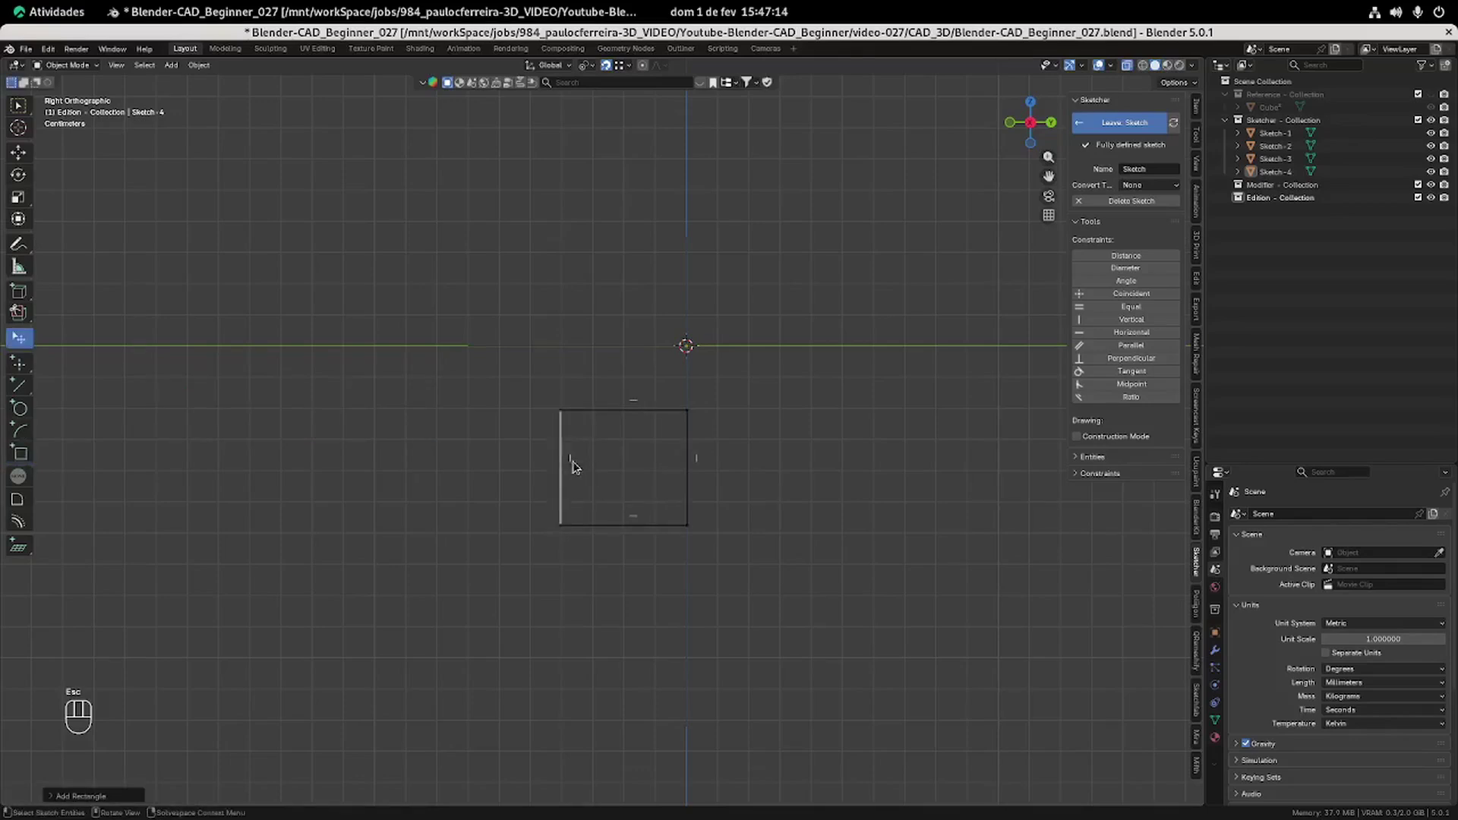
Delete the vertical constraint on the rectangle's outer side and pull its lower corner outward so the side slants.
right_click(572, 463)
click(570, 477)
drag(560, 525, 543, 530)
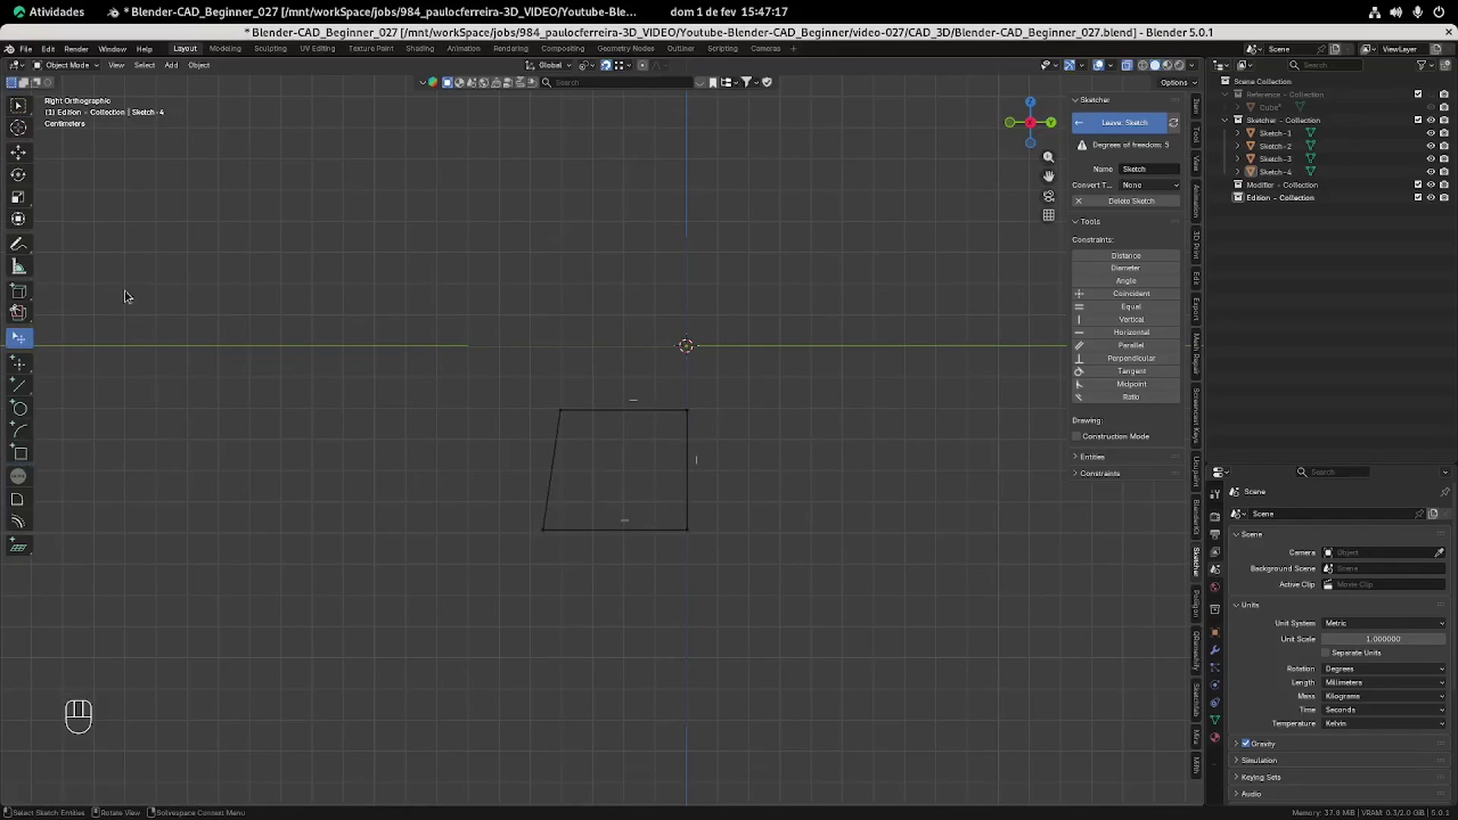
Draw a vertical line from the origin to the slanted profile's upper corner on the Z axis and make it construction geometry.
click(19, 386)
click(687, 347)
click(689, 407)
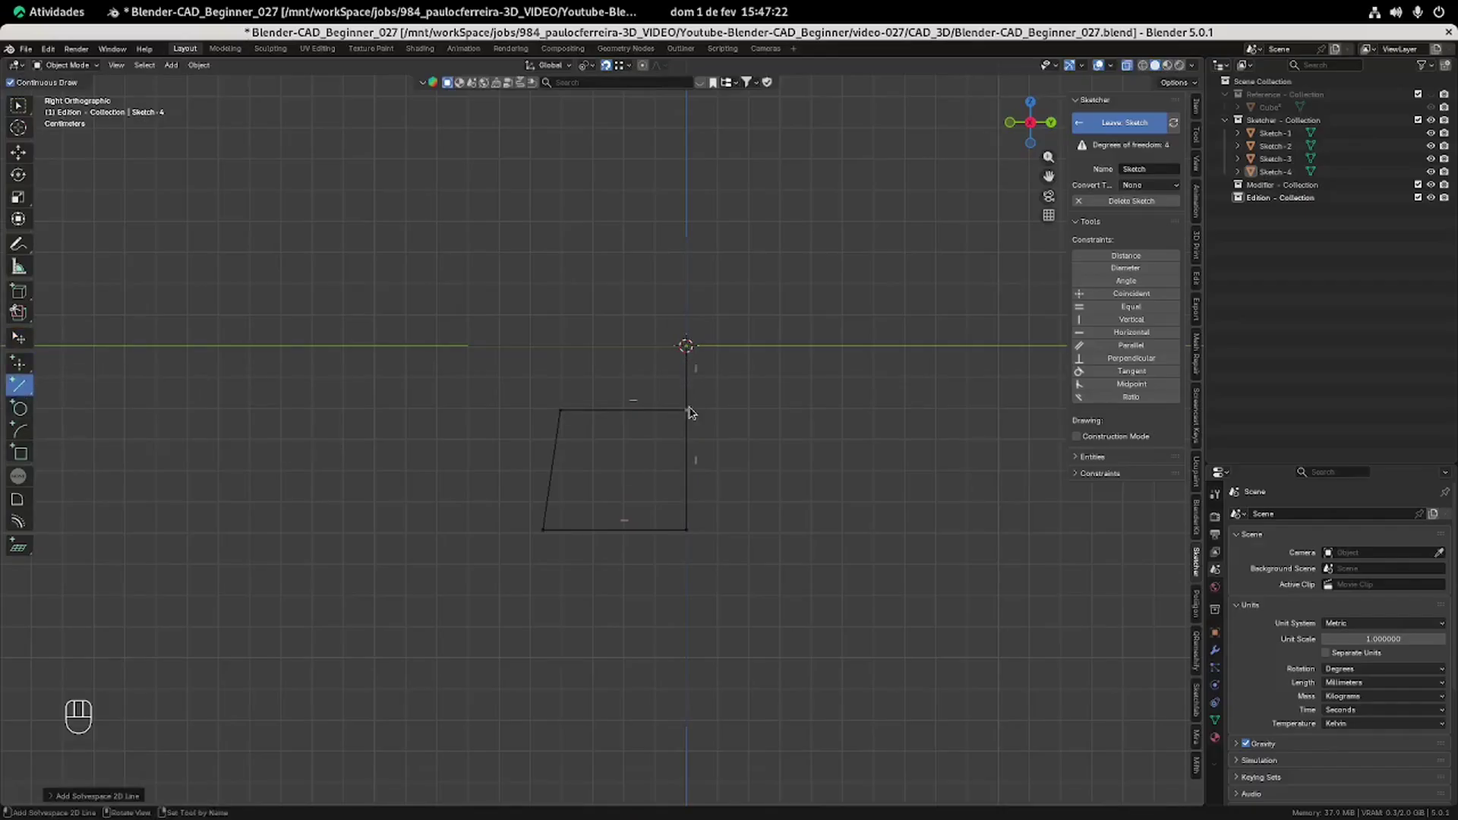
key(Escape)
right_click(685, 389)
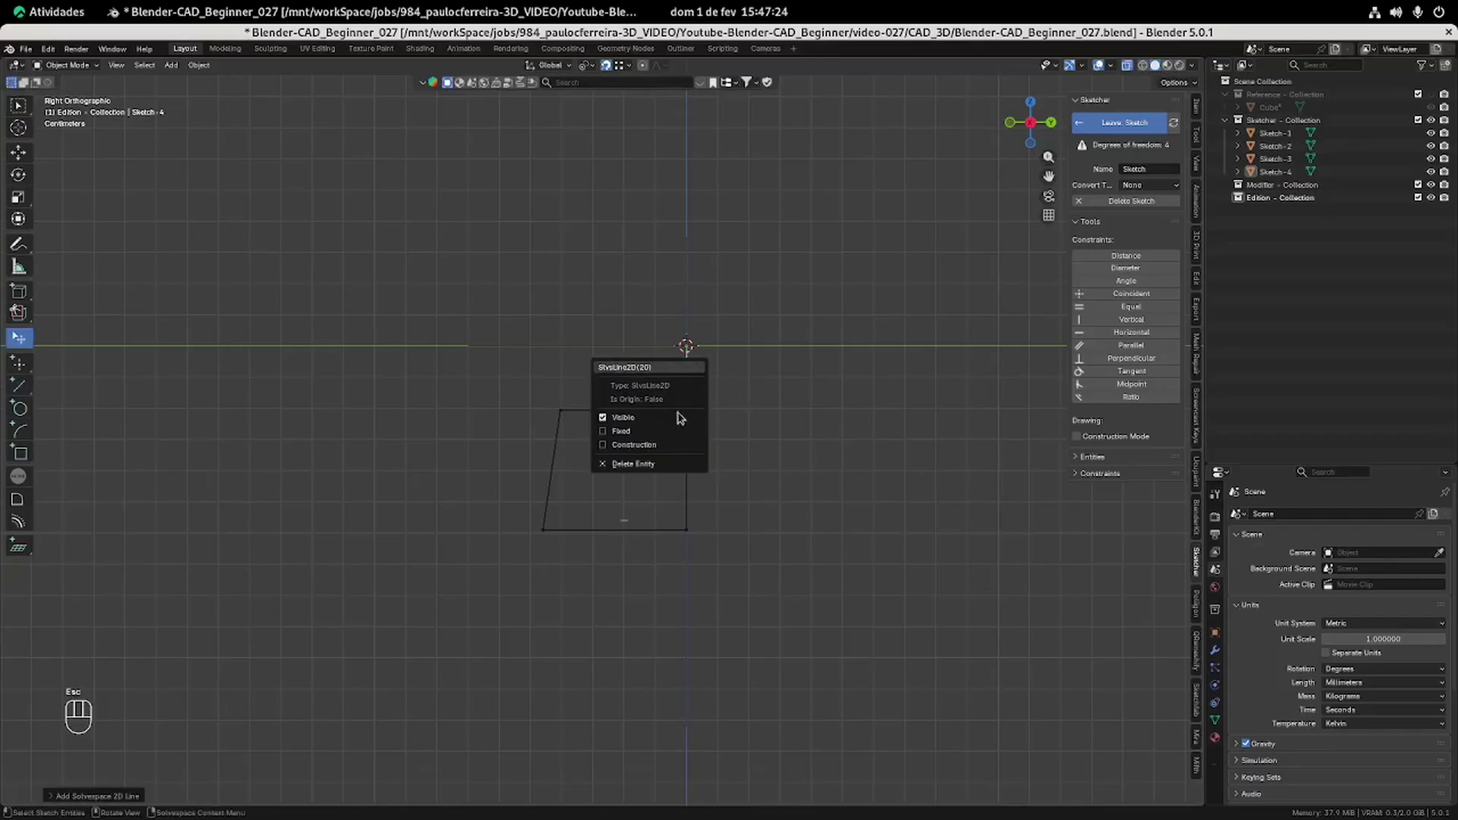
click(667, 446)
key(alt+Tab)
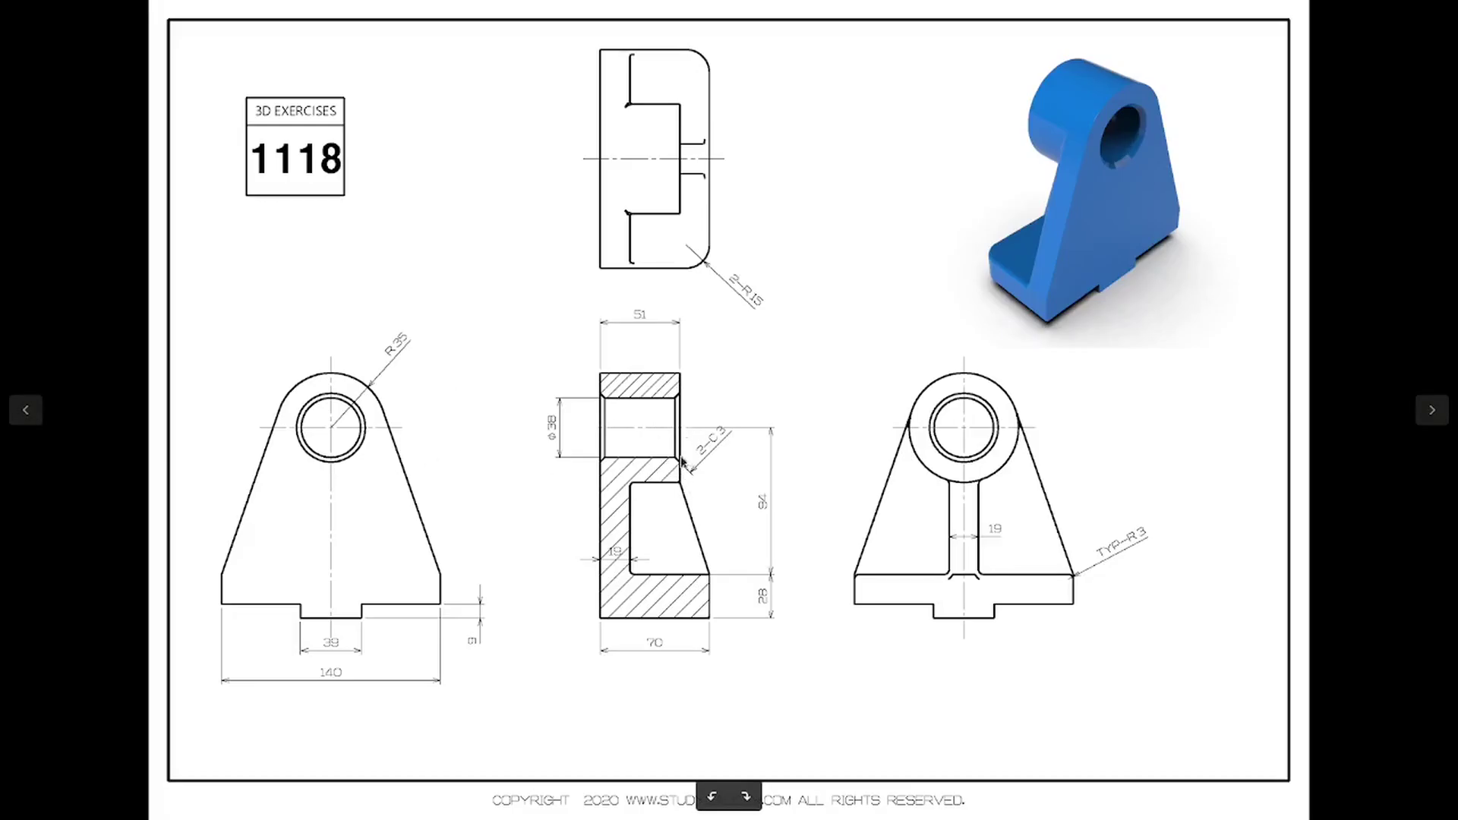
key(alt+Tab)
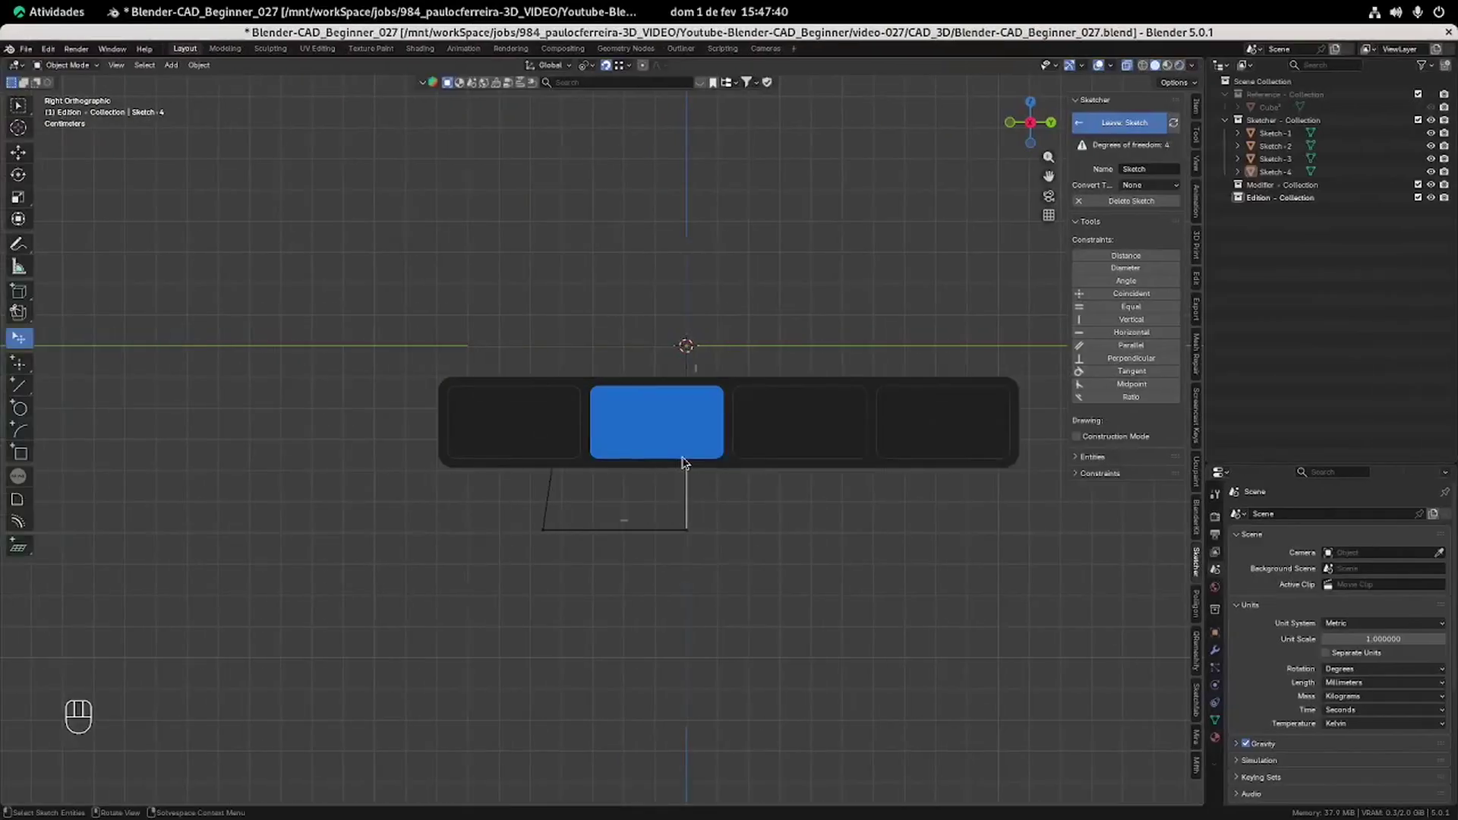
click(1142, 259)
click(724, 373)
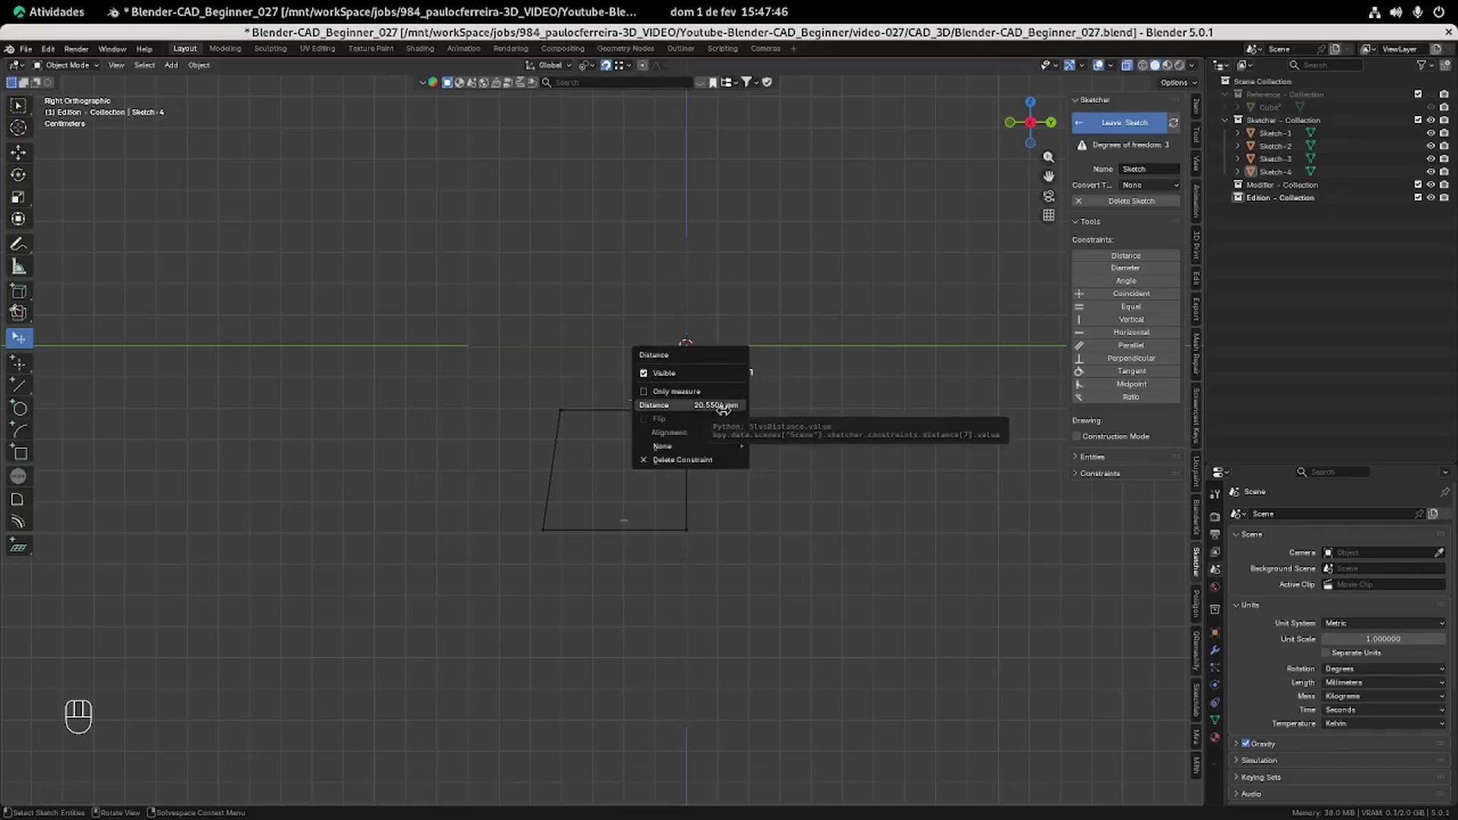
key(KP_1)
key(KP_5)
key(KP_Enter)
key(KP_3)
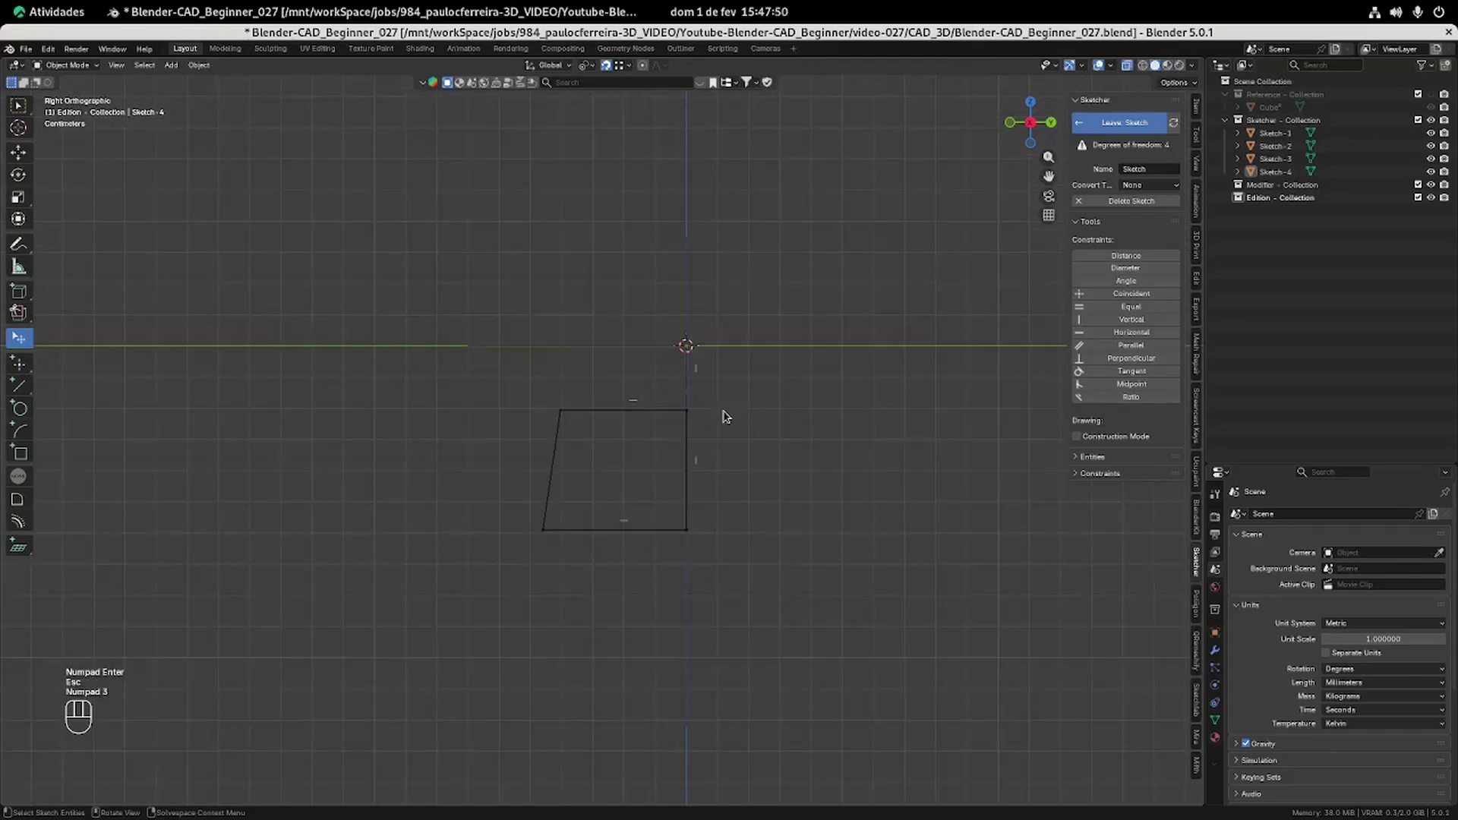
Dimension the construction line between the origin and the slanted profile as 35 mm.
click(1174, 259)
click(724, 373)
click(715, 322)
text(35)
key(Return)
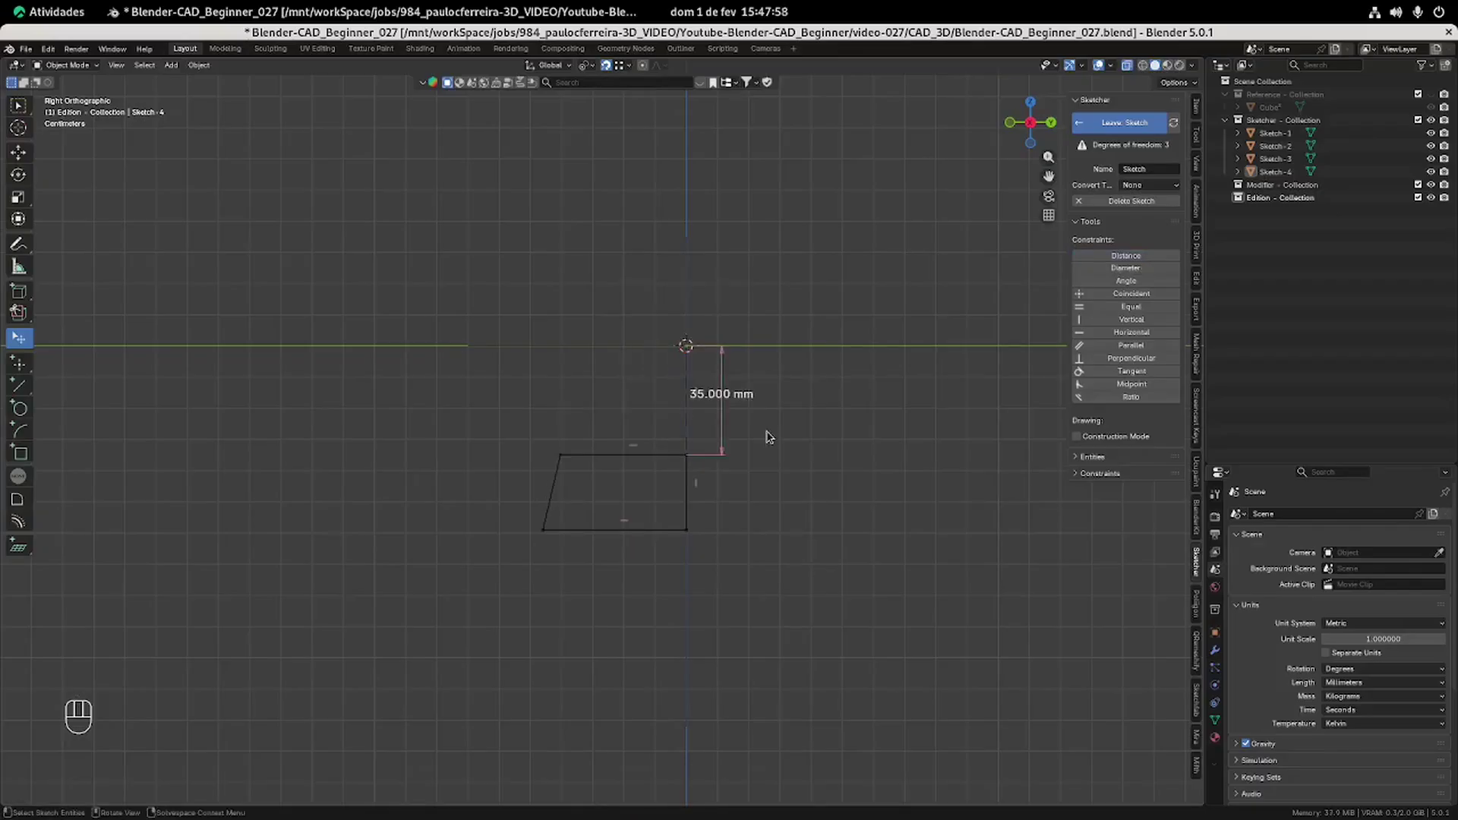
Check the reference drawing, then set the distance from the origin to the profile's lower corner on the Z axis to 94 mm.
key(alt+Tab)
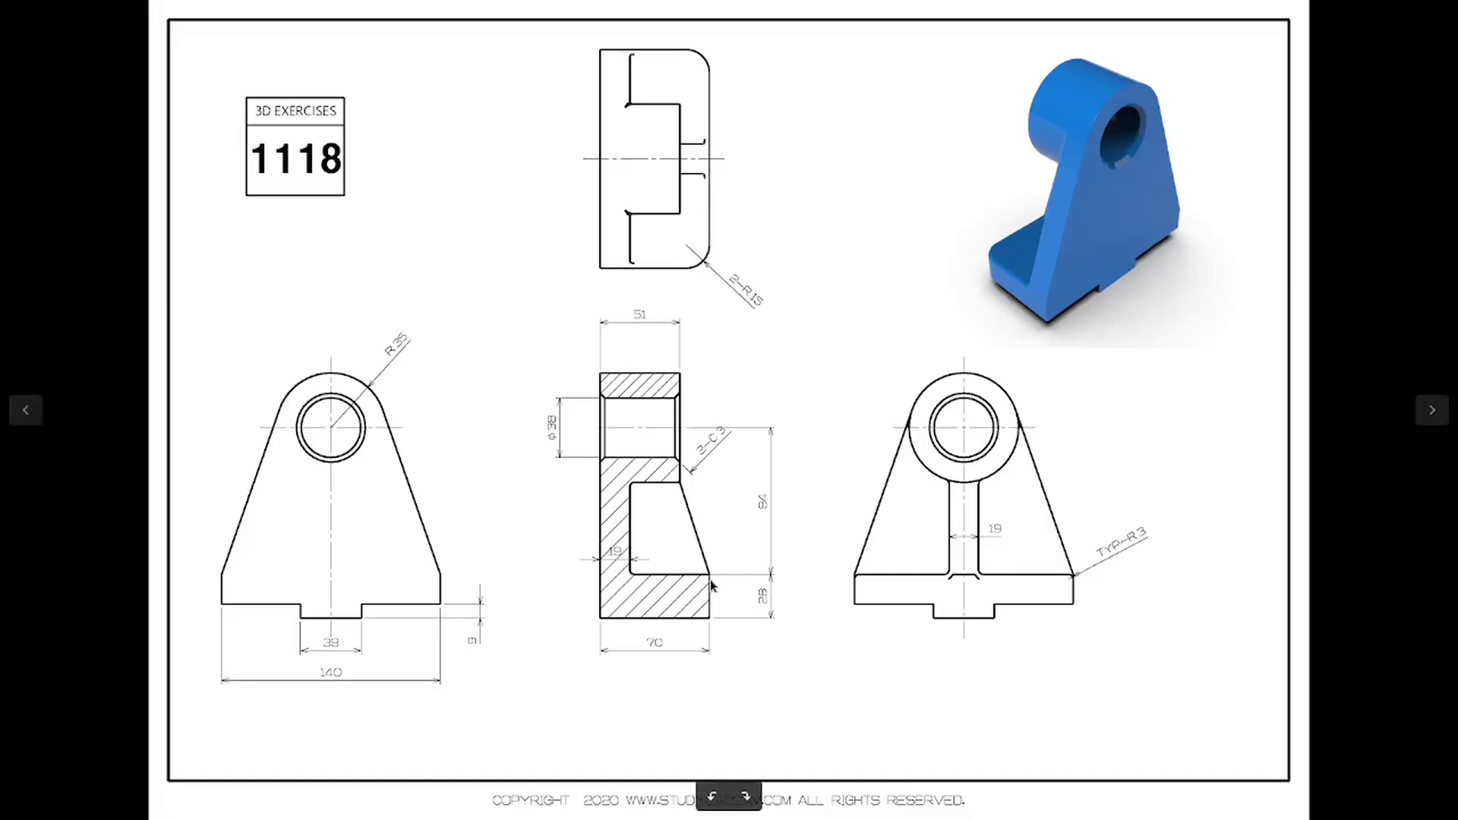
key(alt+Tab)
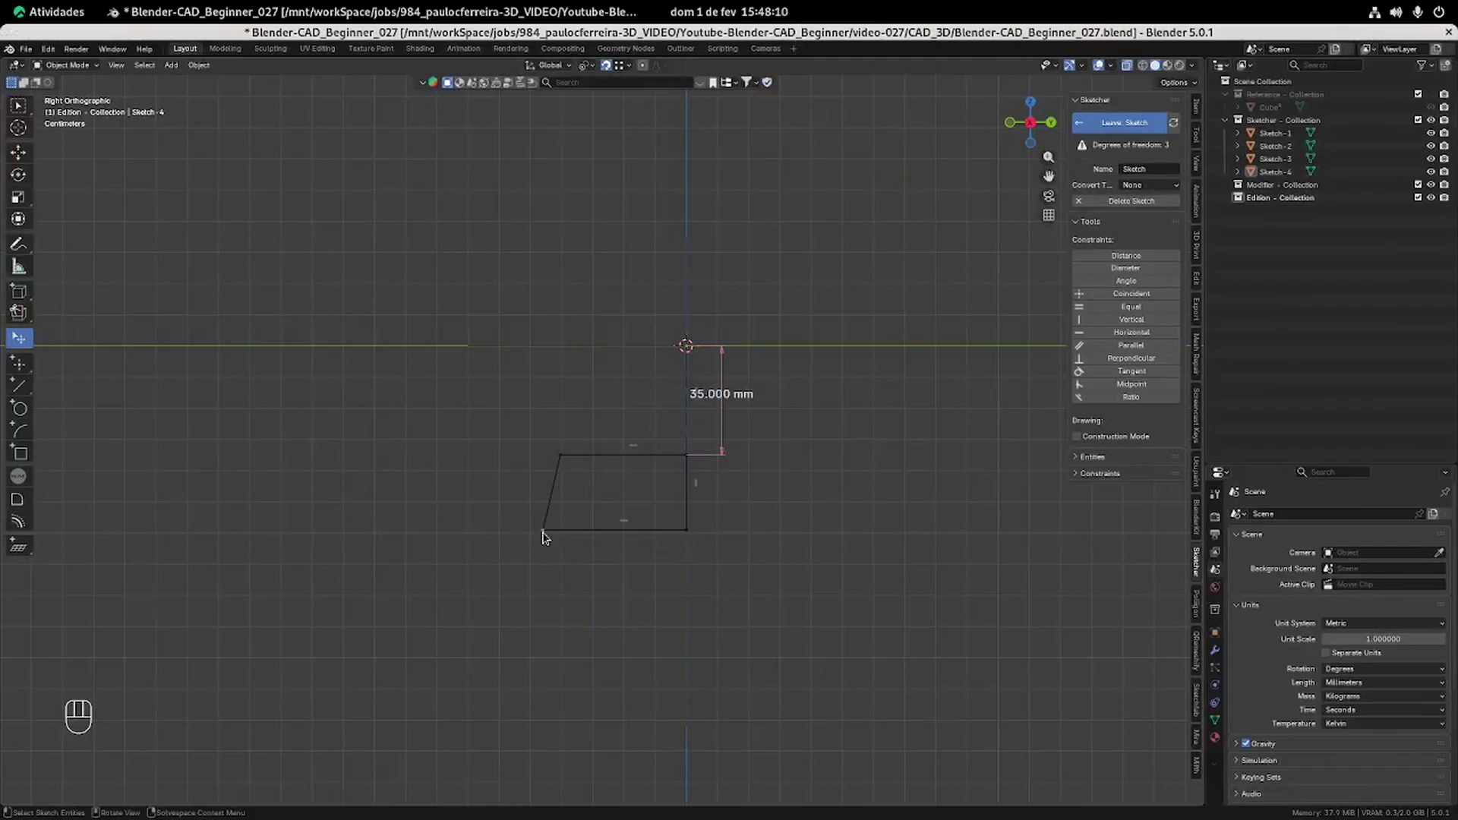
click(686, 348)
shift+click(686, 533)
click(1139, 259)
drag(722, 486, 804, 480)
click(803, 479)
click(803, 479)
text(94)
key(Return)
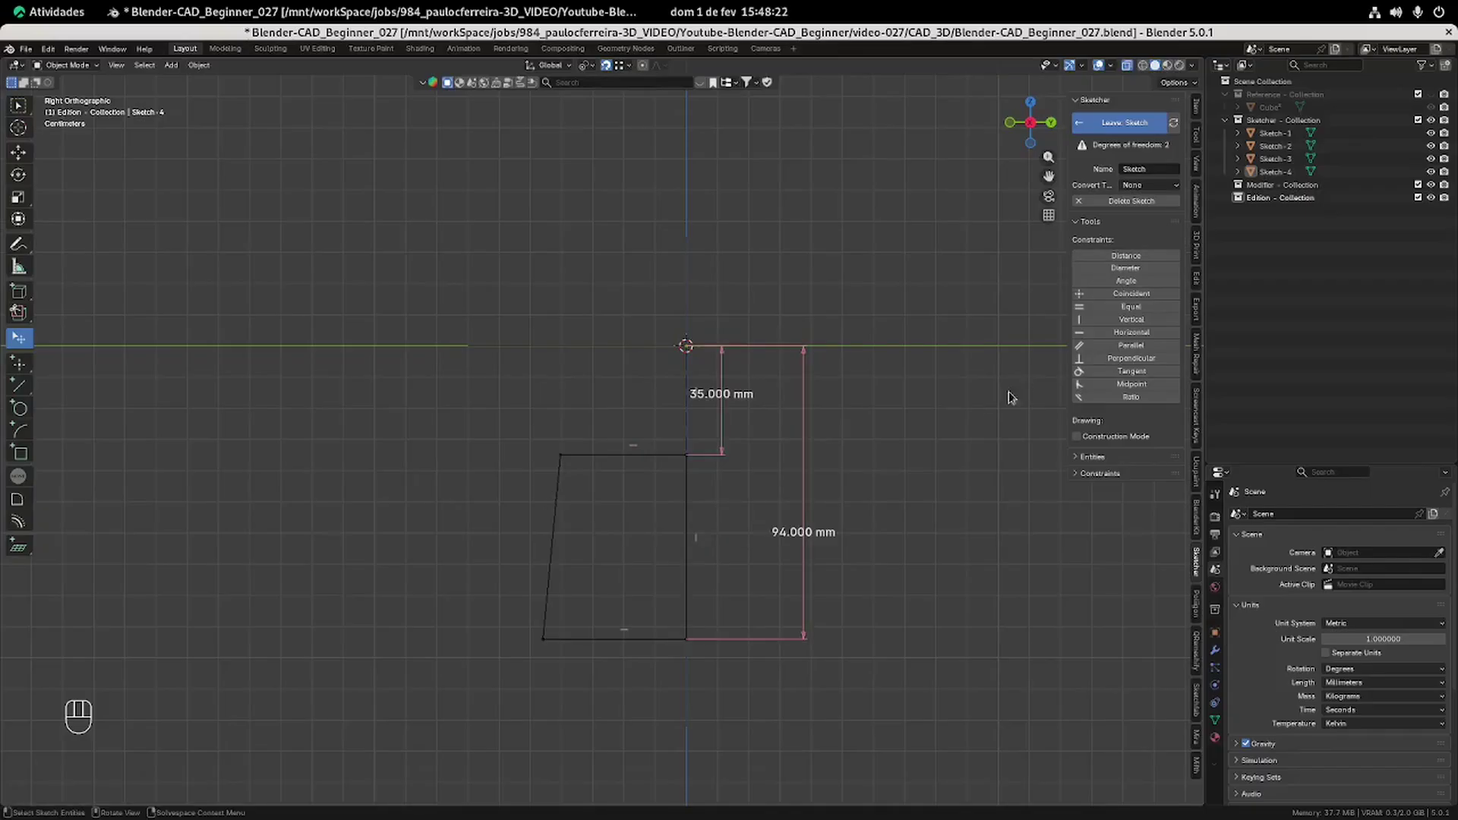
Dimension the slanted profile's lower edge as 70 mm, then check the reference drawing.
shift+middle_drag(904, 489, 963, 410)
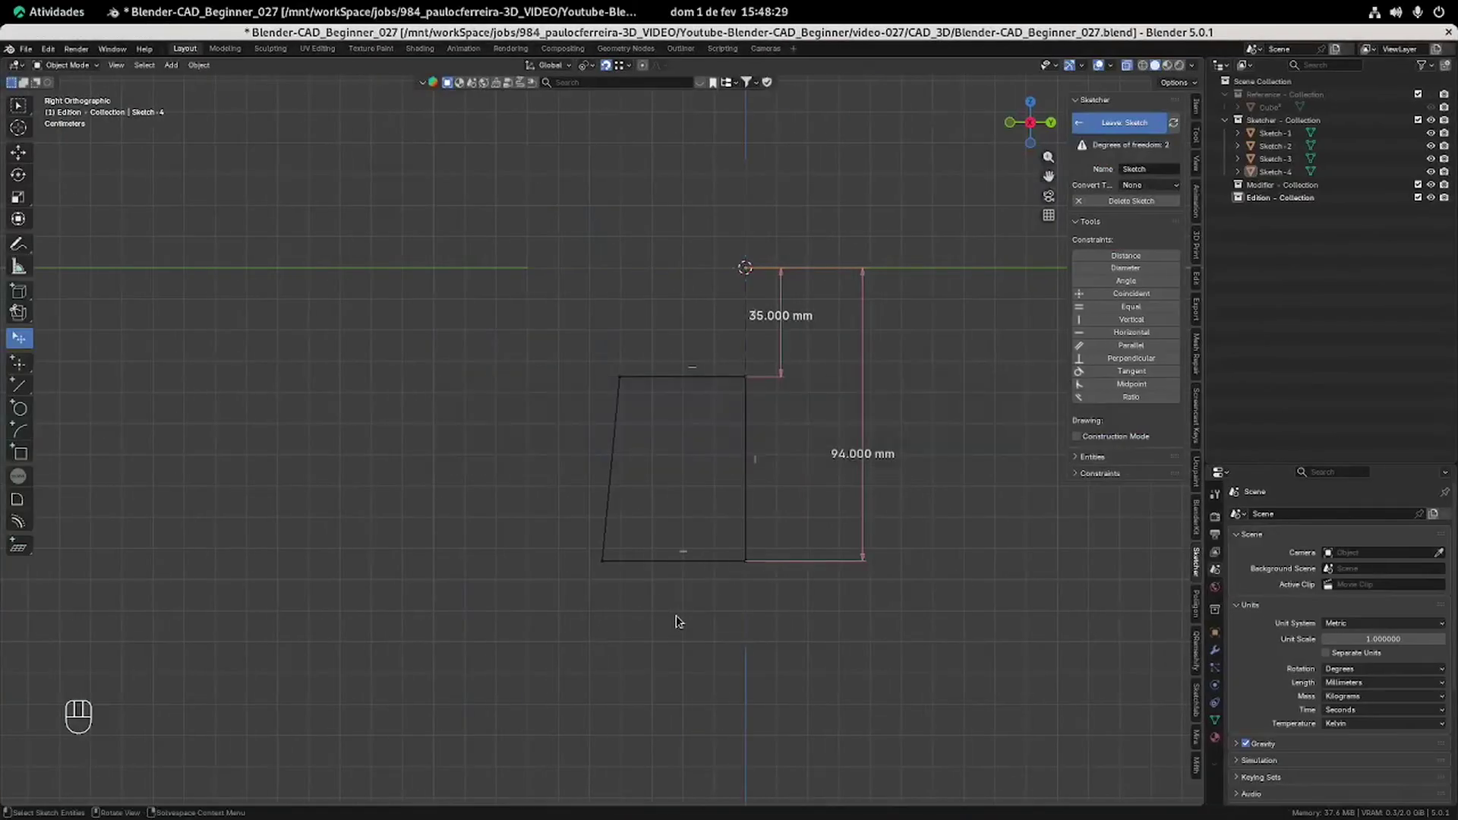
click(663, 561)
click(1126, 257)
right_click(649, 494)
click(656, 523)
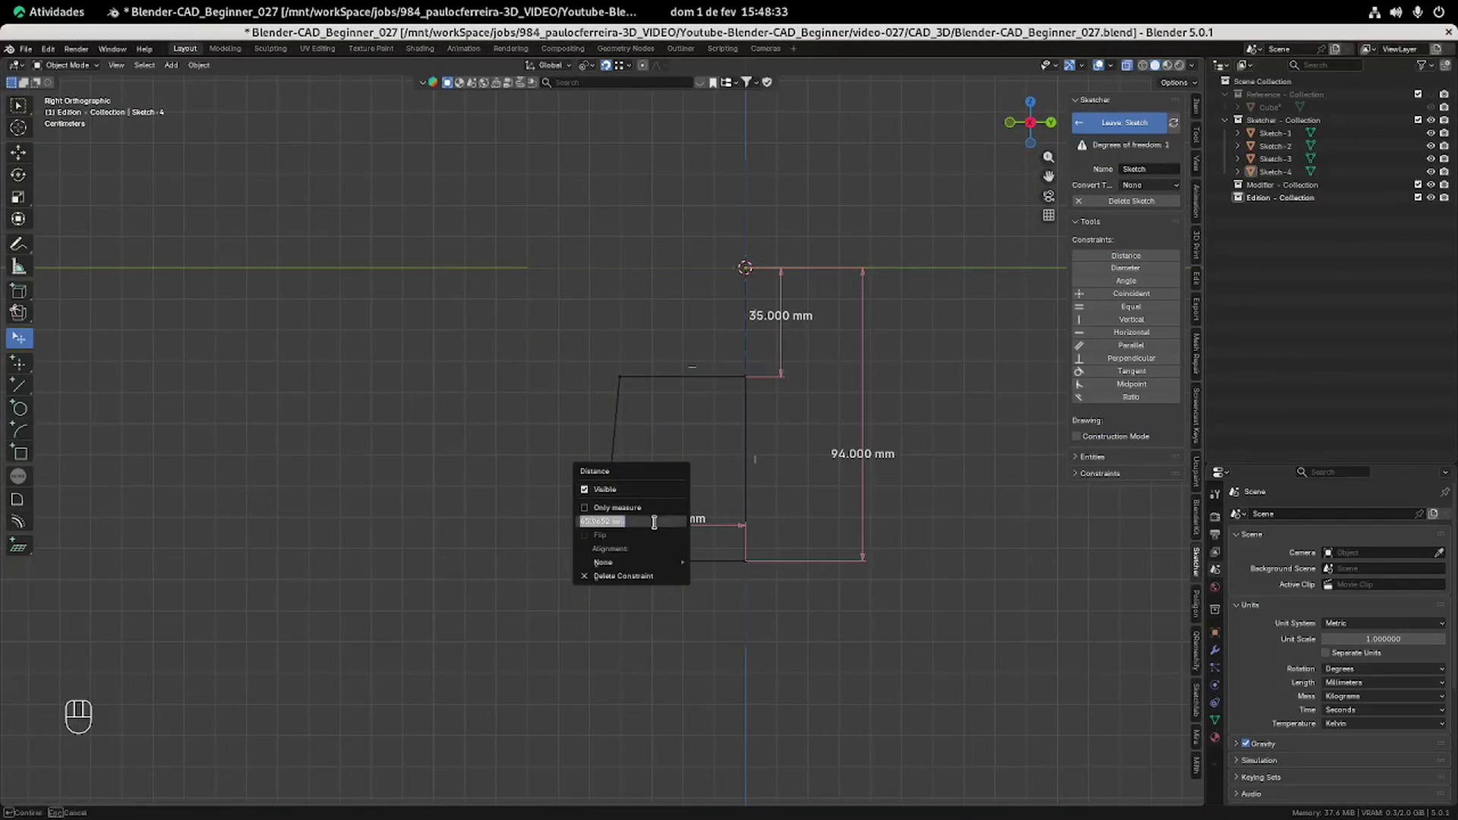
text(70)
key(Return)
key(alt+Tab)
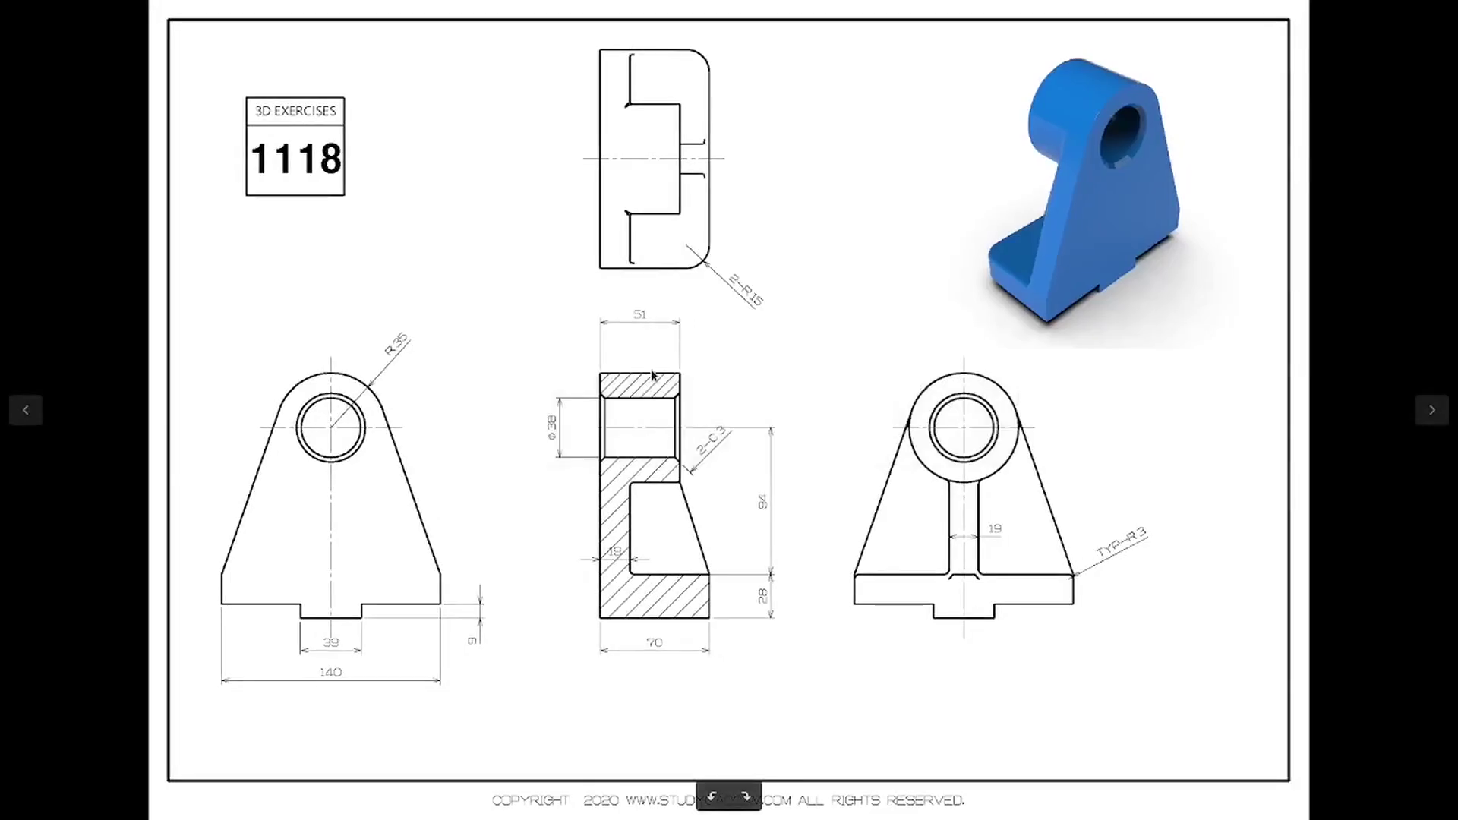
Dimension the slanted profile's upper edge as 51 mm and move the 51 mm and 70 mm dimensions clear of the outline.
key(alt+Tab)
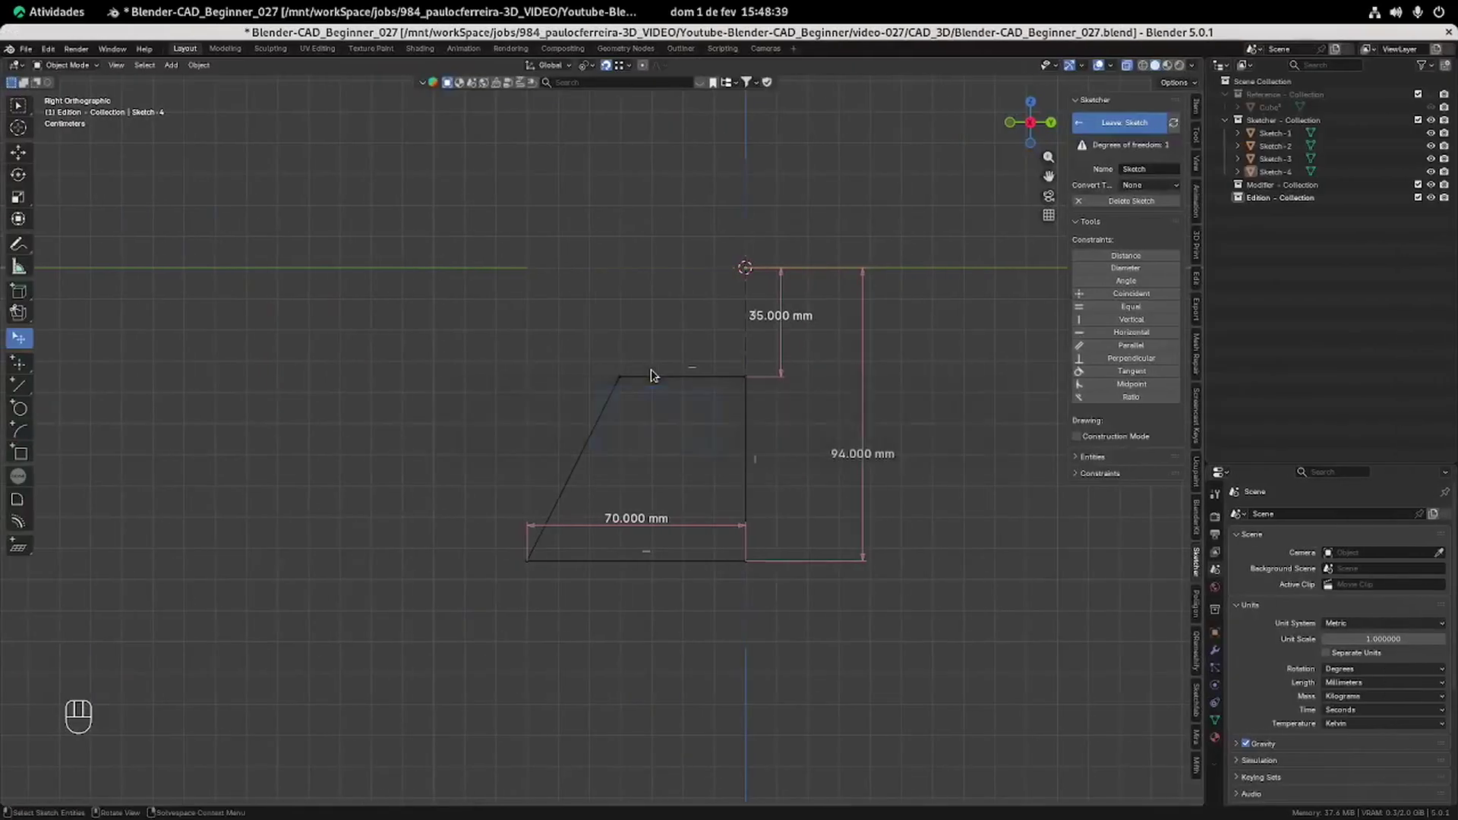
click(654, 379)
click(1125, 258)
right_click(686, 411)
click(675, 412)
text(51)
key(Return)
drag(676, 412, 685, 346)
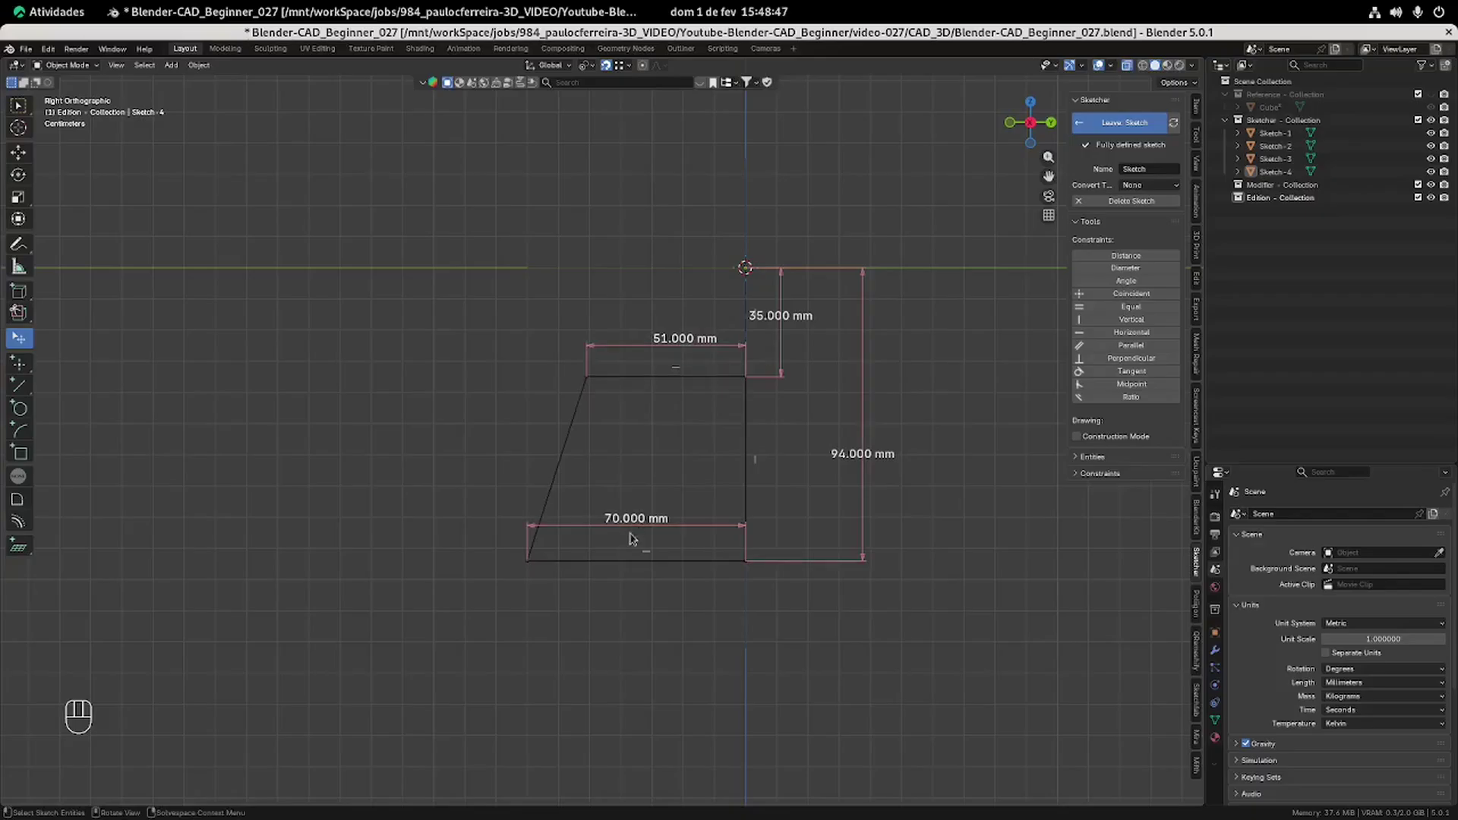
drag(632, 531, 634, 612)
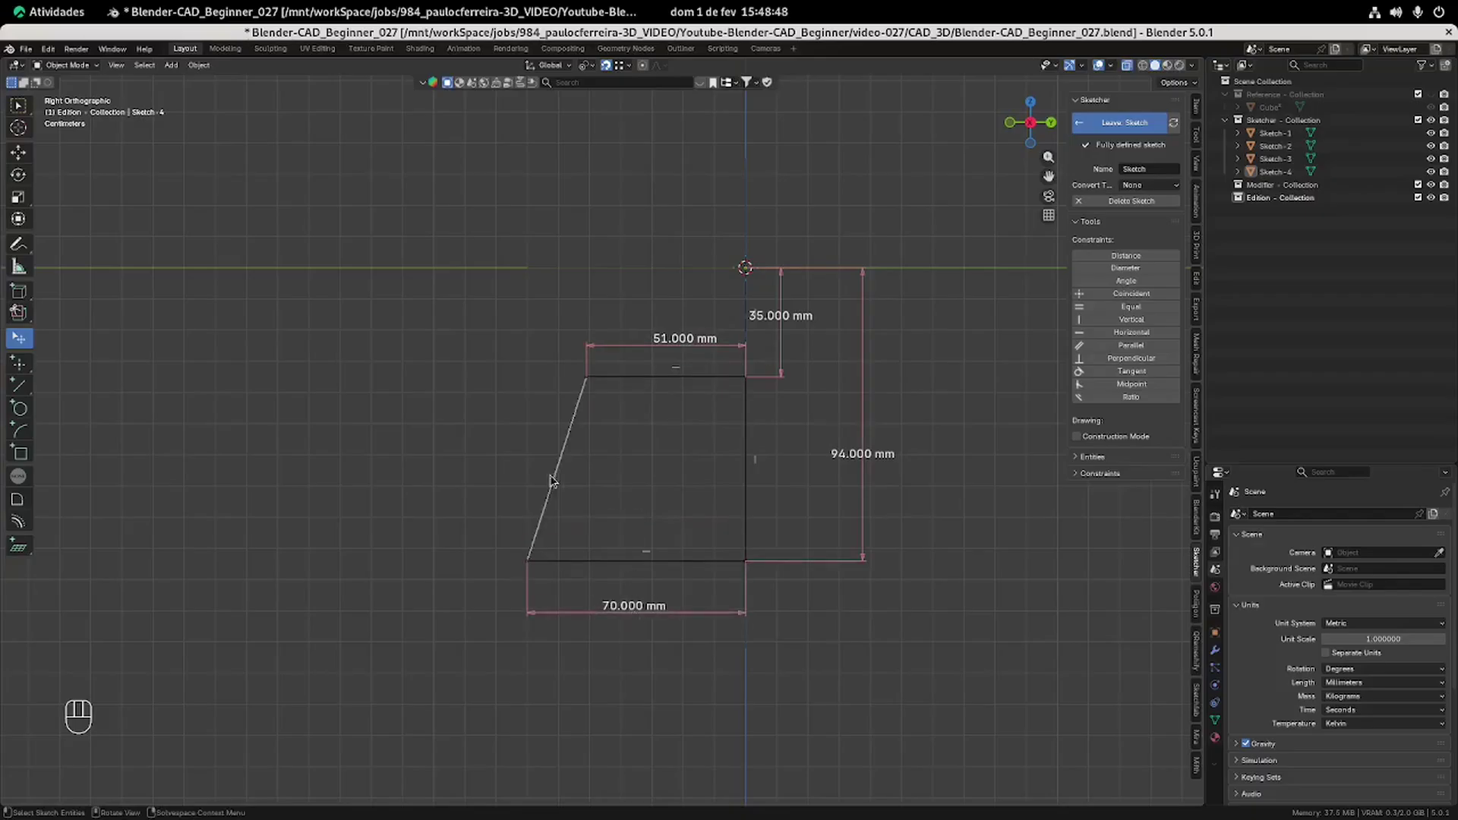
Rename the sketch to Sketch-5, set it to convert to a mesh, and leave the sketch.
click(1166, 169)
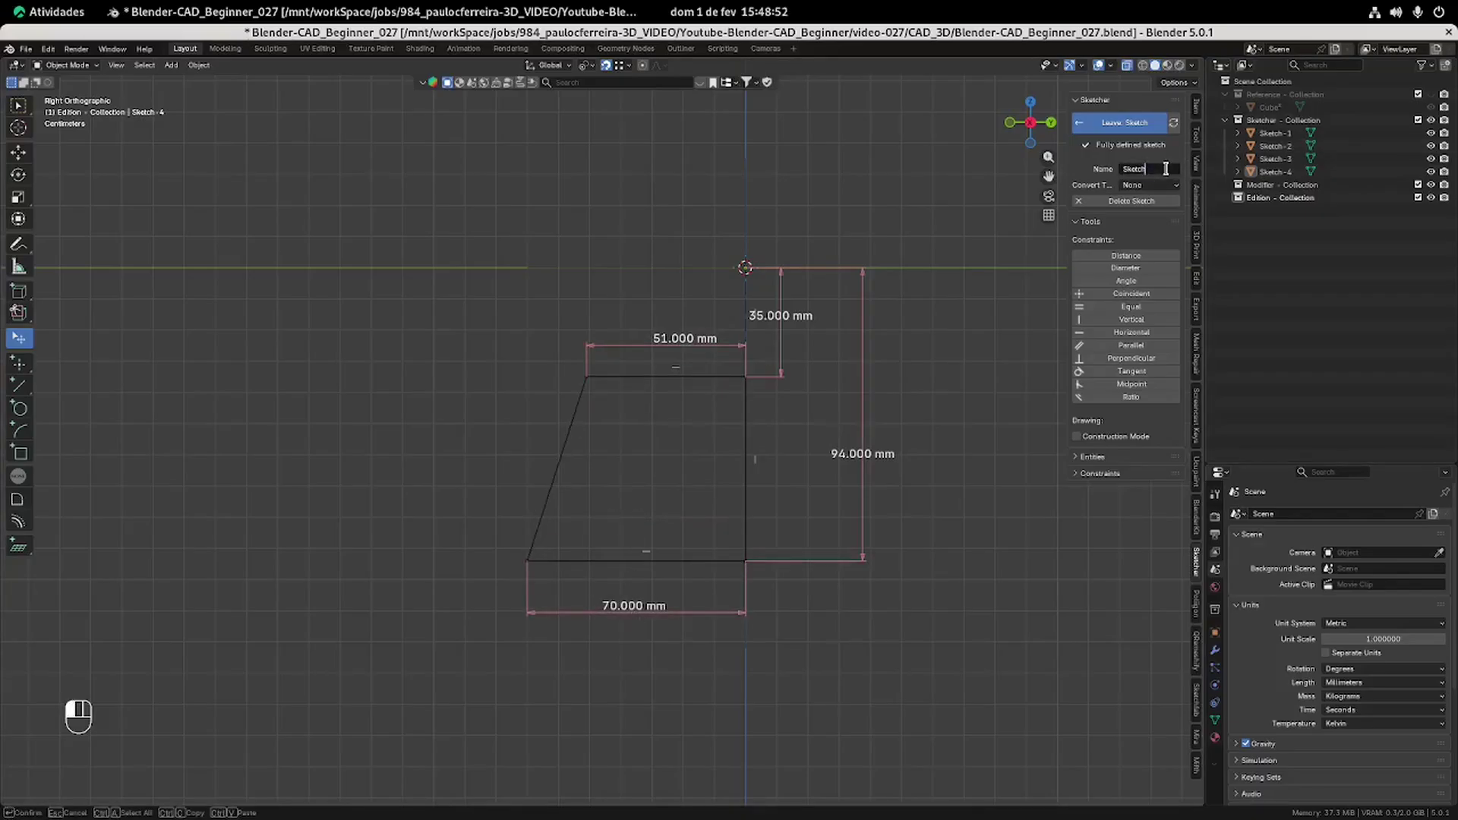
text(-5)
key(Return)
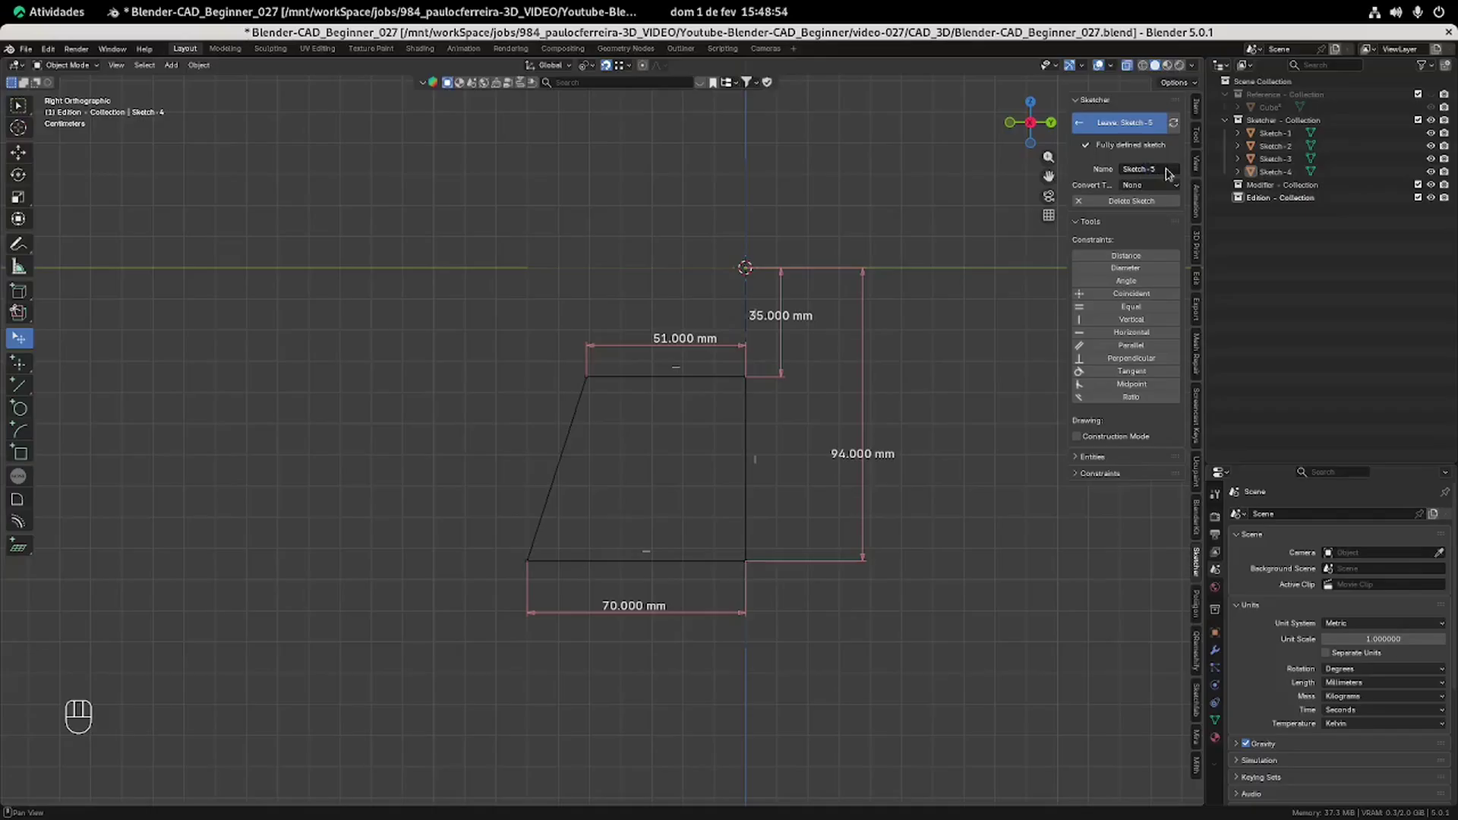
click(1151, 187)
click(1146, 227)
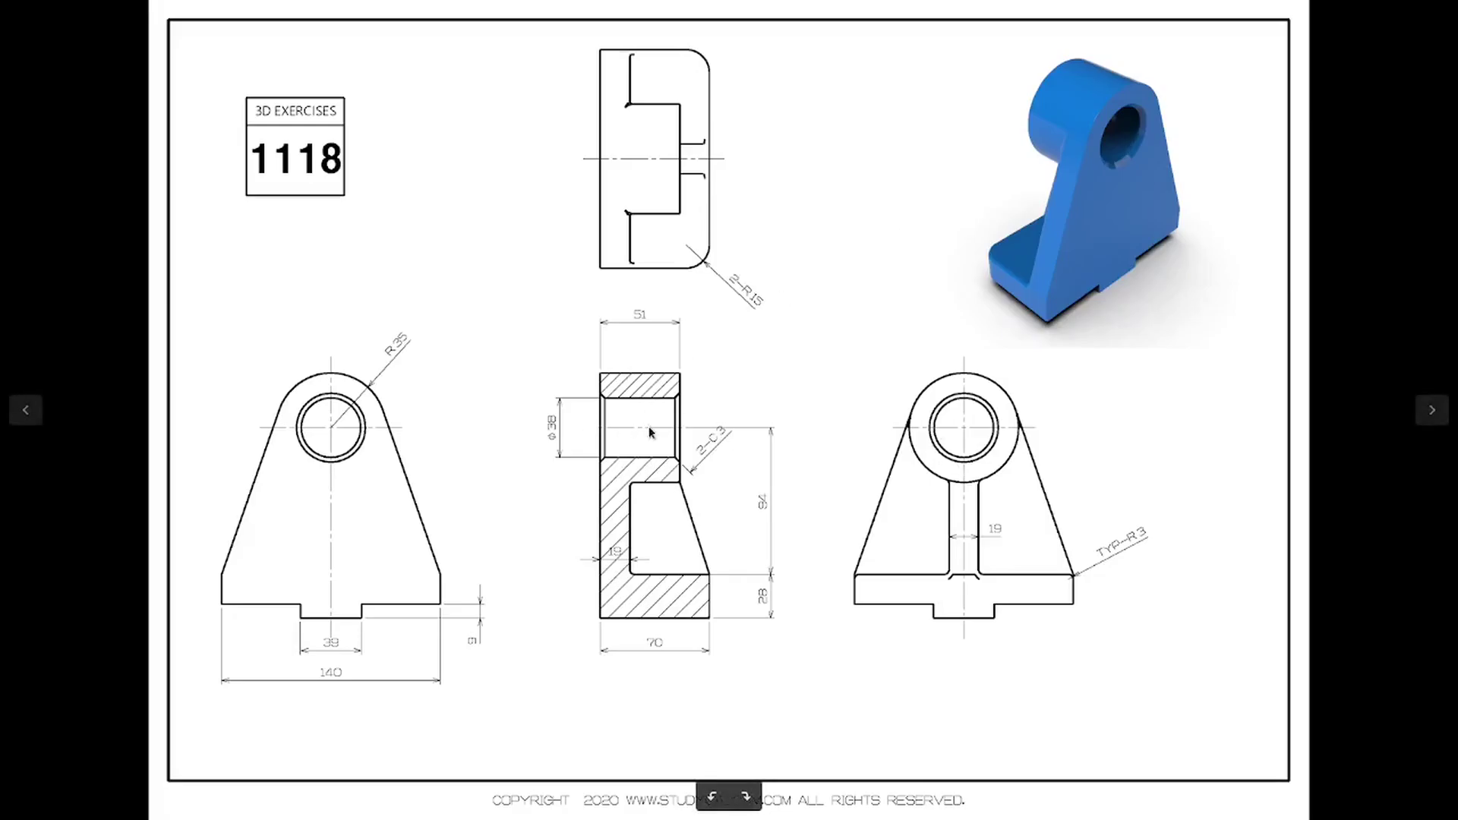
key(alt+Tab)
click(1130, 122)
drag(1262, 211, 1288, 135)
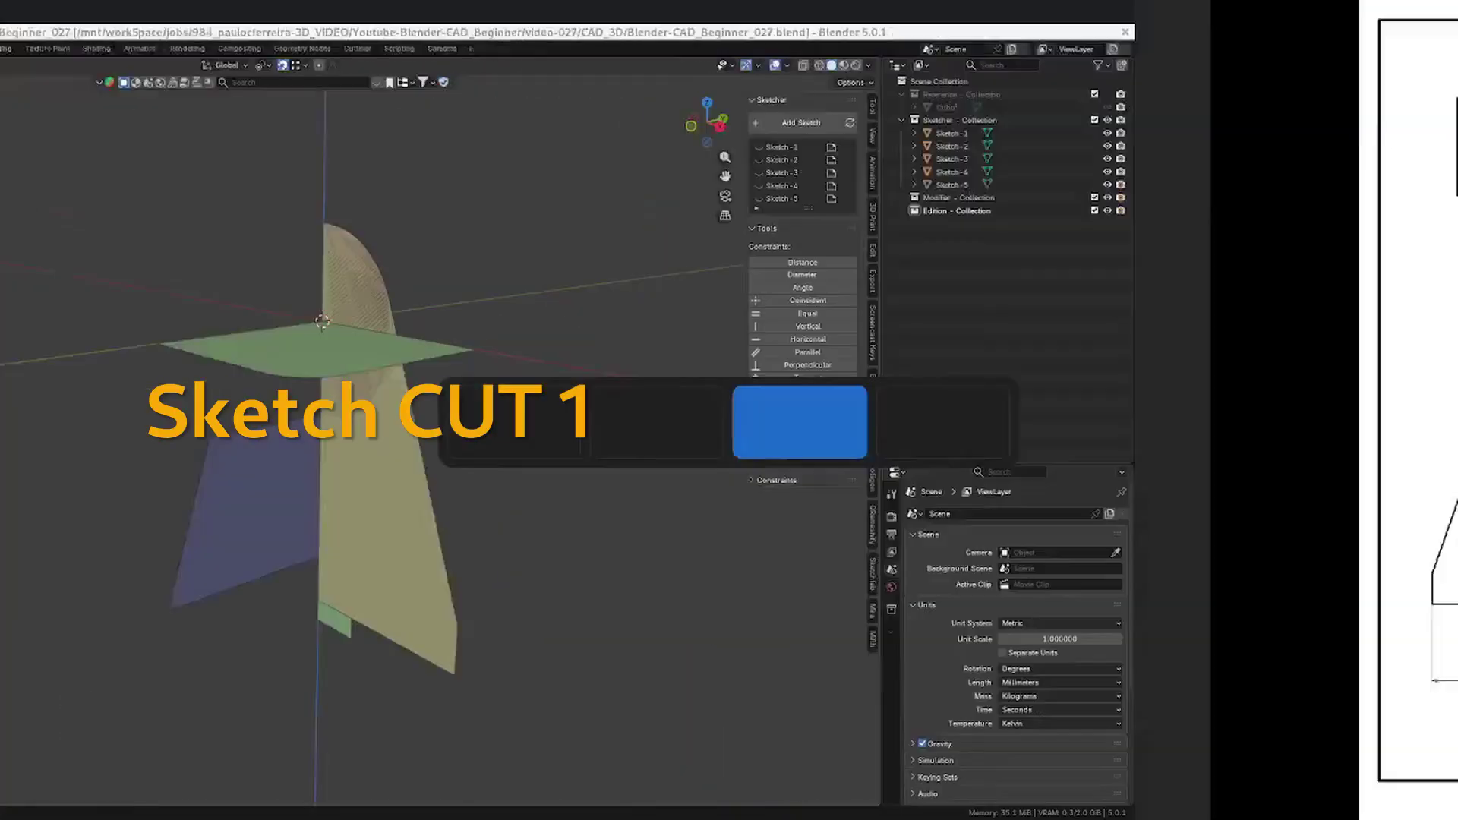
Check the bore section in the reference drawing, then start a new sketch on the YZ plane in the right view.
key(alt+Tab)
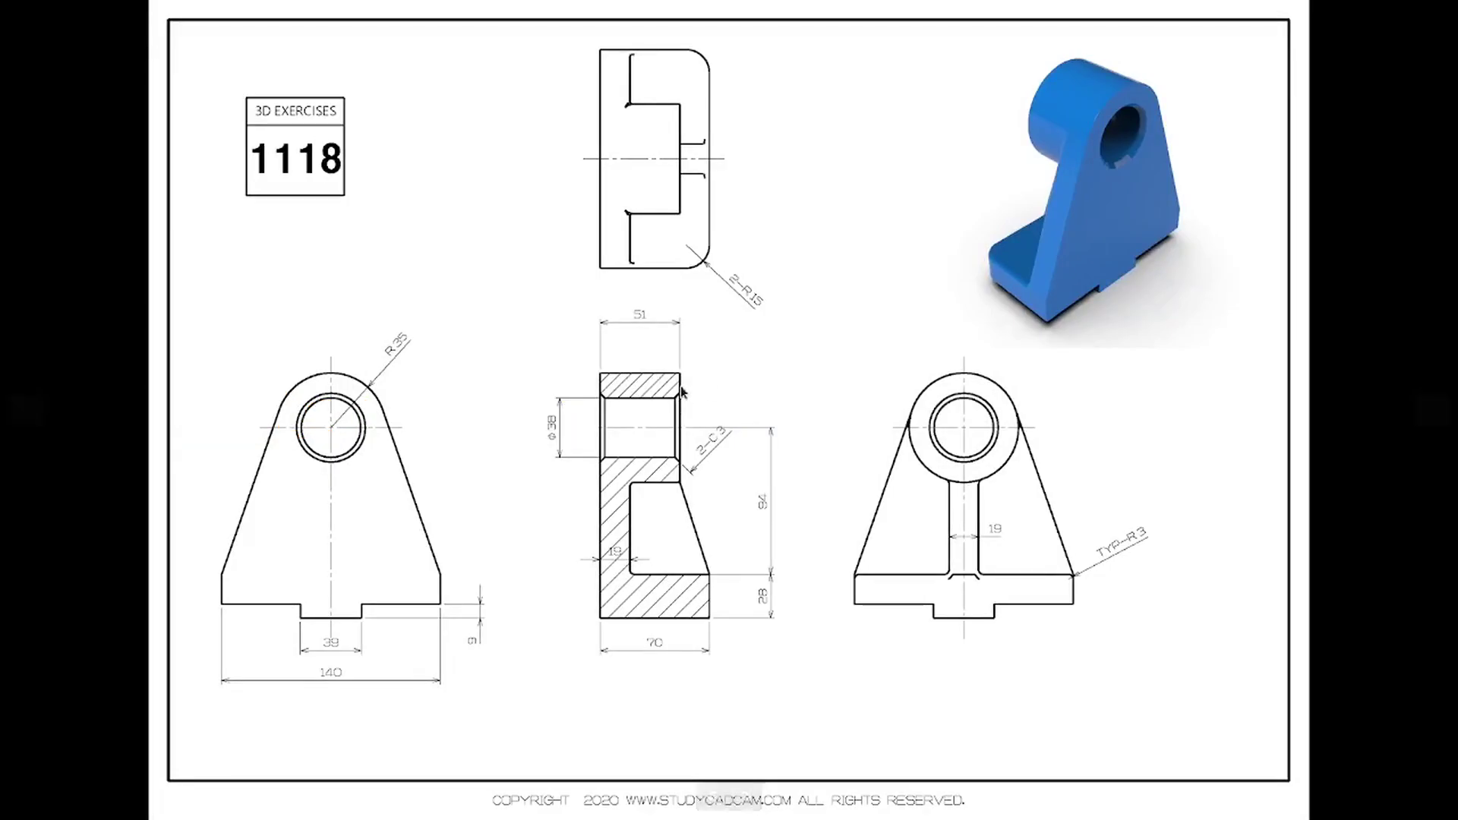
key(alt+Tab)
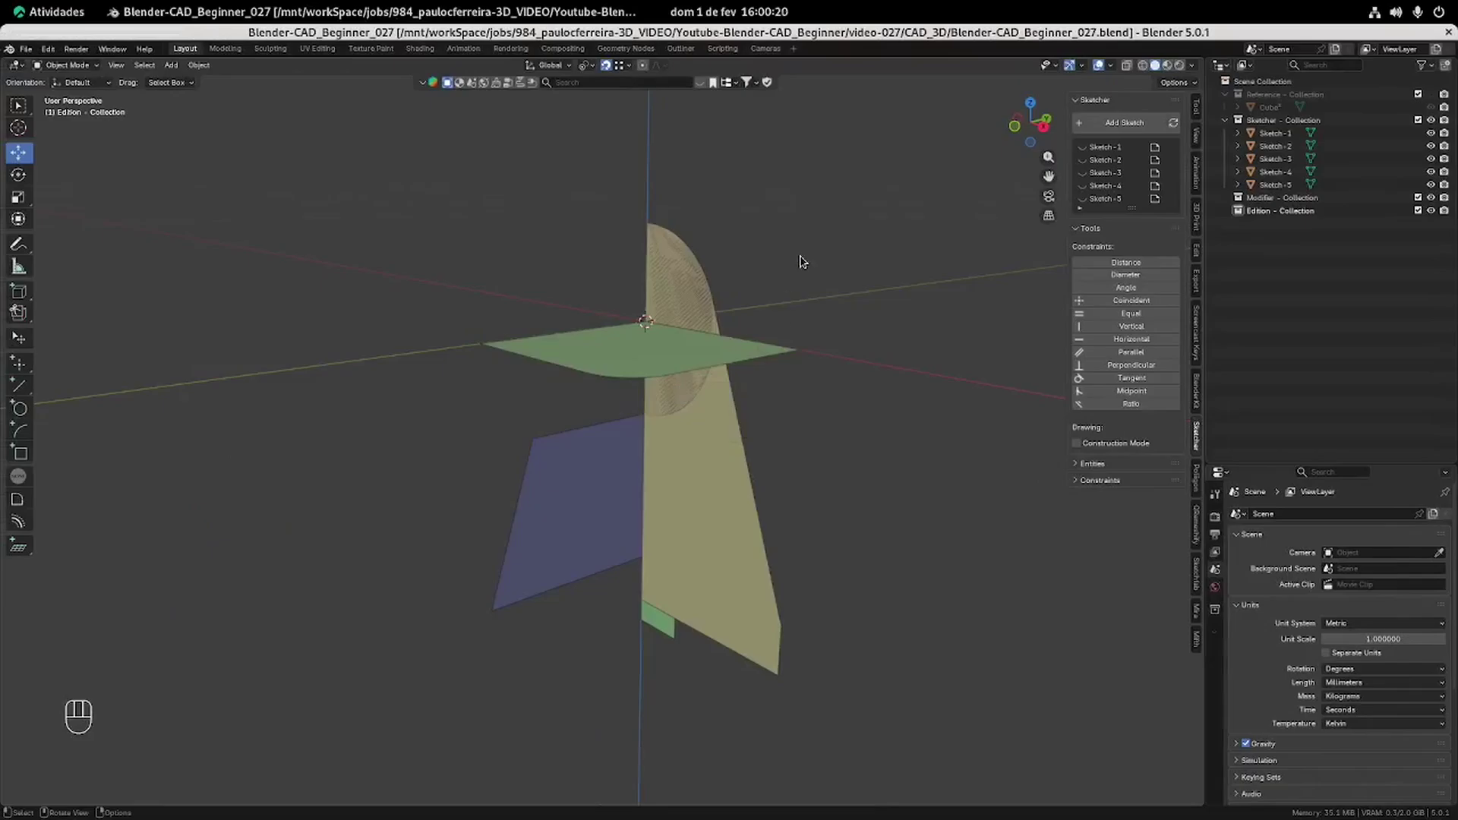
key(KP_3)
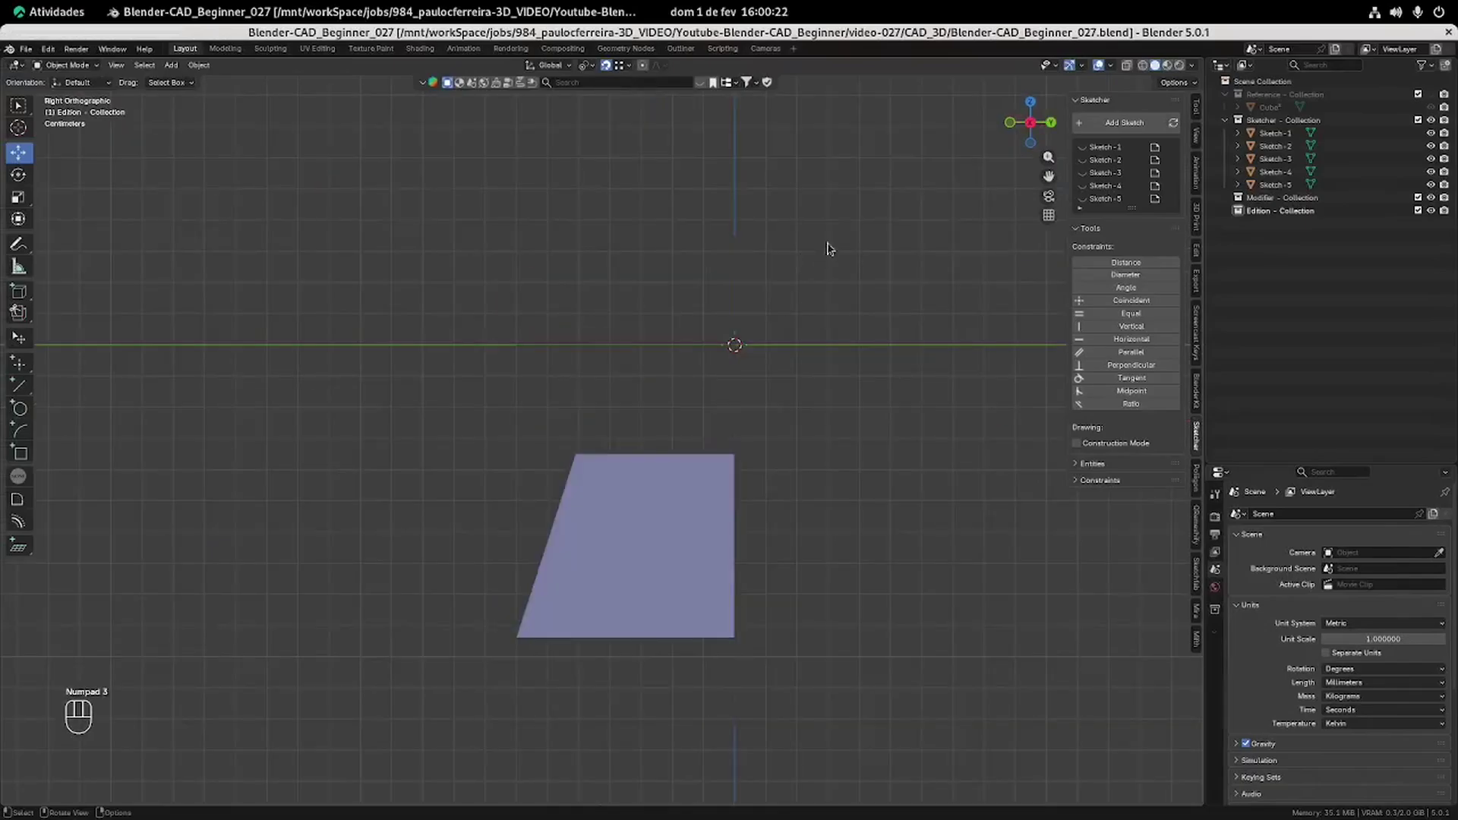
shift+middle_drag(828, 249, 761, 315)
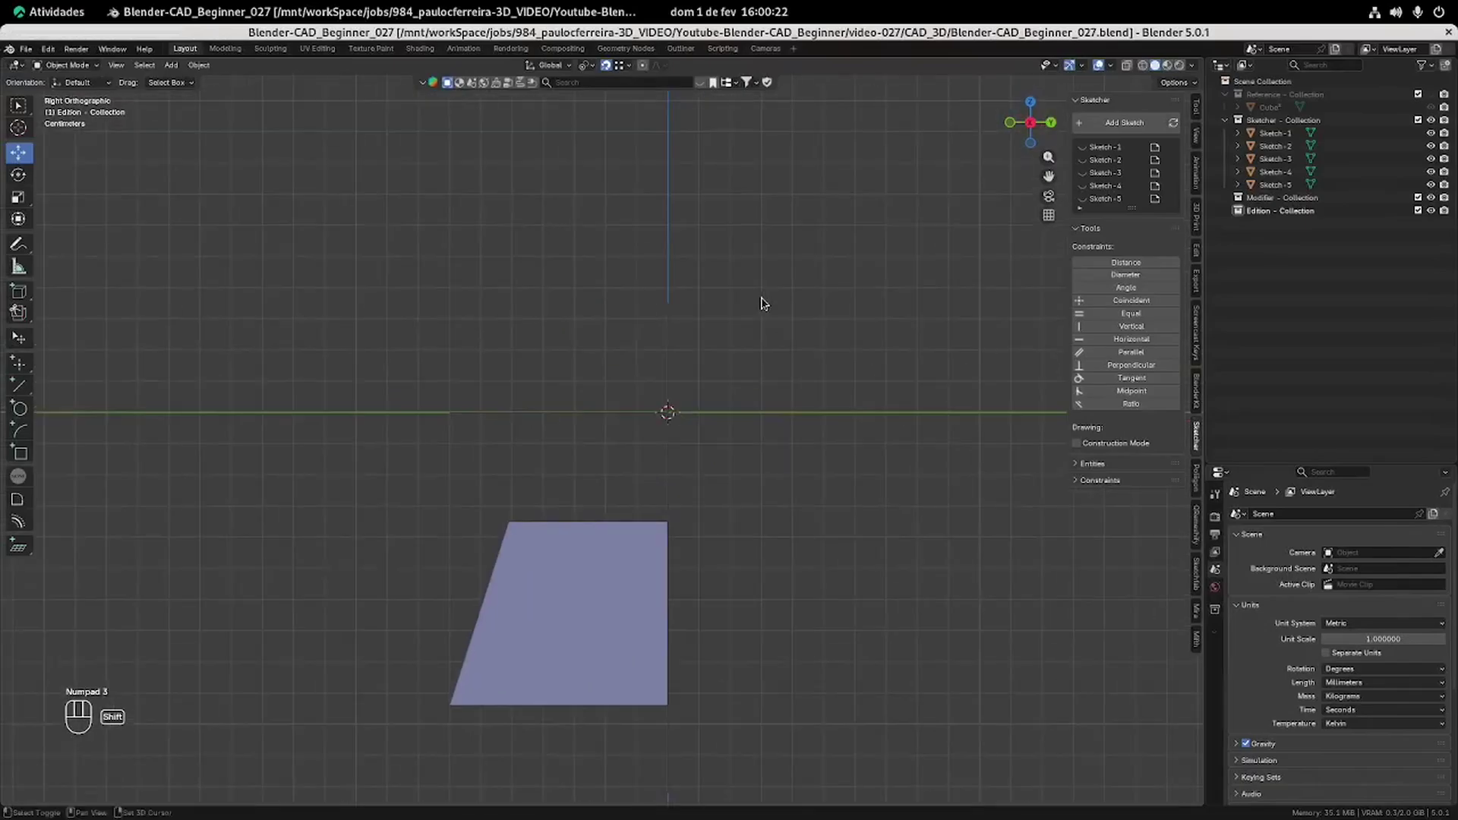
click(1115, 123)
click(600, 249)
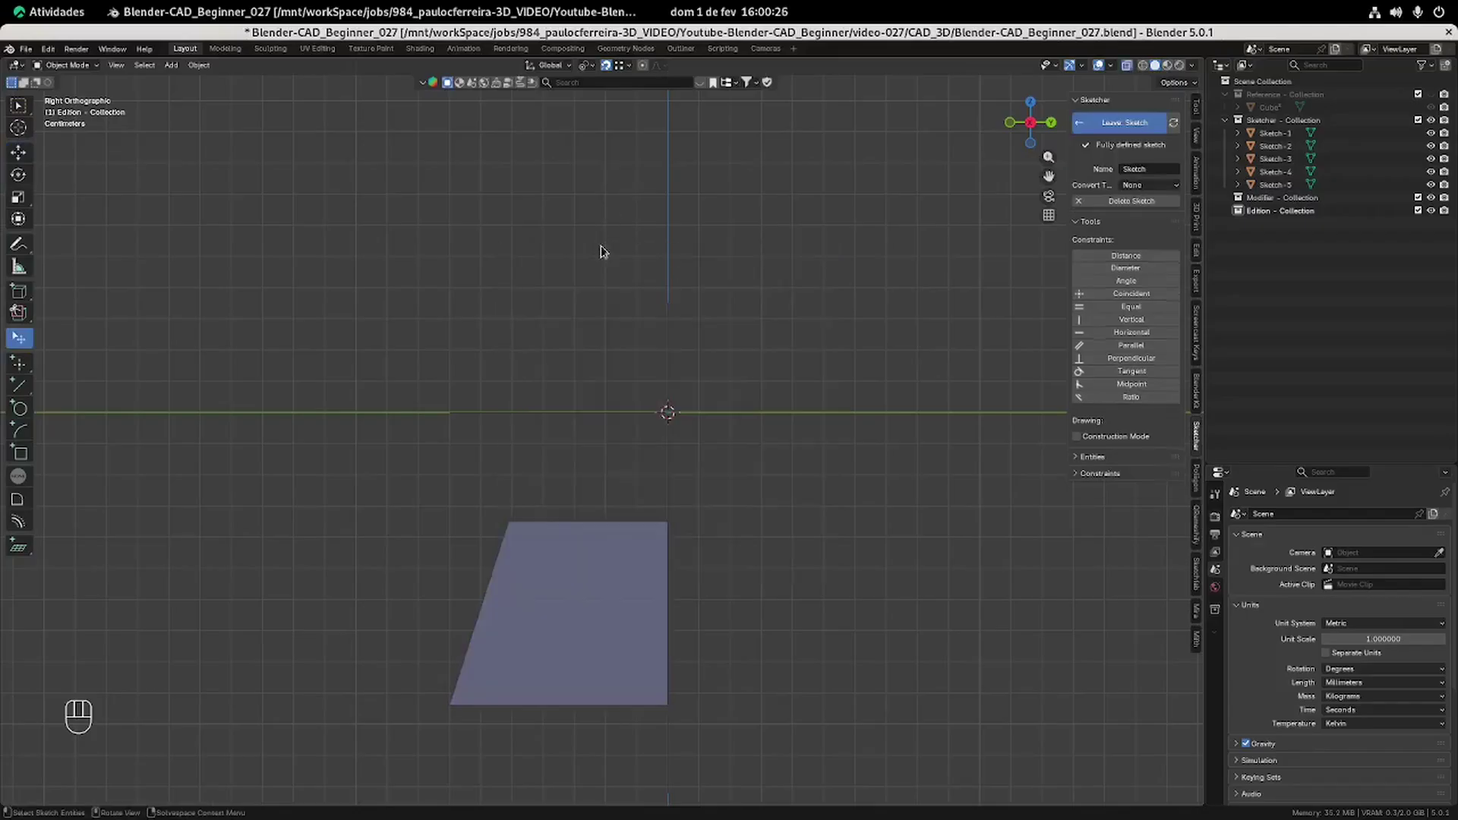
Draw a rectangle about 38 mm by 22 mm just beside the origin, with its lower edge near the Y axis.
scroll(591, 368, up, 2)
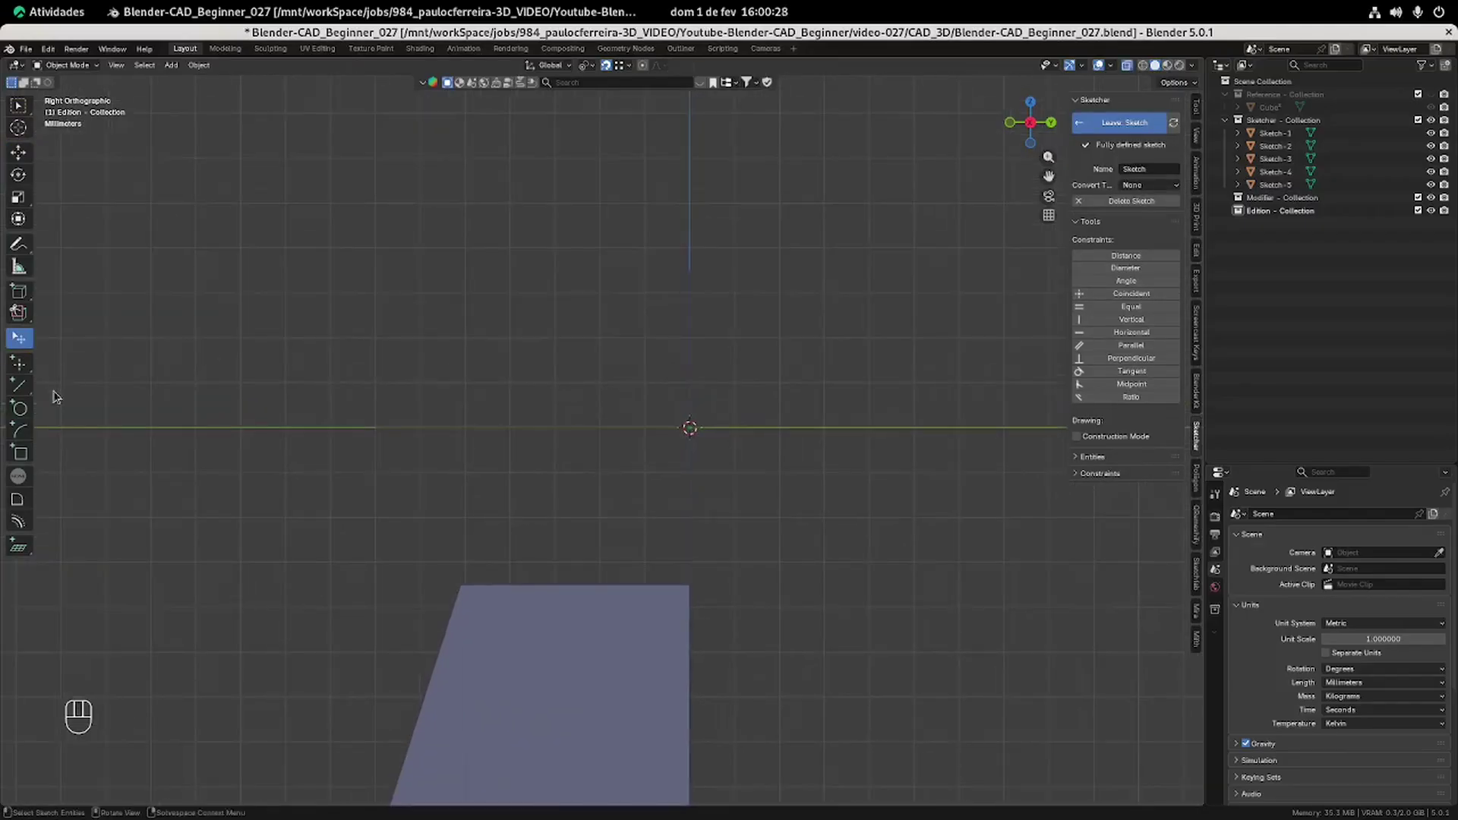
click(18, 454)
click(665, 429)
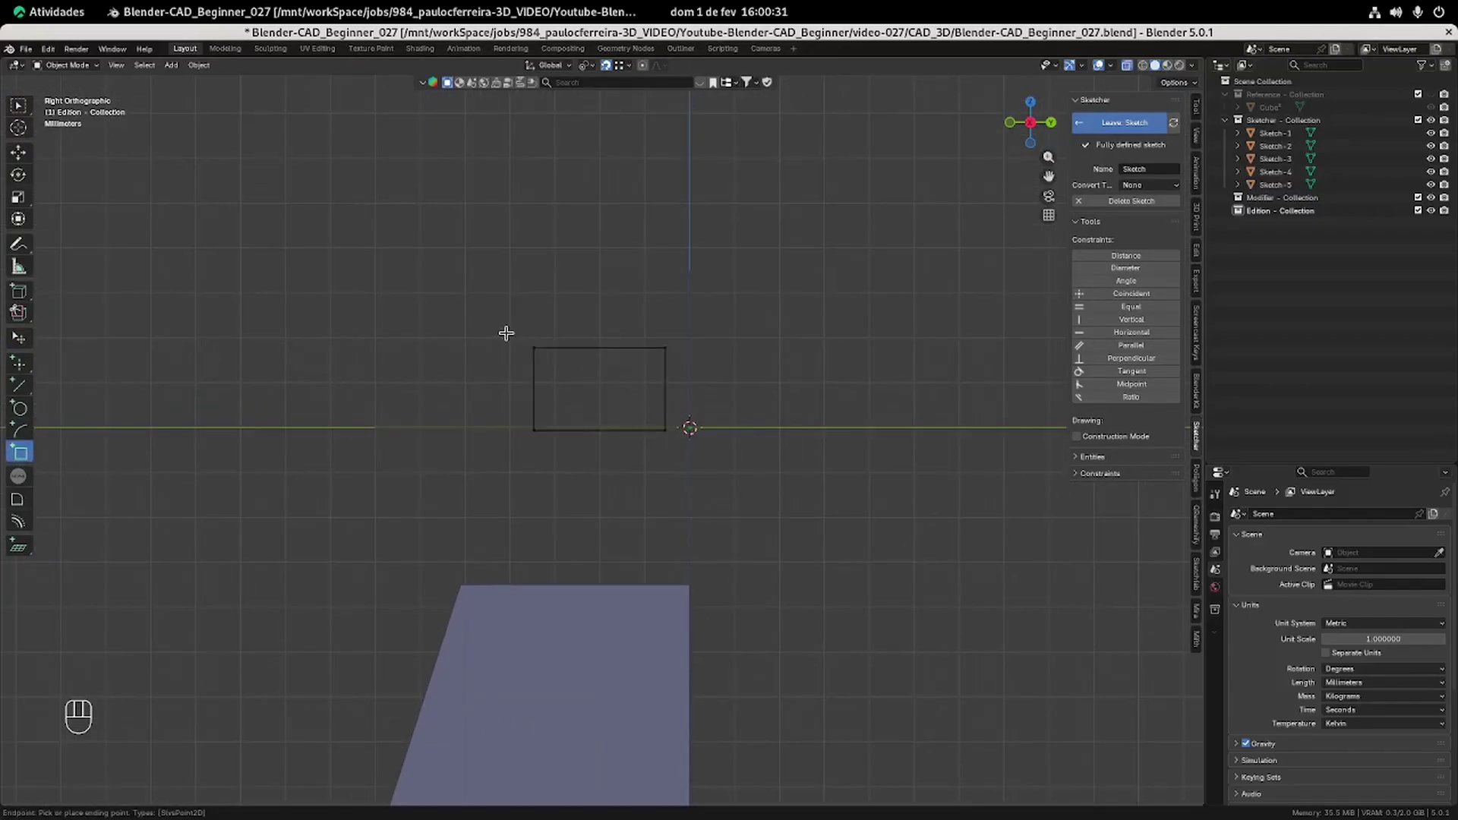
click(497, 334)
scroll(584, 390, up, 1)
key(Escape)
Connect the rectangle's nearest lower corner to the origin with a construction line and constrain it horizontal.
click(22, 387)
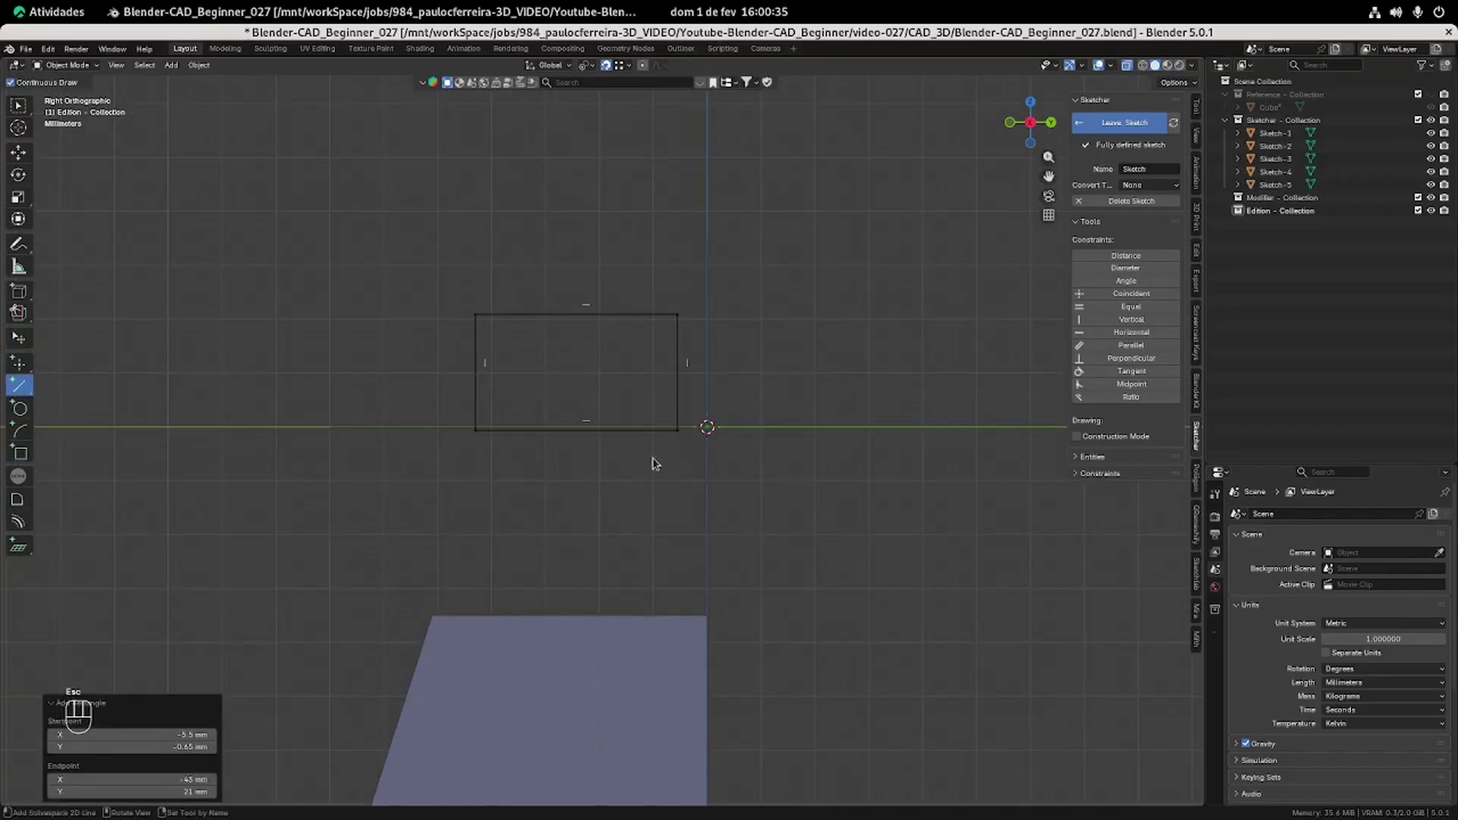
click(679, 432)
click(708, 428)
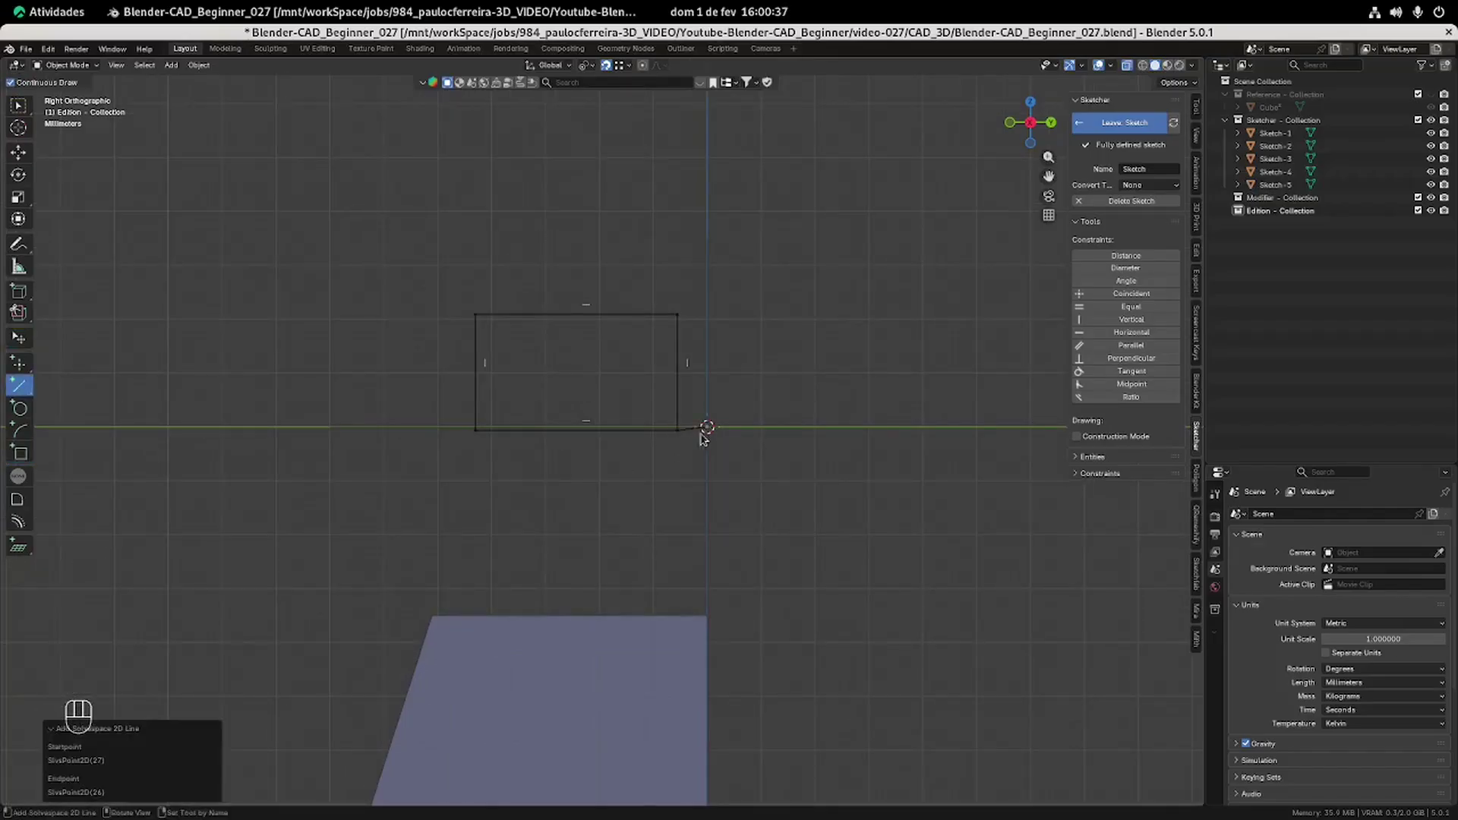
scroll(692, 440, up, 2)
key(Escape)
right_click(727, 436)
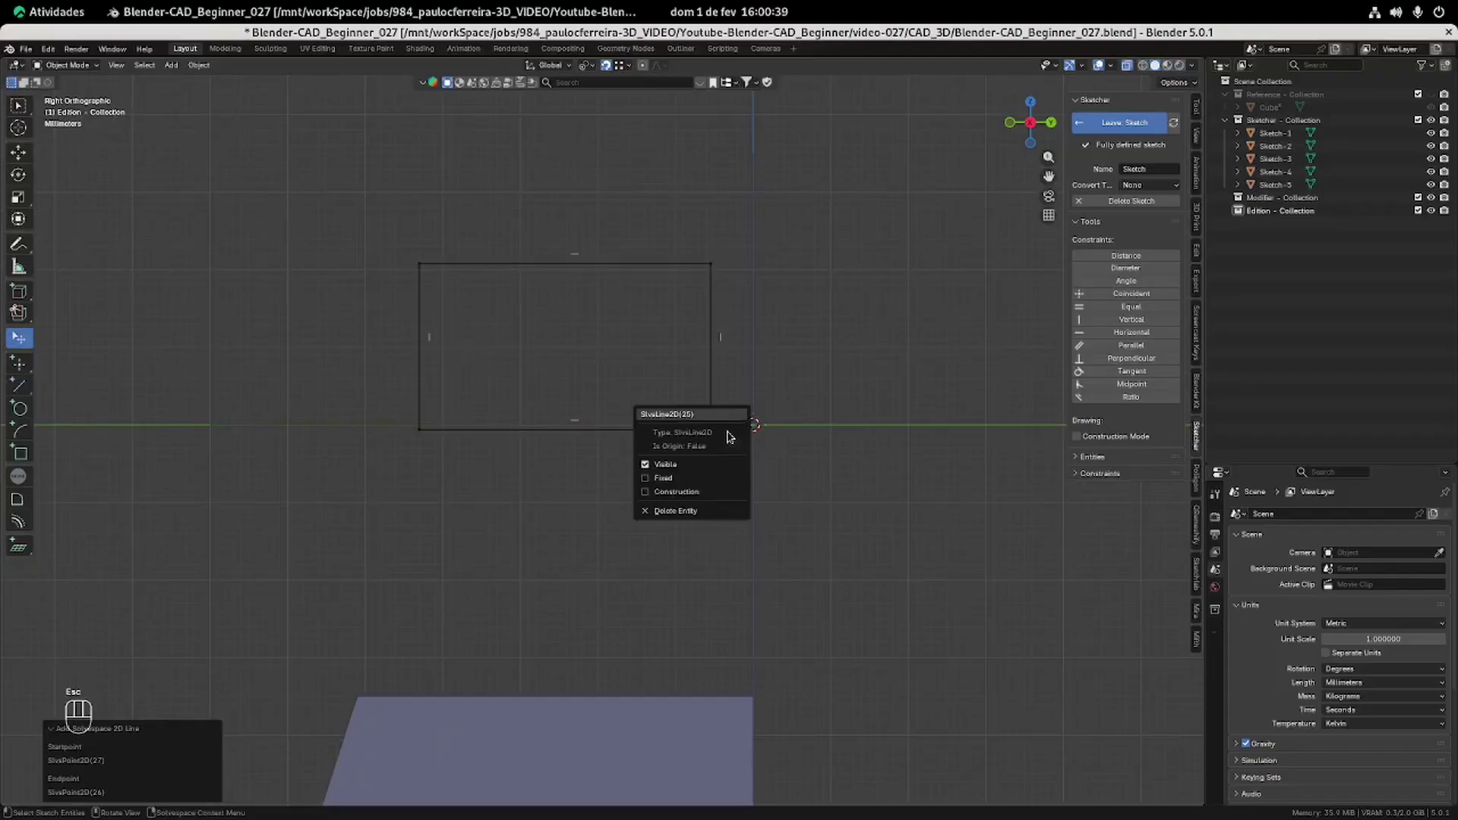
click(687, 499)
click(726, 430)
click(1158, 332)
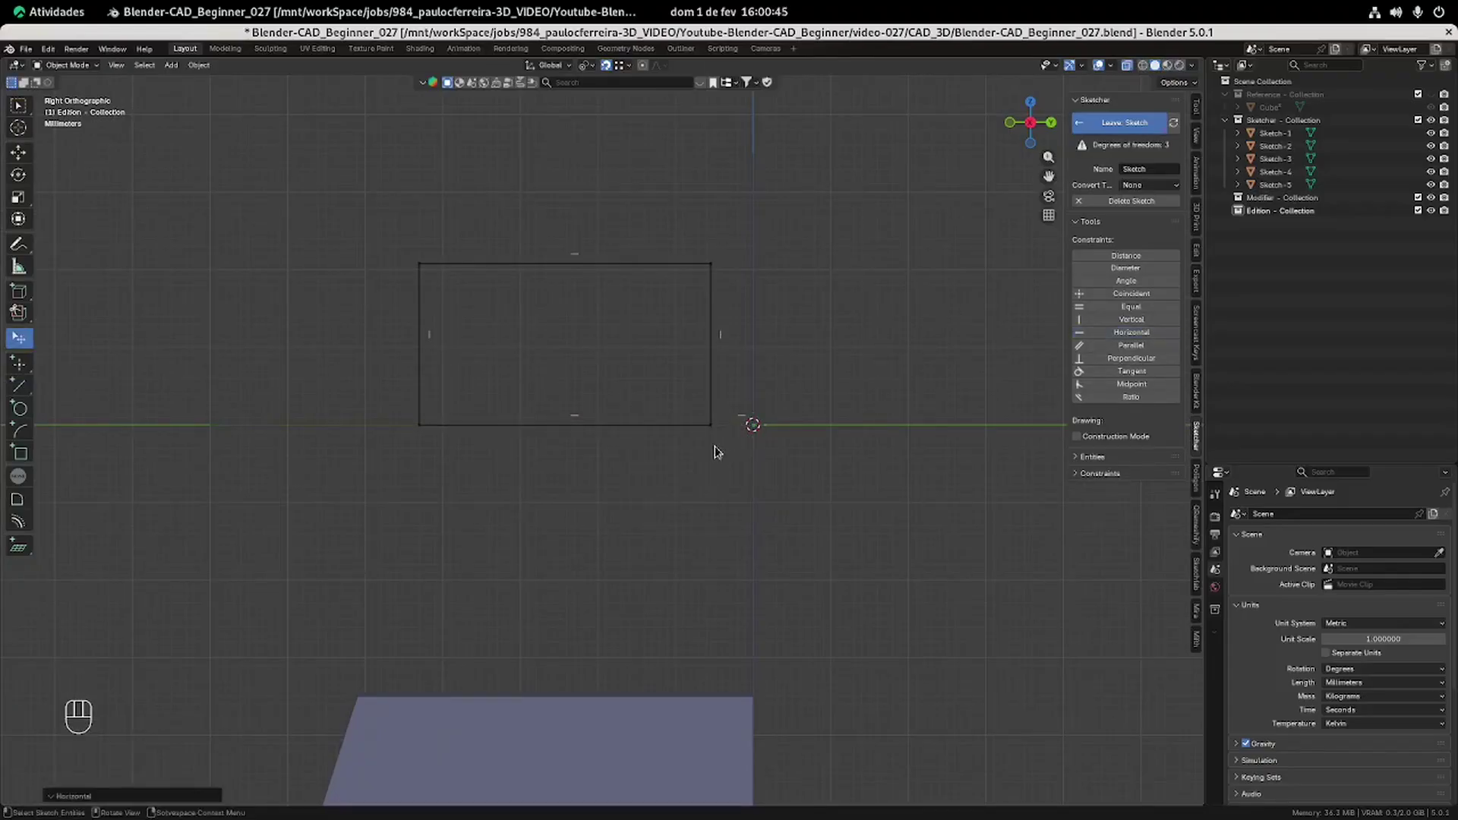
Dimension the rectangle's far vertical side as 38/2 mm and move the dimension away from the outline.
scroll(755, 329, down, 1)
shift+middle_drag(755, 329, 782, 365)
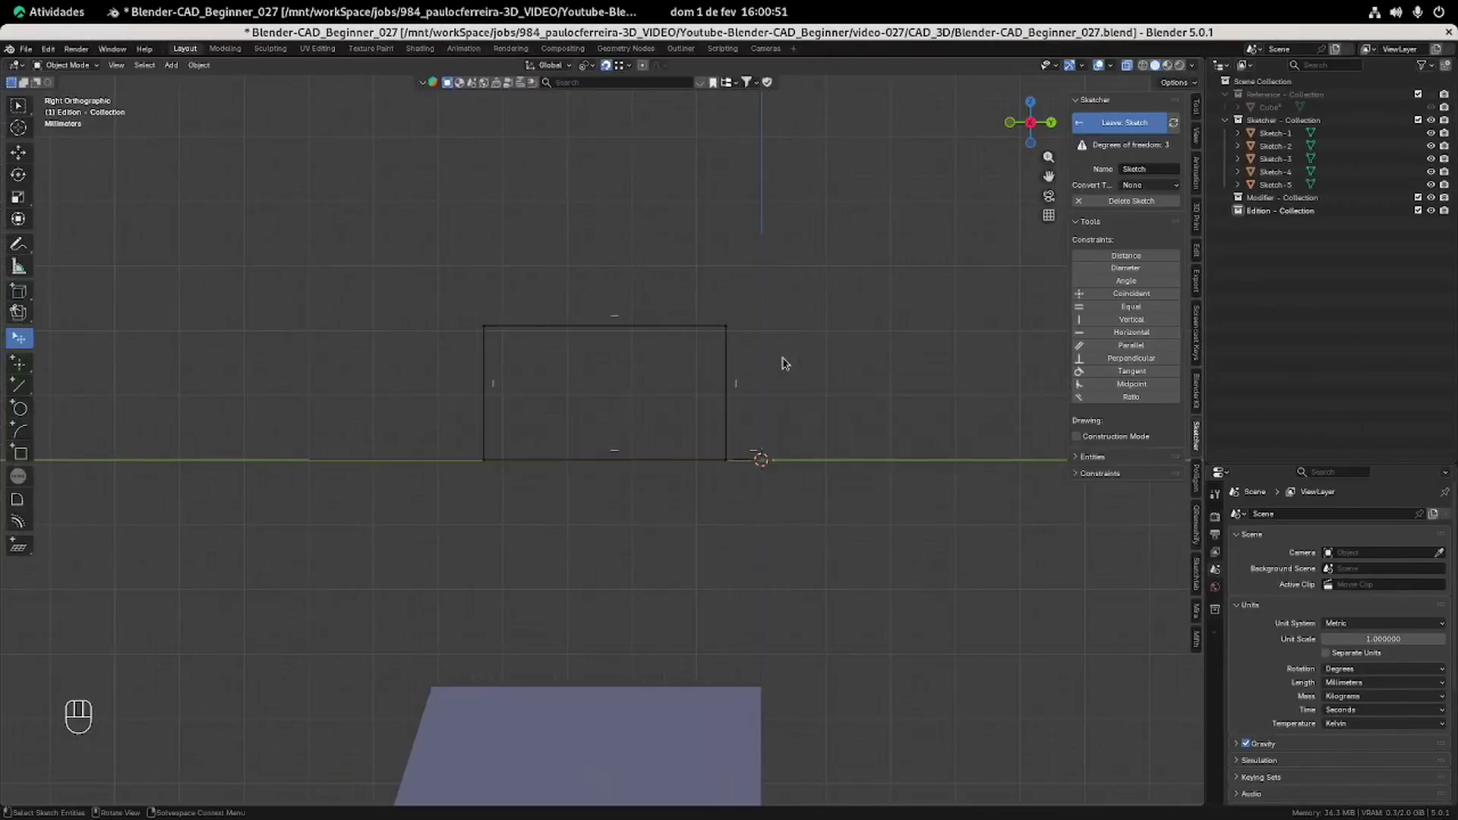
click(484, 395)
click(1128, 257)
click(450, 393)
click(436, 421)
text(38/2)
key(Return)
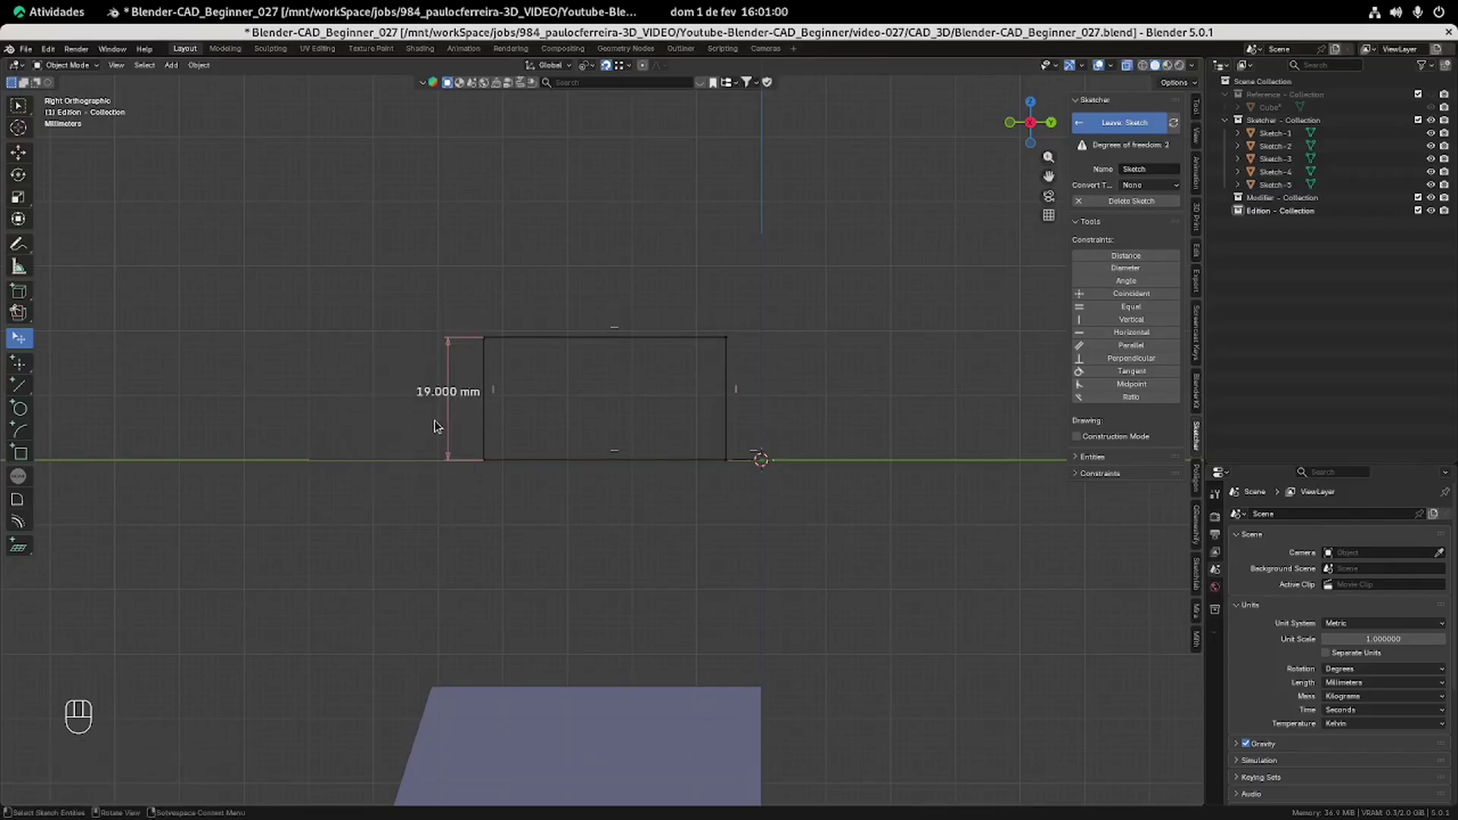
drag(448, 392, 397, 394)
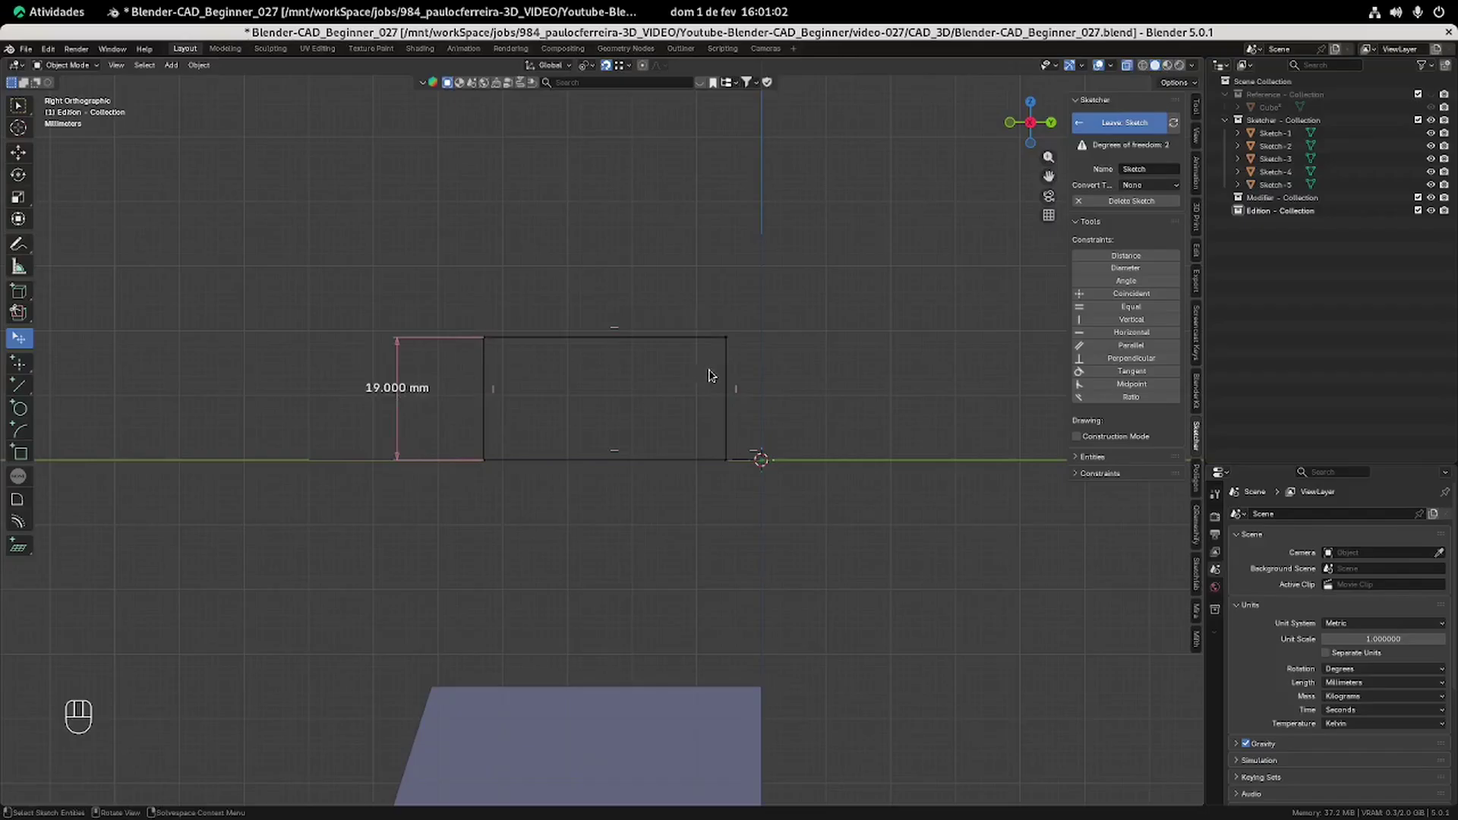
Make both vertical sides of the rectangle construction geometry.
click(727, 371)
click(485, 373)
right_click(485, 374)
click(459, 429)
right_click(730, 368)
click(730, 366)
Dimension the short construction line at the origin as 2 mm and move the dimension below the profile.
click(1129, 257)
click(745, 423)
click(730, 458)
text(2)
key(Return)
mouse_move(763, 421)
mouse_down()
mouse_move(788, 490)
mouse_move(815, 512)
mouse_up()
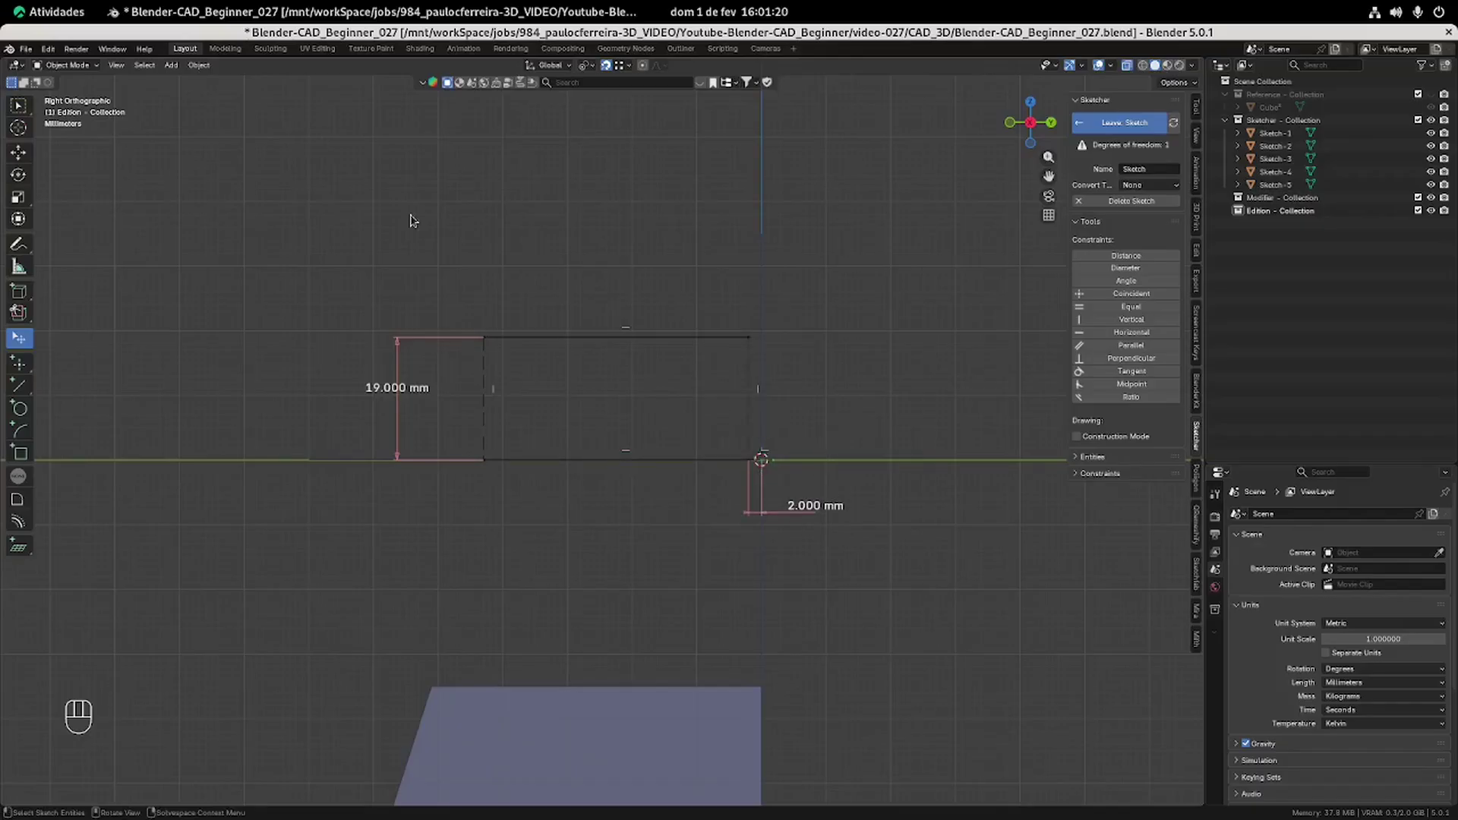
Draw an outward-flaring three-line outline at each end of the rectangle, running from its upper corner around to its lower corner.
click(20, 388)
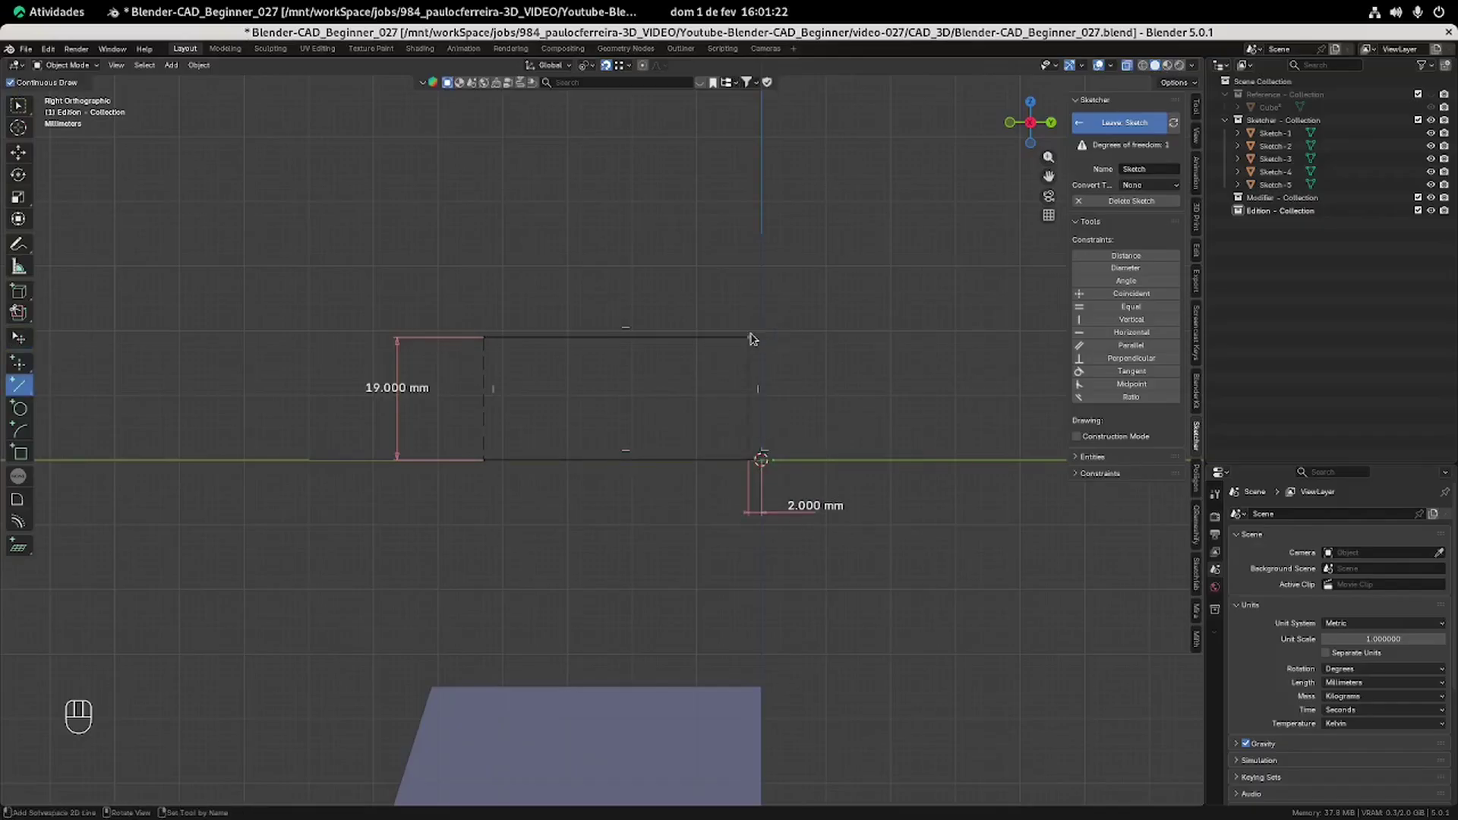
click(749, 341)
click(813, 460)
click(750, 460)
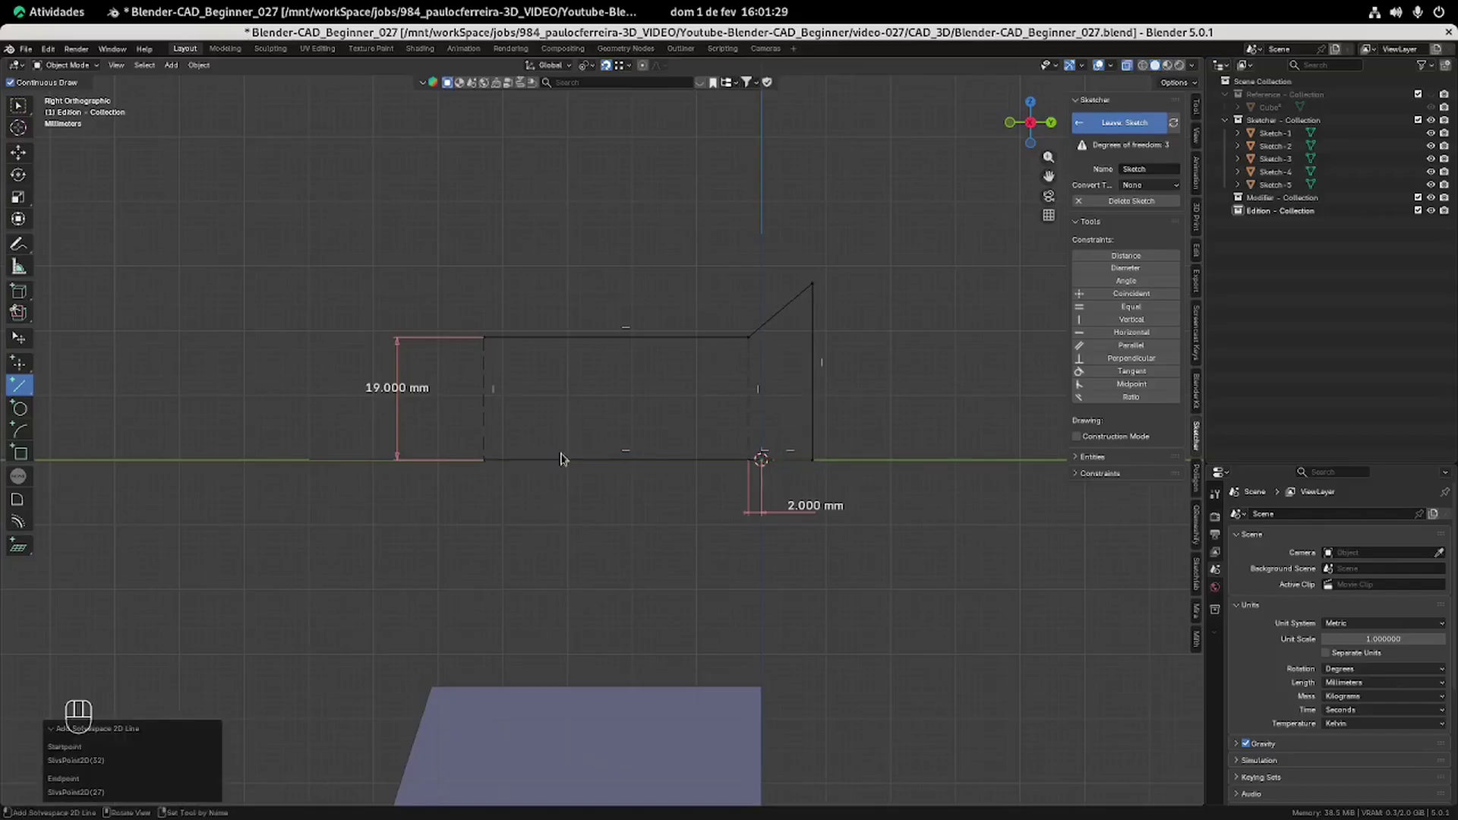
click(483, 339)
click(444, 288)
click(445, 461)
key(Escape)
Constrain the bottom segments of the two flared ends to equal length.
scroll(538, 414, up, 3)
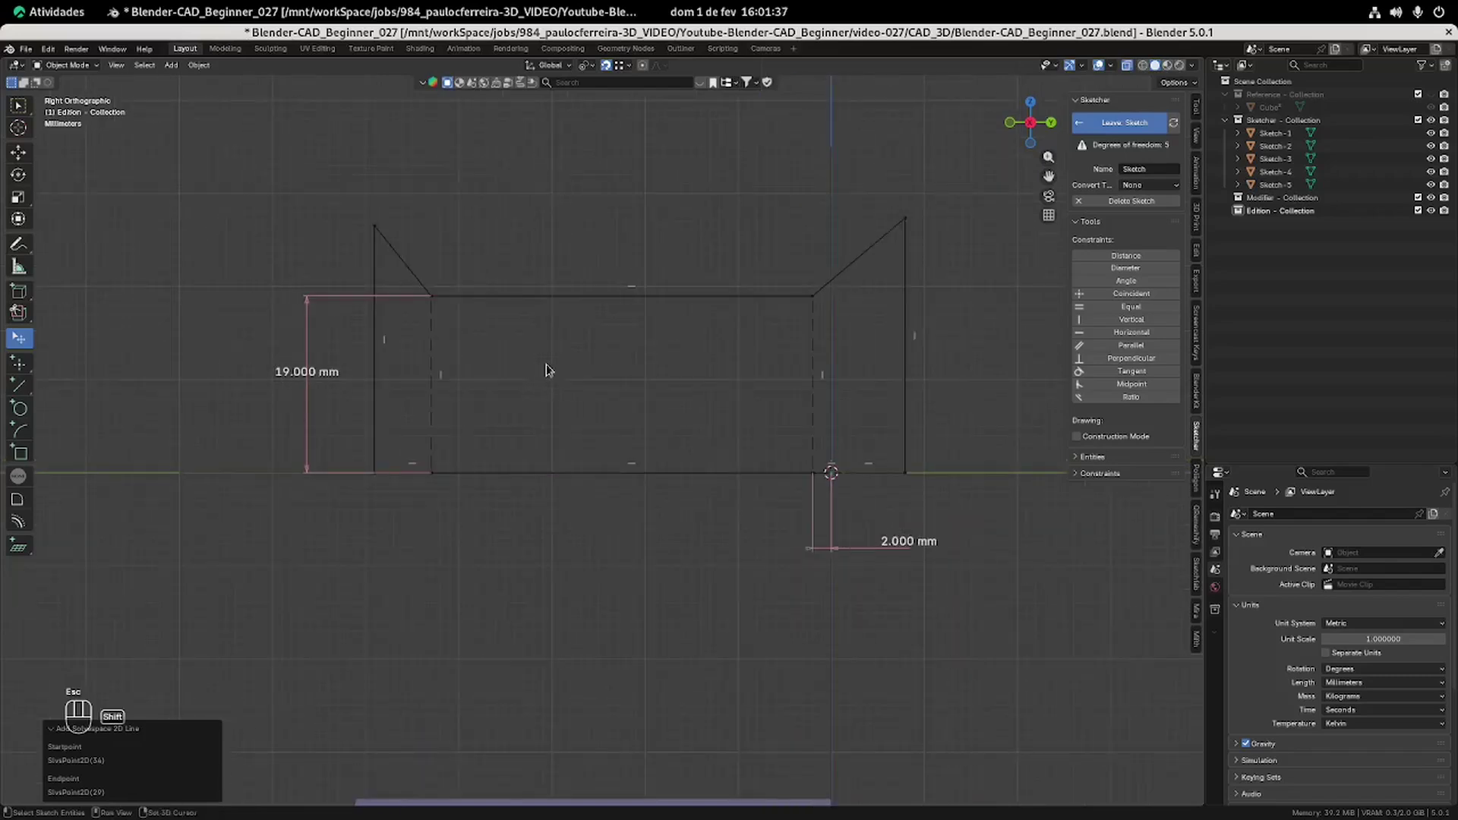
shift+click(890, 469)
click(1146, 307)
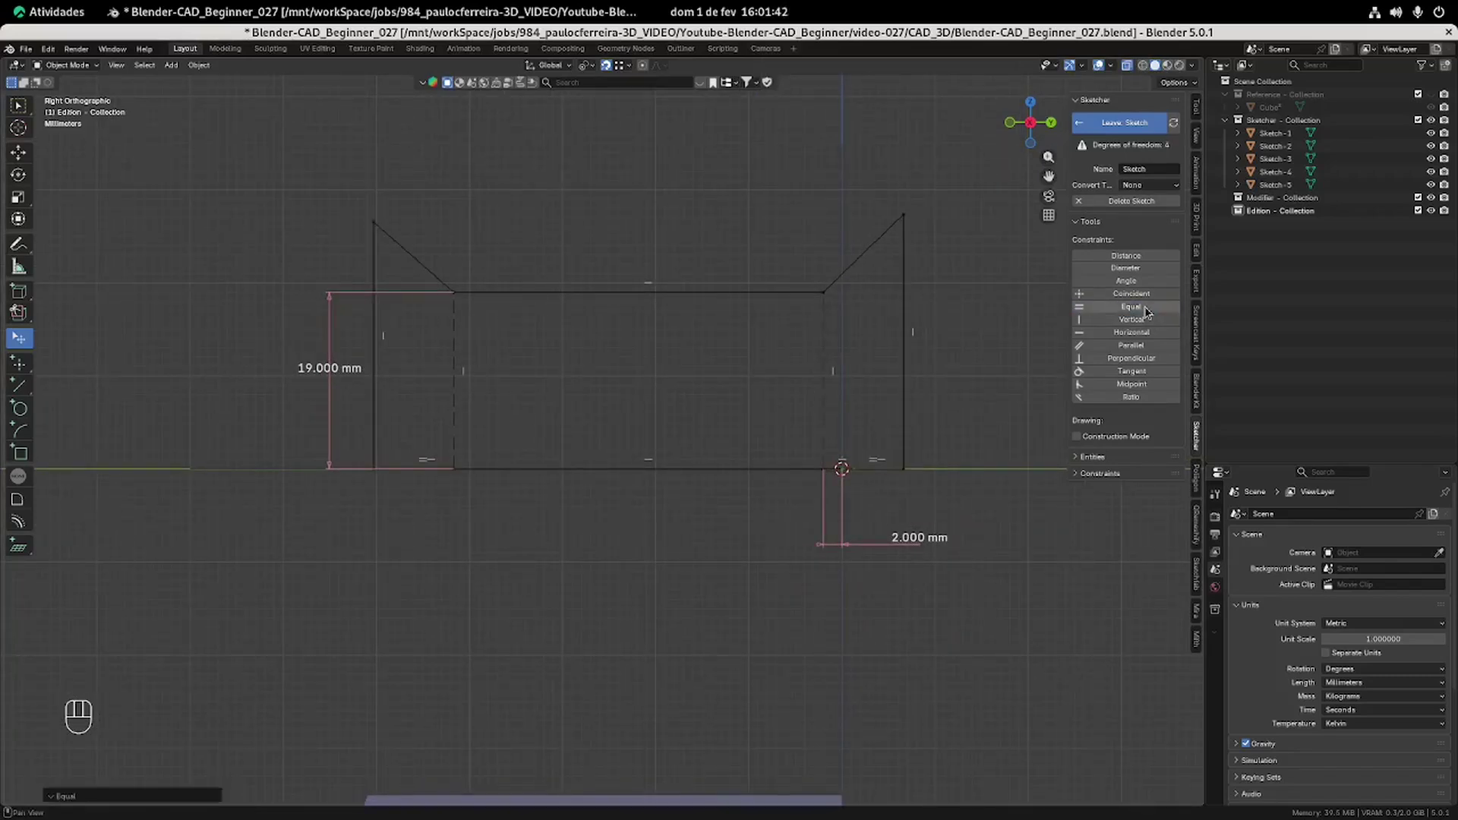
Dimension the bottom segment of the flared end at the origin as 5 mm.
click(1129, 259)
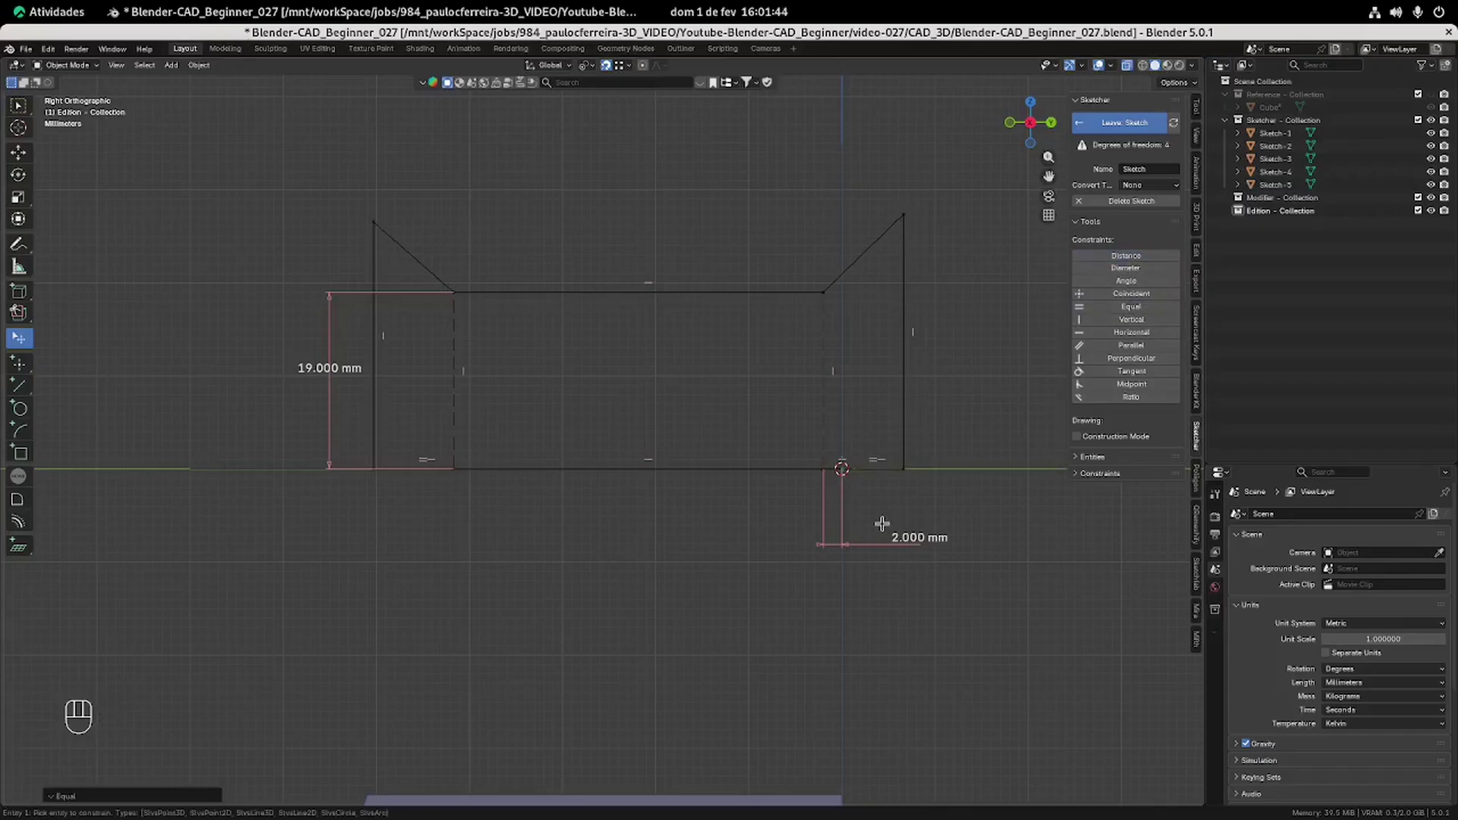
click(869, 470)
click(869, 504)
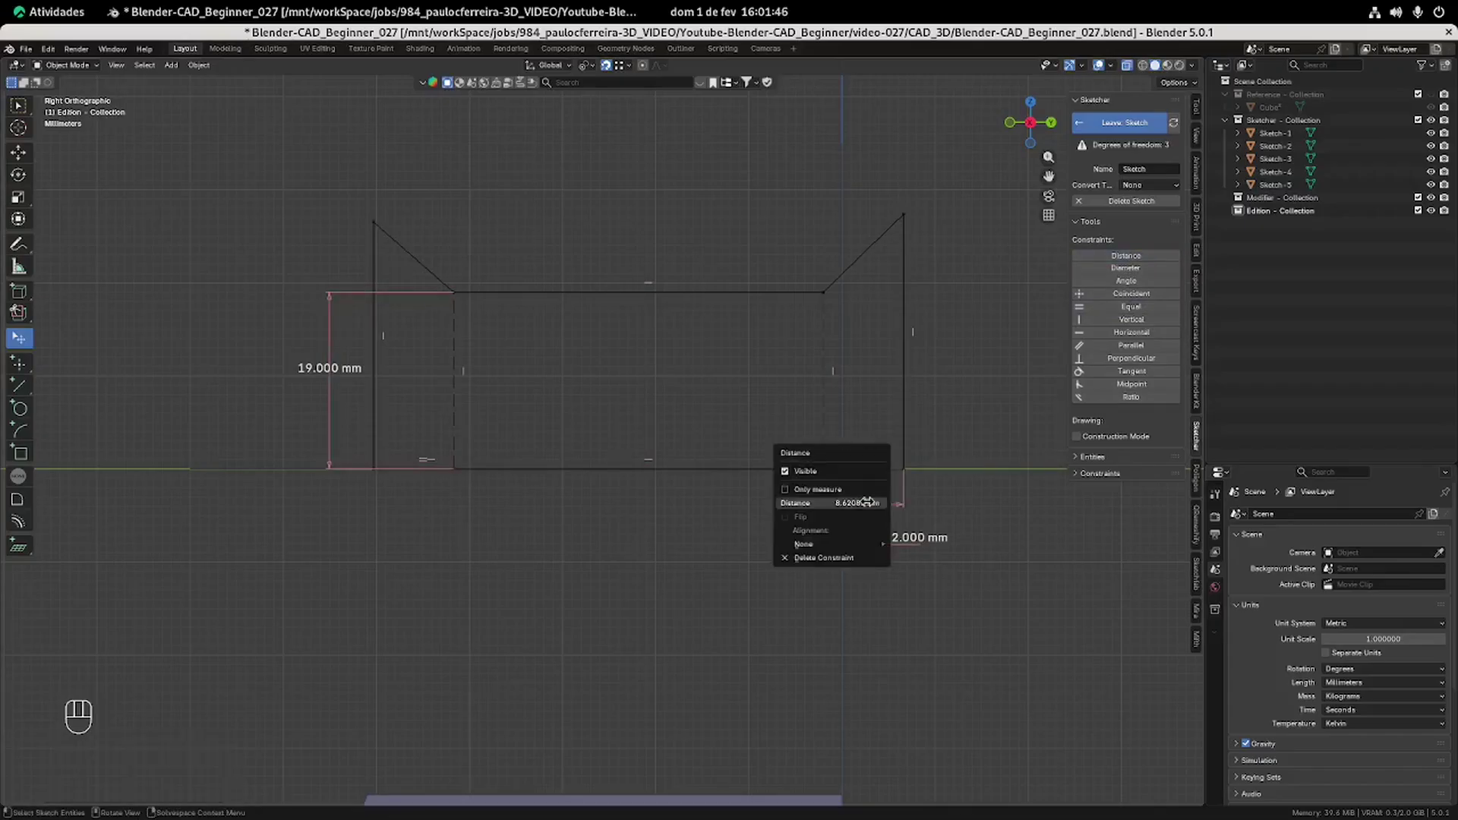
click(845, 501)
text(5)
key(Return)
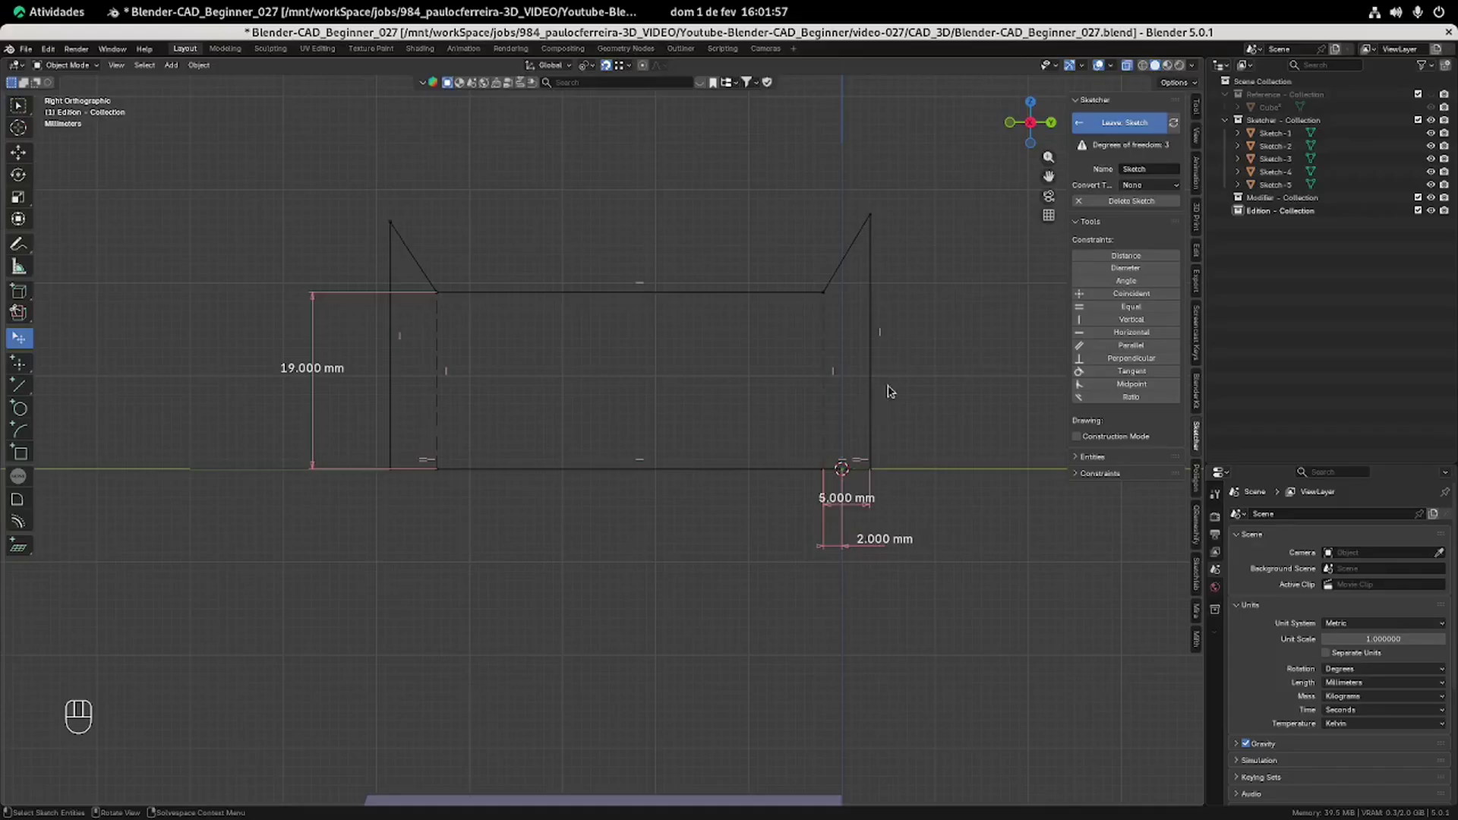
Dimension the rectangle's lower edge as 51-4 mm.
click(1117, 257)
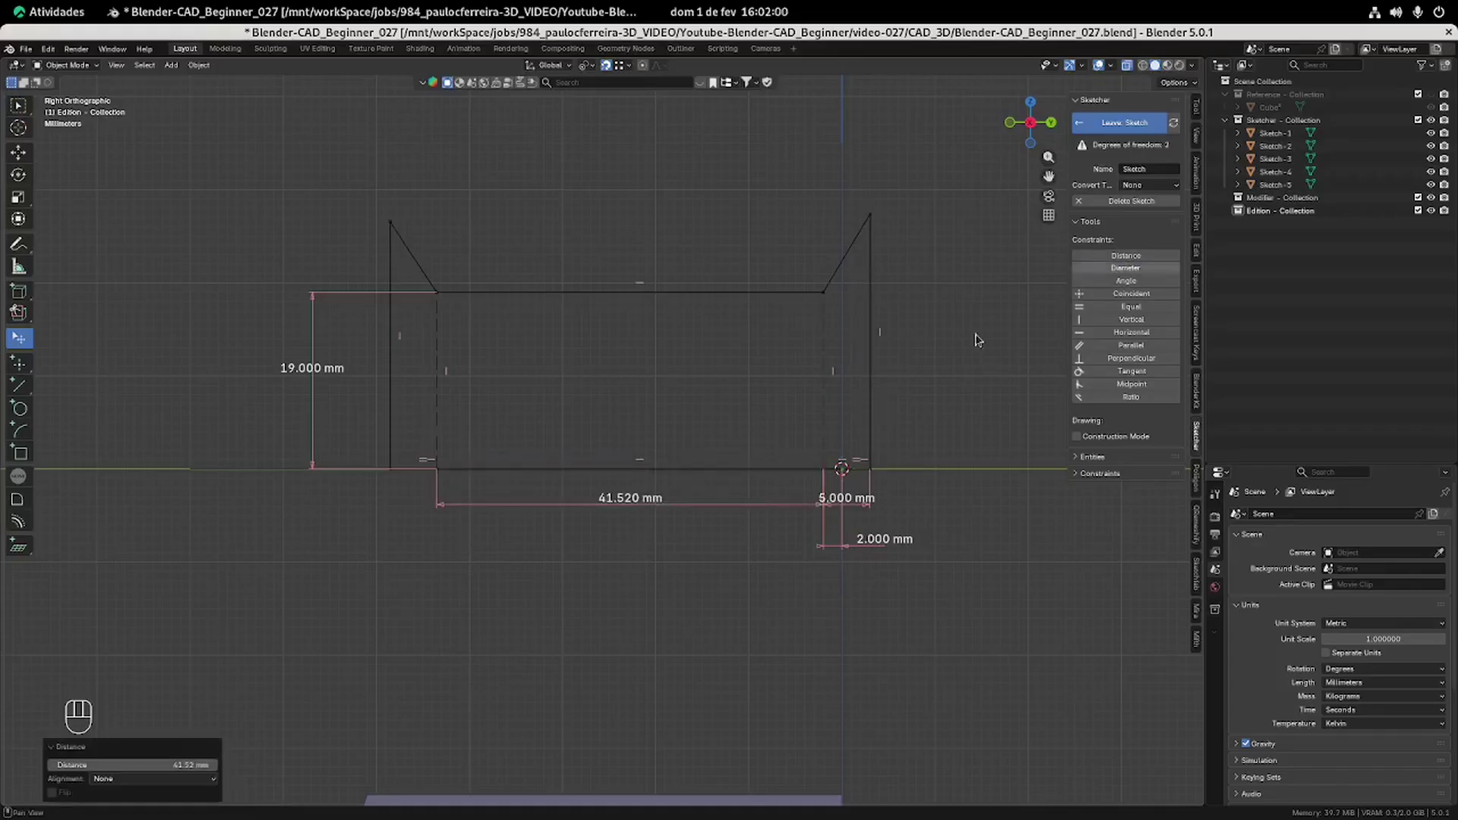
click(632, 499)
click(632, 502)
text(5)
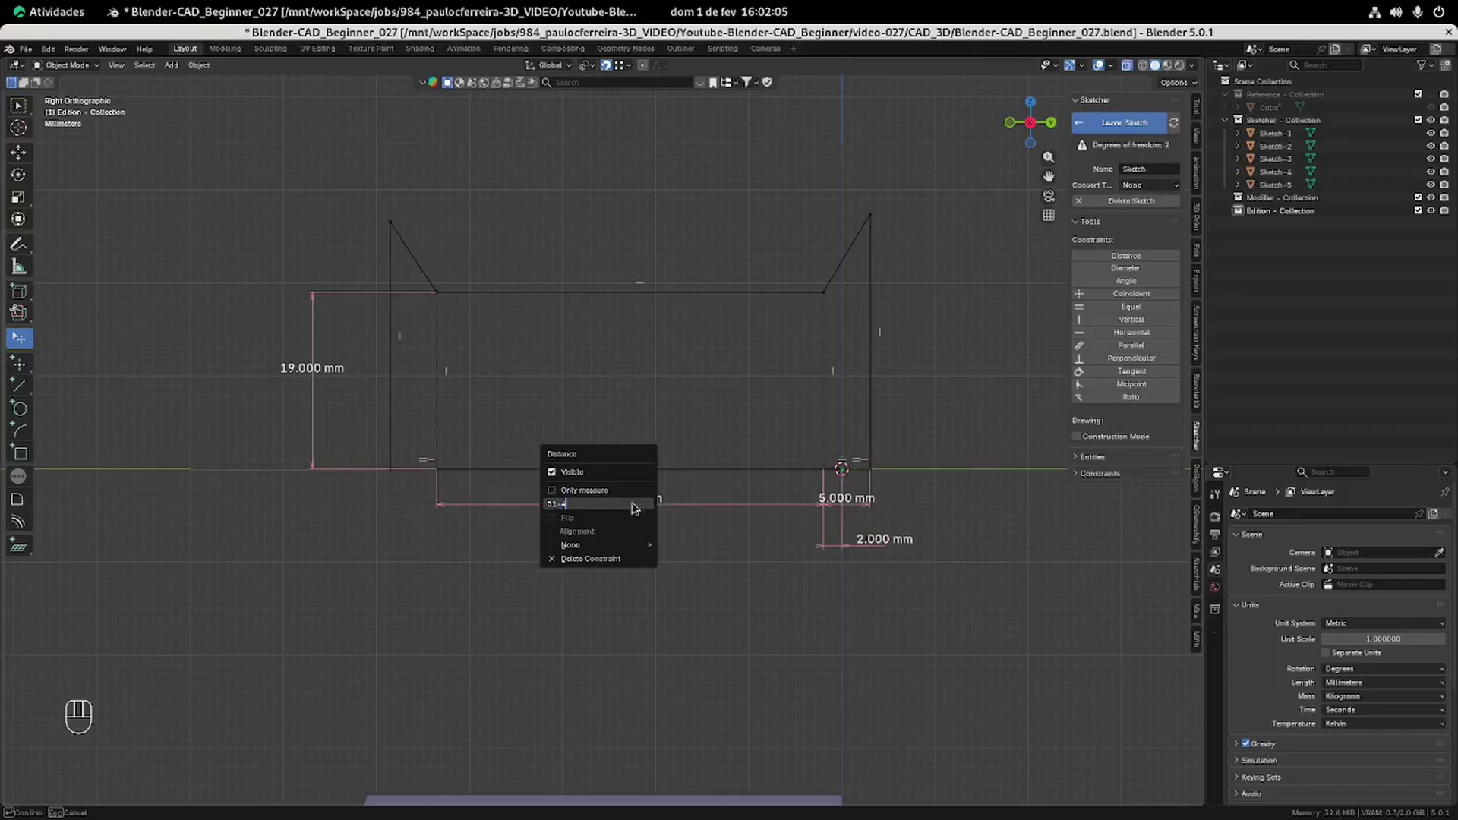
text(1-4)
key(Return)
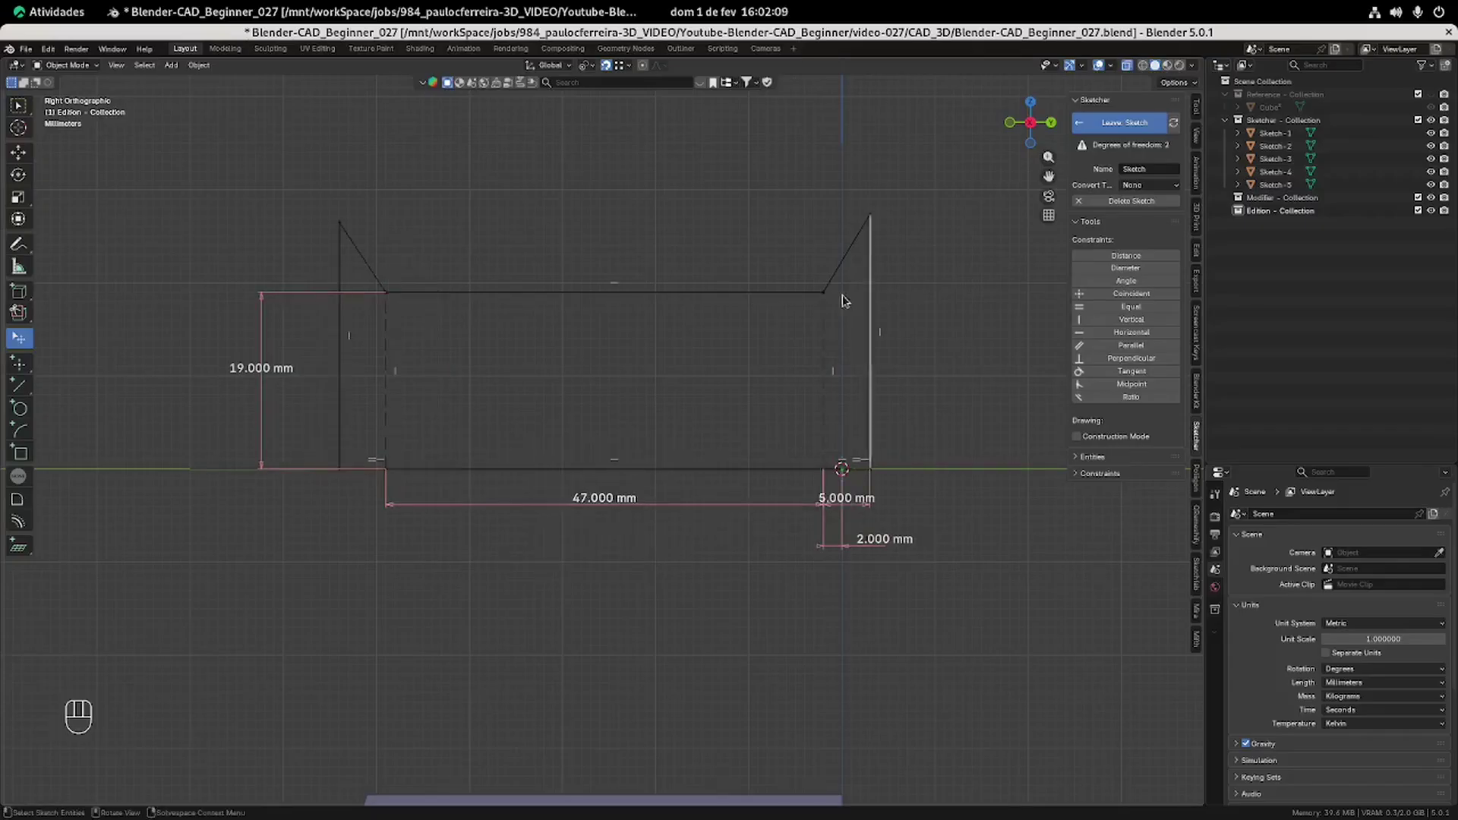
Set the angle between the slanted line and the vertical line of the flared end at the origin to 45°.
click(869, 272)
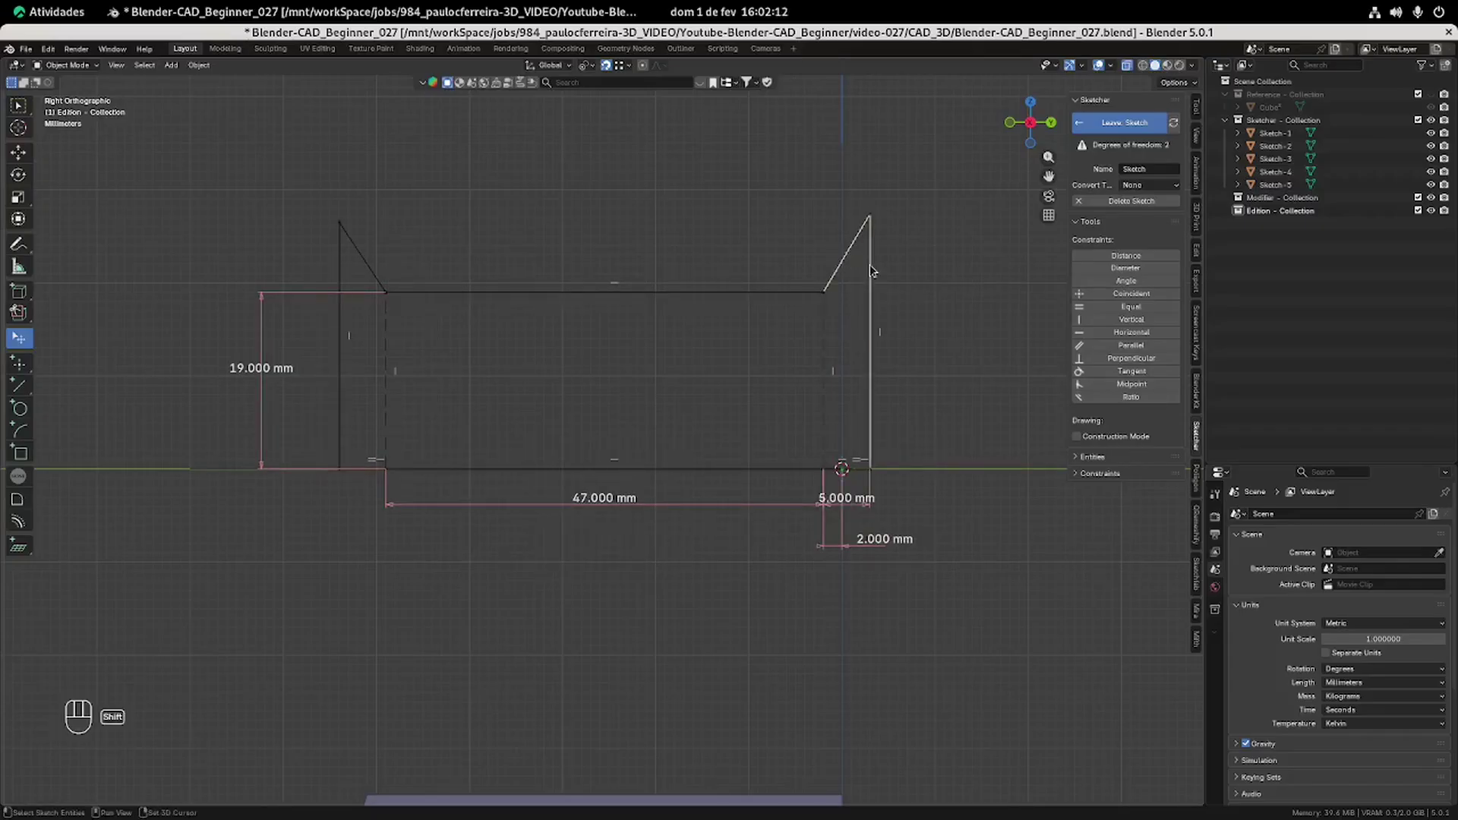
click(1123, 283)
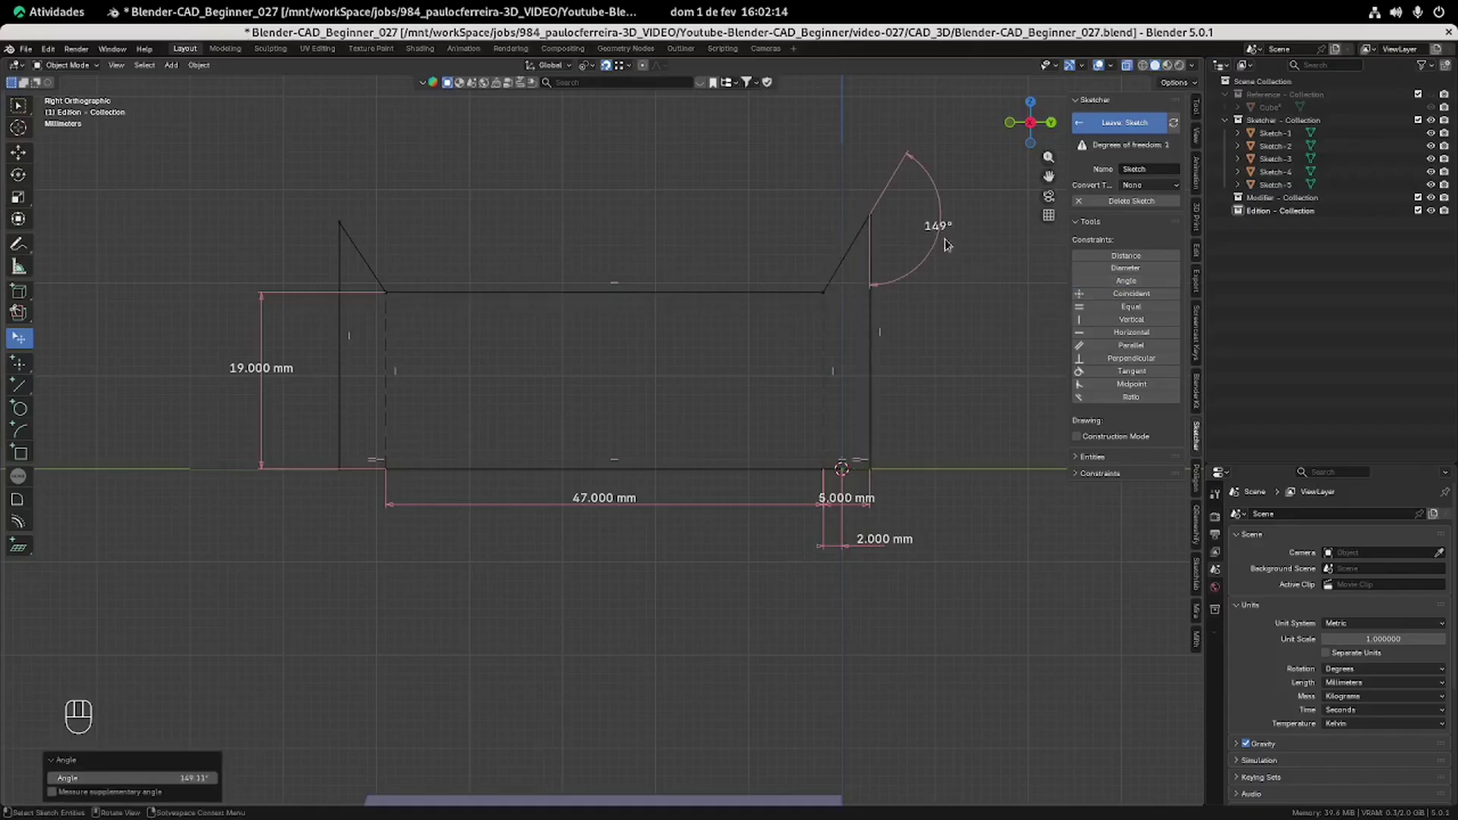
right_click(937, 252)
double_click(856, 271)
text(45)
key(Return)
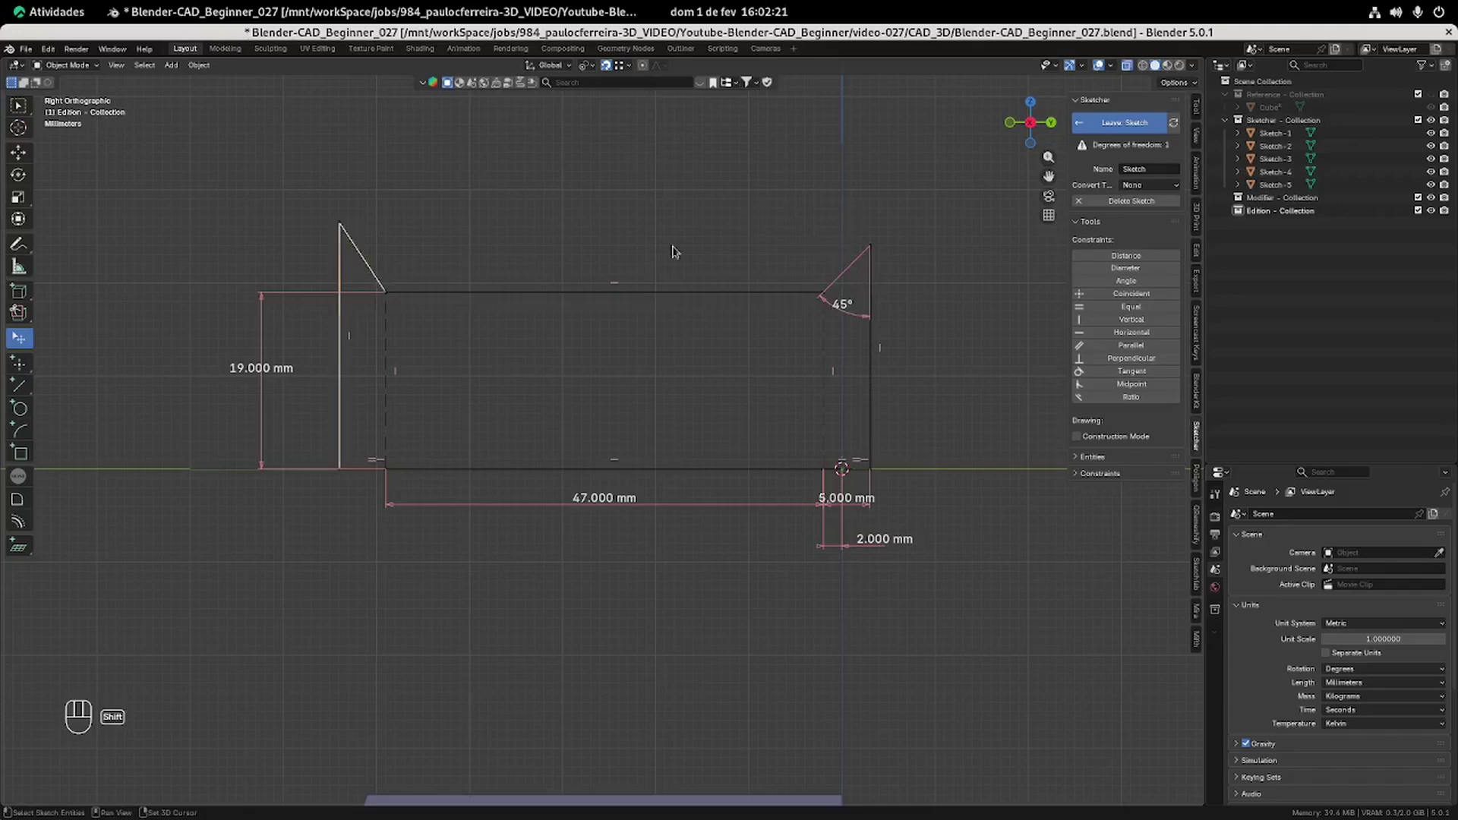
Set the supplementary angle between the slanted and vertical lines of the other flared end to 45° and place both angle labels outside the profile.
click(1127, 281)
right_click(407, 196)
click(316, 258)
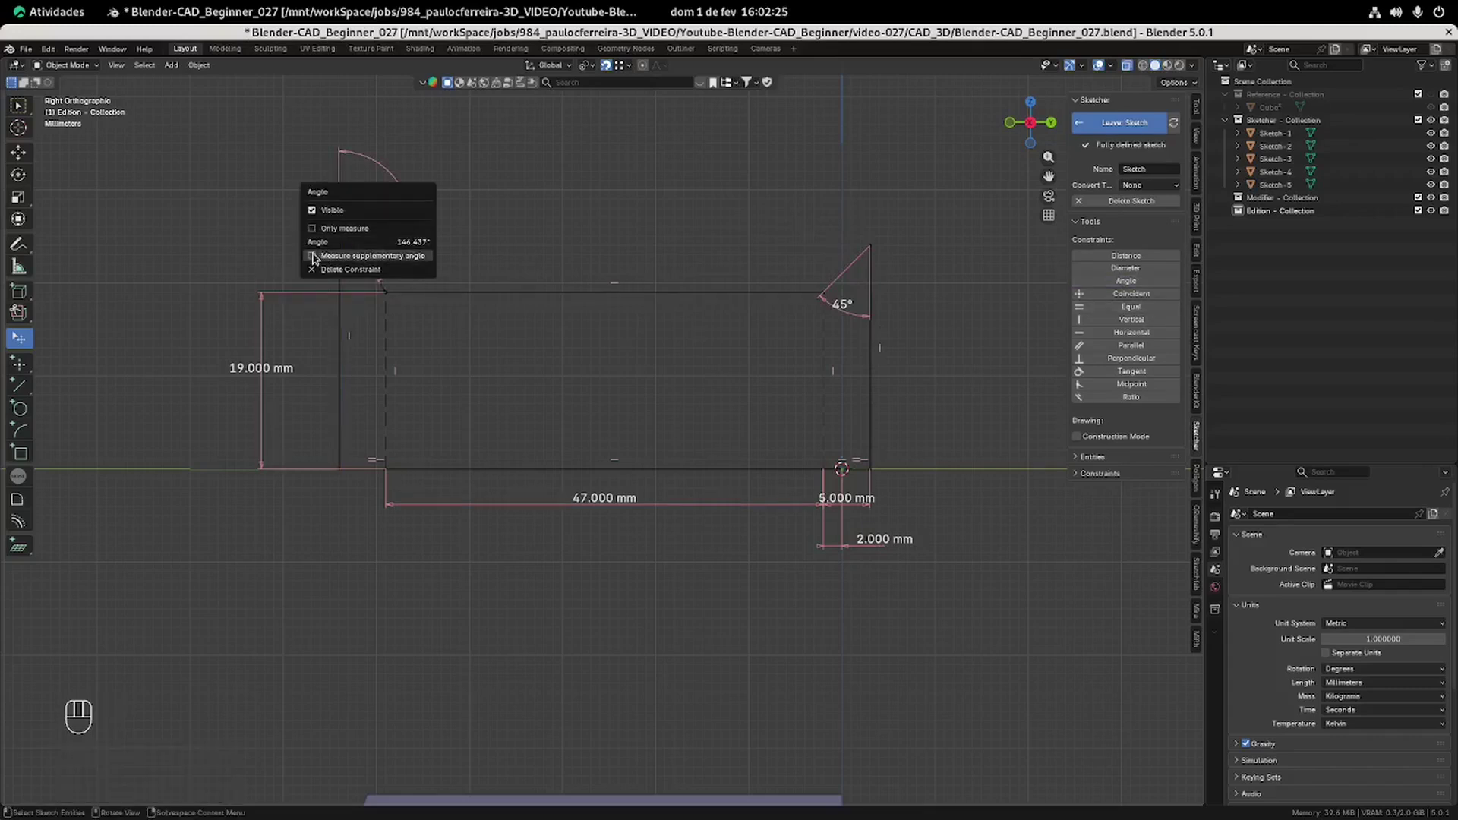
right_click(363, 289)
double_click(364, 271)
text(45)
key(Return)
drag(361, 305, 314, 216)
drag(844, 305, 917, 206)
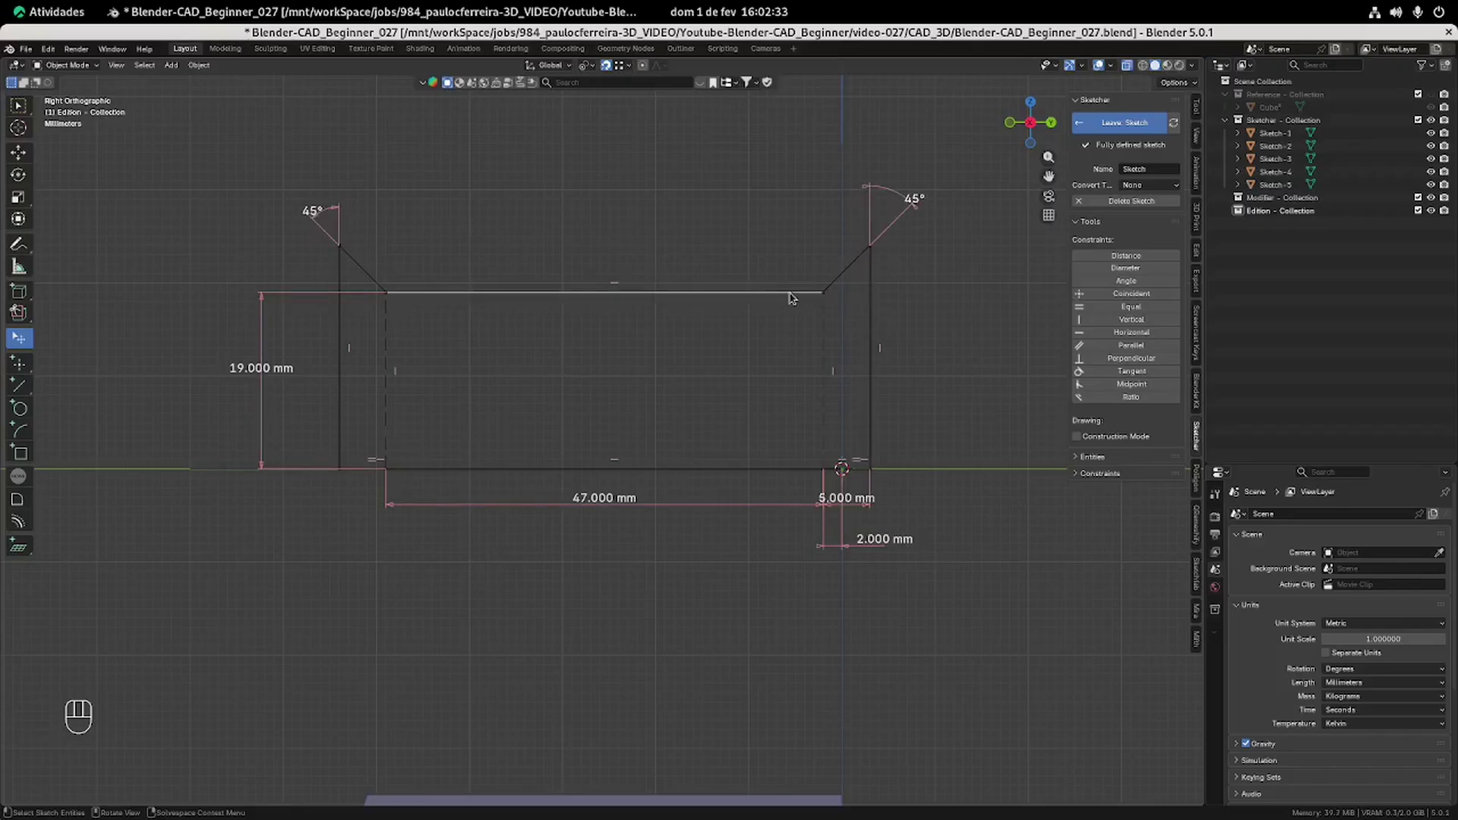
Name the sketch Sketch_CUT-1, set its conversion to Mesh and leave the sketch.
click(1155, 168)
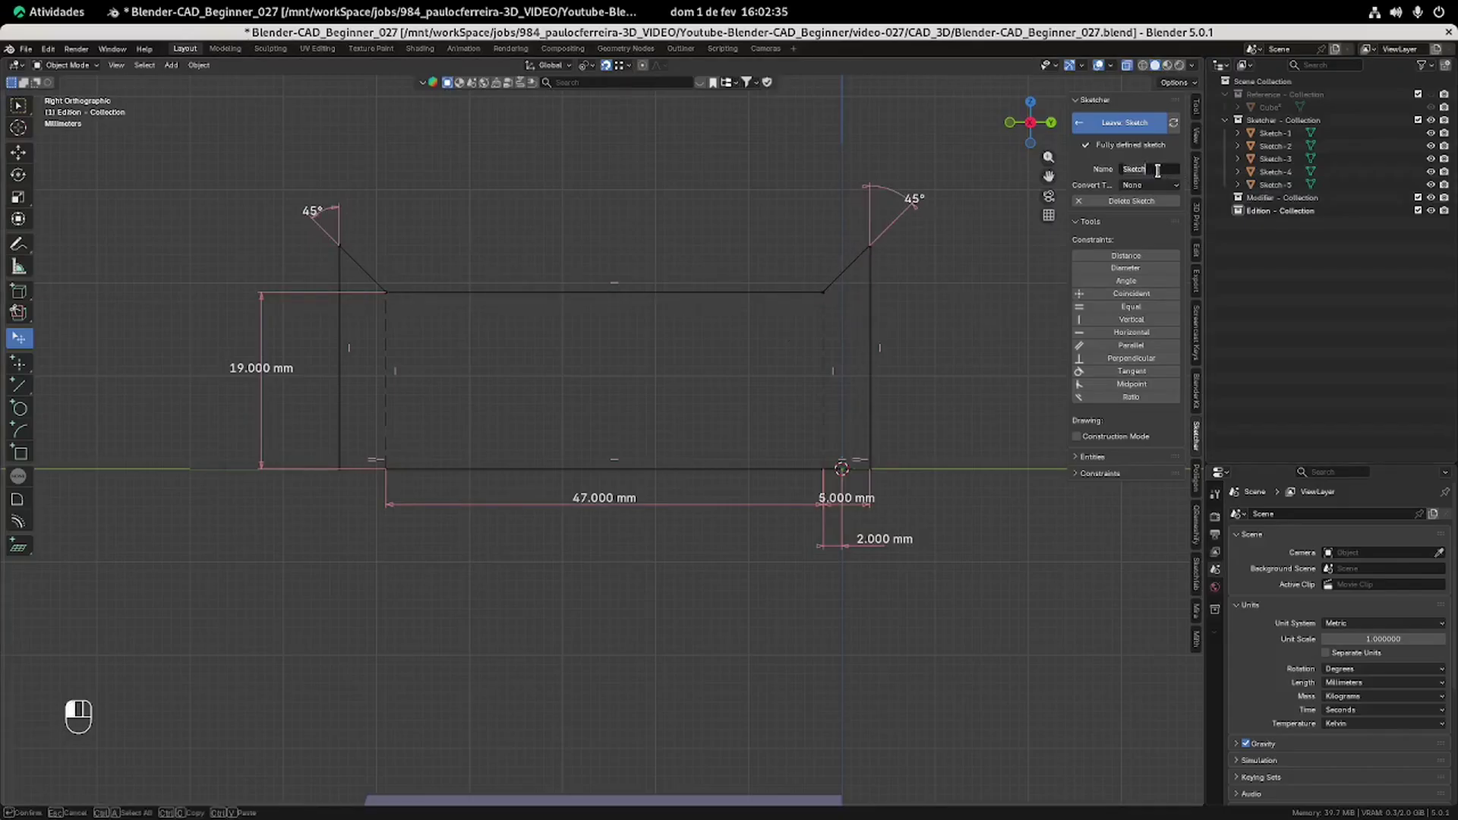
text(_CUT-1)
key(Return)
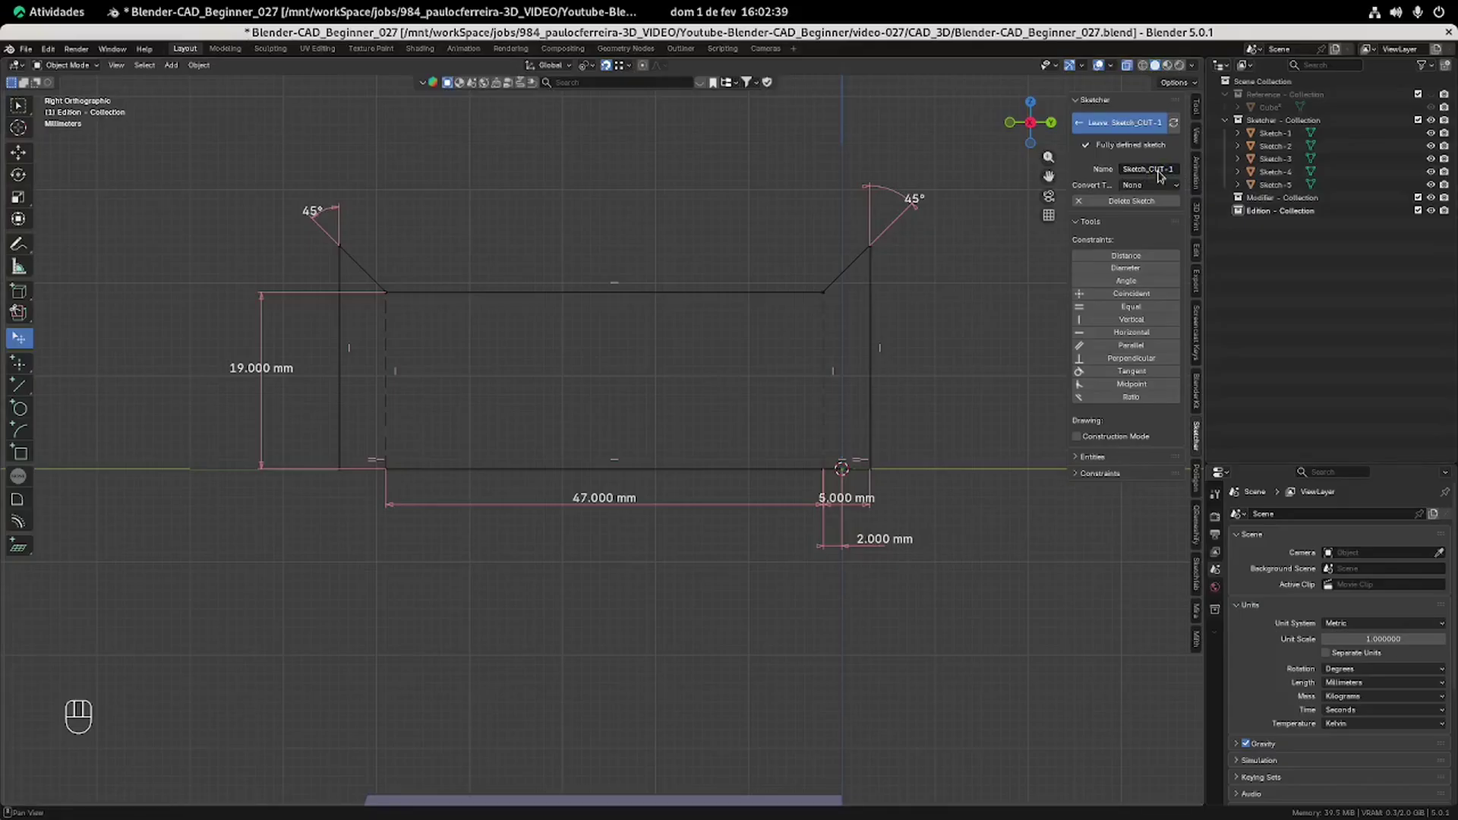
click(1158, 186)
click(1150, 227)
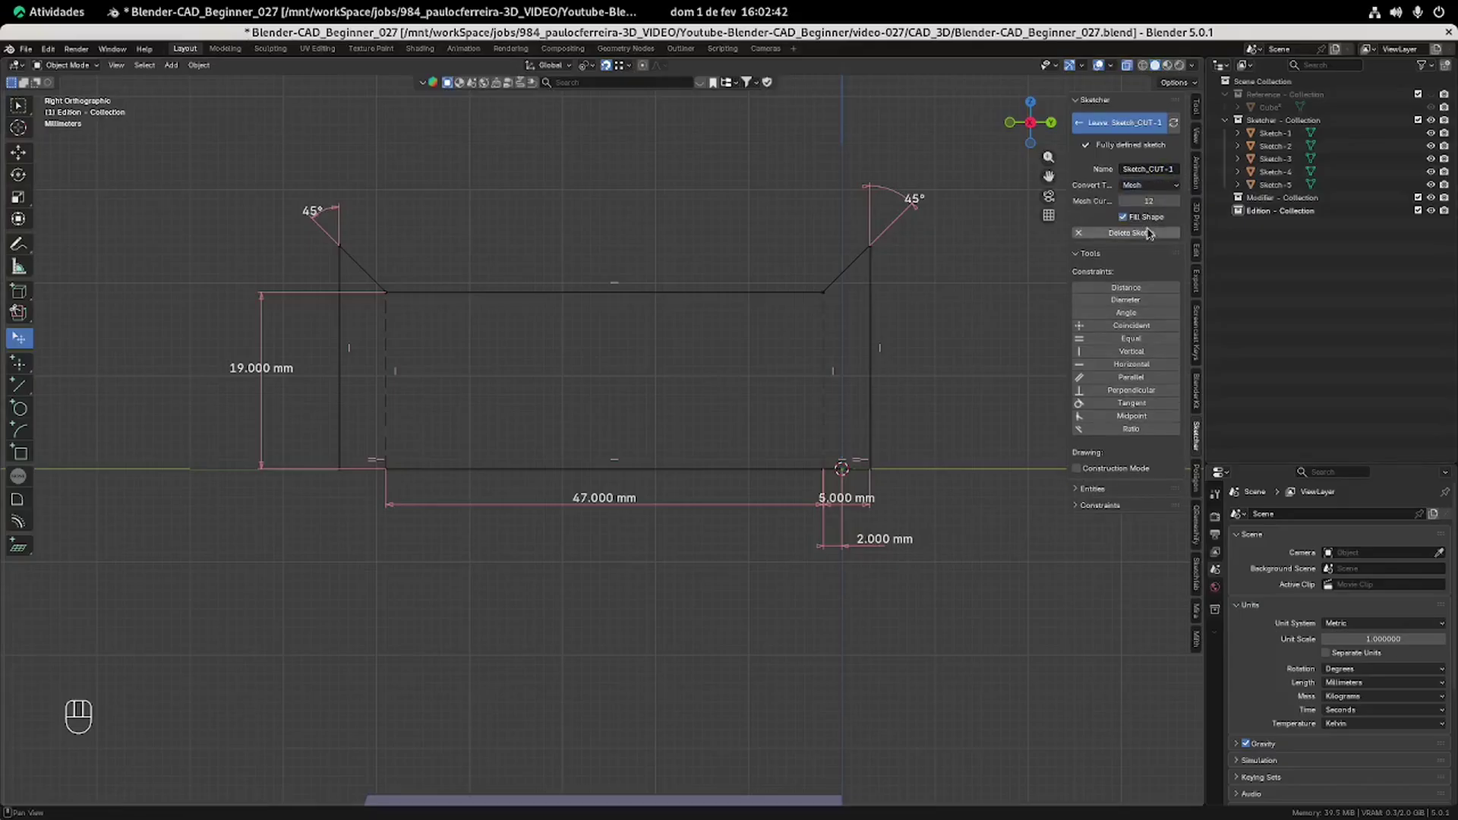
click(1109, 126)
Move the Sketch_CUT-1 mesh object into the Sketcher collection.
drag(1276, 227, 1292, 121)
scroll(814, 365, down, 2)
mouse_move(814, 364)
middle_down()
mouse_move(762, 385)
mouse_move(667, 378)
mouse_move(755, 312)
middle_up()
scroll(667, 379, down, 2)
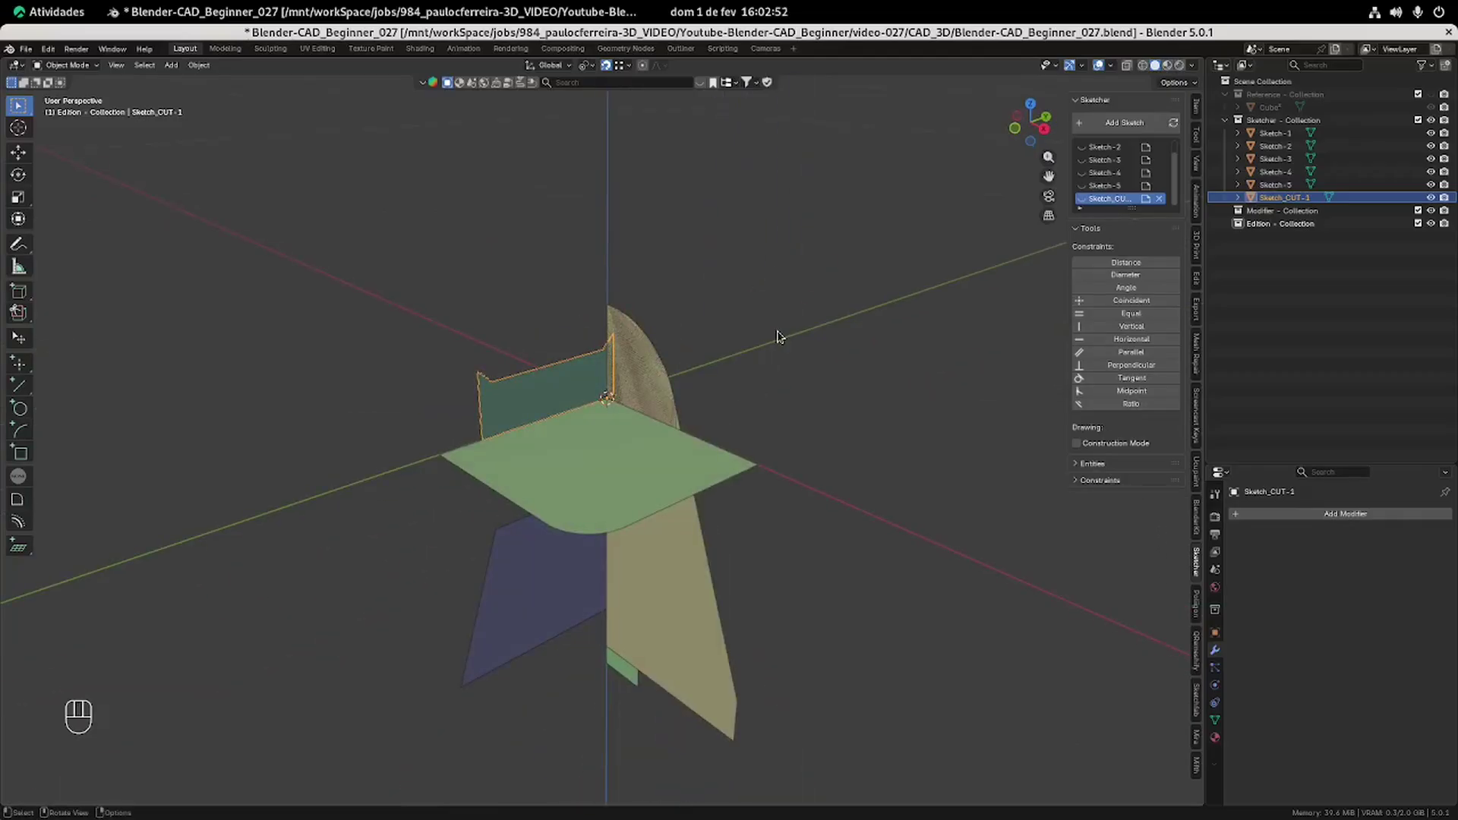
shift+middle_drag(794, 339, 859, 278)
Hide Sketch_CUT-1, Sketch-5 and Sketch-4 and examine the mesh vertices along Sketch-3's rounded corner.
click(1279, 136)
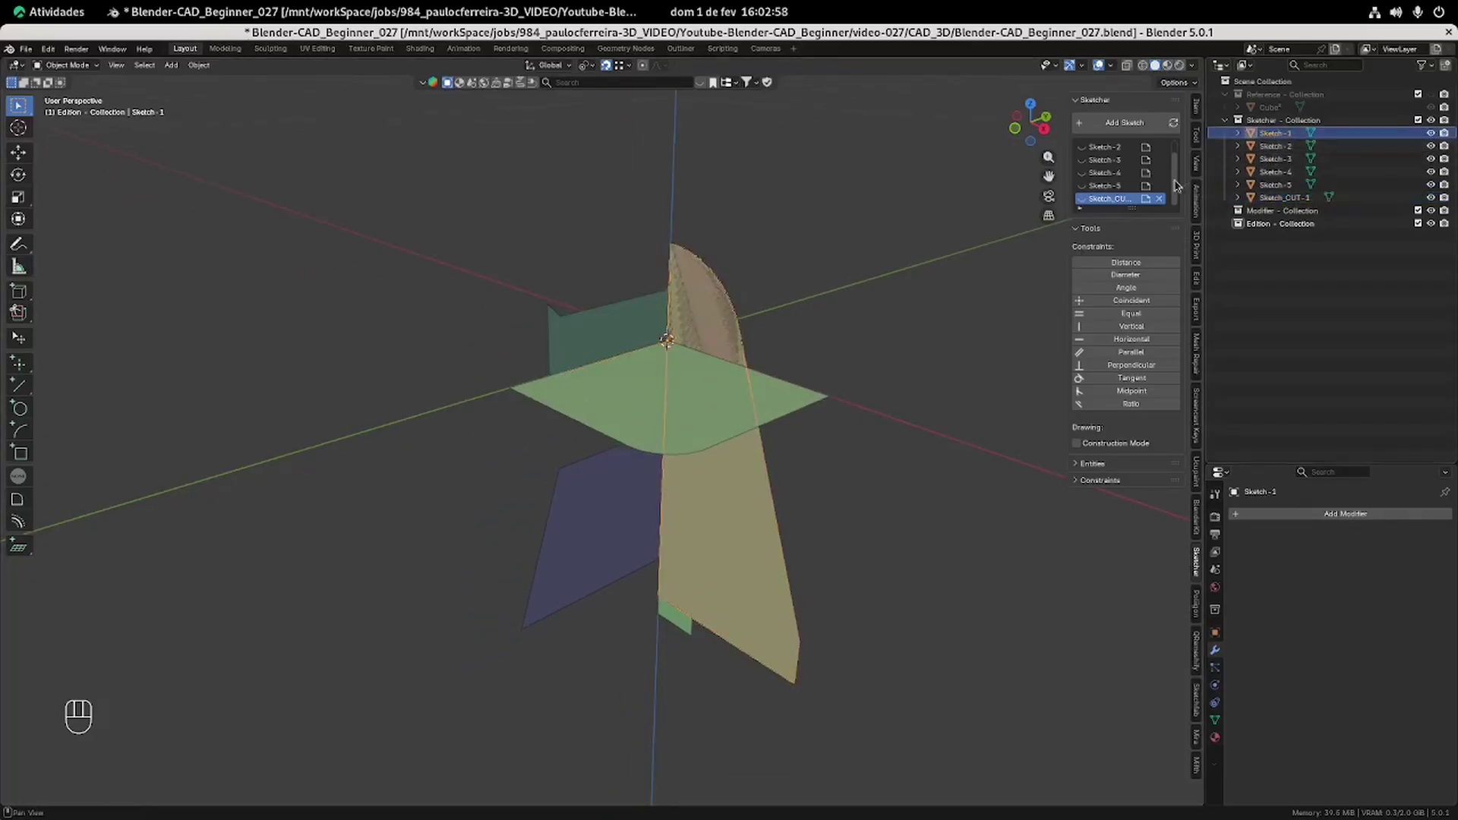
click(1431, 197)
click(1431, 185)
click(1431, 172)
click(1276, 158)
key(Tab)
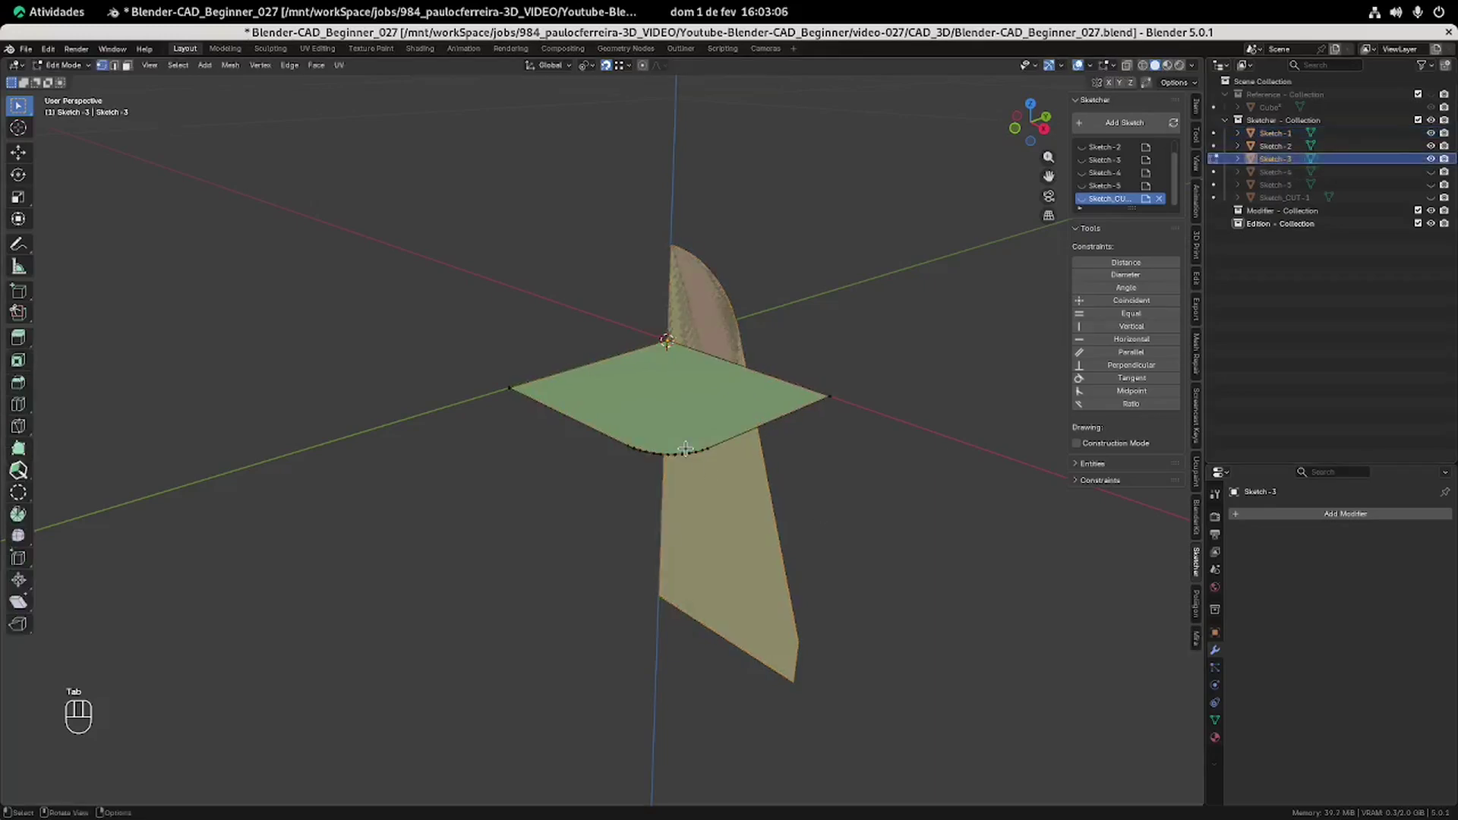
middle_drag(674, 319, 684, 456)
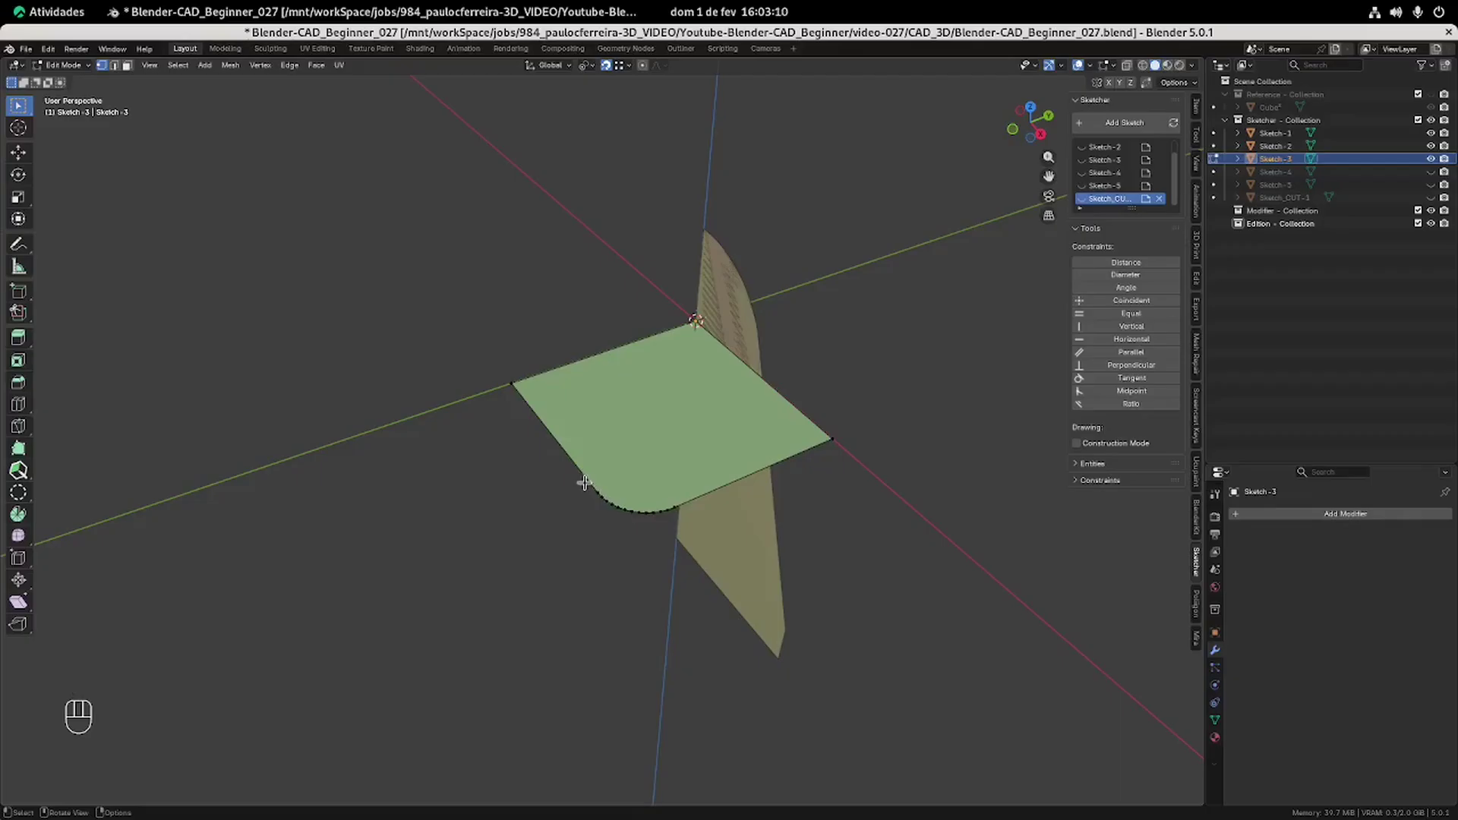
key(Tab)
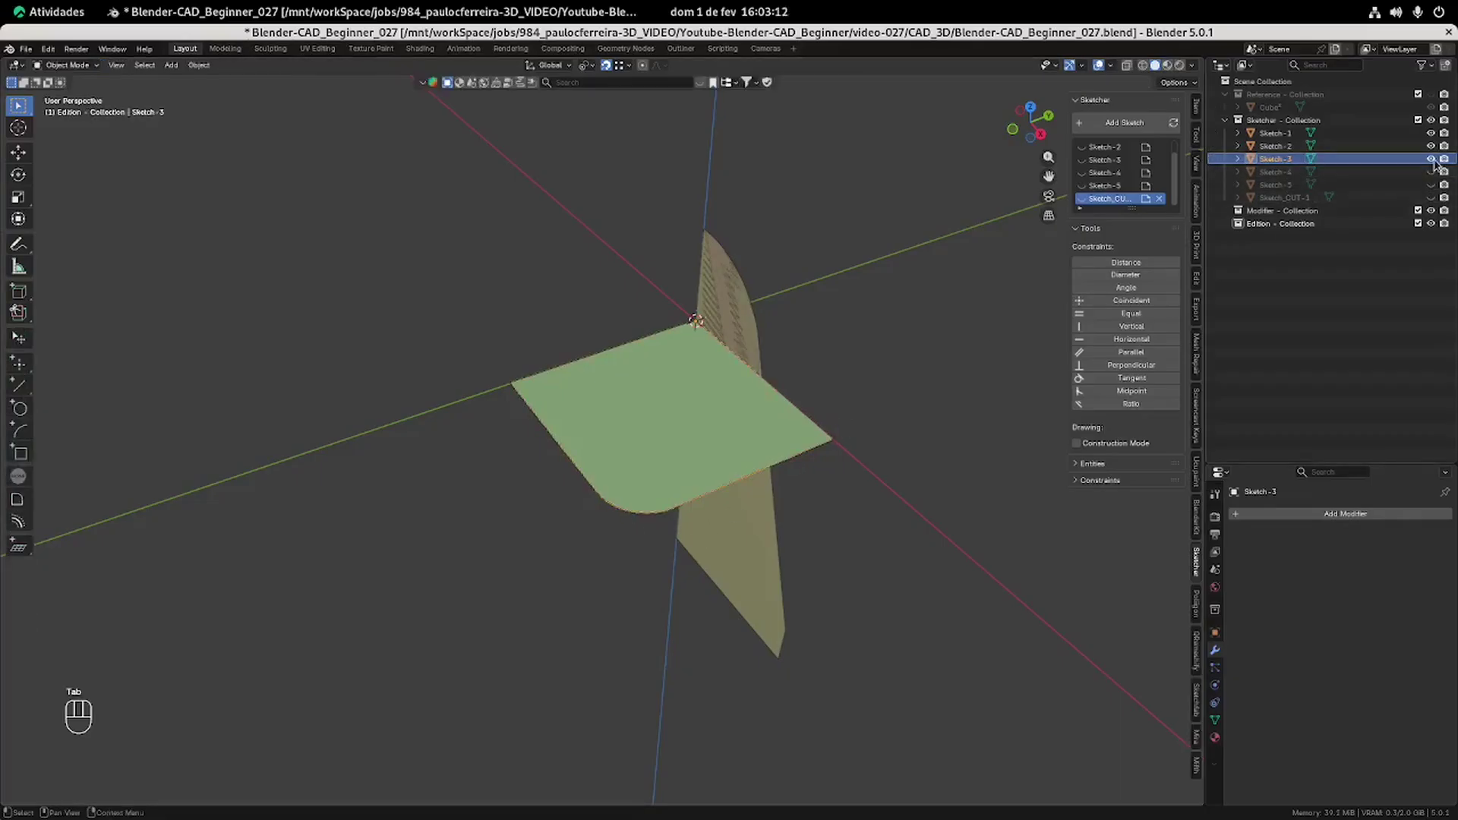
Hide Sketch-3 and examine the vertices of Sketch-1's arc and the sketch's mesh curve resolution.
middle_drag(848, 381, 809, 411)
click(712, 447)
key(Tab)
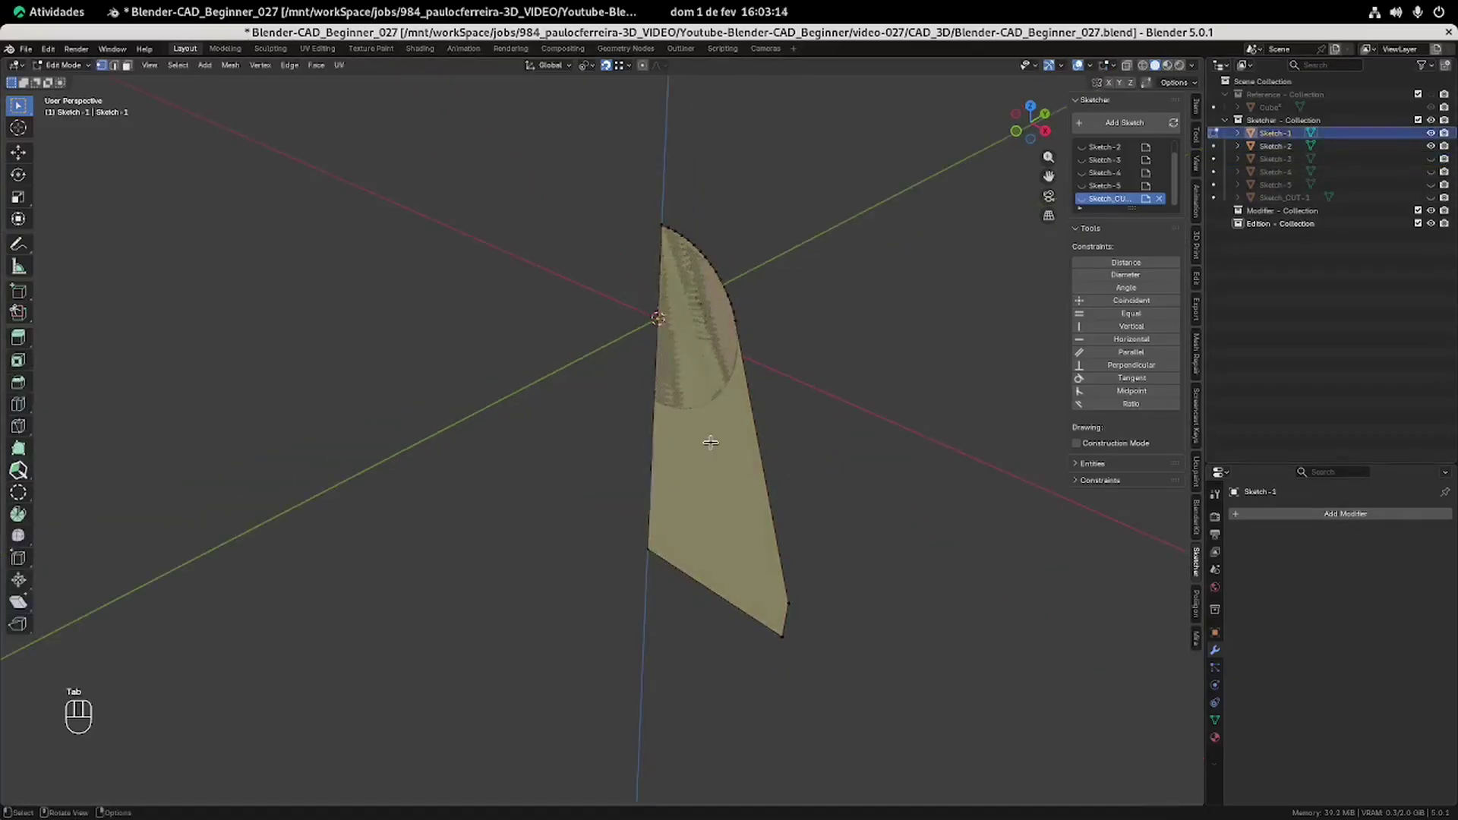
scroll(703, 281, up, 1)
scroll(721, 262, up, 1)
key(Tab)
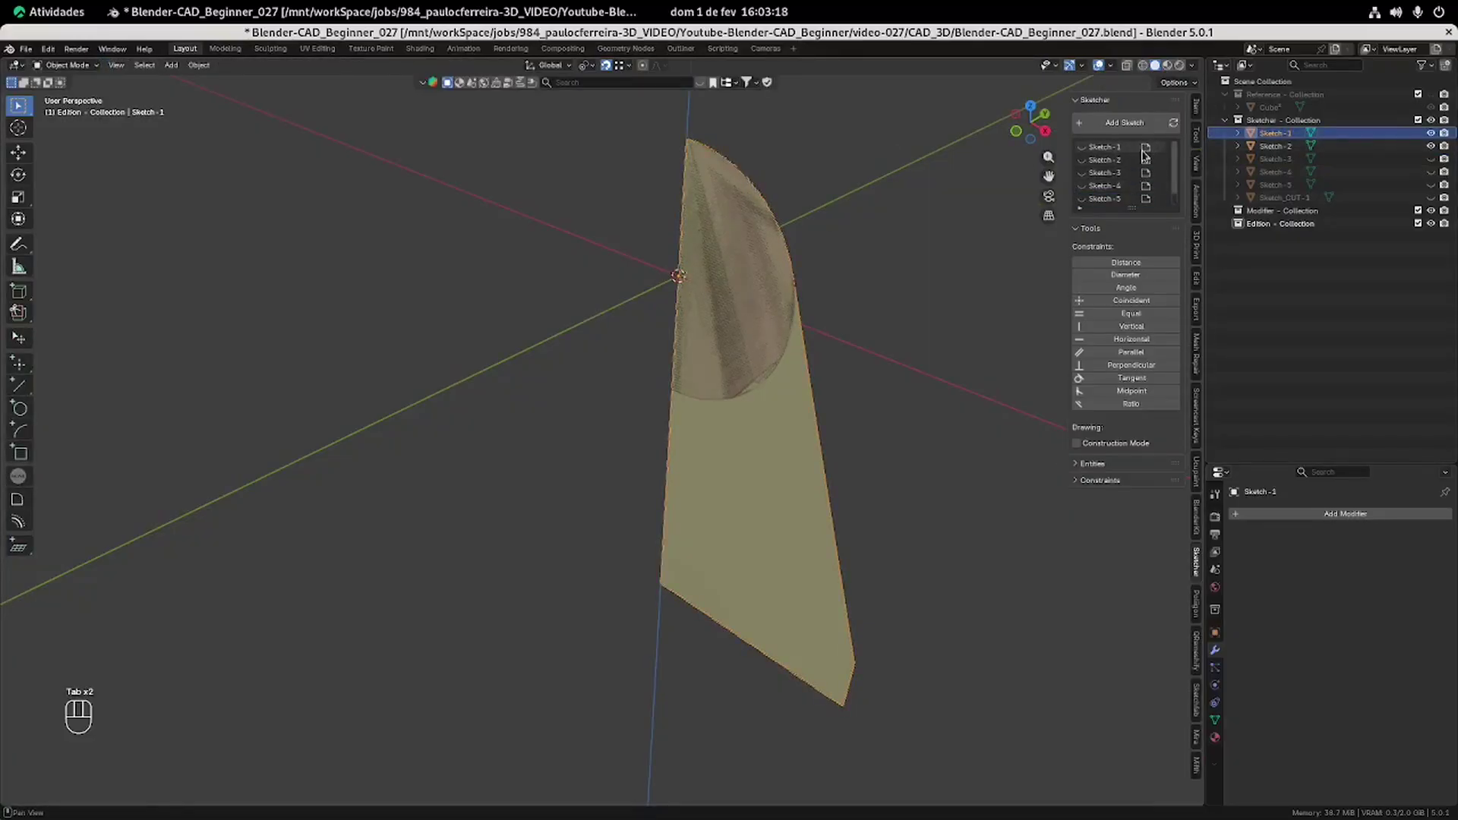
click(1147, 152)
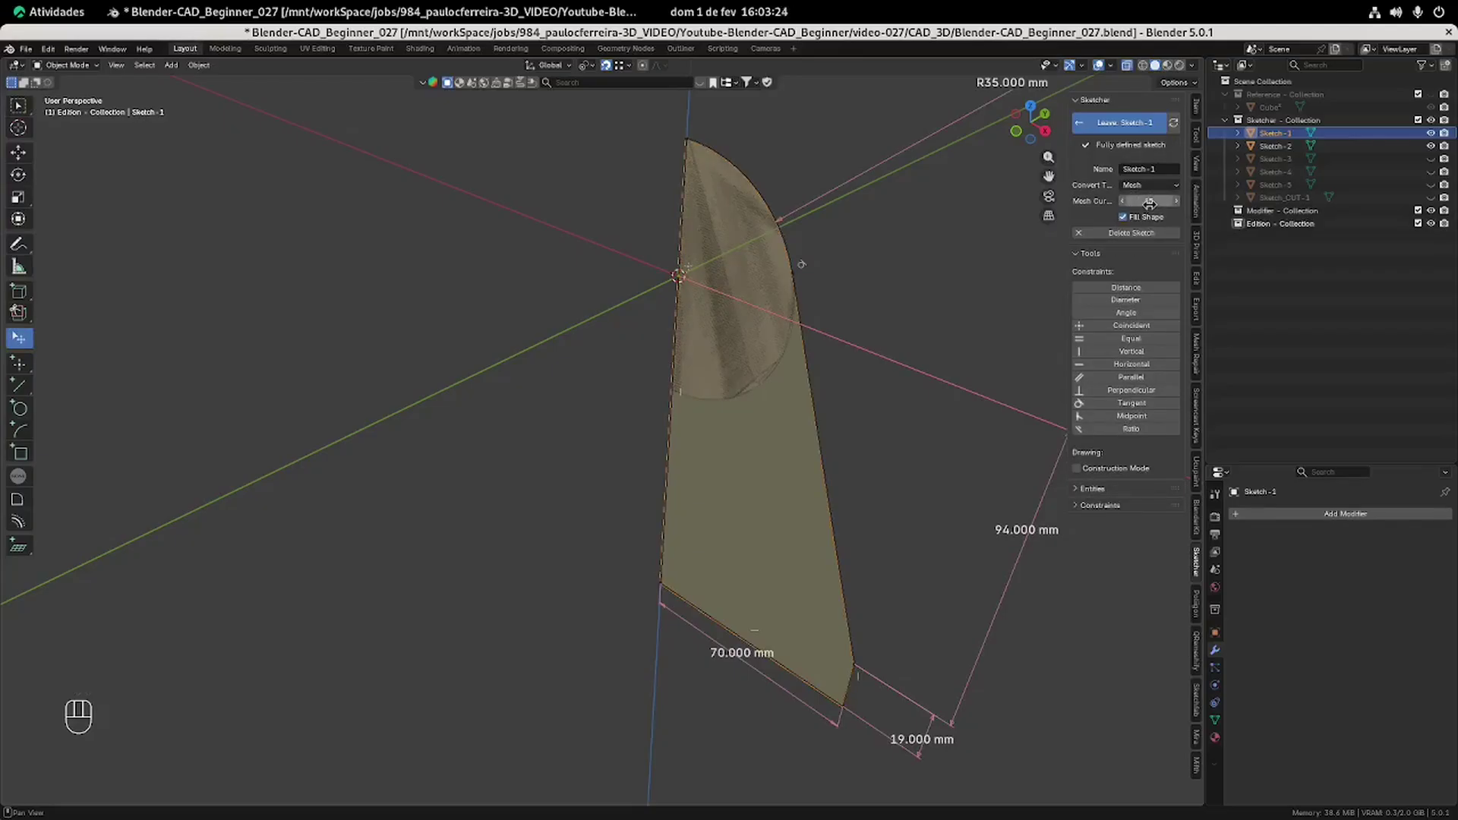
click(1117, 123)
Examine Sketch-2's mesh curve resolution and arc vertices against the mesh of Sketch-1.
click(1271, 147)
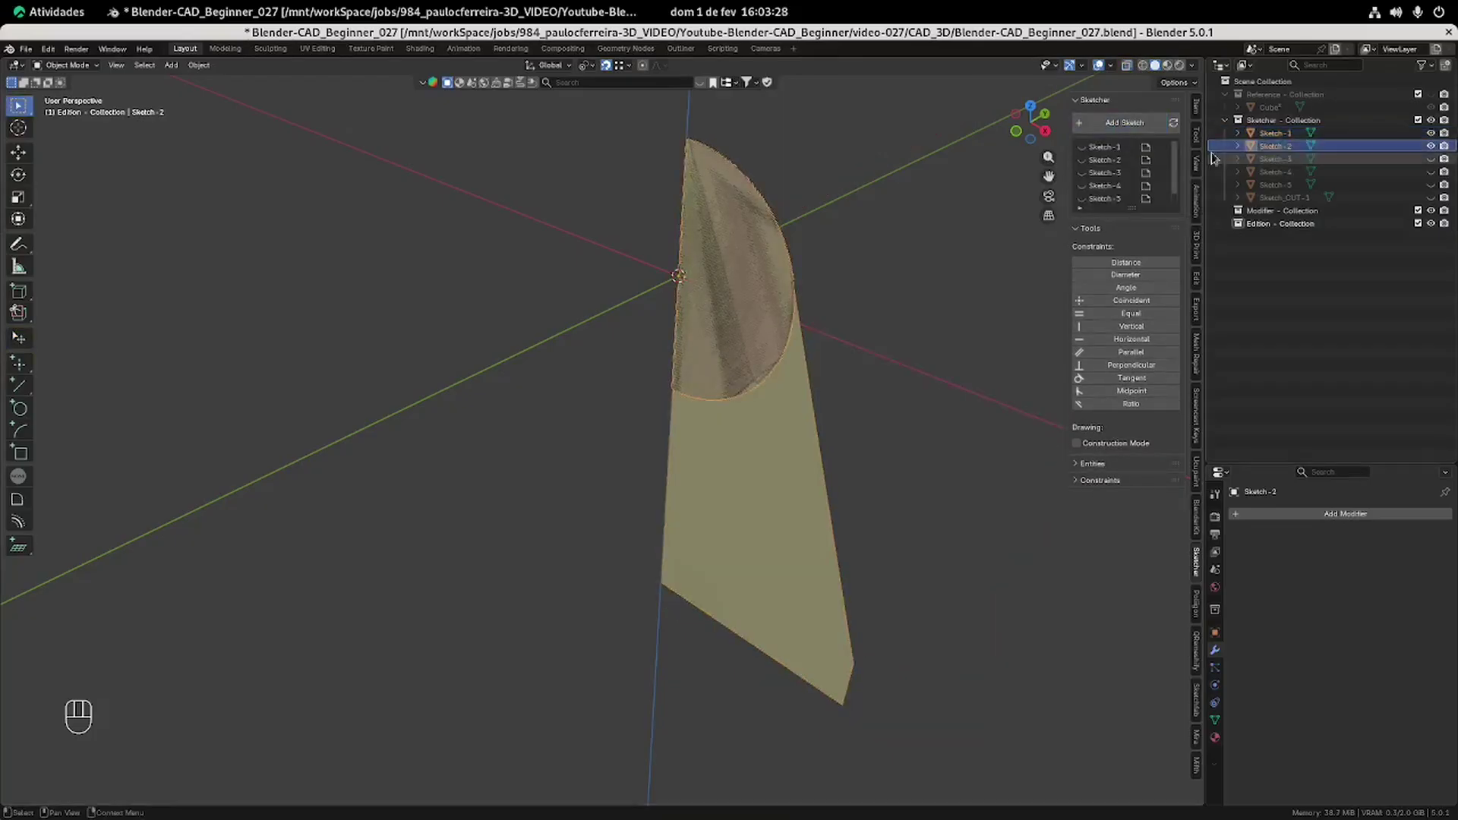
click(1146, 161)
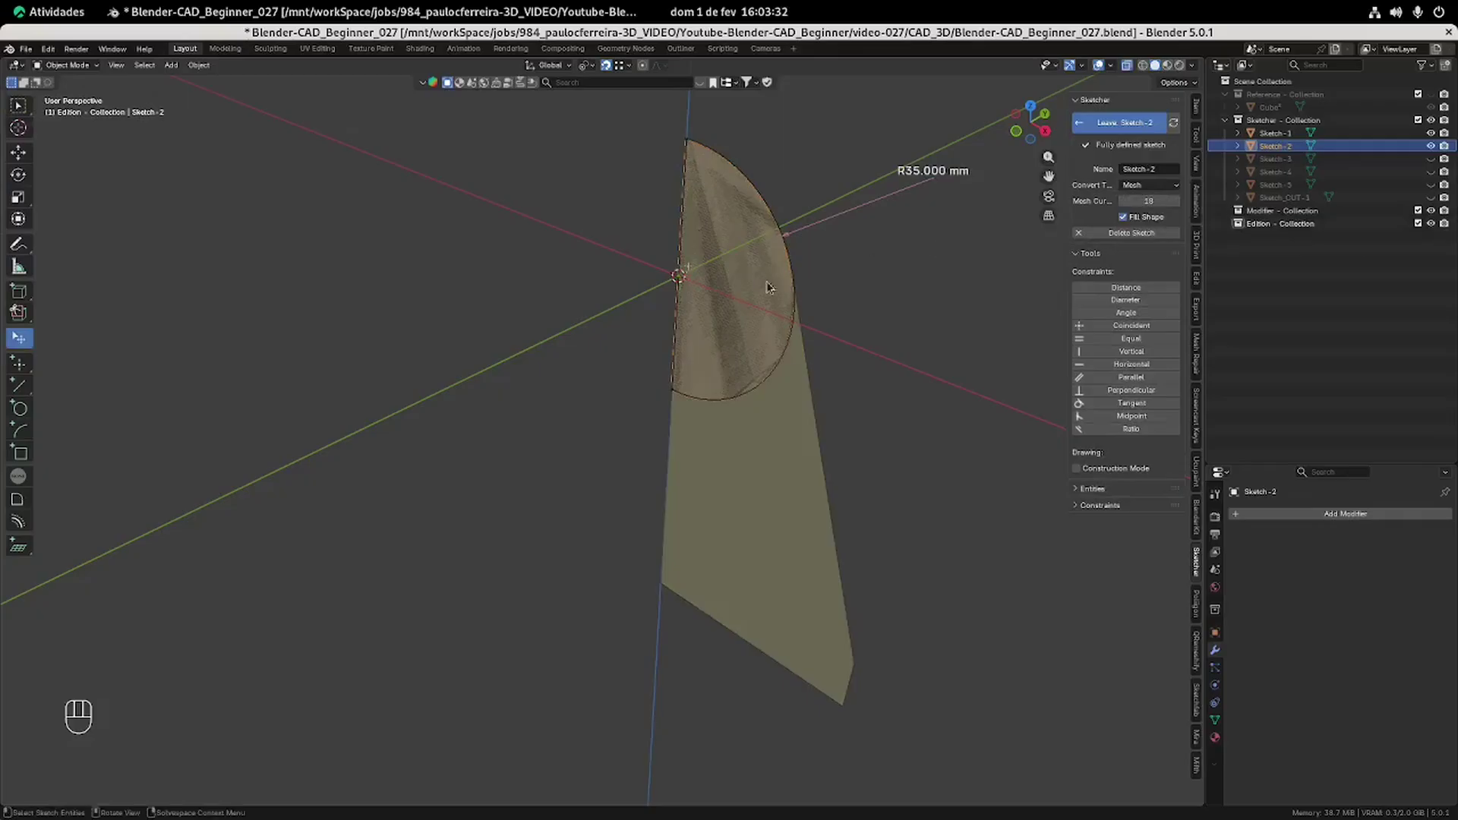
key(Tab)
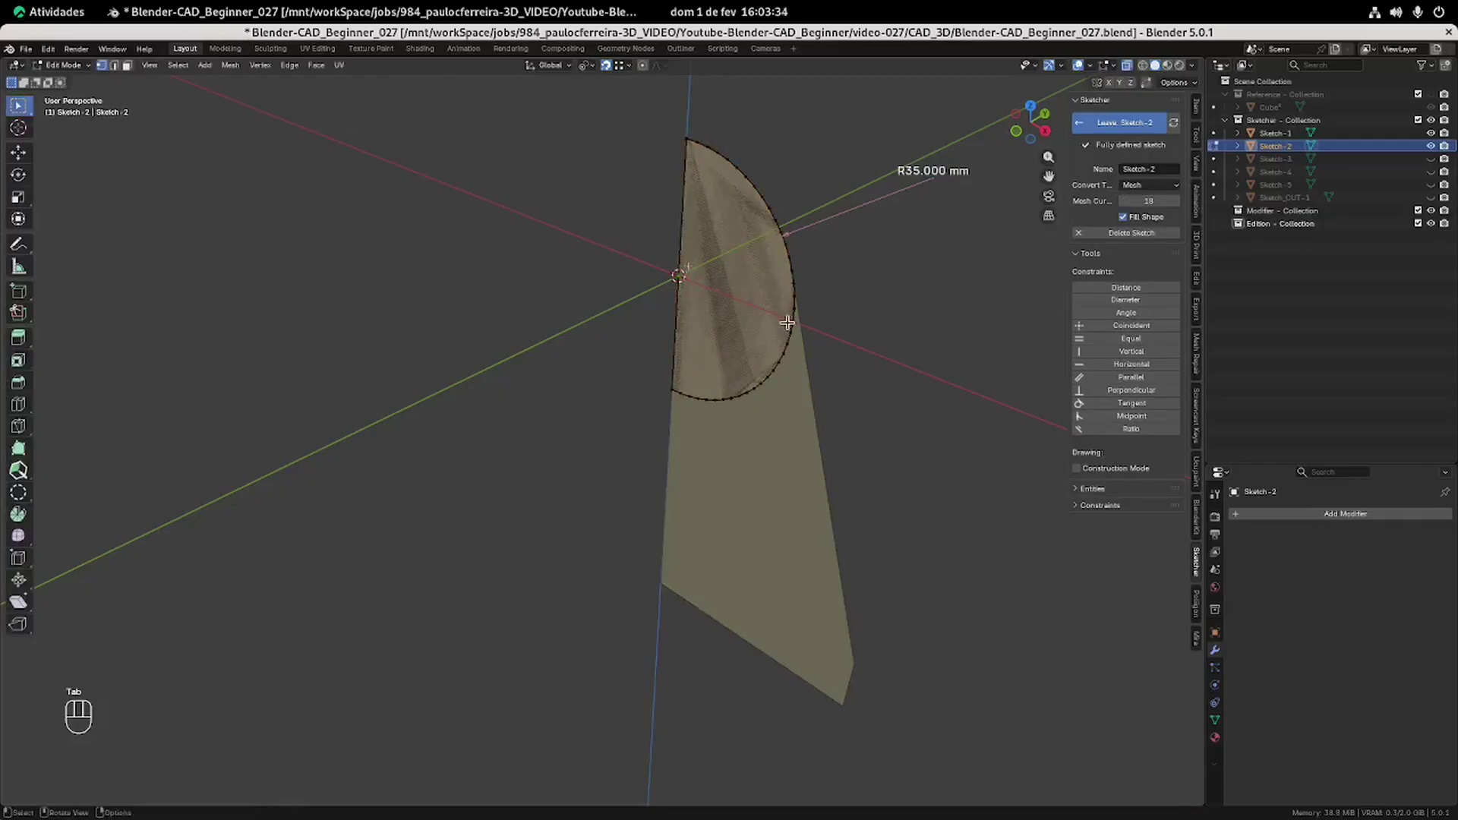
key(Tab)
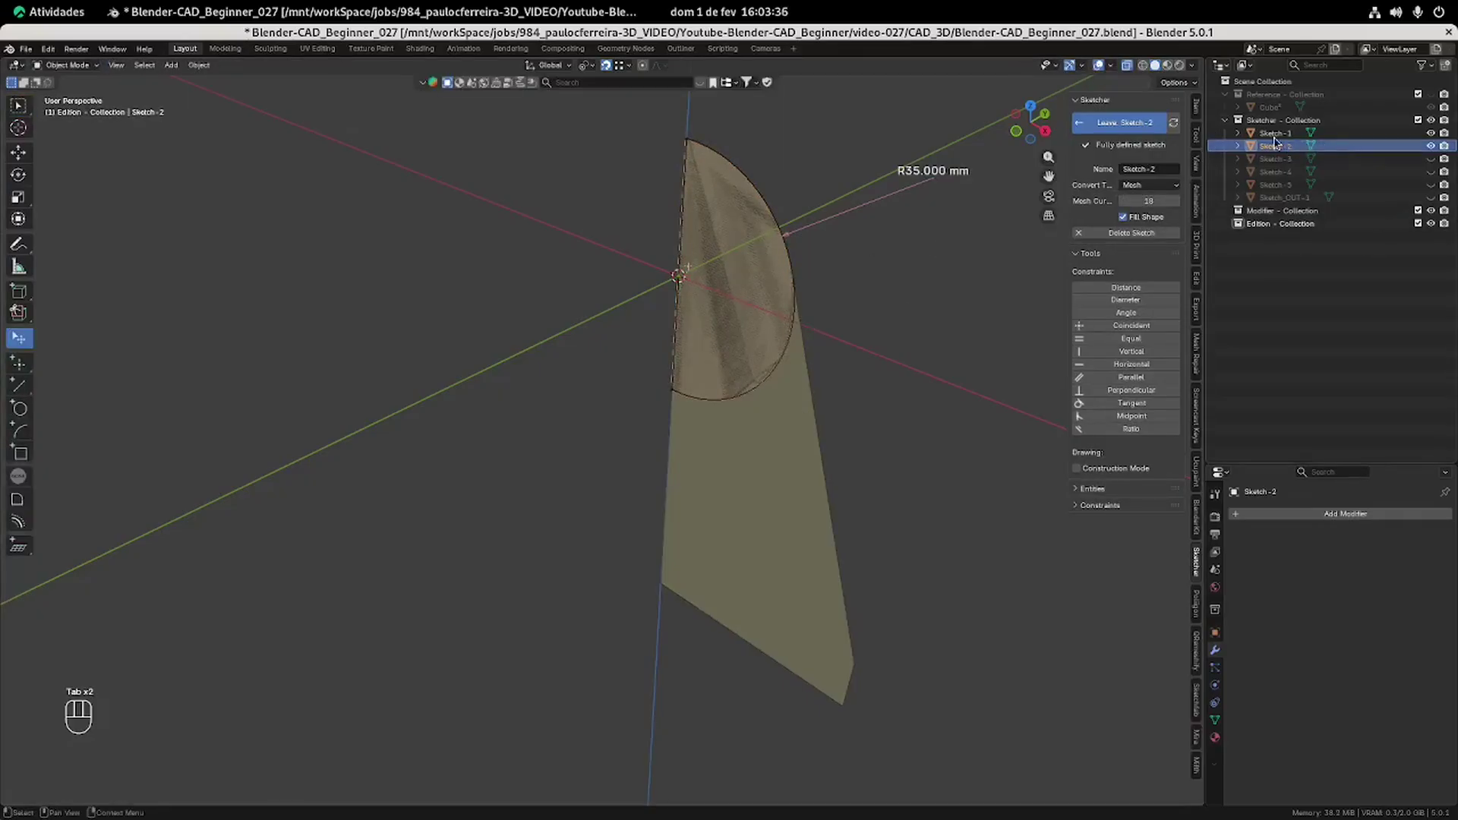
key(Tab)
key(Tab)
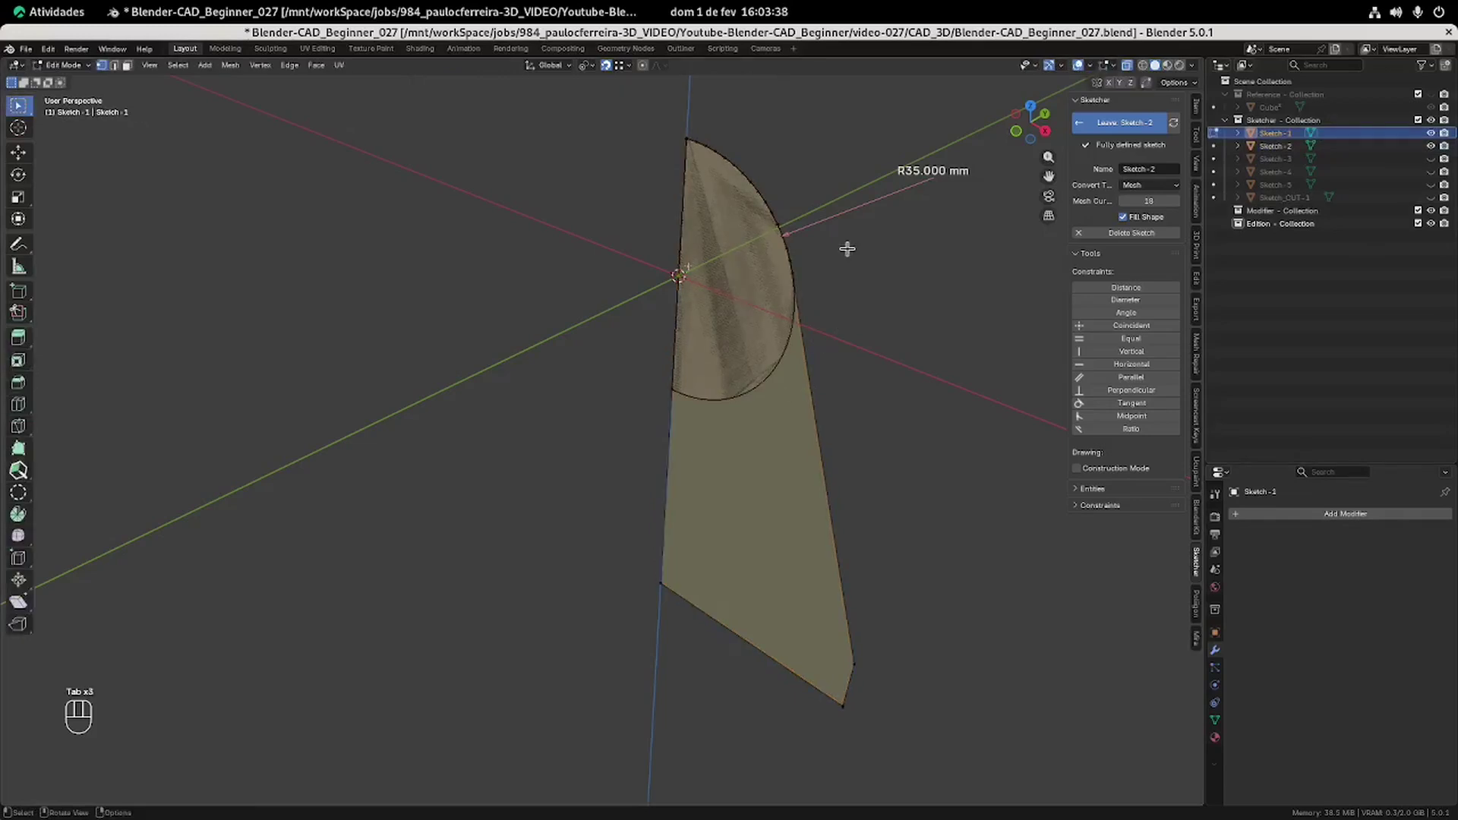
click(1108, 124)
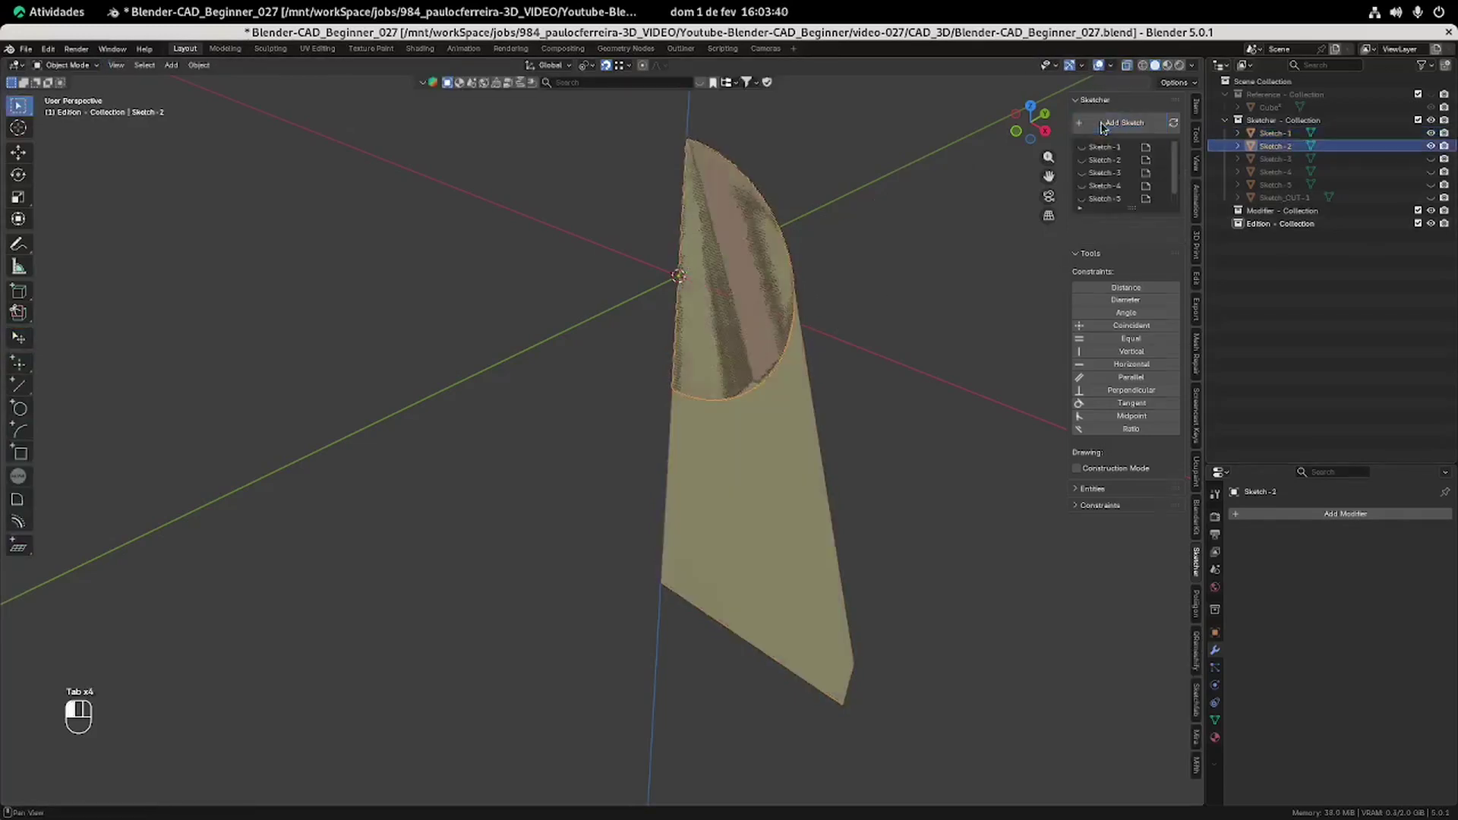
Check in a joint edit of Sketch-1 and Sketch-2 whether their arc vertices coincide.
shift+click(802, 372)
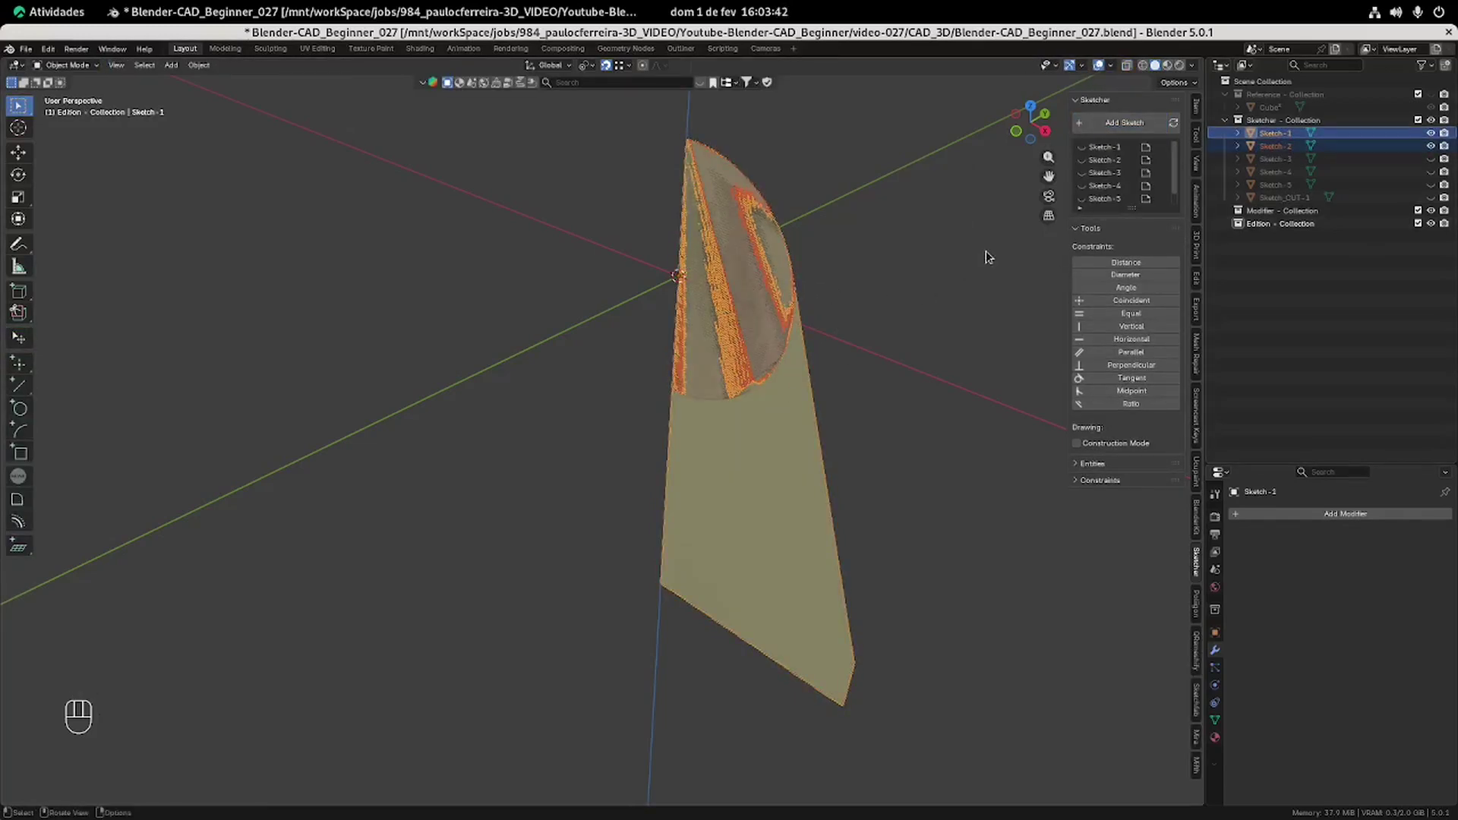
key(Tab)
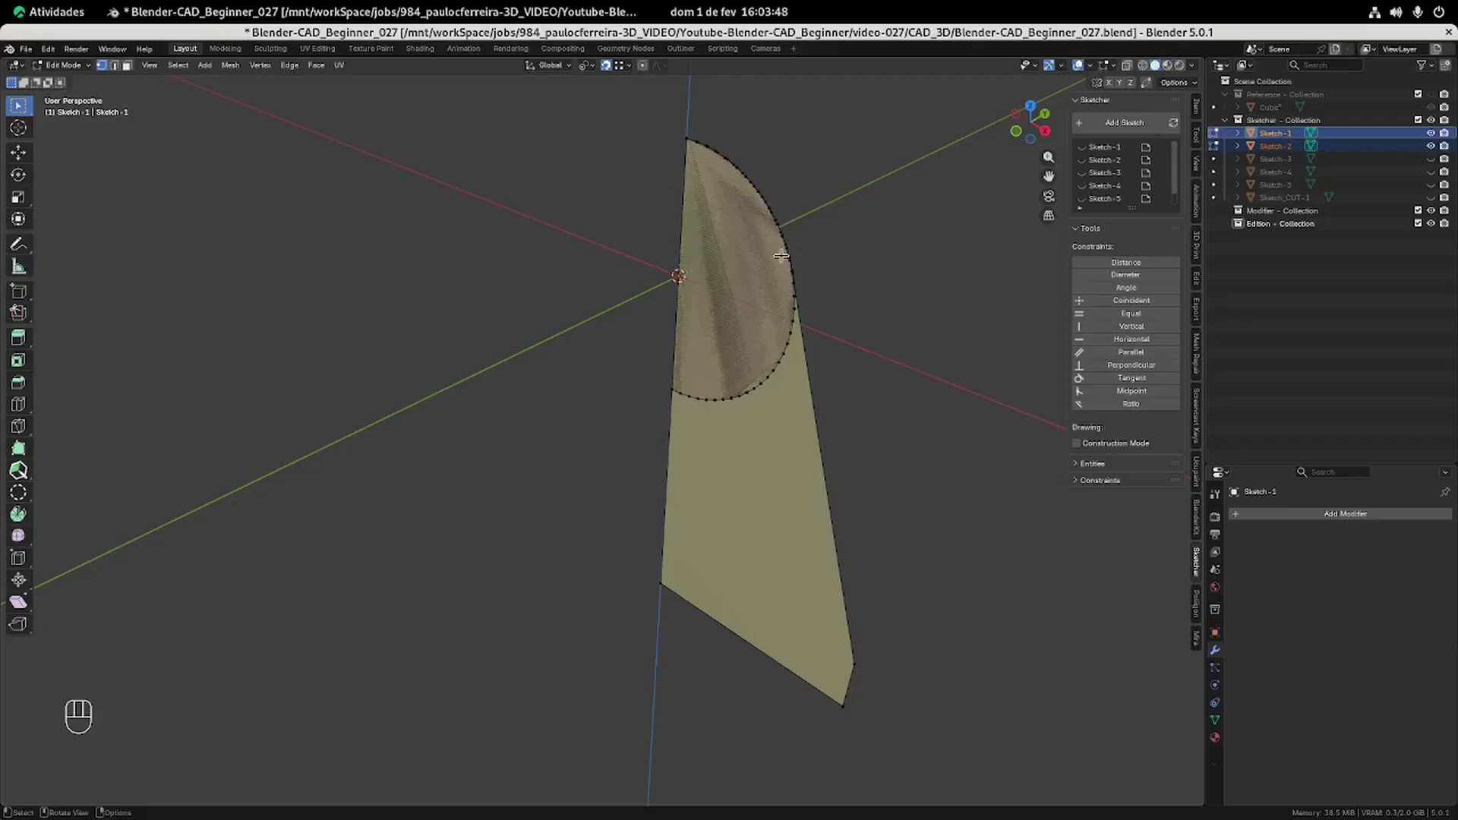
key(Tab)
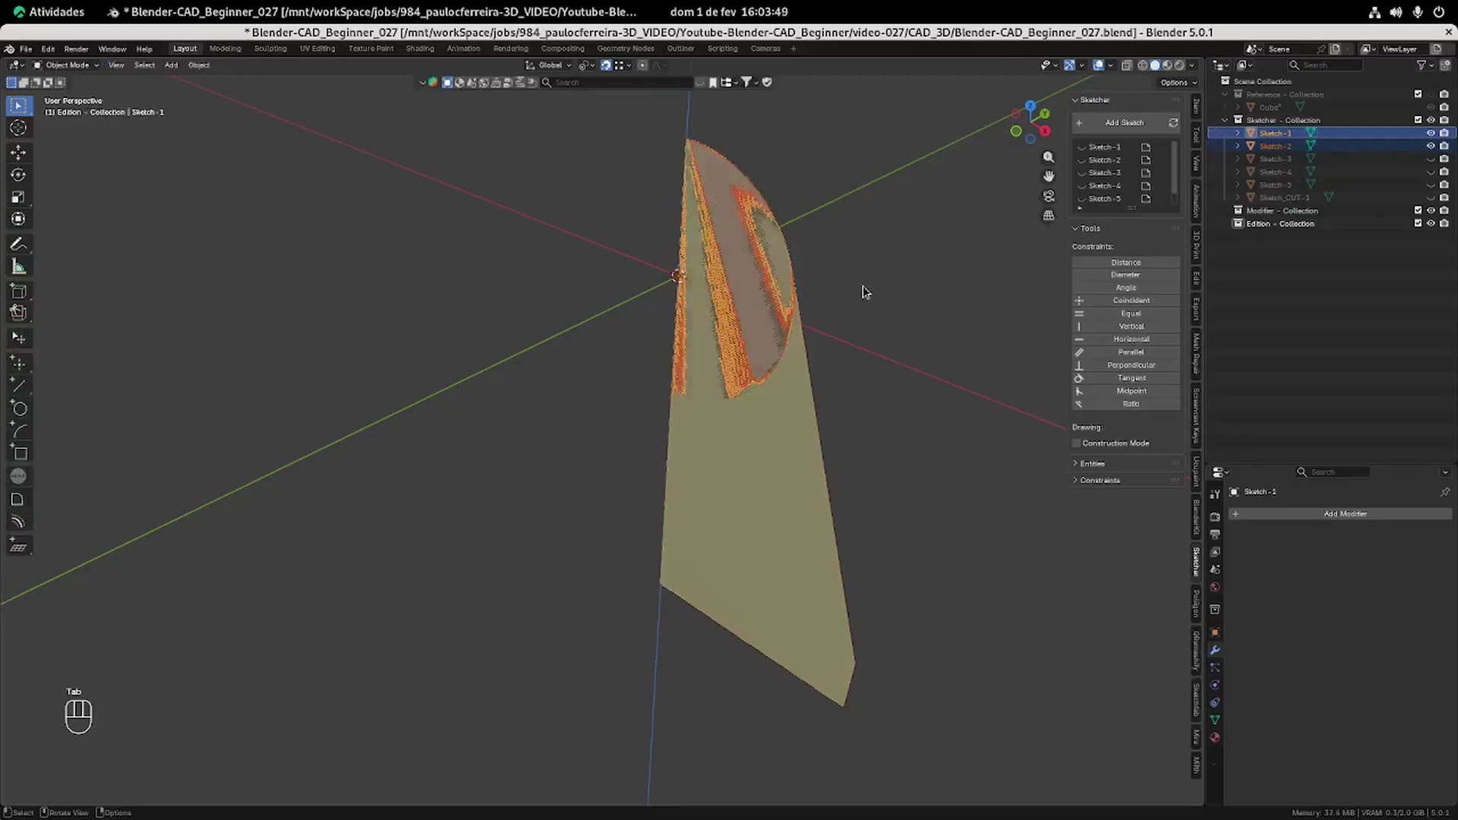
Show the hidden Sketch-3, Sketch-4, Sketch-5 and Sketch_CUT-1 objects again.
click(1431, 159)
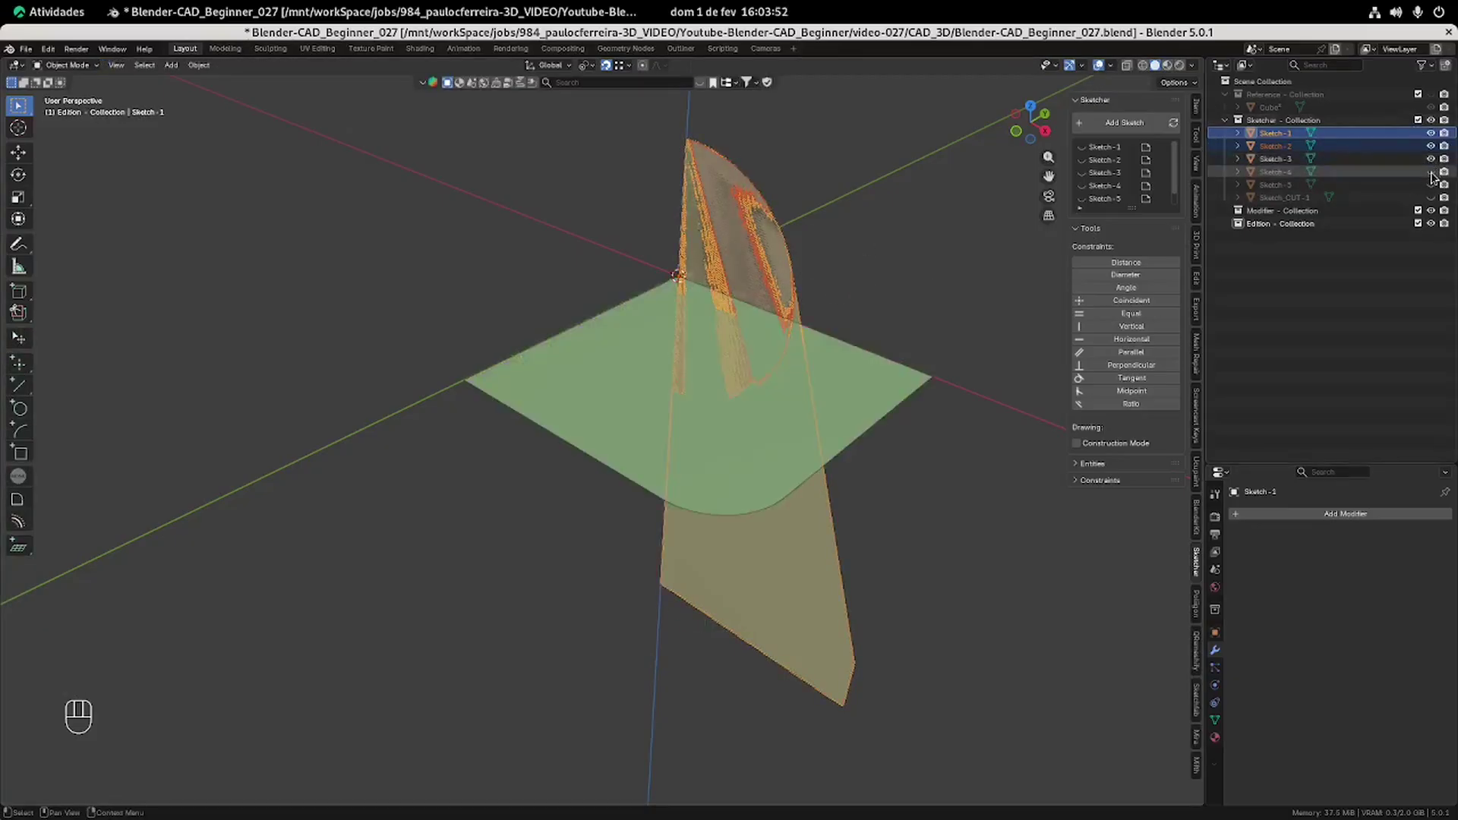
click(1431, 172)
click(1431, 185)
click(1431, 197)
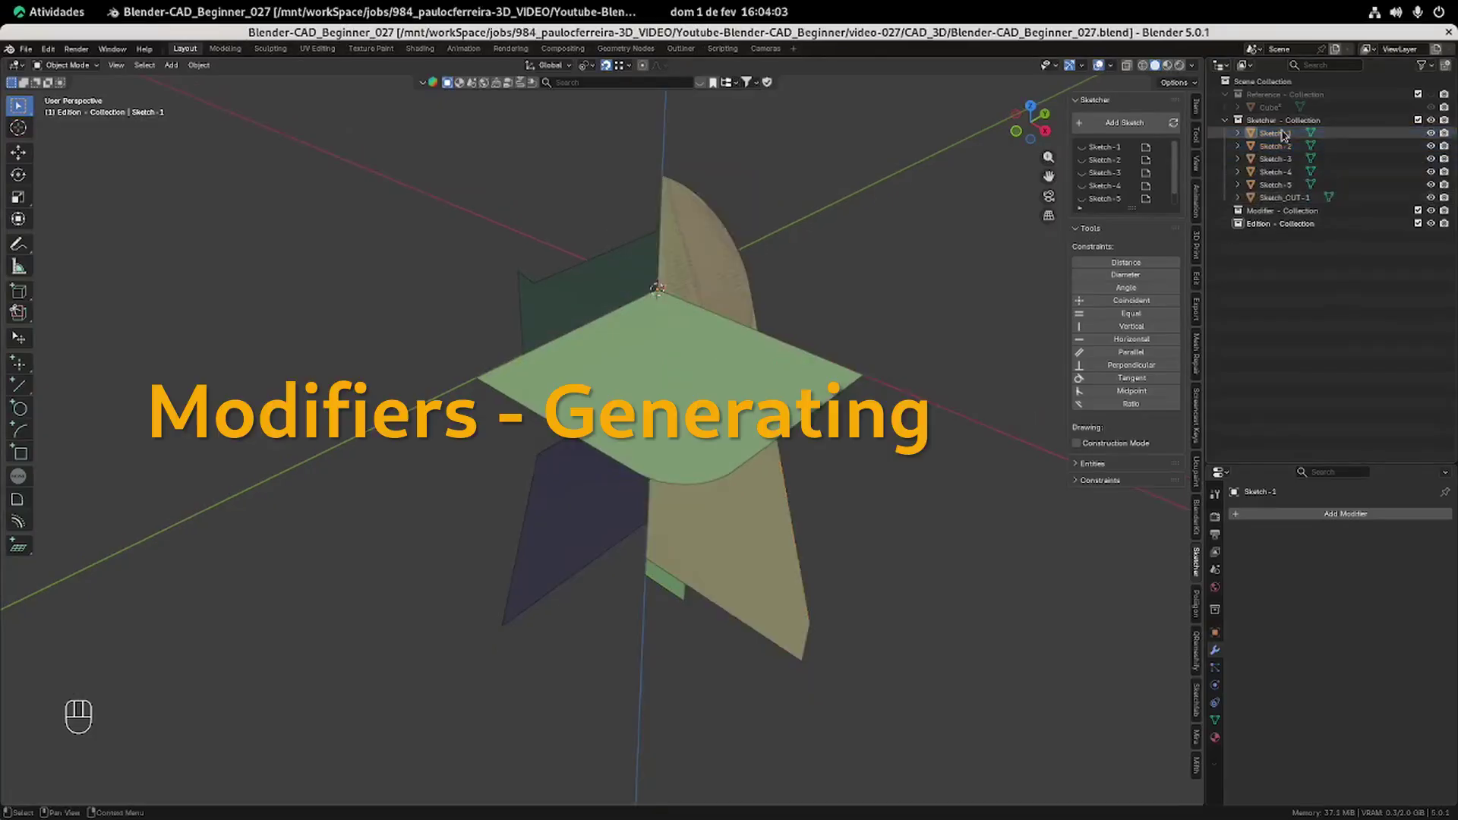
Duplicate Sketch-1 through Sketch_CUT-1 in place and move the copies into the Modifier collection.
shift+click(1284, 184)
shift+click(1284, 198)
key(shift+d)
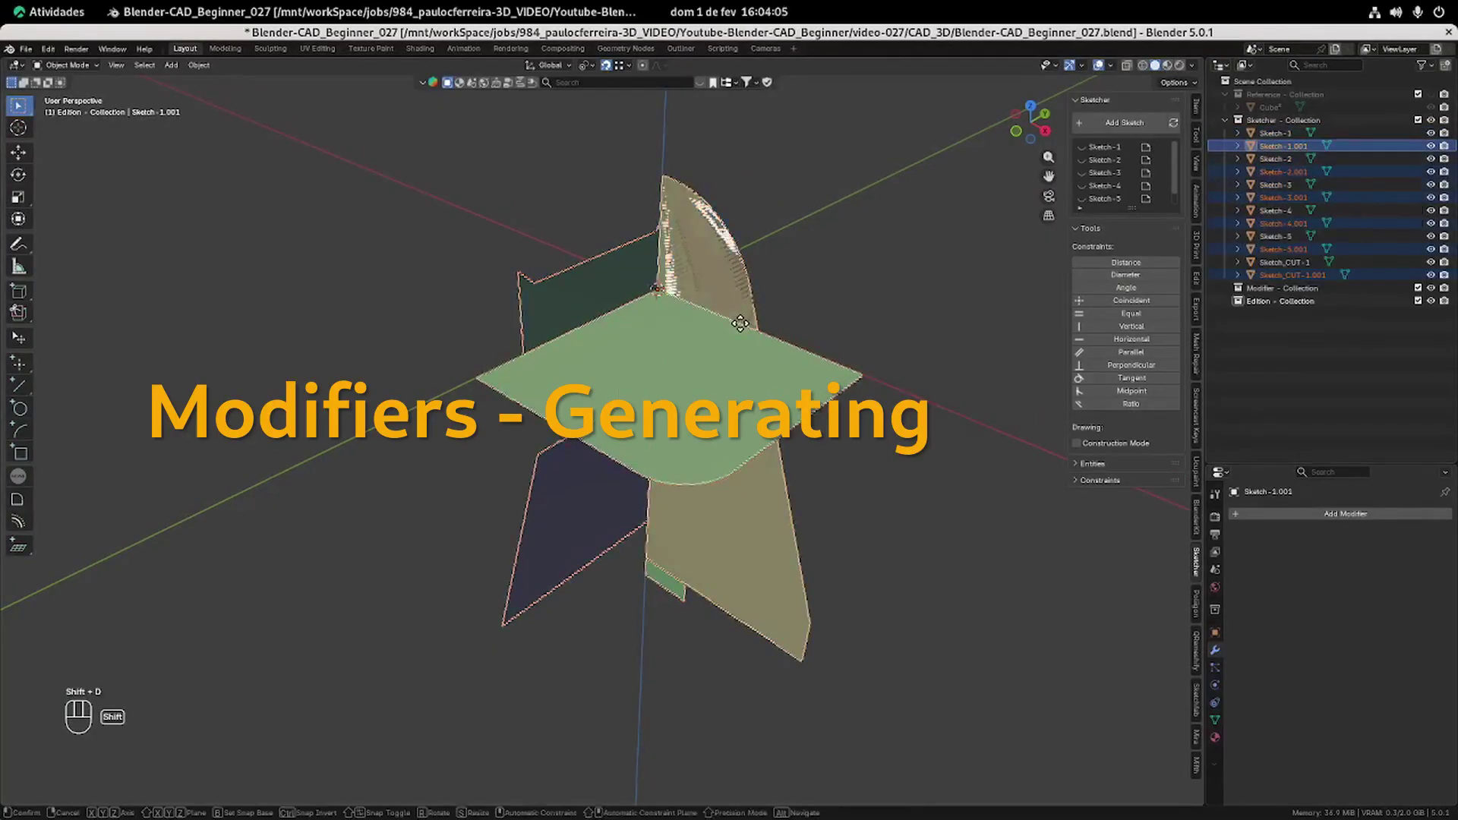
key(Escape)
drag(1281, 280, 1286, 289)
Hide and collapse the Sketcher collection and clear the selection.
click(1431, 121)
click(1224, 121)
click(812, 421)
Move the horizontal plate Sketch-3.001 down along Z, snapping it to the height of Sketch-1.001's upper corner at its lower outer end.
scroll(806, 414, up, 1)
shift+middle_drag(721, 354, 676, 312)
click(571, 296)
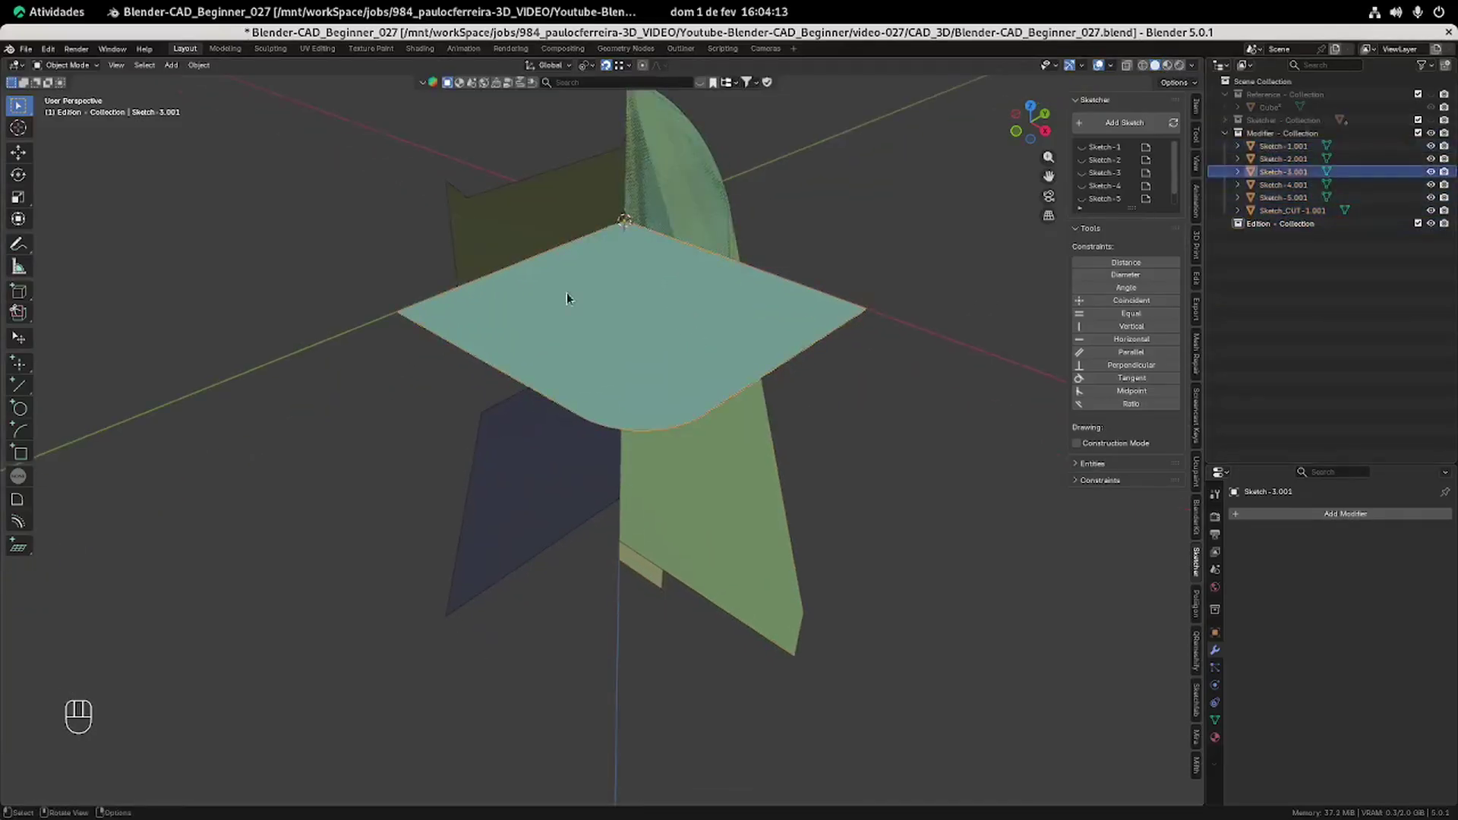
click(18, 152)
drag(648, 201, 802, 609)
click(619, 578)
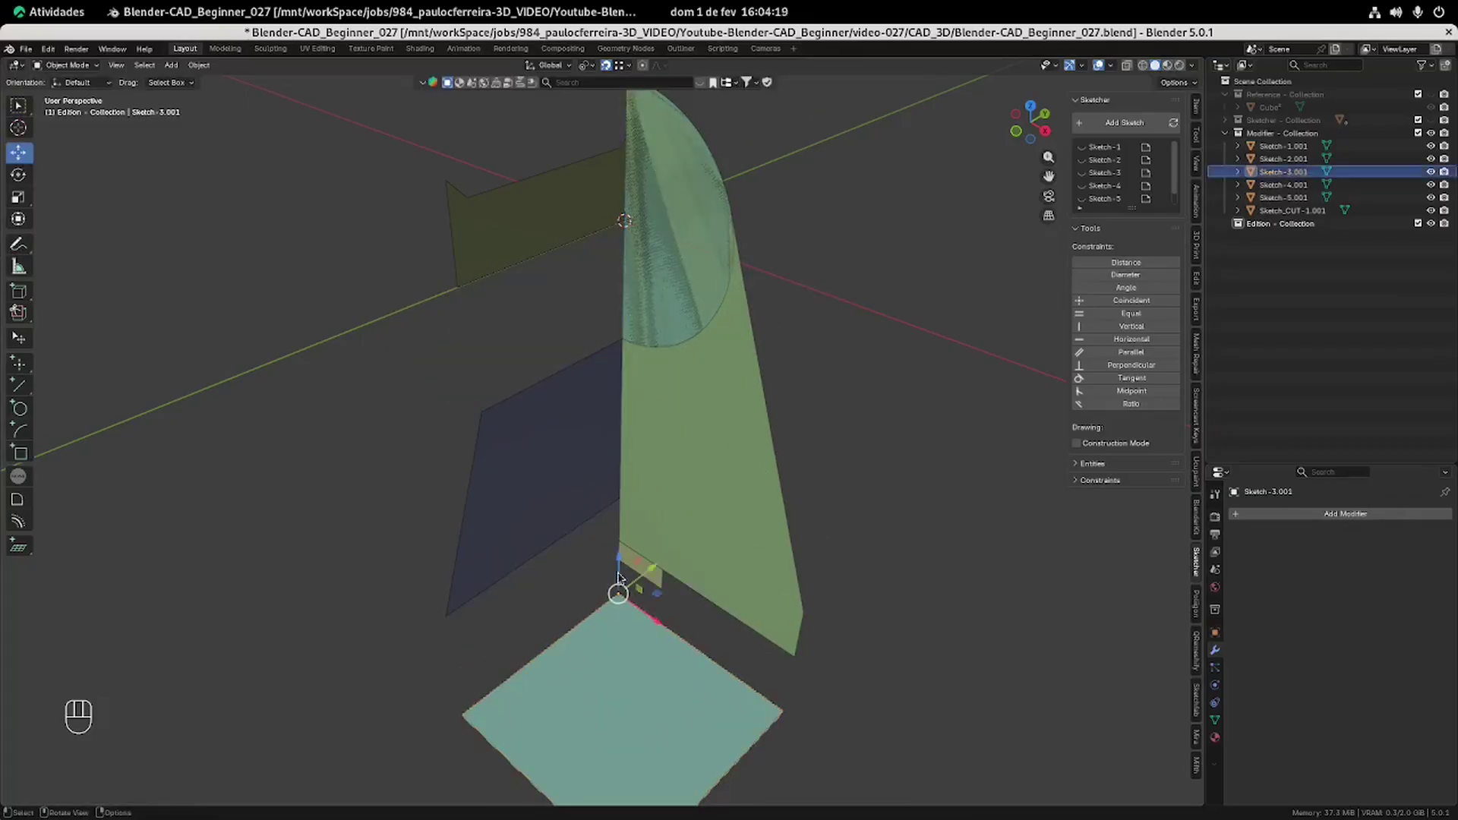
drag(619, 563, 804, 612)
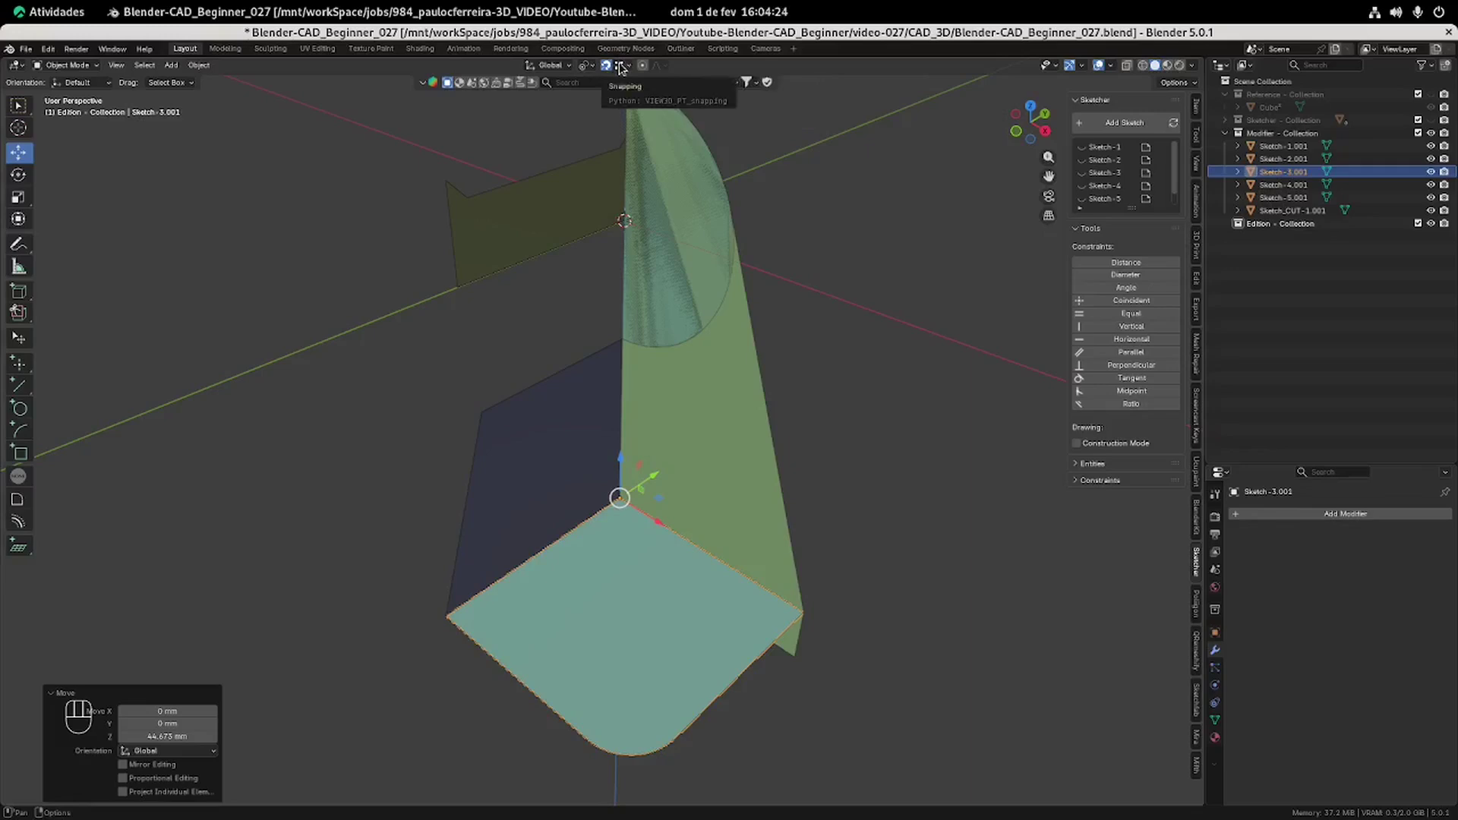
scroll(802, 456, down, 1)
shift+middle_drag(795, 478, 801, 462)
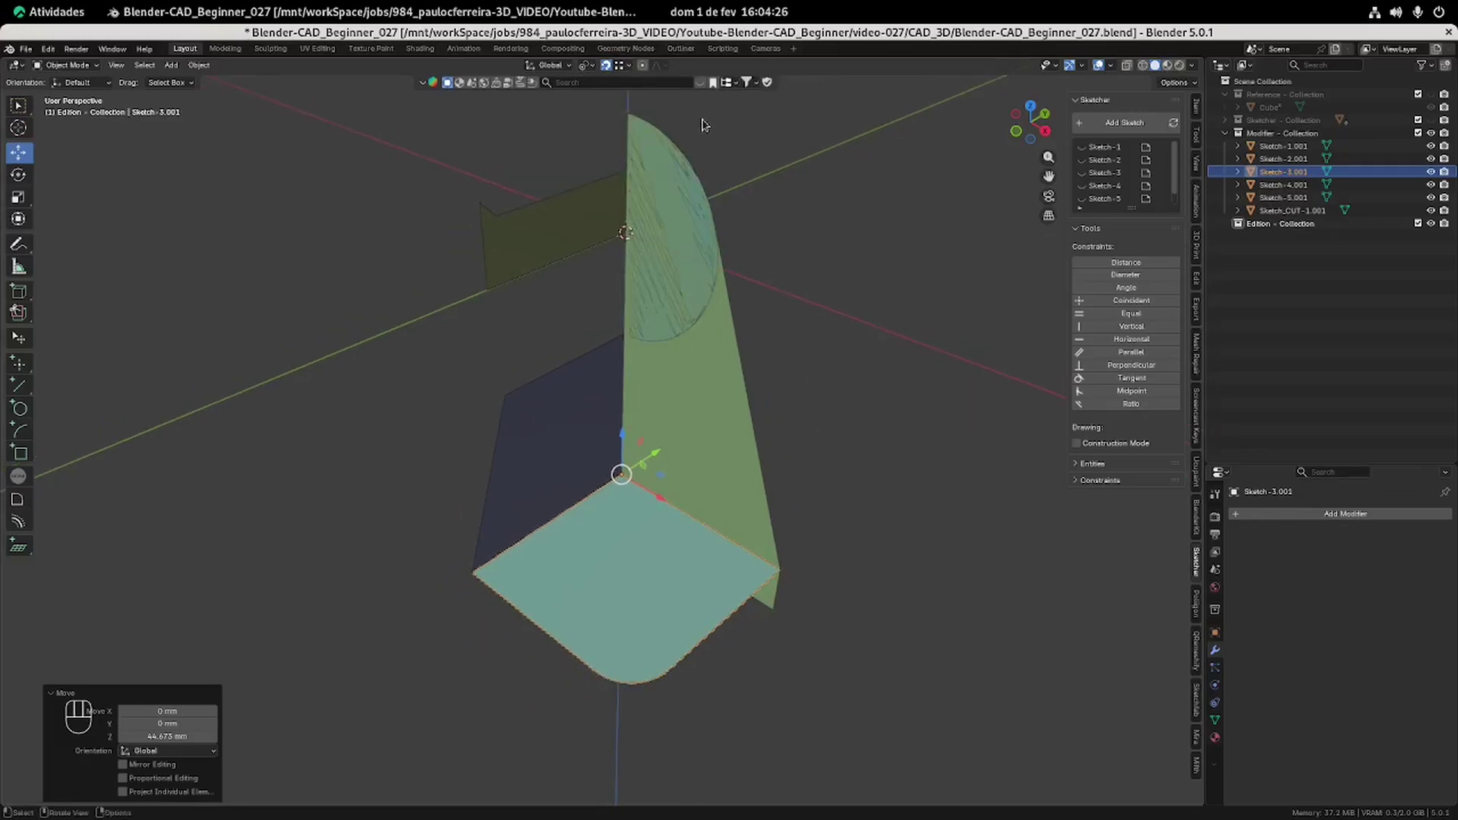
Review the snapping settings for the Active snap base and the Vertex snap target.
click(658, 66)
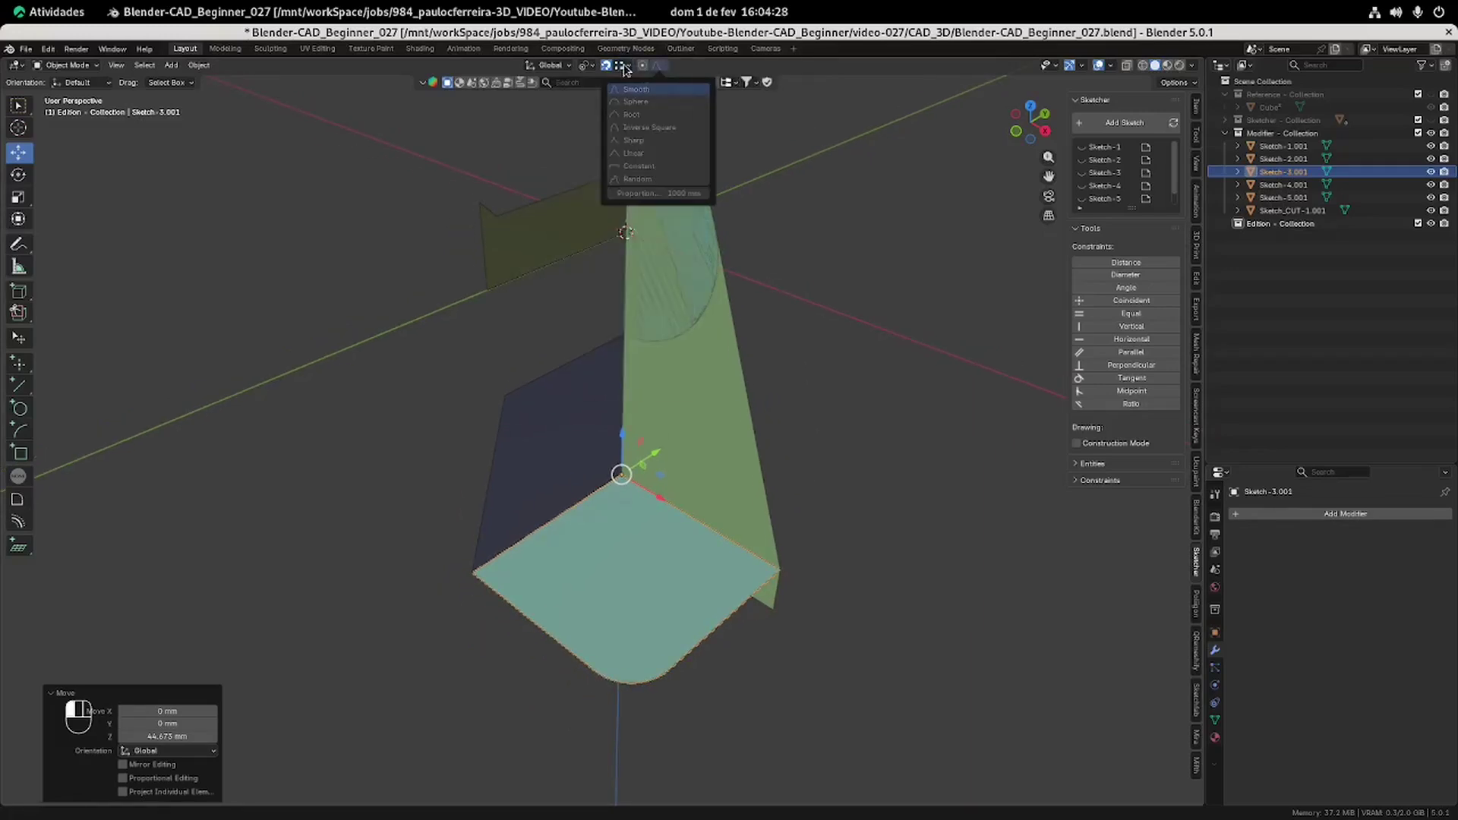
mouse_move(628, 67)
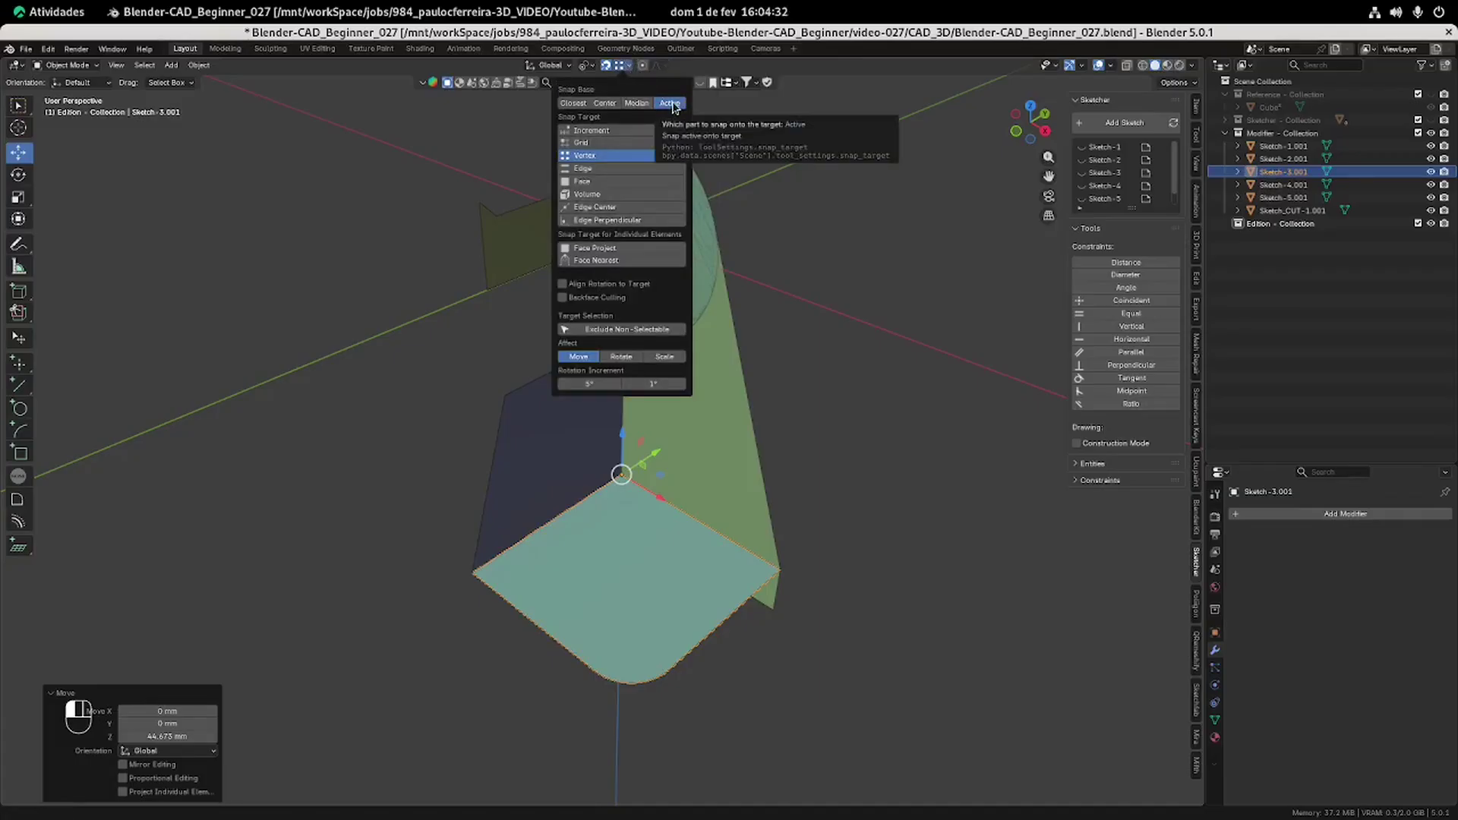
click(845, 417)
middle_drag(845, 415, 844, 375)
middle_drag(804, 445, 802, 445)
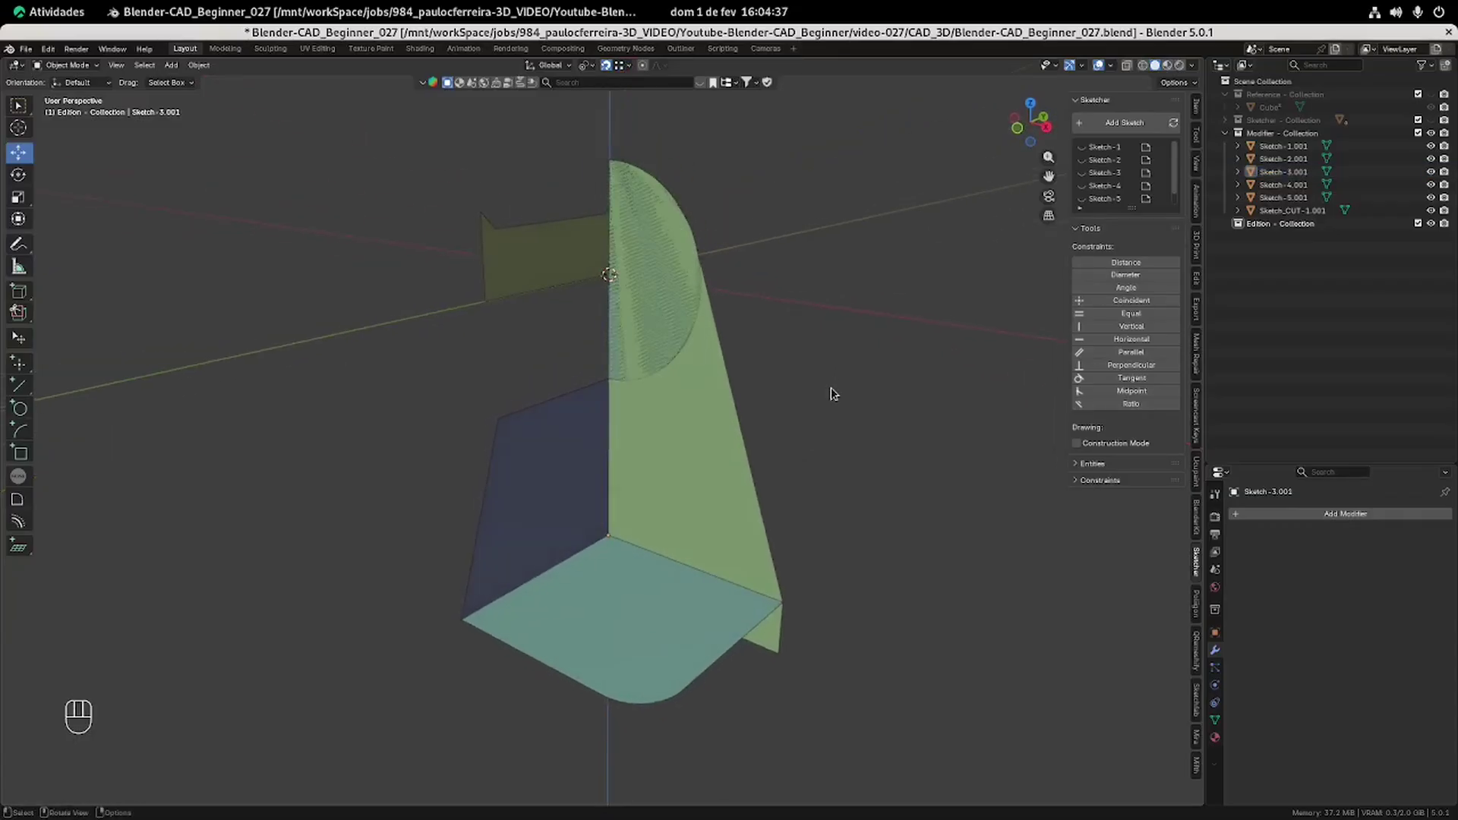
Add a Mirror modifier to the tall back profile Sketch-1.001.
click(726, 447)
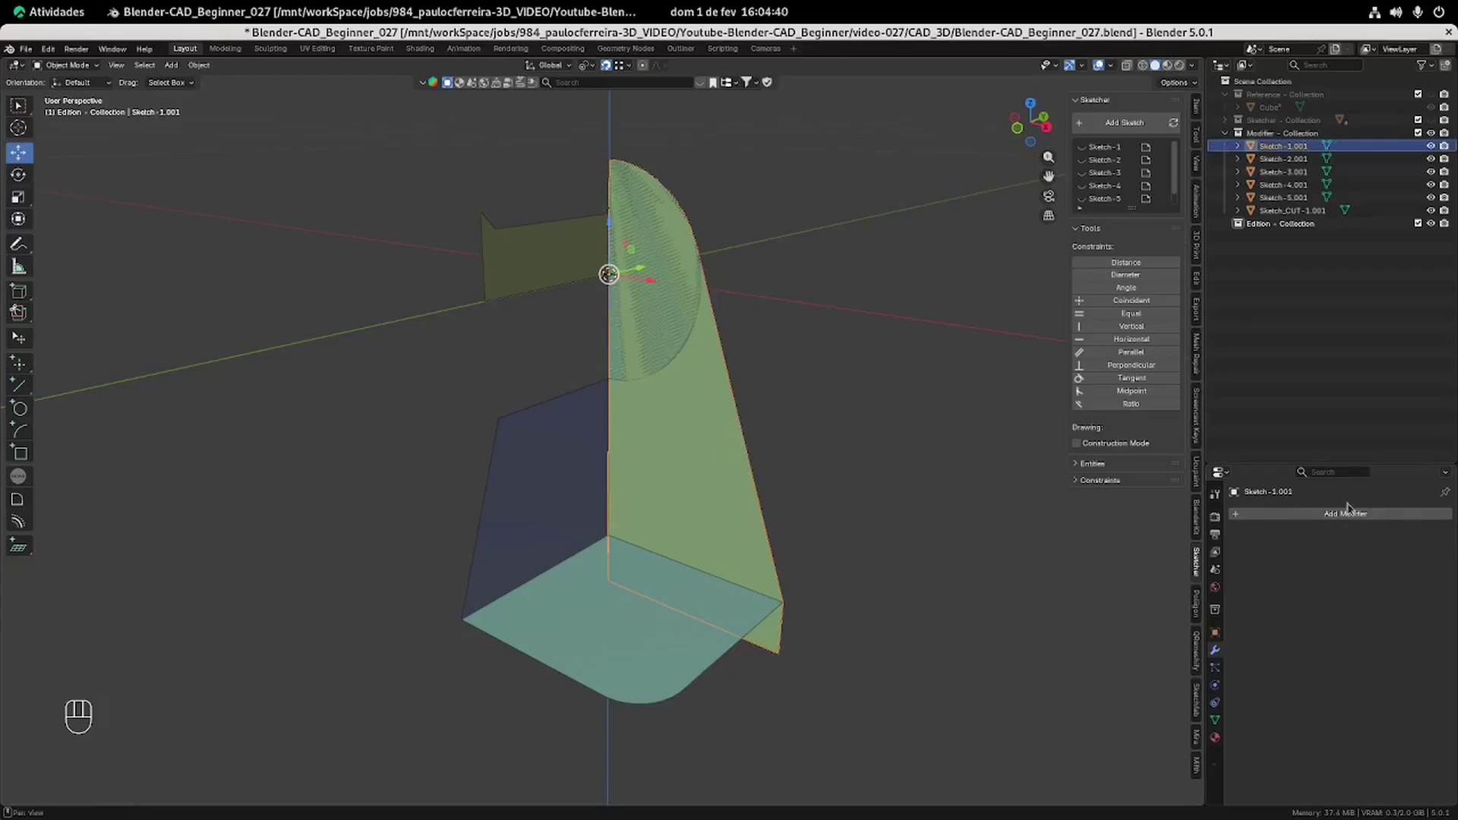
click(1301, 515)
mouse_move(1301, 523)
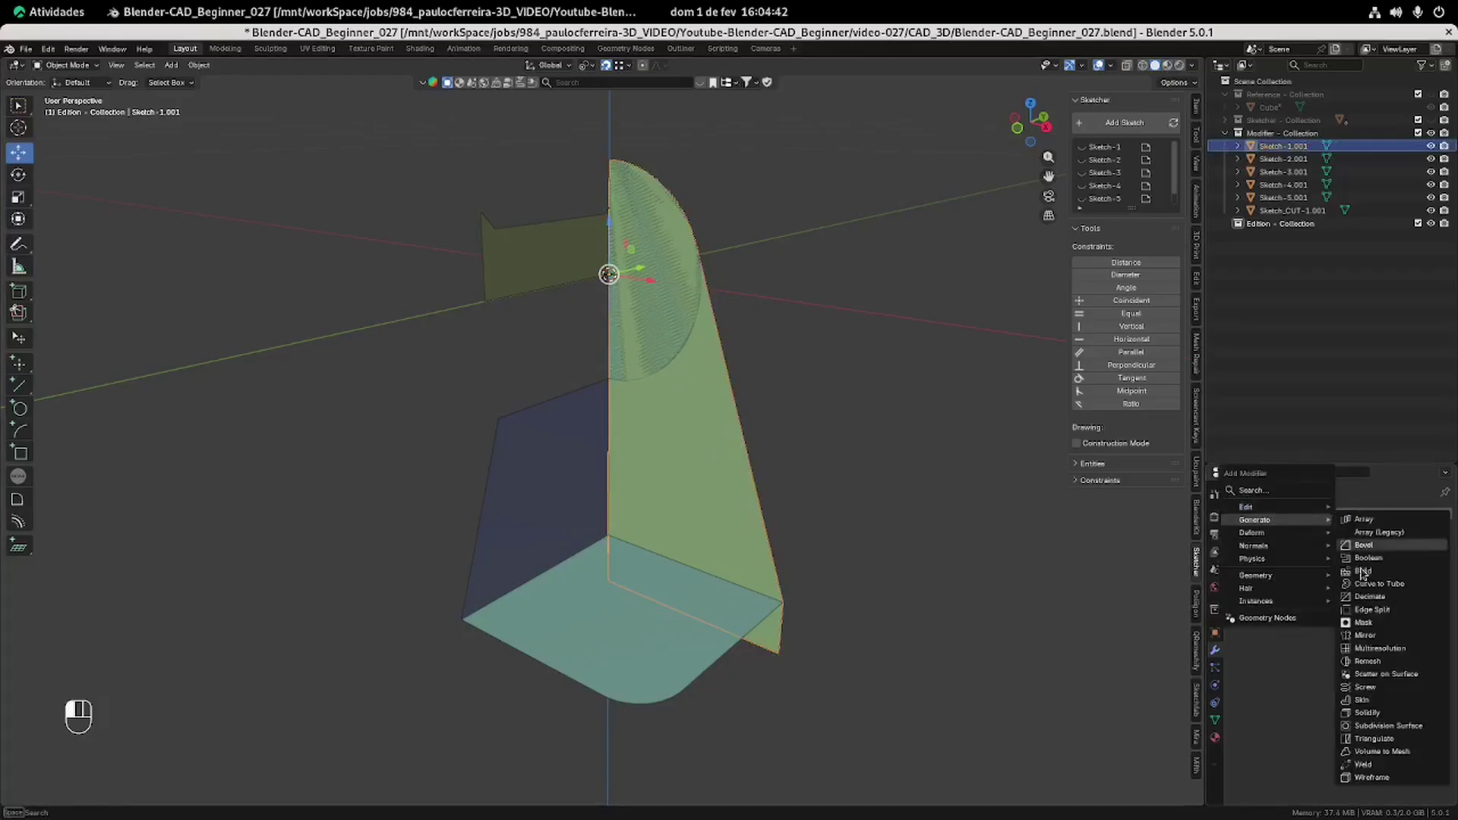
click(1365, 635)
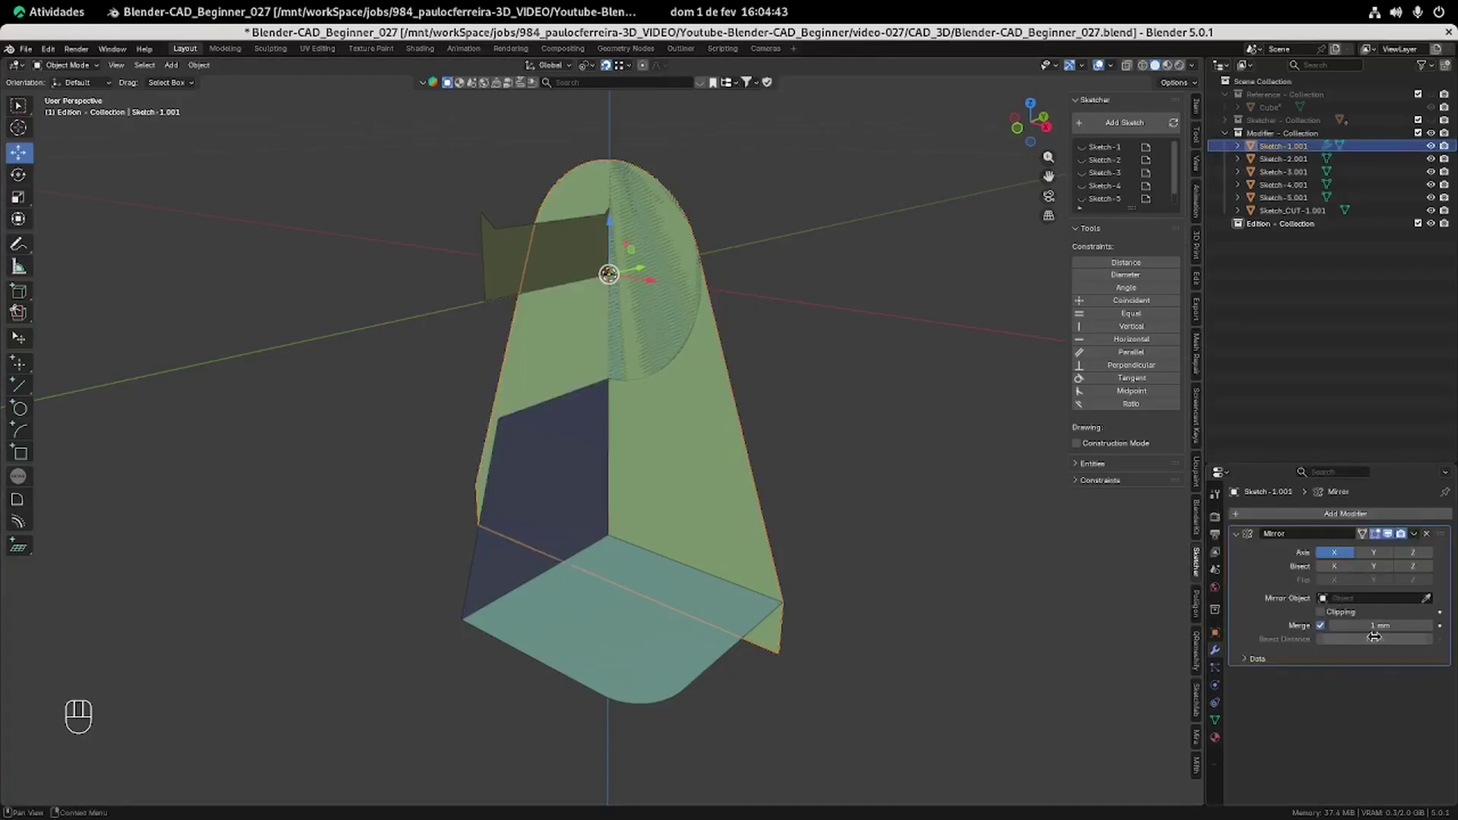
Add a Solidify modifier to the back profile Sketch-1.001 with a thickness of 19 mm and an offset of 1.
click(1235, 535)
click(1276, 516)
mouse_move(1275, 519)
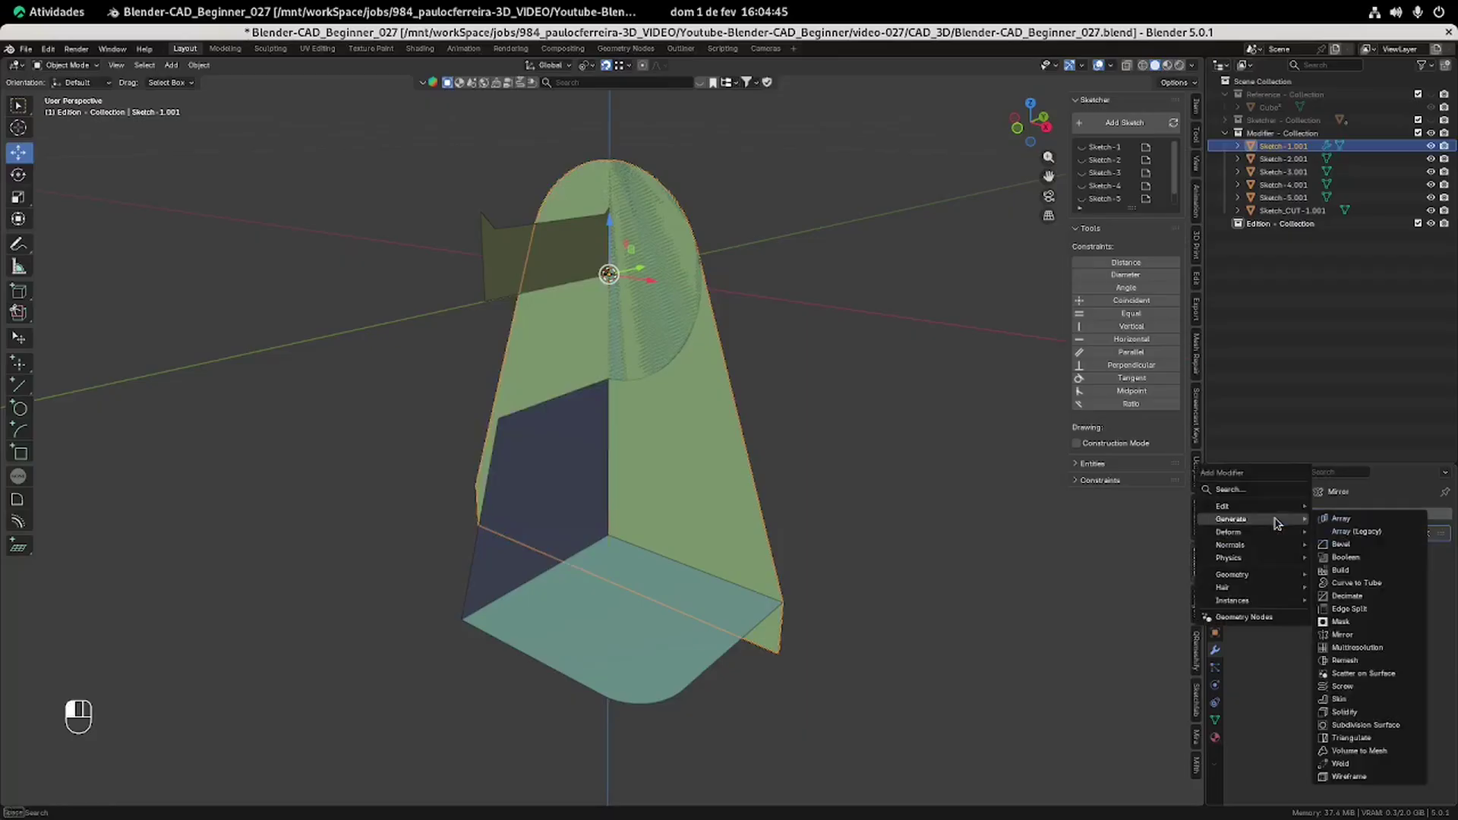
click(1347, 712)
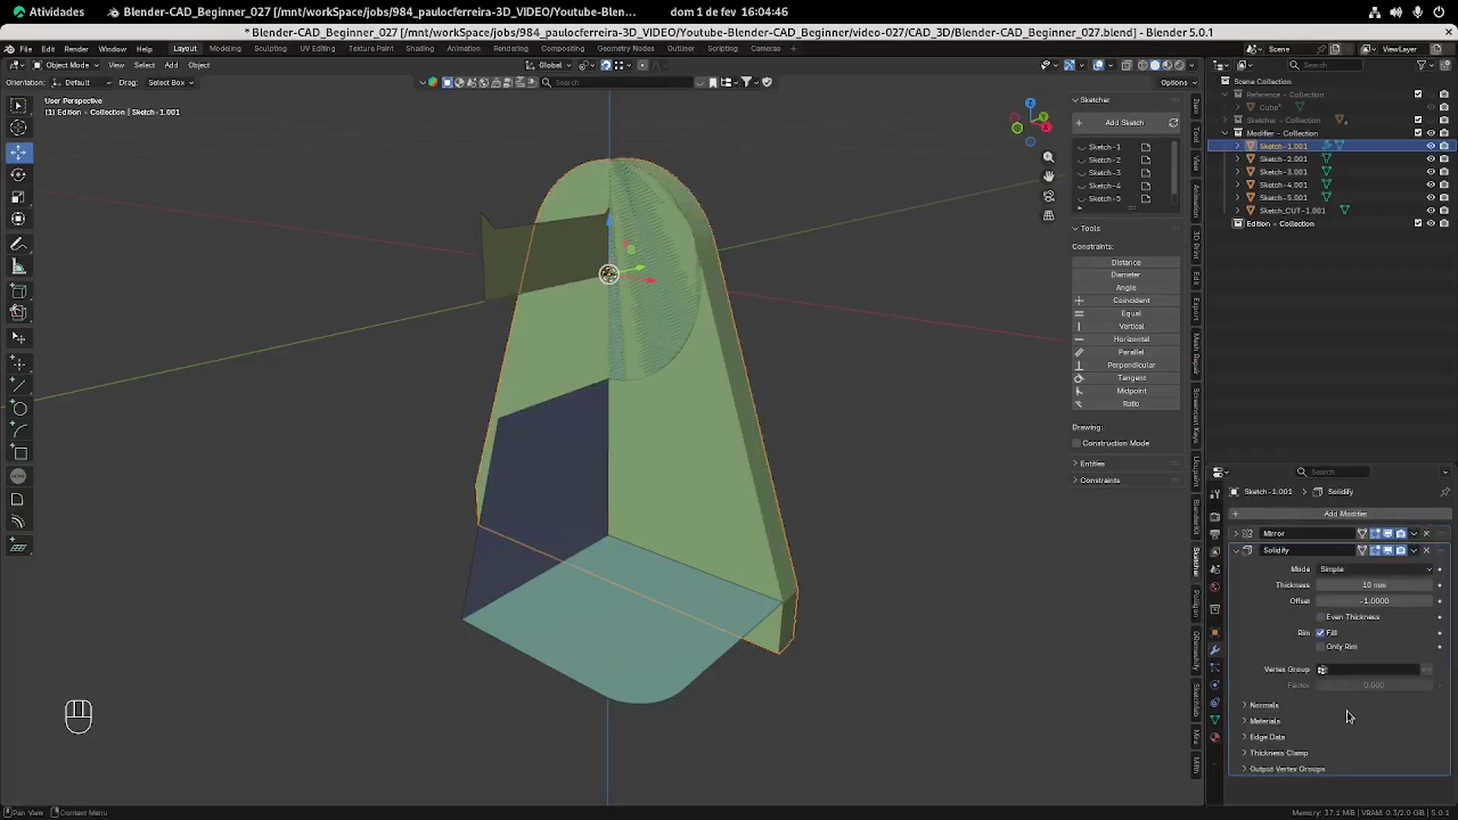
click(1393, 587)
text(10)
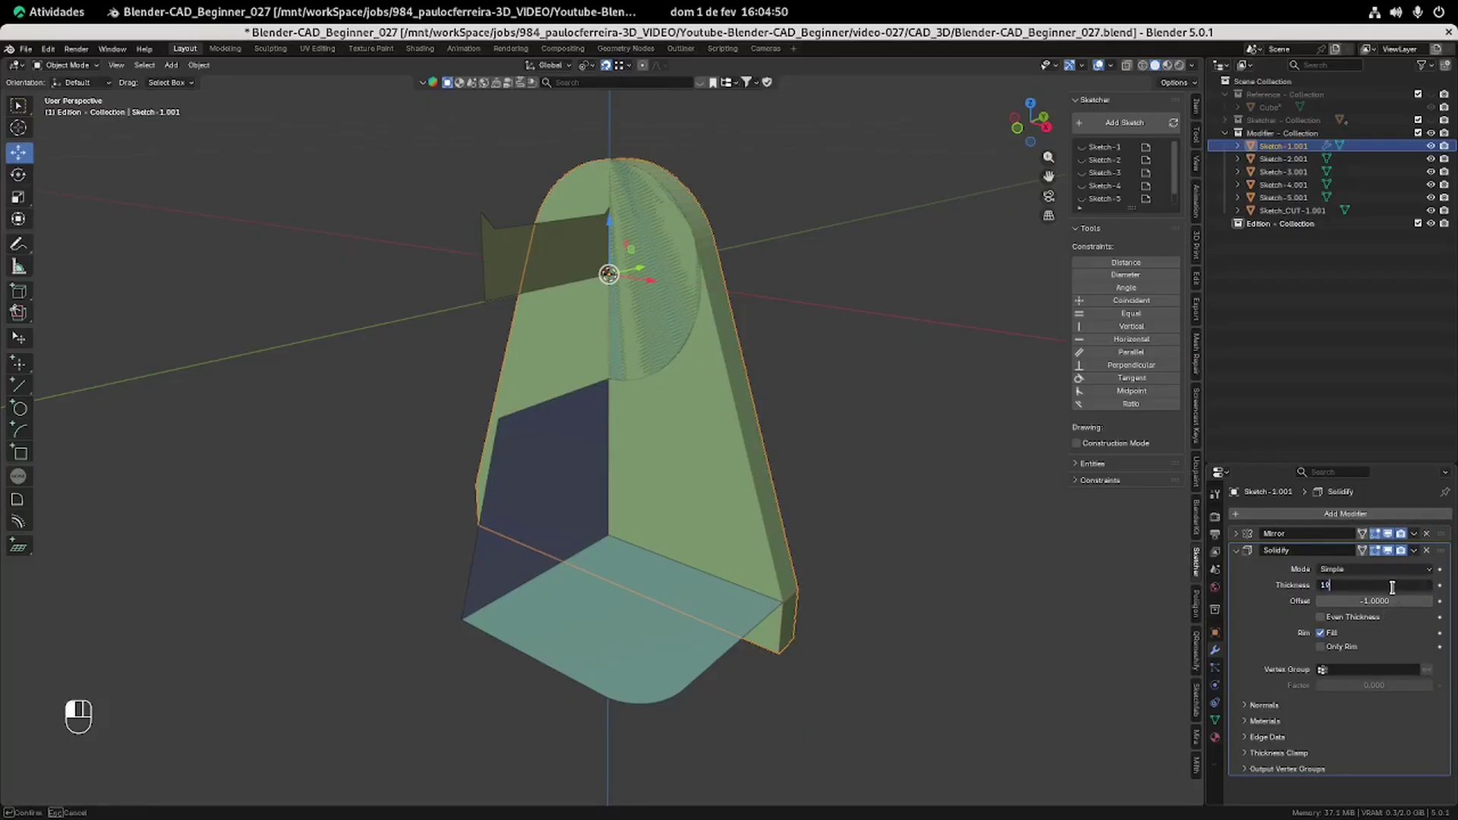
key(Tab)
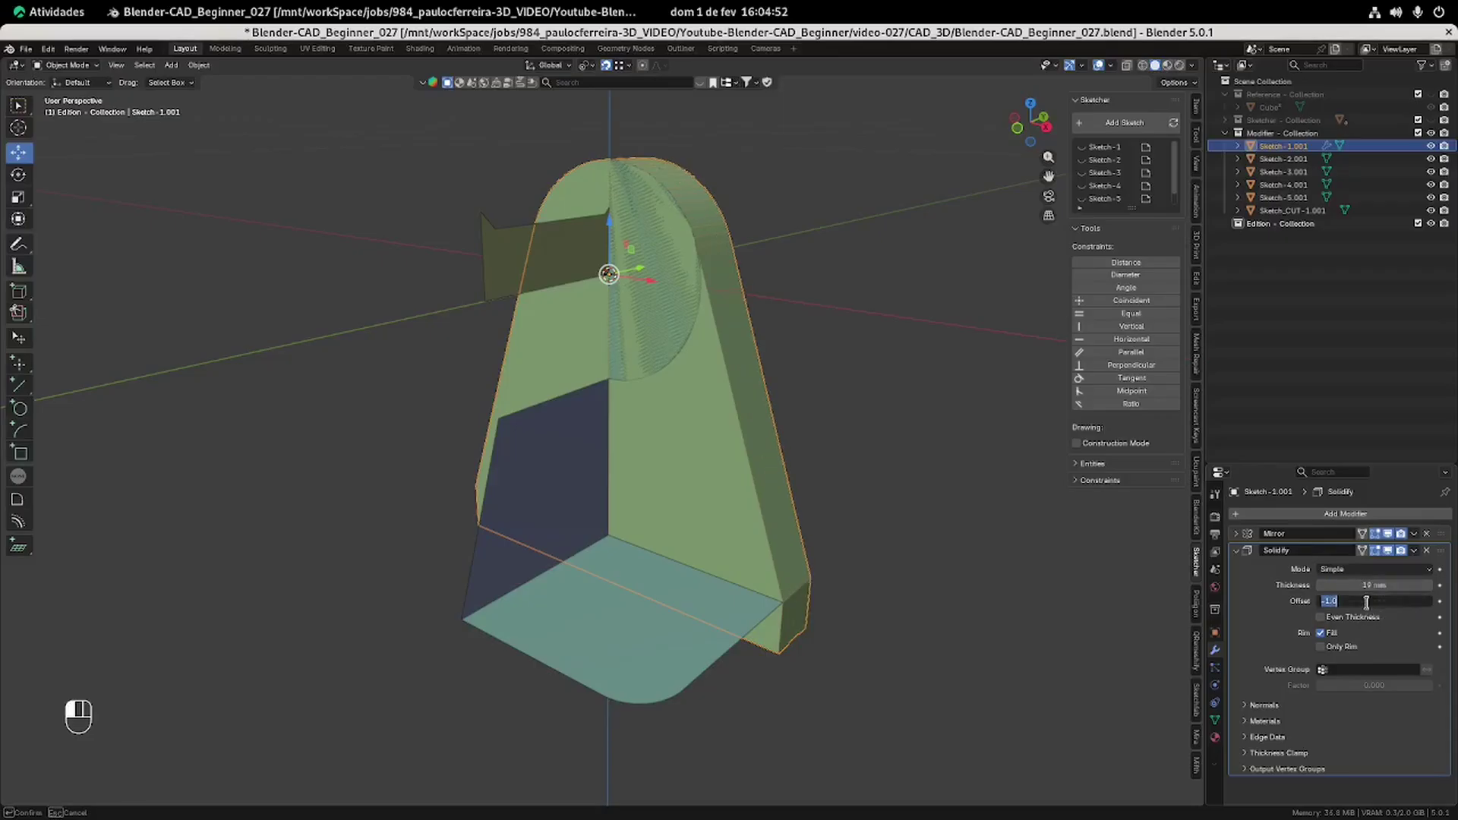
key(Return)
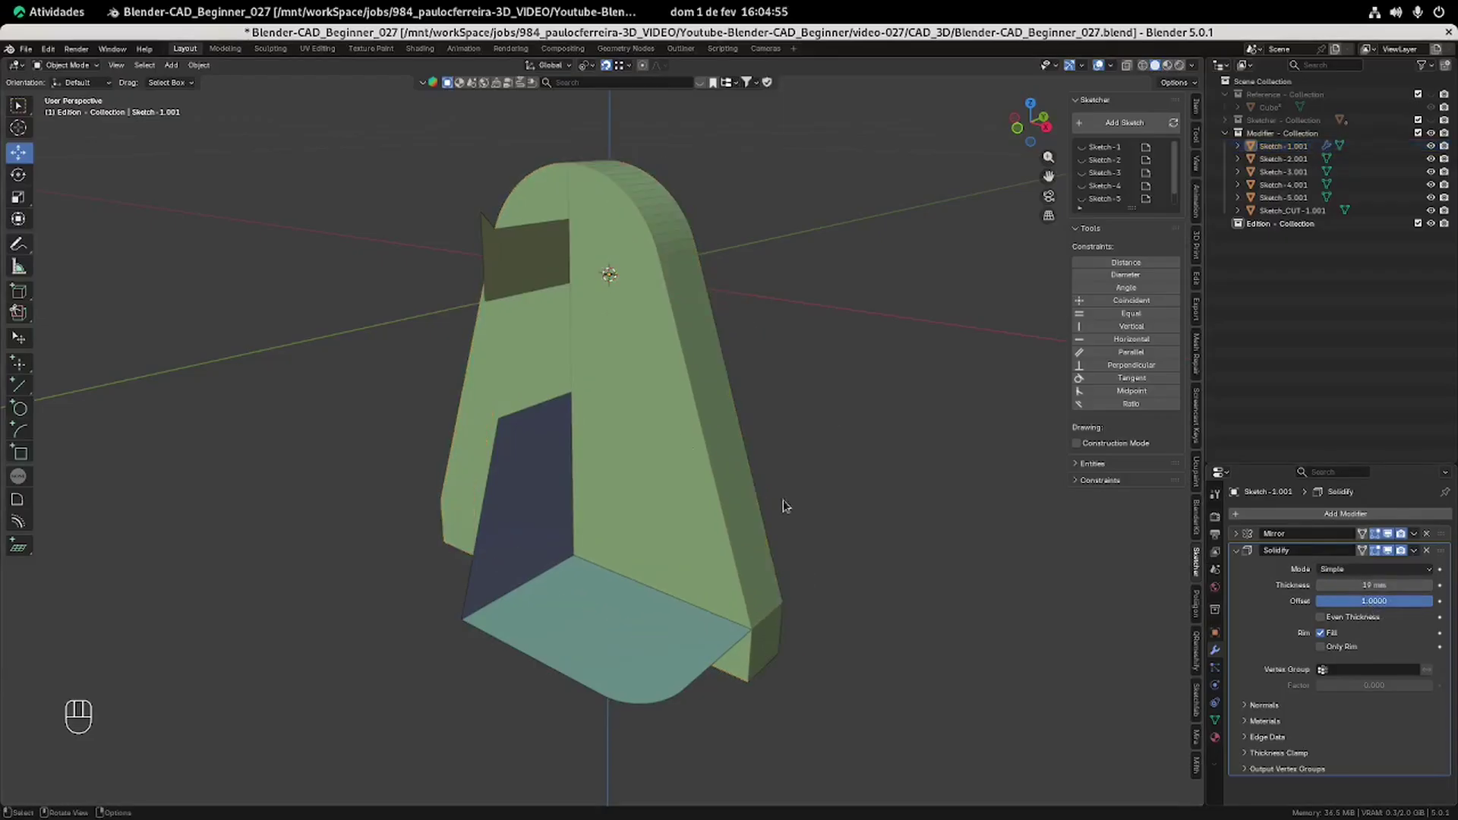
Add a Mirror modifier to the half-disc profile Sketch-2.001 and collapse its settings.
click(1283, 158)
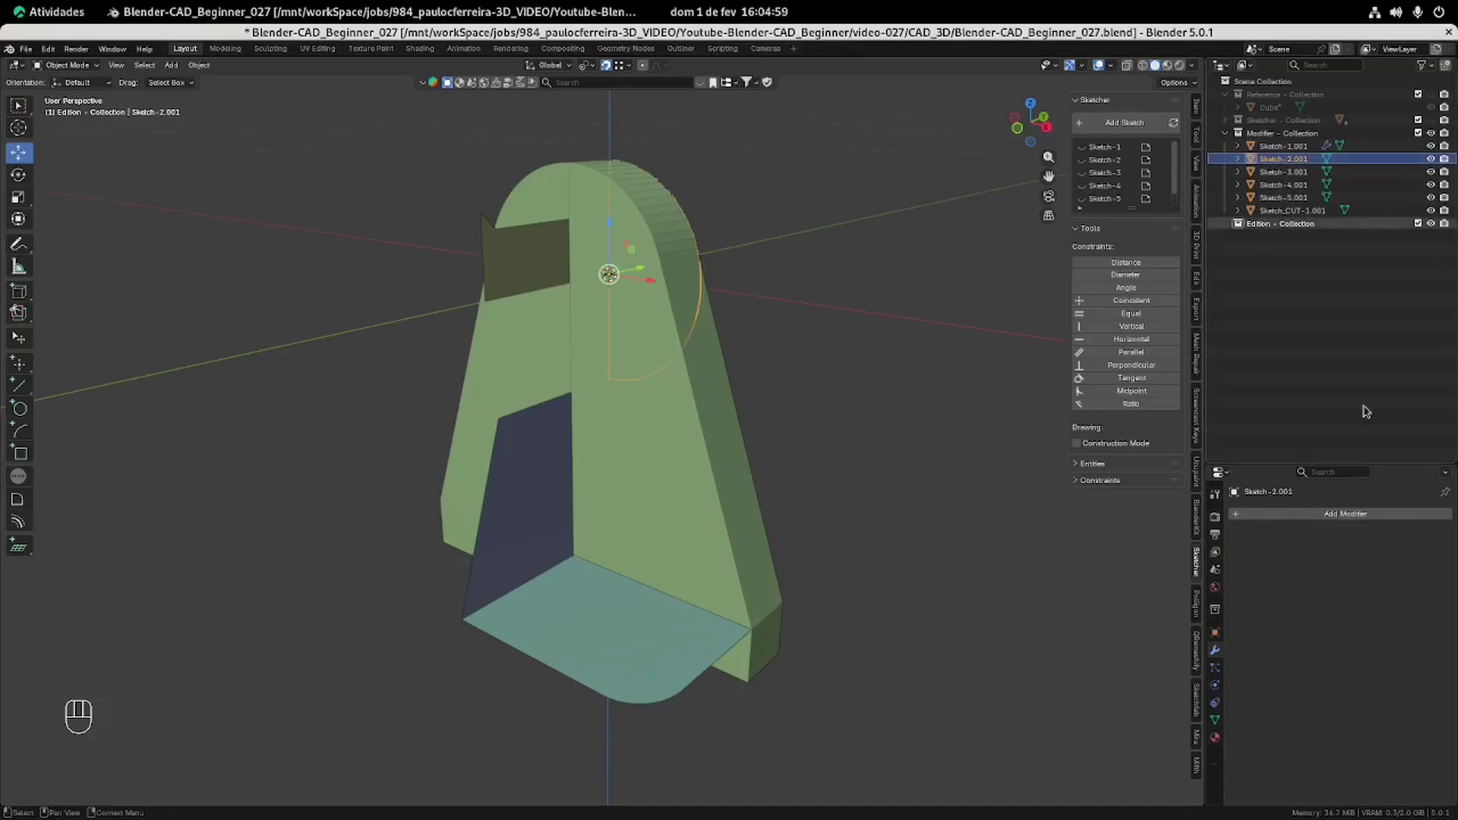
click(1300, 515)
mouse_move(1298, 515)
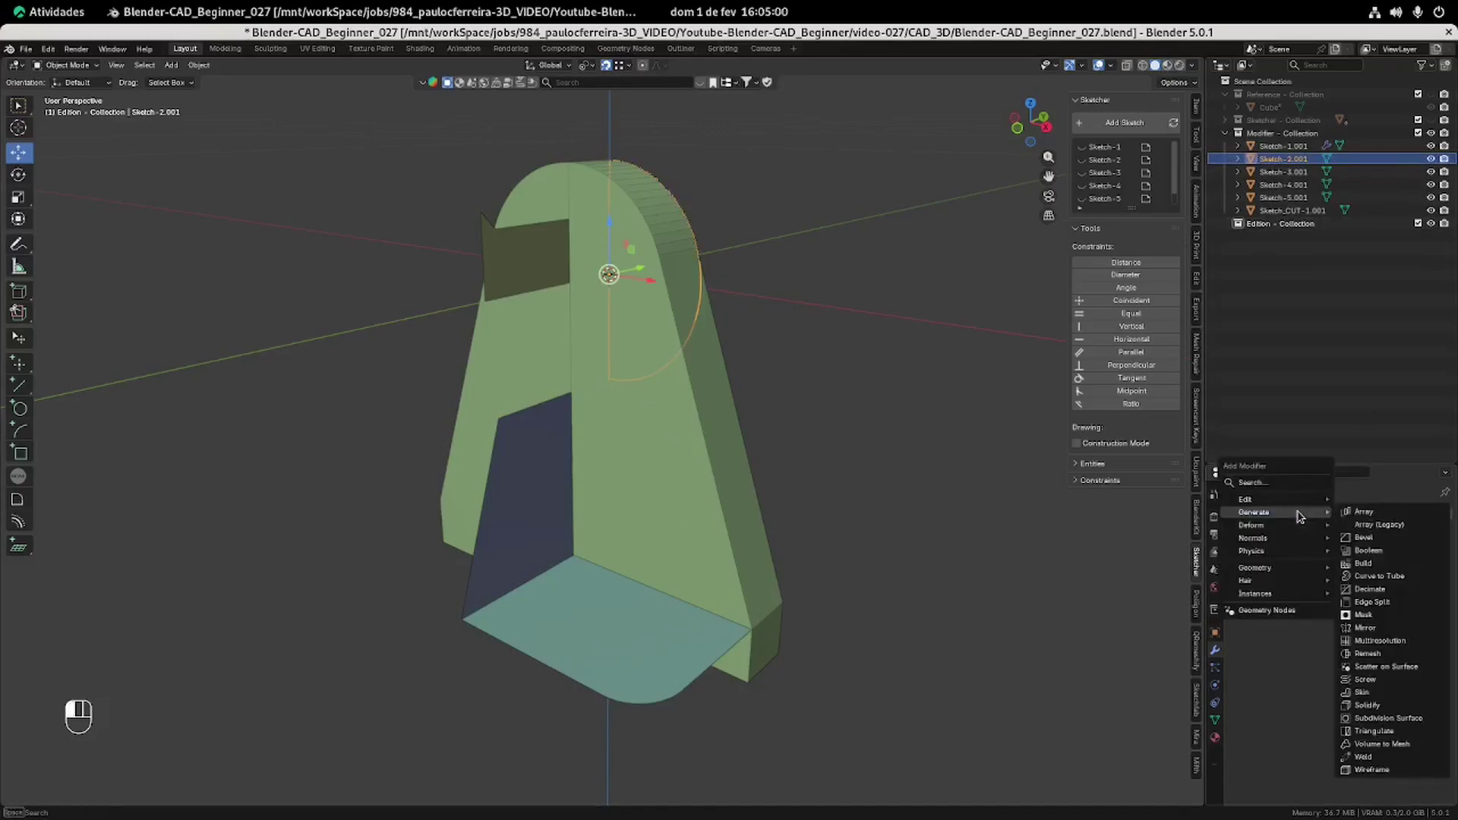
click(1385, 632)
click(1237, 535)
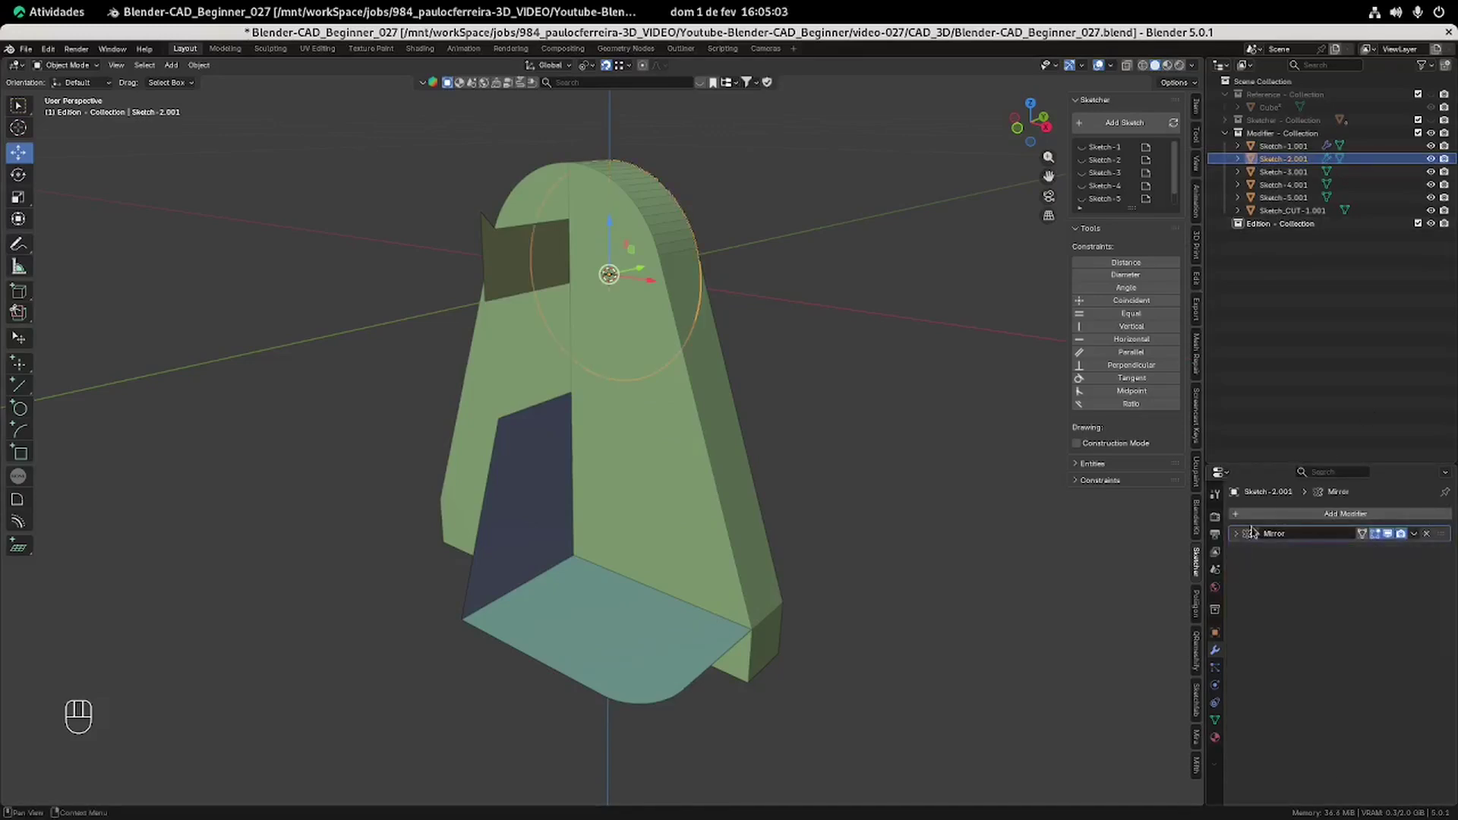
Add a Solidify modifier to the disc Sketch-2.001 with a thickness of 51 mm and an offset of 1.
click(1271, 517)
mouse_move(1273, 522)
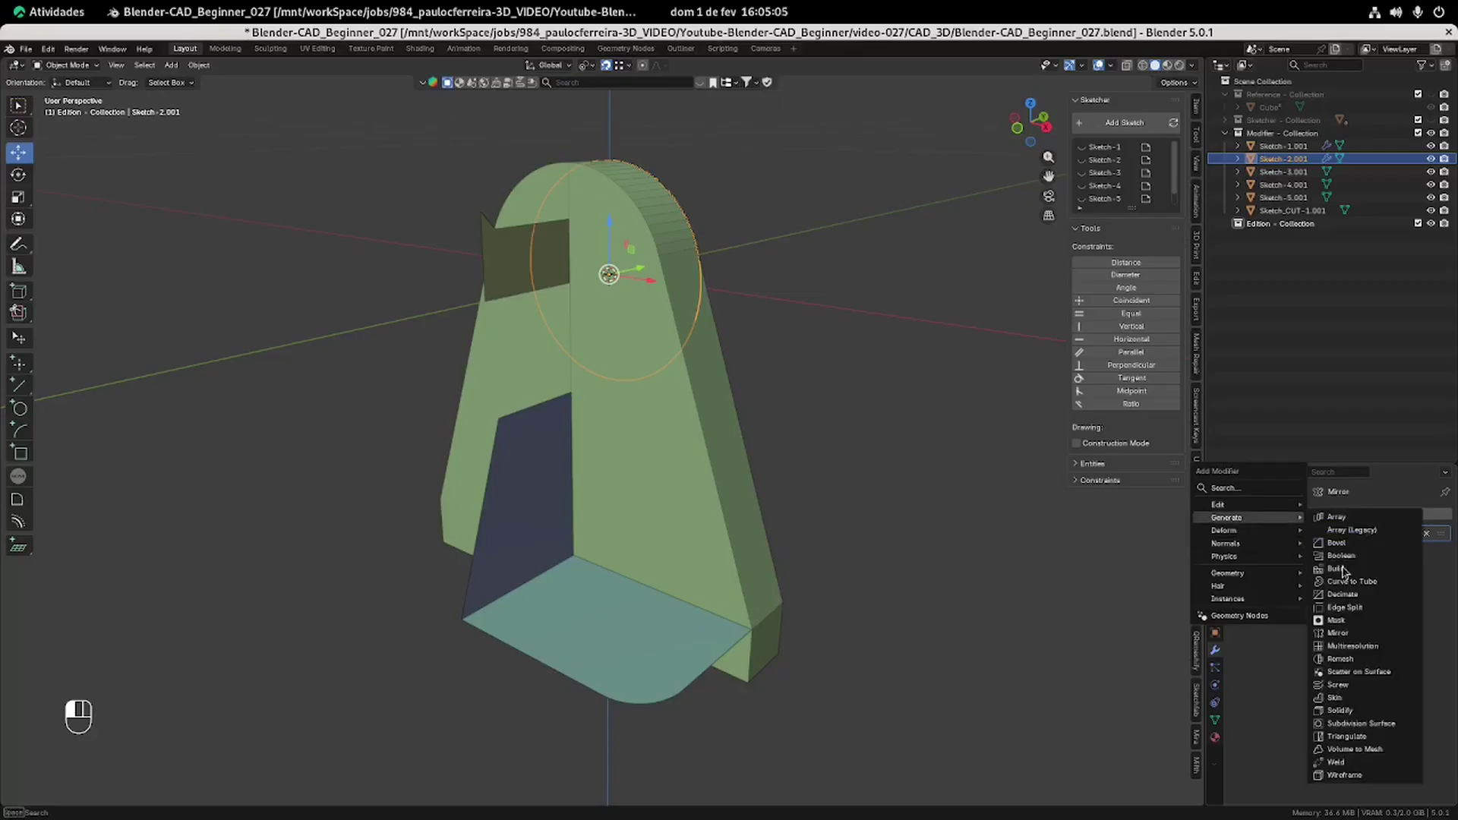
click(1349, 708)
double_click(1378, 584)
text(5)
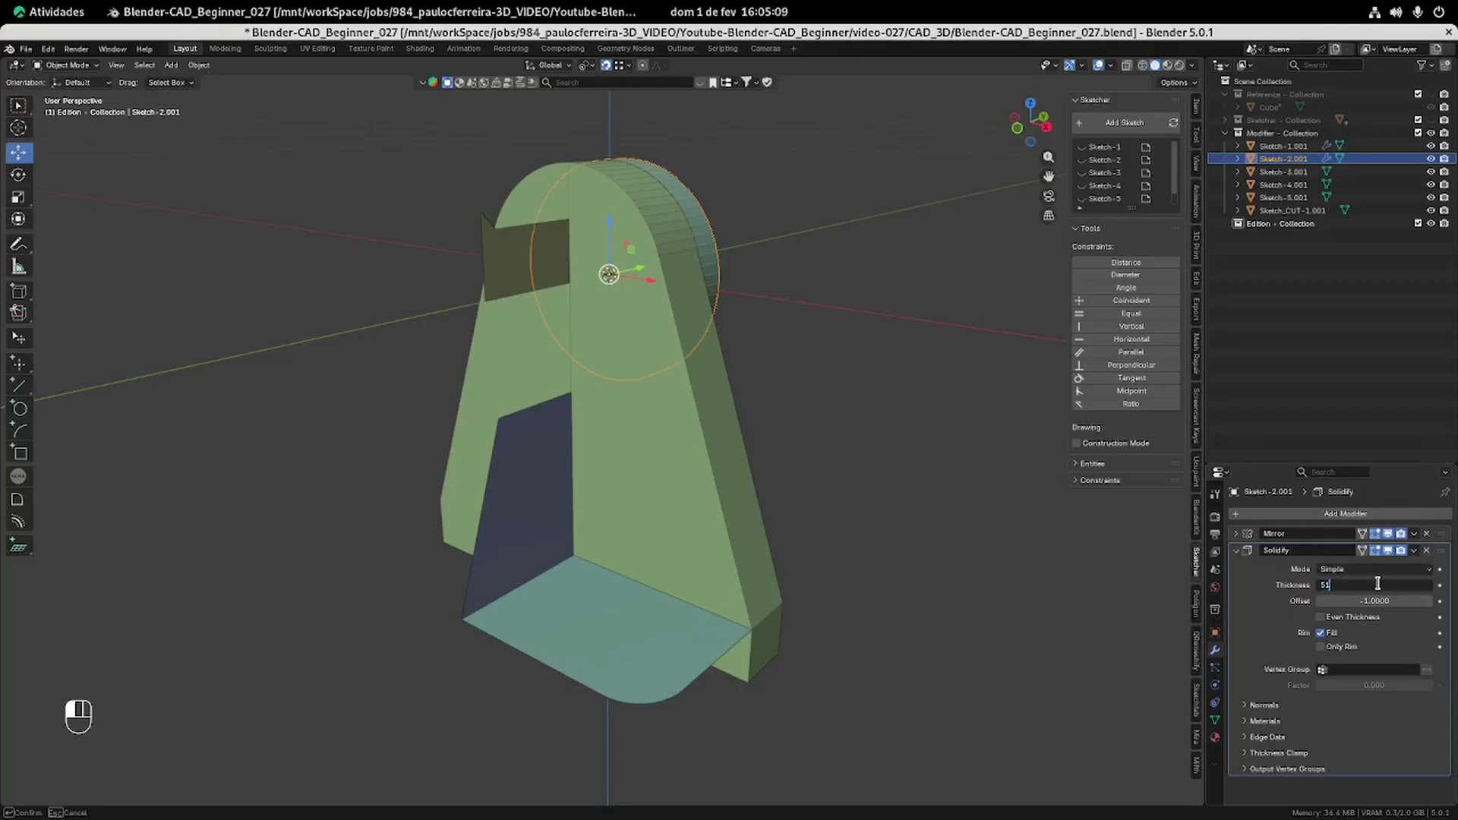
key(Return)
double_click(1380, 601)
text(1)
key(Return)
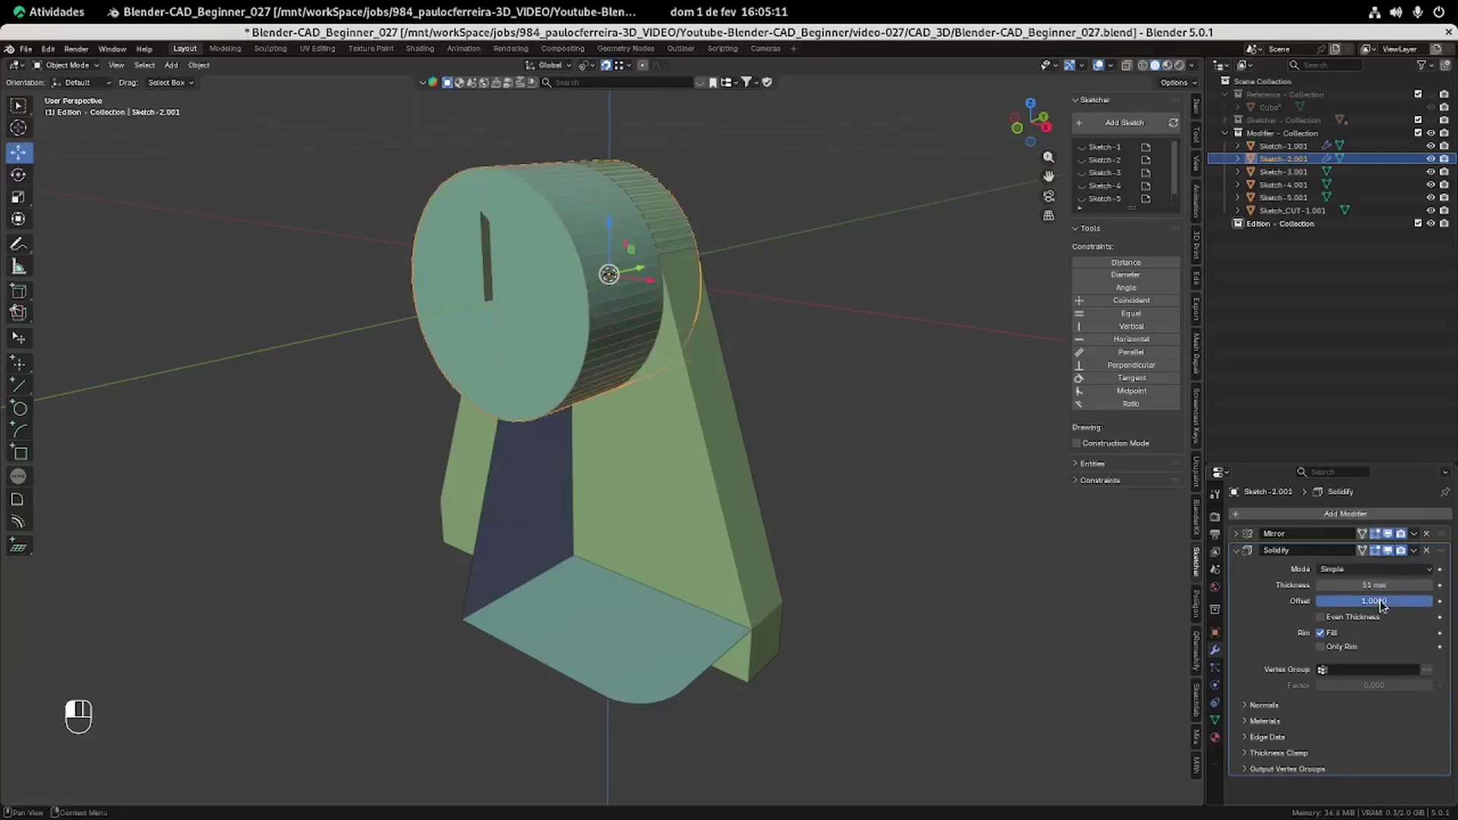
click(792, 375)
Add a Mirror modifier to the horizontal base plate Sketch-3.001 and collapse its settings.
middle_drag(791, 376, 775, 391)
shift+middle_drag(739, 459, 697, 420)
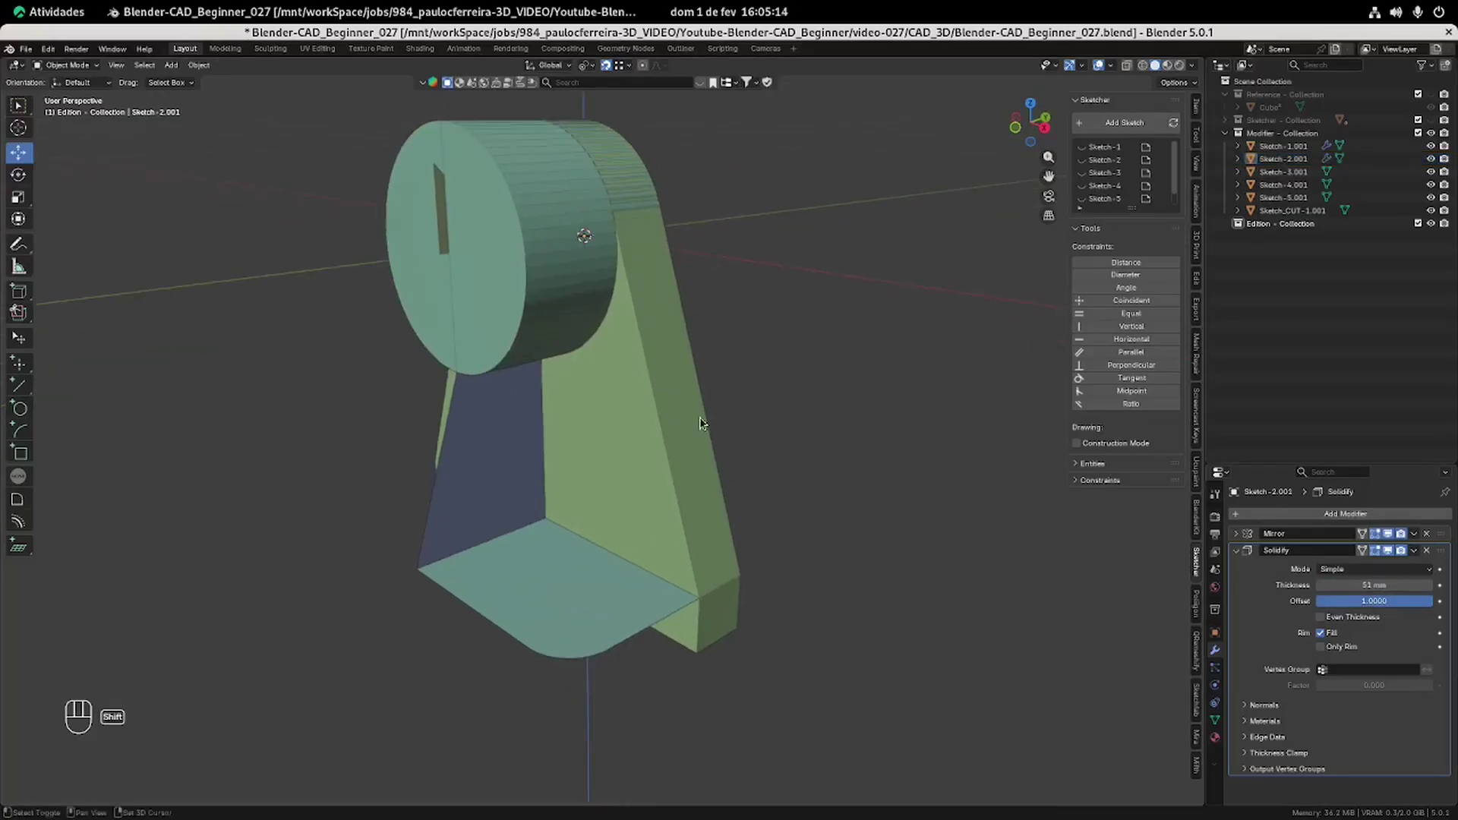
click(618, 587)
click(1295, 514)
mouse_move(1296, 515)
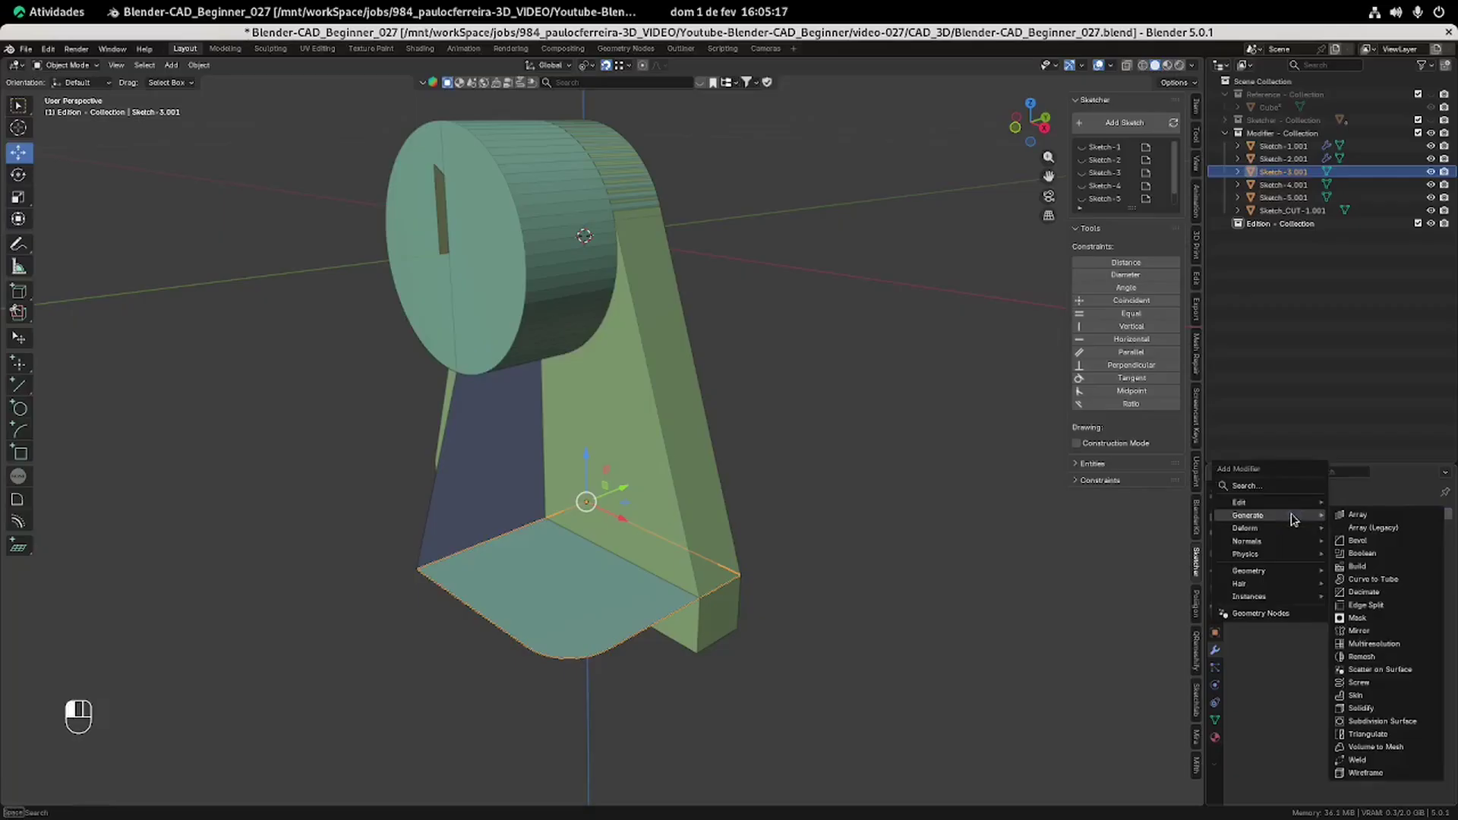
click(1398, 630)
click(1239, 535)
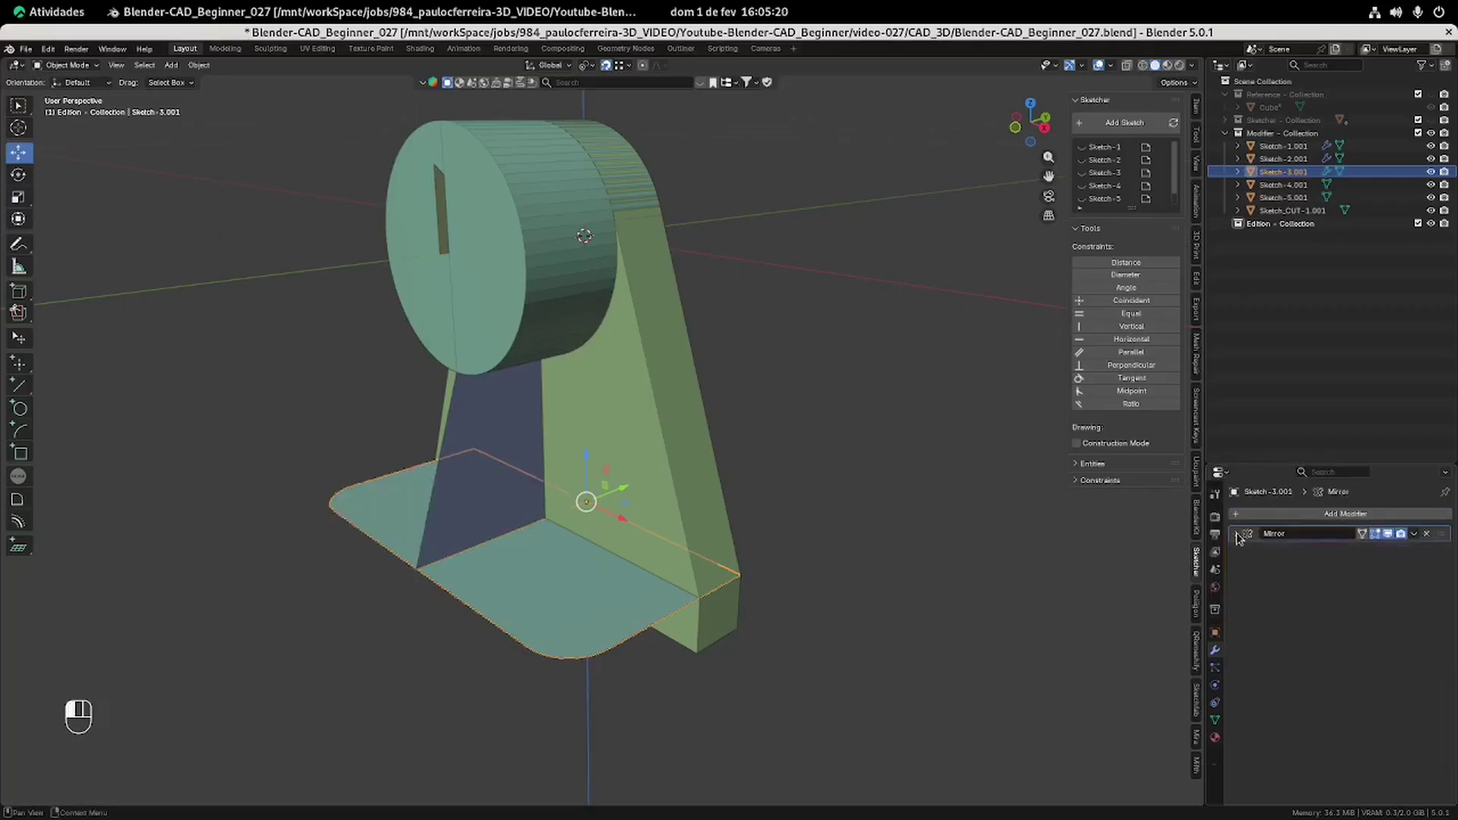
Thicken the mirrored base plate Sketch-3.001 to 19 mm with a Solidify modifier, then clear the selection.
click(1316, 515)
mouse_move(1300, 517)
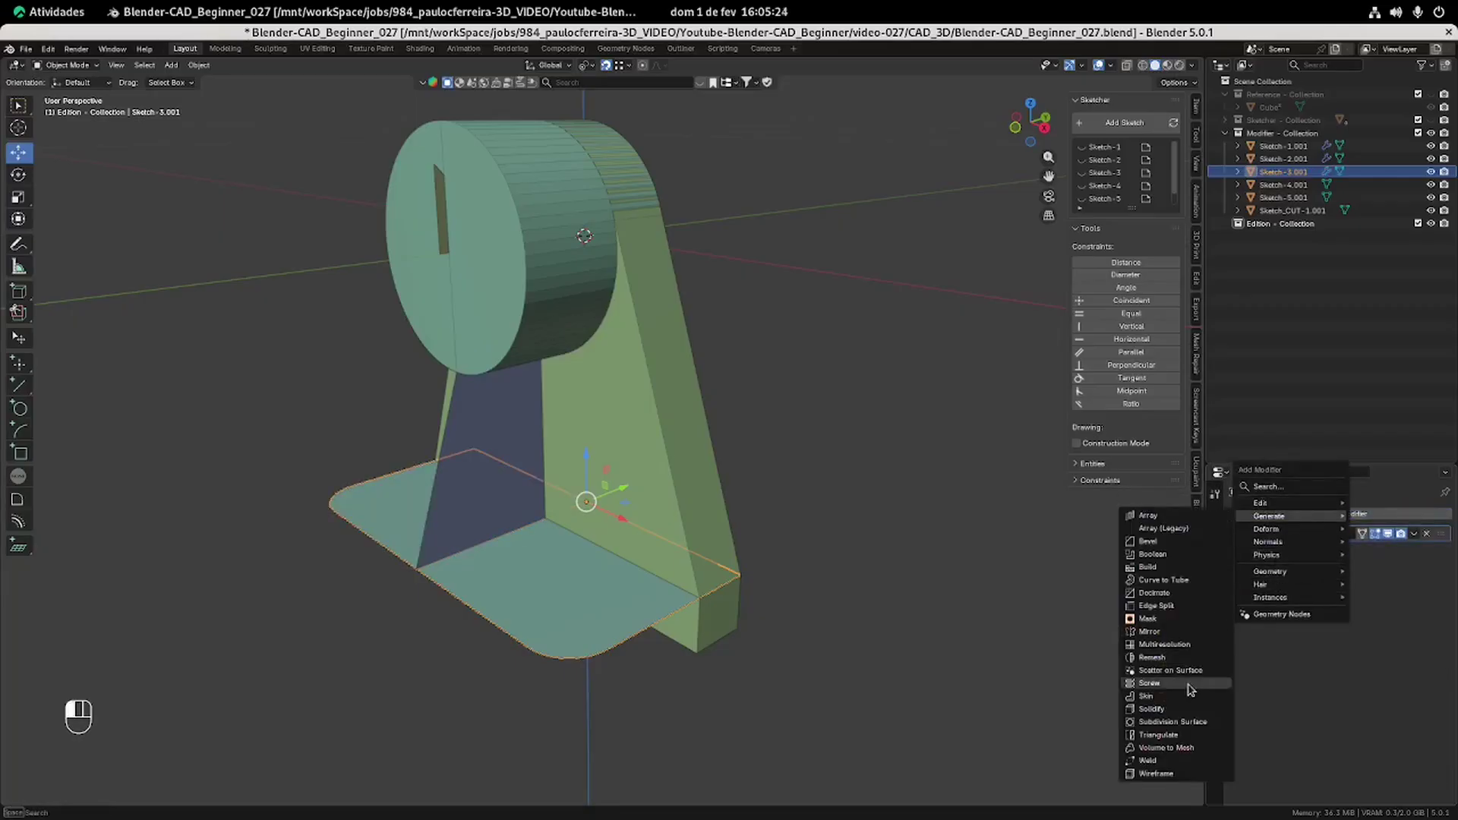
click(1179, 712)
click(1391, 587)
text(19)
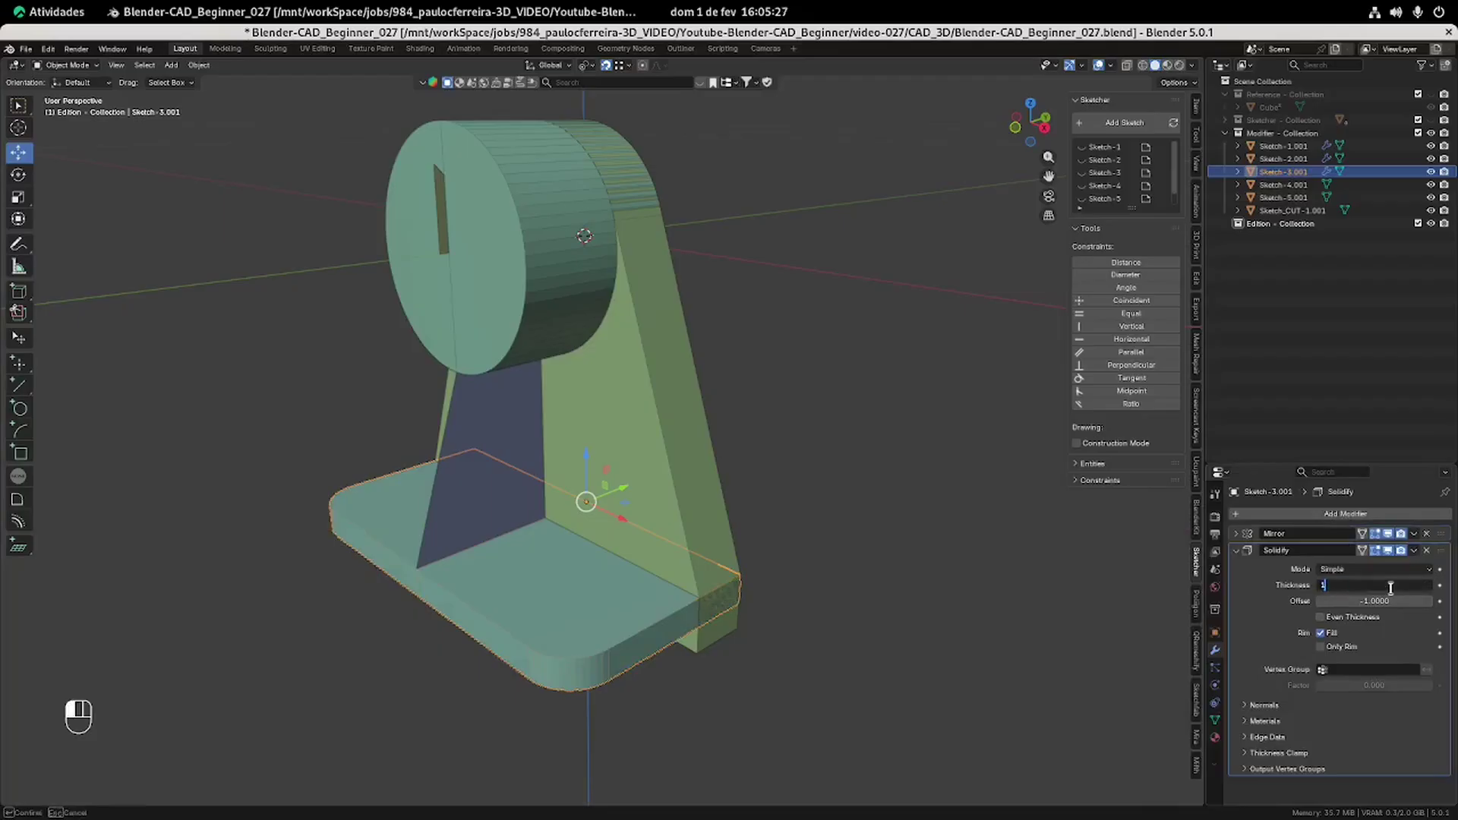
key(Return)
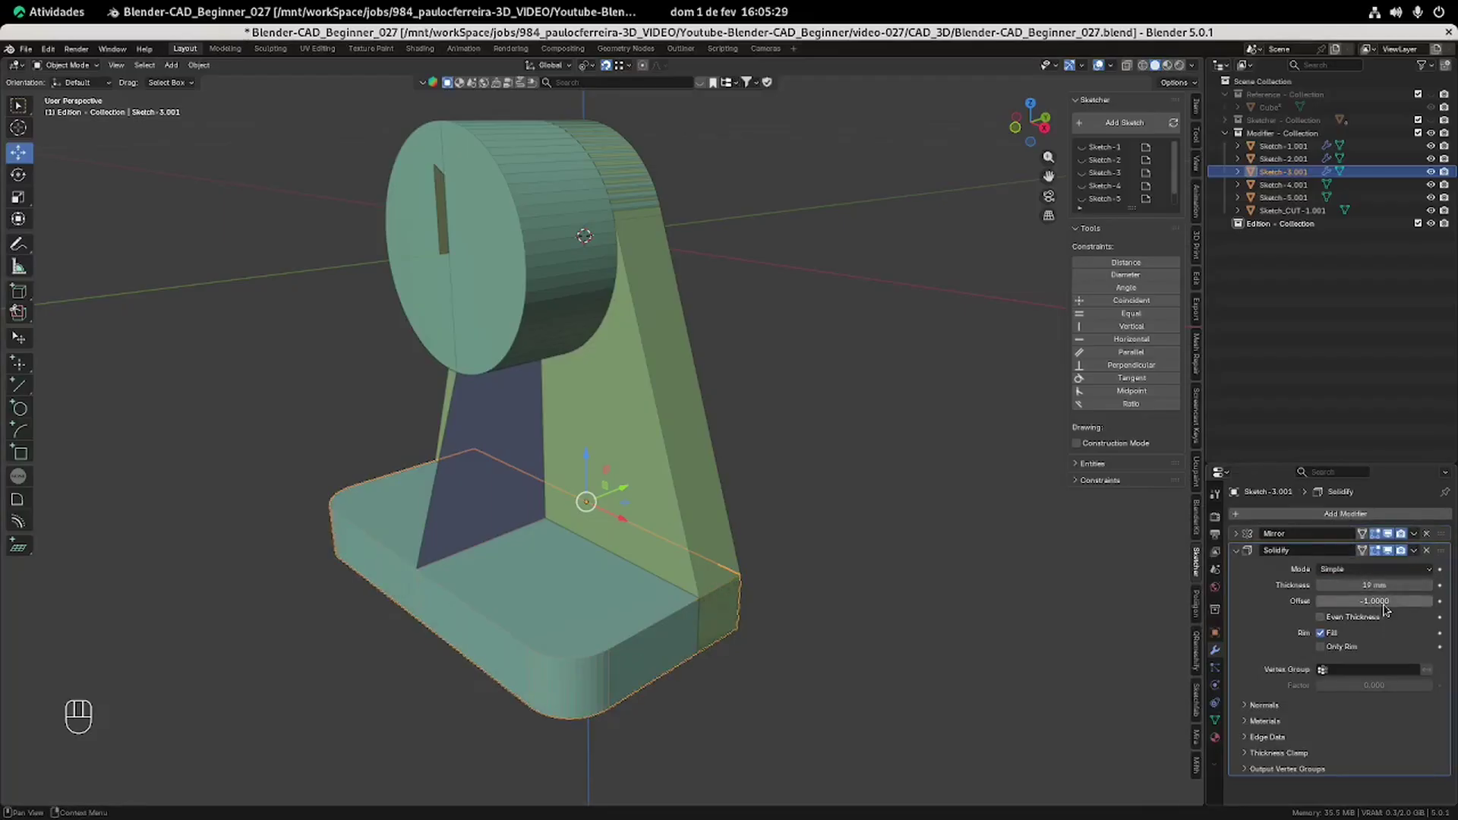
click(864, 549)
Add a Mirror modifier to the small profile Sketch-4.001 under the base plate and collapse its settings.
mouse_move(689, 394)
middle_down()
mouse_move(720, 388)
mouse_move(866, 437)
middle_up()
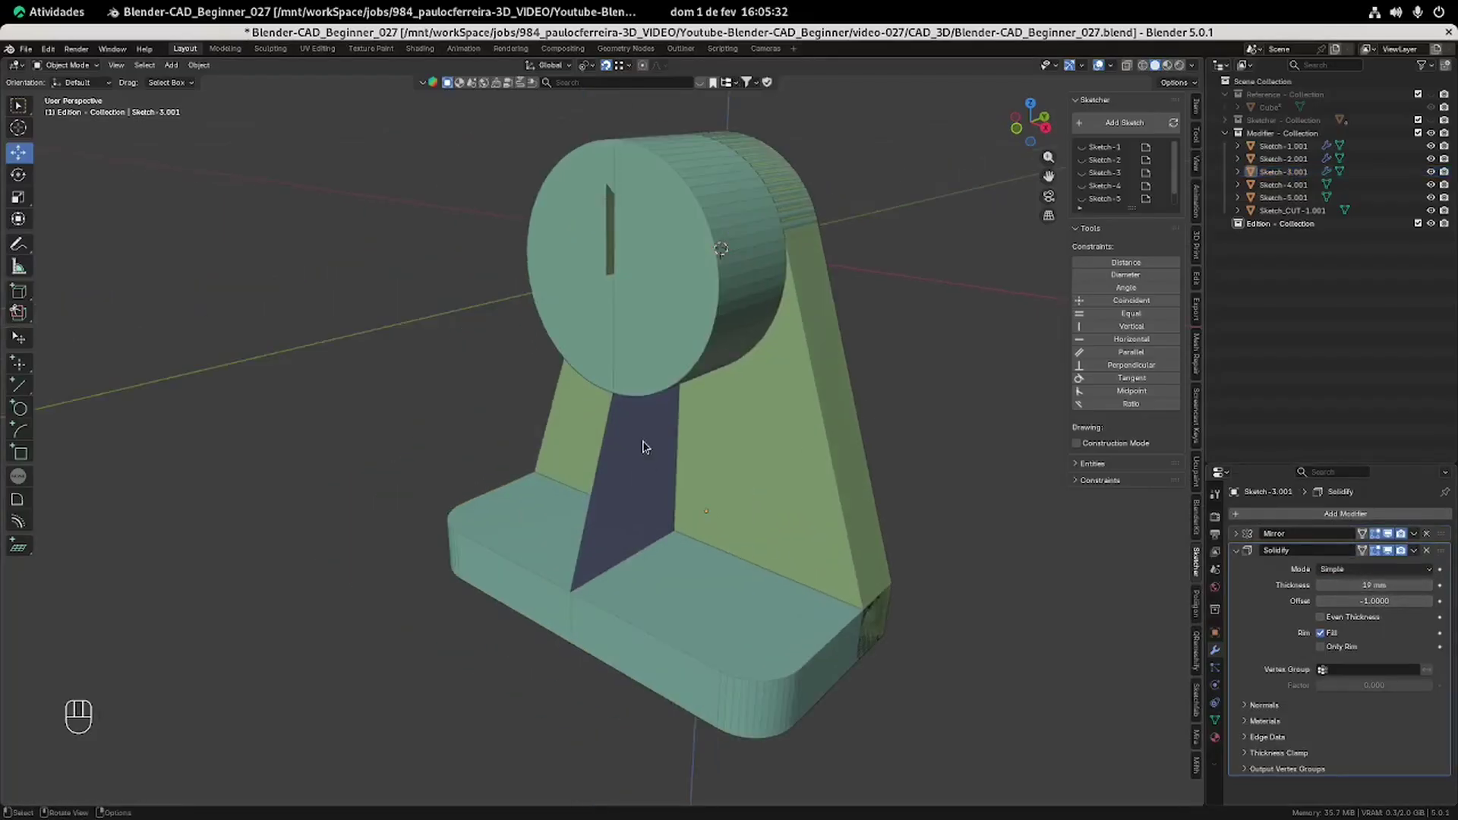
shift+middle_drag(649, 489, 667, 323)
click(766, 612)
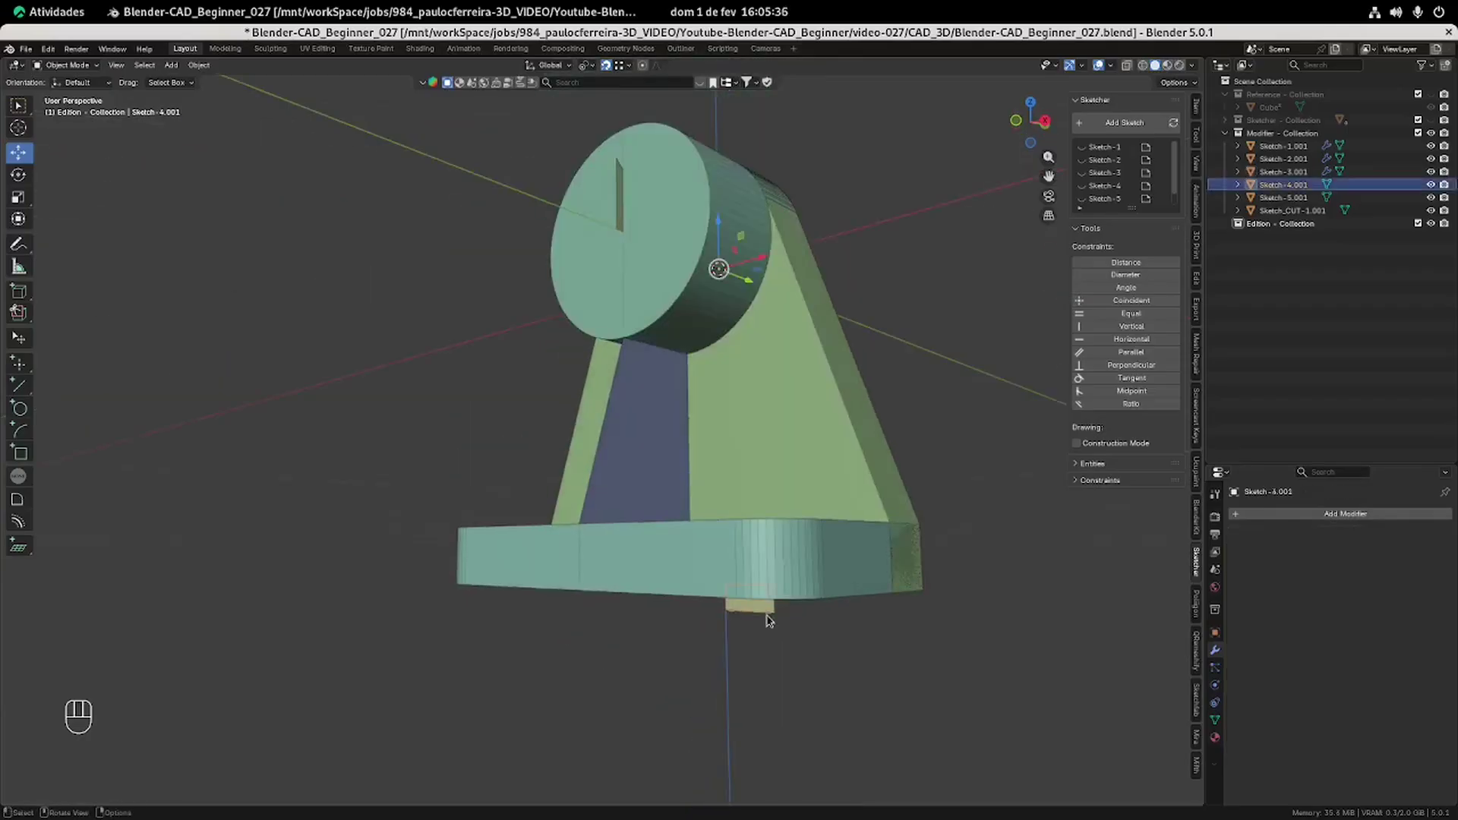
click(1296, 520)
mouse_move(1301, 521)
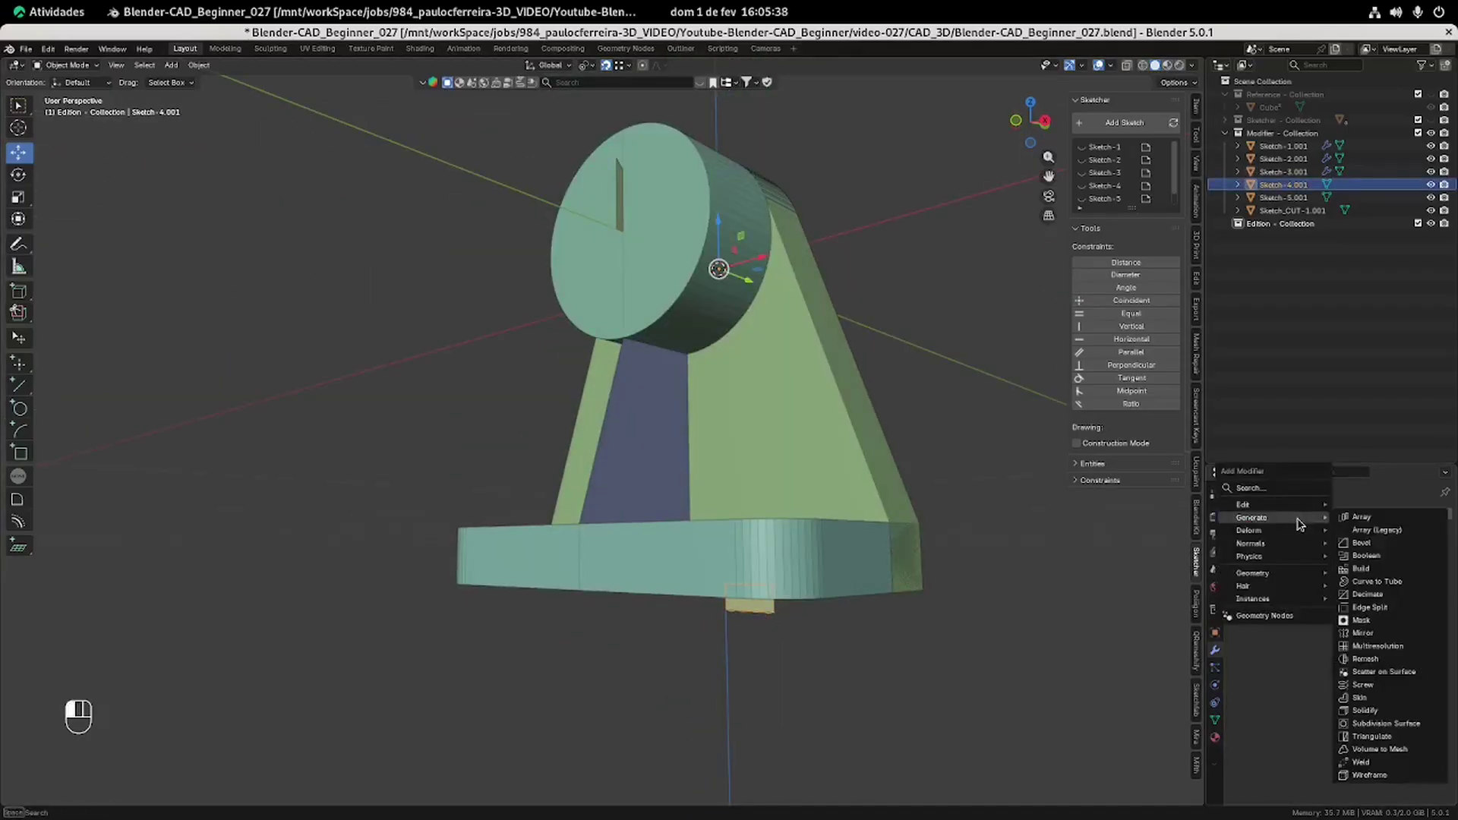
click(1366, 637)
click(1239, 533)
Add a Solidify modifier to Sketch-4.001 below the base plate with an offset of 1 and a thickness of 70 mm.
click(1270, 517)
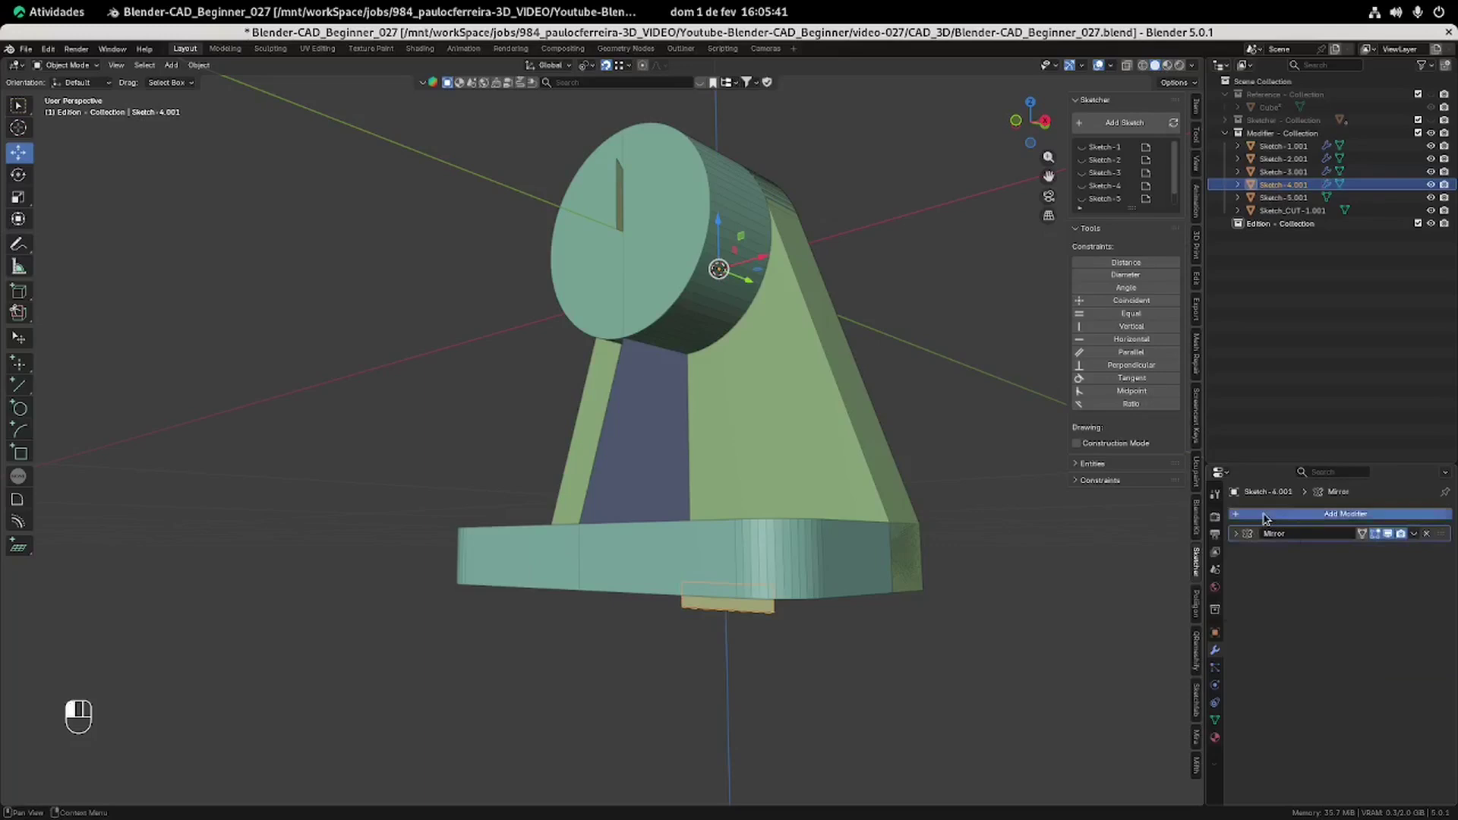
click(1369, 707)
click(1385, 600)
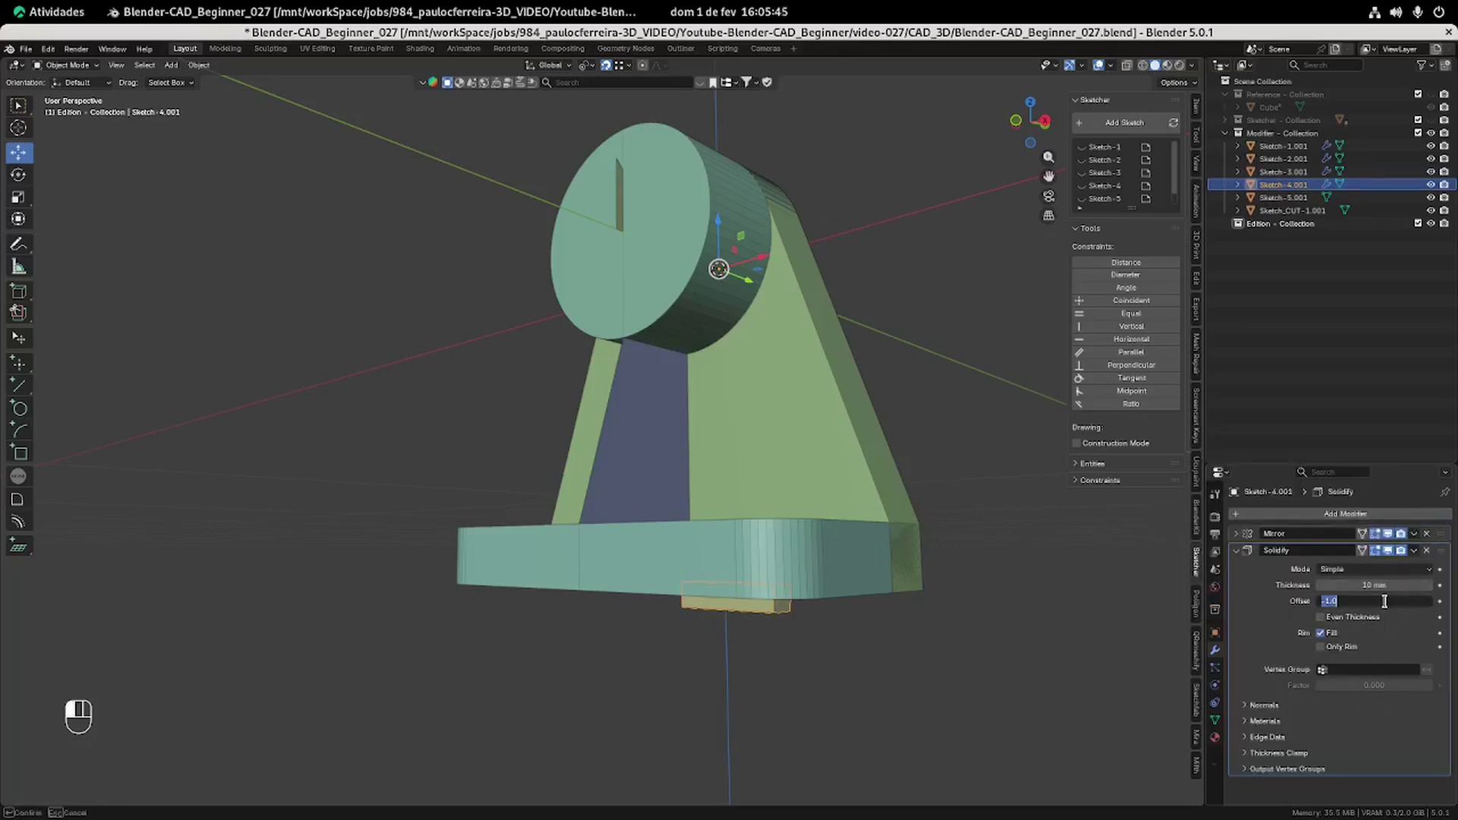
text(1)
key(Return)
click(1375, 585)
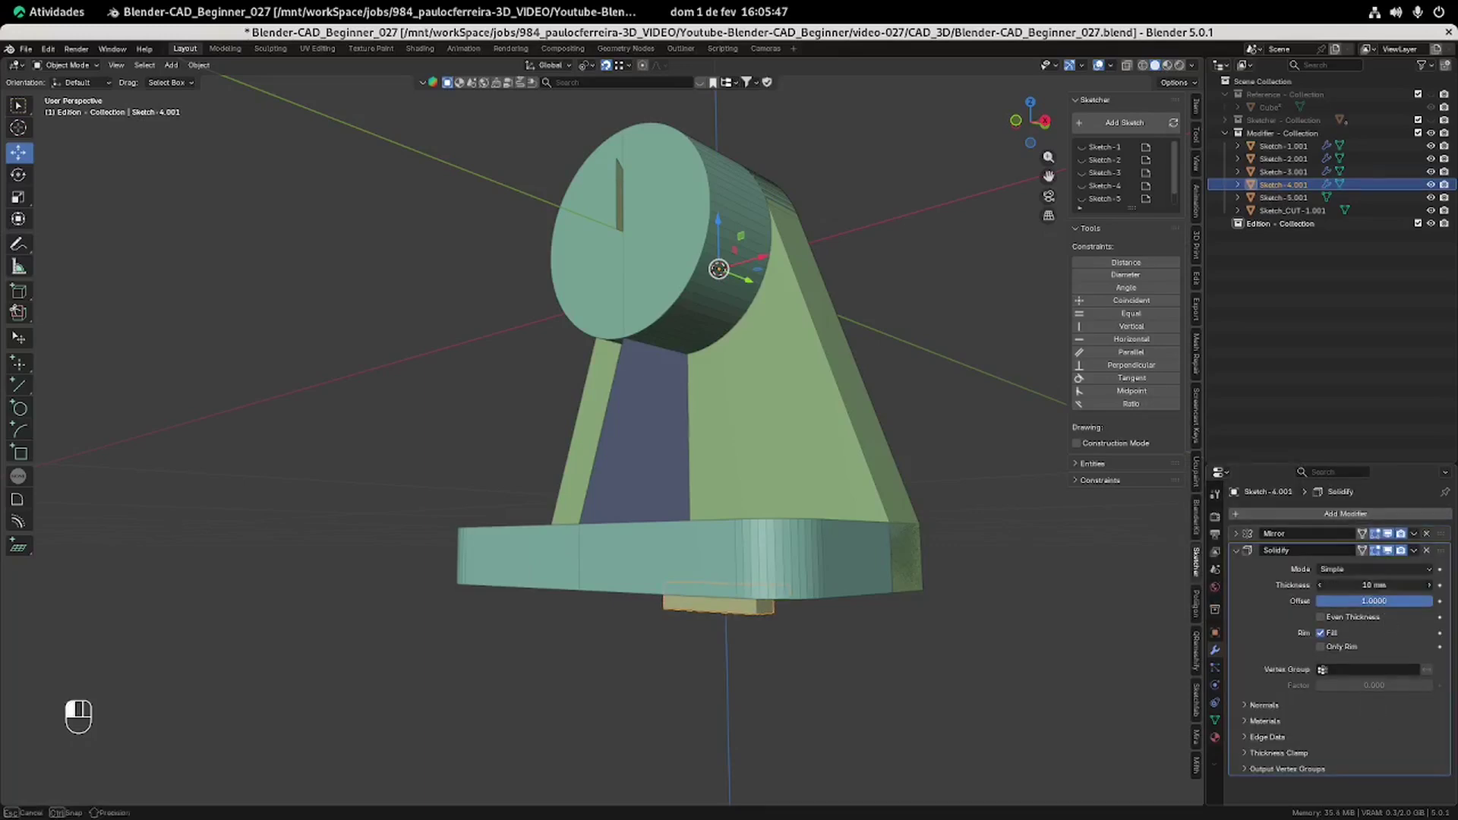
text(70)
key(Return)
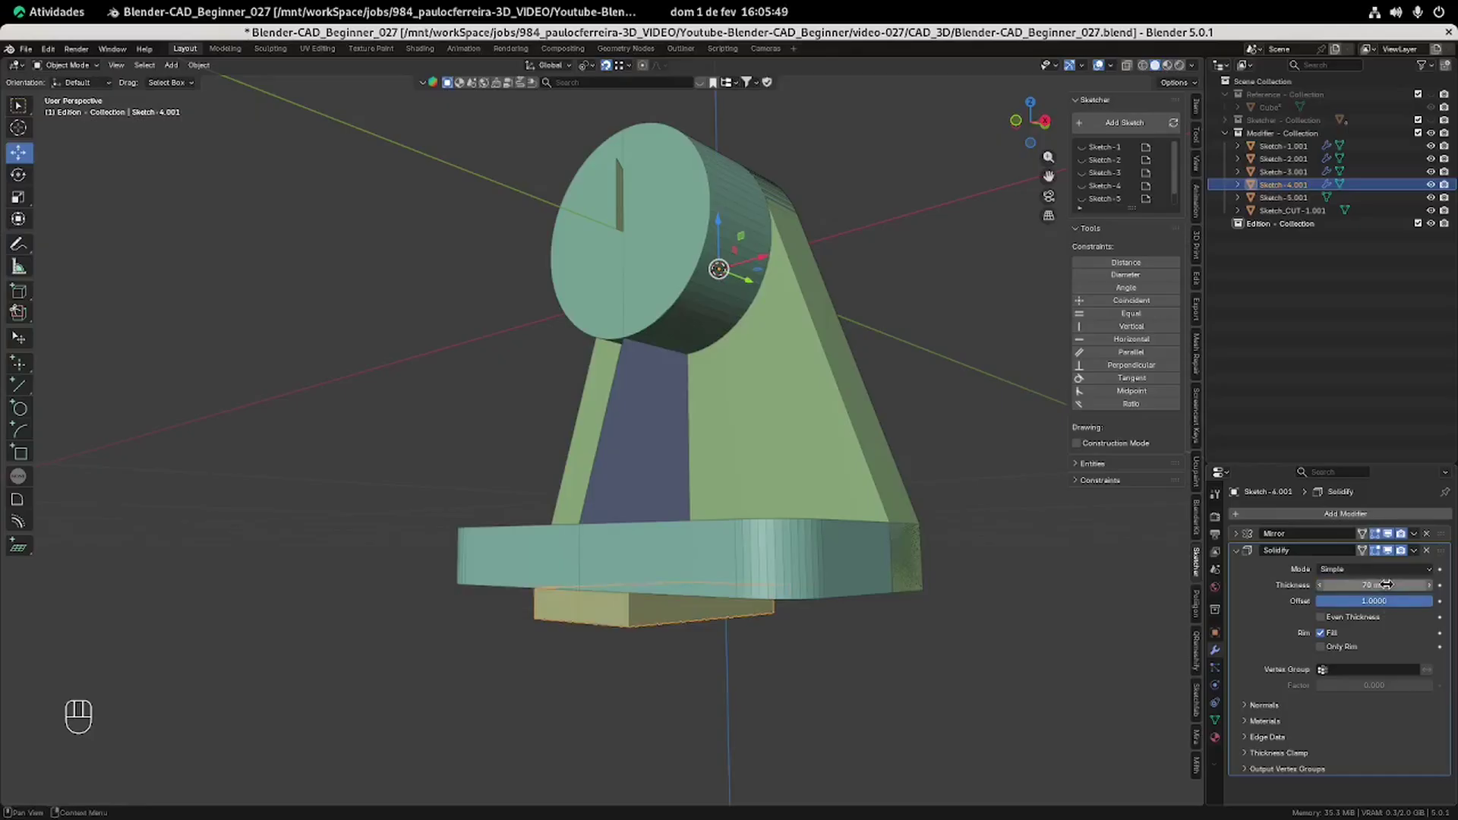
click(931, 394)
Add a Solidify modifier to the rib profile Sketch-5.001 with an offset of 0 and a thickness of 19 mm.
click(656, 418)
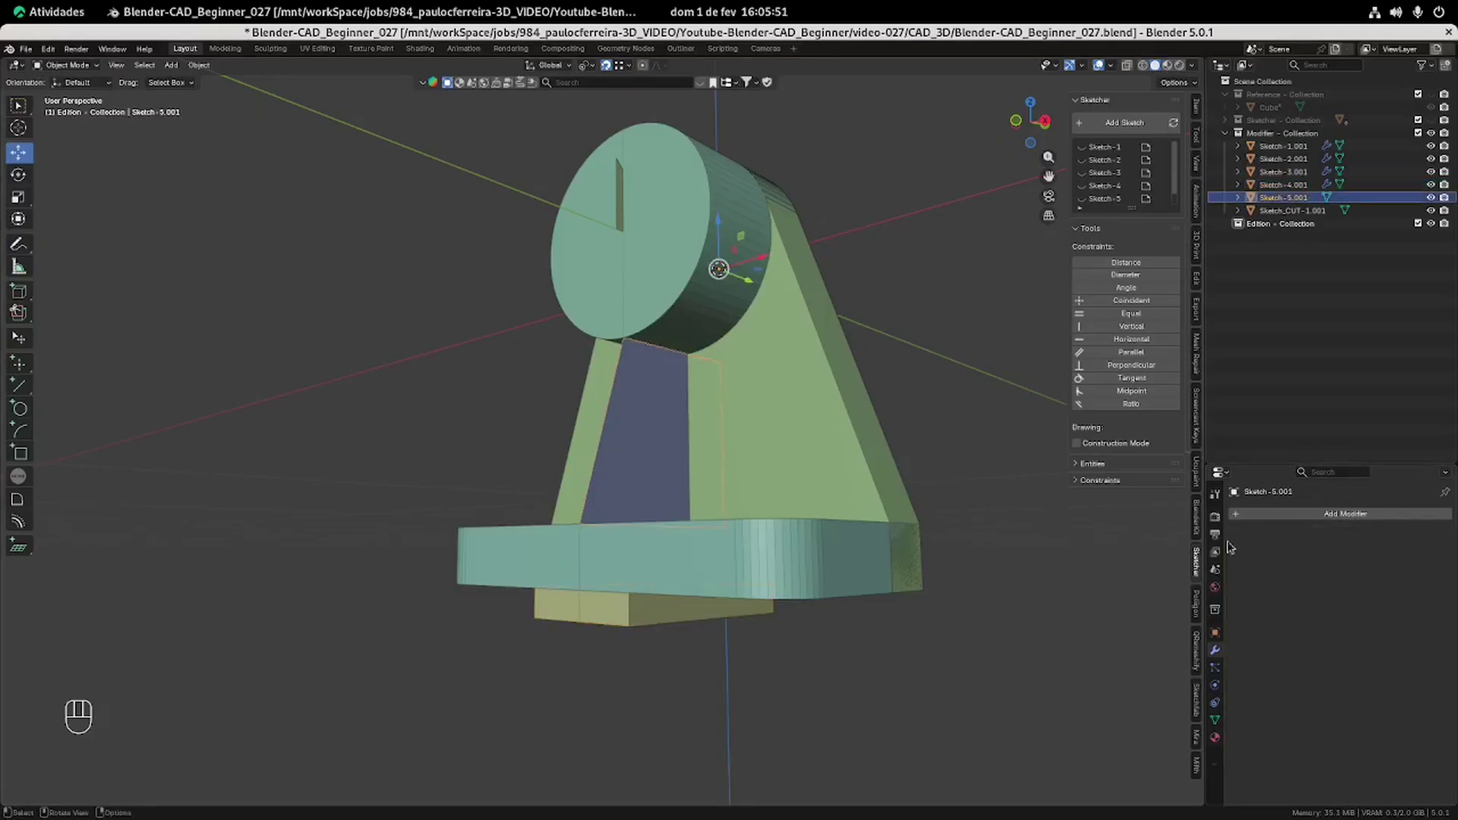
click(1314, 515)
mouse_move(1261, 515)
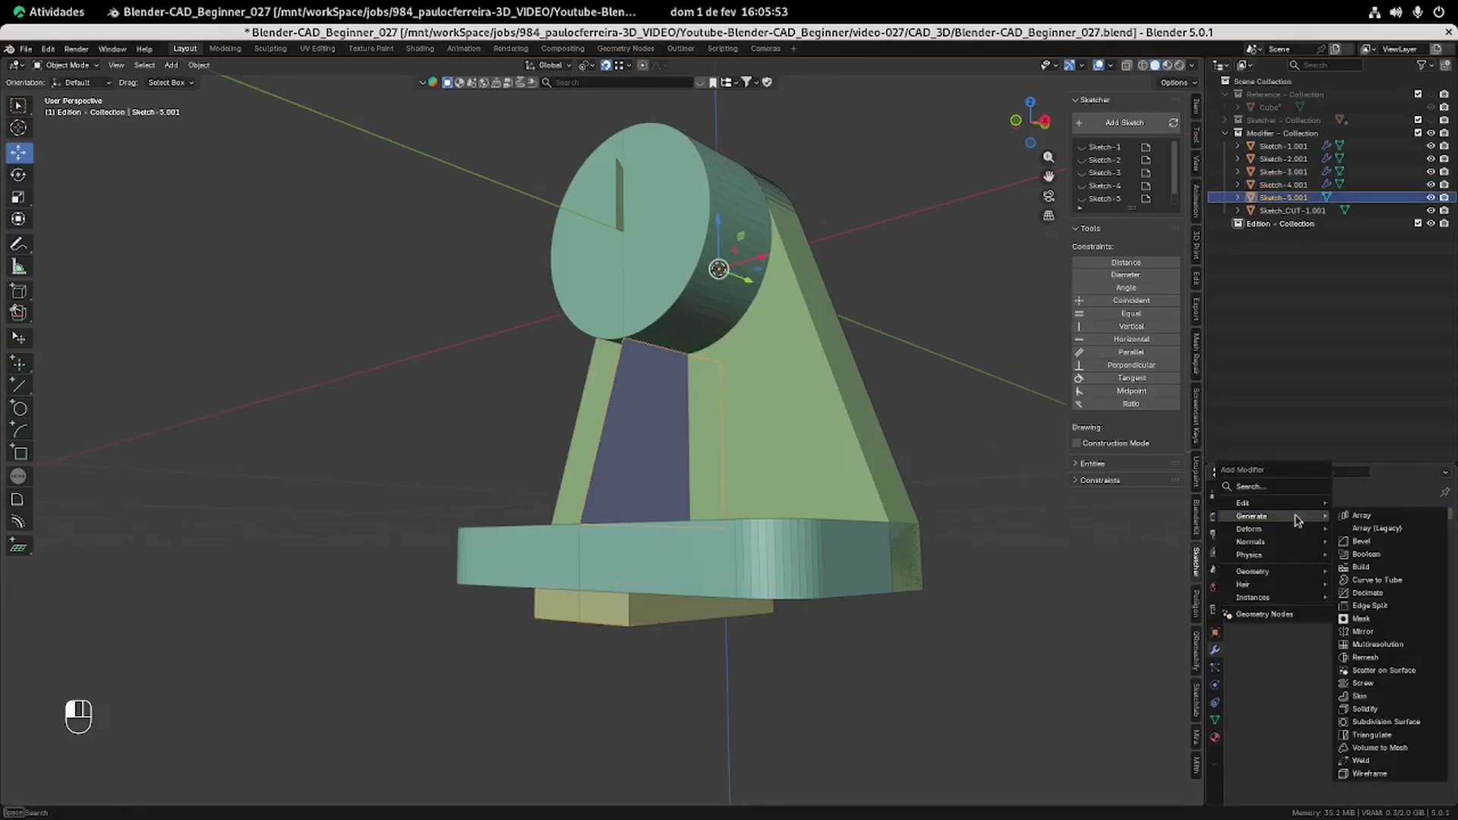
click(1372, 709)
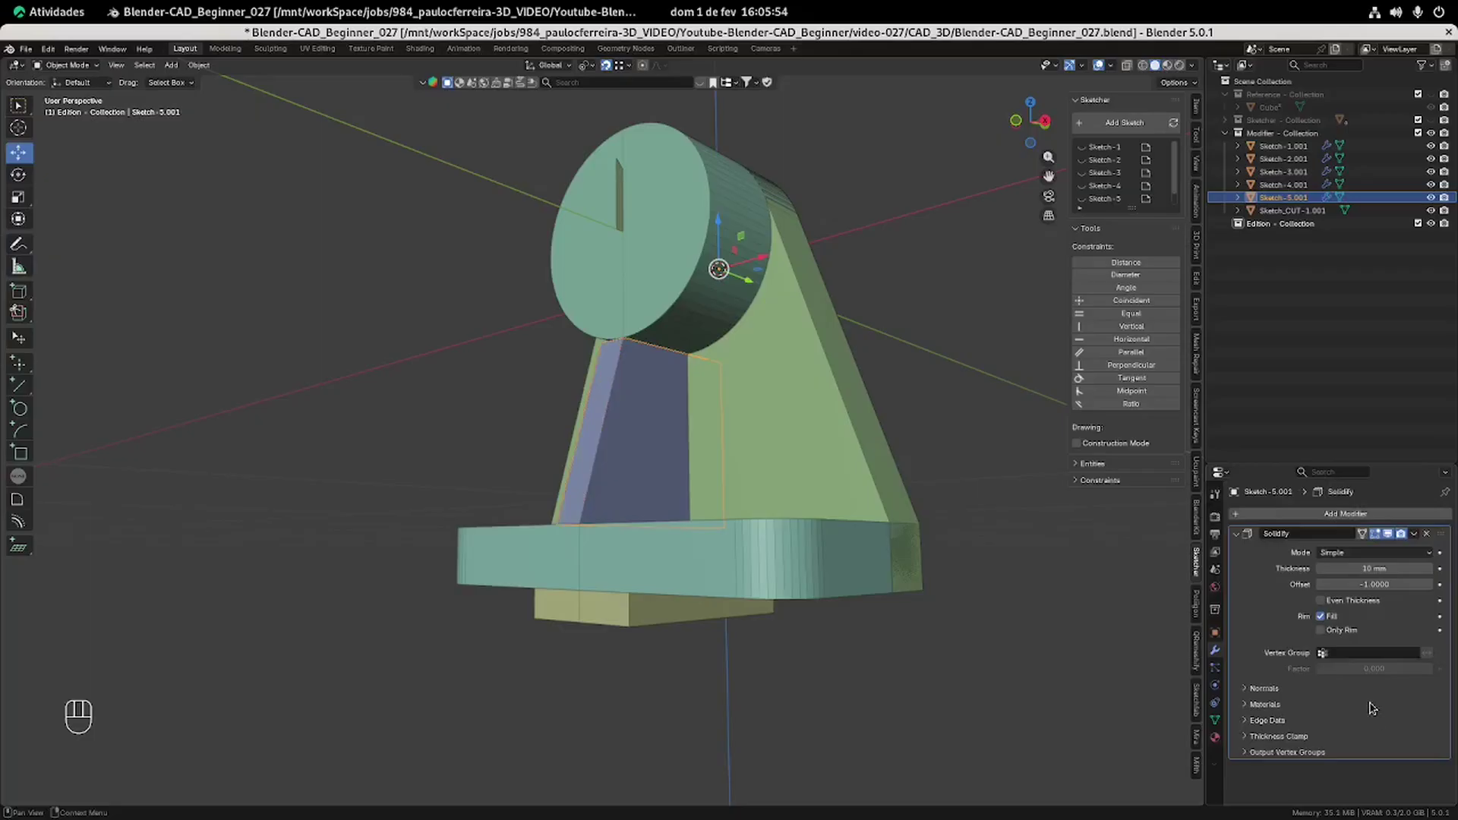
click(1381, 585)
text(0)
key(Return)
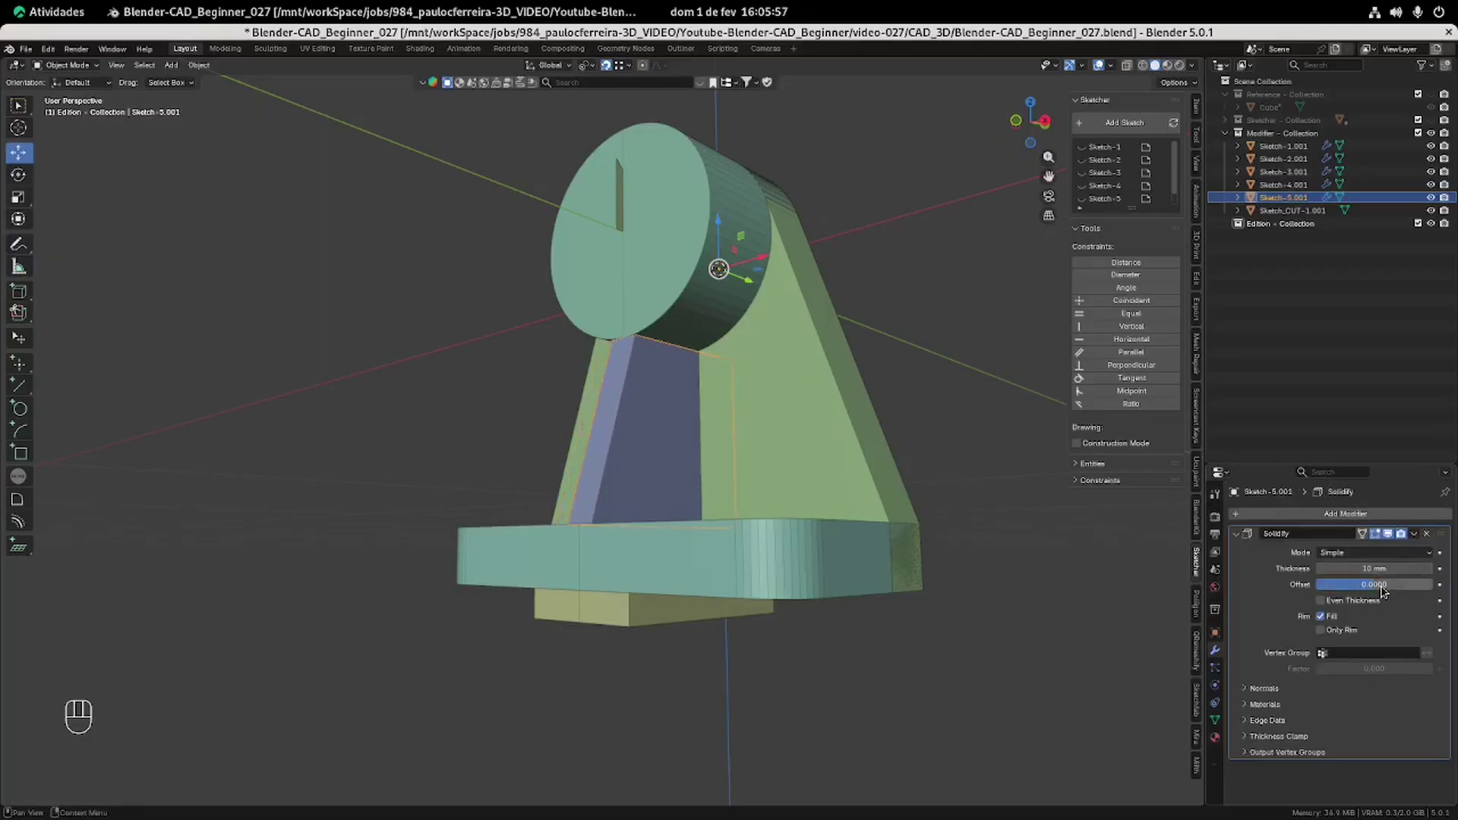
click(1390, 569)
text(19)
key(Return)
click(914, 290)
Save the Blender-CAD_Beginner_027.blend file with all five solidified bodies.
middle_drag(669, 266, 730, 300)
key(ctrl+s)
shift+middle_drag(928, 286, 866, 303)
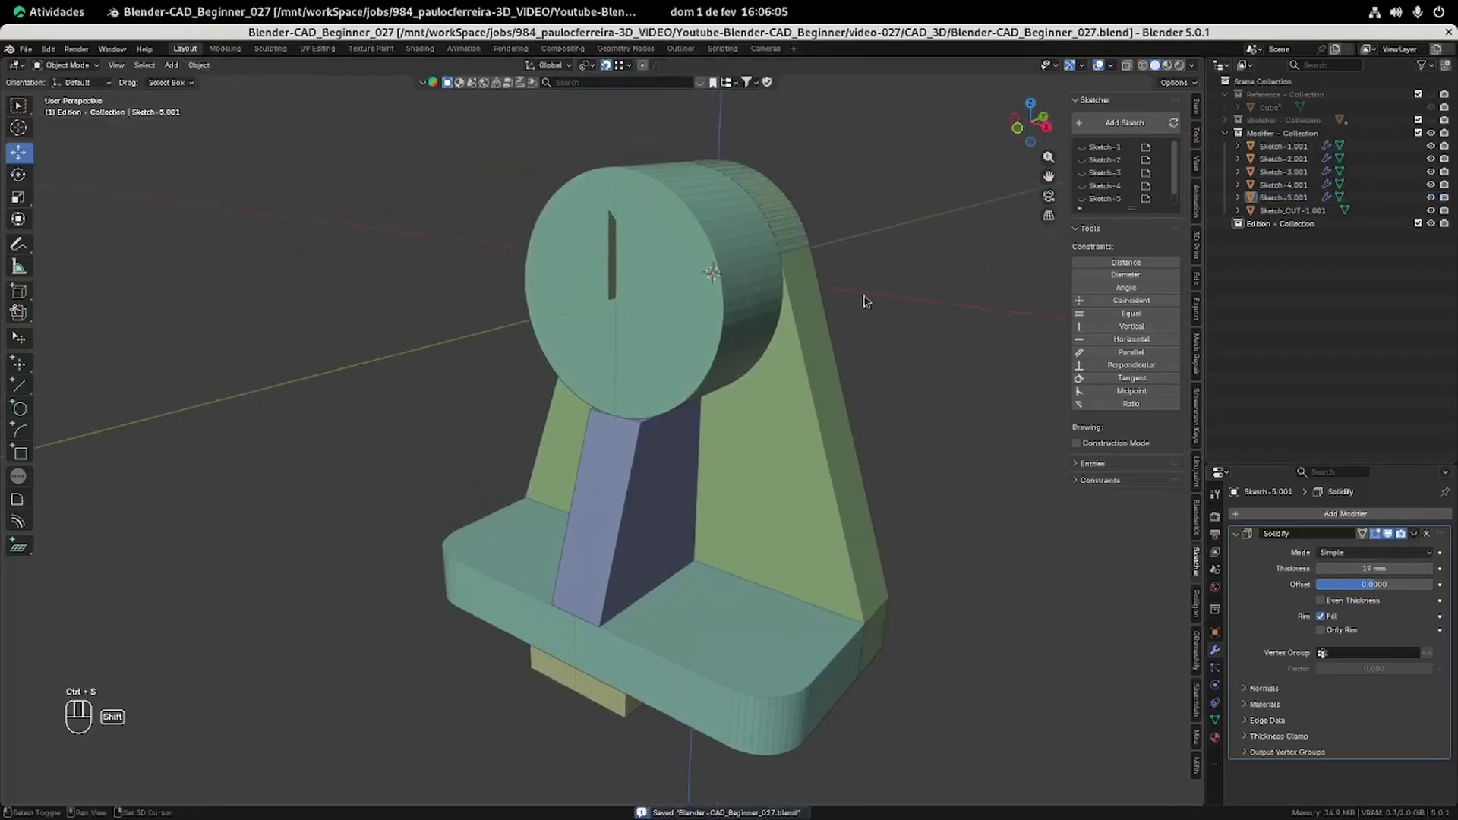
Add a Screw modifier to the cut profile Sketch_CUT-1.001 inside the disc.
click(614, 264)
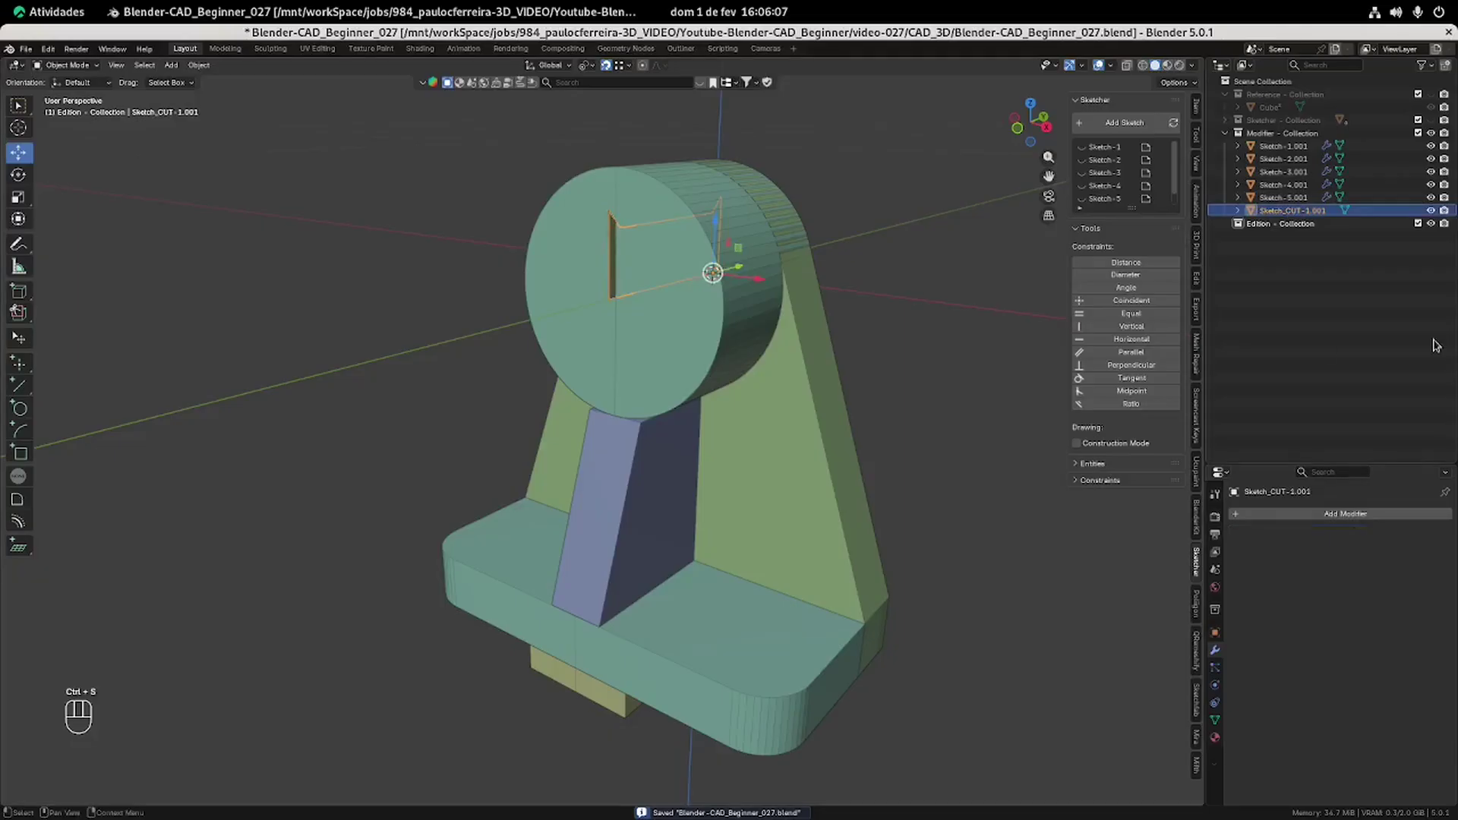
click(1313, 515)
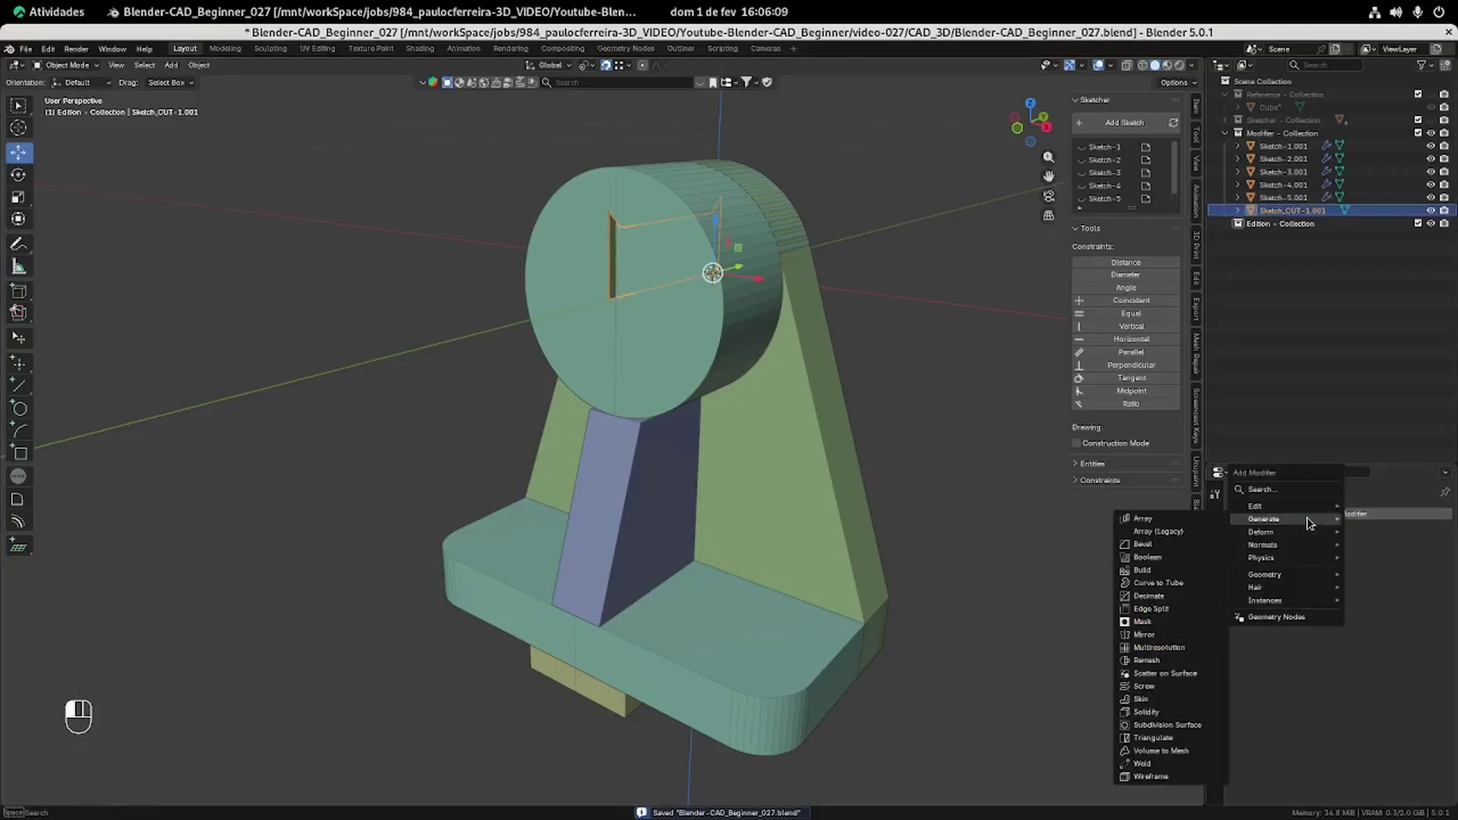
mouse_move(1255, 524)
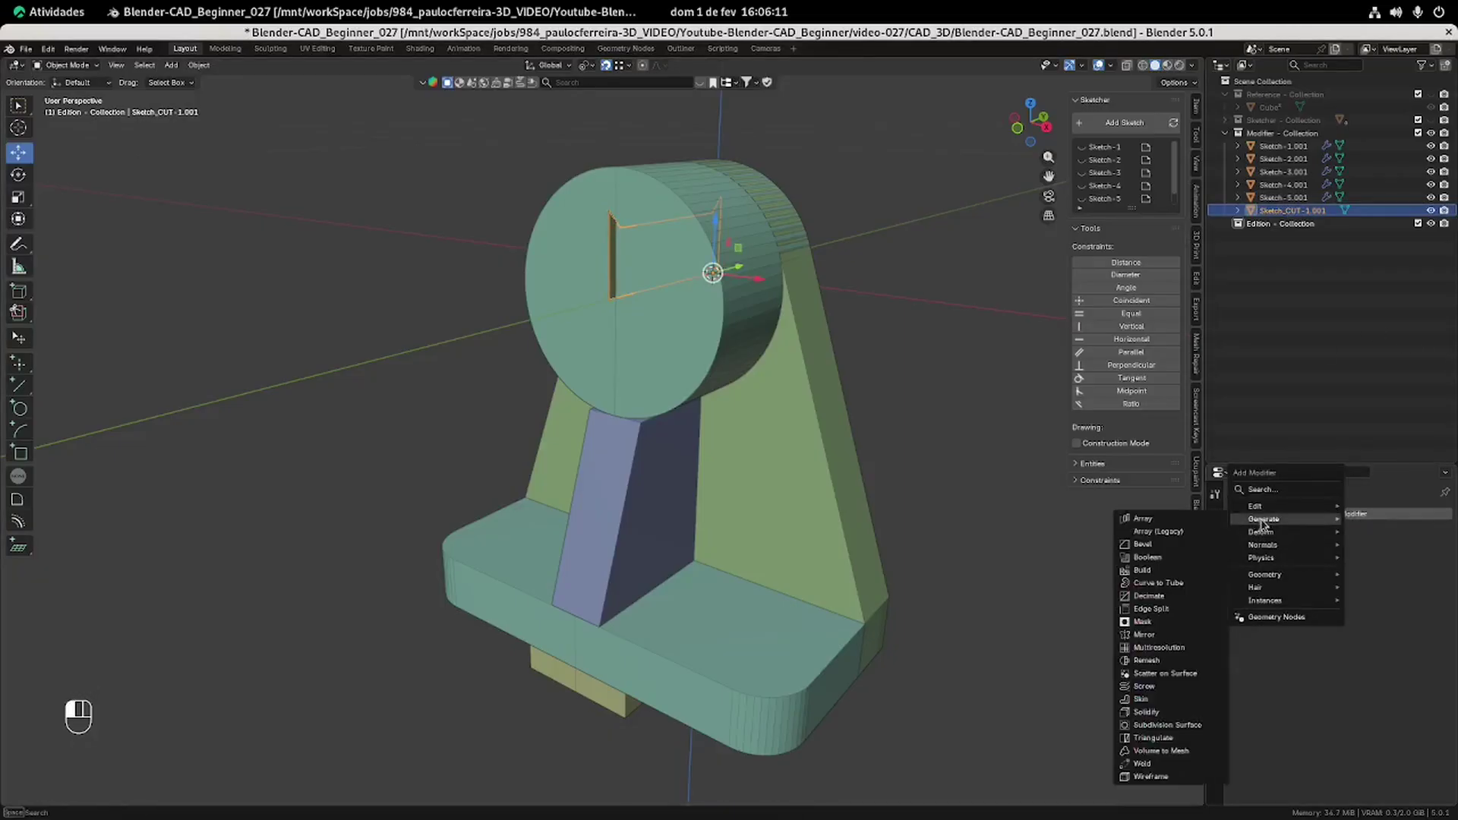
click(1174, 692)
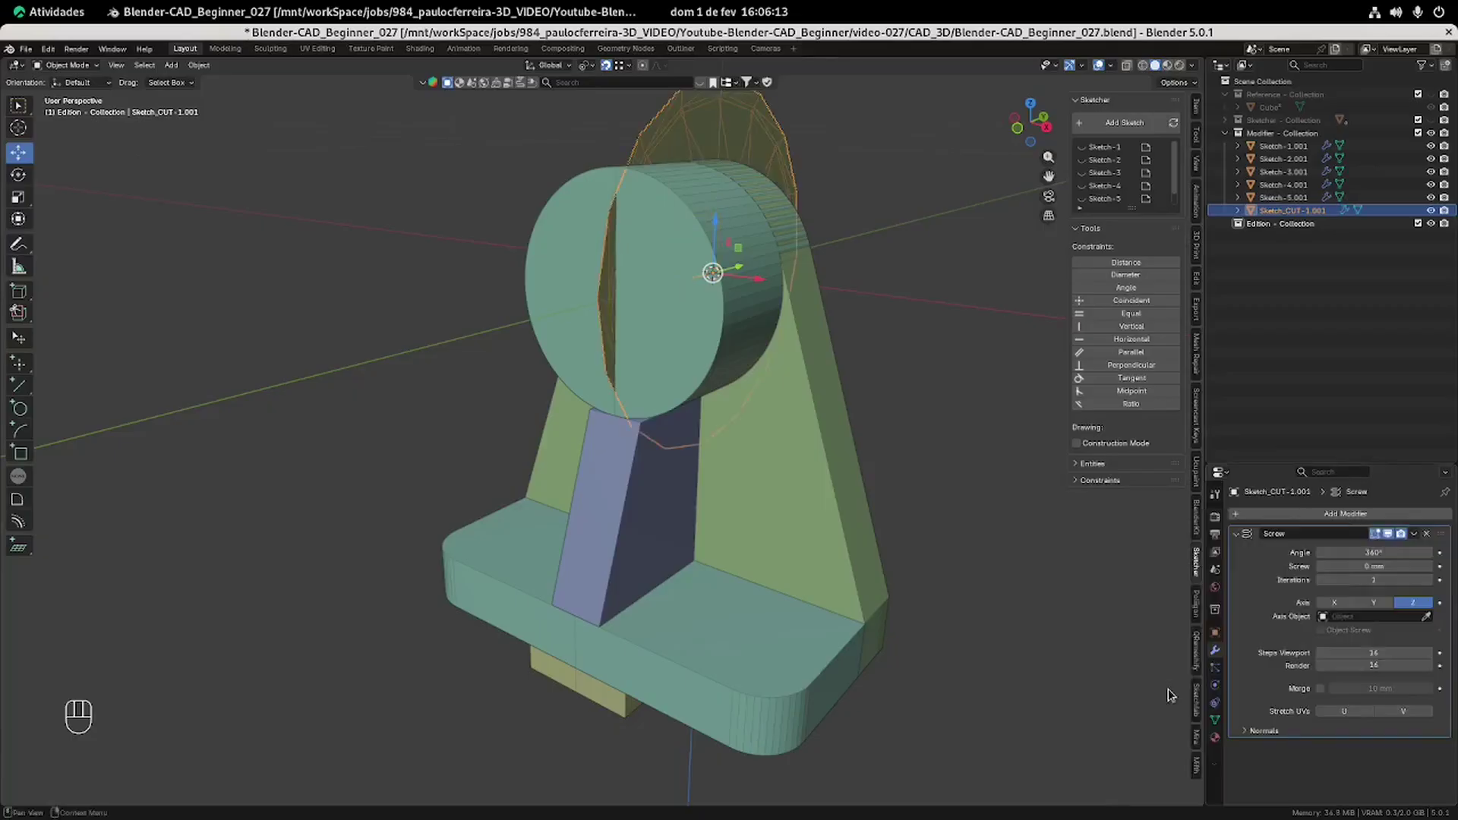
Apply the rotation of the cut profile Sketch_CUT-1.001 and set its Screw modifier axis to Y.
click(1197, 110)
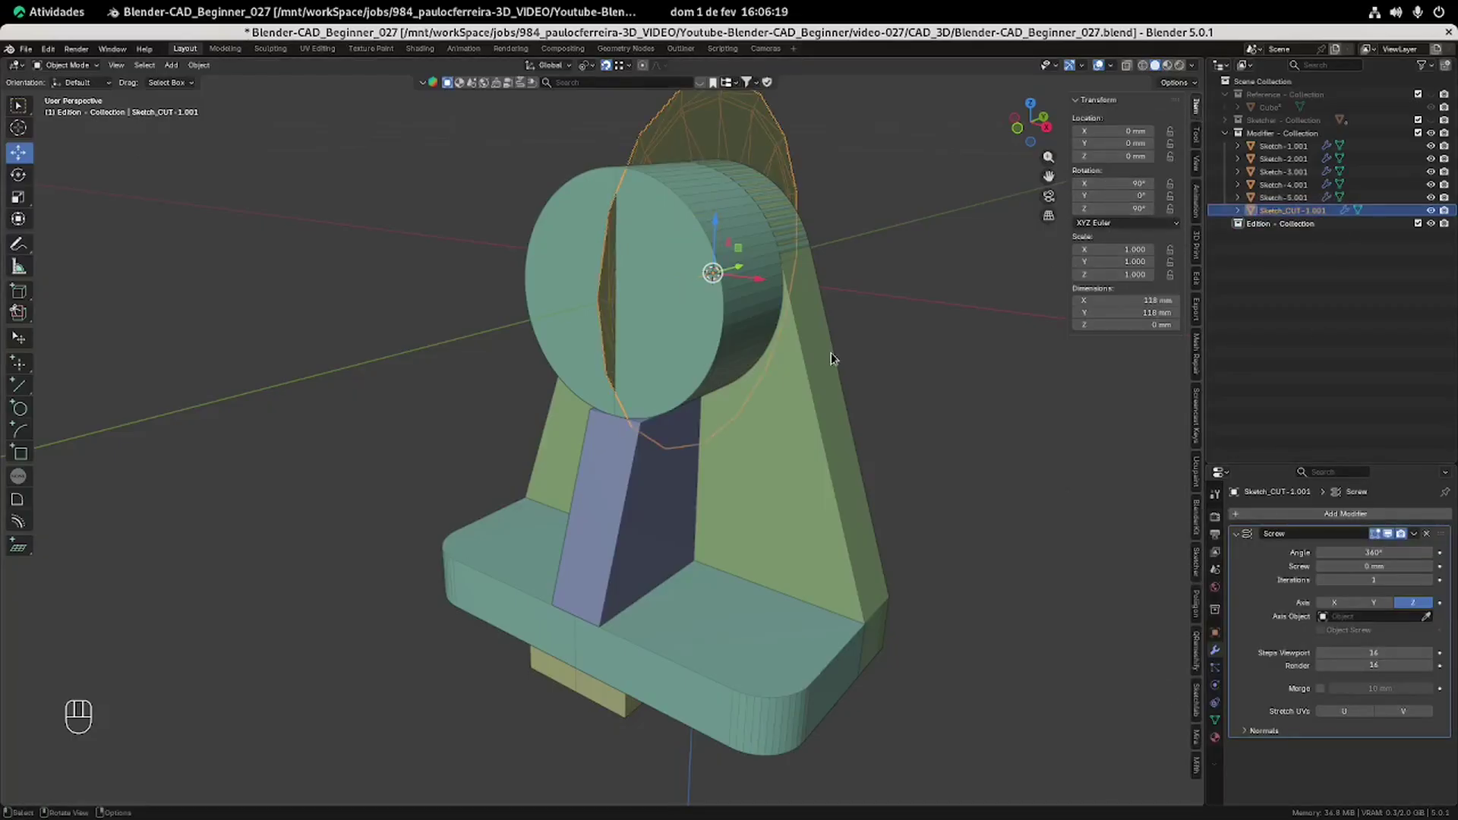
key(ctrl+a)
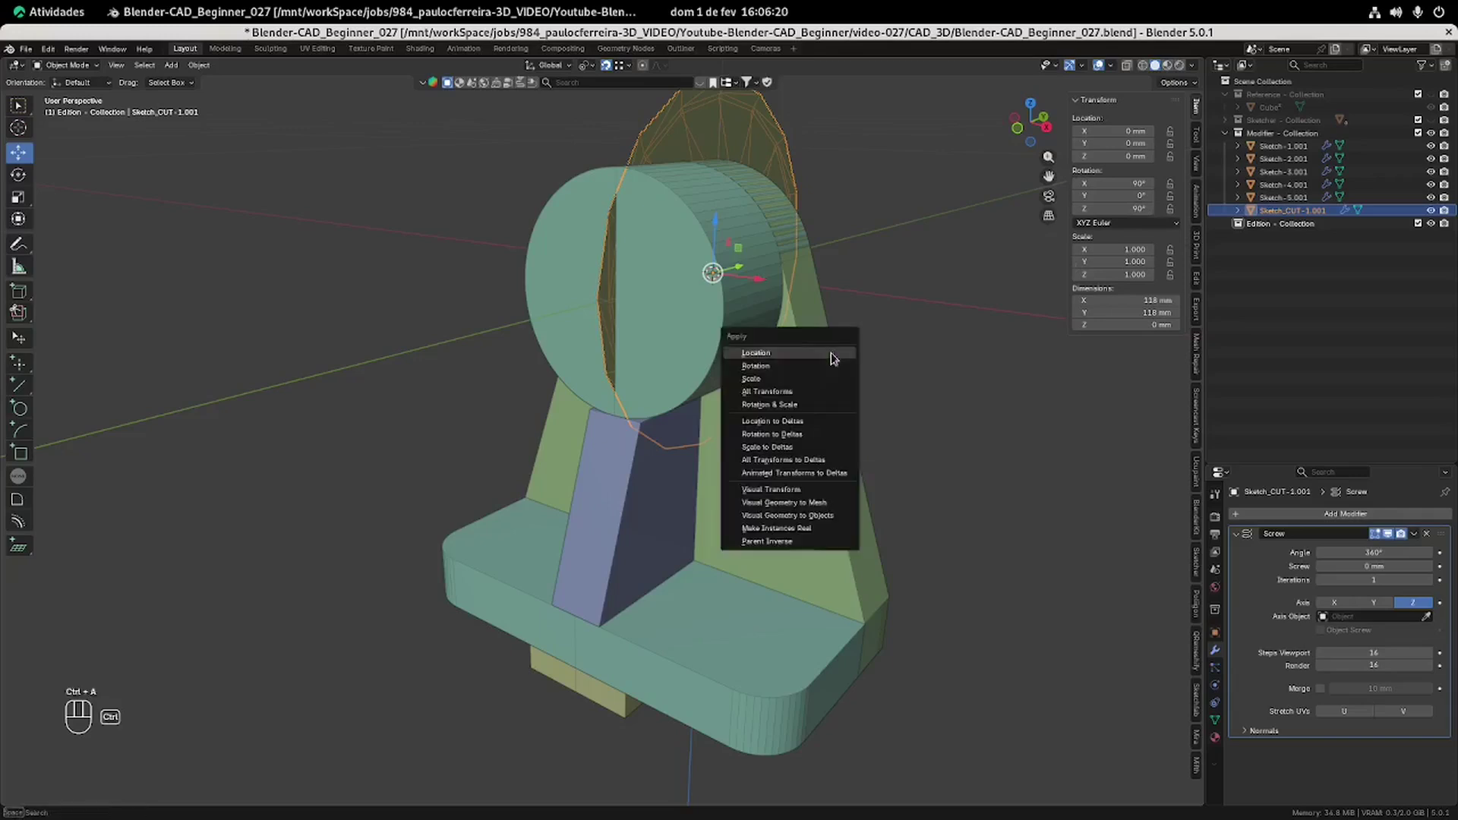
click(762, 367)
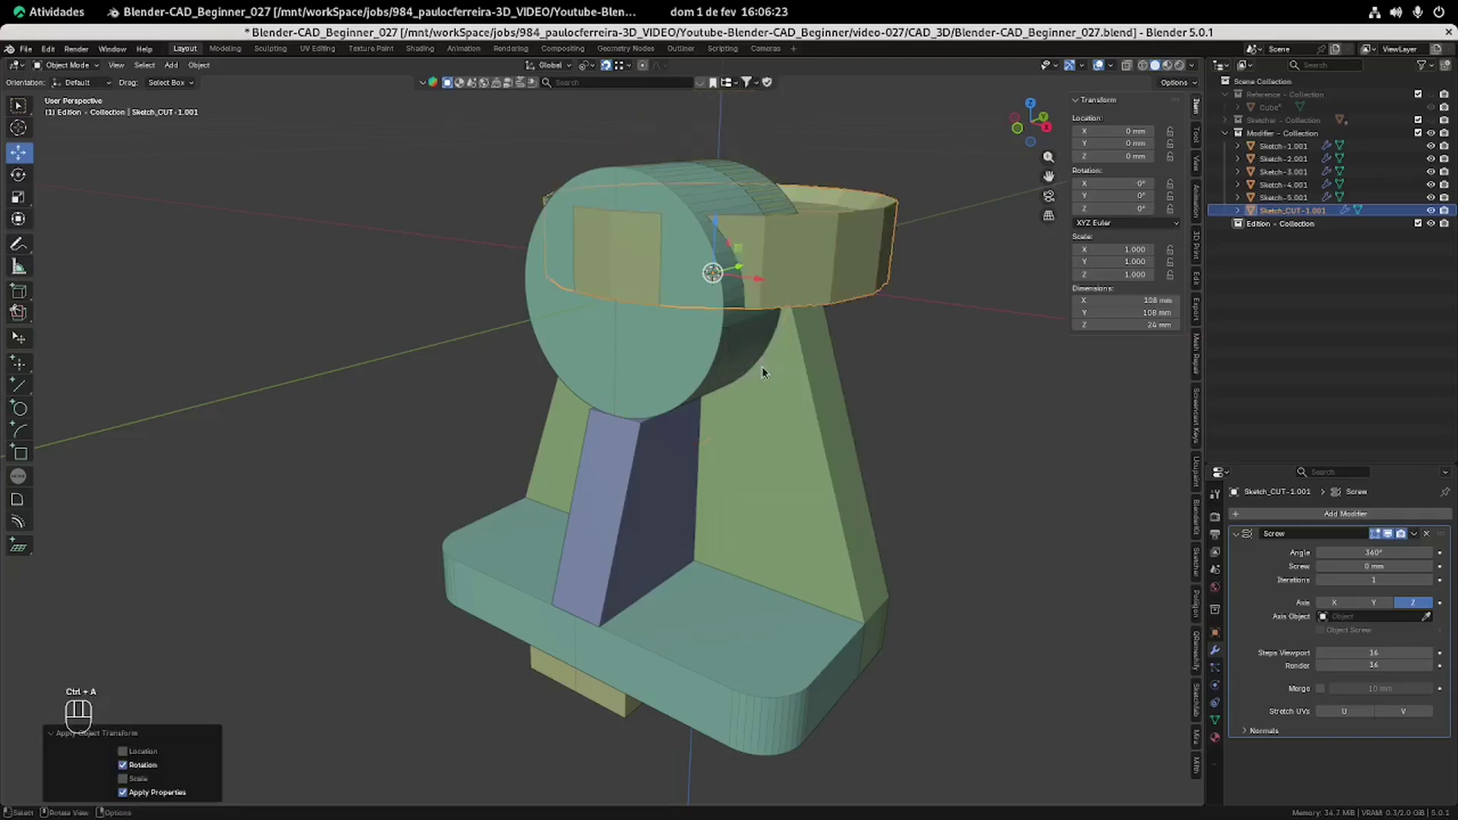
click(1373, 604)
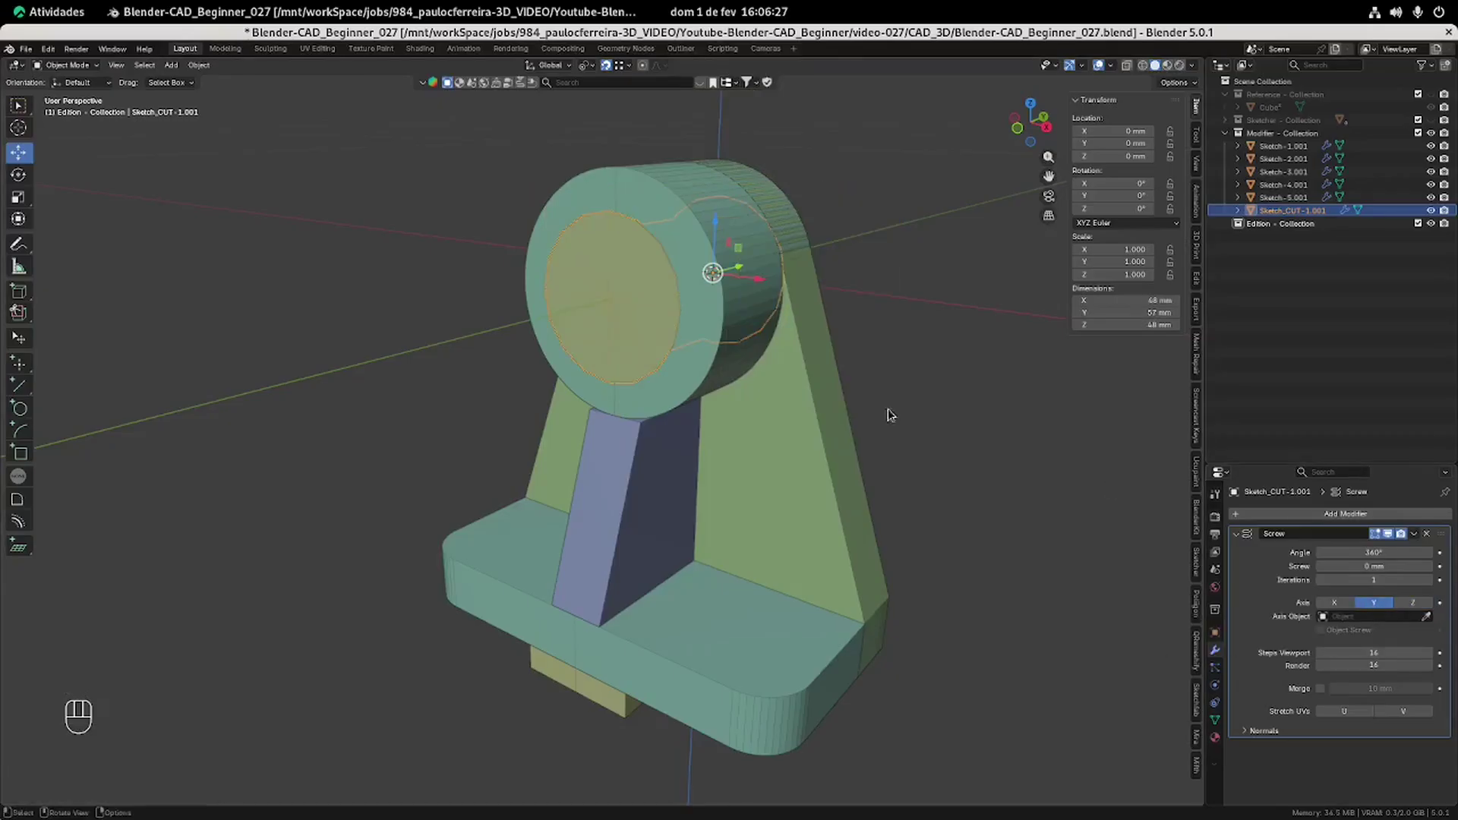
middle_drag(788, 320, 780, 325)
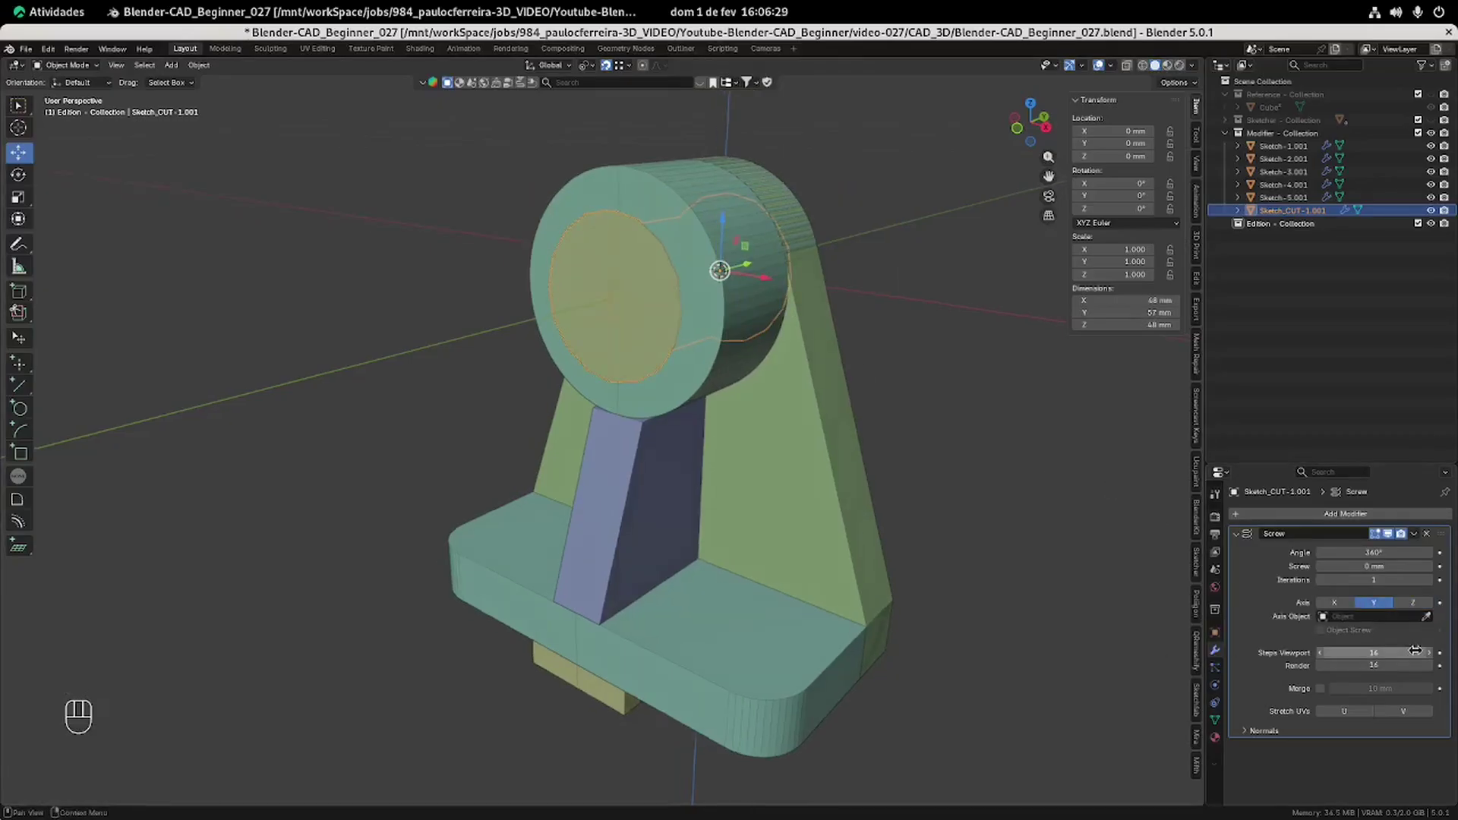
Set the Screw modifier's viewport steps on Sketch_CUT-1.001 to 36*2.
click(1399, 654)
key(Escape)
middle_drag(722, 319, 667, 301)
click(1399, 653)
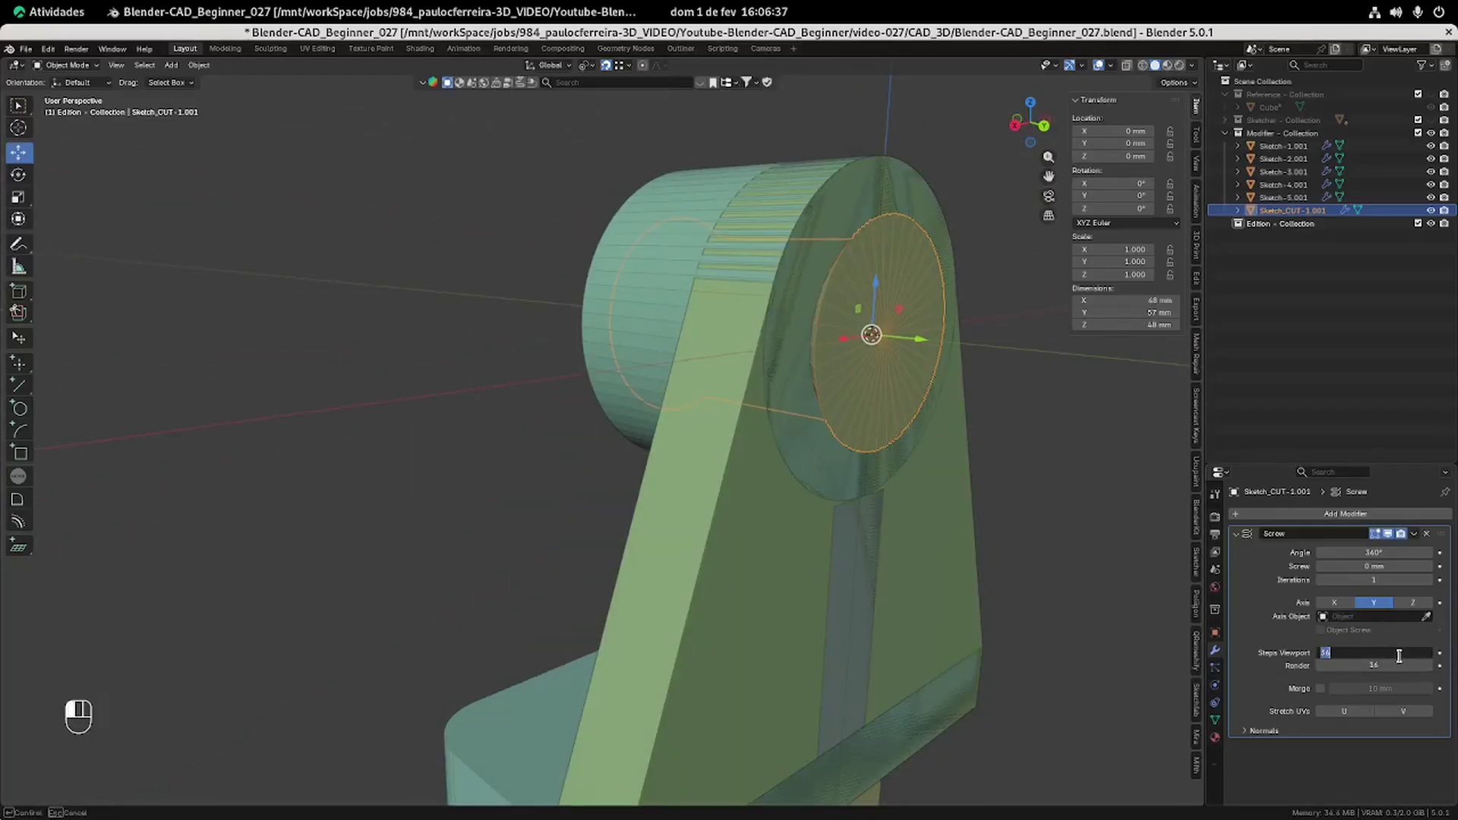
text(36*2)
key(Return)
click(423, 332)
scroll(697, 396, down, 2)
middle_drag(700, 397, 740, 342)
scroll(746, 382, up, 1)
middle_drag(749, 415, 737, 404)
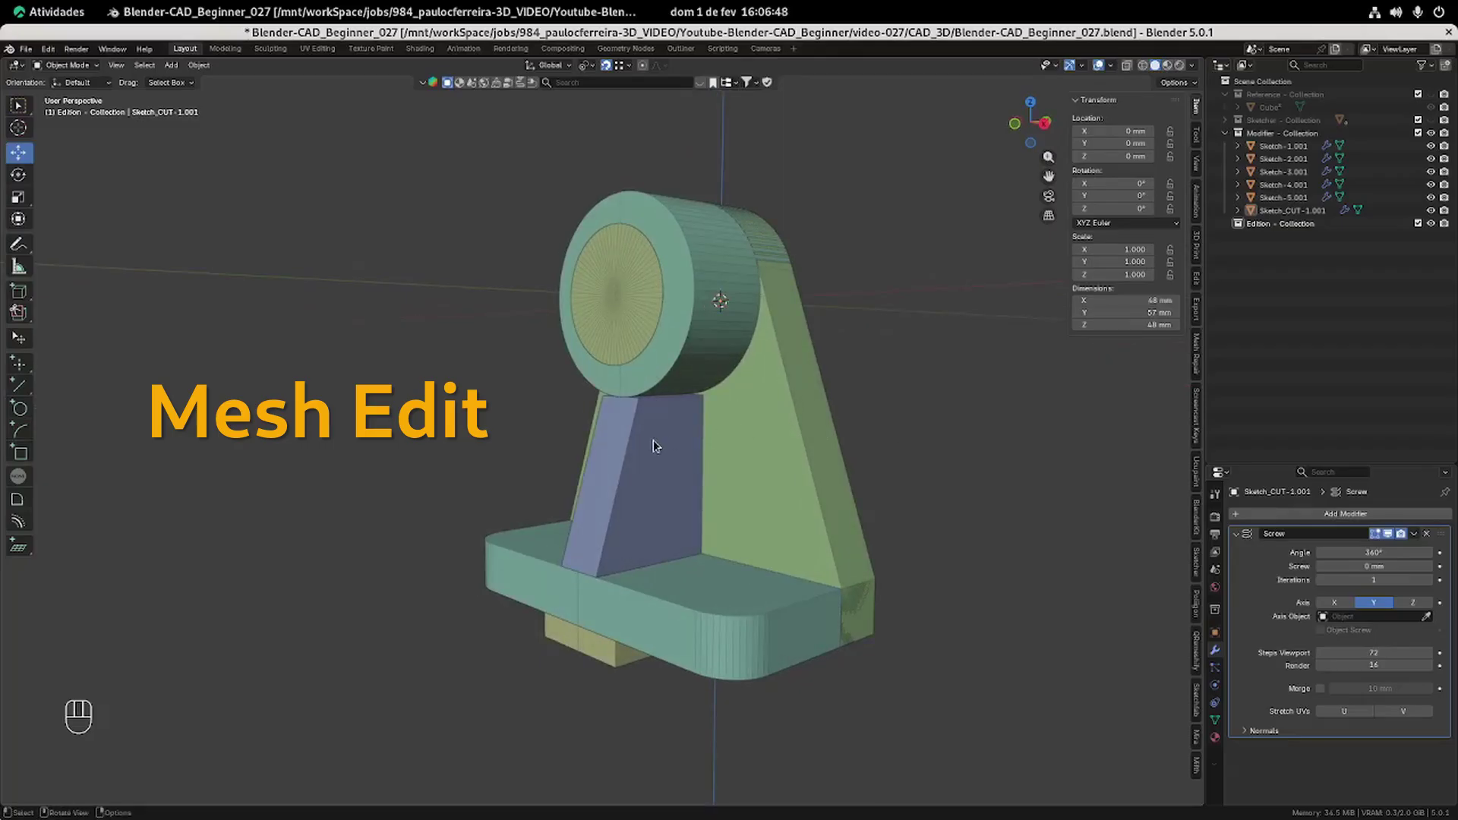
Open the rib Sketch-5.001 for mesh editing in the right orthographic view with X-ray on.
click(661, 433)
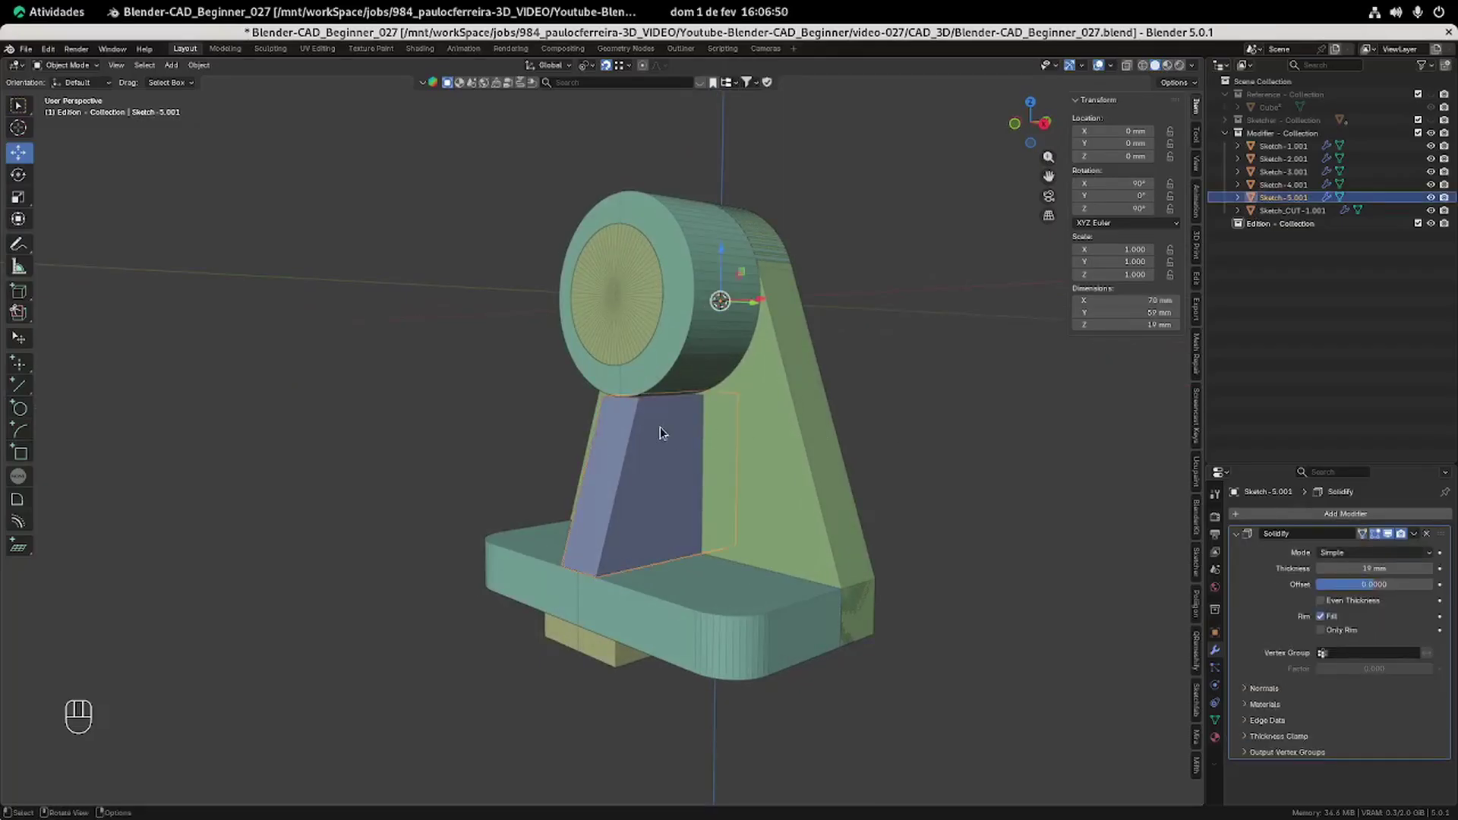
key(KP_3)
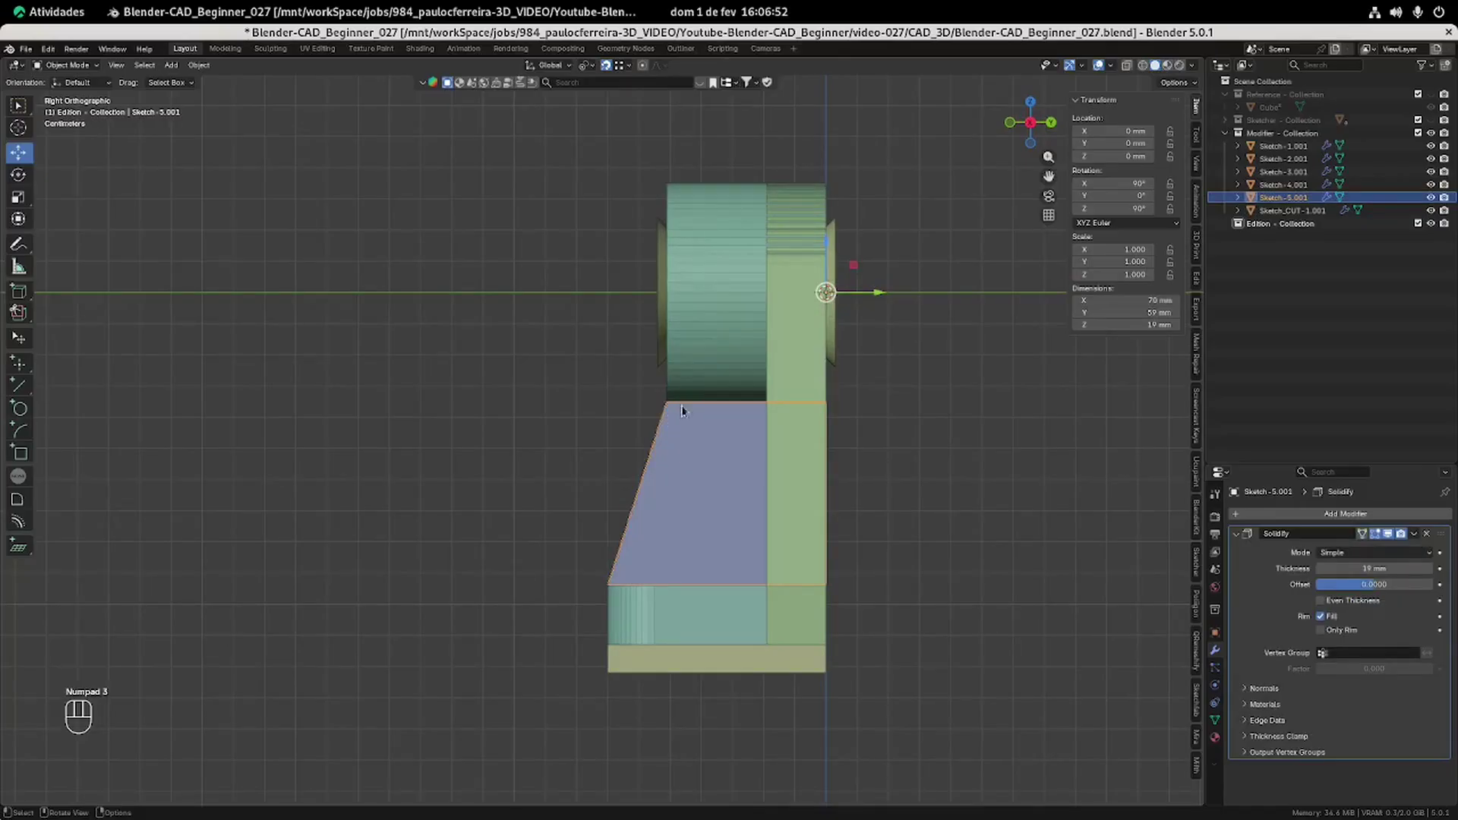
middle_drag(681, 411, 722, 417)
scroll(722, 417, up, 5)
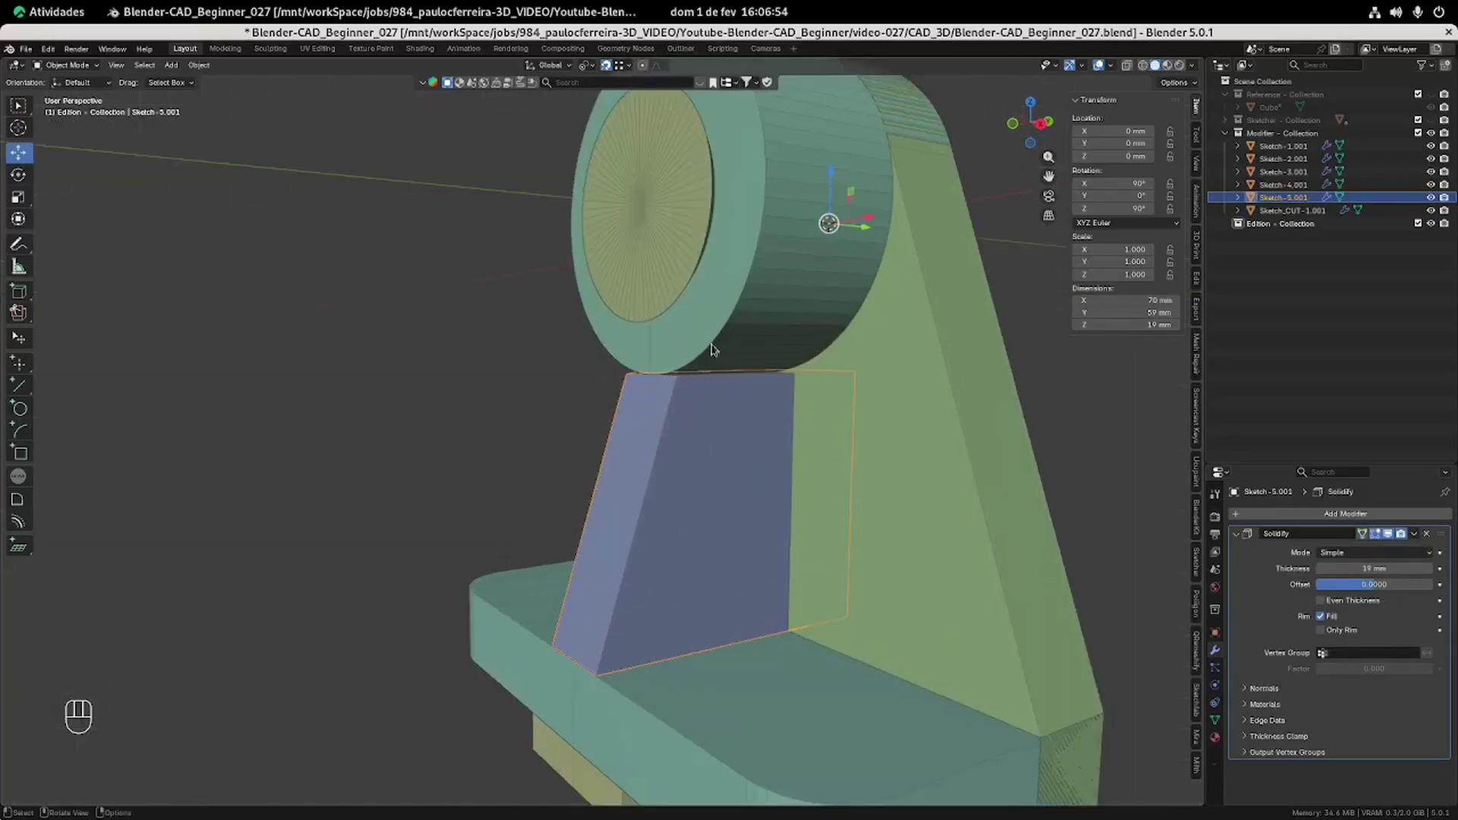
key(KP_1)
key(KP_3)
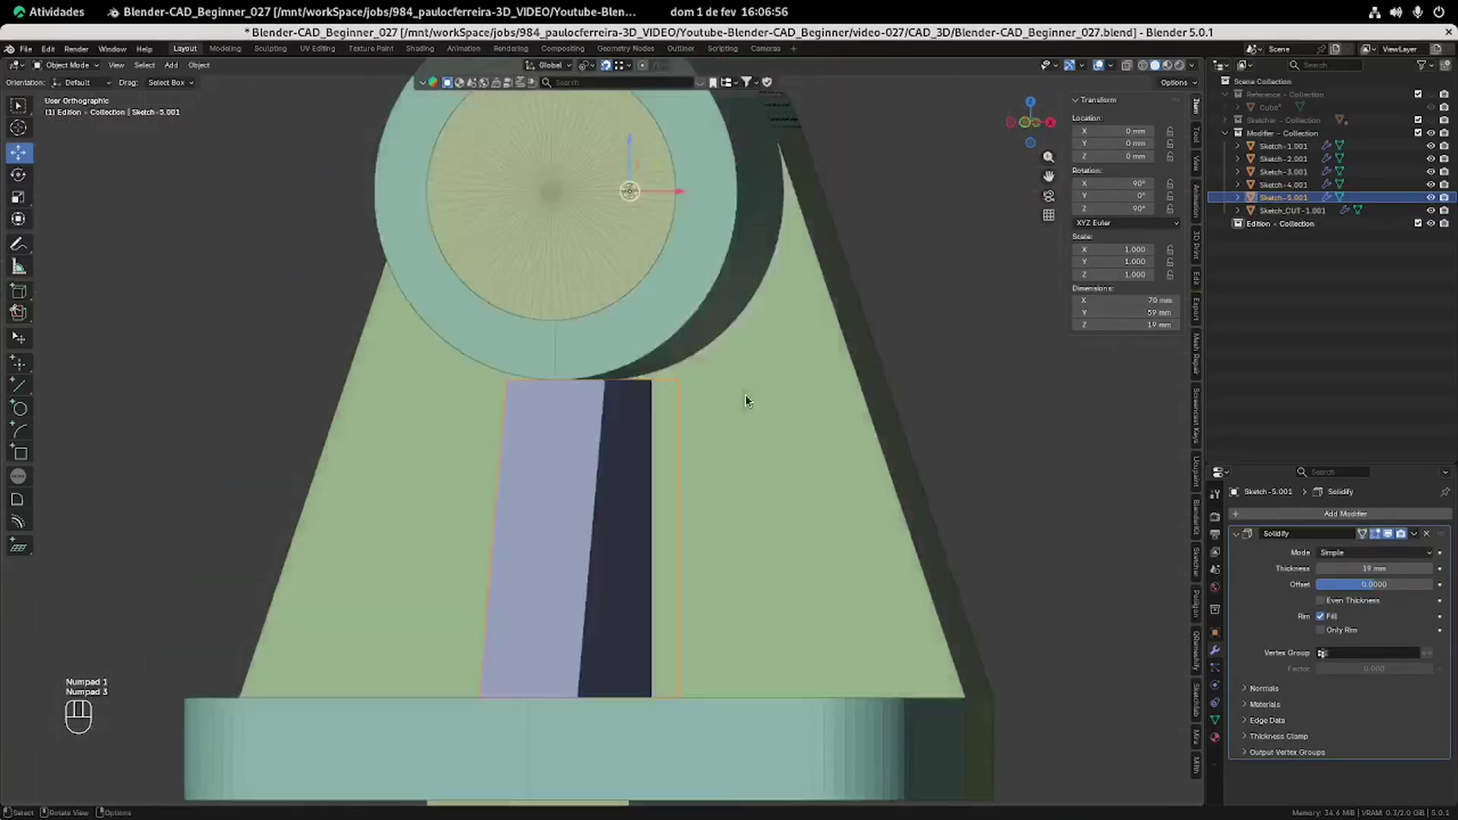
key(Tab)
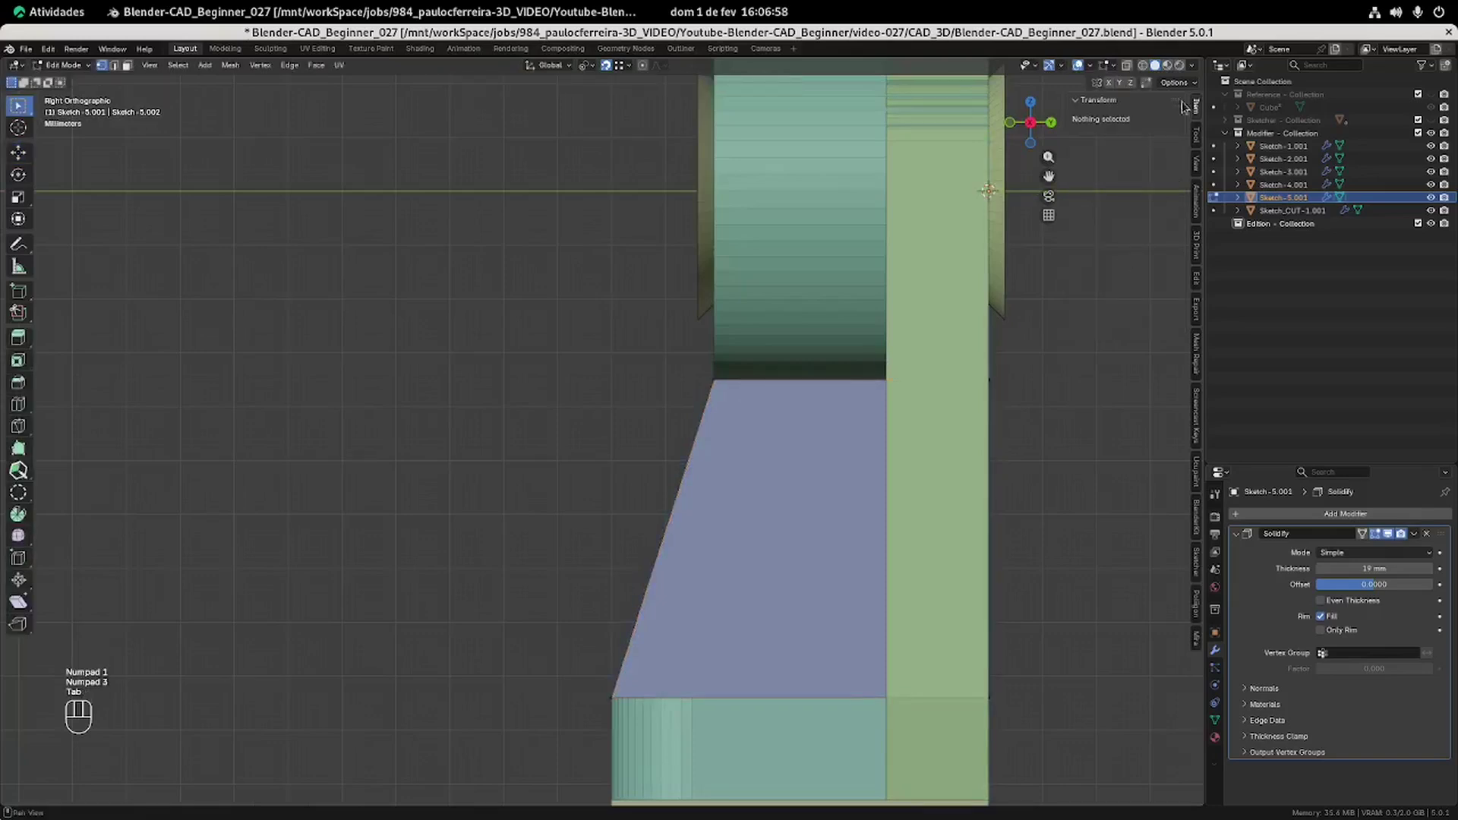
click(1129, 68)
Extrude the rib's upper edge 5 mm upward along Z into the disc.
drag(663, 331, 1110, 432)
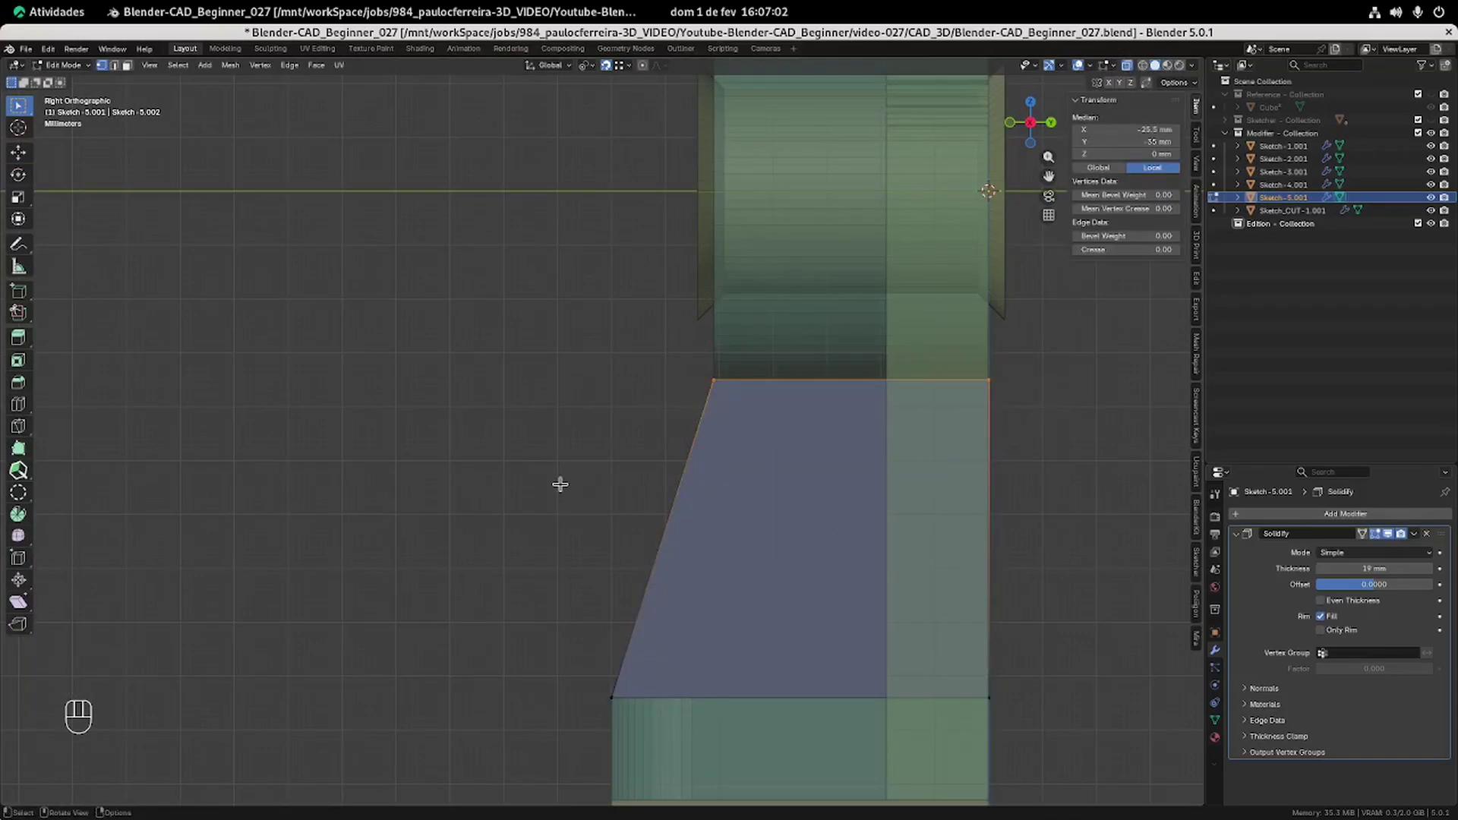
key(e)
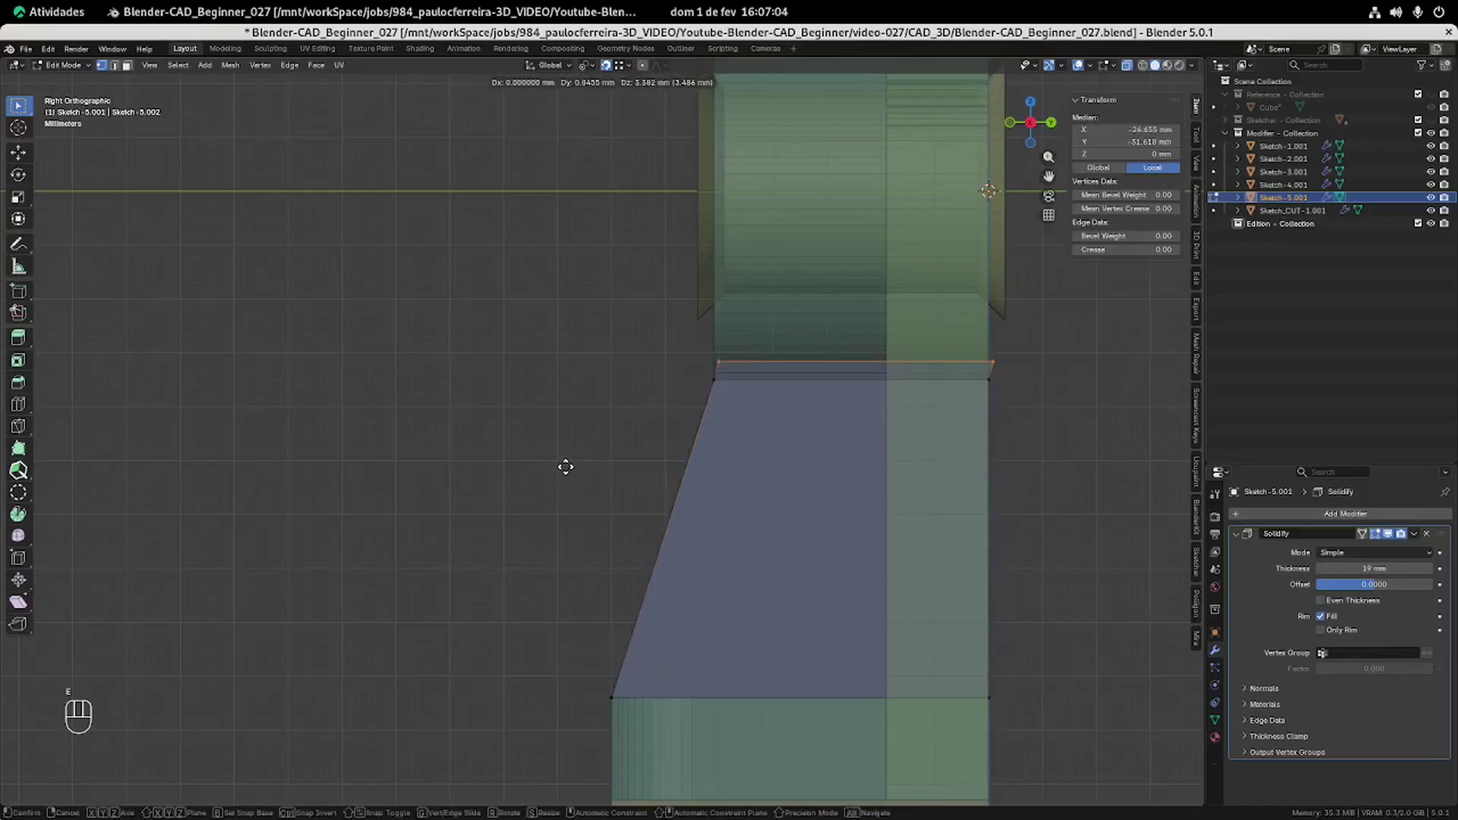
key(z)
click(563, 465)
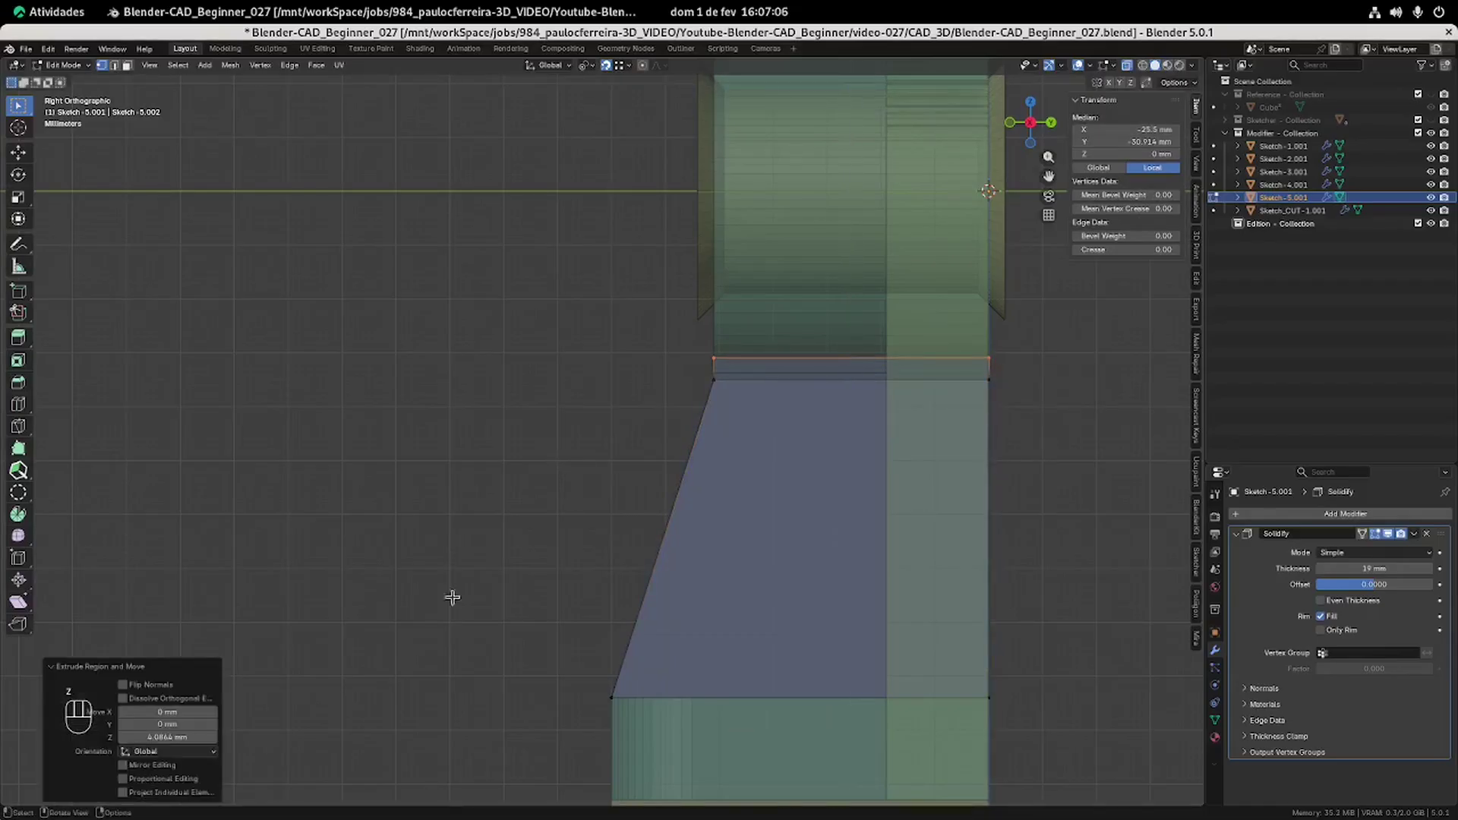
click(167, 737)
text(5)
key(Return)
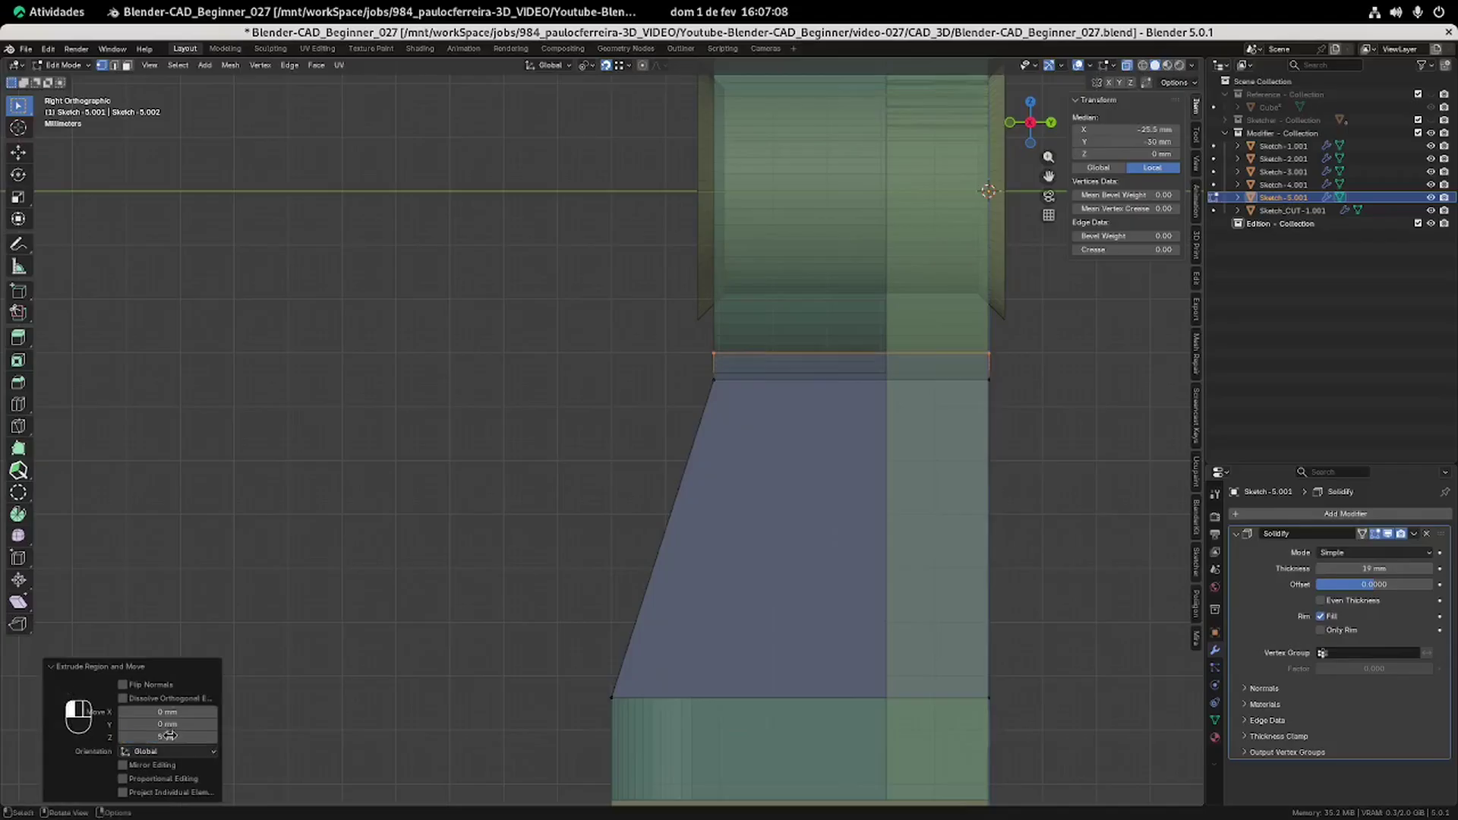
Extrude the rib's lower edge -5 mm along Z into the base plate and return to Object Mode.
shift+middle_drag(783, 666, 778, 523)
drag(510, 519, 1071, 613)
key(g)
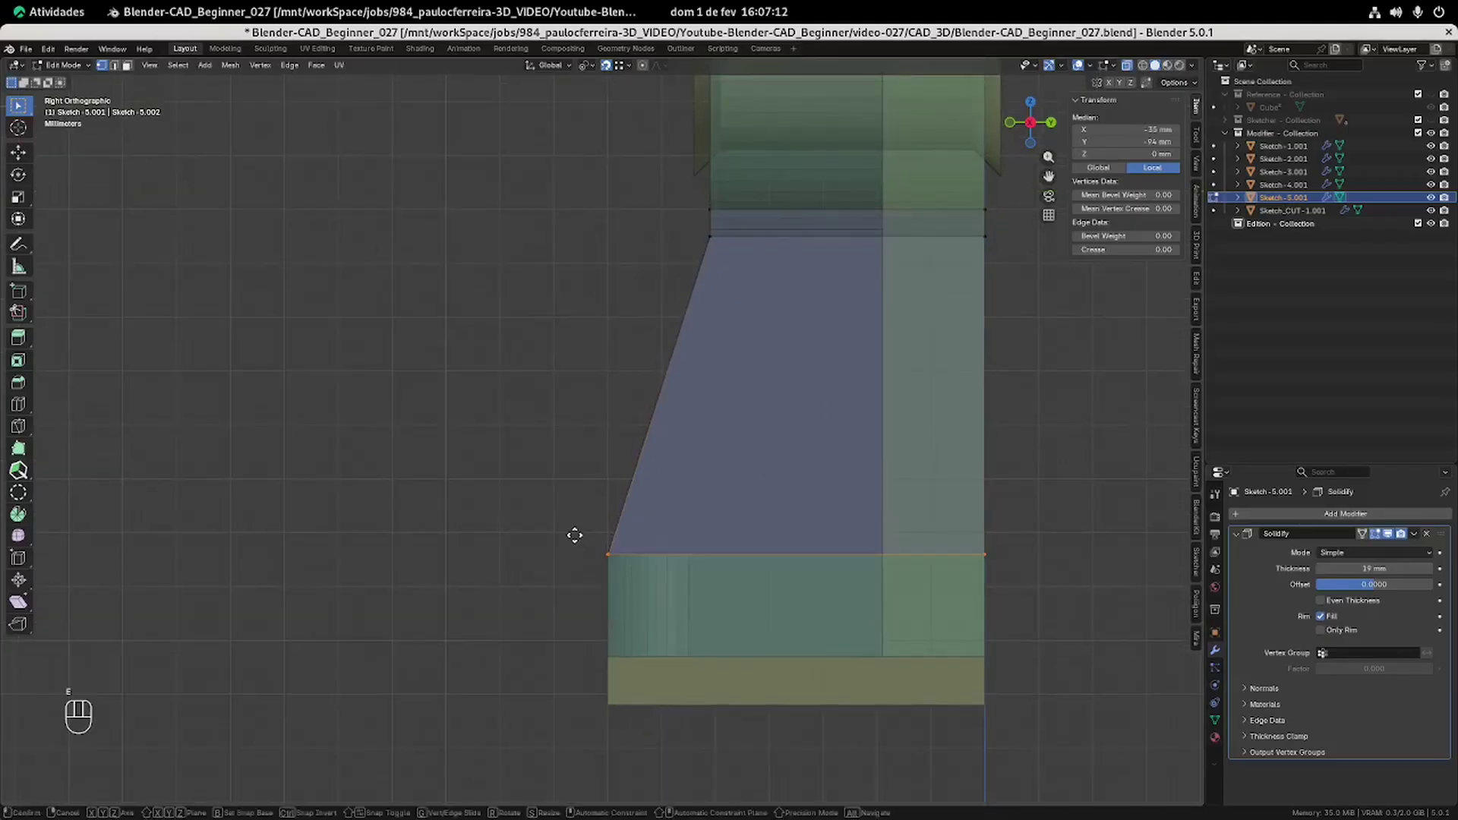
key(z)
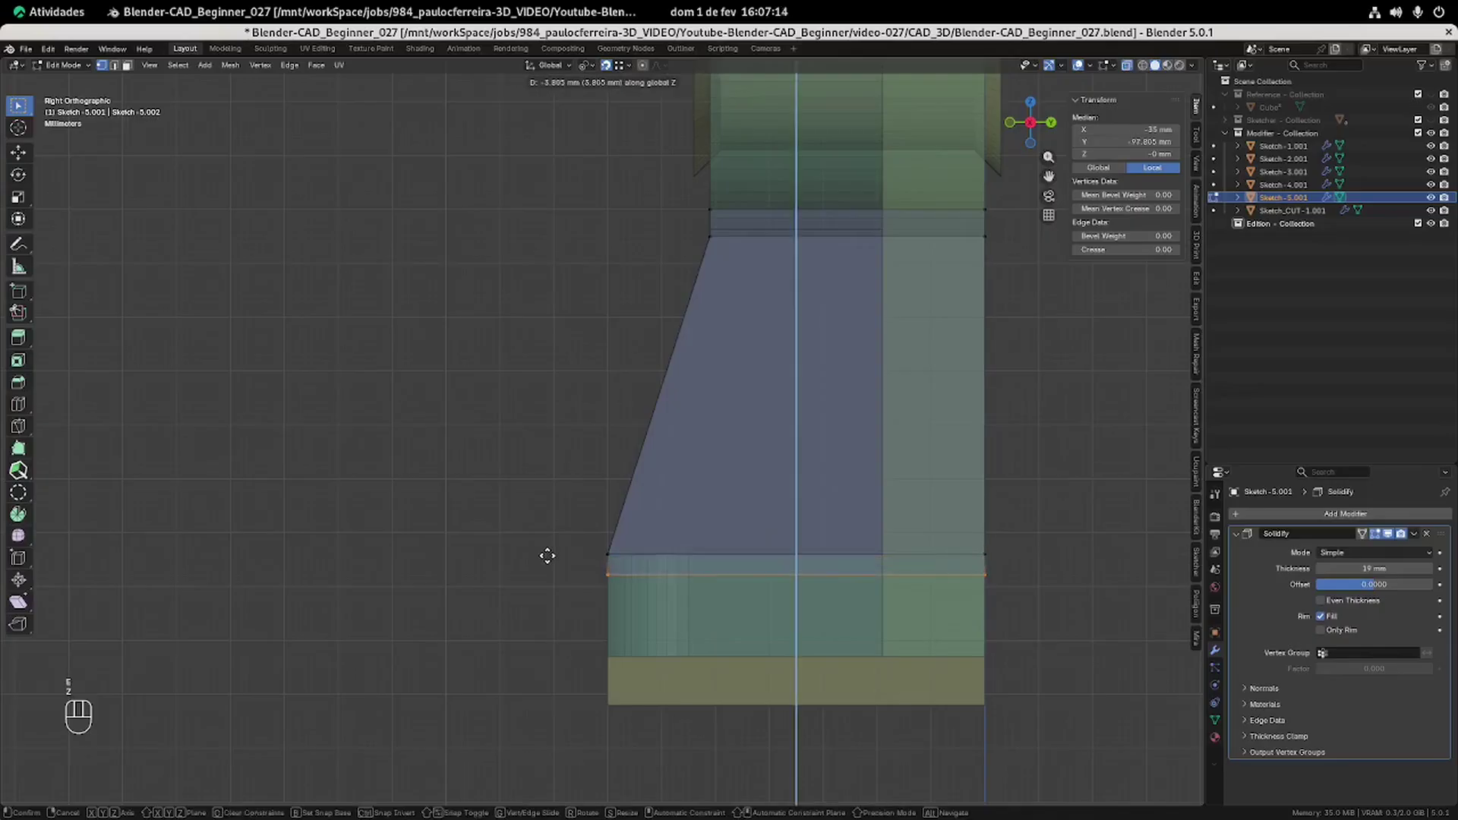
click(535, 585)
click(165, 735)
key(BackSpace)
key(Return)
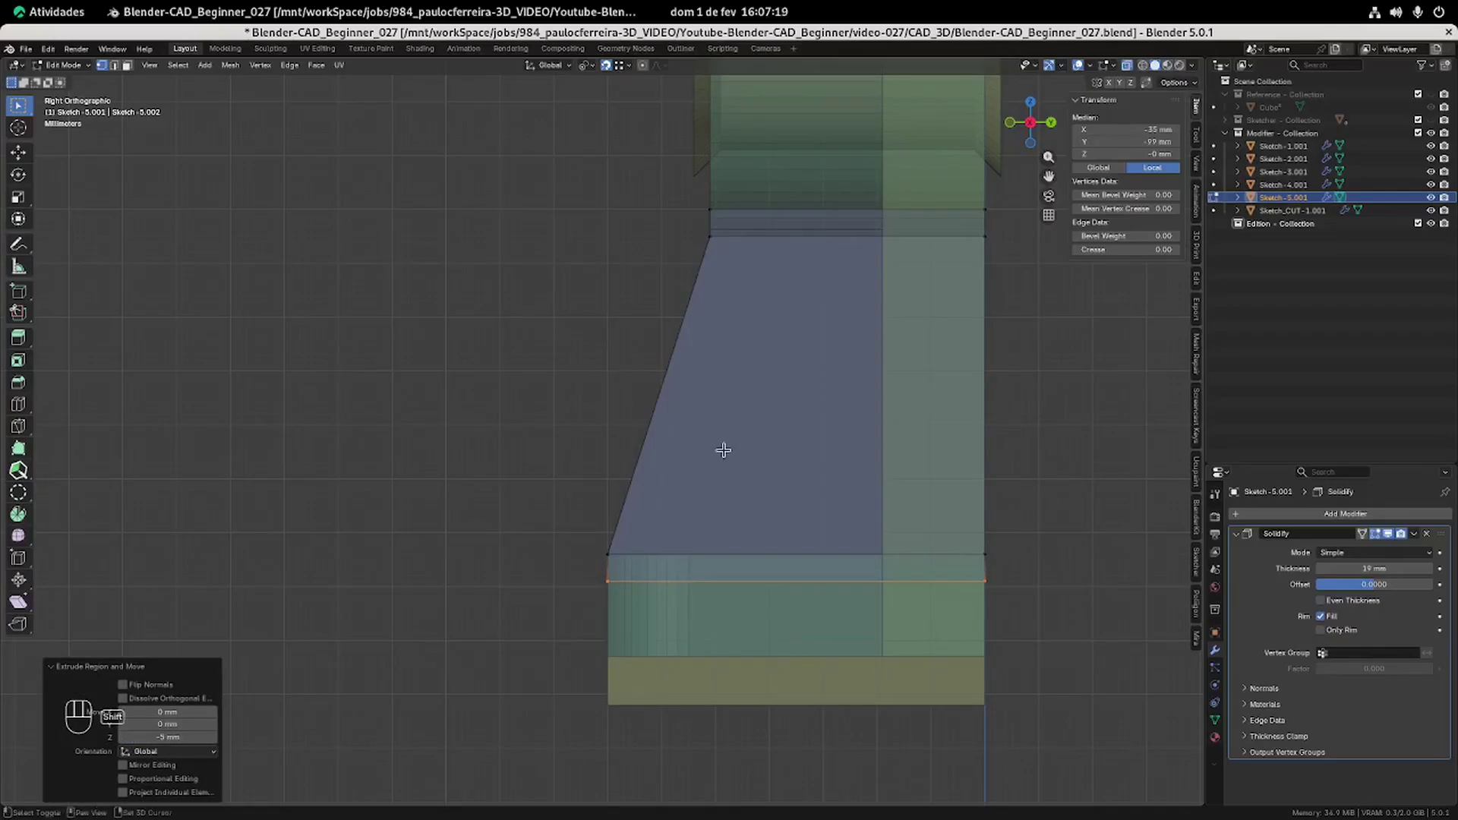
shift+middle_drag(976, 325, 882, 511)
key(Tab)
Turn X-ray off and inspect where the rib overlaps the disc and the base plate.
scroll(724, 531, down, 1)
middle_drag(724, 531, 774, 549)
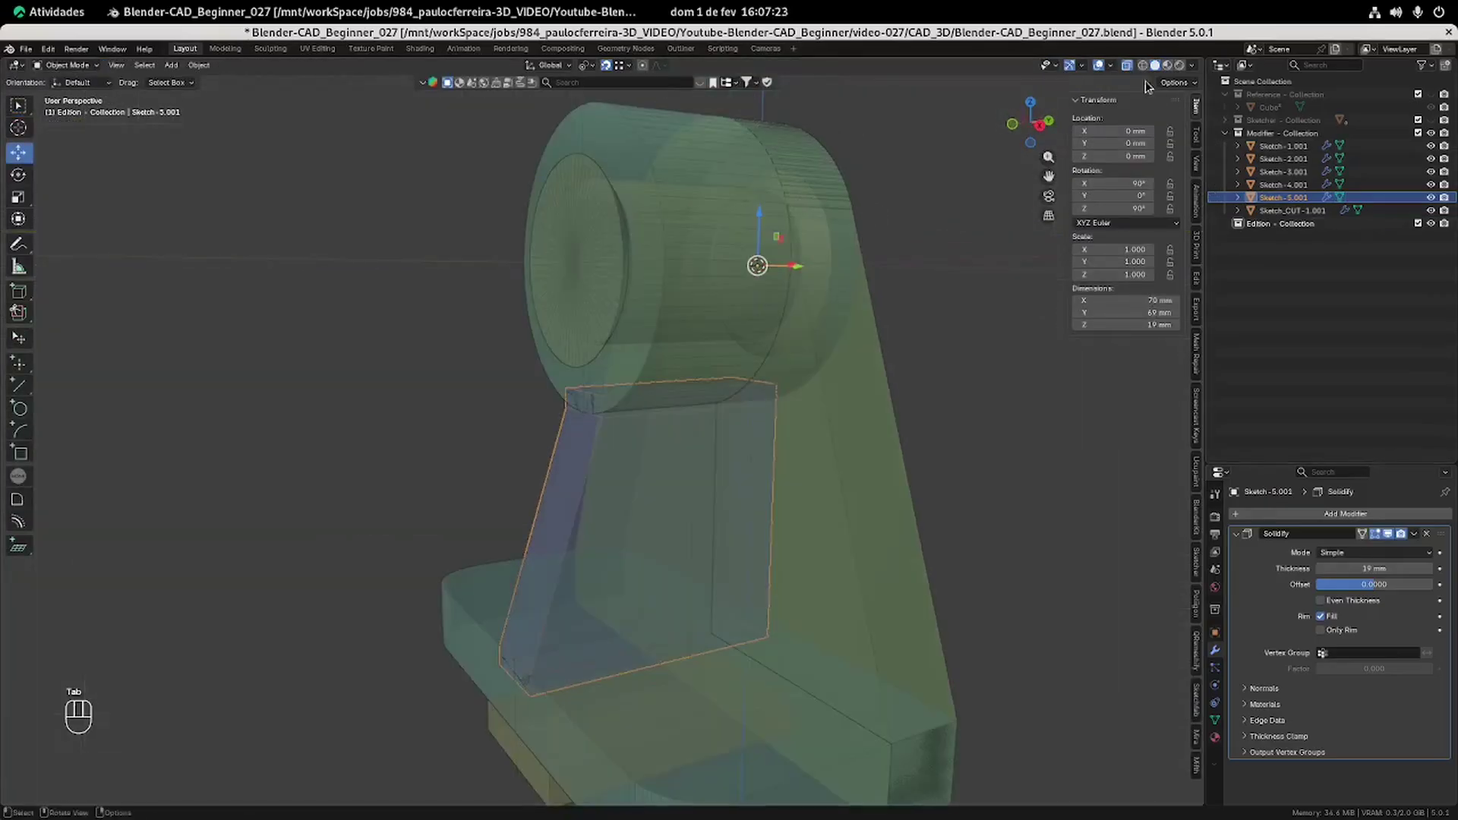
click(1128, 65)
mouse_move(626, 471)
shift+middle_down()
mouse_move(607, 353)
mouse_move(669, 564)
mouse_move(772, 603)
mouse_move(620, 231)
shift+middle_up()
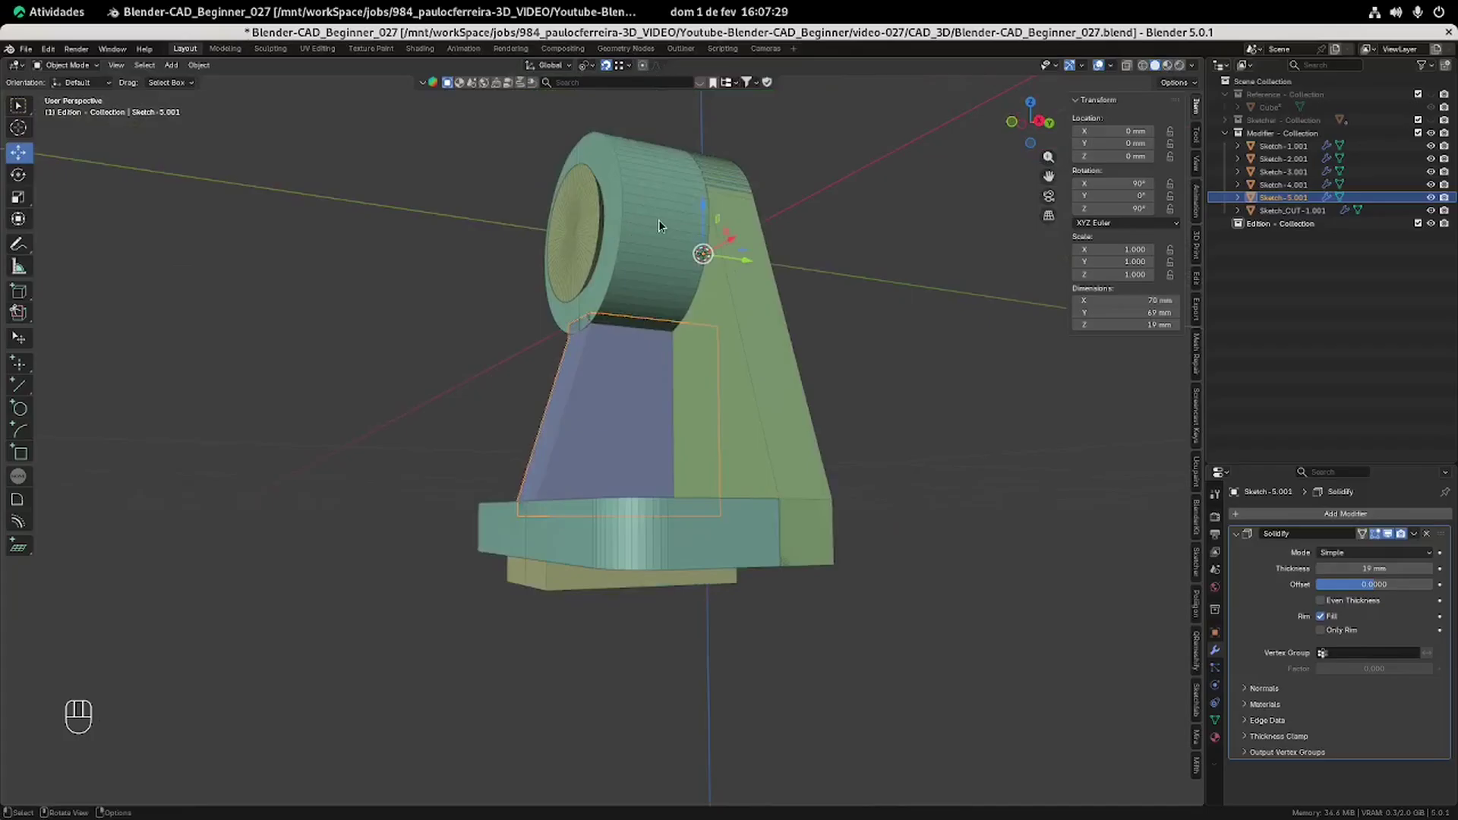
click(737, 562)
middle_drag(738, 562, 626, 362)
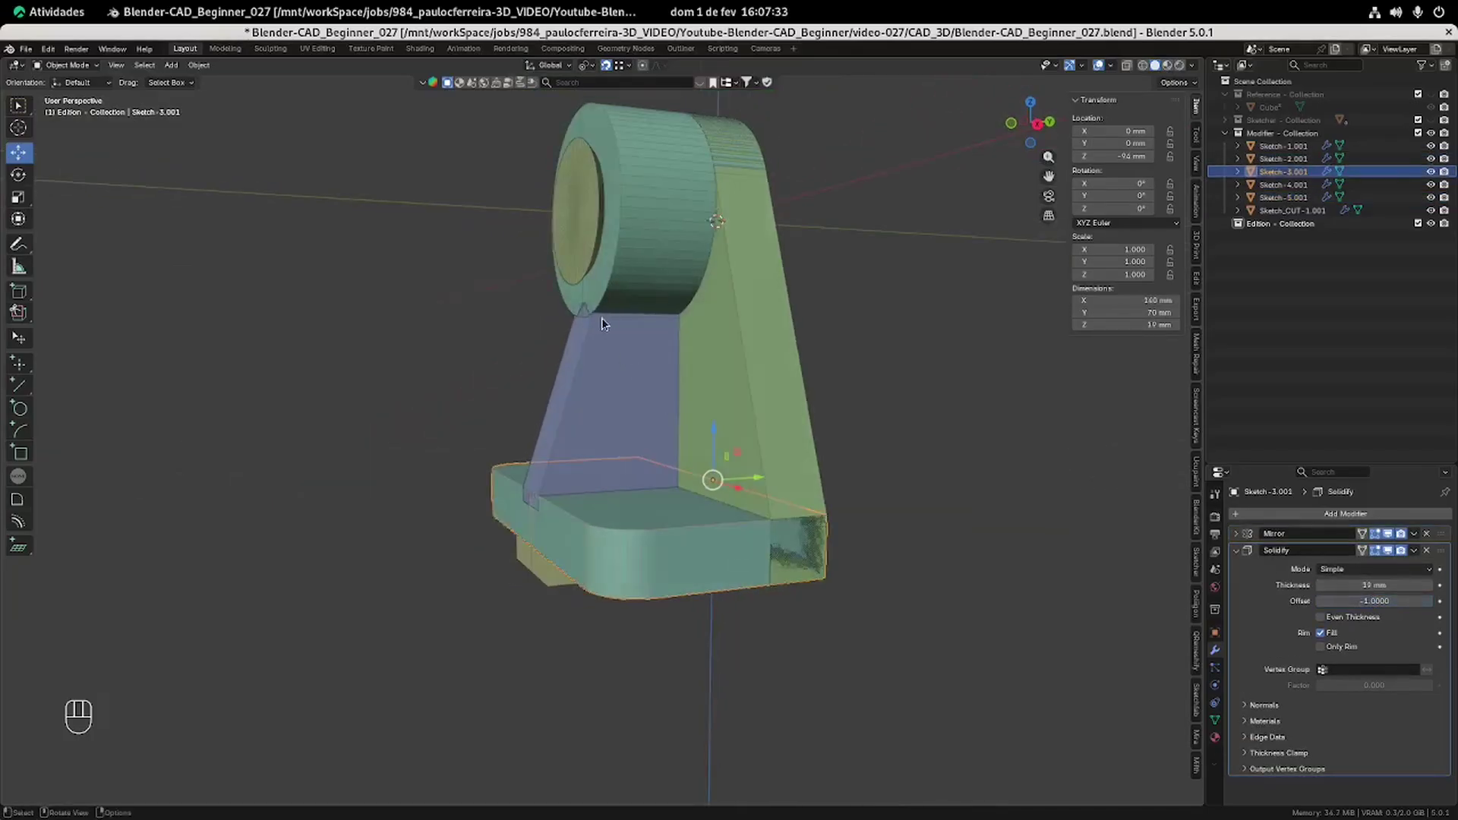
Open Sketch-4.001 below the base plate for mesh editing in the right orthographic view with X-ray on.
click(543, 581)
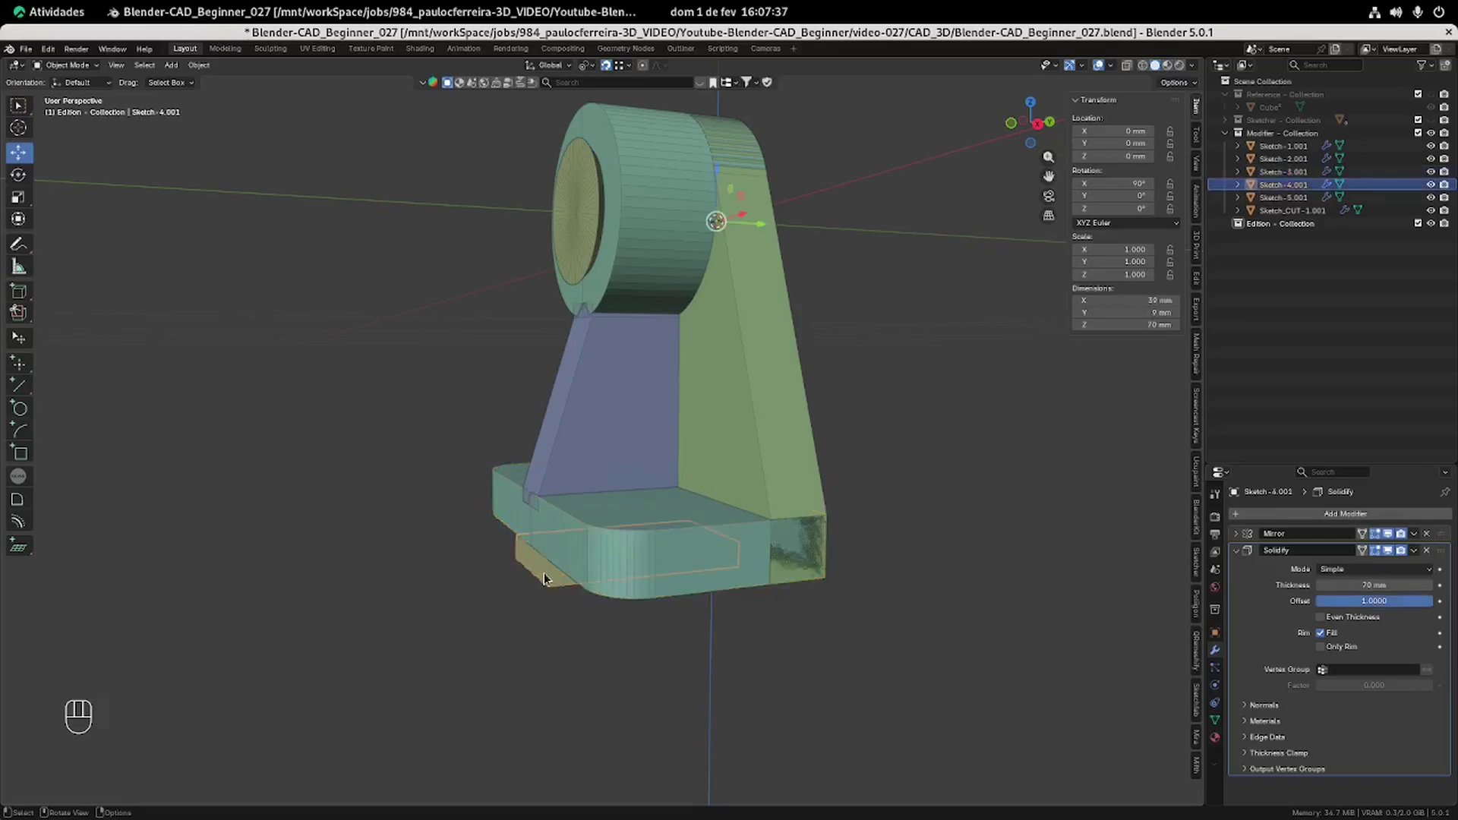
key(KP_1)
key(KP_3)
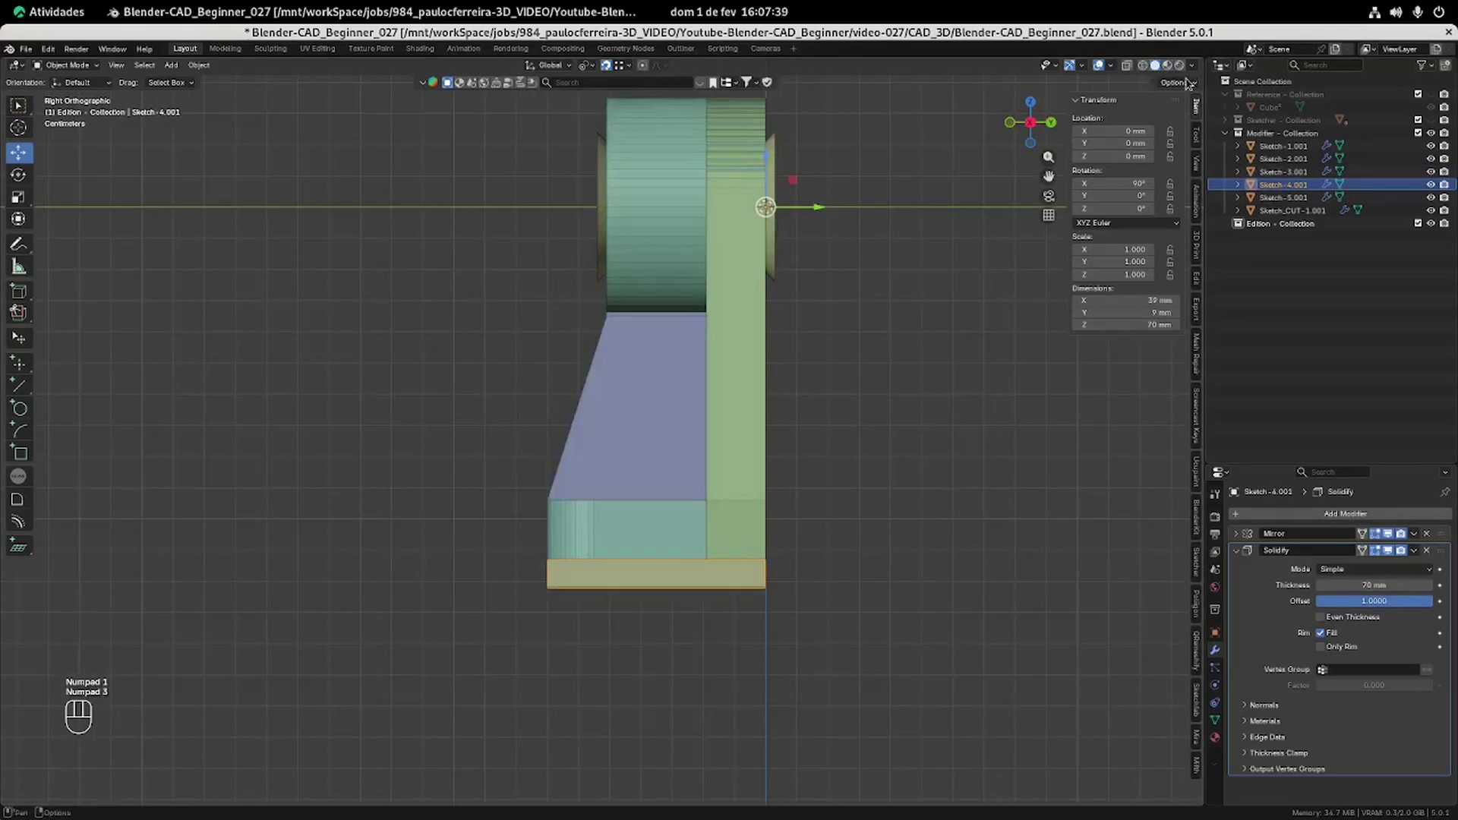
click(1127, 66)
scroll(661, 547, up, 3)
key(Tab)
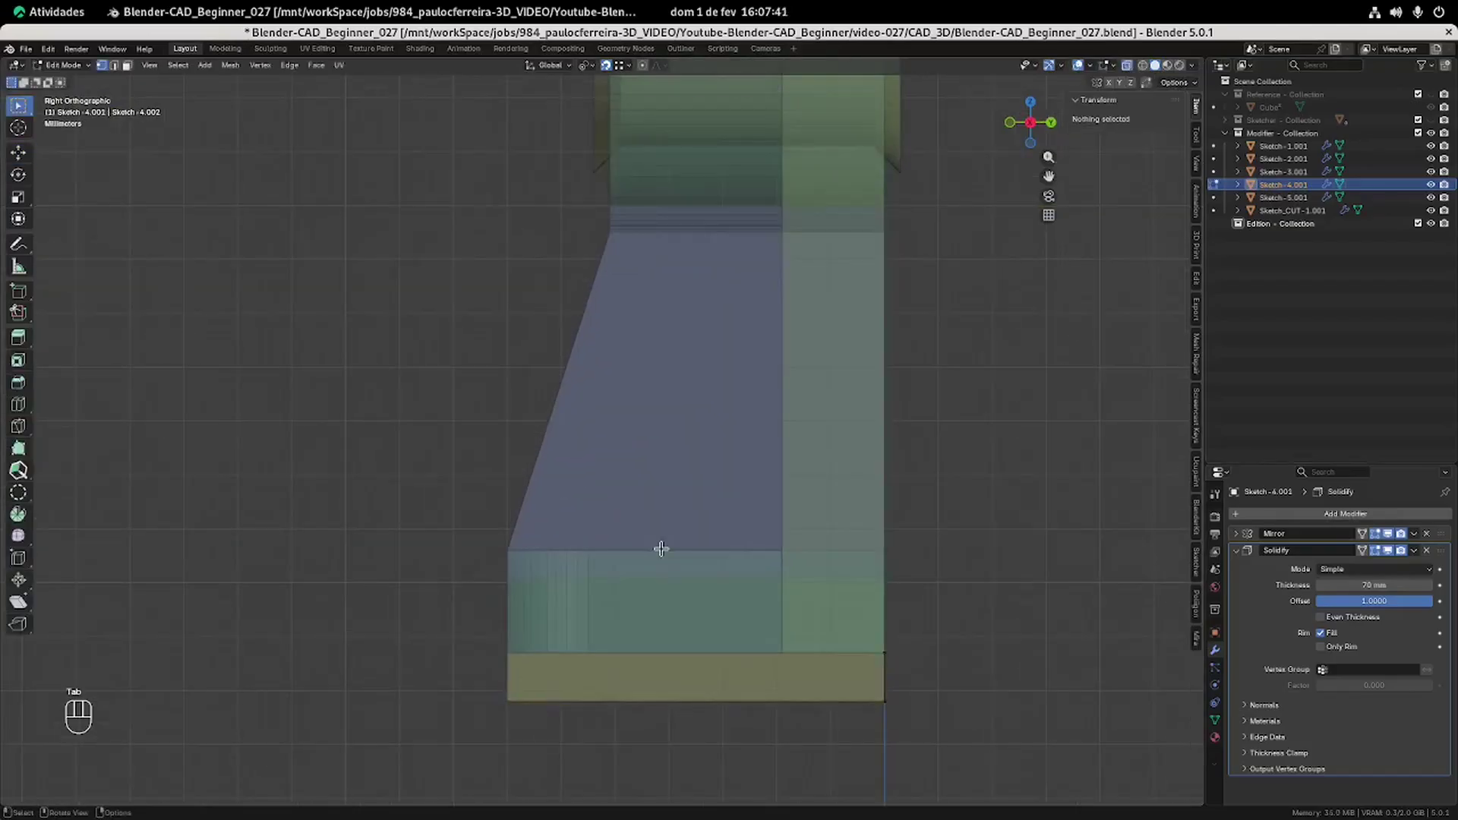
Move the upper edge of Sketch-4.001 up 1 mm along Z into the base plate.
drag(925, 674, 868, 623)
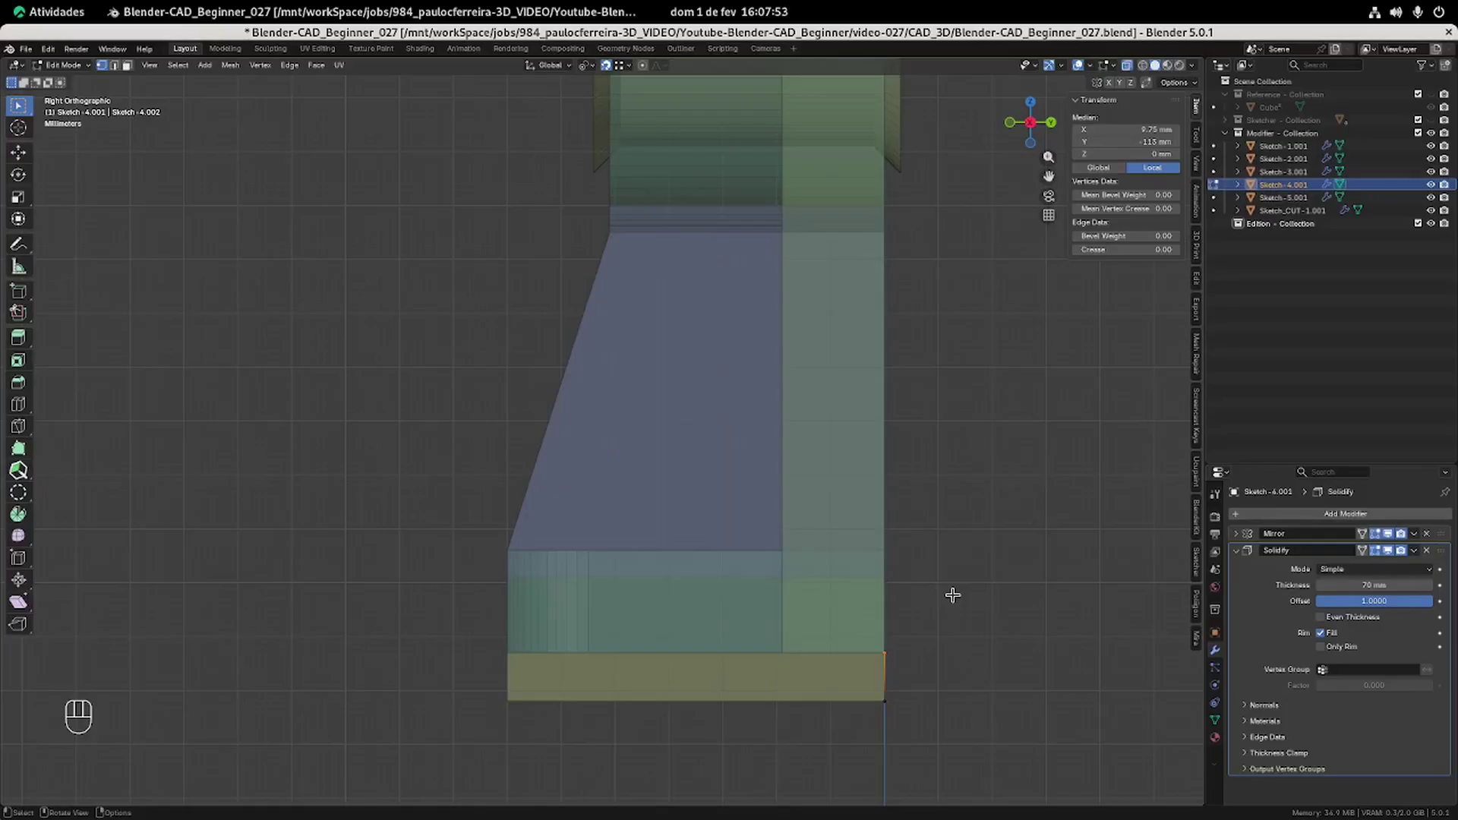
key(g)
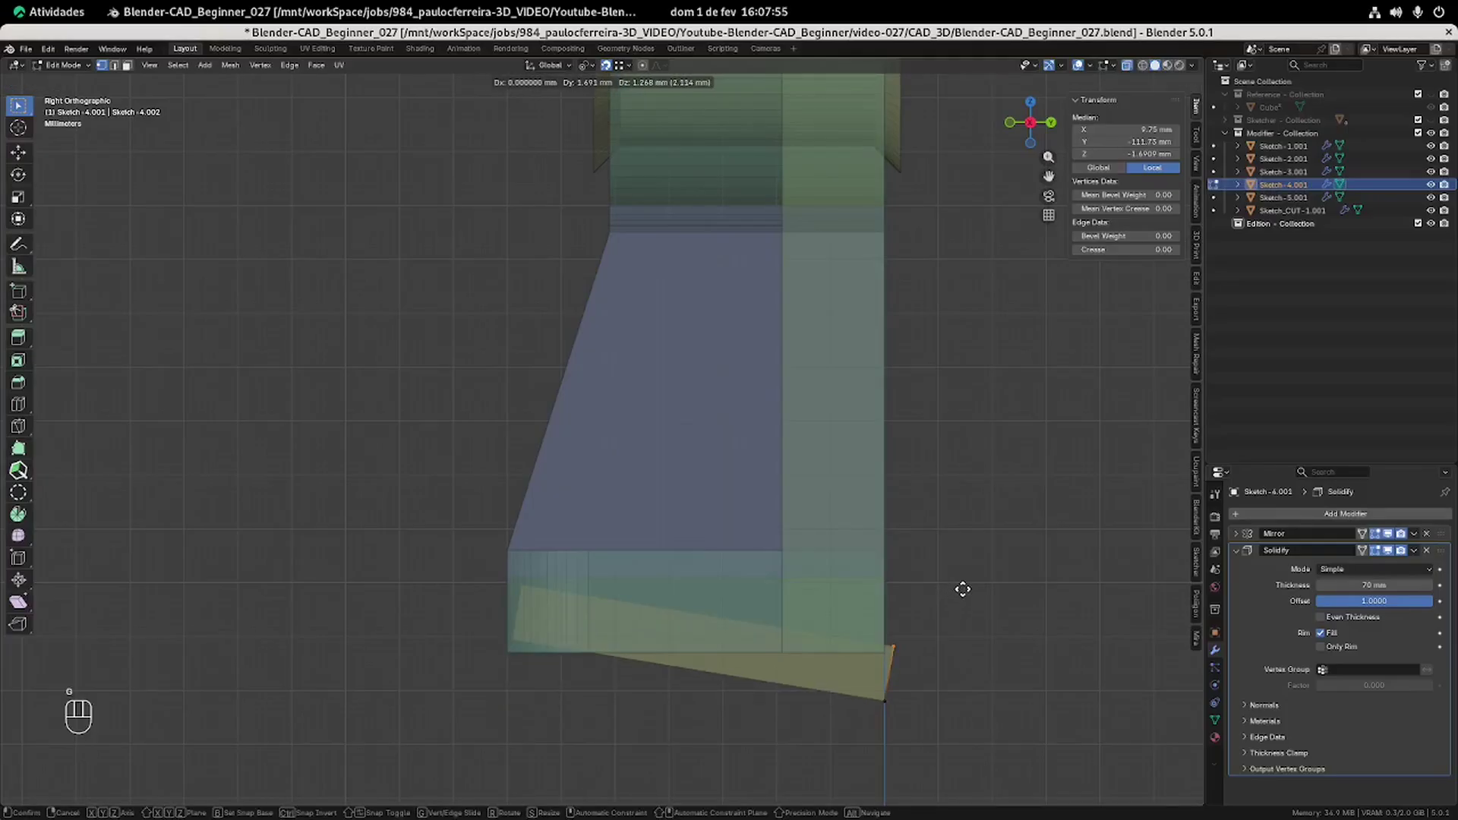
key(z)
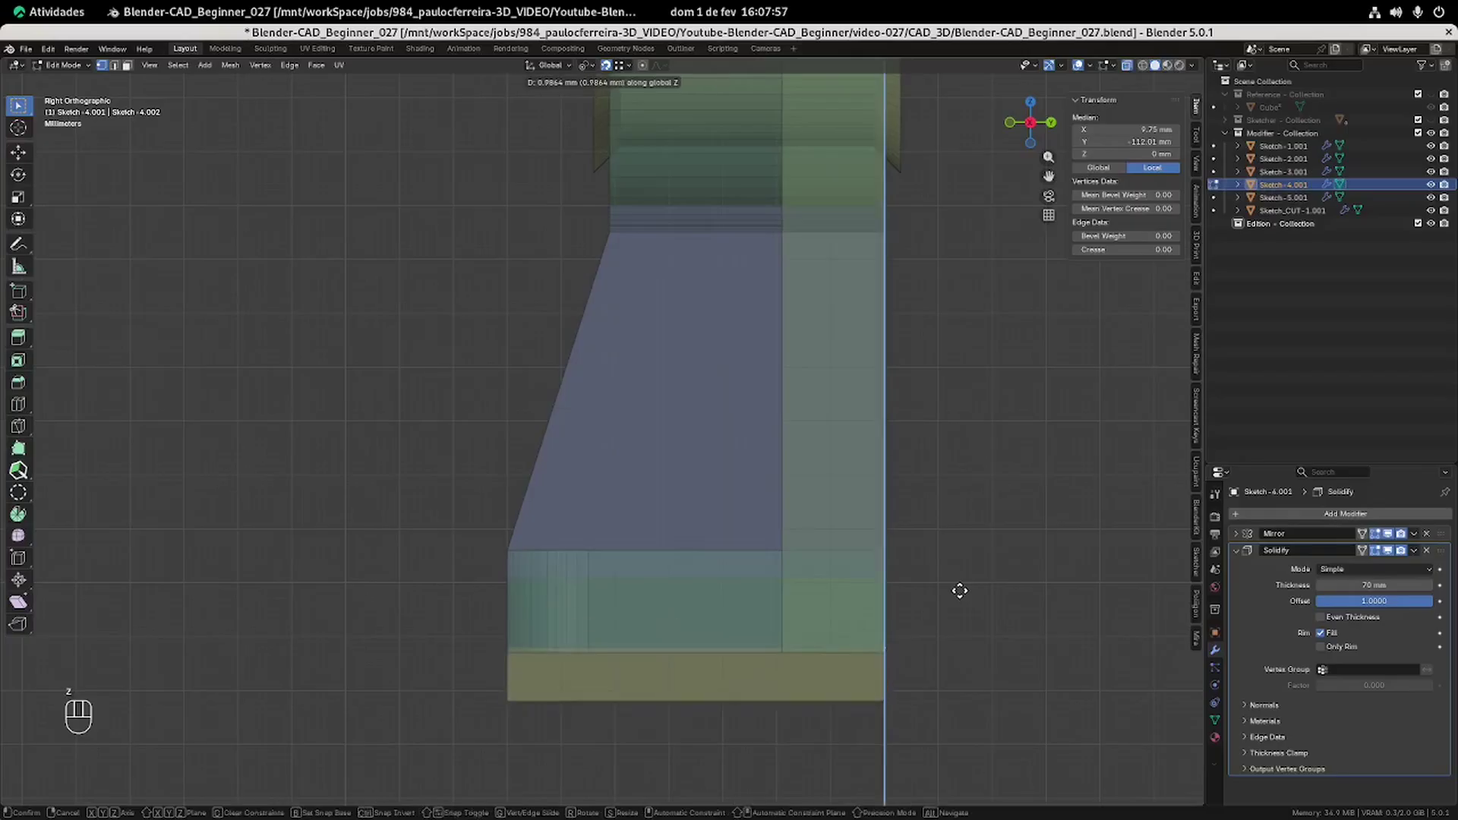
click(960, 589)
click(154, 737)
text(1)
key(Return)
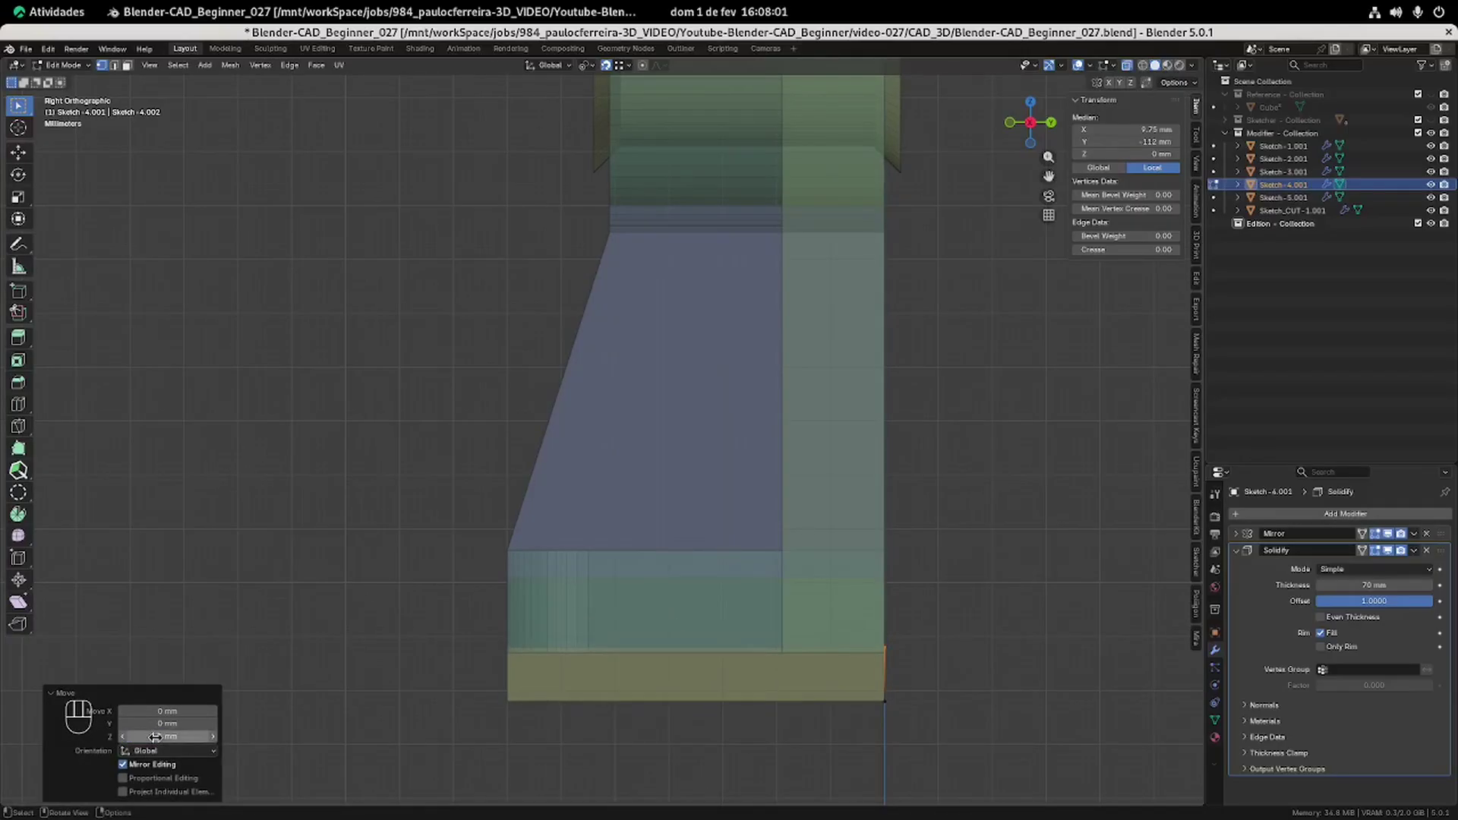
Switch mesh editing to the rib Sketch-5.001 and move its lowest edge up 4 mm along Z.
key(Tab)
click(688, 385)
key(Tab)
drag(489, 573, 944, 605)
key(g)
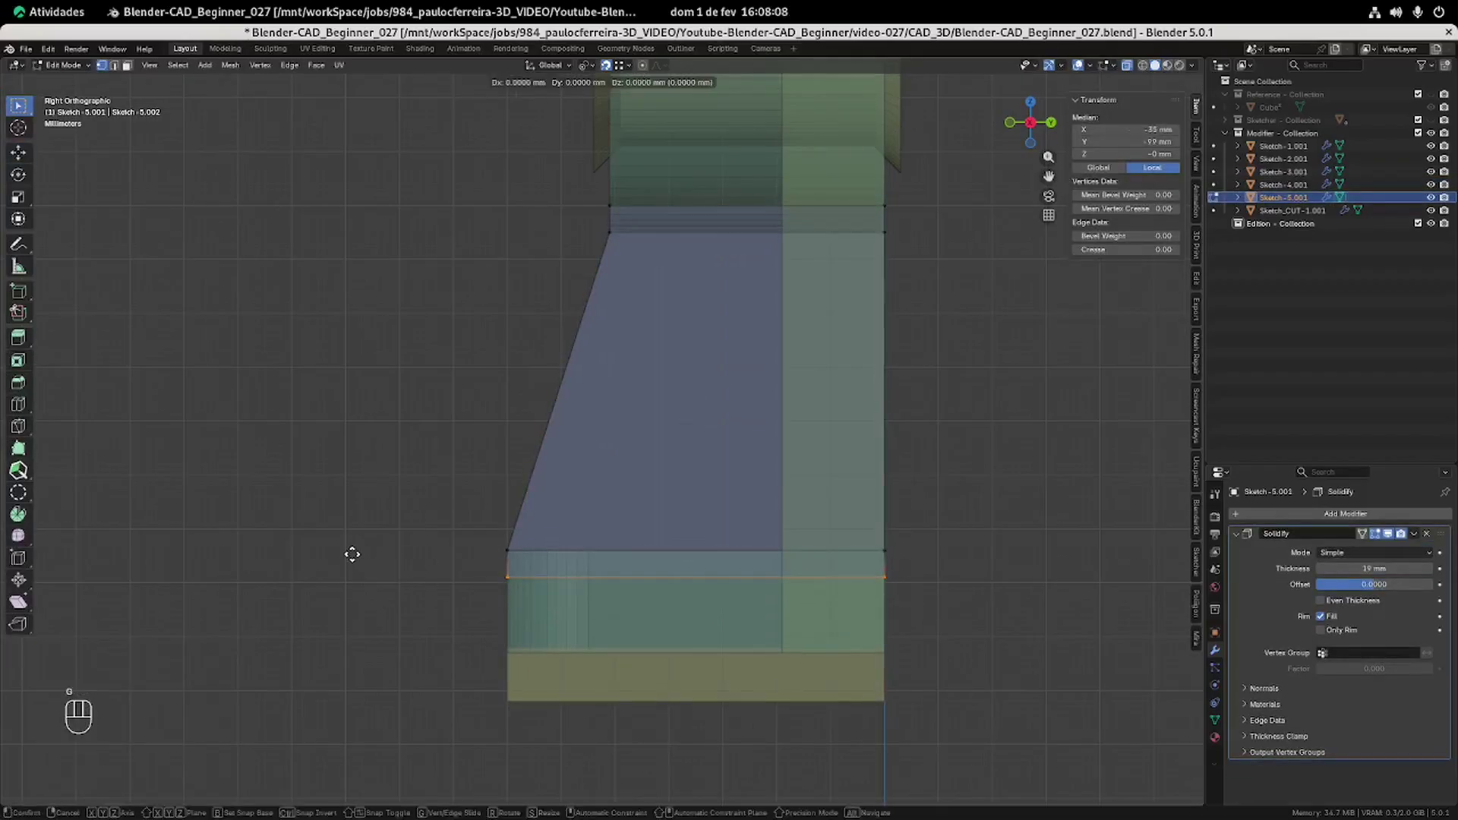
key(z)
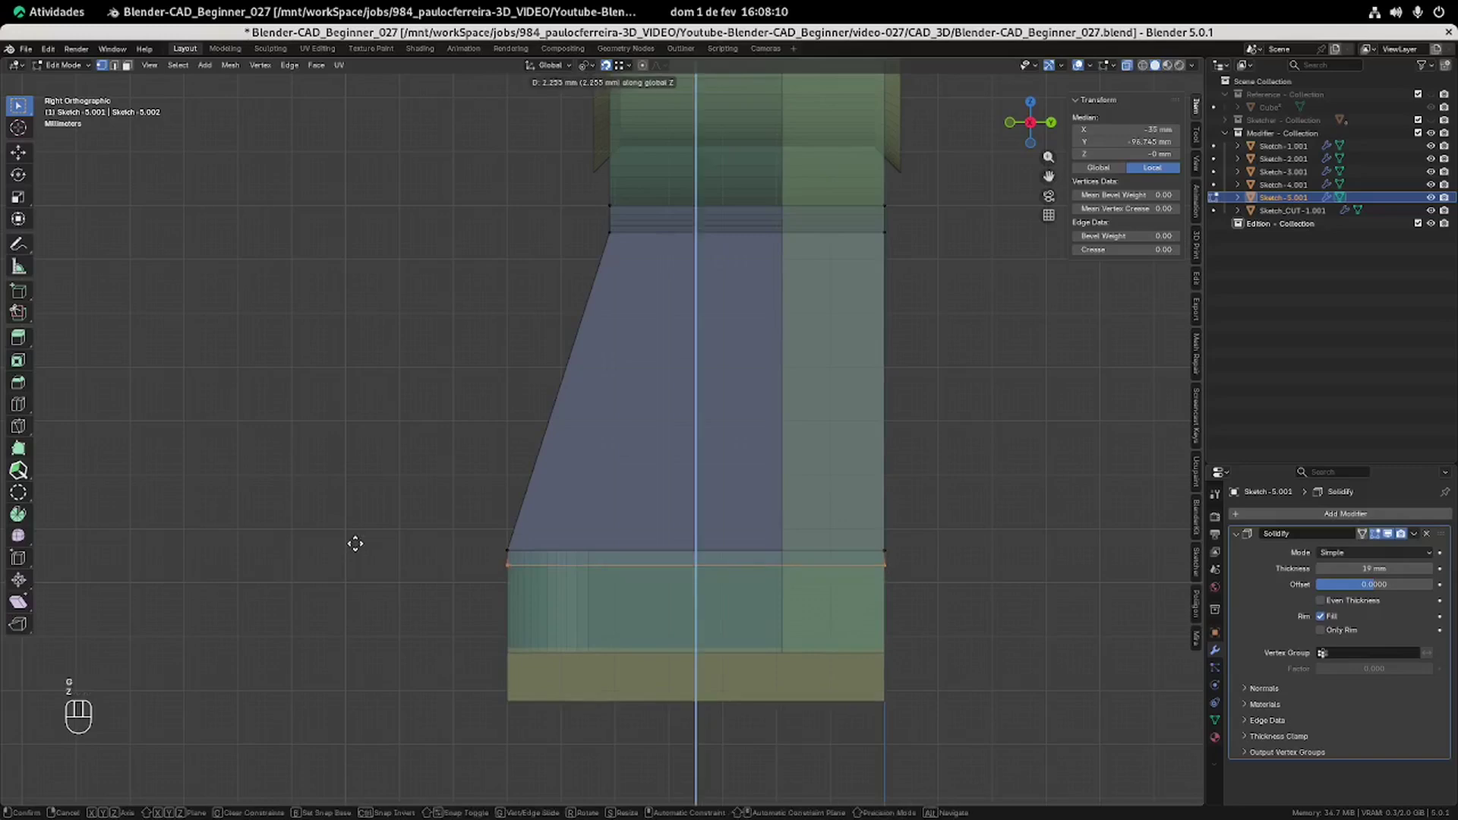
click(351, 542)
click(174, 735)
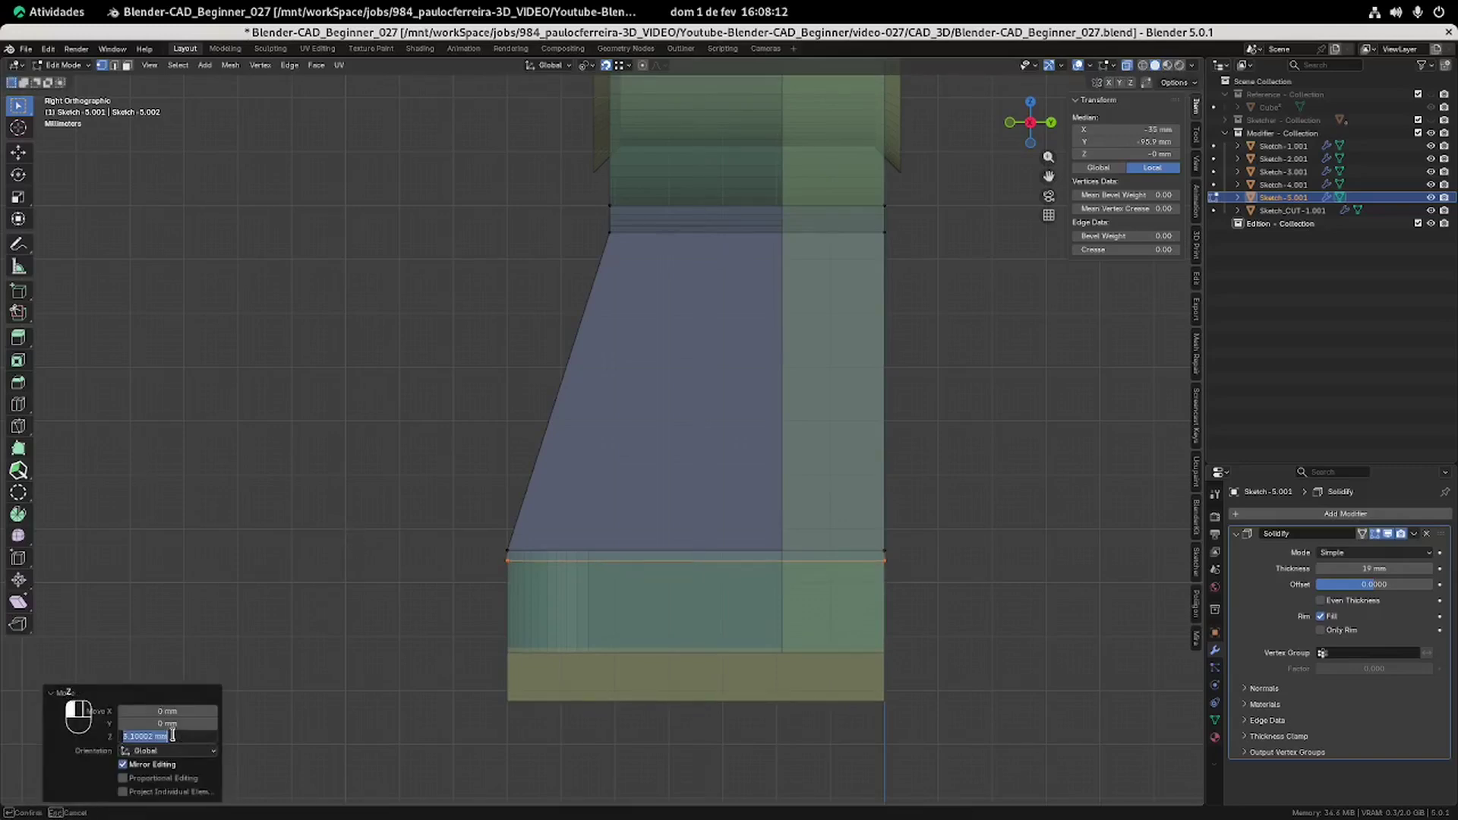
text(4)
key(Return)
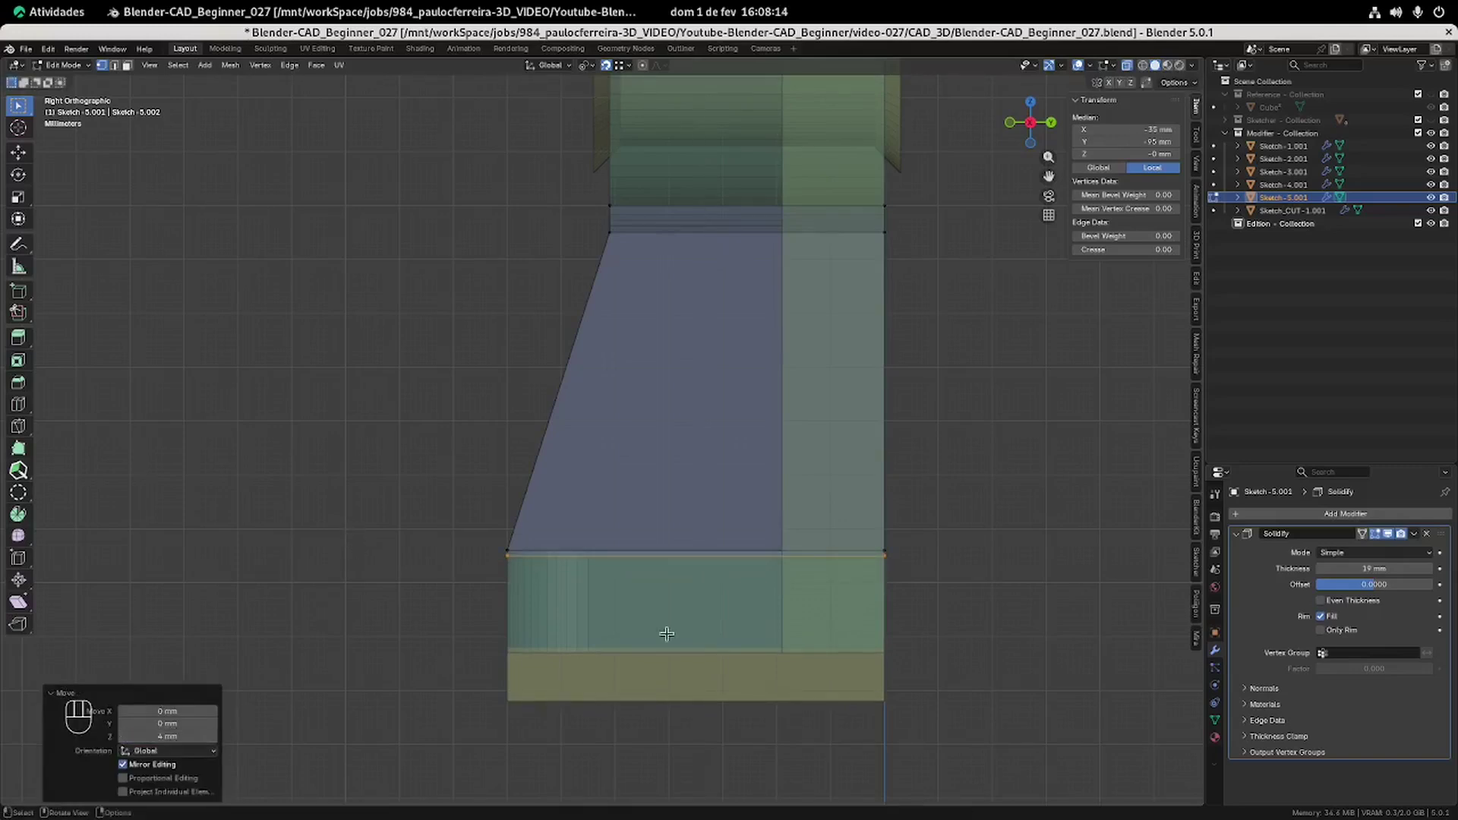
Move the top edge of the rib Sketch-5.001 down 2.5 mm along Z and leave mesh editing.
shift+middle_drag(691, 308, 657, 447)
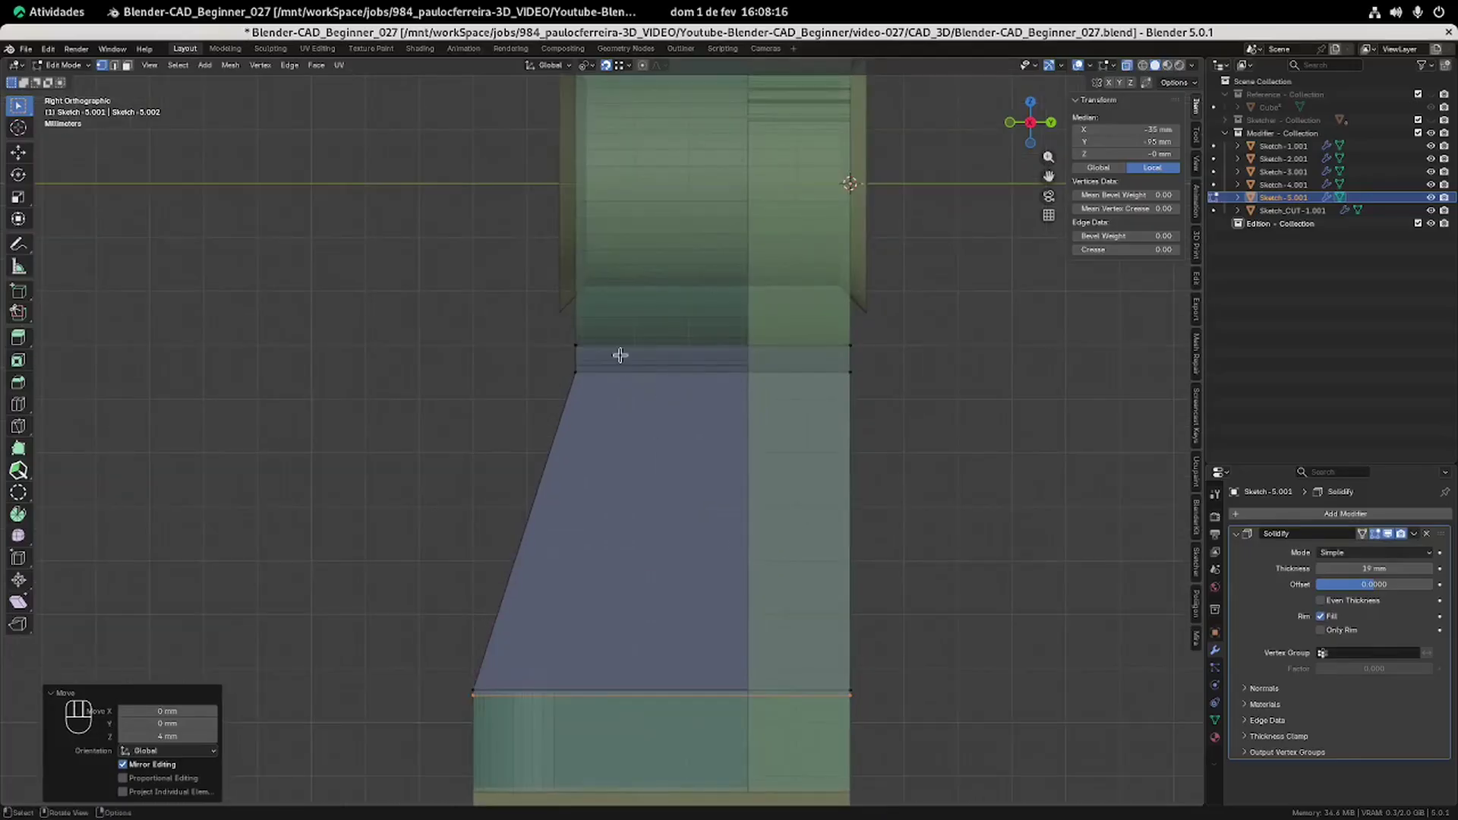
scroll(621, 355, up, 1)
drag(514, 299, 1020, 336)
scroll(1052, 350, up, 1)
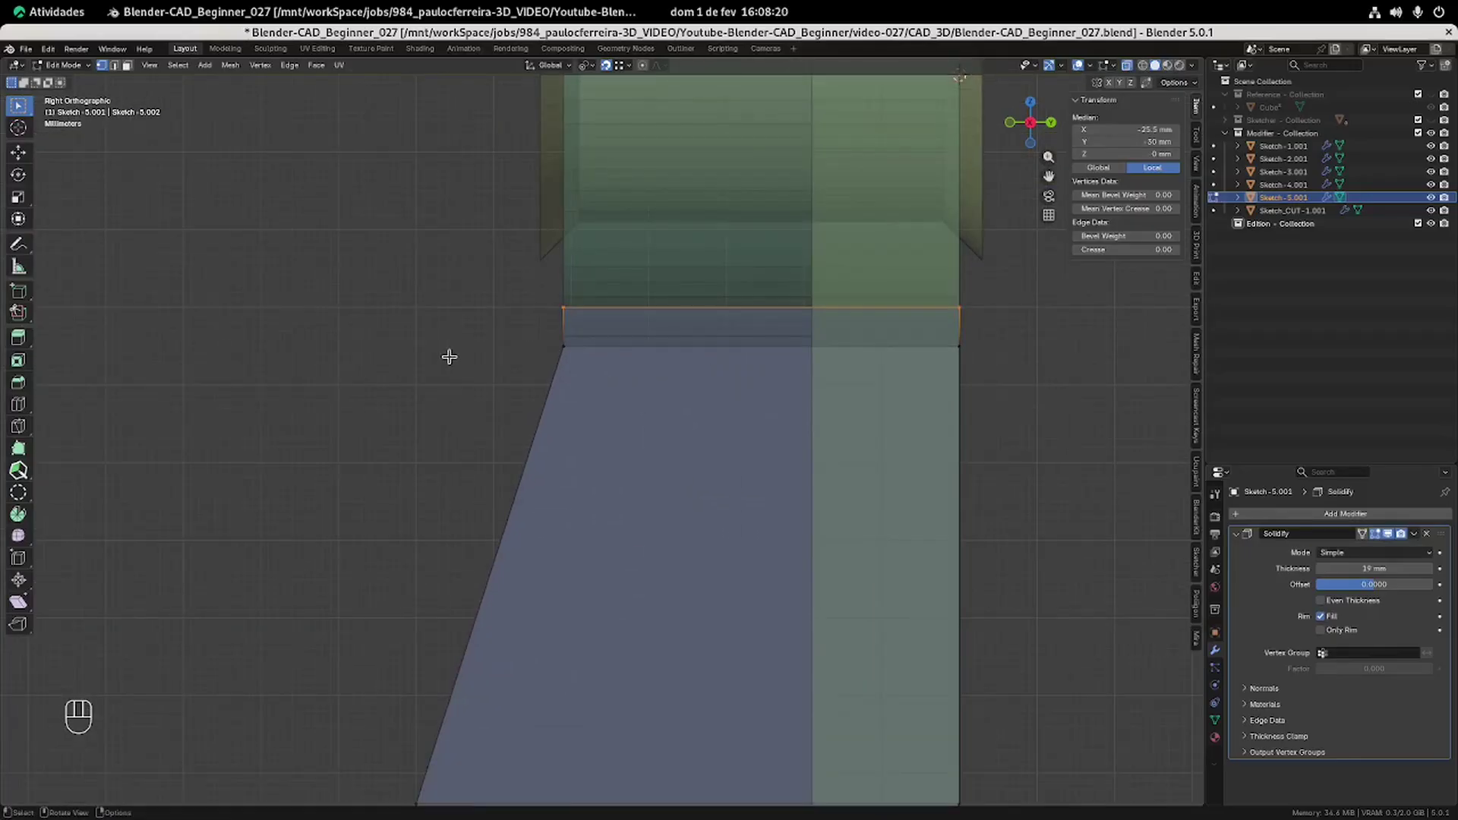
key(g)
key(z)
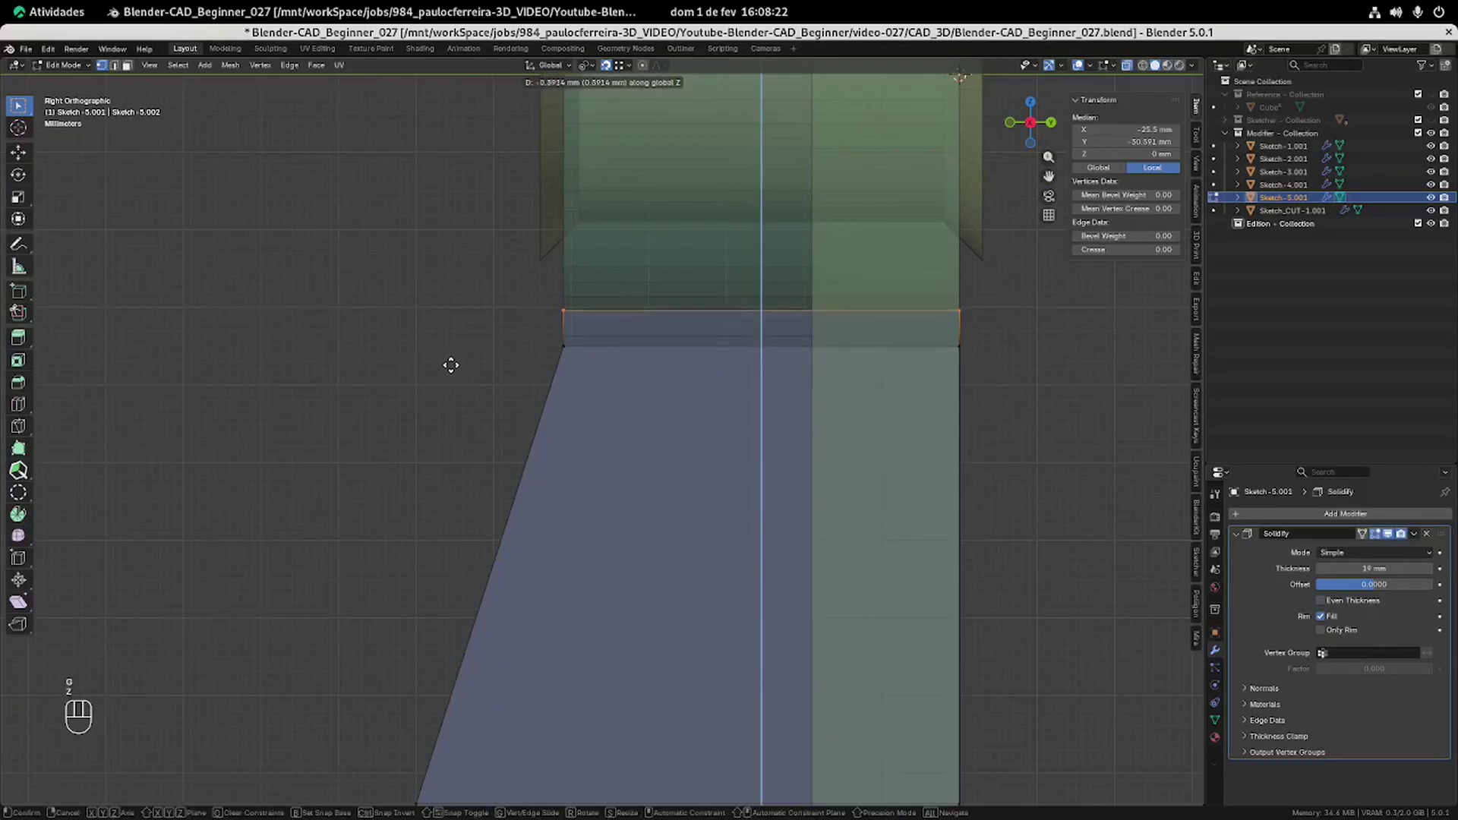
click(452, 377)
click(165, 736)
text(-2.5)
key(Return)
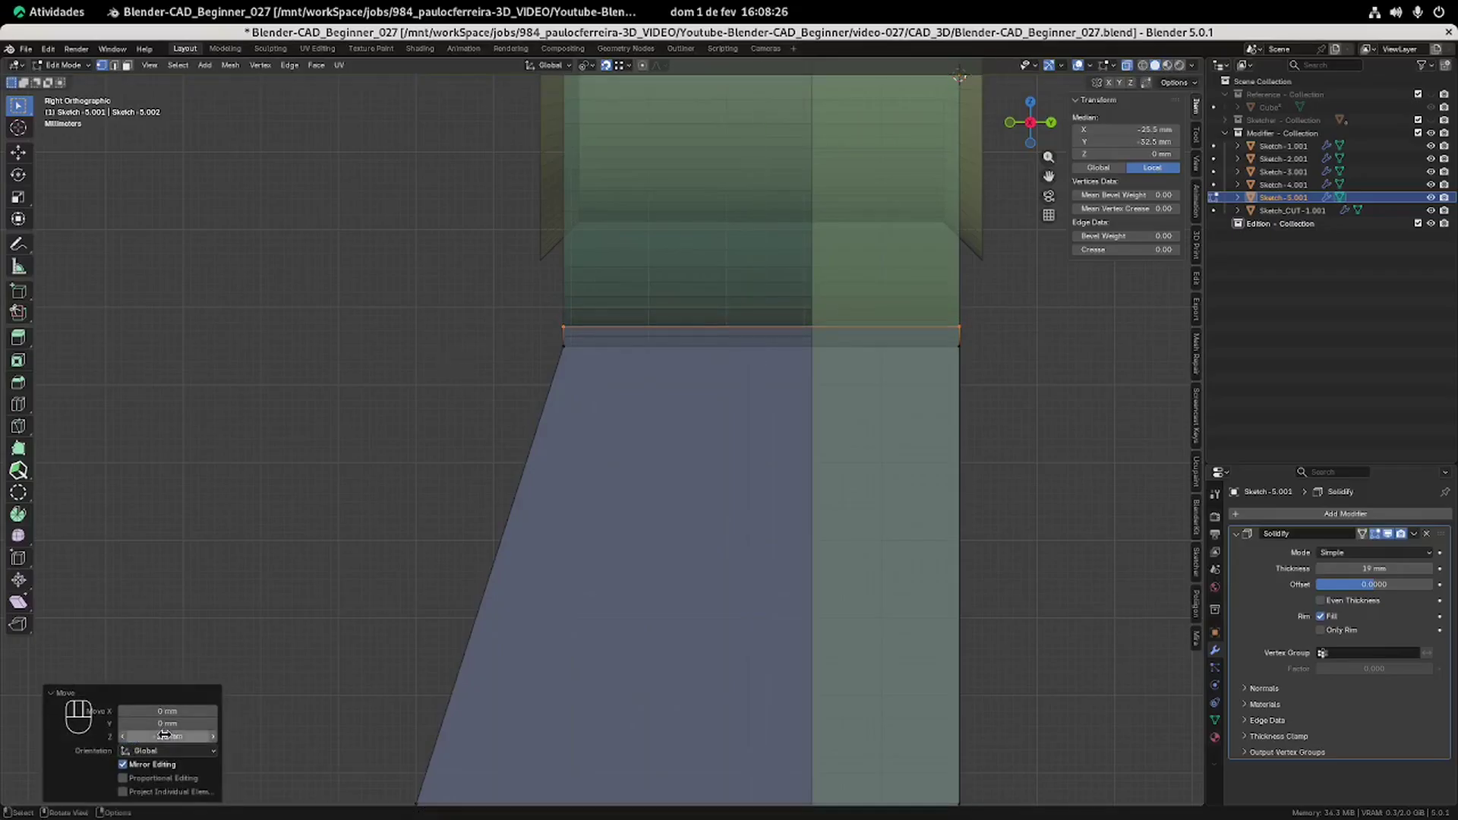
key(Tab)
middle_drag(317, 519, 538, 337)
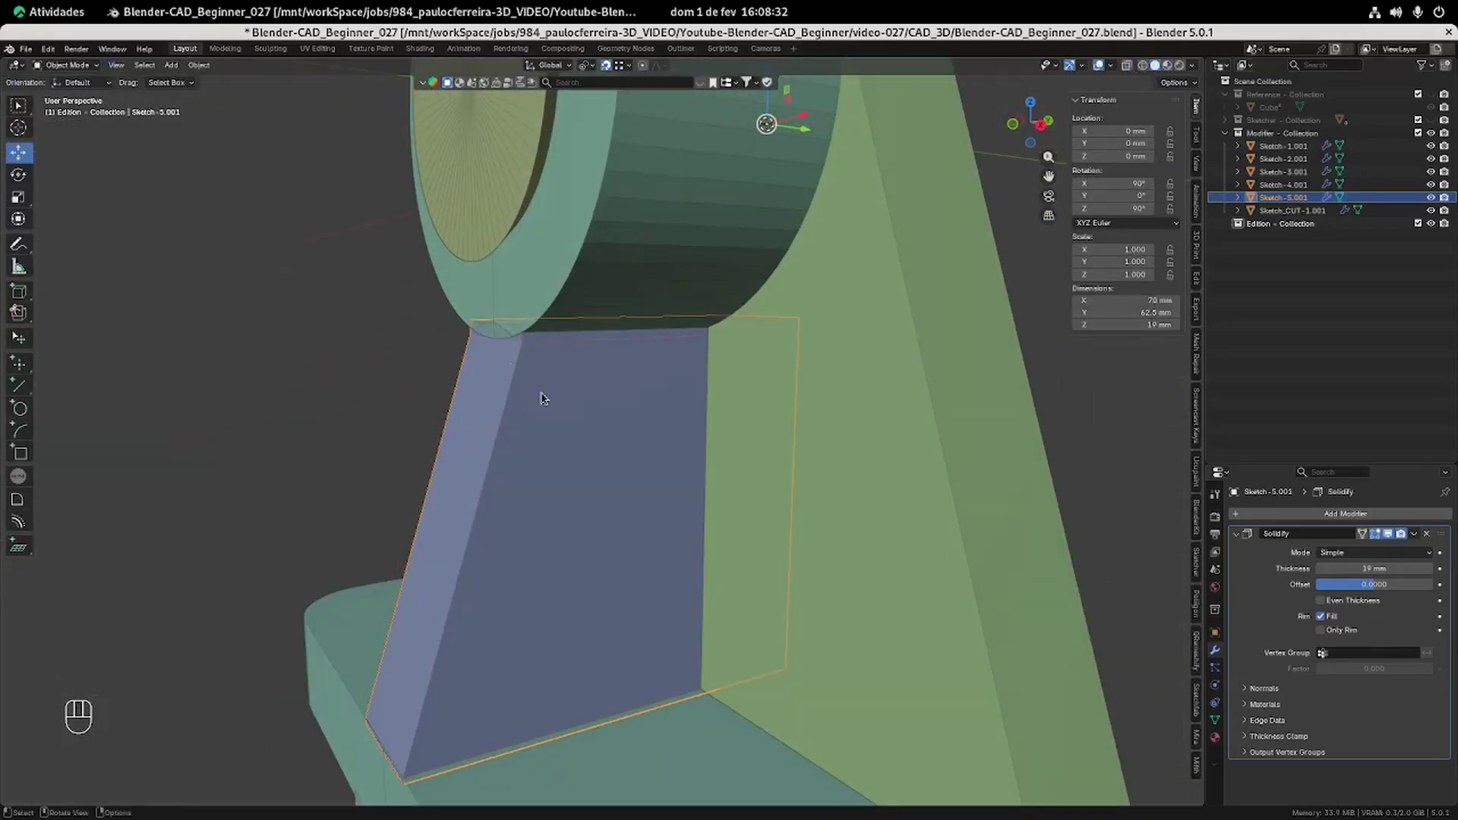
scroll(541, 399, down, 3)
Turn X-ray on in the right orthographic view and examine the mesh of the disc Sketch-2.001.
key(KP_3)
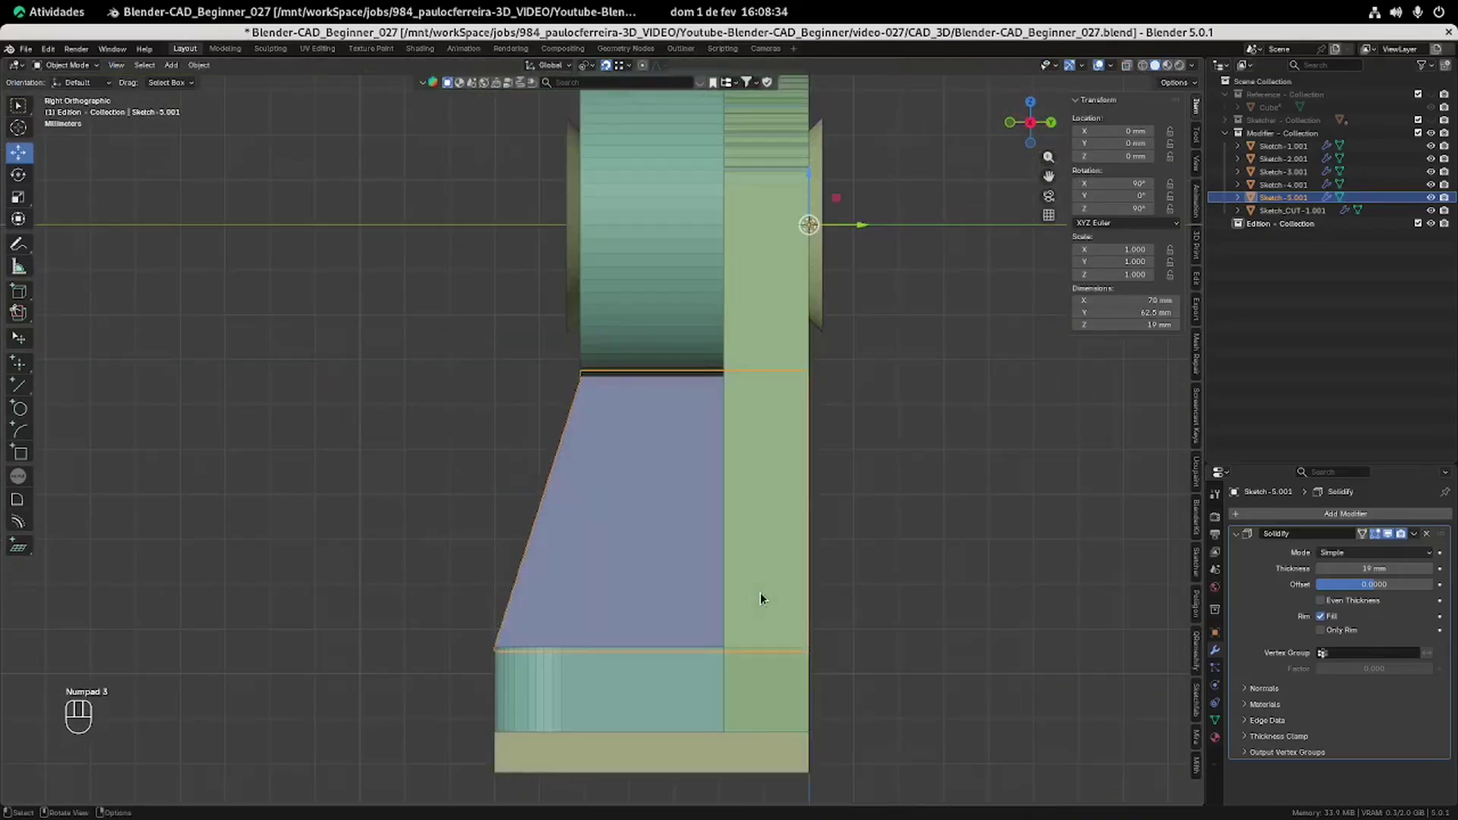
click(685, 340)
key(Tab)
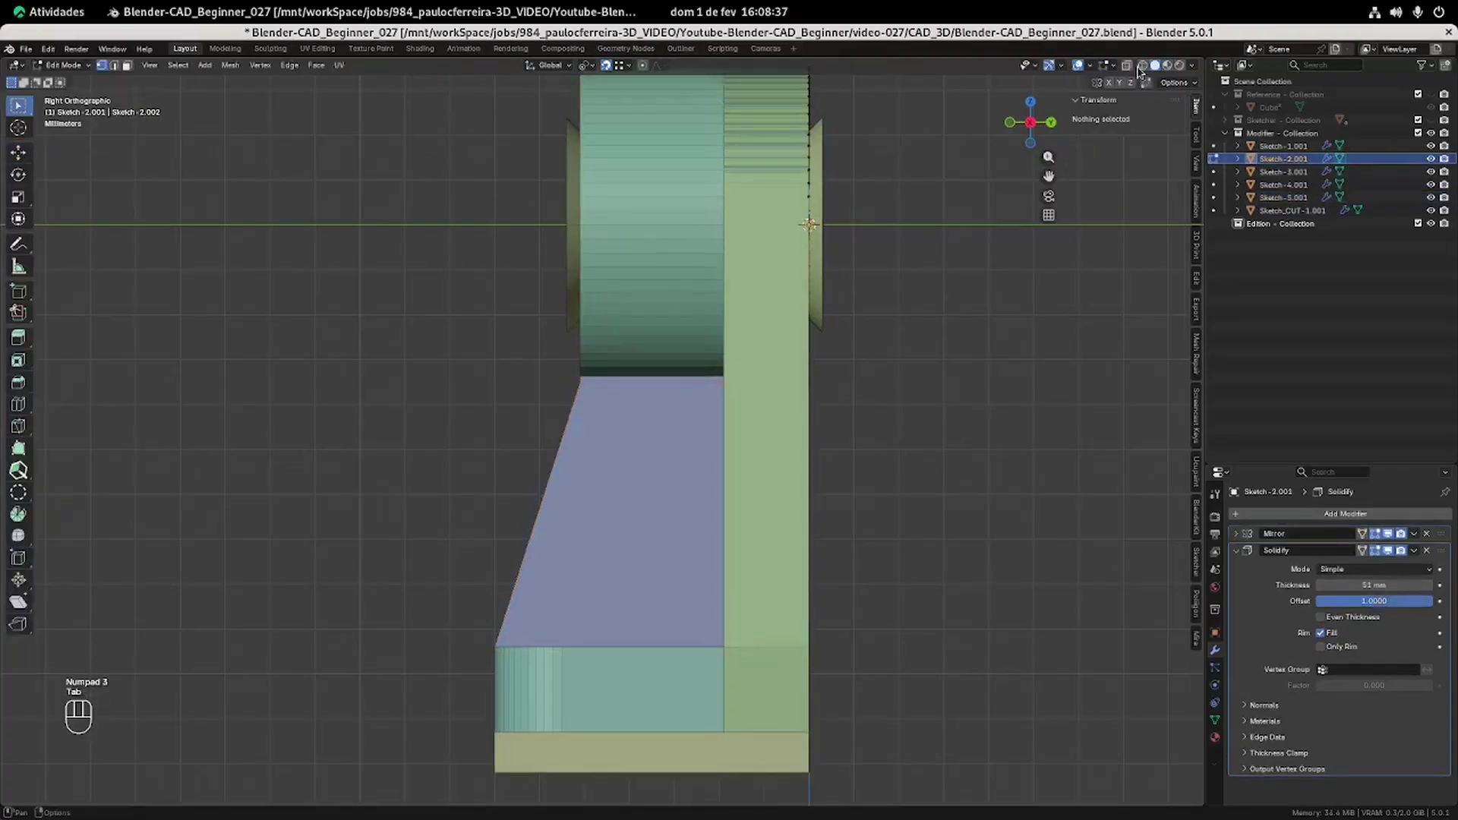
click(1127, 66)
scroll(750, 321, down, 1)
shift+middle_drag(744, 263, 744, 316)
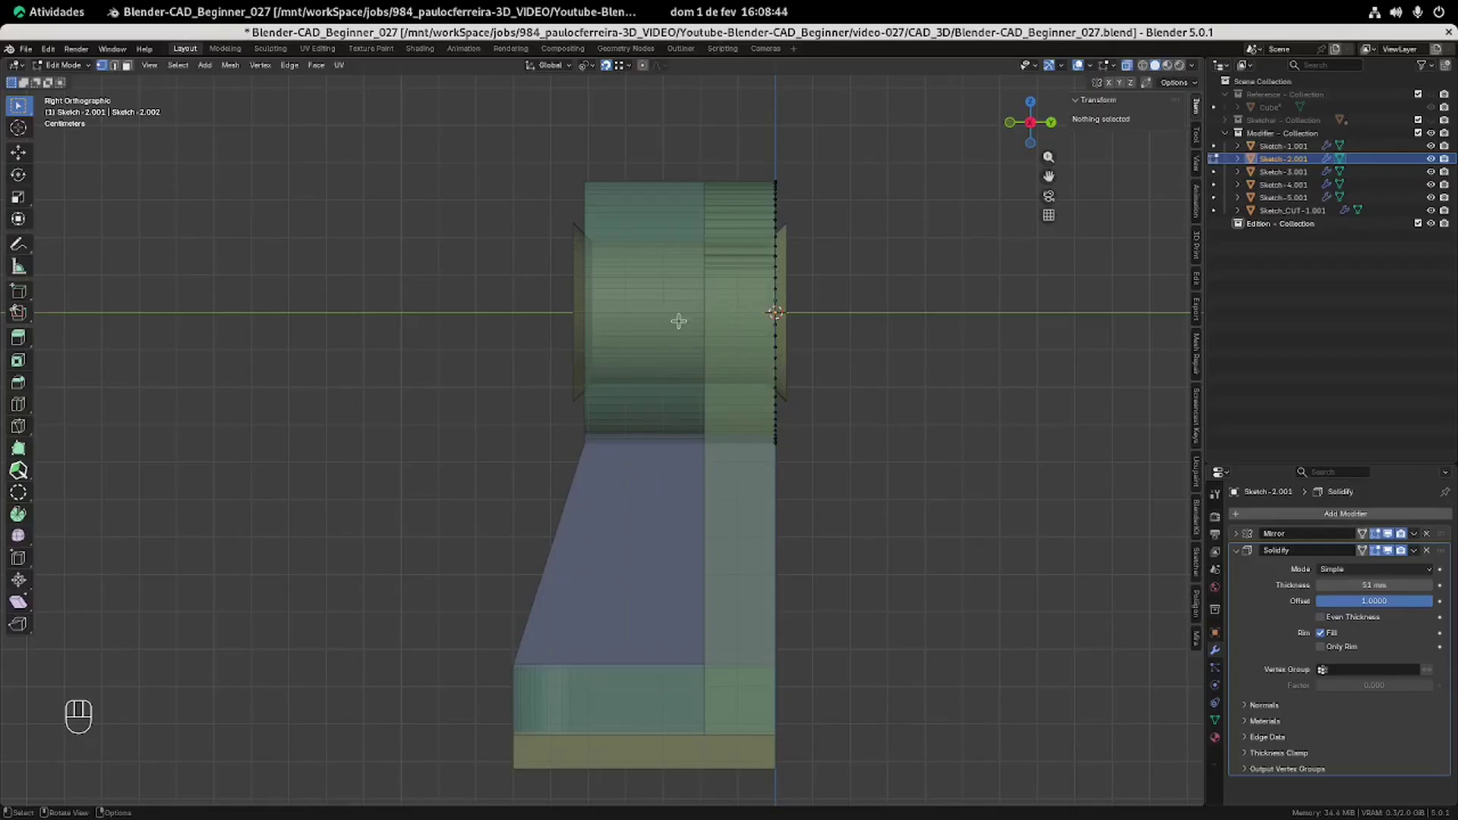
key(Tab)
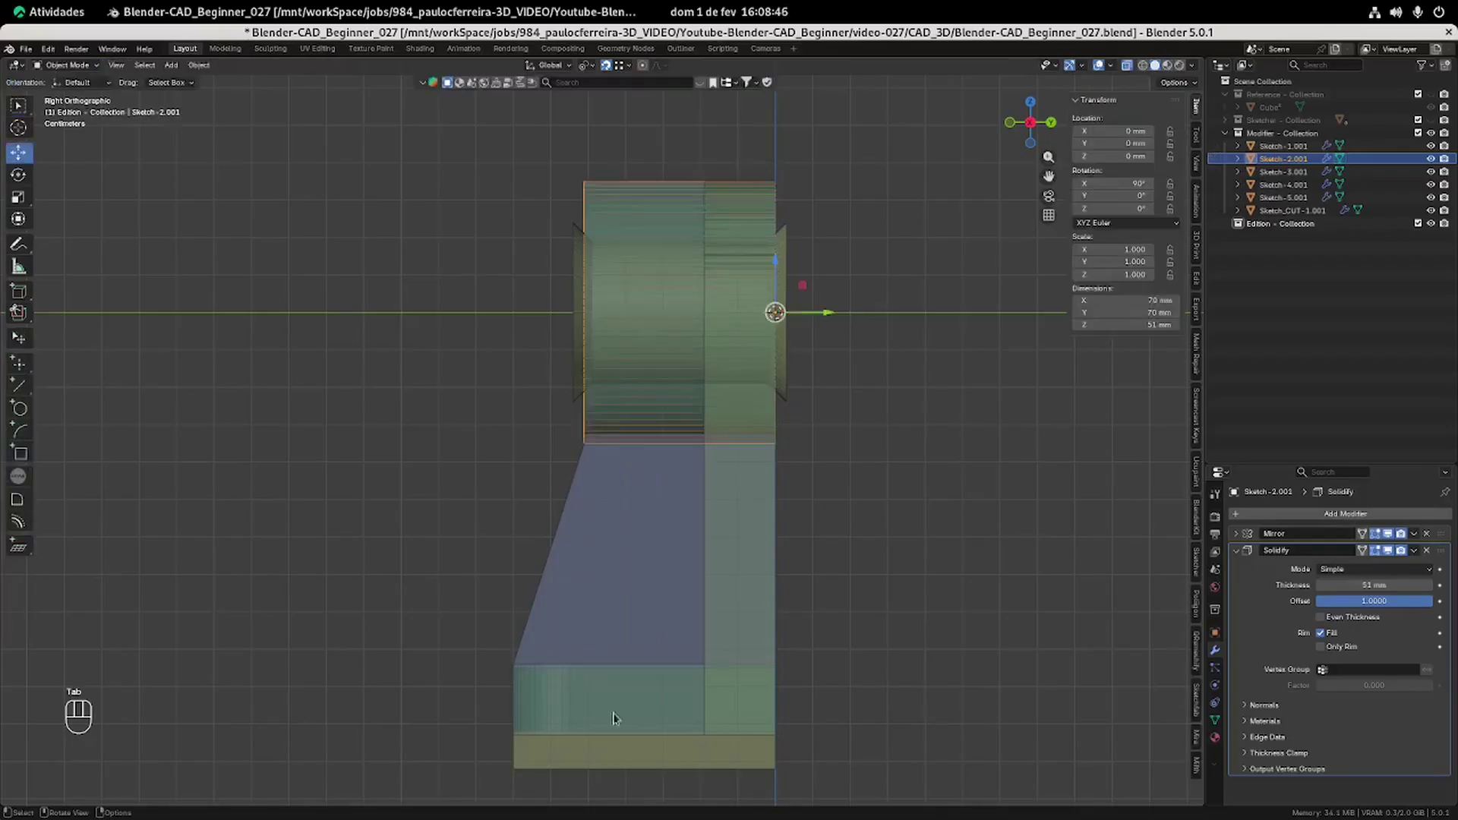
Move the back edge of the base plate Sketch-3.001 by -18 mm along Y in mesh editing.
click(621, 696)
key(Tab)
drag(831, 772, 742, 594)
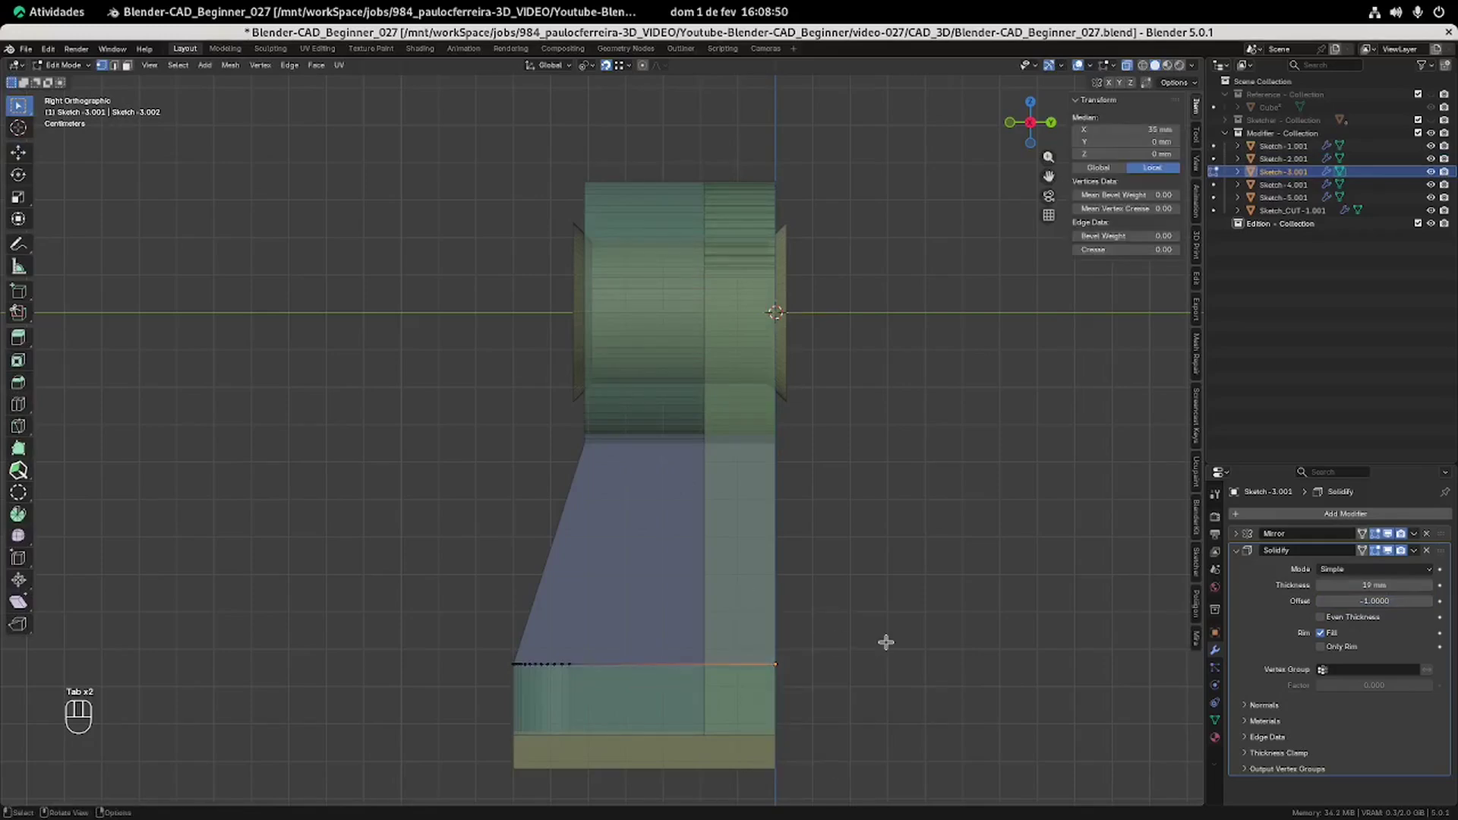
key(g)
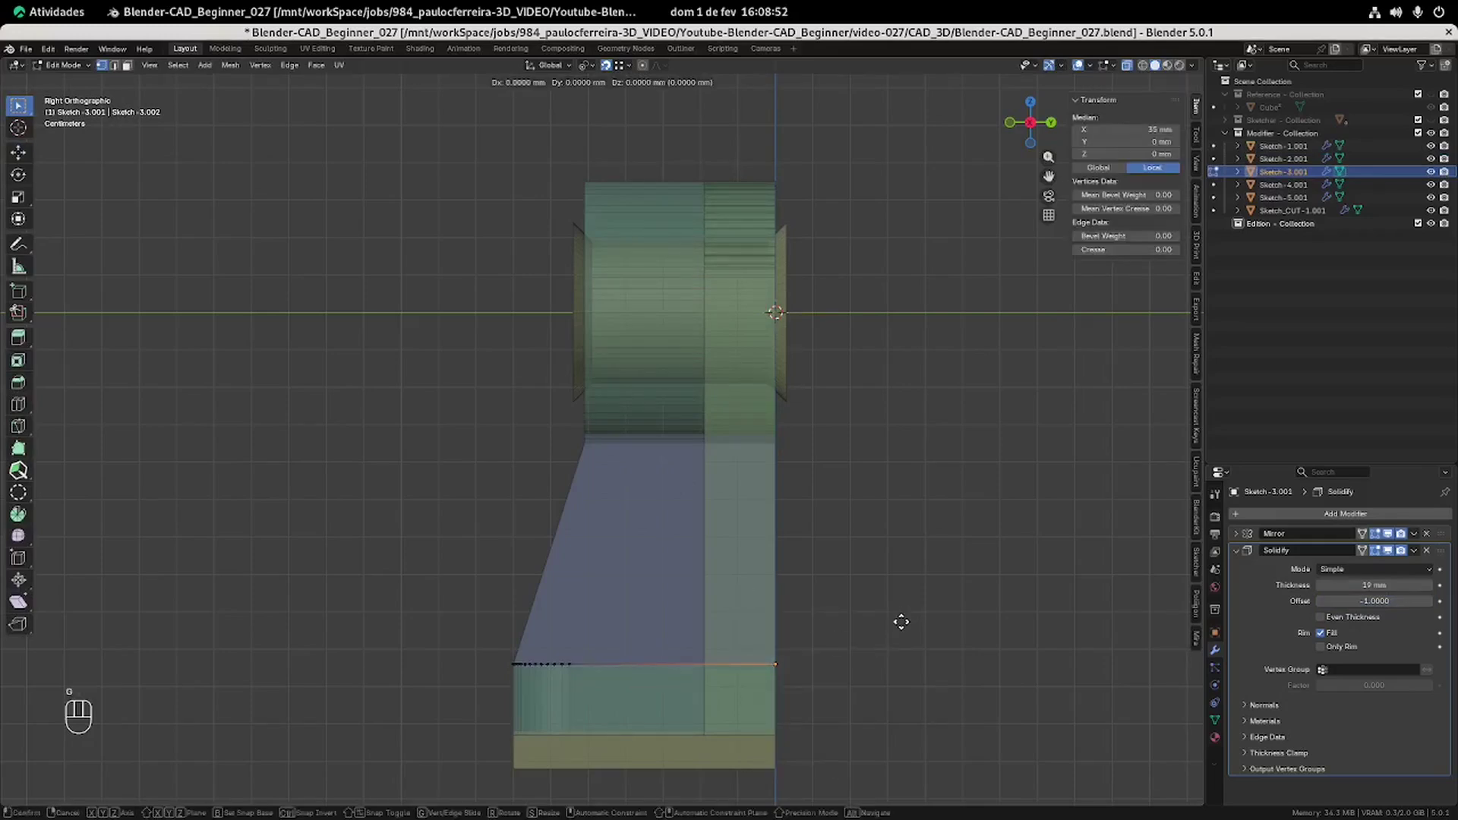
key(y)
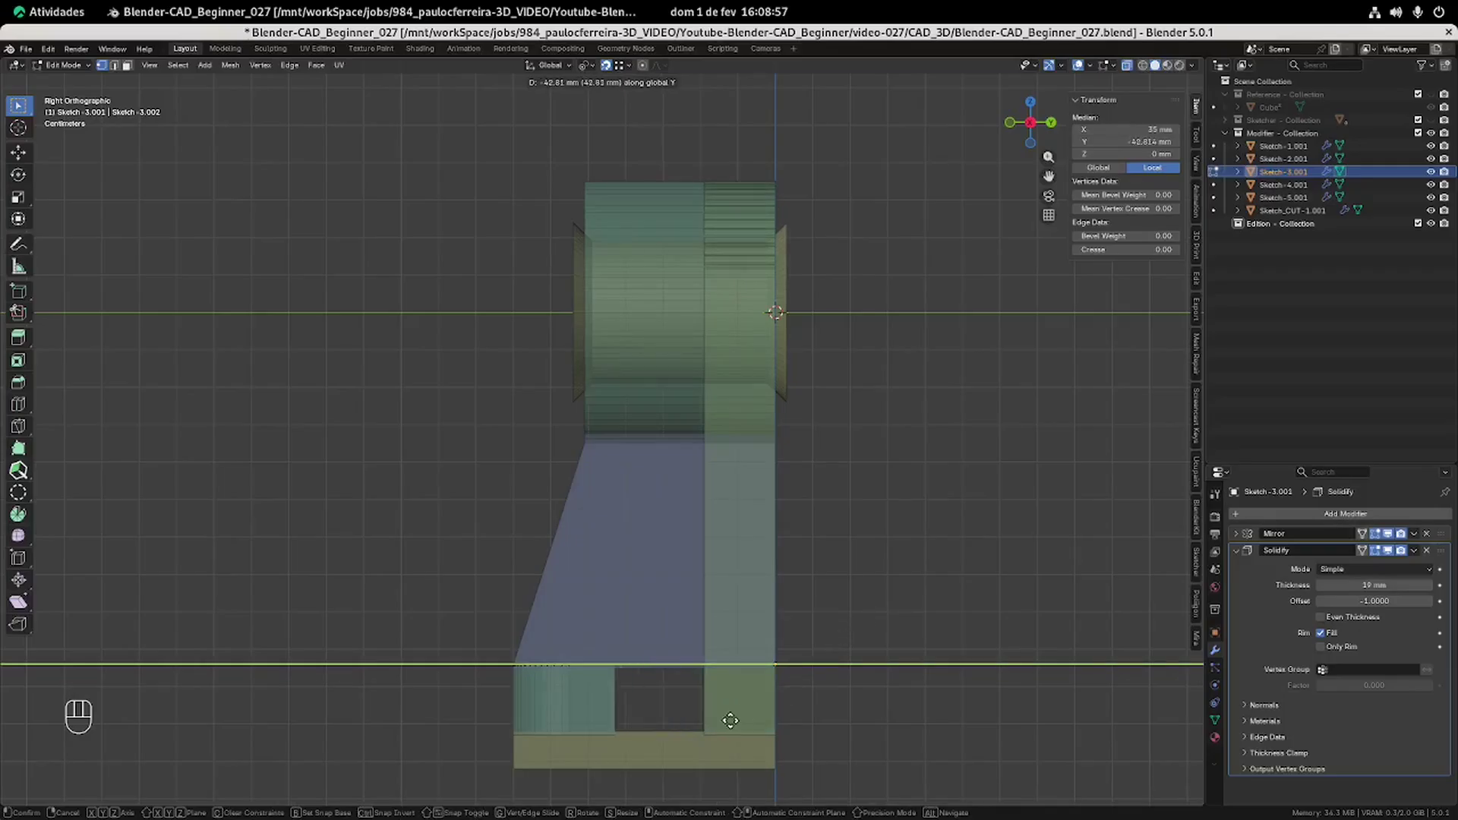
click(699, 736)
click(167, 724)
double_click(133, 722)
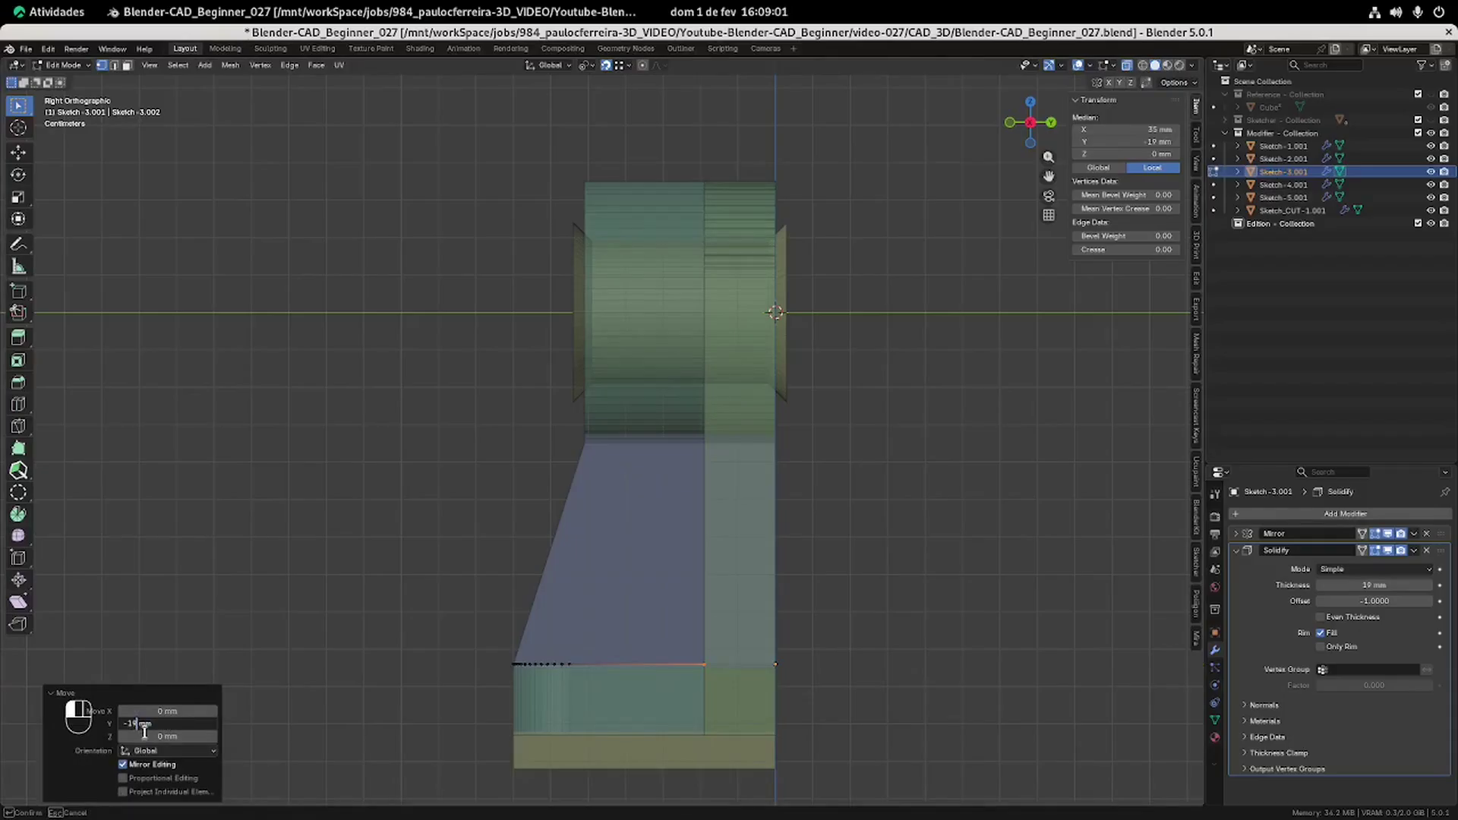
key(Return)
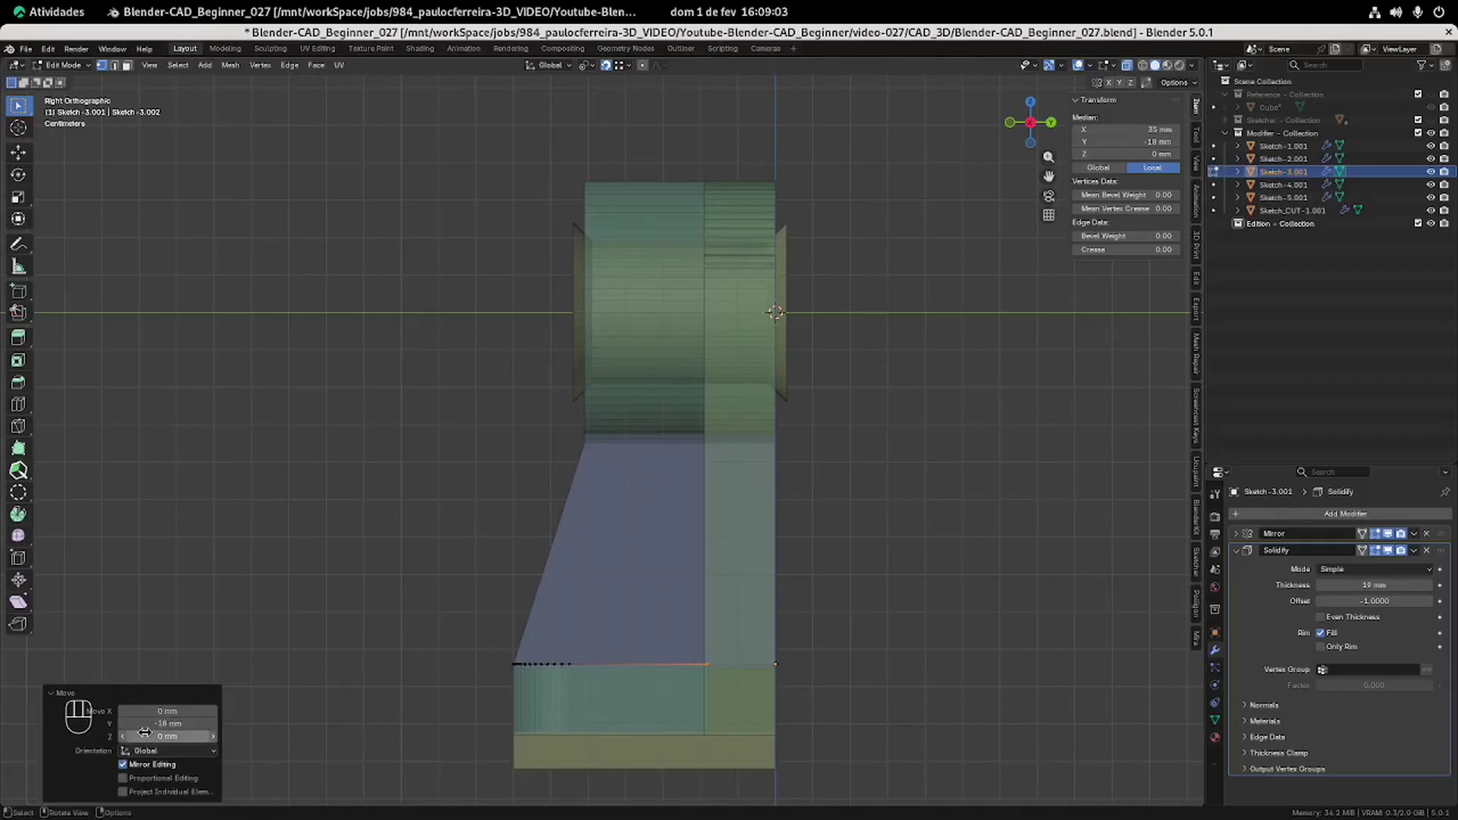
key(Tab)
middle_drag(686, 651, 682, 593)
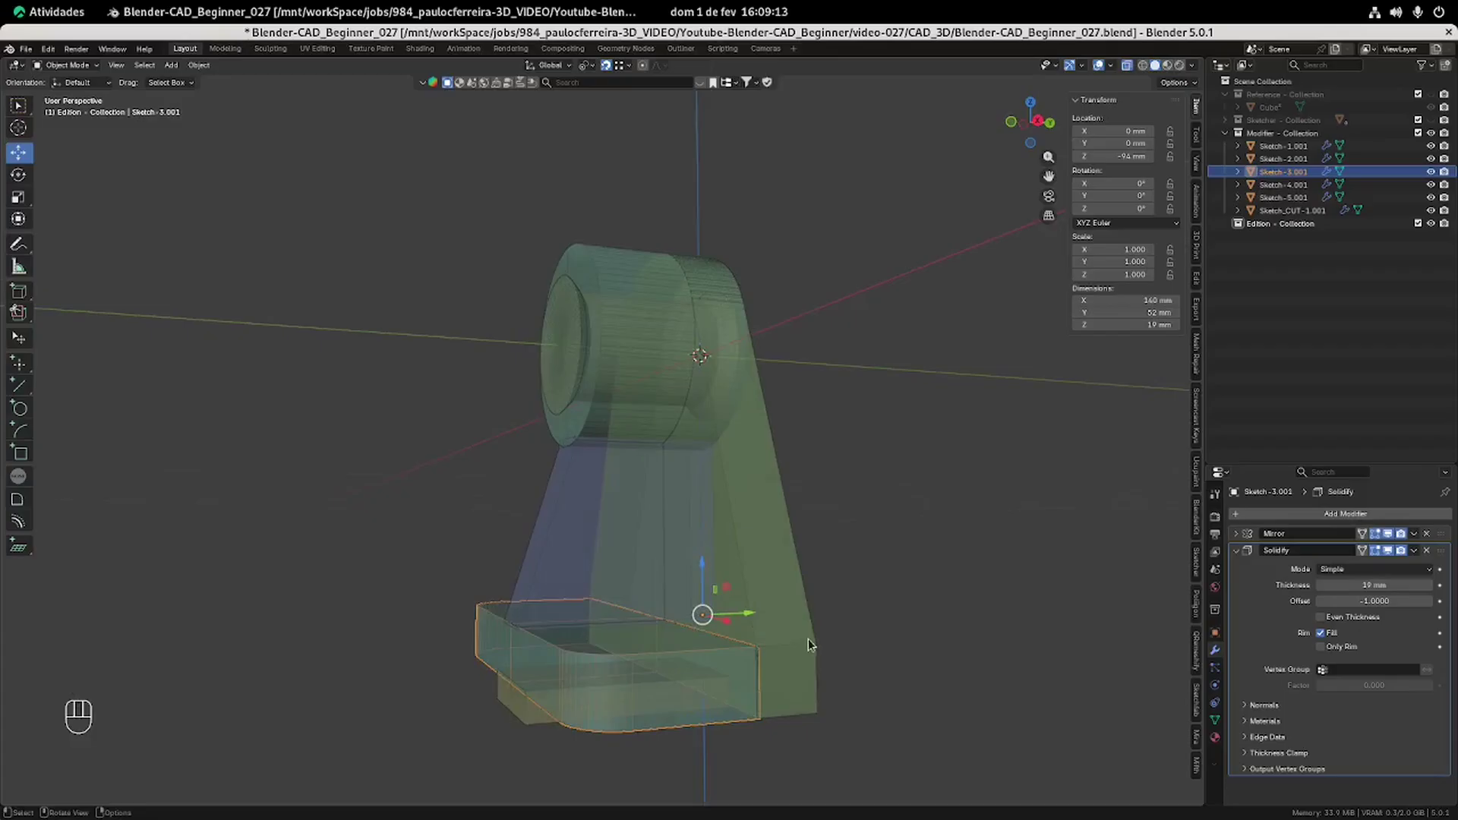
mouse_move(798, 674)
middle_down()
mouse_move(693, 677)
mouse_move(780, 694)
middle_up()
mouse_move(709, 627)
middle_down()
mouse_move(594, 631)
mouse_move(688, 625)
middle_up()
Move the back edge vertices of the rib Sketch-5.001 by -18 mm along Y, snapped to the base plate's back edge, and turn X-ray off.
click(631, 471)
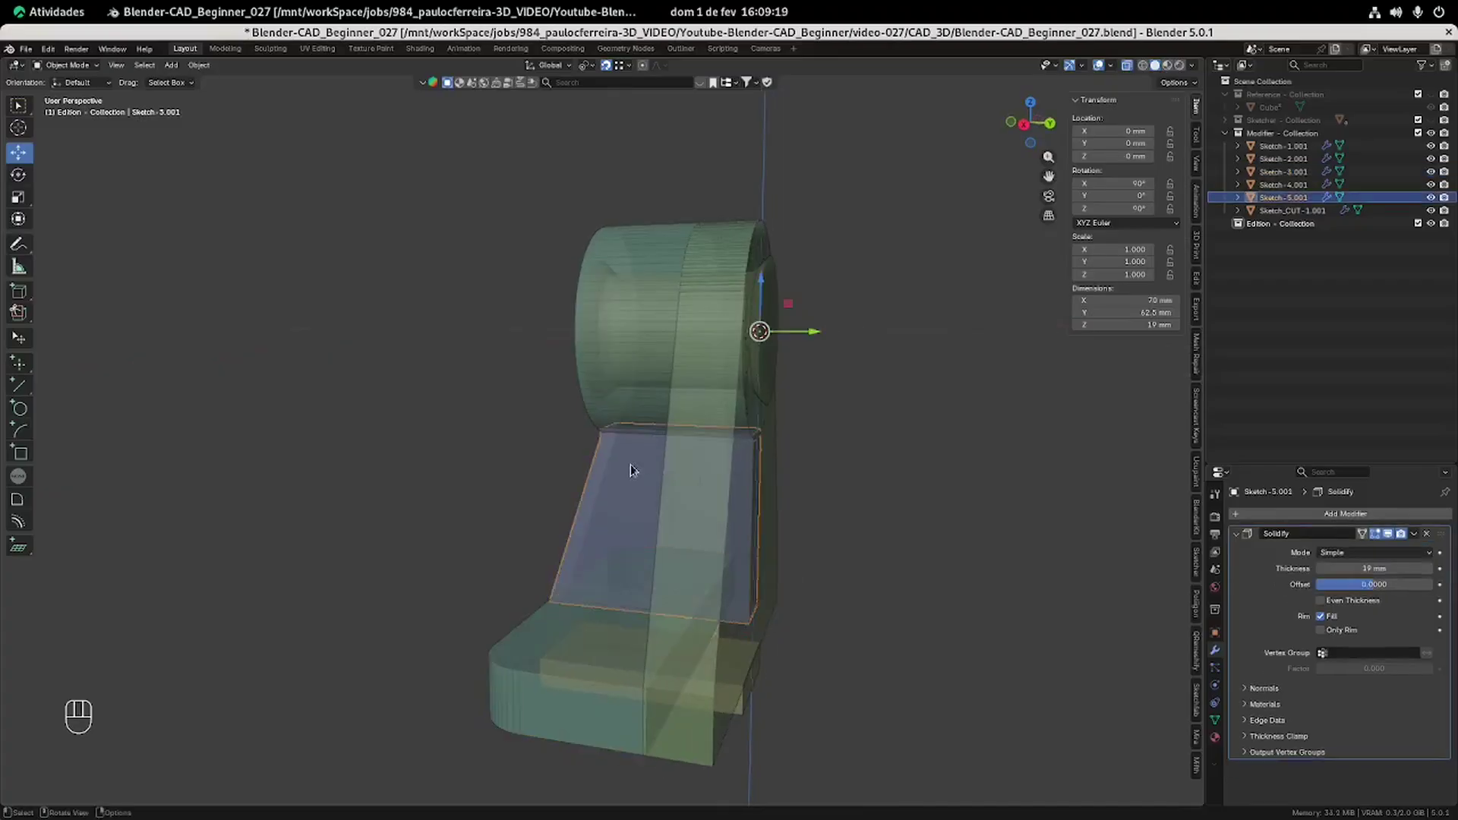
key(KP_1)
key(KP_3)
key(Tab)
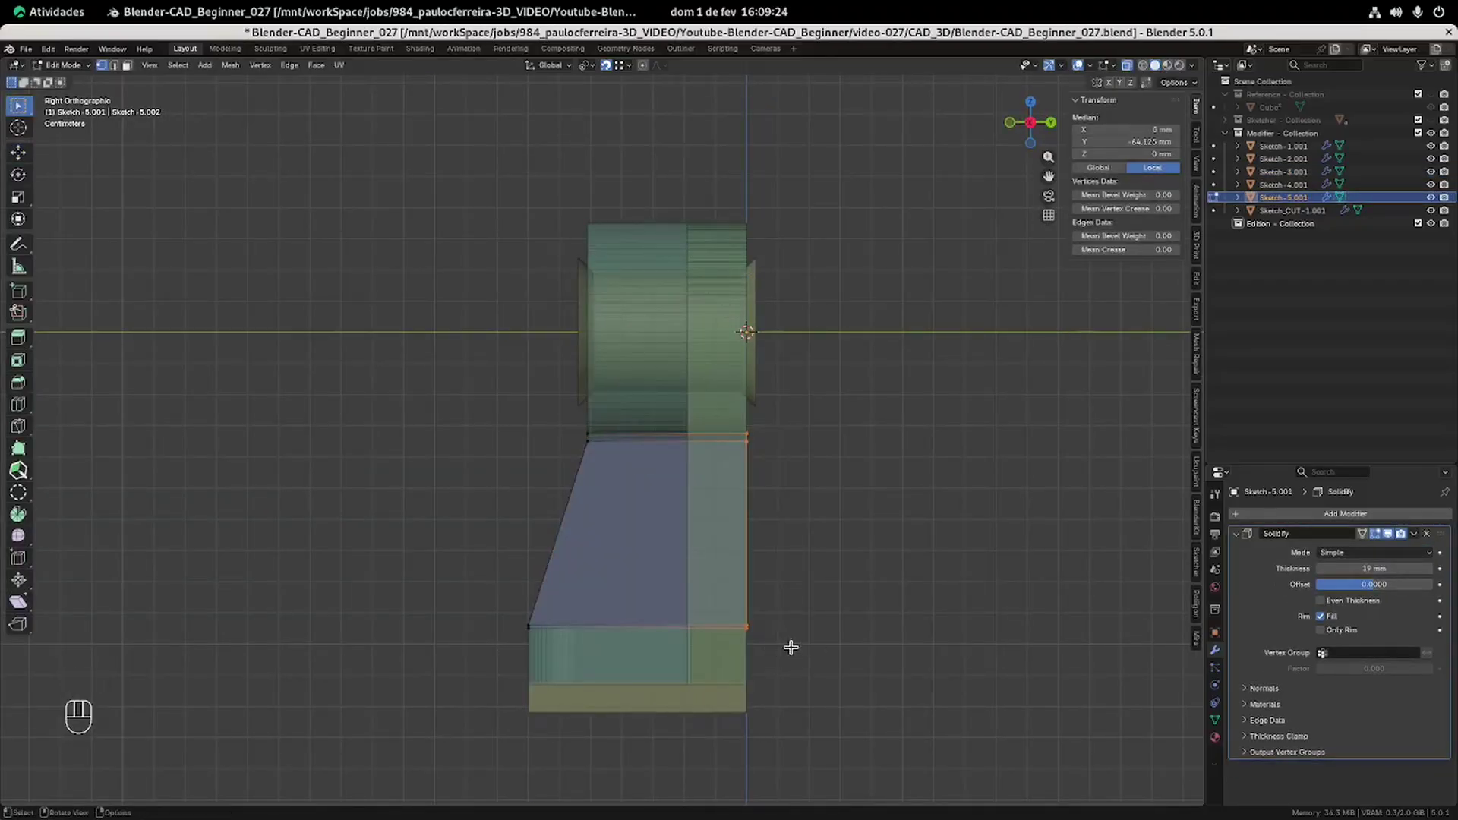
key(g)
key(y)
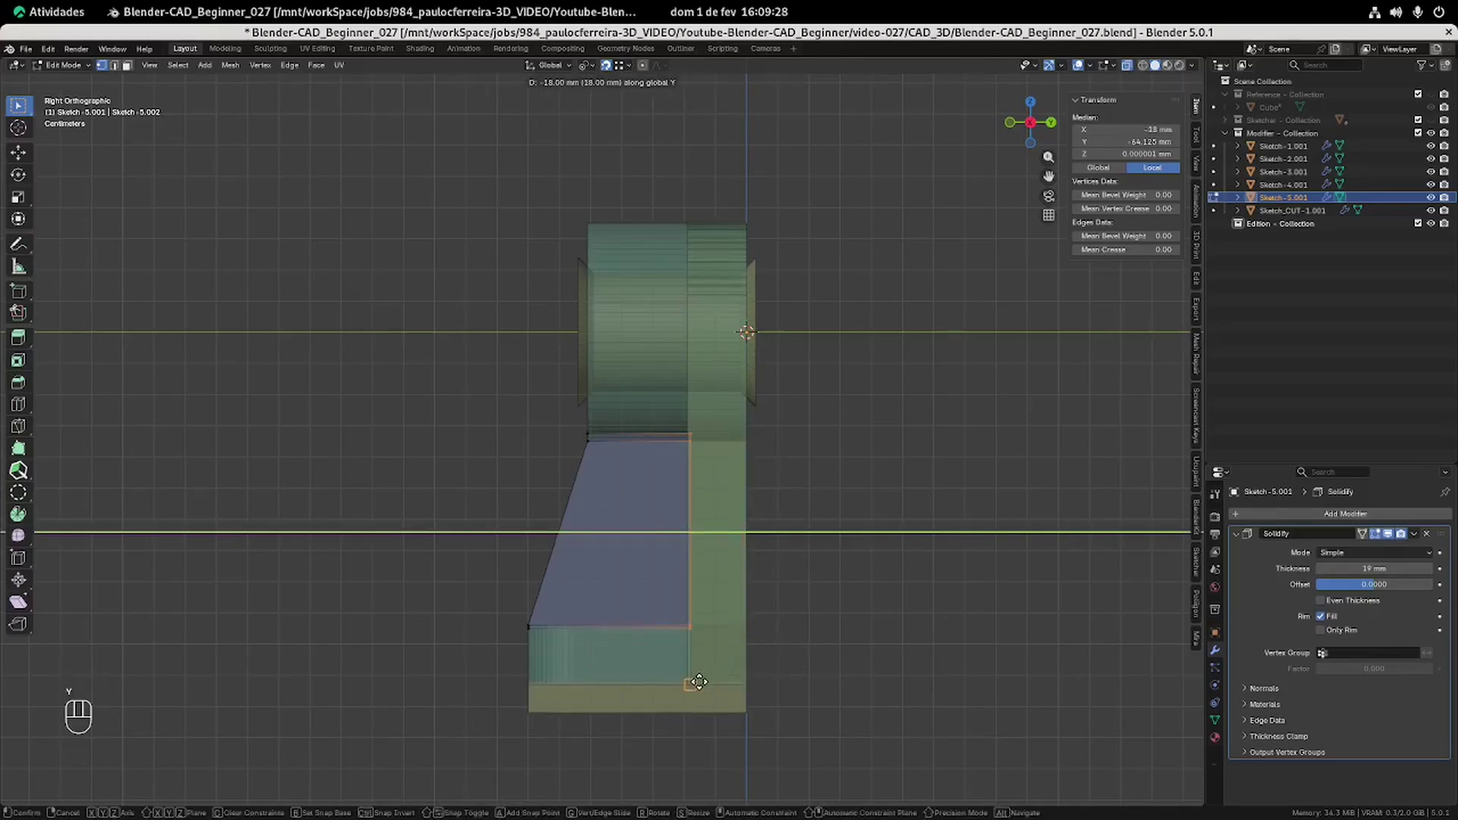
click(700, 682)
key(Tab)
click(838, 538)
middle_drag(636, 458, 663, 504)
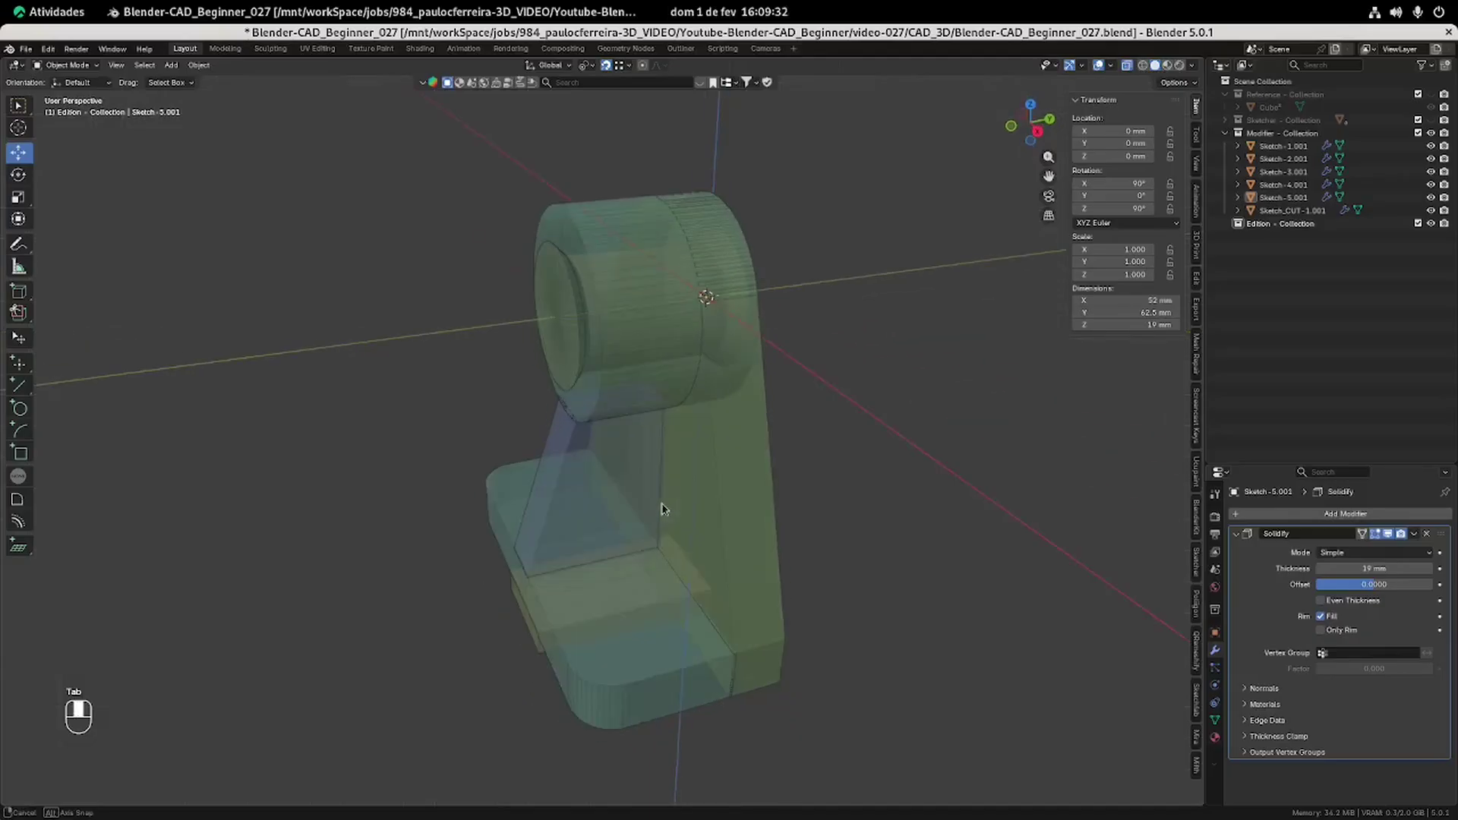
click(1129, 67)
middle_drag(644, 375, 663, 348)
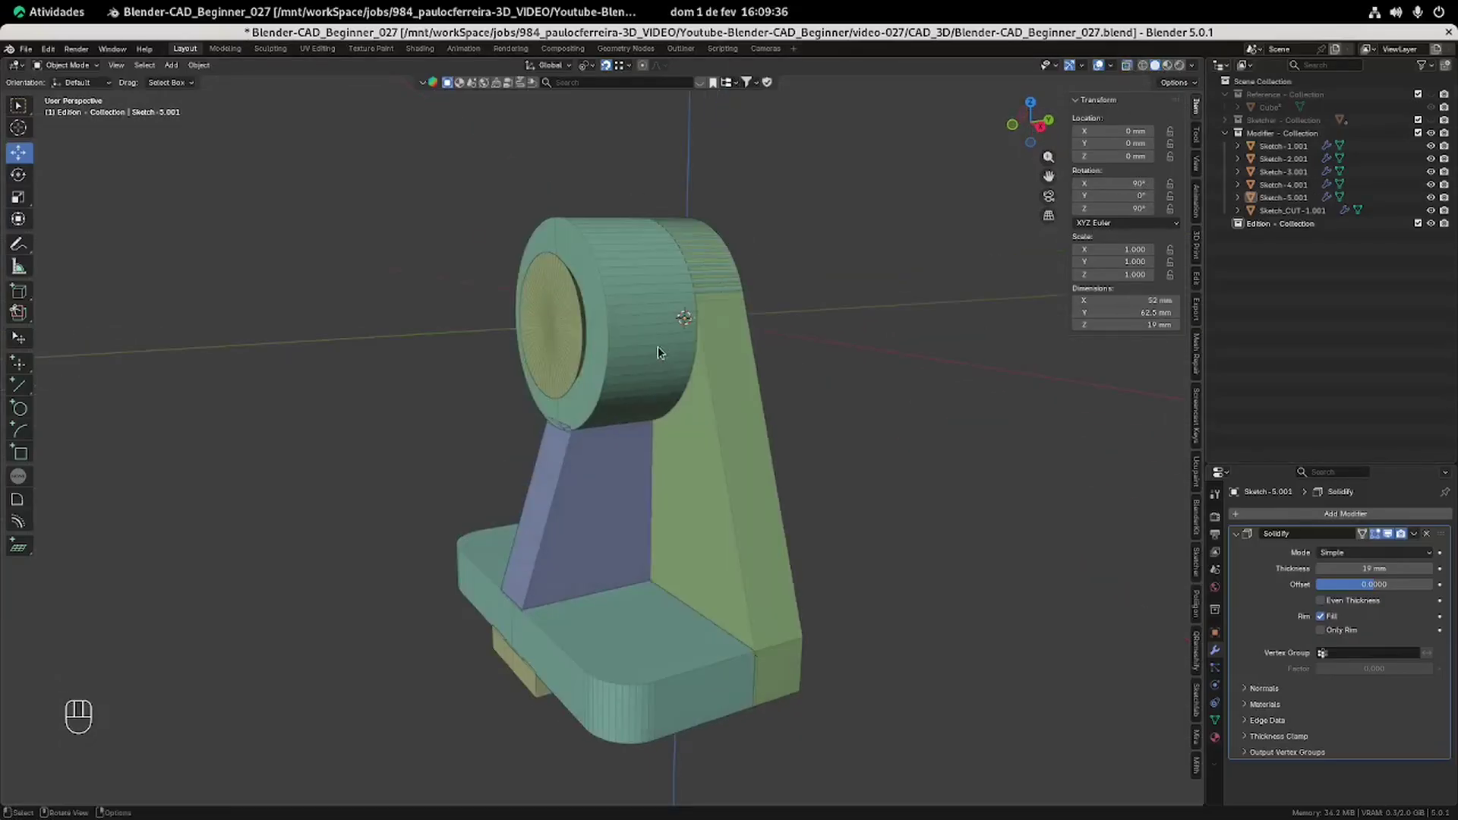
Duplicate all six objects of Modifier - Collection in place and move the copies into Edition - Collection.
click(1279, 147)
shift+click(1291, 210)
key(shift+d)
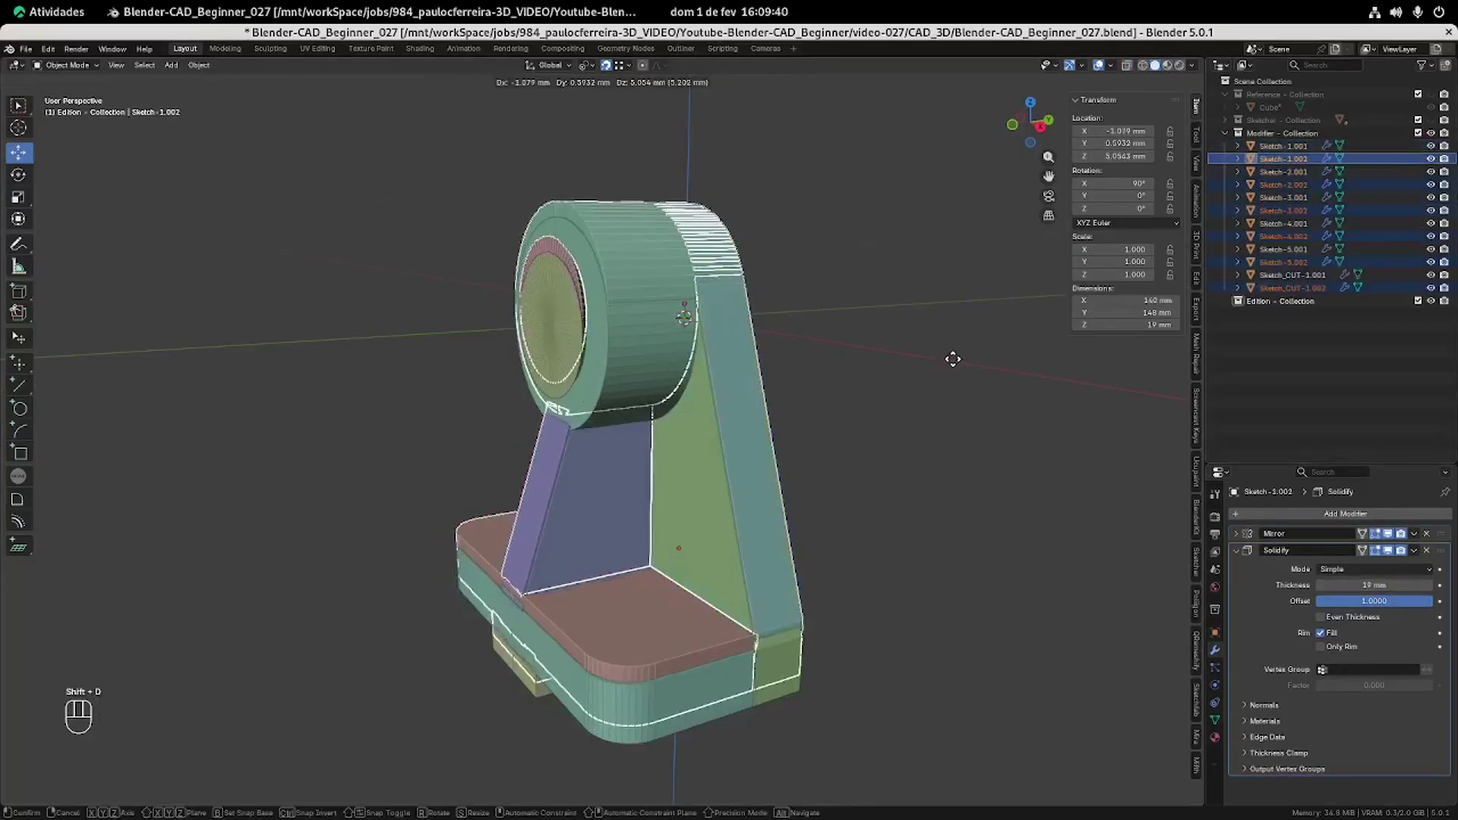
key(Escape)
drag(1275, 290, 1264, 301)
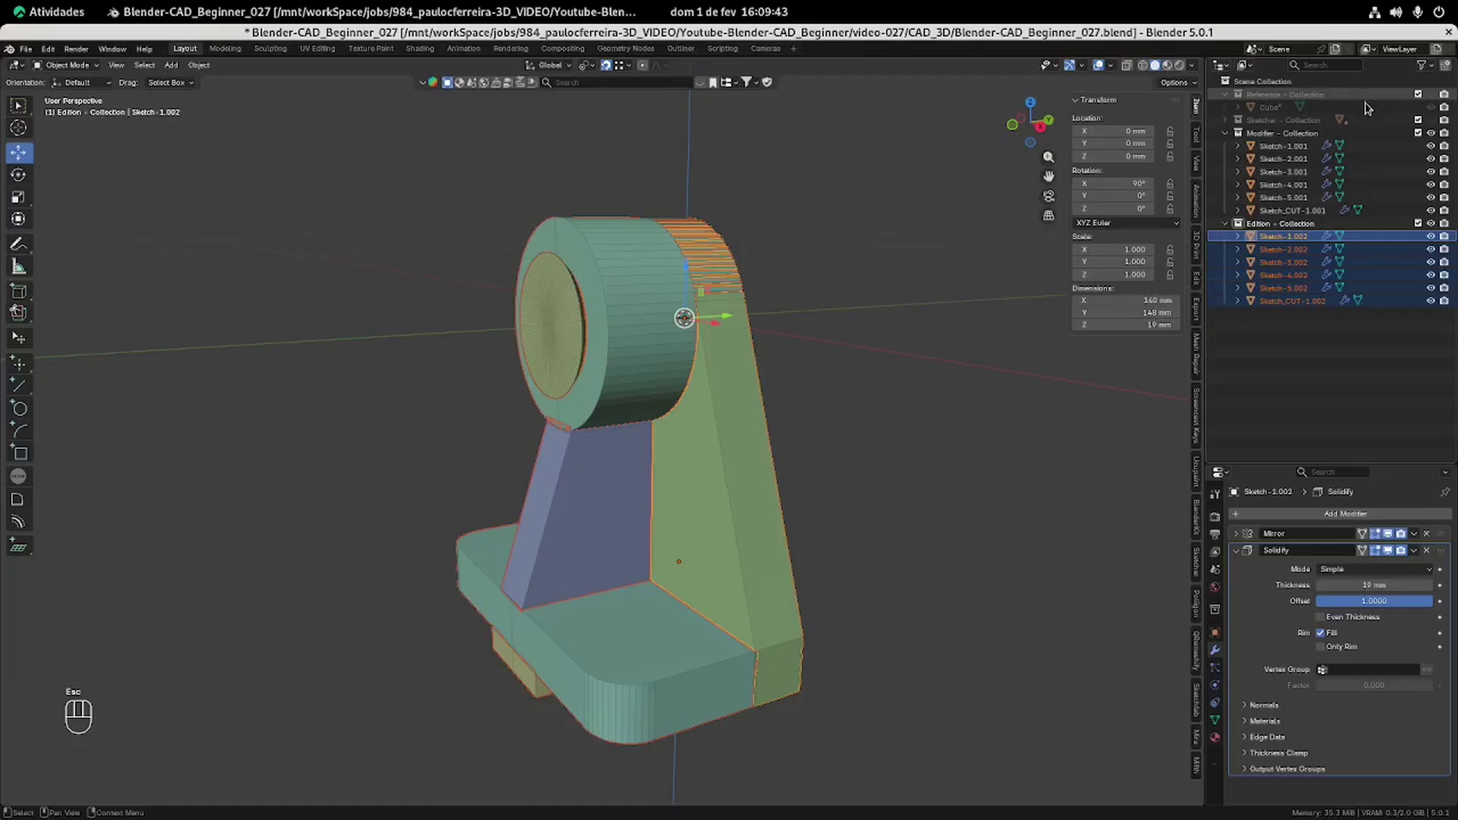
Collapse and hide Modifier - Collection, and clear the object selection.
click(1225, 133)
click(1431, 133)
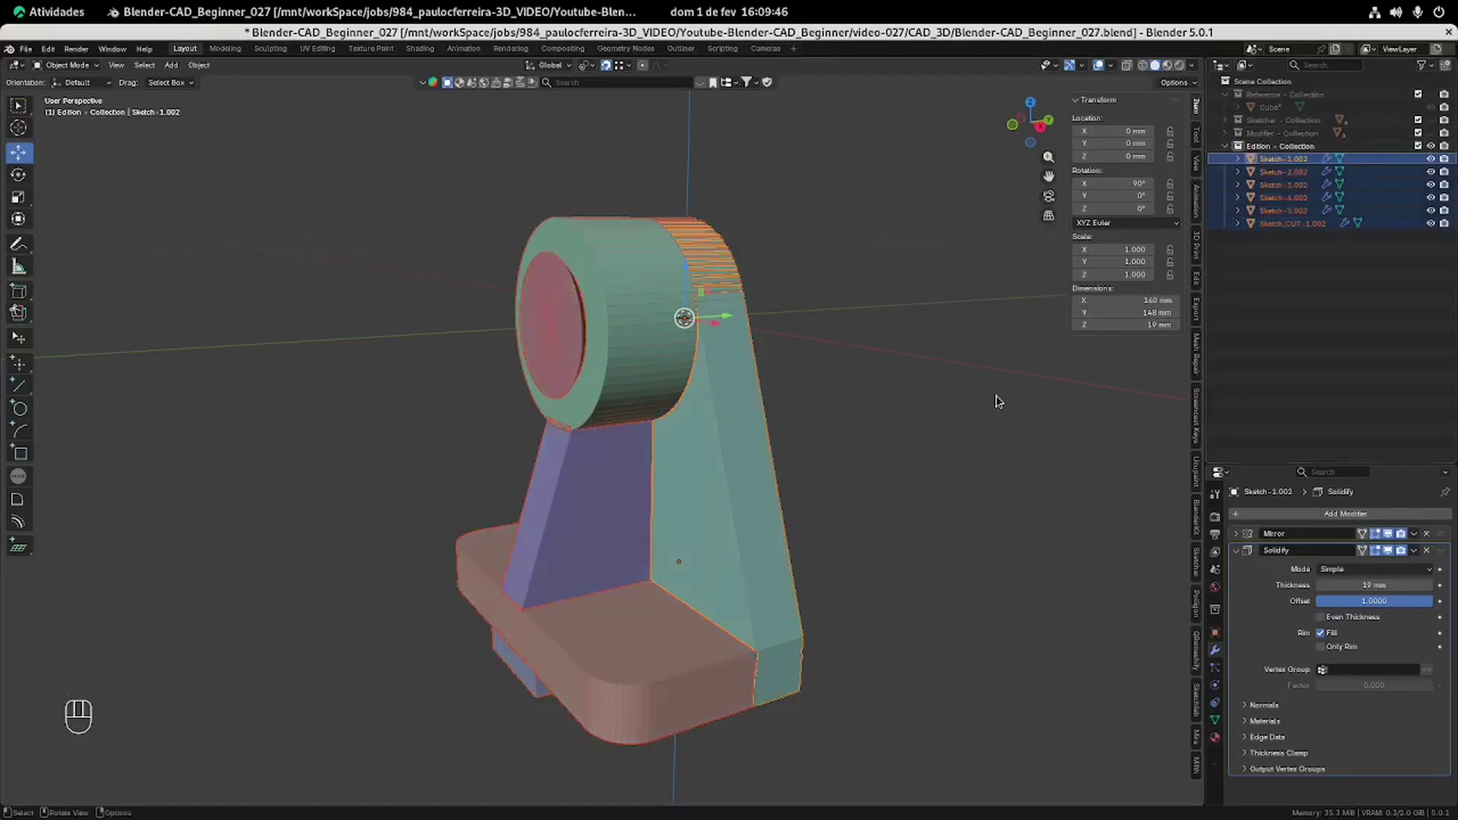
click(814, 422)
Convert all six objects in Edition - Collection, Sketch-1.002 through Sketch_CUT-1.002, to meshes so their modifiers are applied.
click(752, 455)
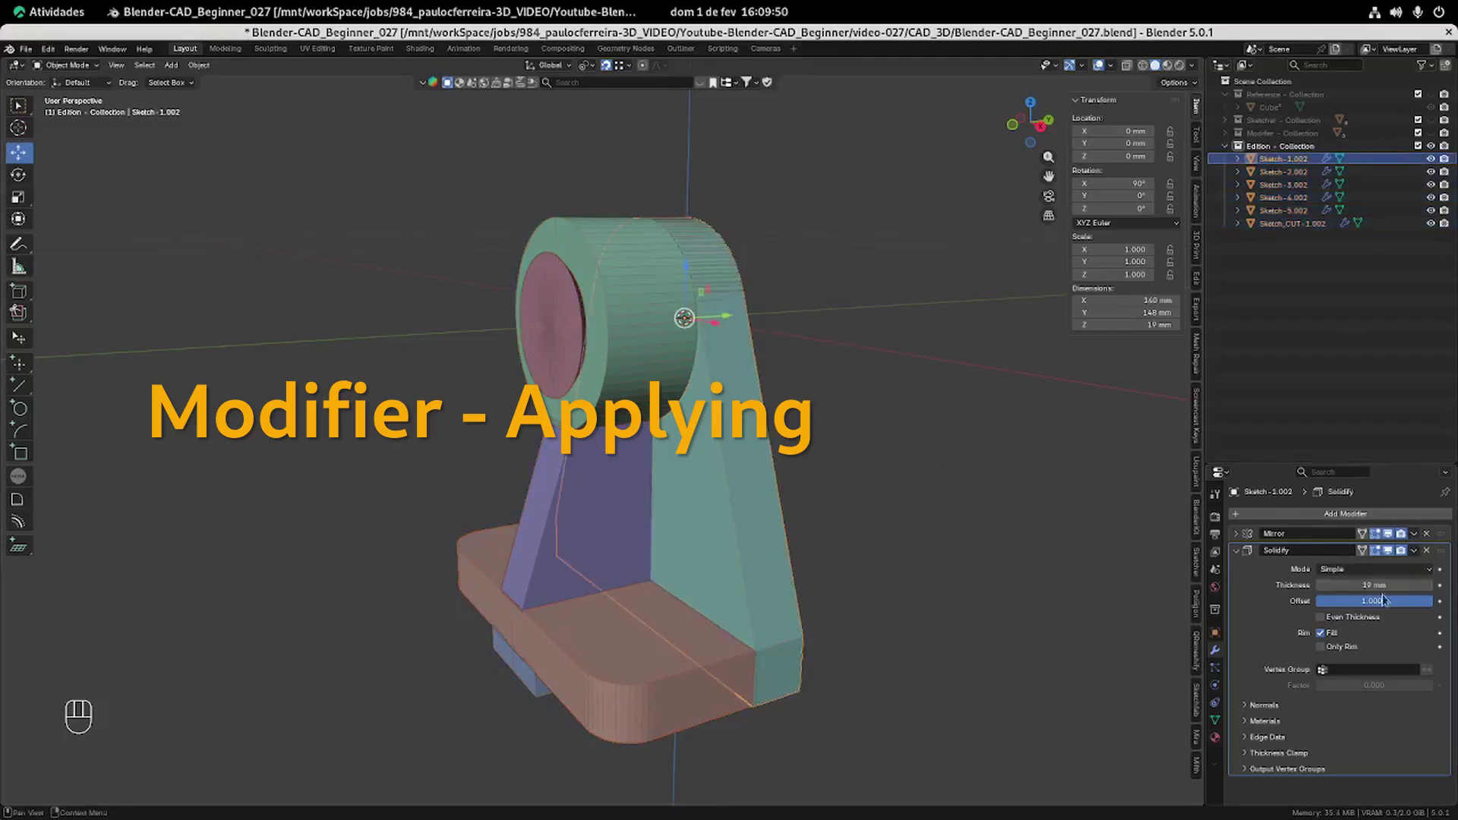
click(888, 231)
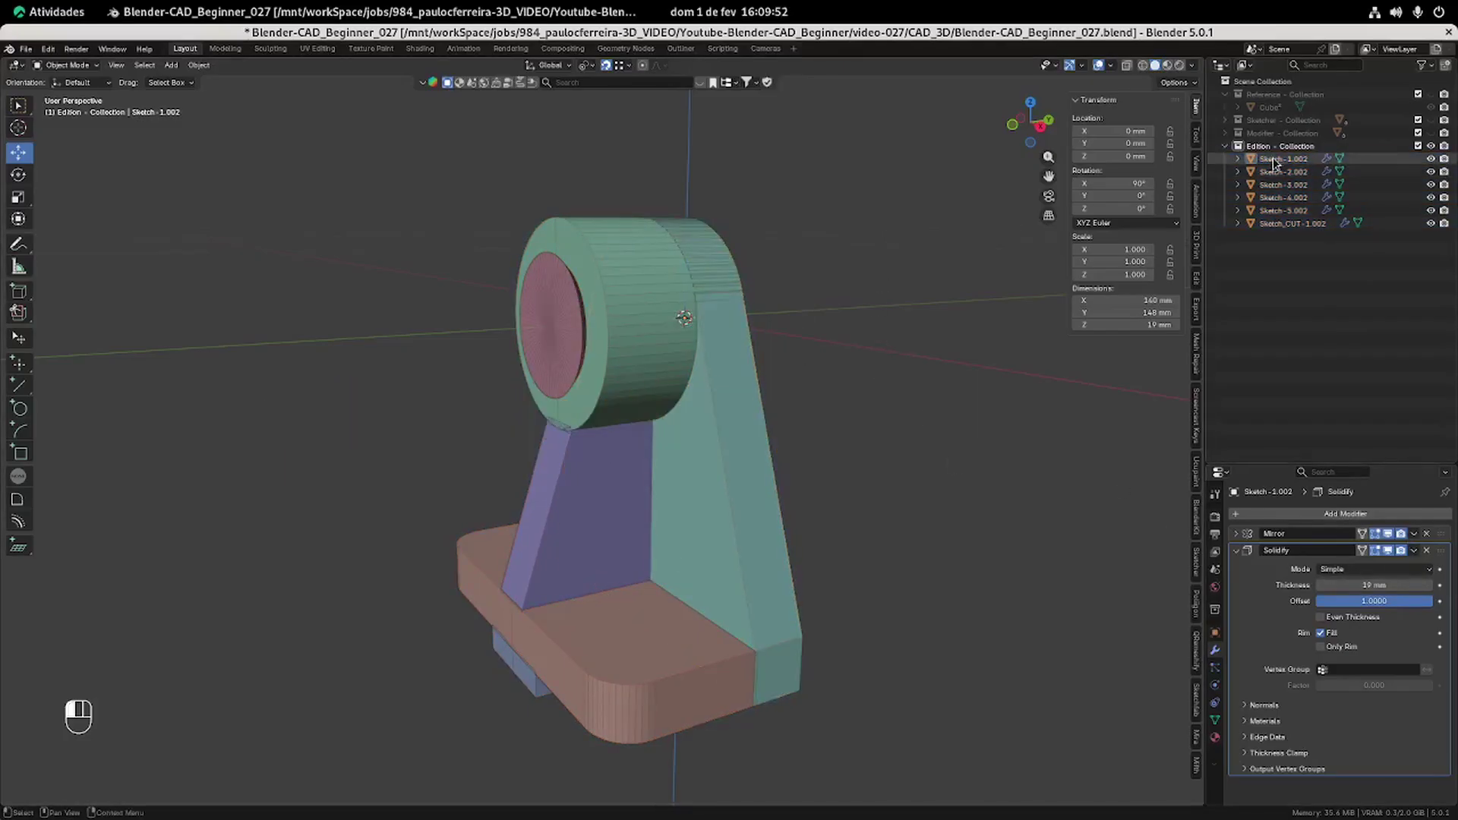
shift+click(1291, 223)
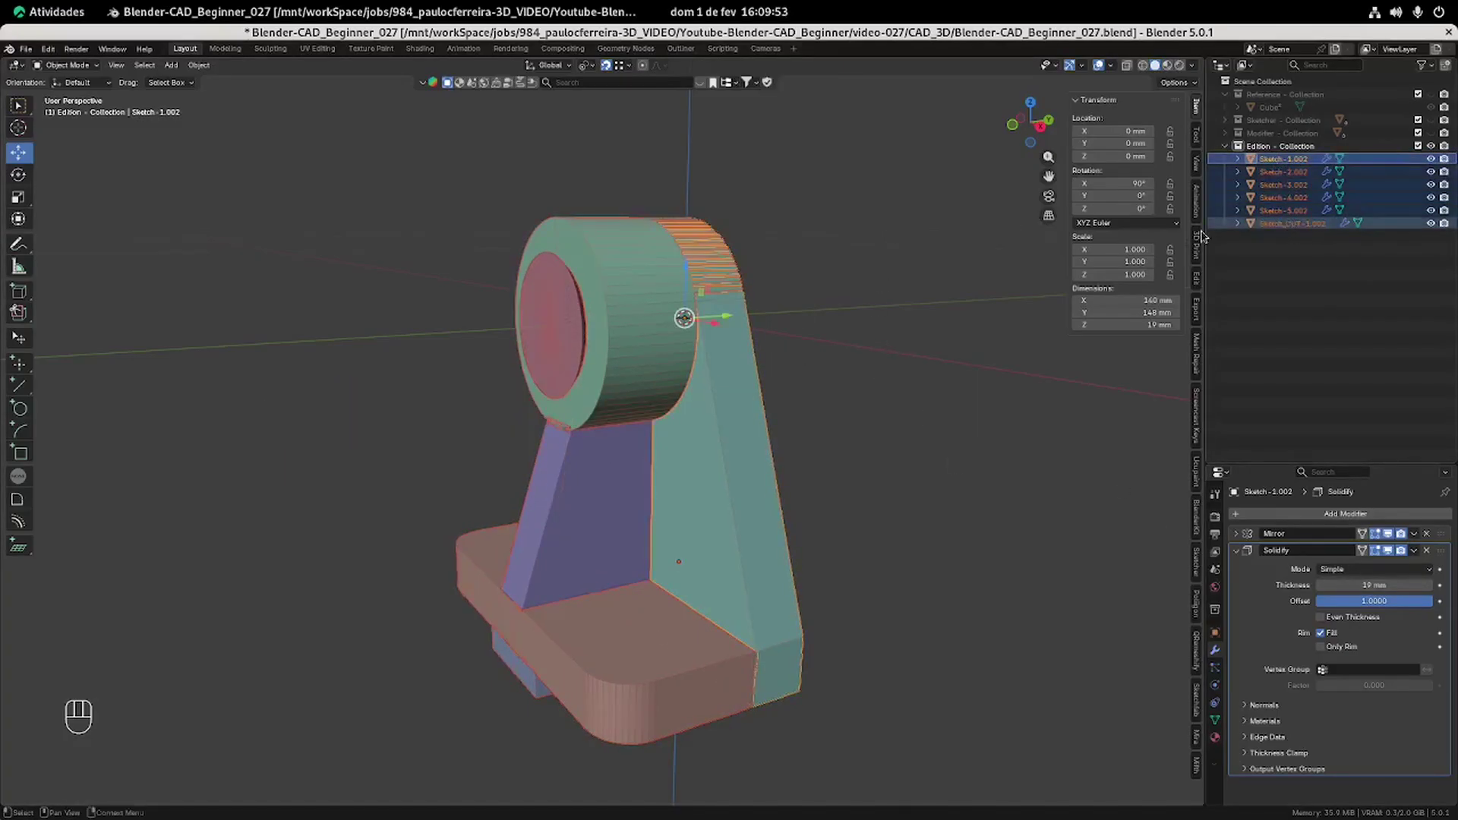
click(199, 65)
mouse_move(237, 450)
click(359, 451)
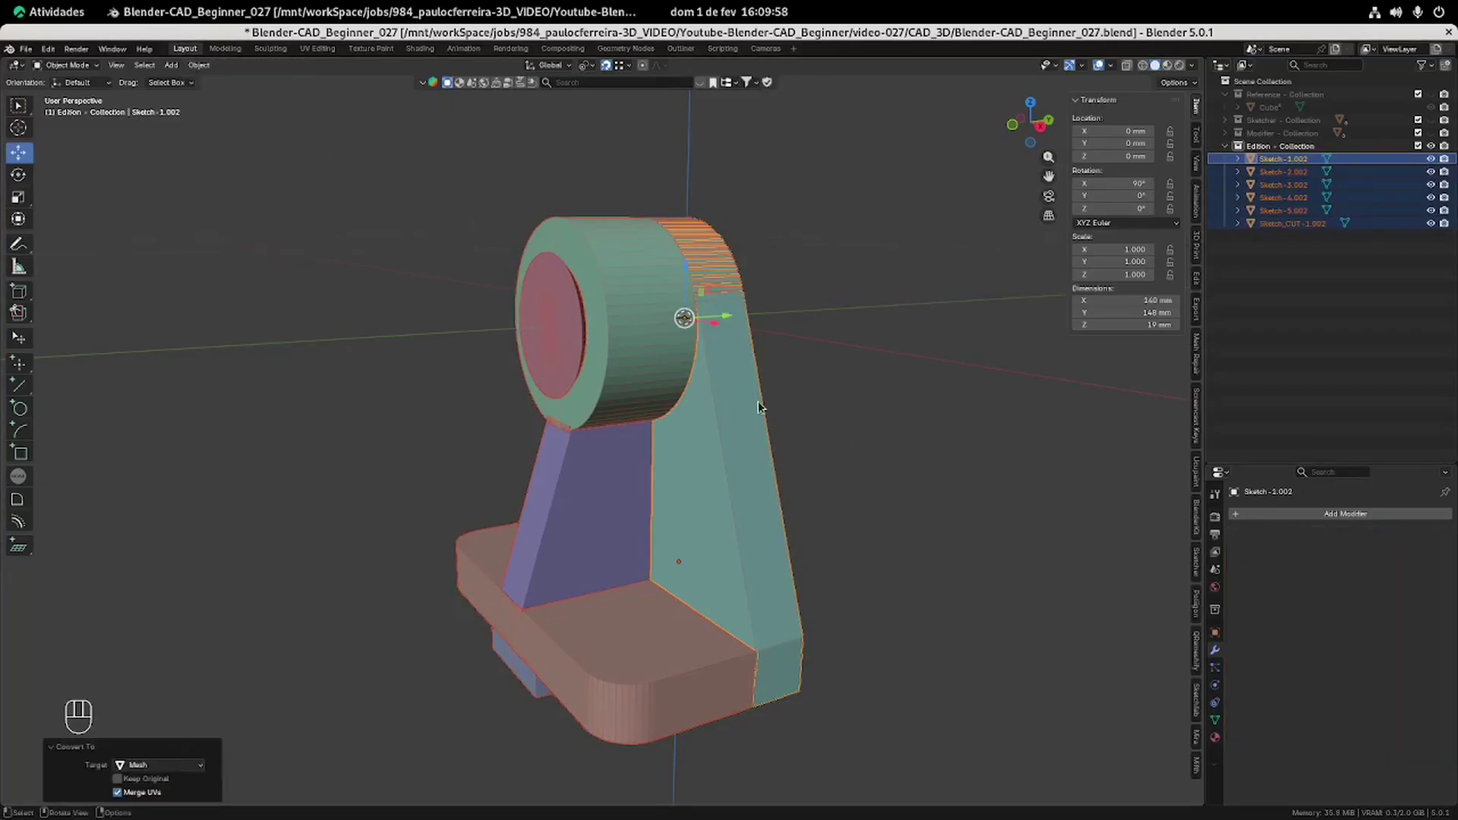
middle_drag(721, 432, 726, 433)
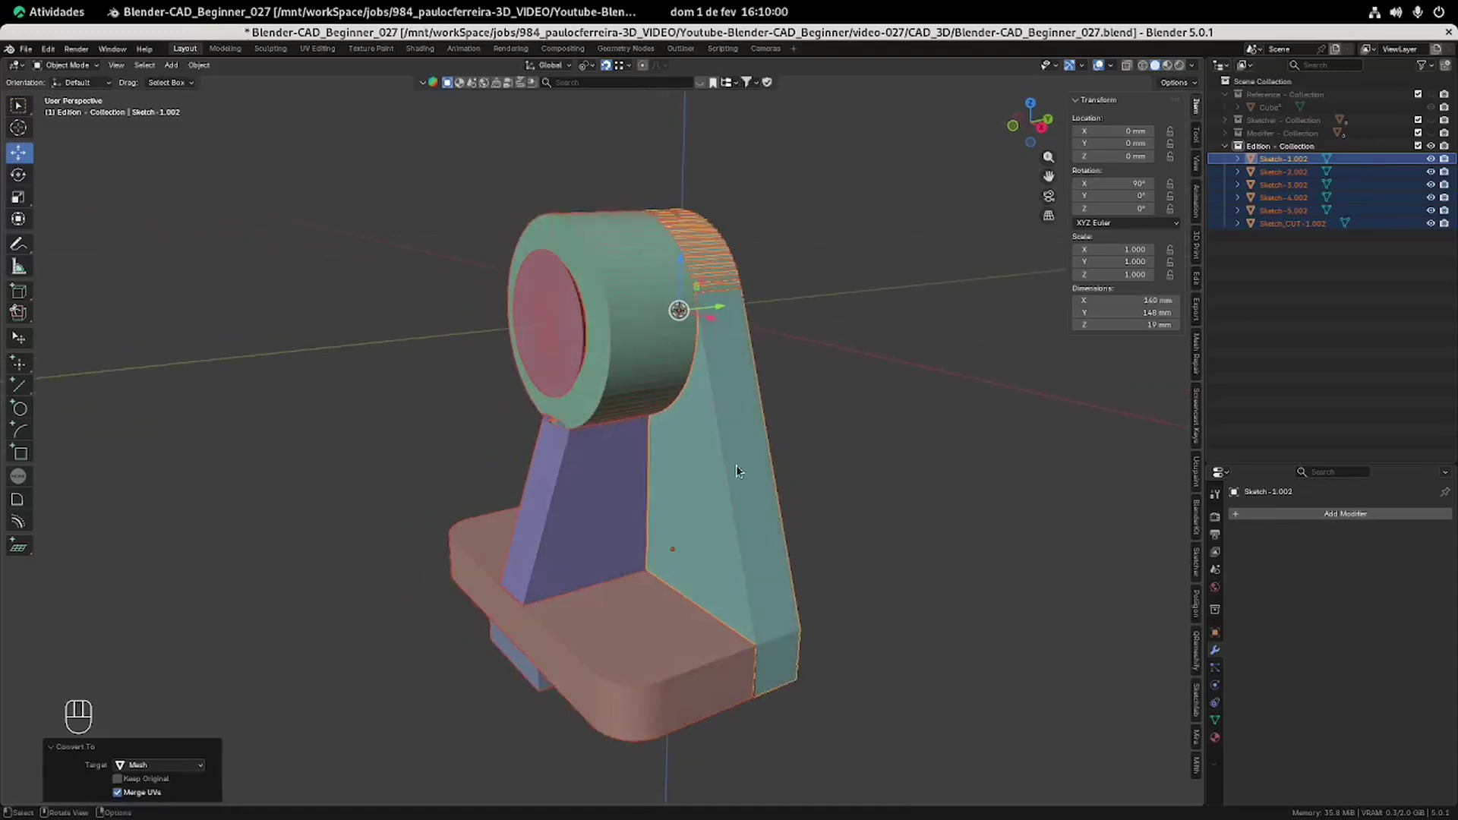
Shorten the disc Sketch-2.002 to 33 mm by moving its back vertices along Y toward the front in right view with X-ray on.
key(KP_3)
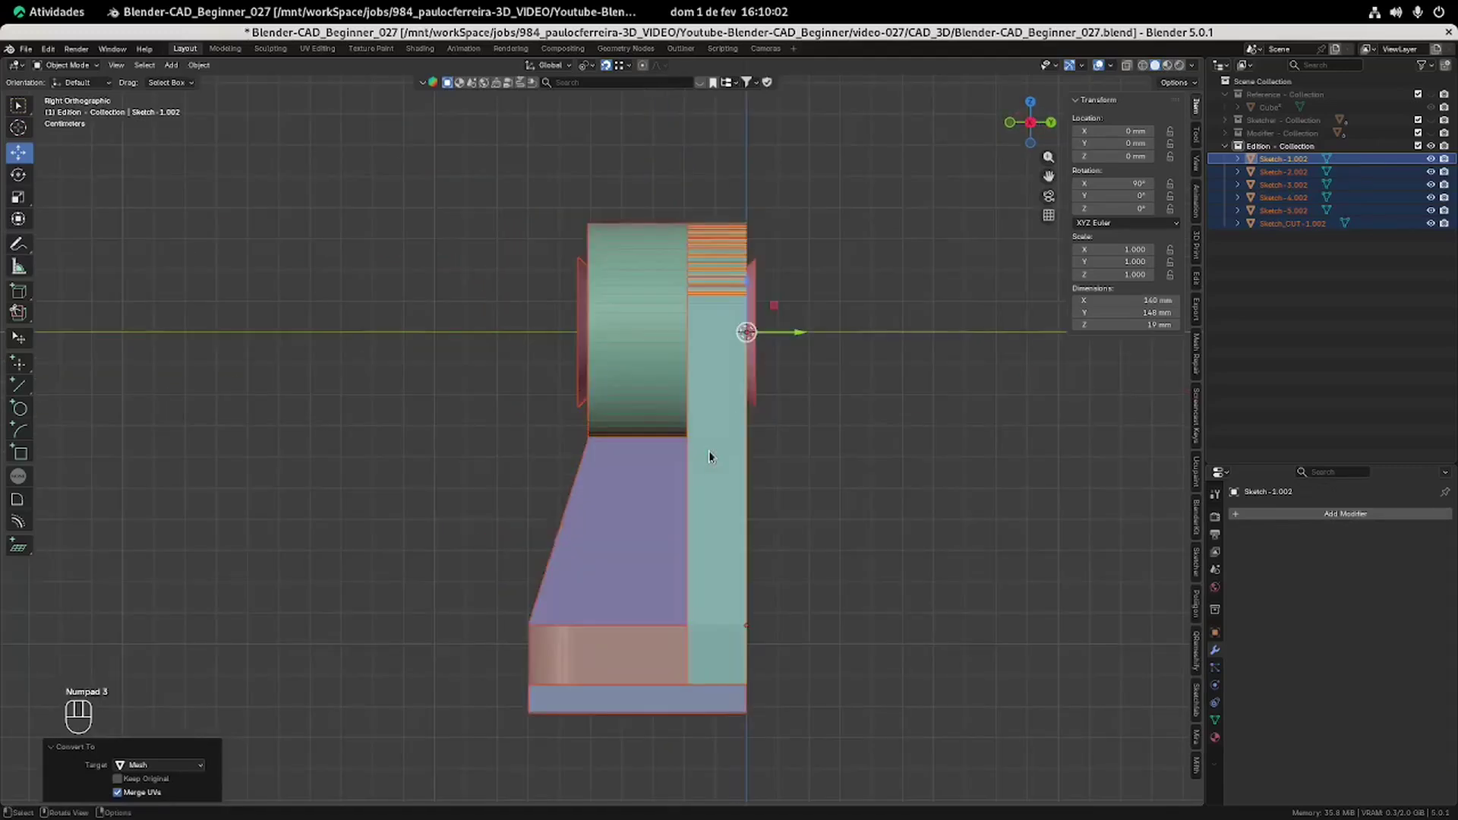
click(1127, 66)
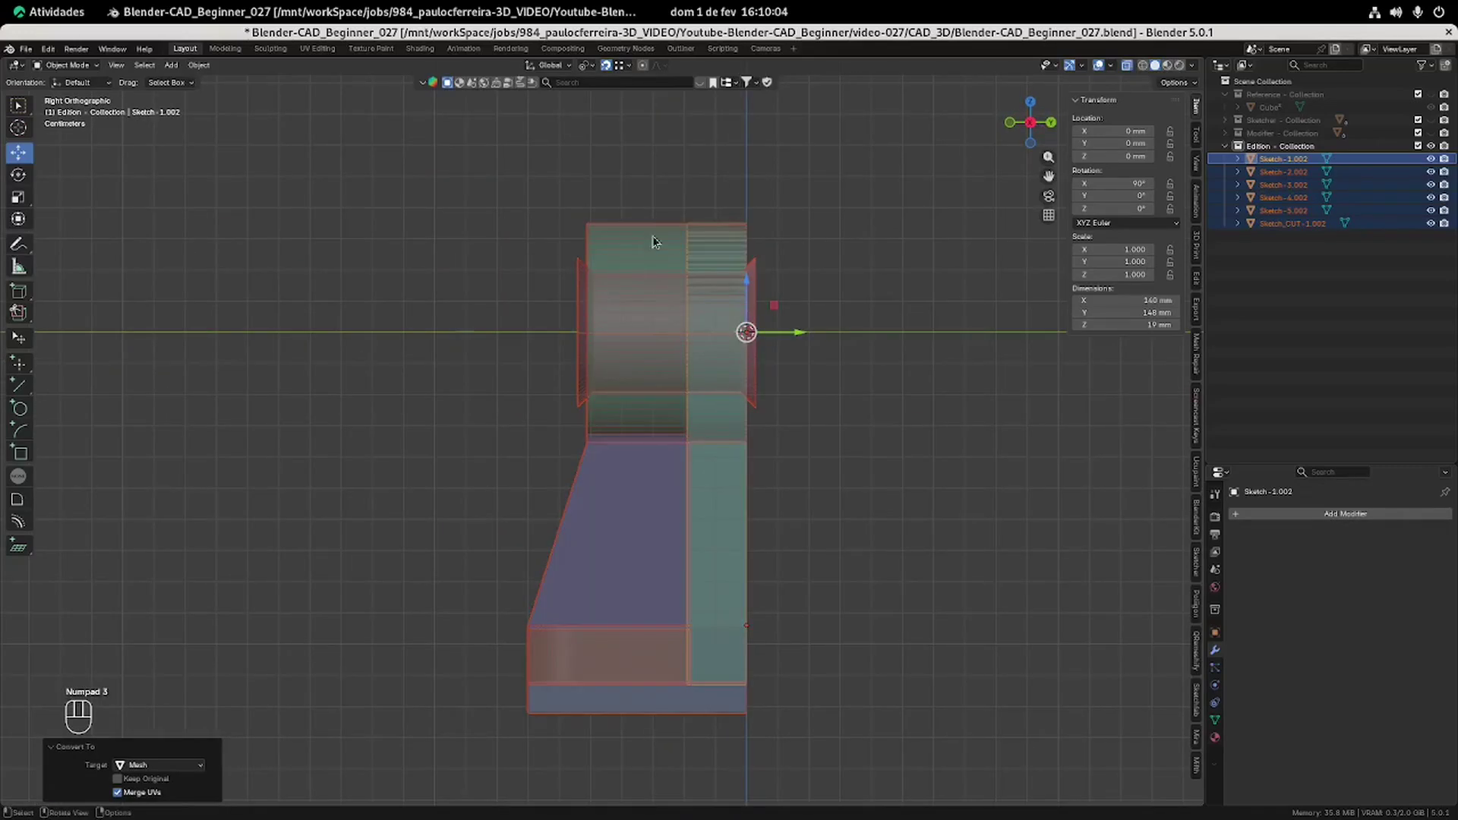
click(848, 217)
click(627, 232)
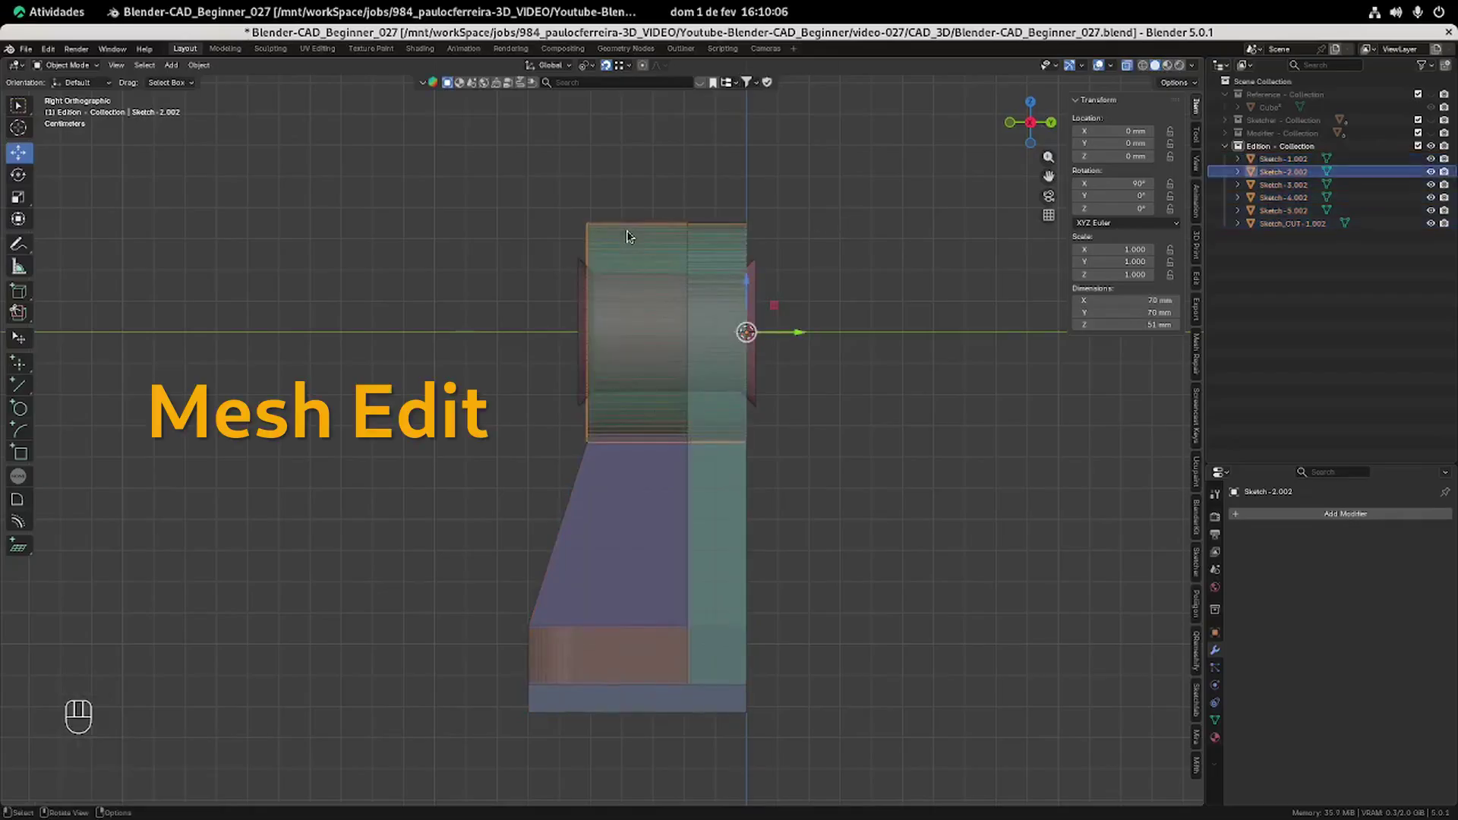
scroll(627, 236, up, 1)
key(Tab)
drag(752, 146, 813, 471)
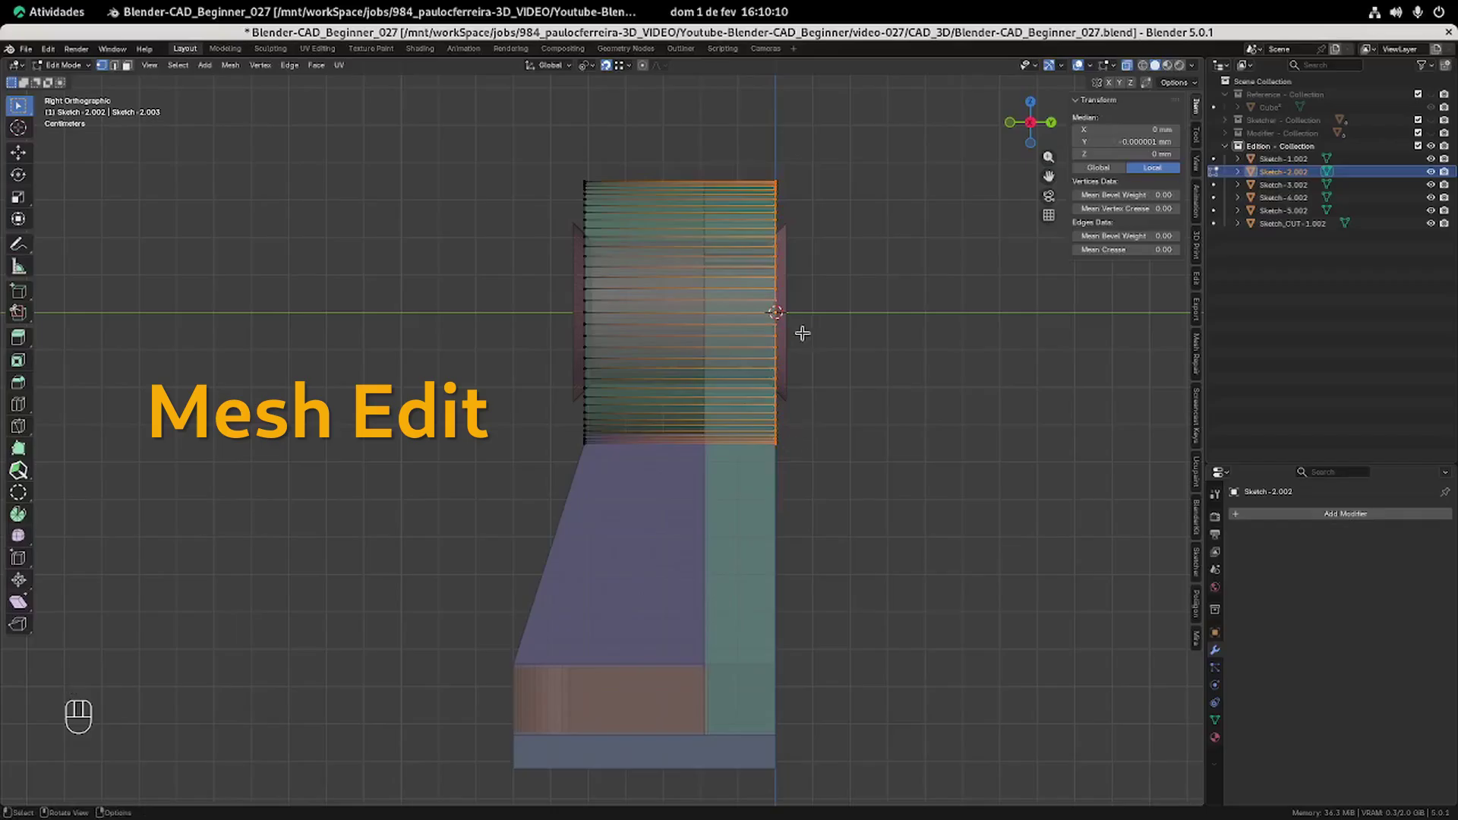
key(g)
key(y)
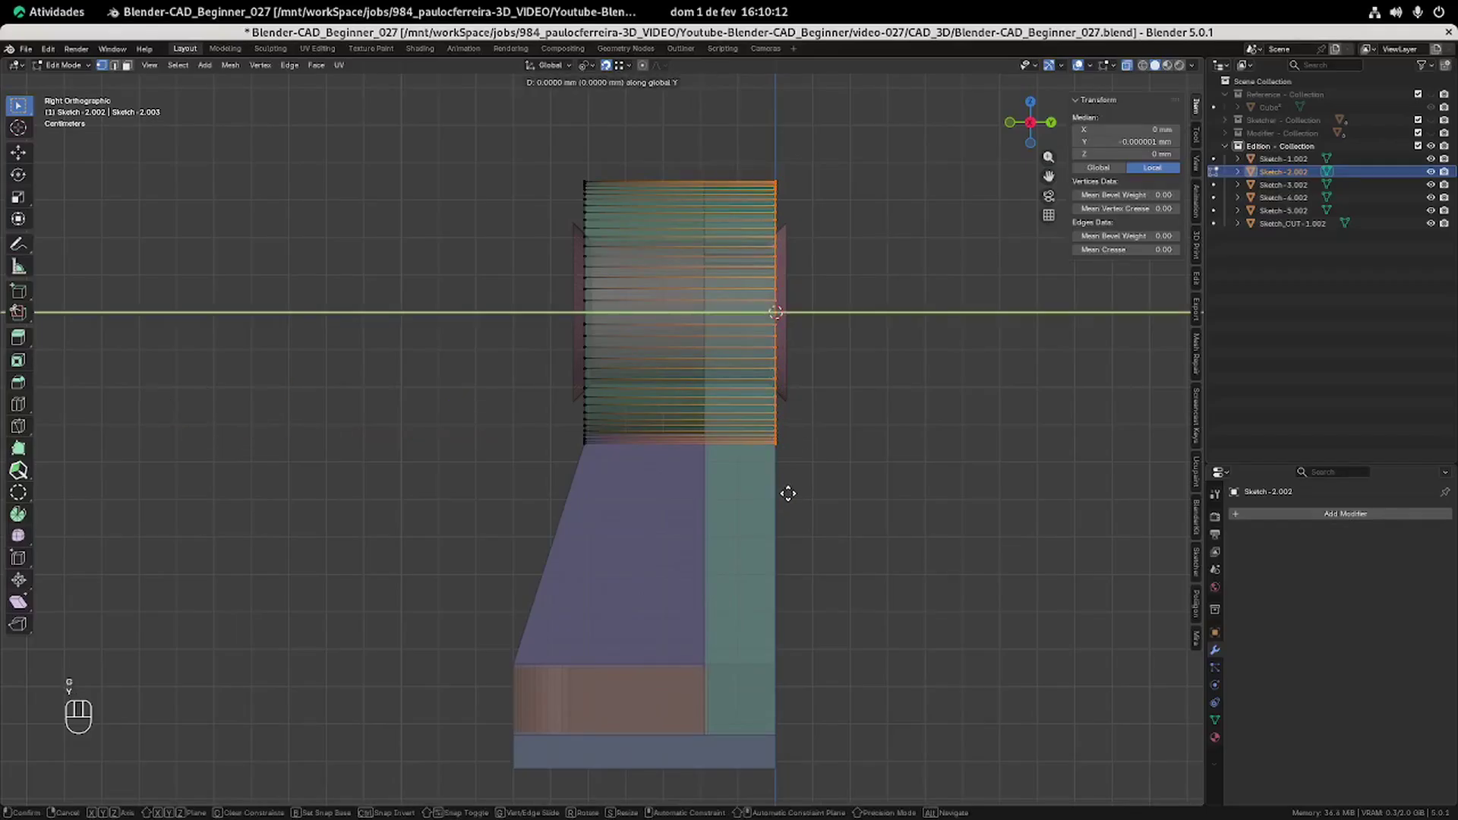
click(713, 449)
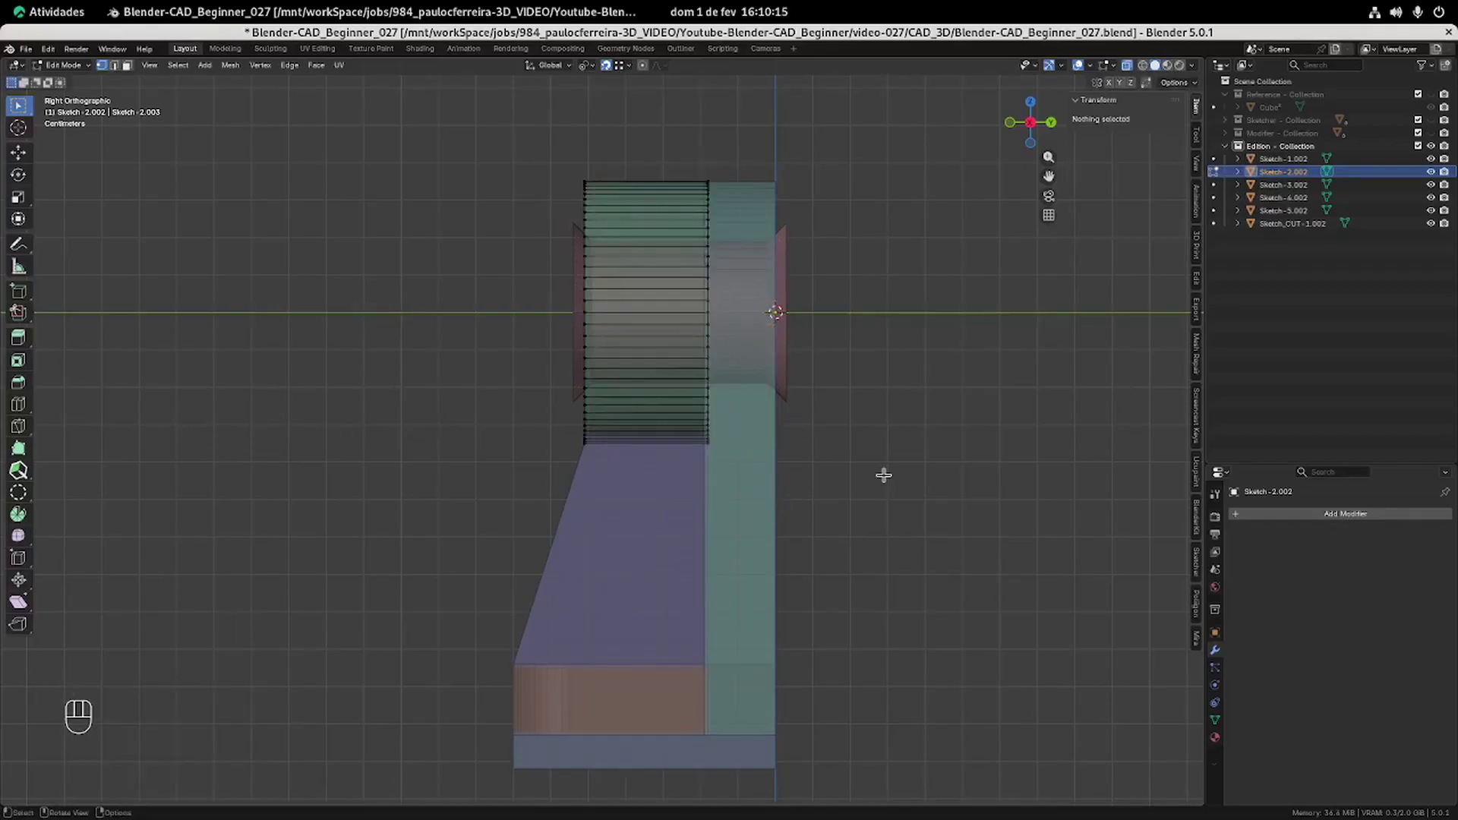
key(Tab)
middle_drag(663, 524, 699, 380)
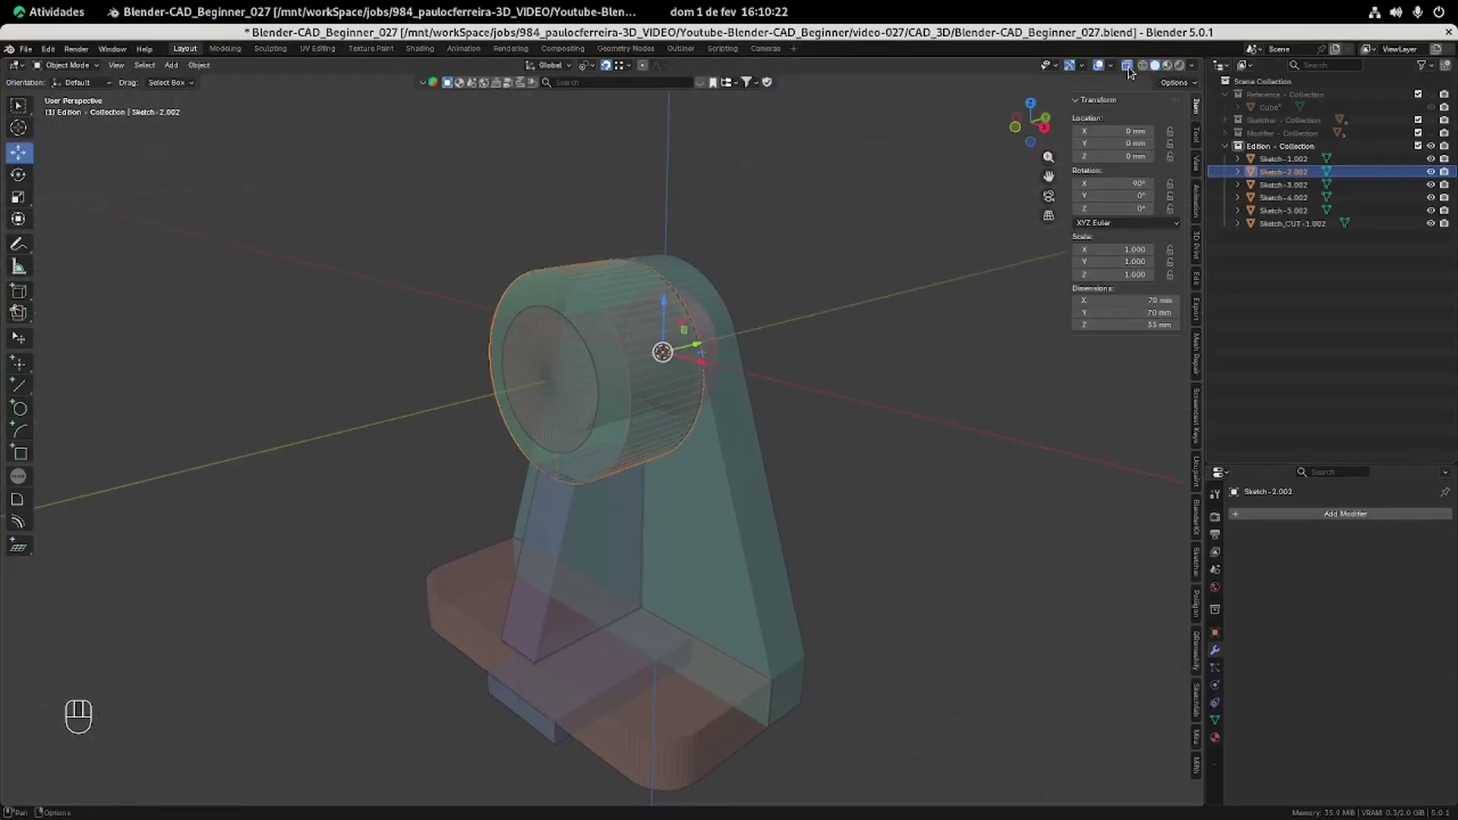
Select the cutter Sketch_CUT-1.002 inside the disc, turn X-ray off, and isolate it in local view.
click(574, 352)
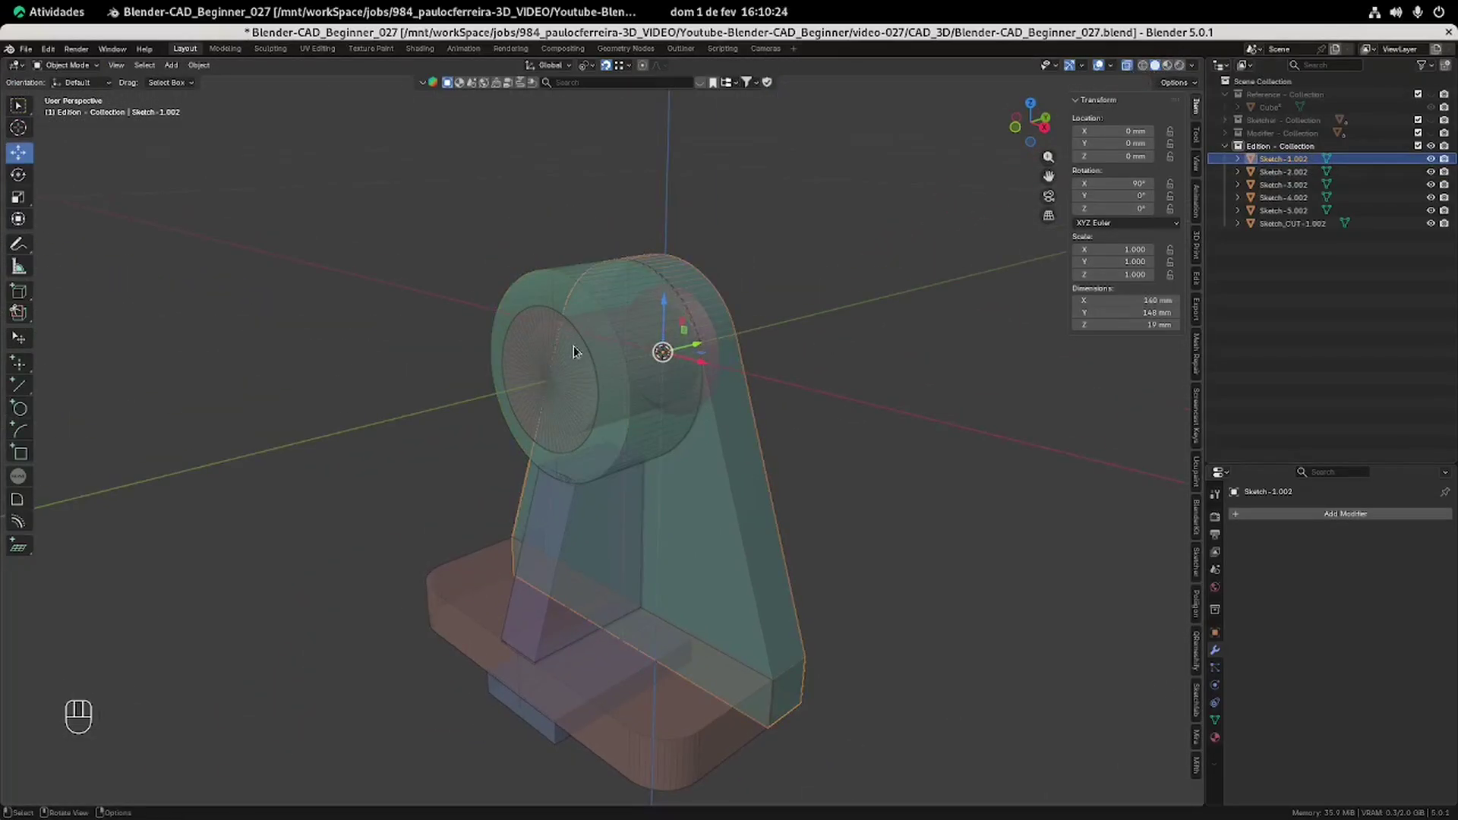
click(574, 352)
click(1128, 67)
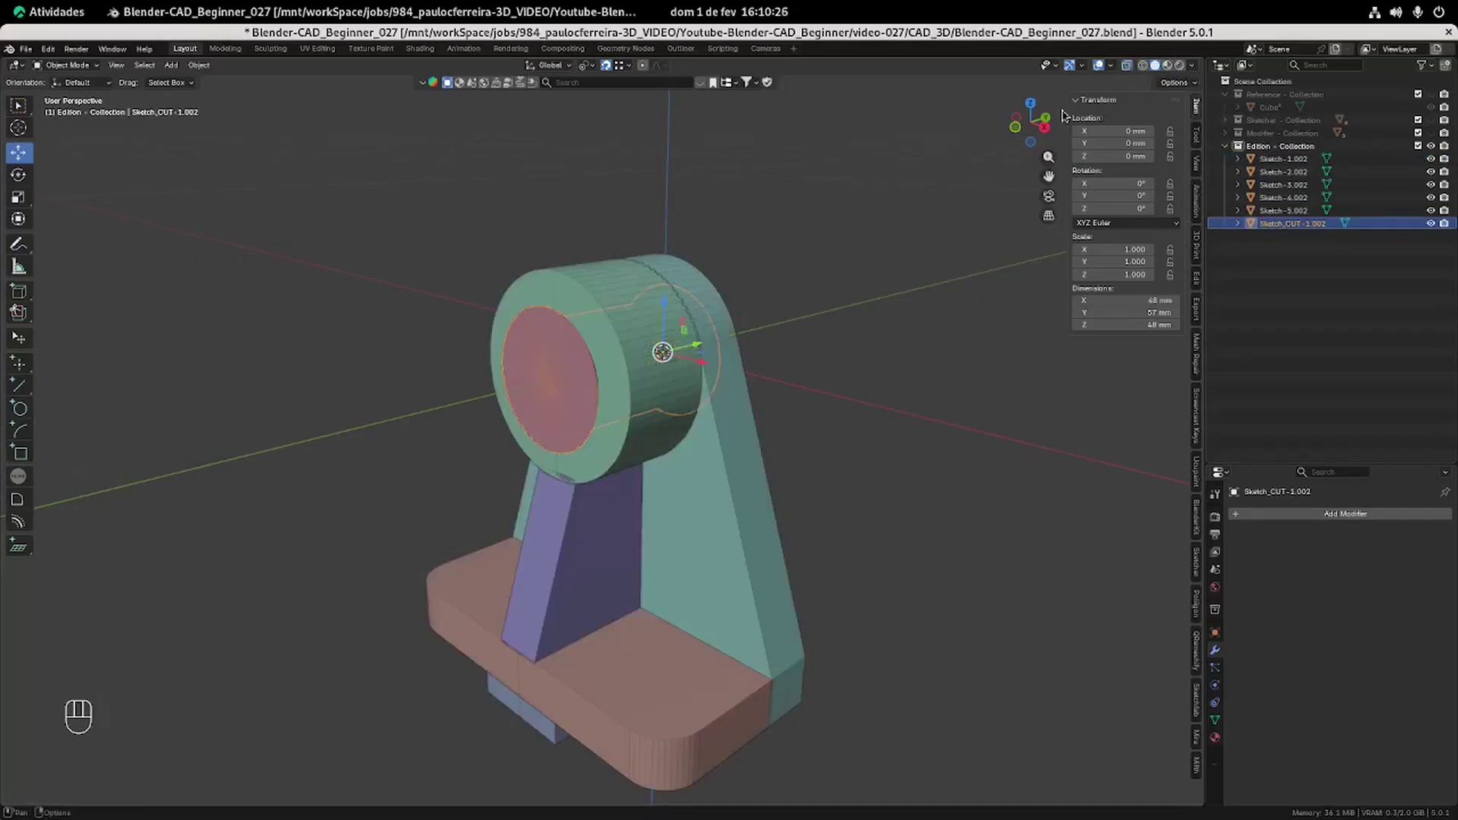
key(KP_Divide)
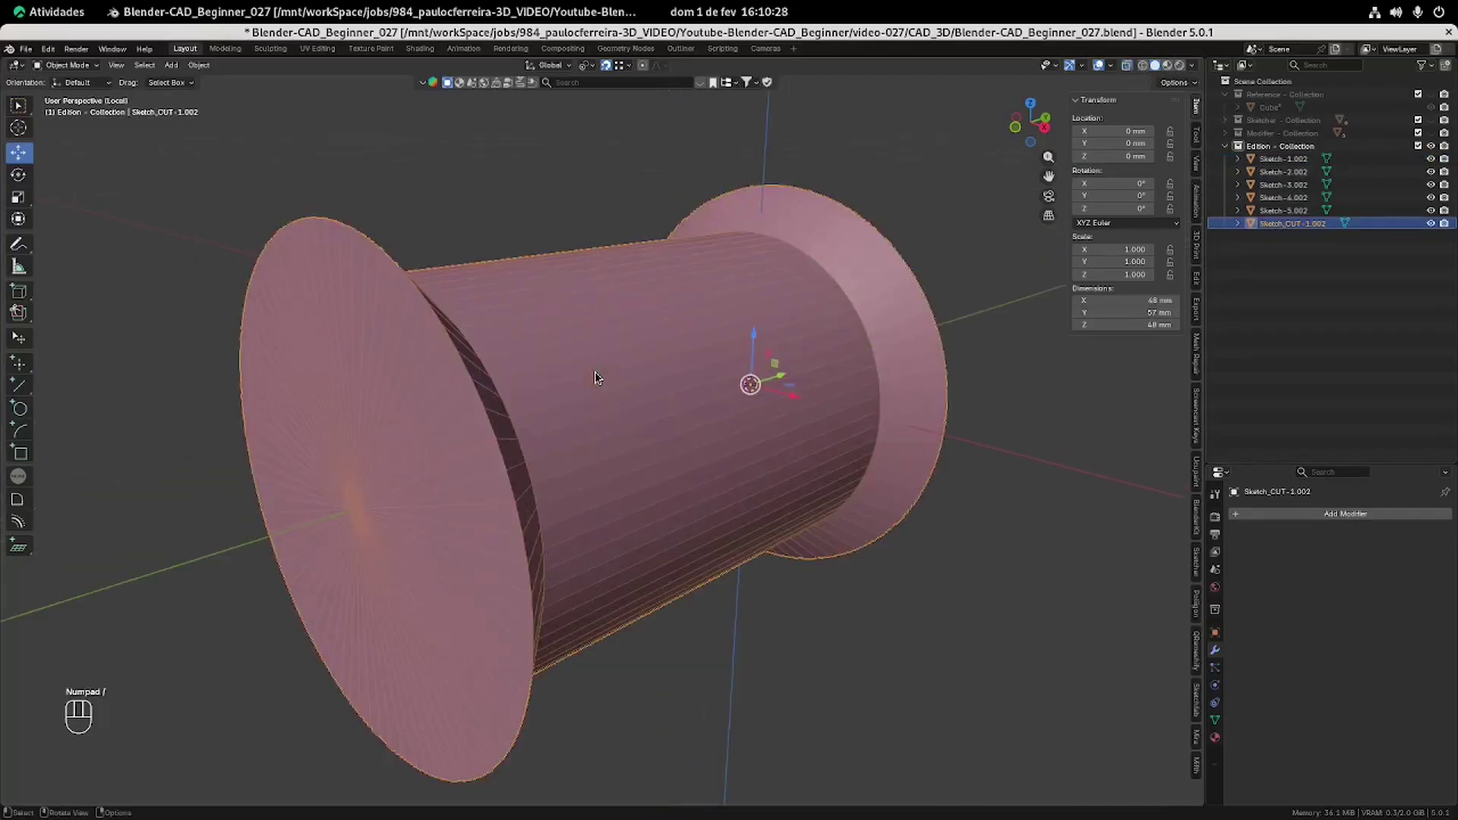
middle_drag(576, 420, 616, 417)
In Edit Mode with X-ray on, select the centre vertices of both cutter end caps and bring up the delete options.
key(Tab)
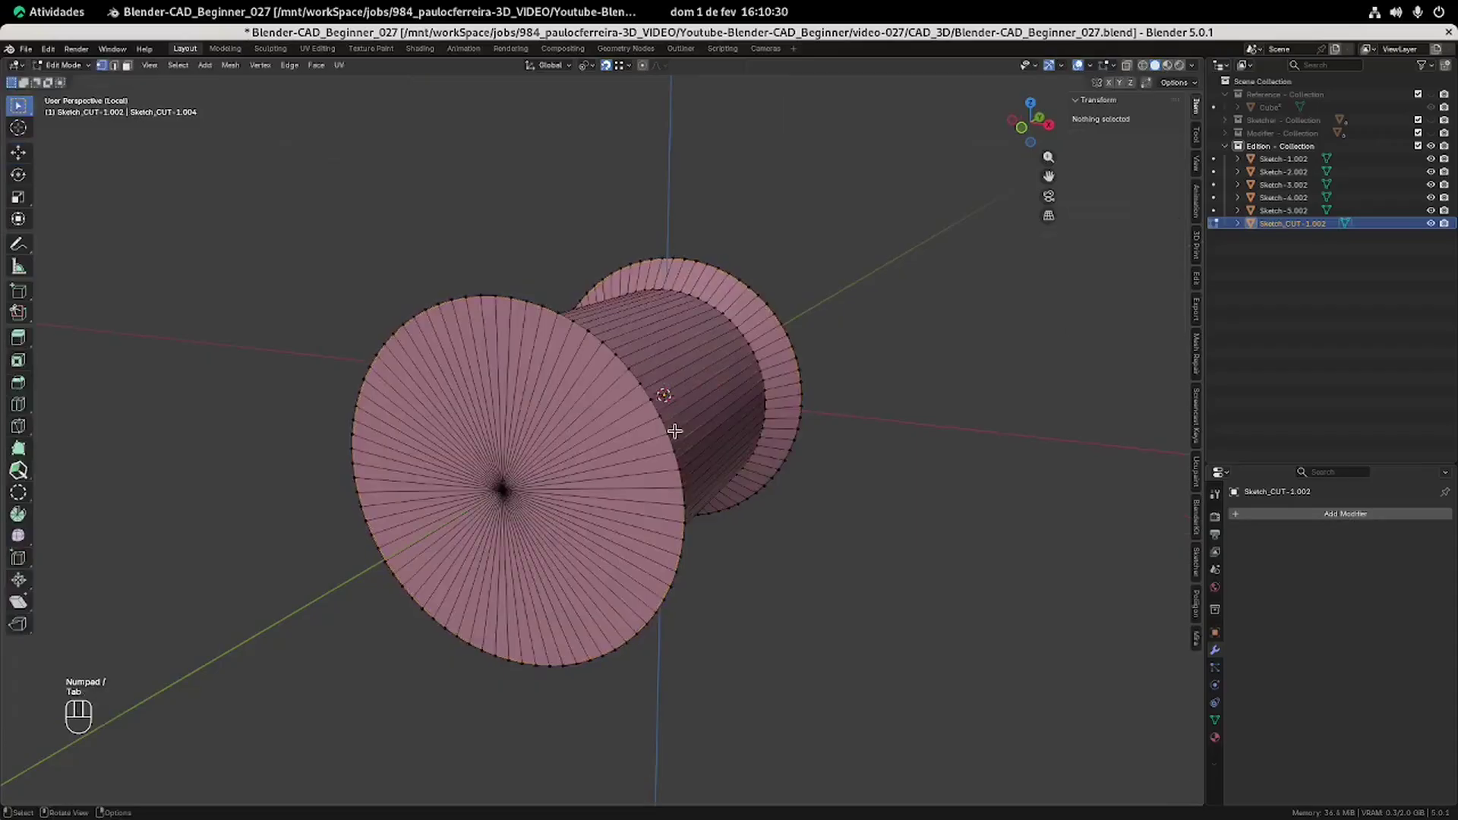
mouse_move(559, 495)
middle_down()
mouse_move(593, 475)
mouse_move(623, 348)
mouse_move(573, 352)
mouse_move(654, 335)
mouse_move(583, 479)
middle_up()
key(alt+z)
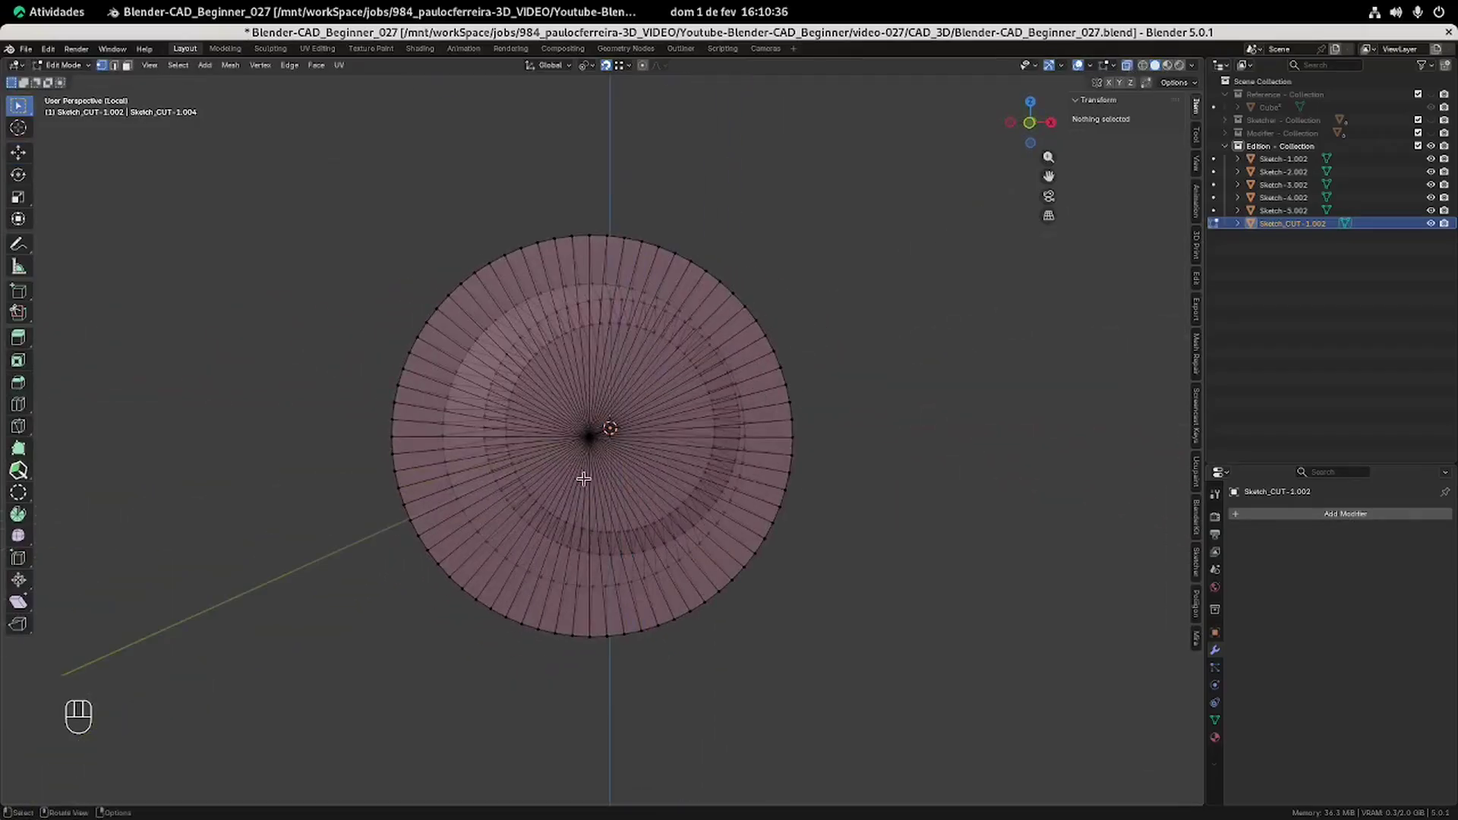
drag(641, 485, 575, 396)
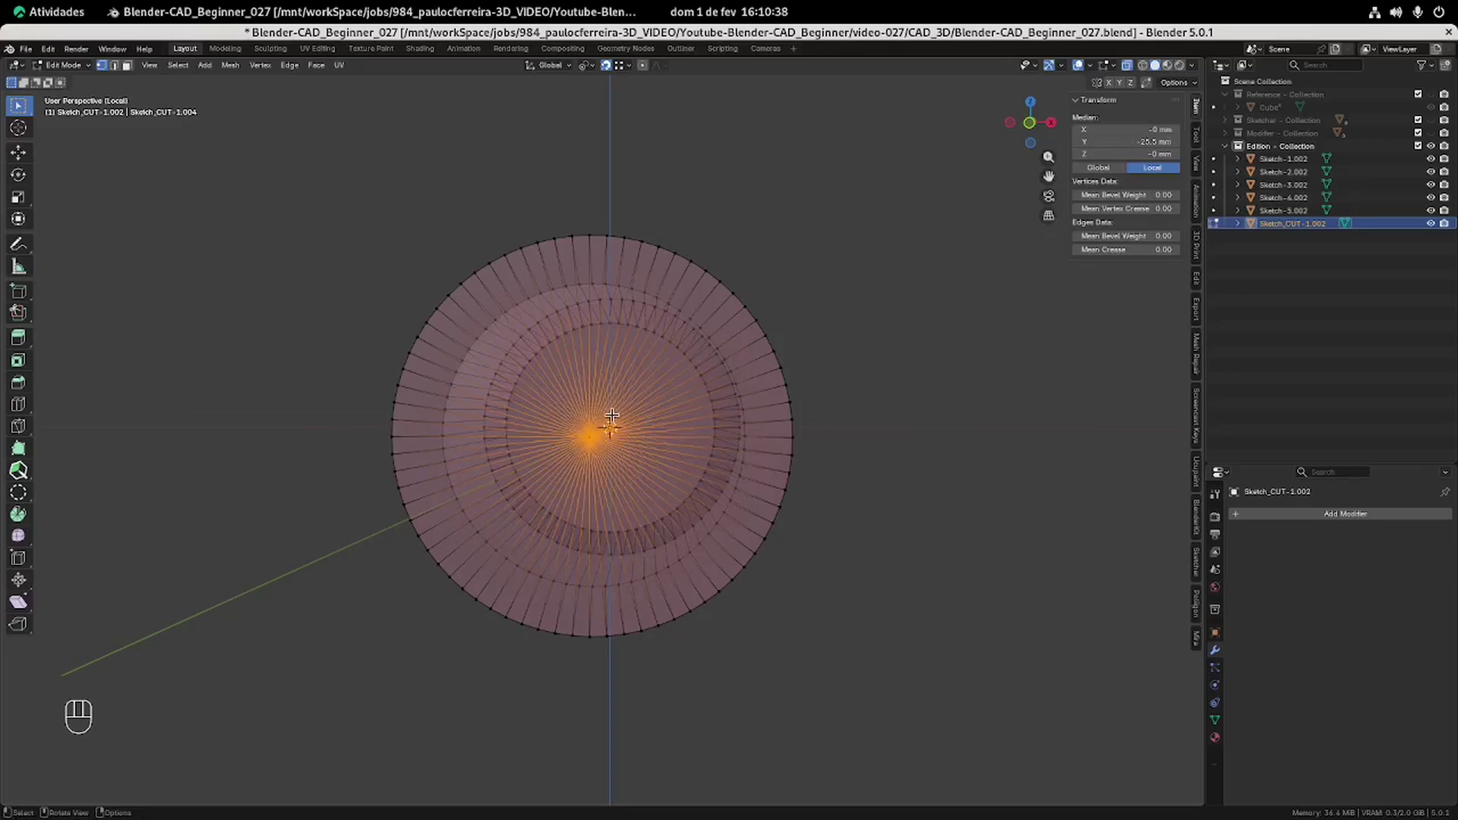
key(Delete)
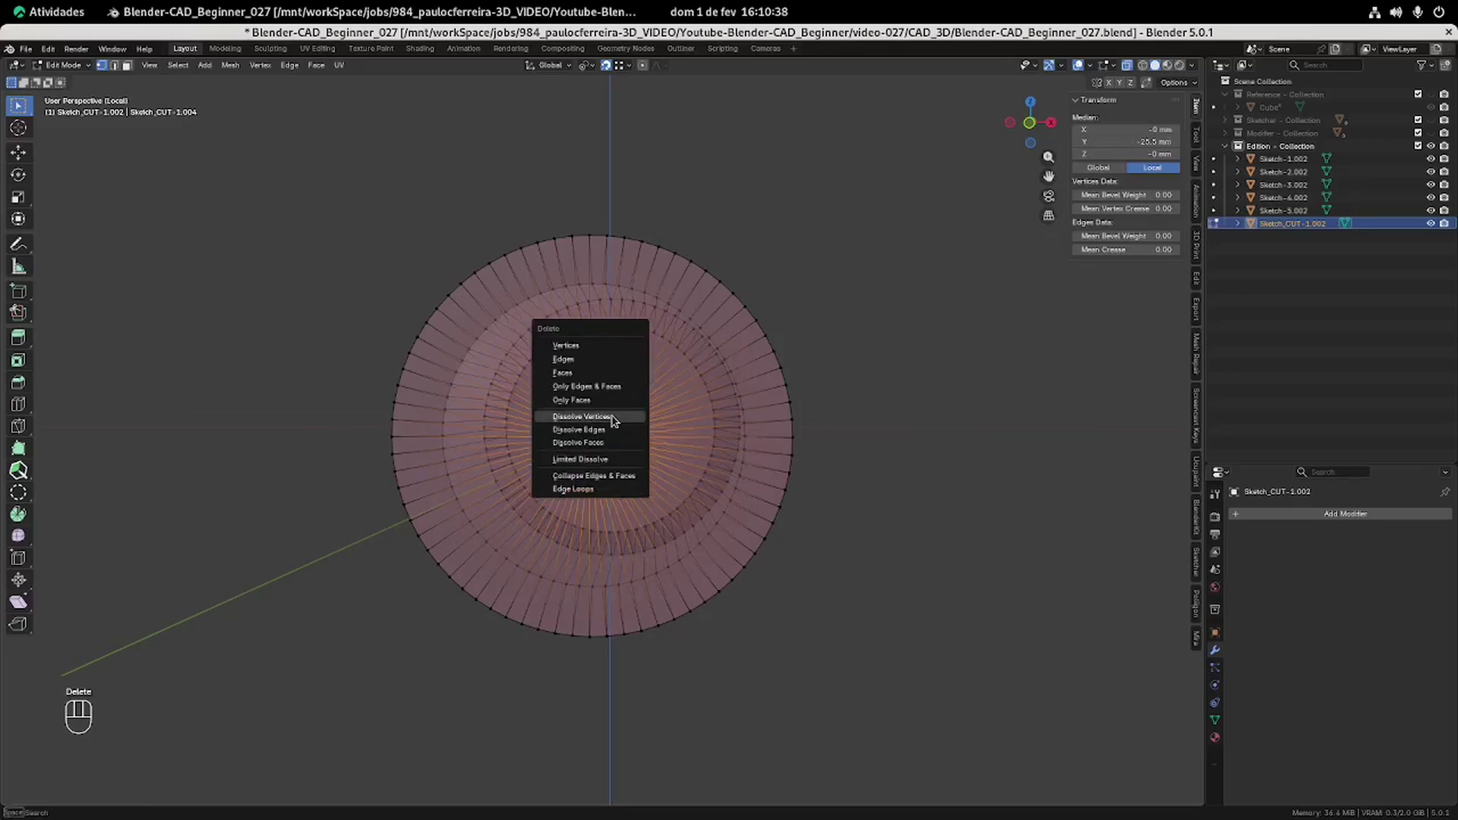
Delete the selected centre vertices from both end caps of the cylindrical cutter and turn off X-ray display.
click(572, 348)
middle_drag(798, 309, 937, 258)
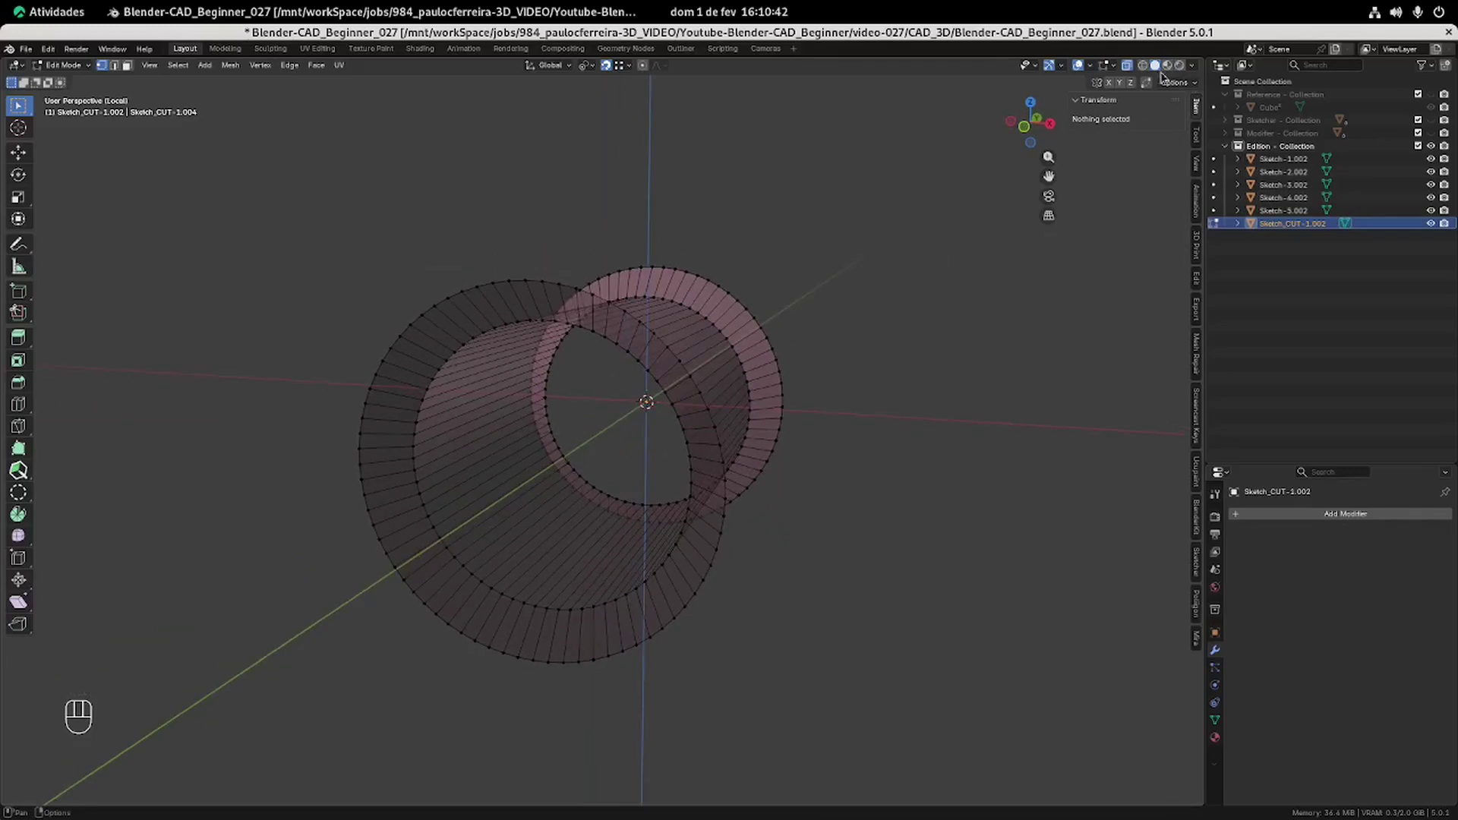
click(1127, 65)
mouse_move(625, 417)
middle_down()
mouse_move(602, 413)
mouse_move(833, 280)
middle_up()
Turn on the Face Orientation overlay to check the cutter's normals.
click(1192, 65)
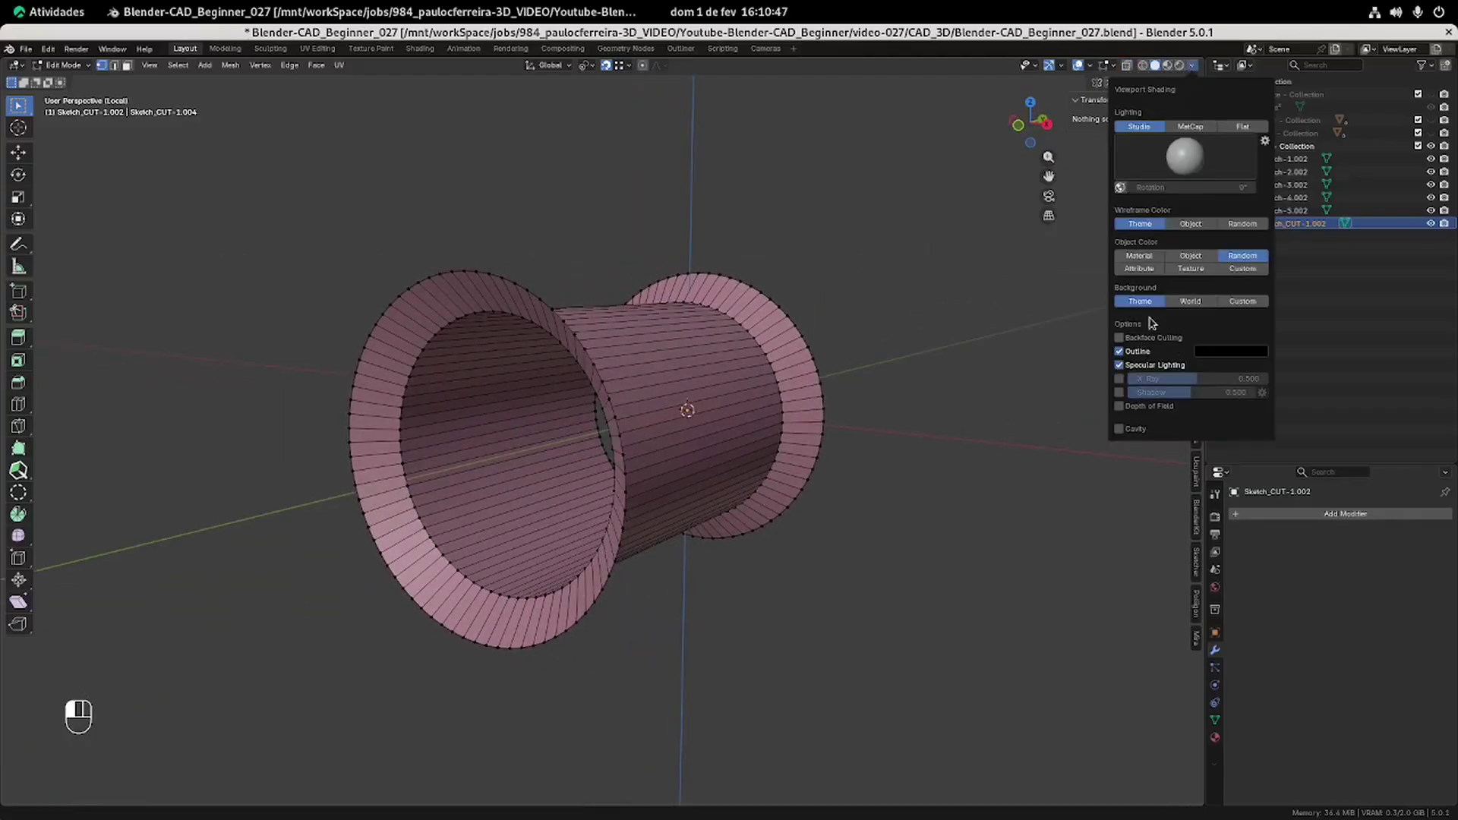
click(1114, 67)
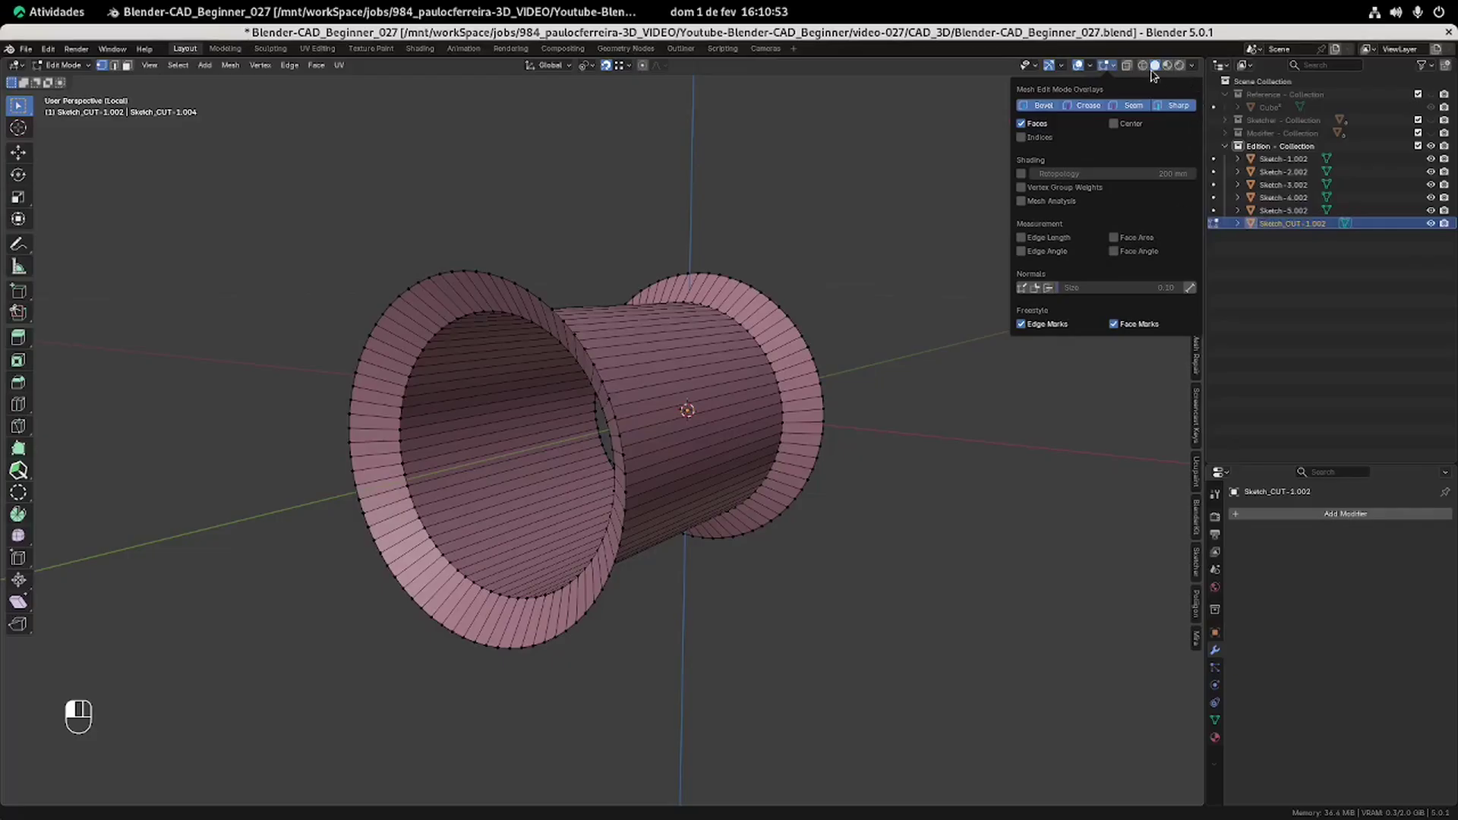
click(1114, 67)
click(1091, 67)
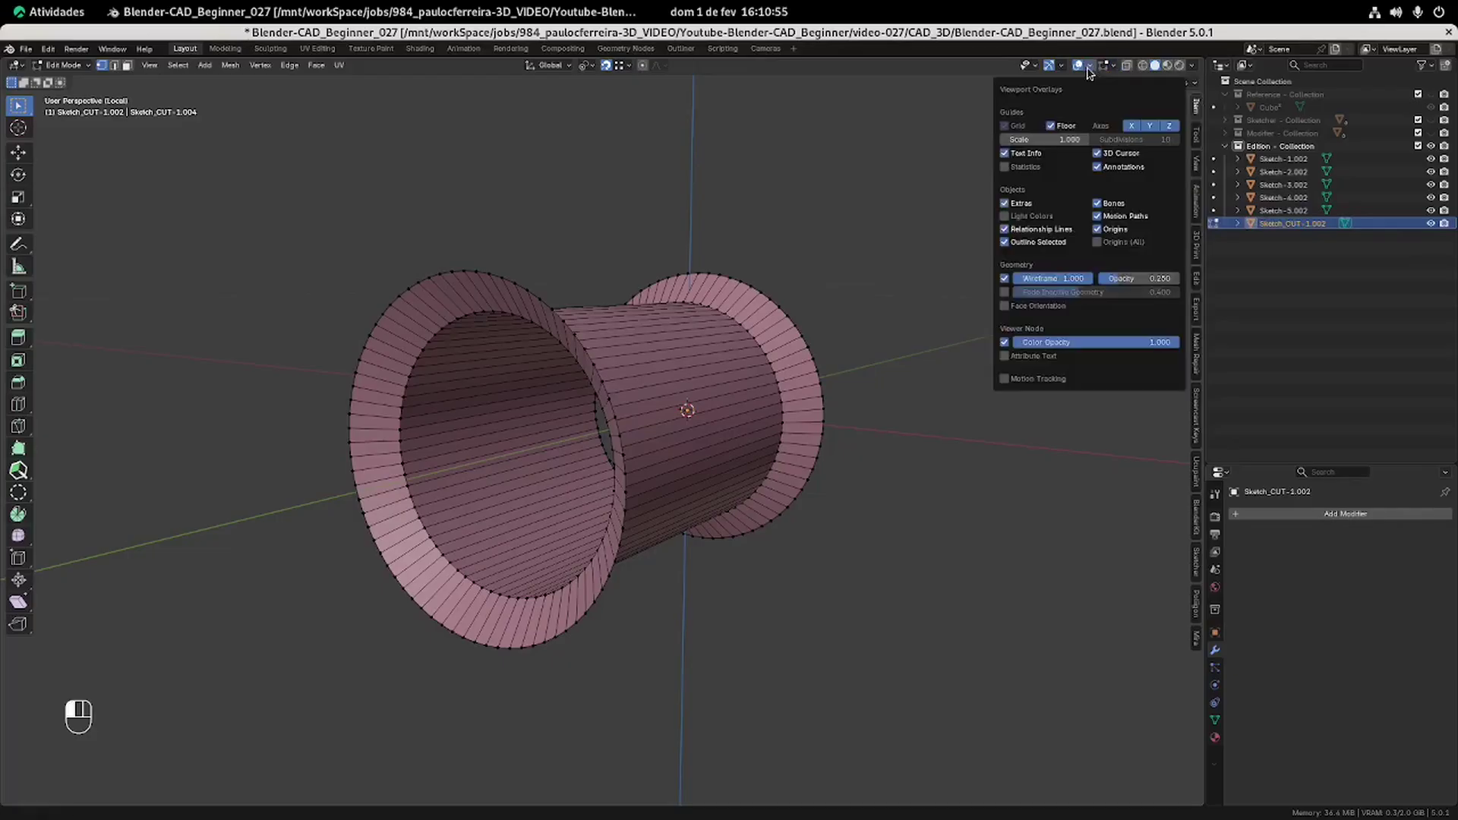
click(1005, 306)
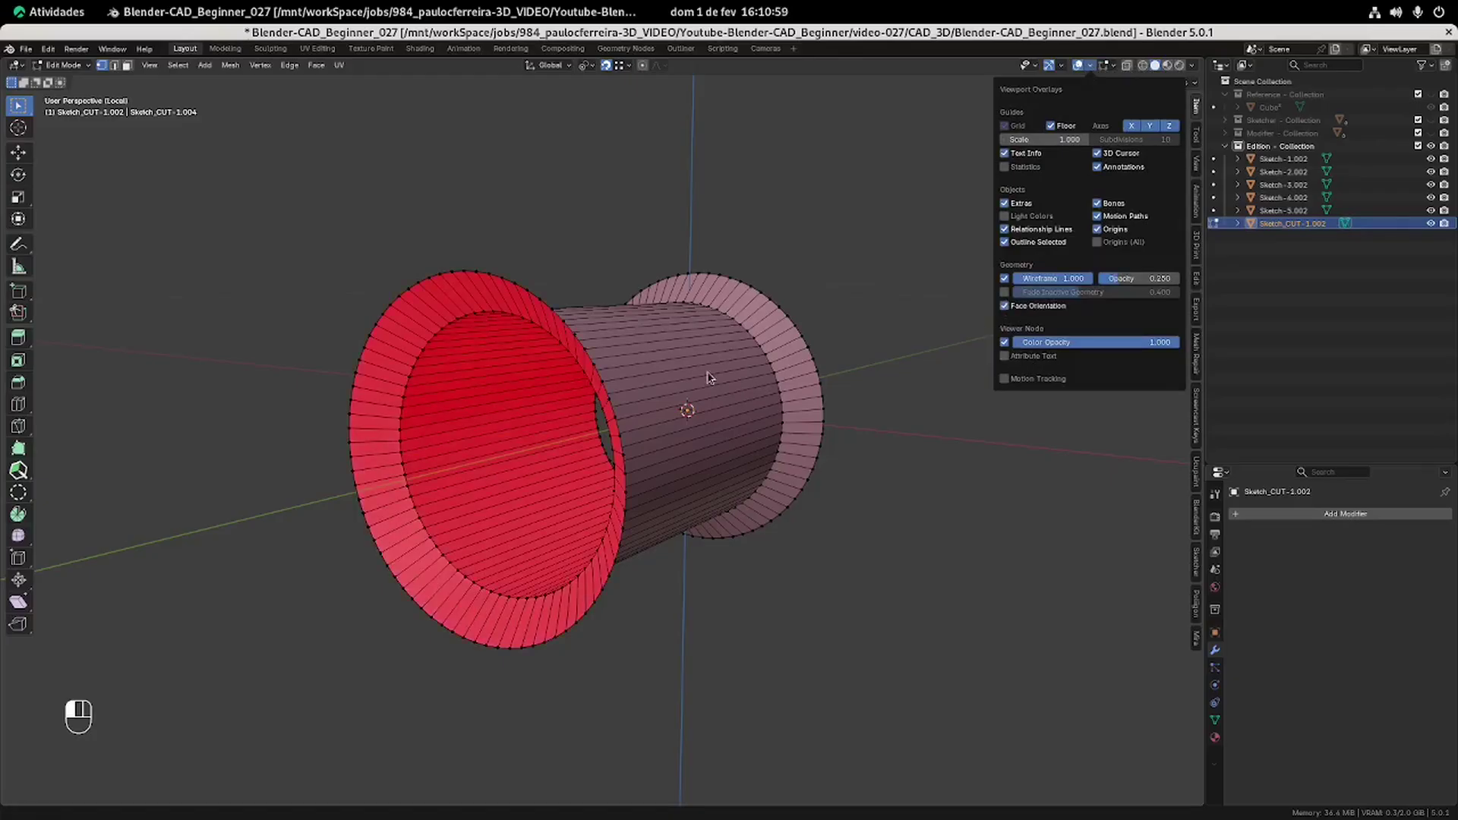
Select the outer rim loop at each open end of the cutter and fill both with a face.
mouse_move(865, 348)
middle_down()
mouse_move(722, 345)
mouse_move(853, 335)
middle_up()
alt+shift+click(378, 328)
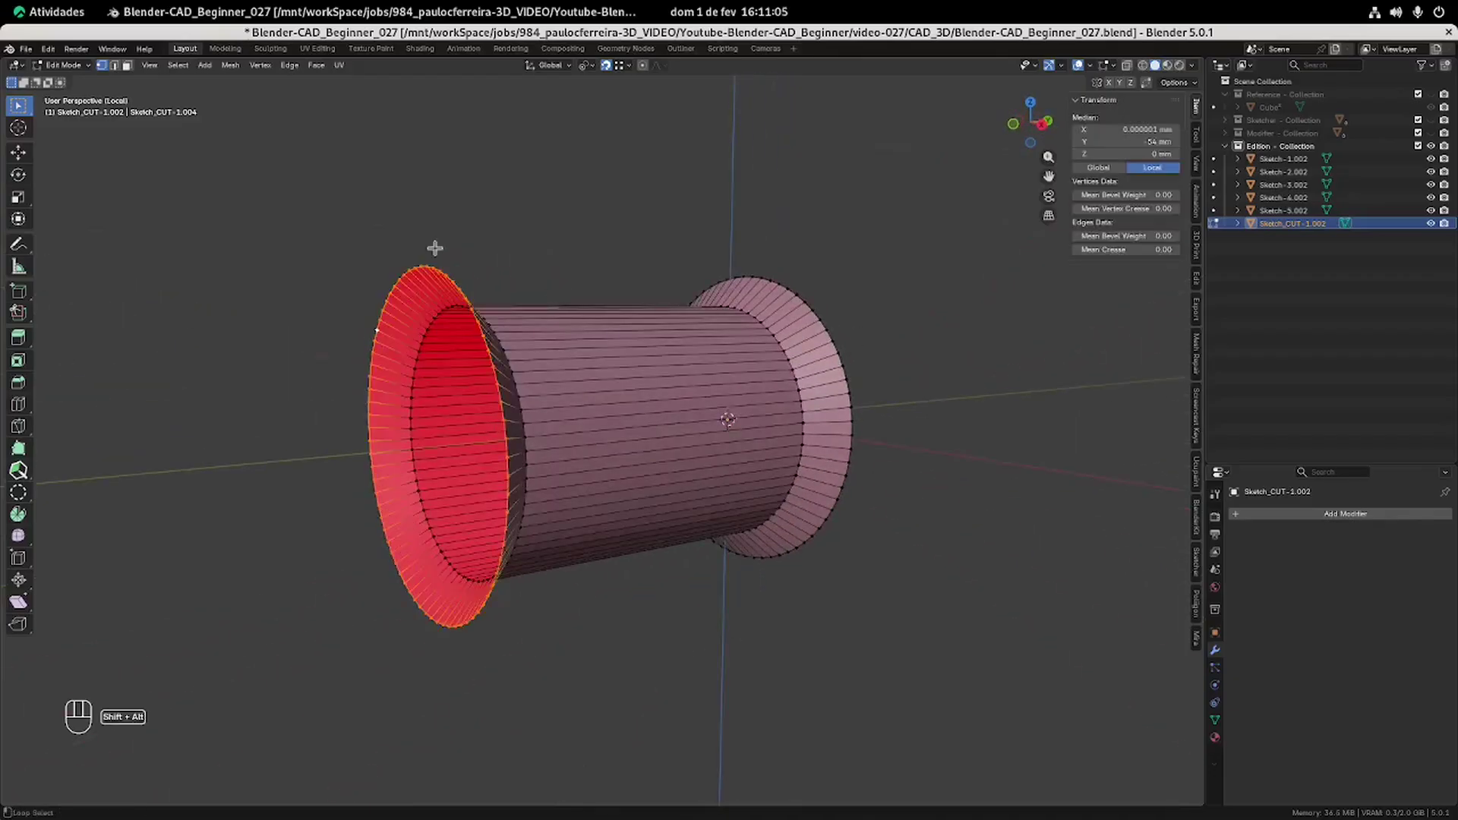
key(f)
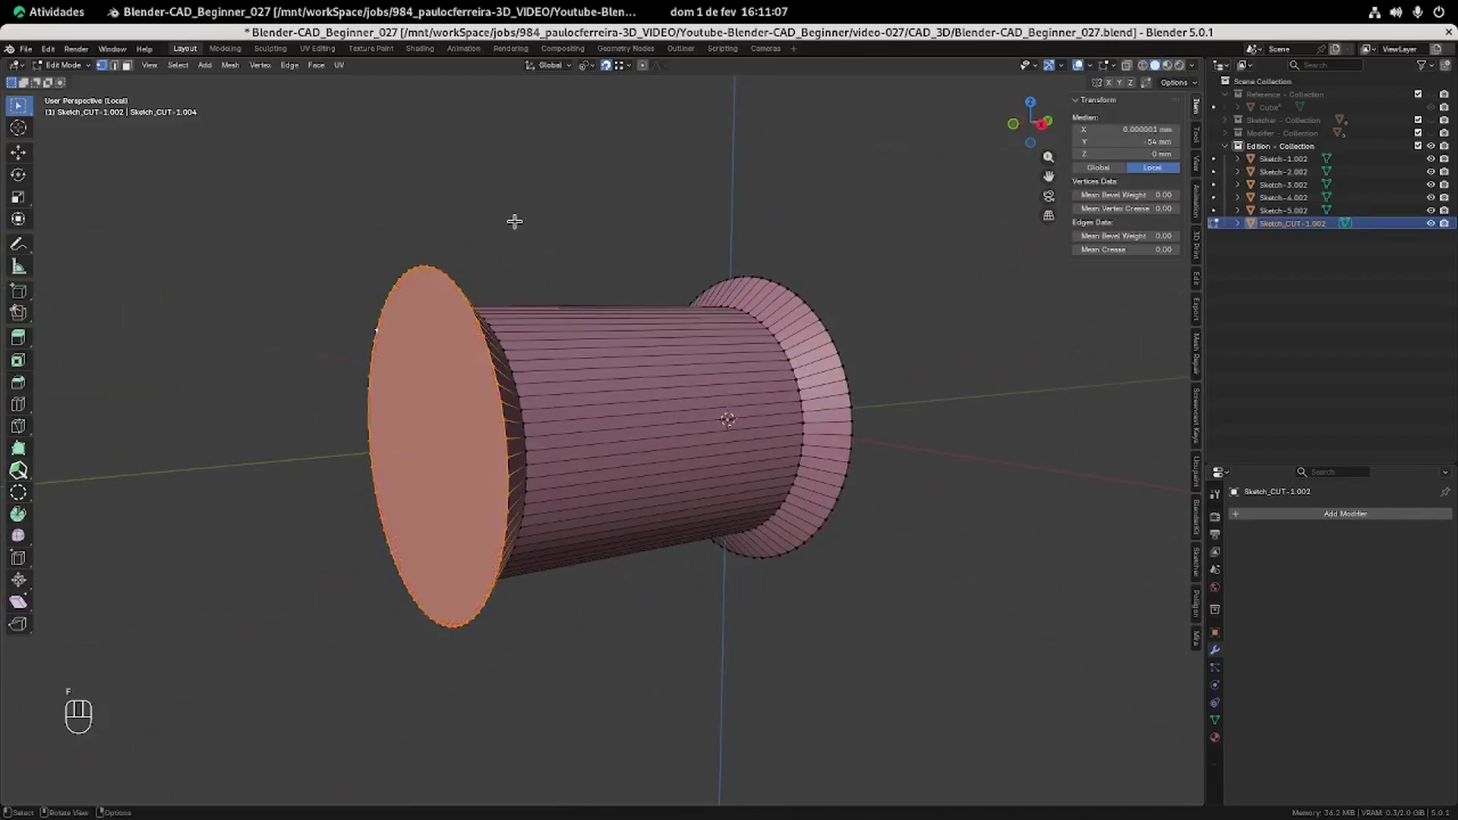
key(alt+a)
alt+shift+click(855, 265)
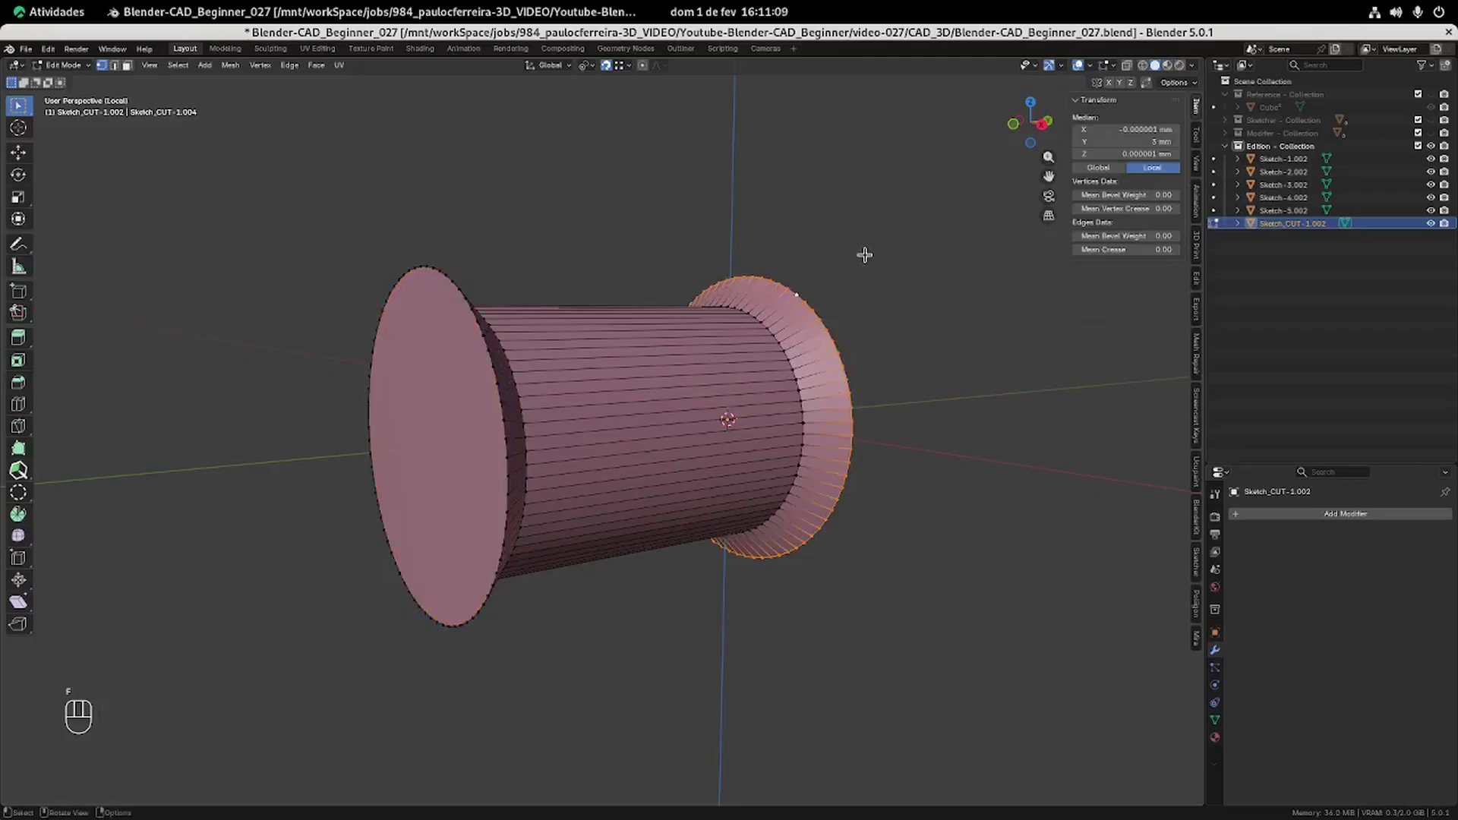
click(868, 226)
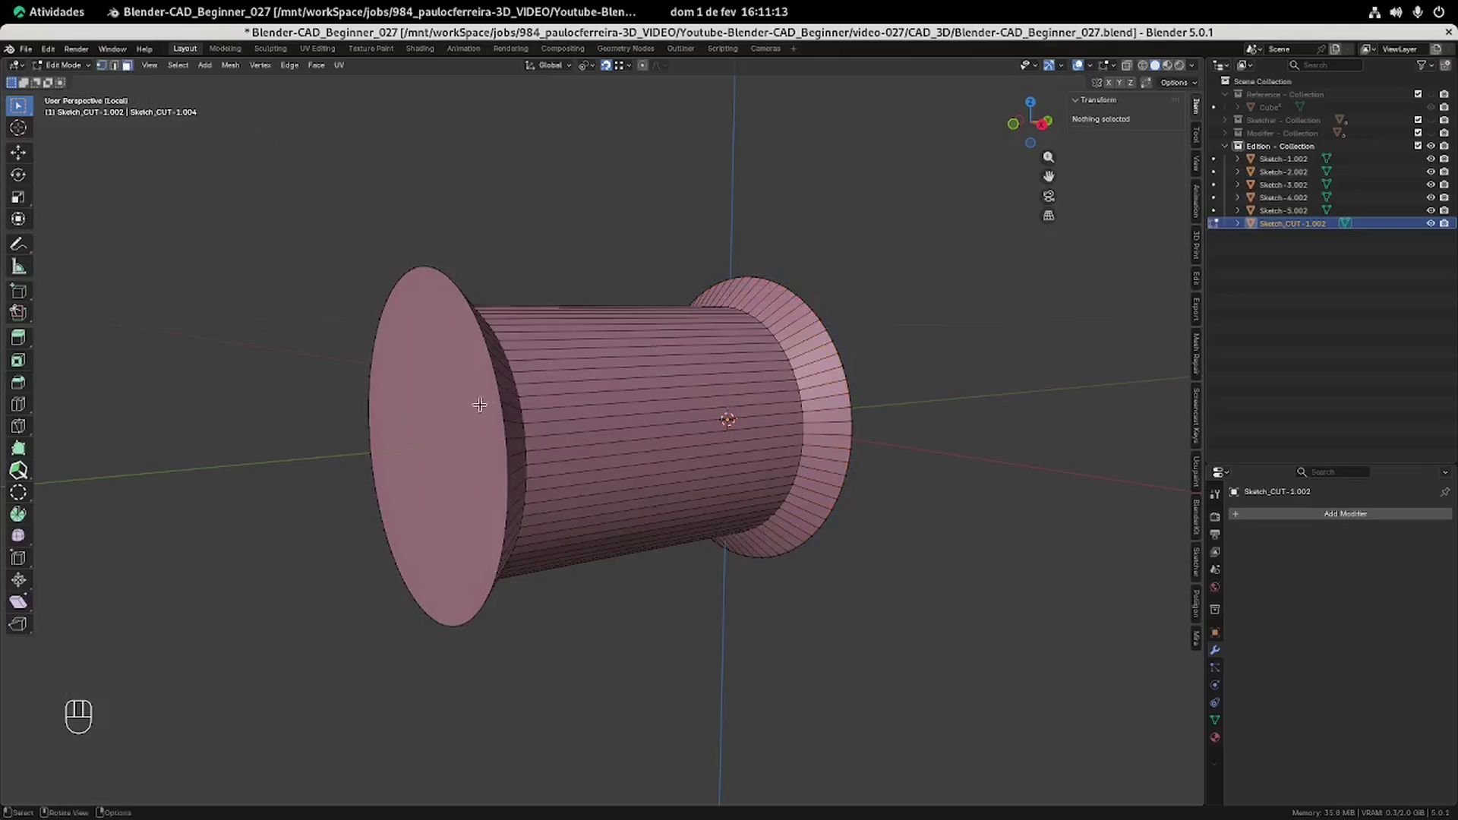
Select both end cap faces of the cutter and inset them by about 7.8 mm.
click(456, 403)
scroll(727, 396, down, 2)
middle_drag(727, 396, 671, 427)
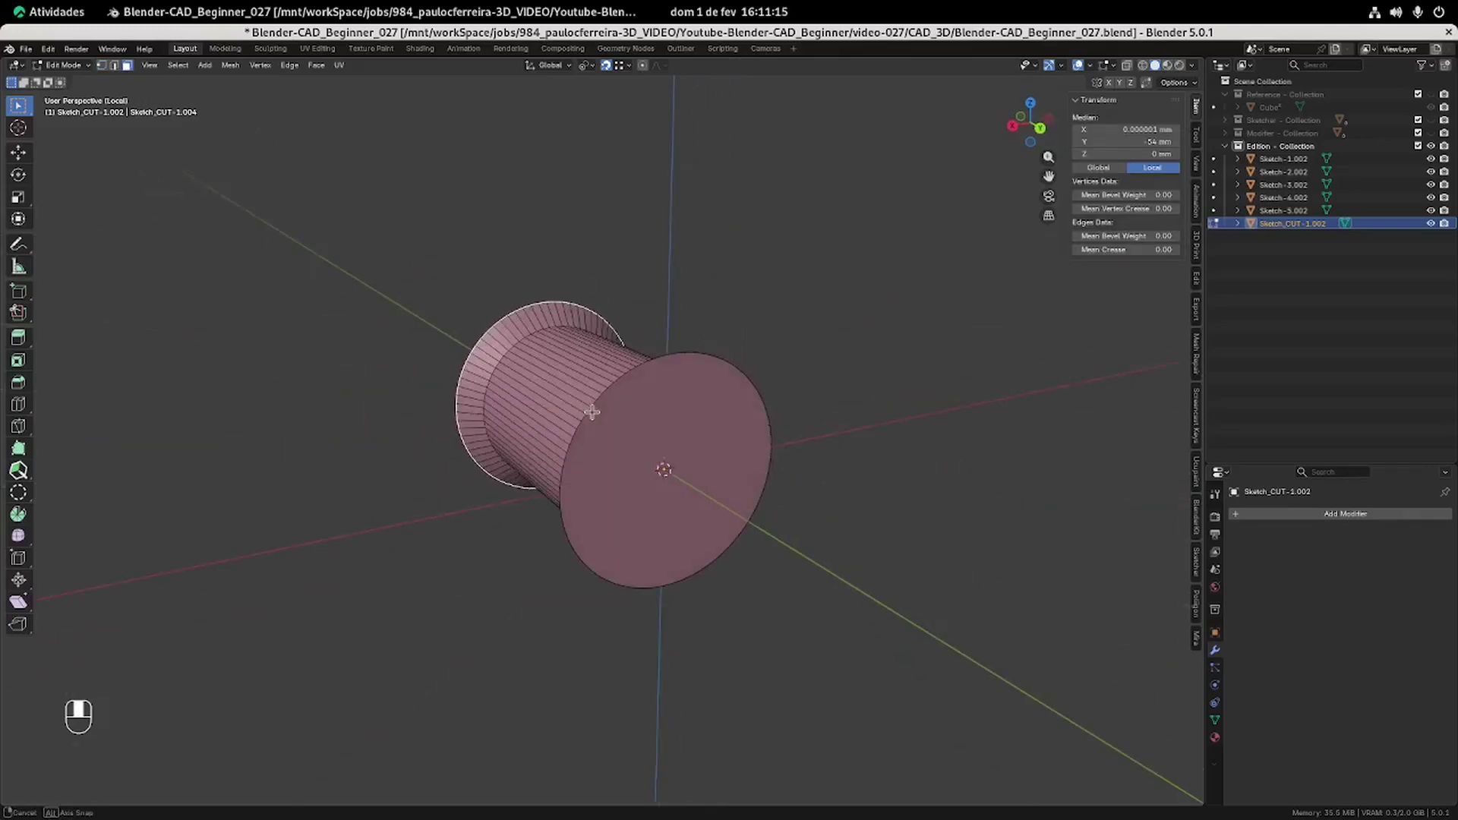
shift+click(670, 426)
key(i)
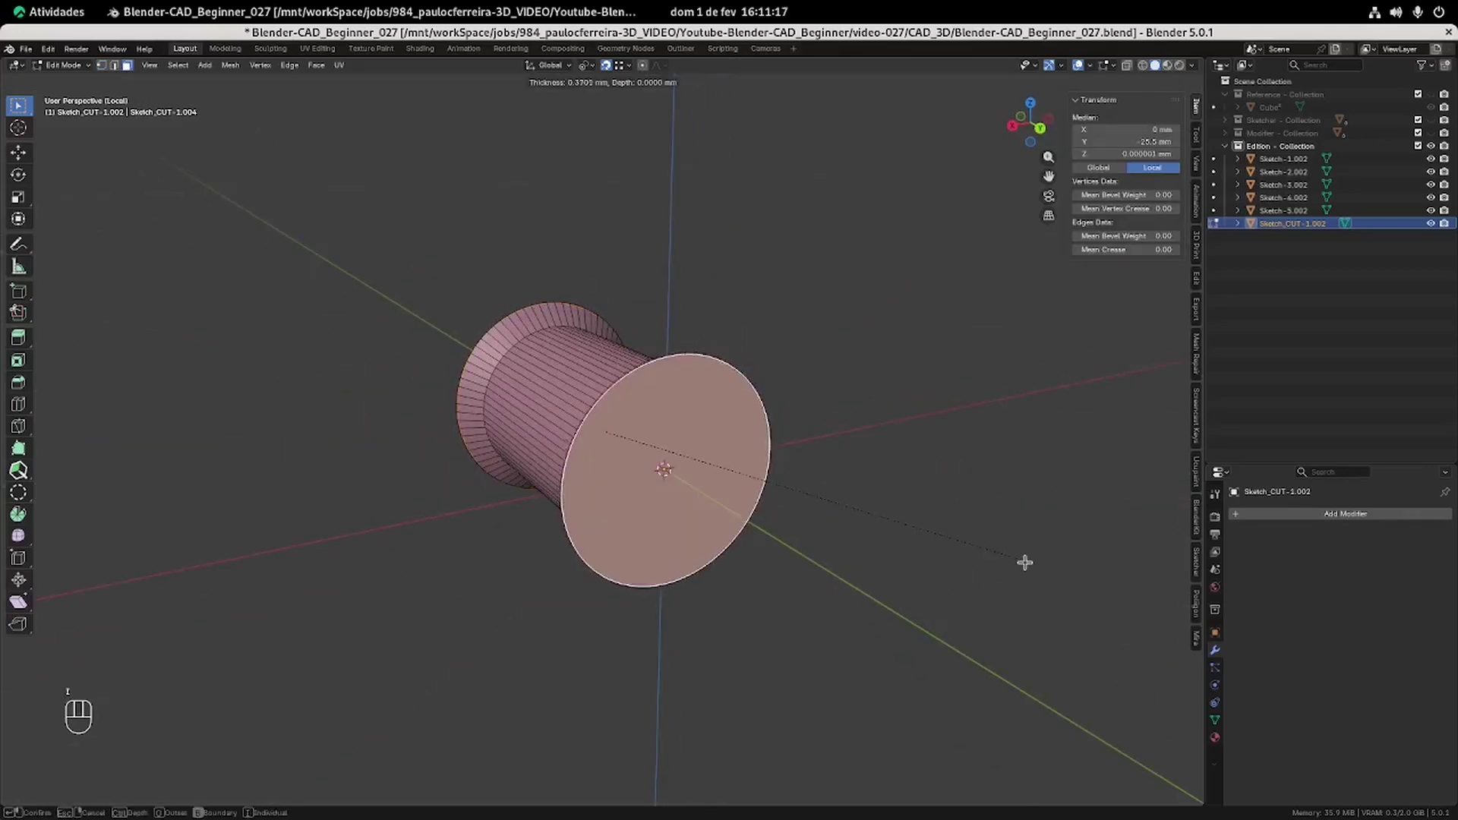
click(794, 471)
middle_drag(794, 471, 828, 422)
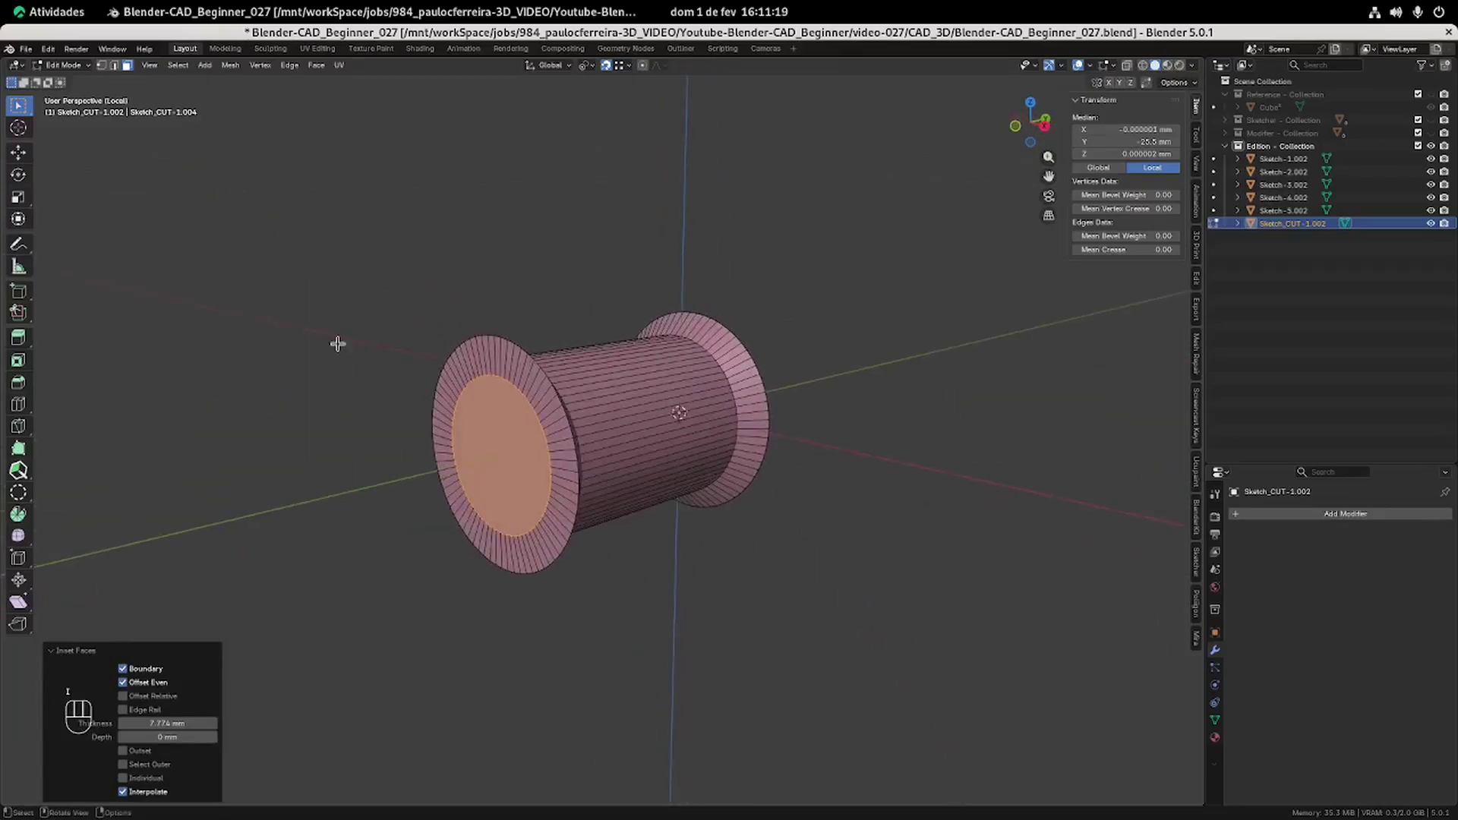
Merge the inset face at each end of the cutter at its center, and return to Object Mode outside local view.
click(335, 342)
click(491, 426)
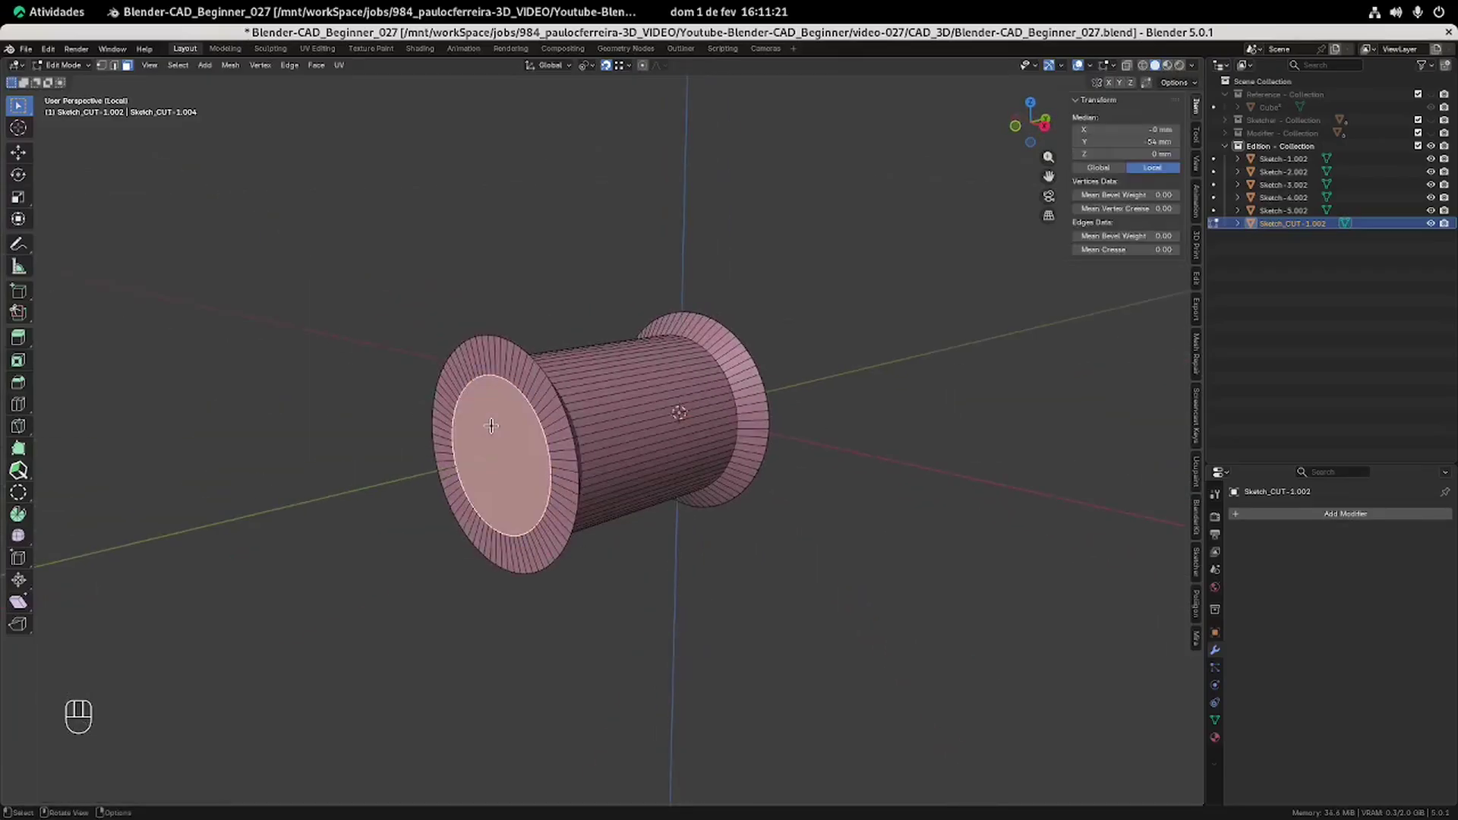
key(m)
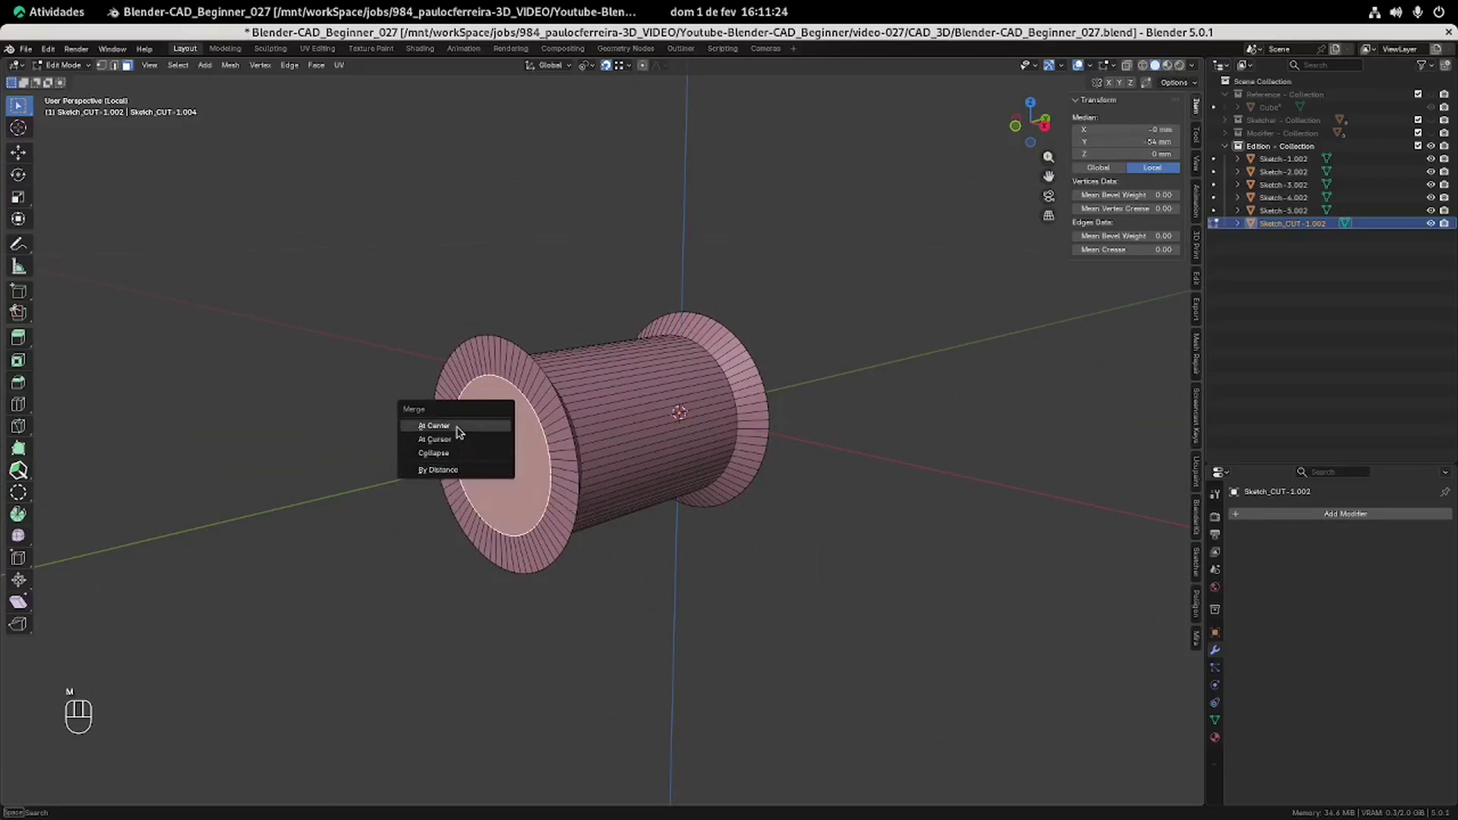
click(459, 427)
middle_drag(458, 432, 877, 339)
click(879, 330)
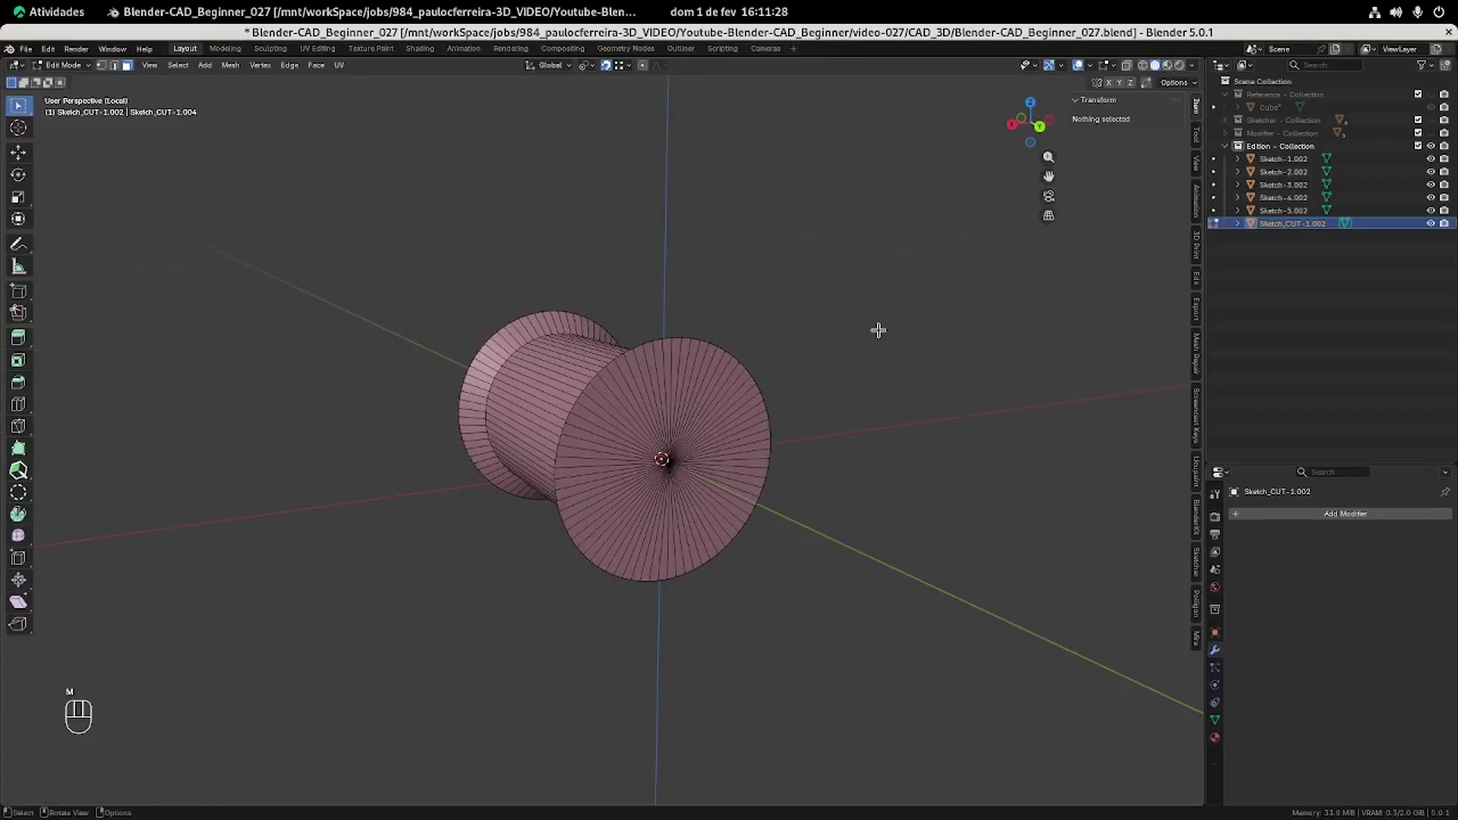
key(Tab)
key(KP_Divide)
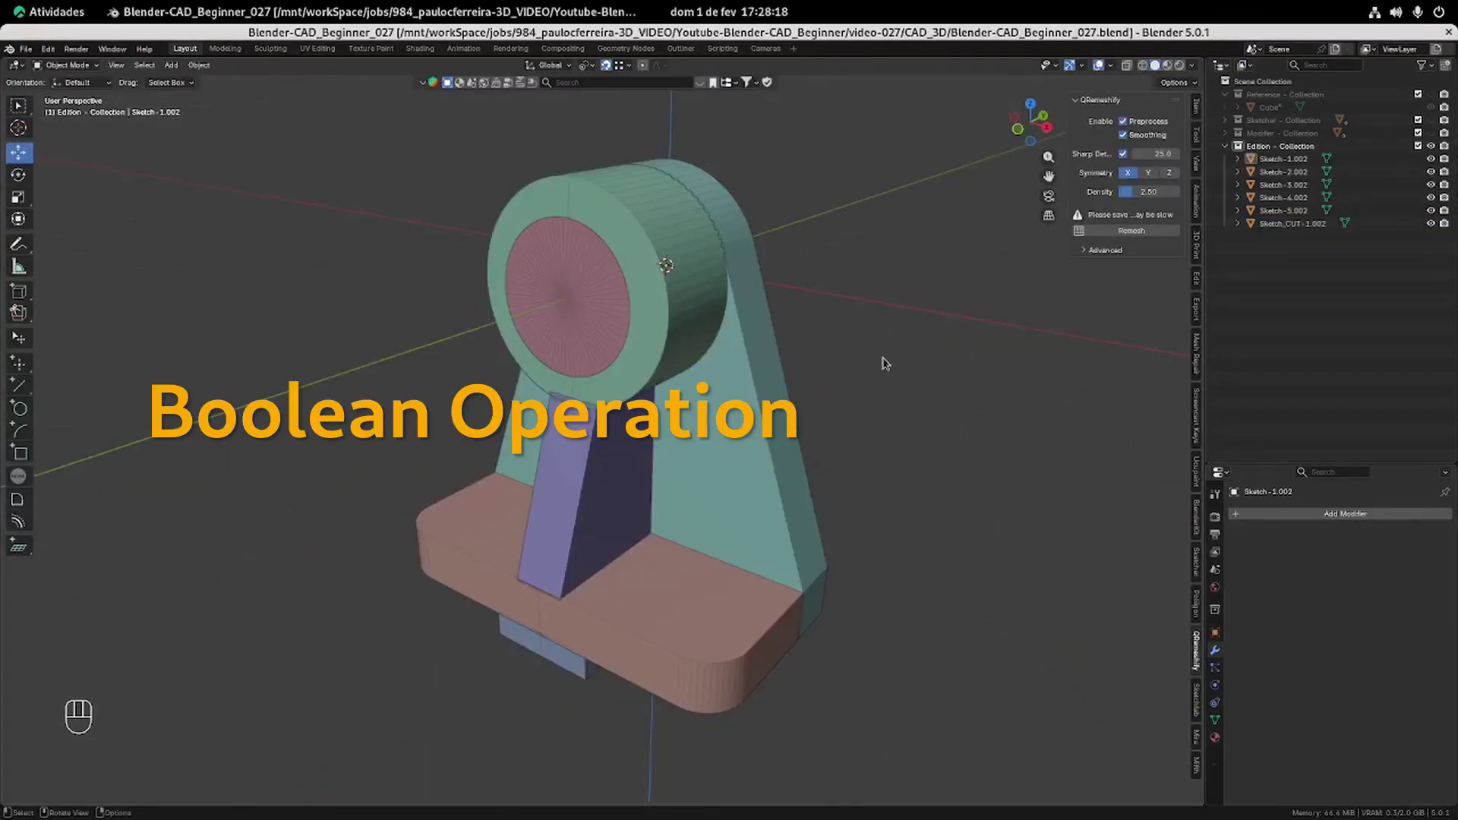
Hide all parts except the upright plate Sketch-1.002 and give it a Boolean modifier set to Union with Sketch-2.002.
click(734, 380)
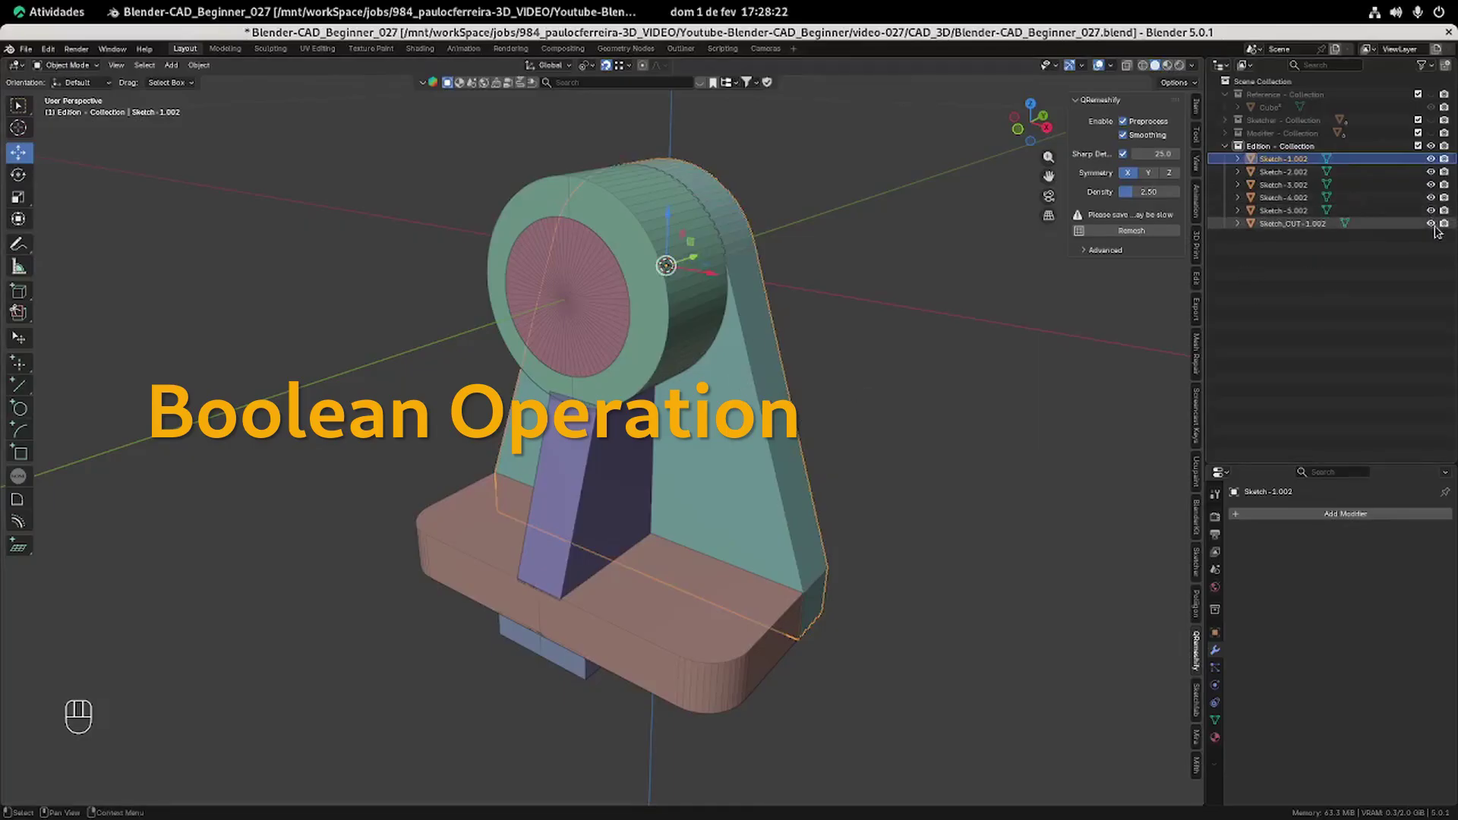
drag(1431, 223, 1431, 172)
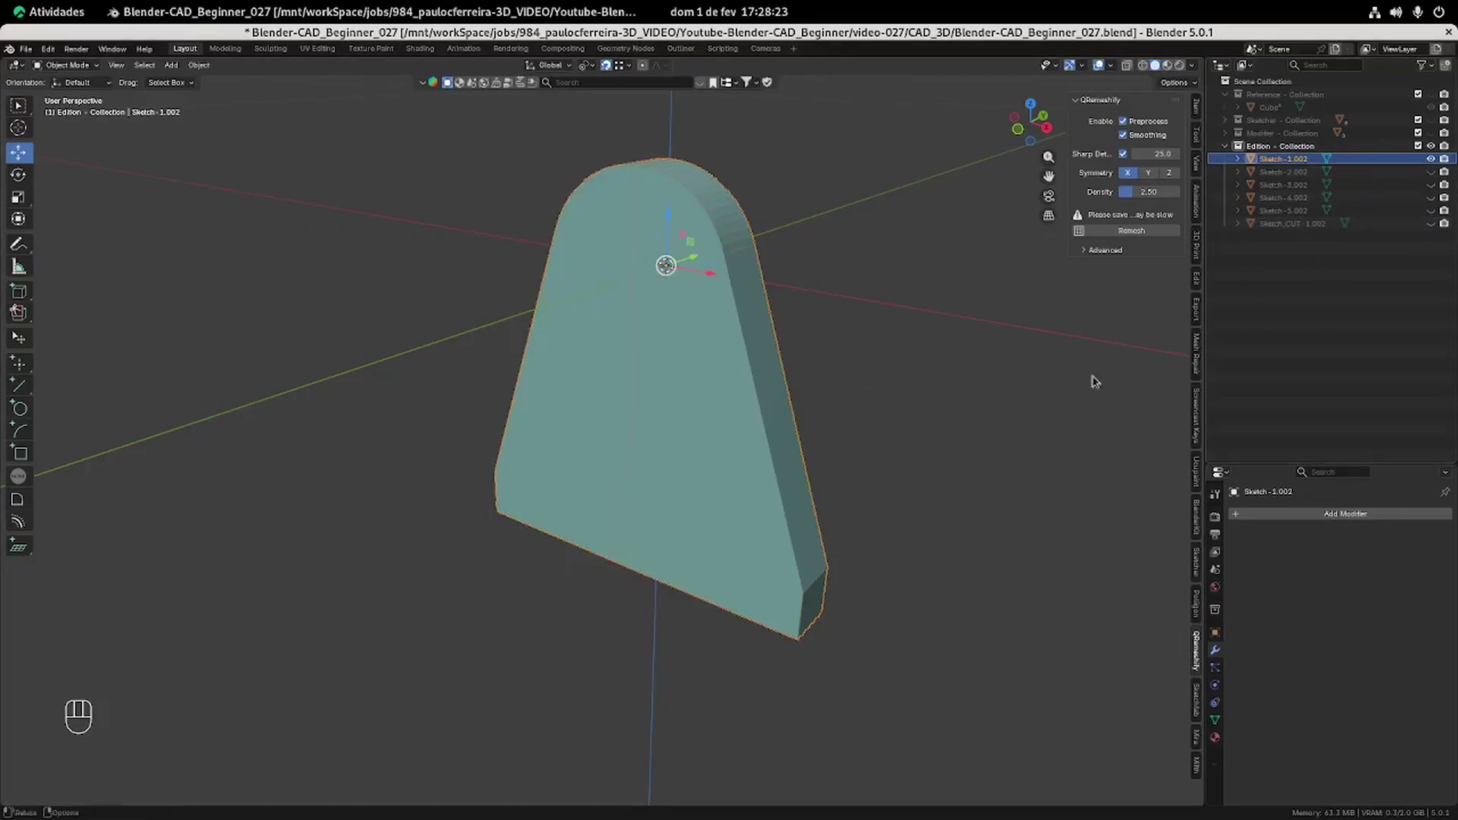
click(1314, 514)
mouse_move(1312, 516)
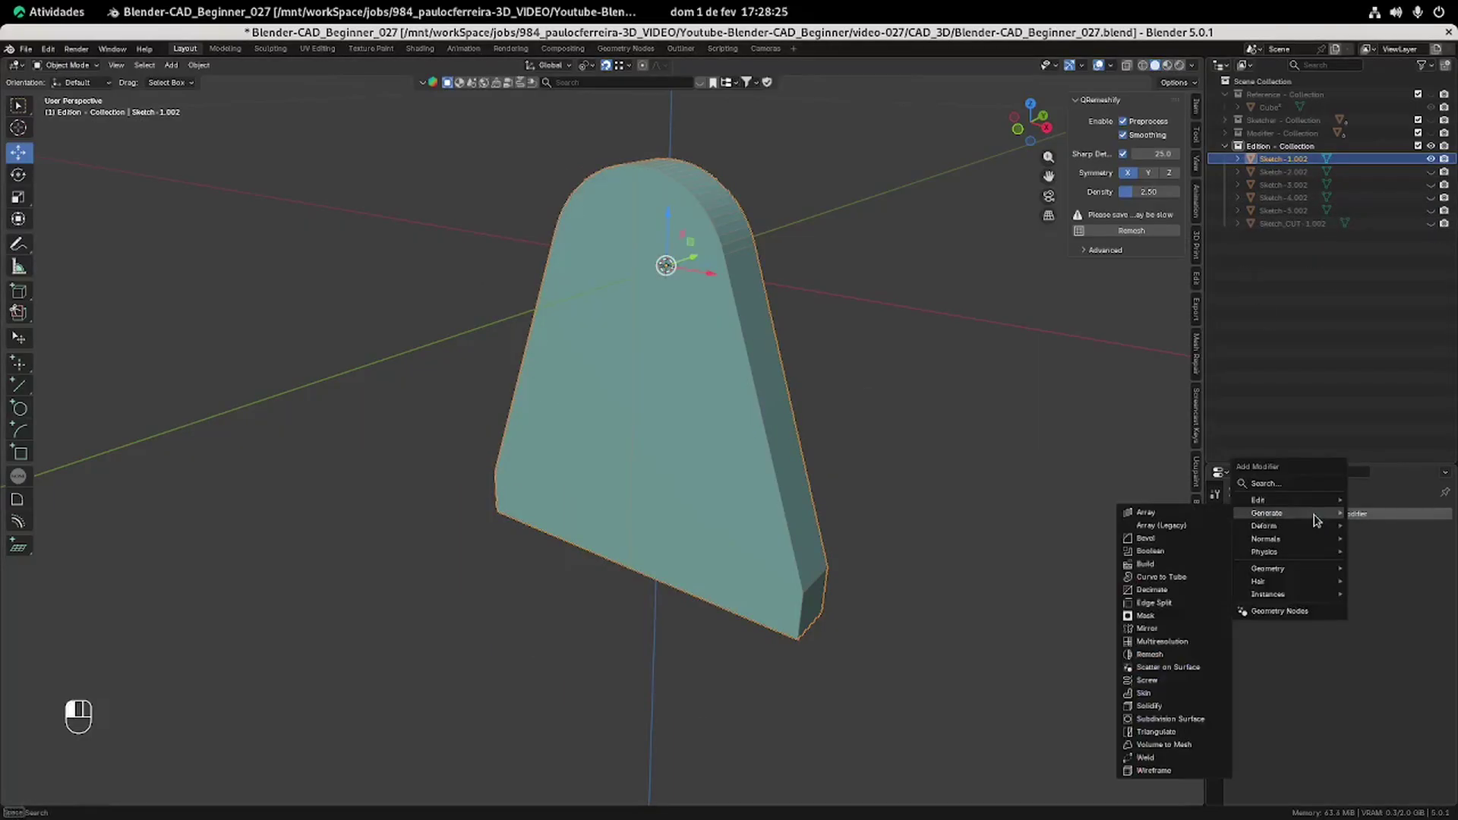
click(1195, 553)
click(1339, 552)
click(1426, 584)
click(1291, 173)
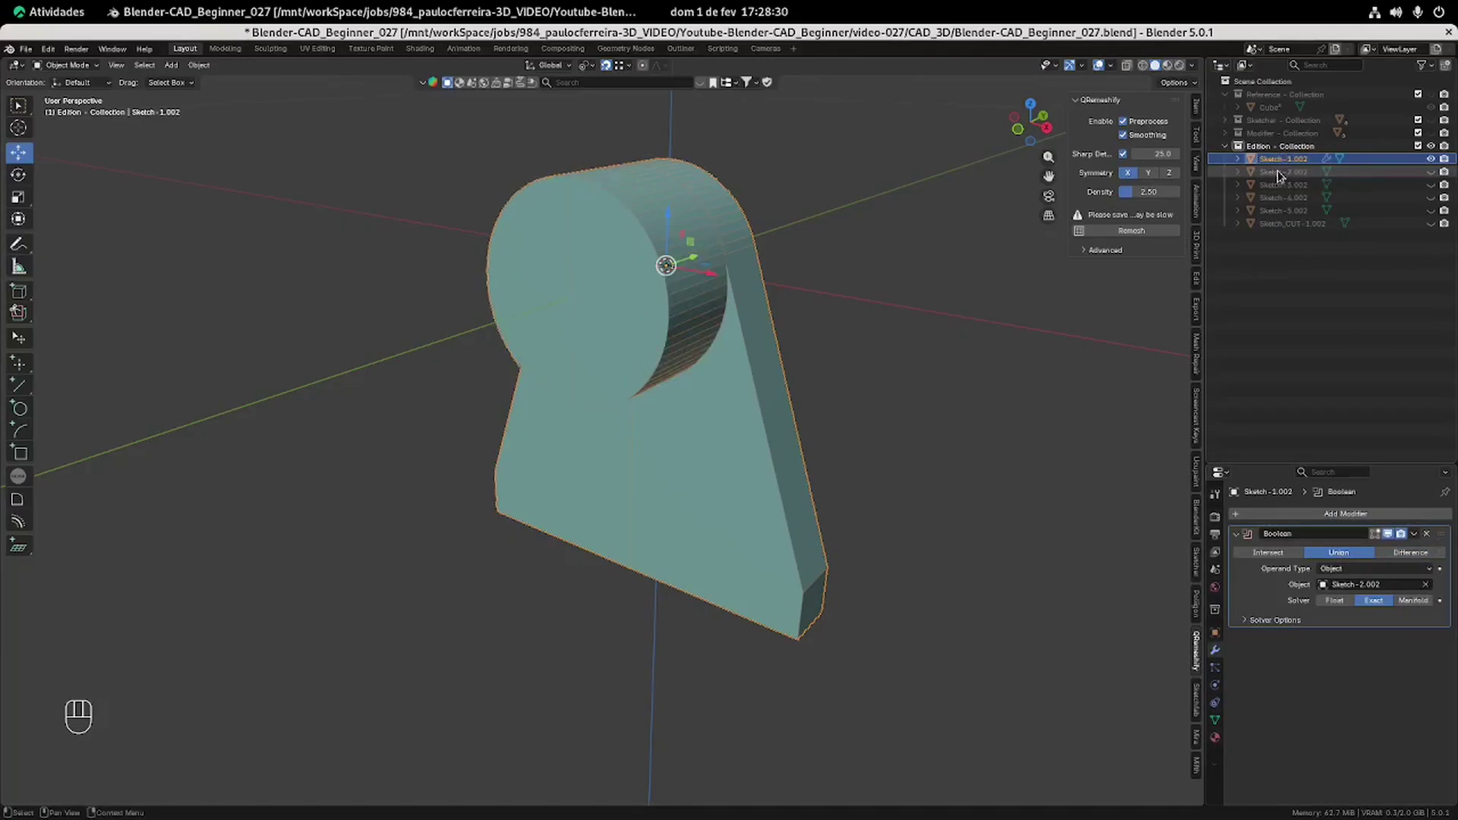
Add a second Boolean modifier to the plate, set to Union with the base Sketch-3.002.
click(1237, 533)
click(1250, 515)
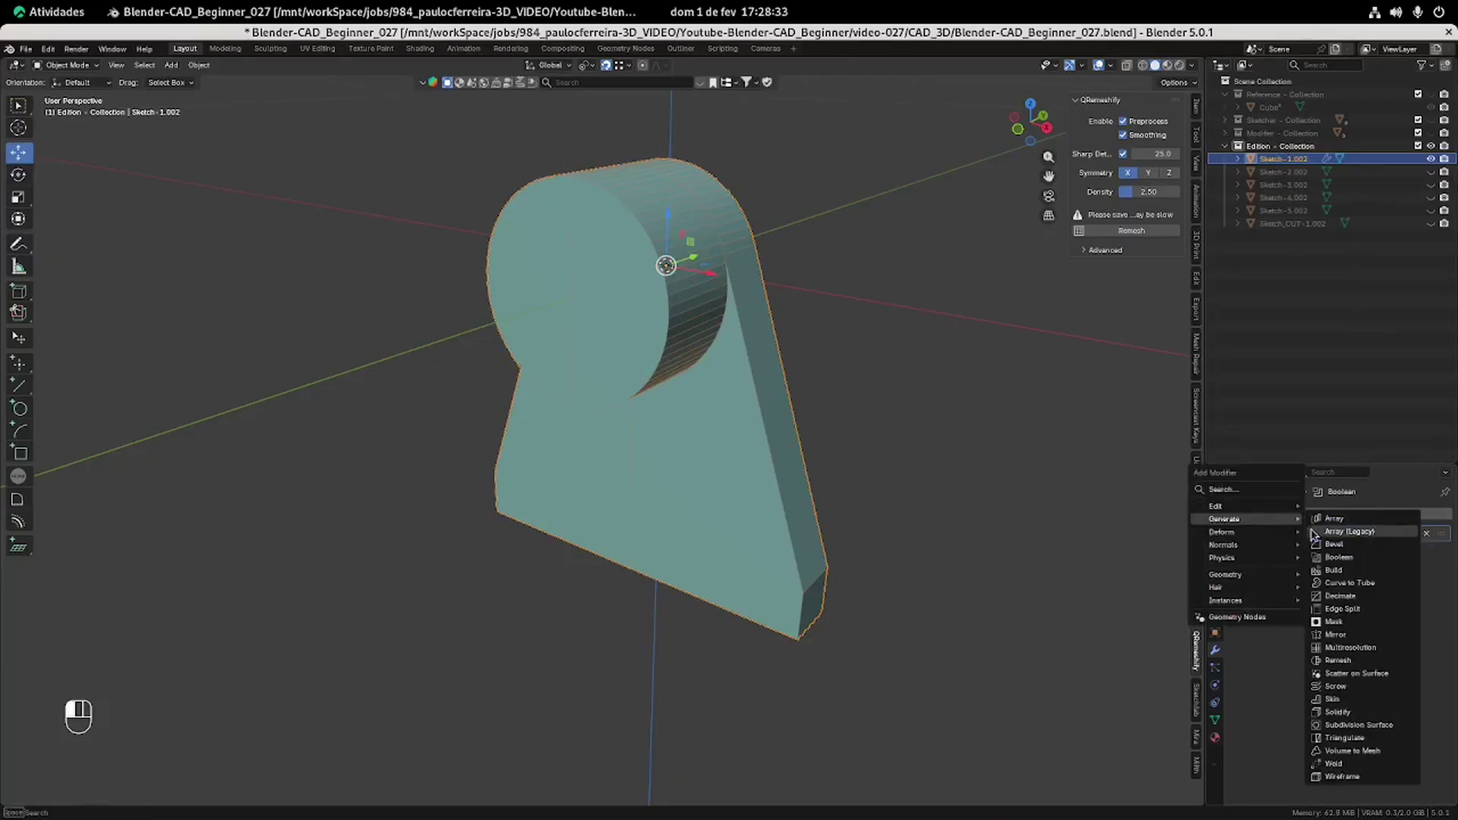
click(1339, 557)
click(1427, 601)
click(1283, 185)
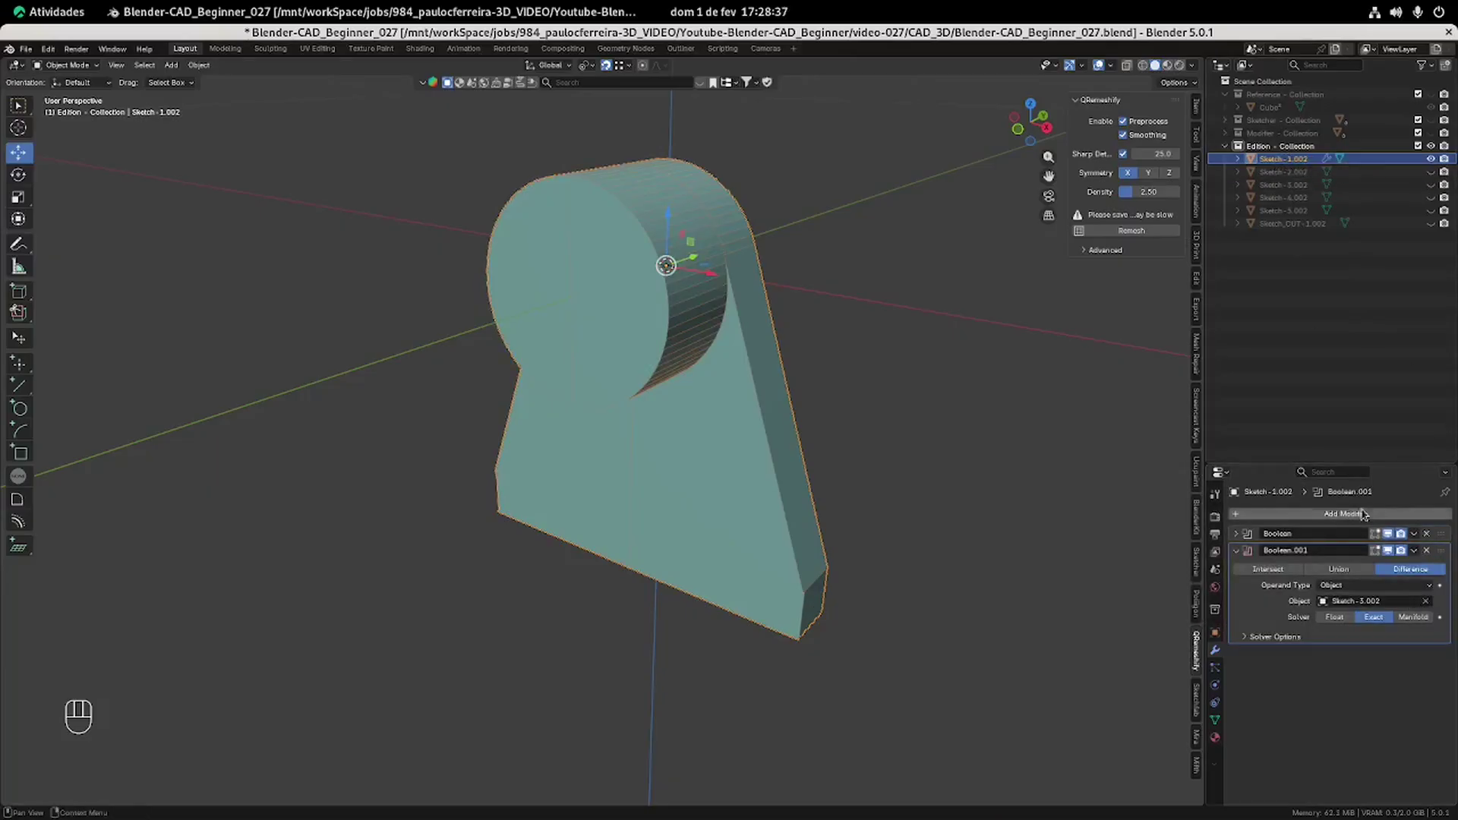
click(1426, 601)
click(1426, 601)
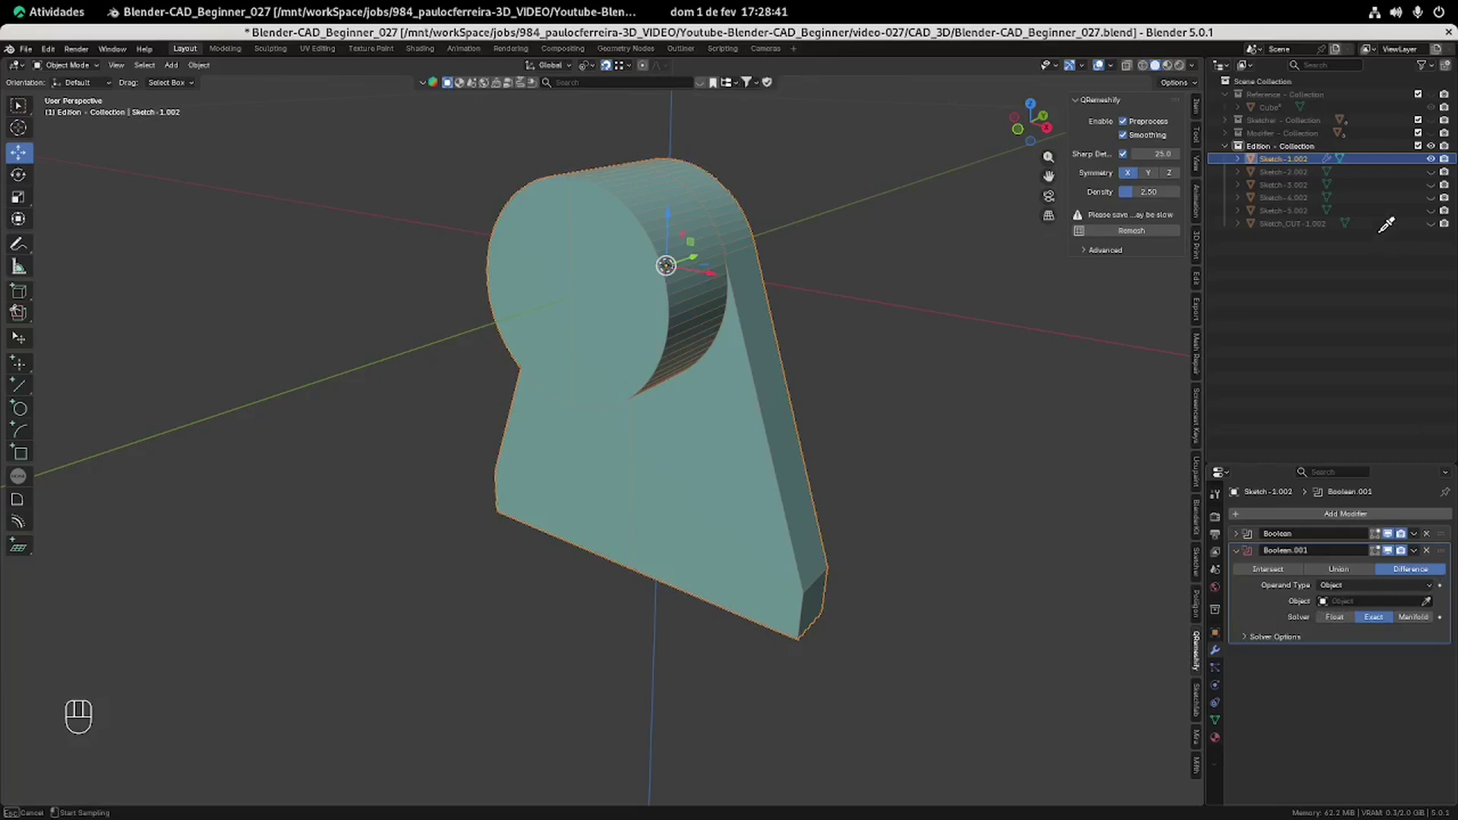
click(1291, 184)
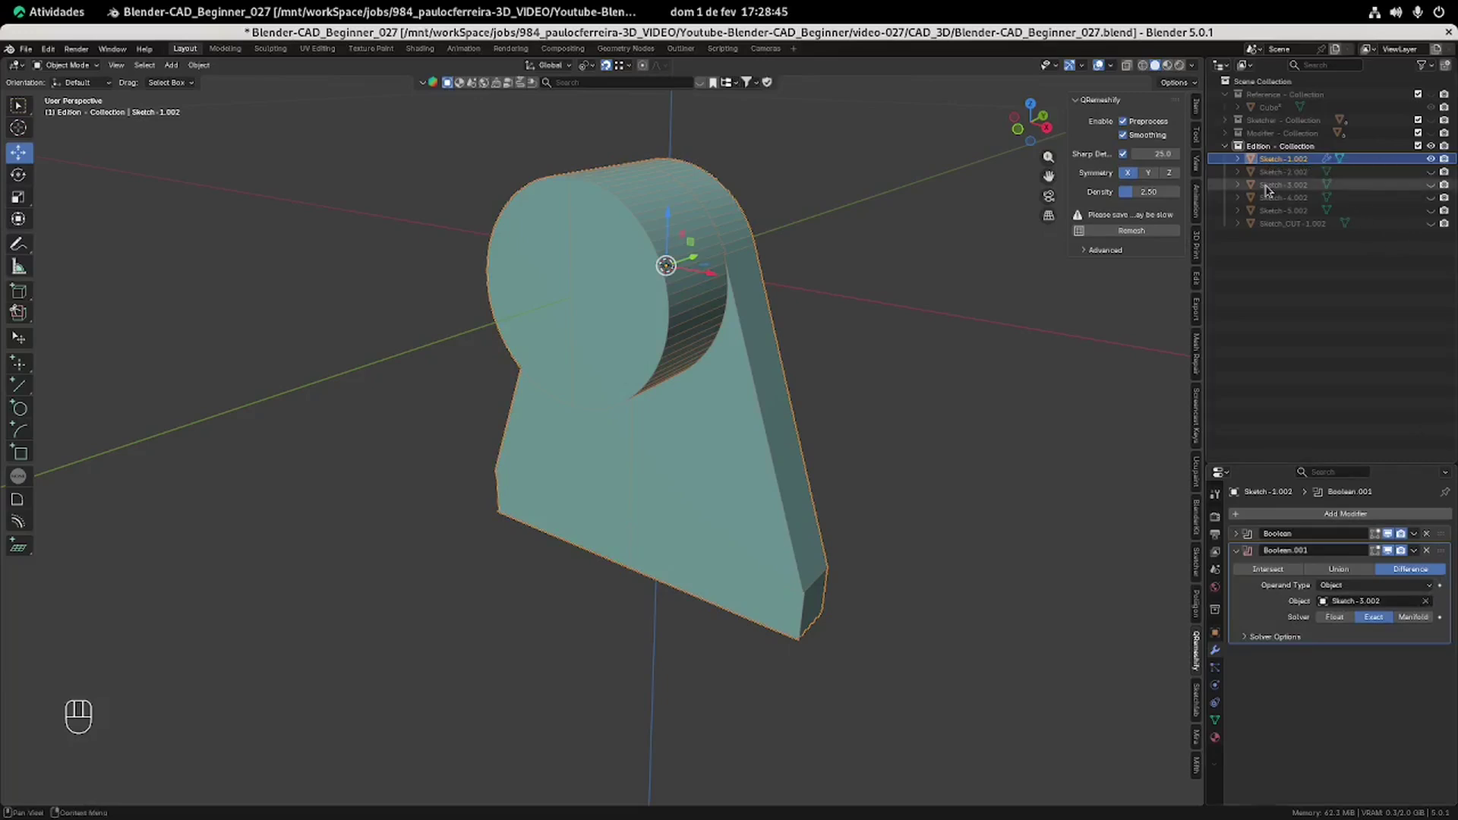
click(1339, 569)
middle_drag(980, 486, 912, 494)
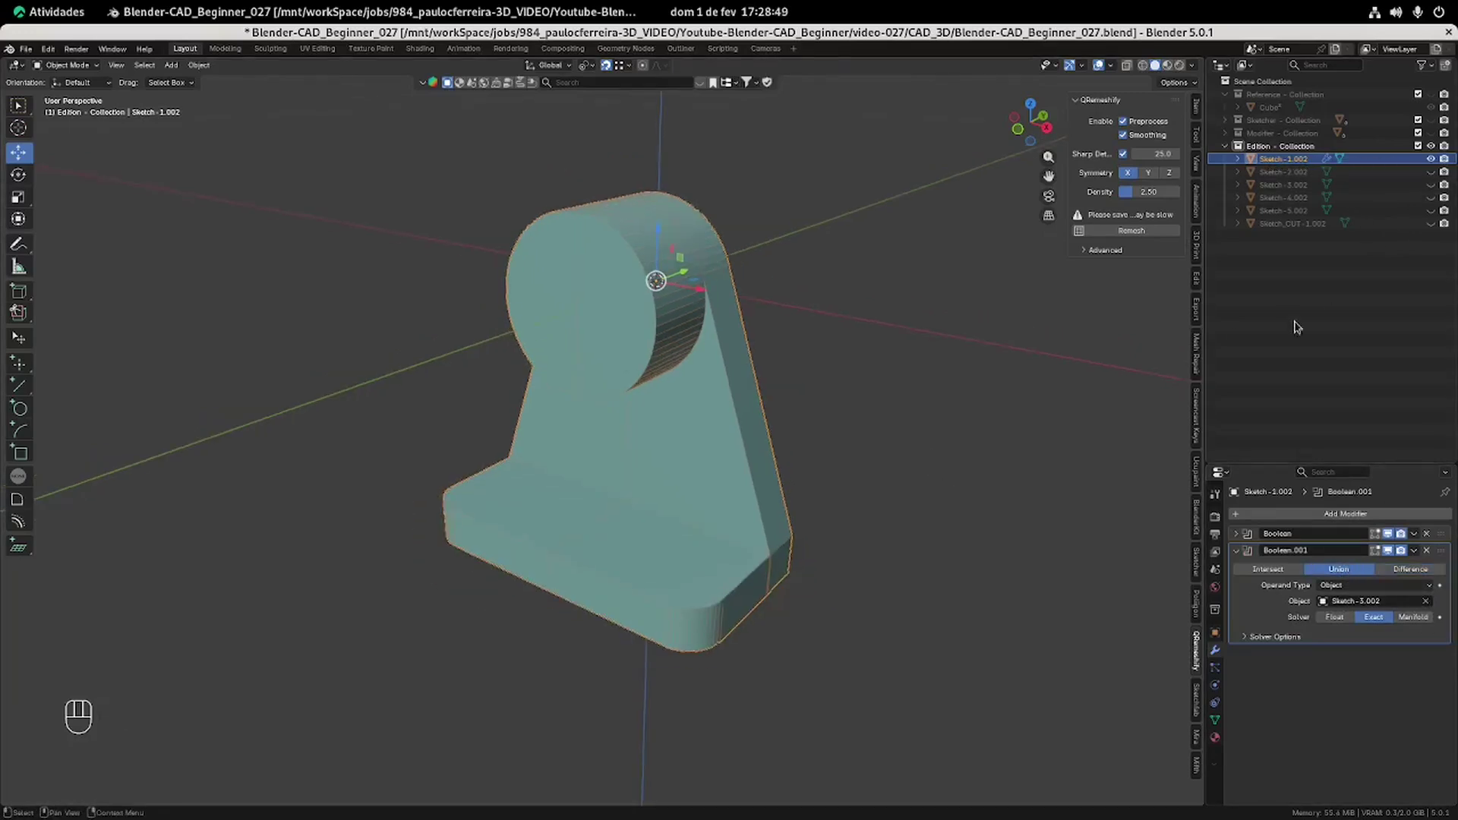
Add a third Boolean modifier to the plate, set to Union with Sketch-4.002.
click(1236, 551)
click(1345, 514)
mouse_move(1276, 527)
click(1360, 556)
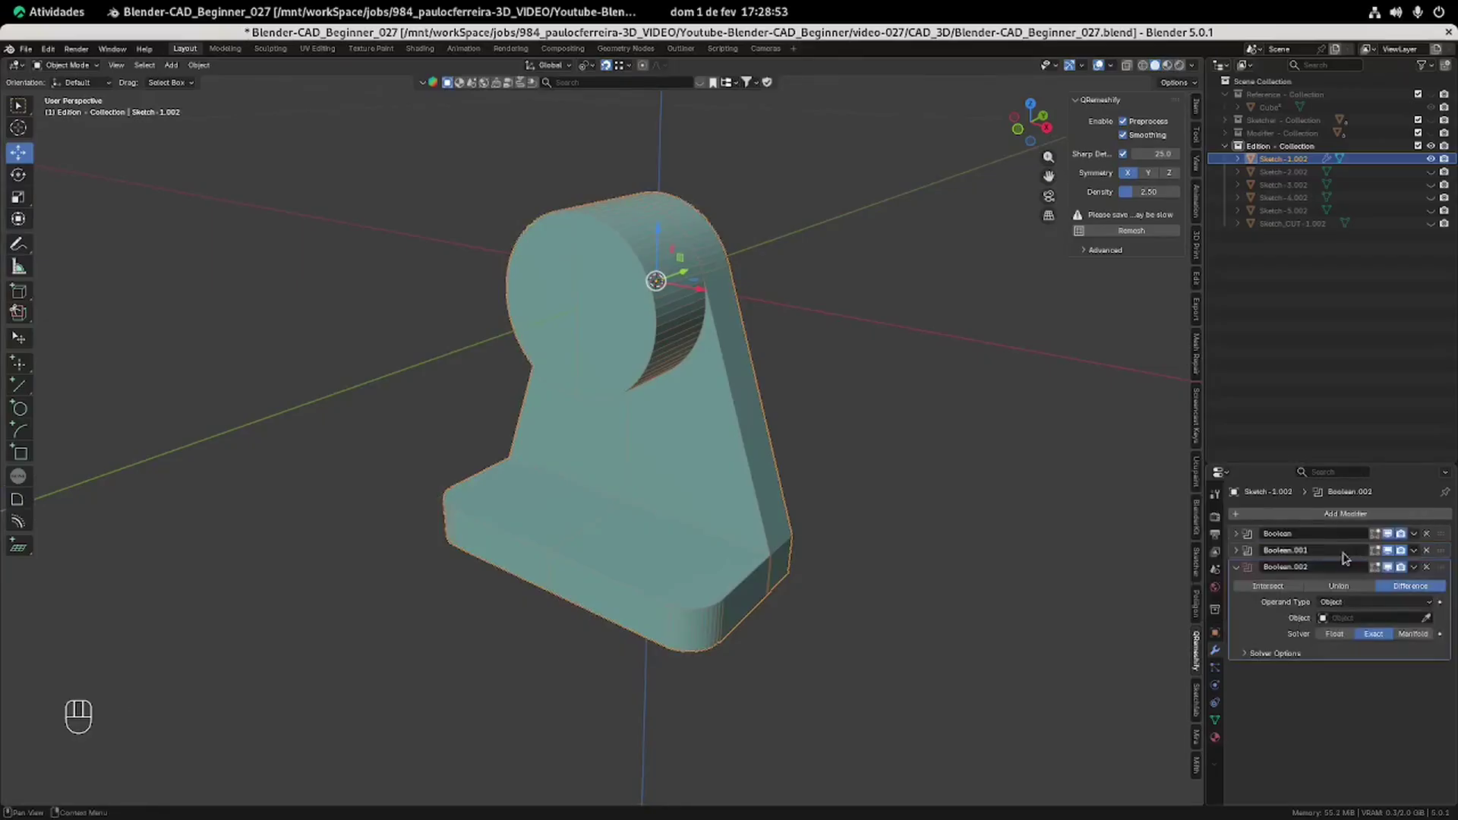
click(1339, 586)
click(1264, 200)
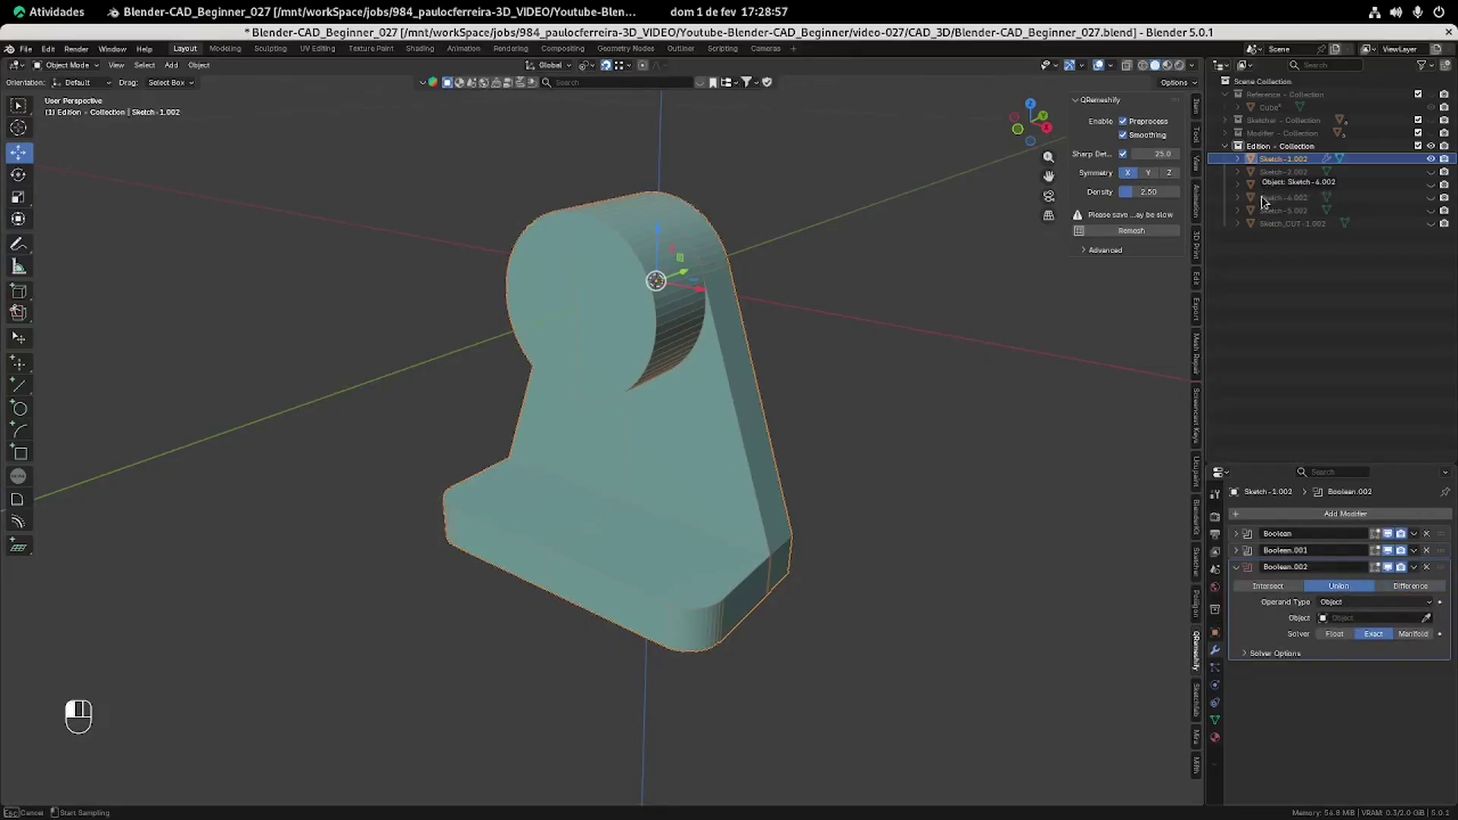
Add a fourth Boolean modifier to the plate, set to Union with the rib Sketch-5.002.
click(1238, 569)
click(1296, 514)
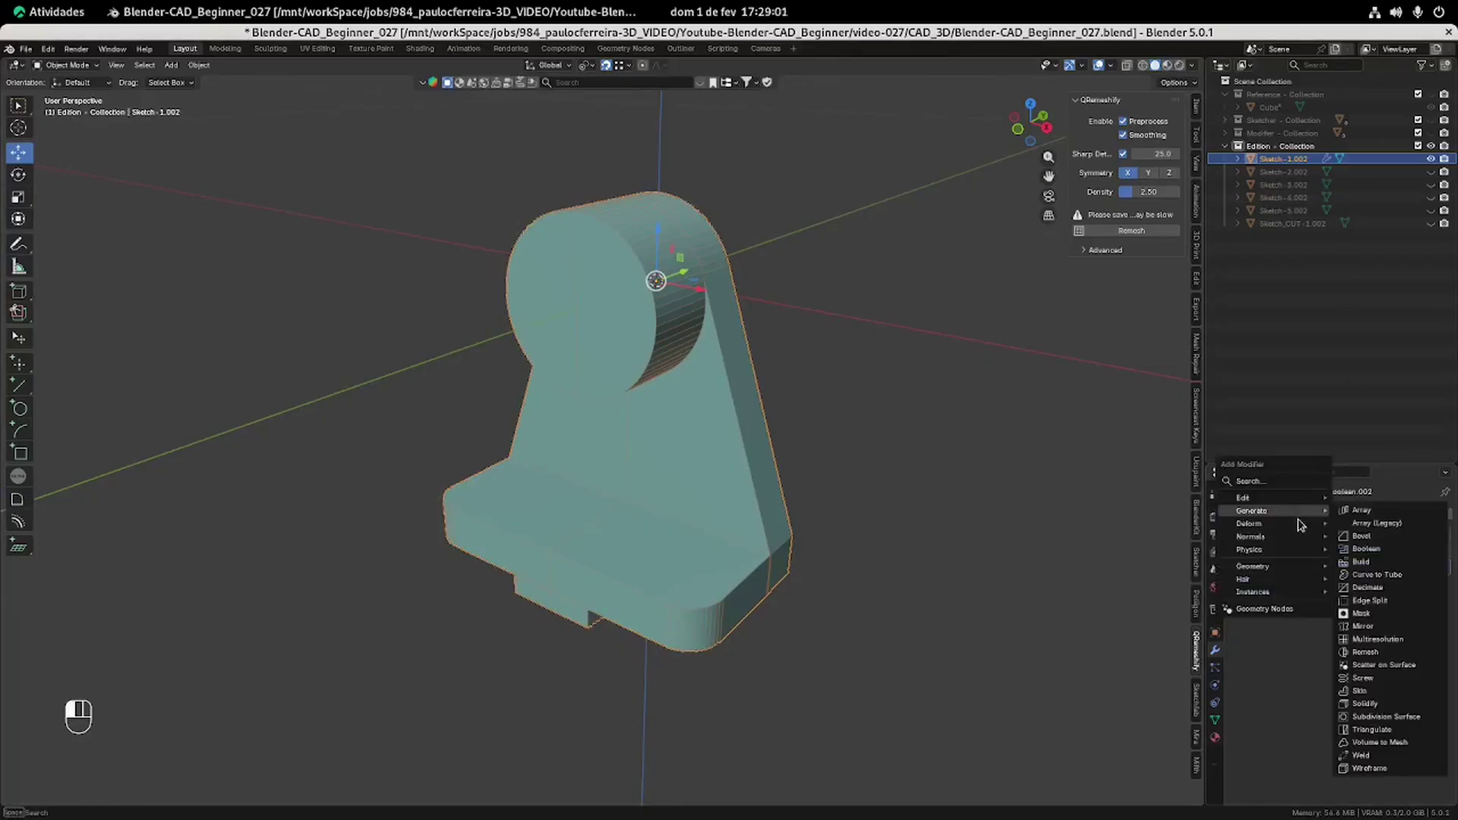
mouse_move(1277, 512)
click(1376, 549)
click(1350, 604)
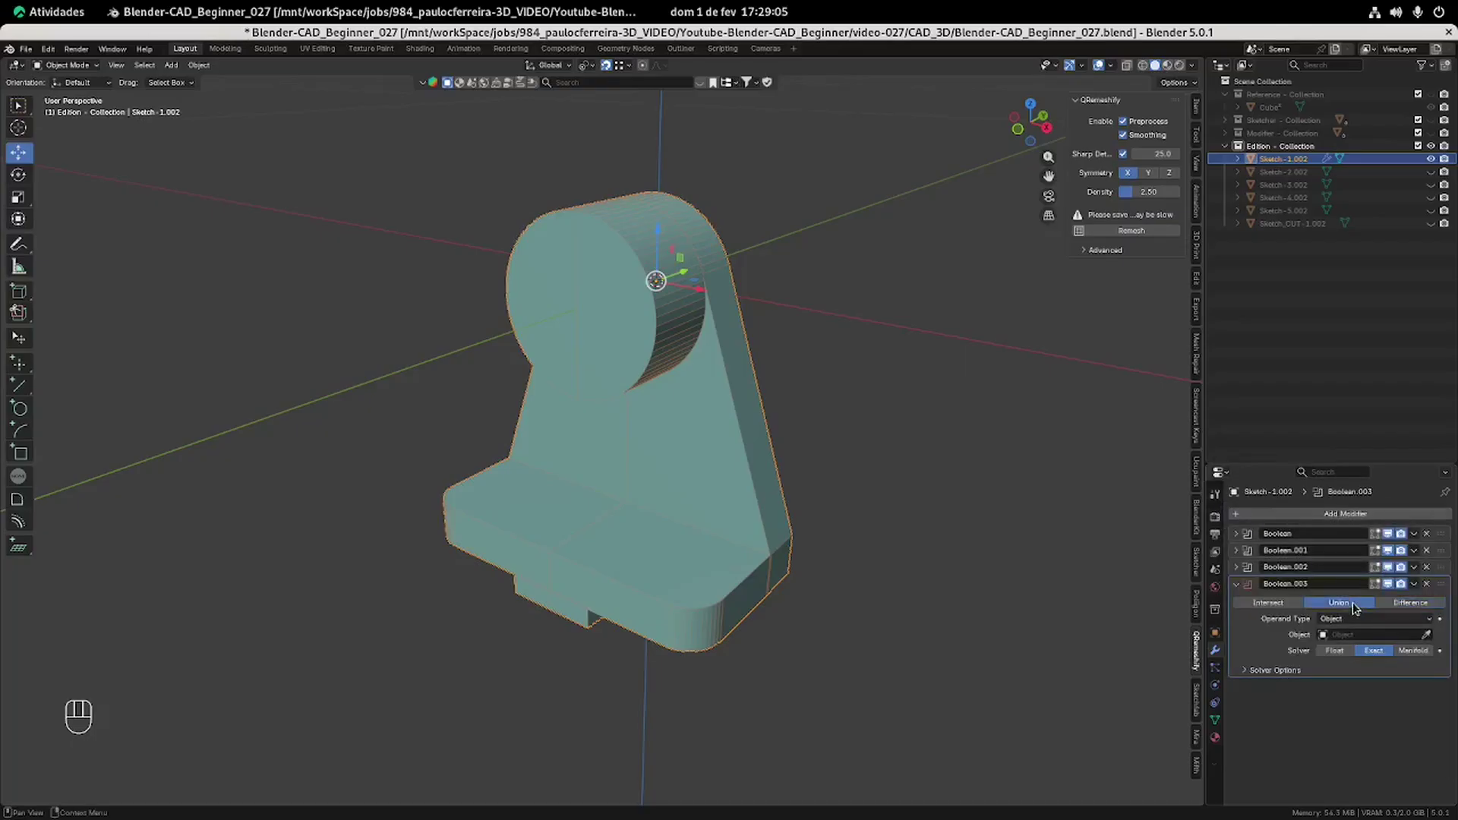
click(1349, 211)
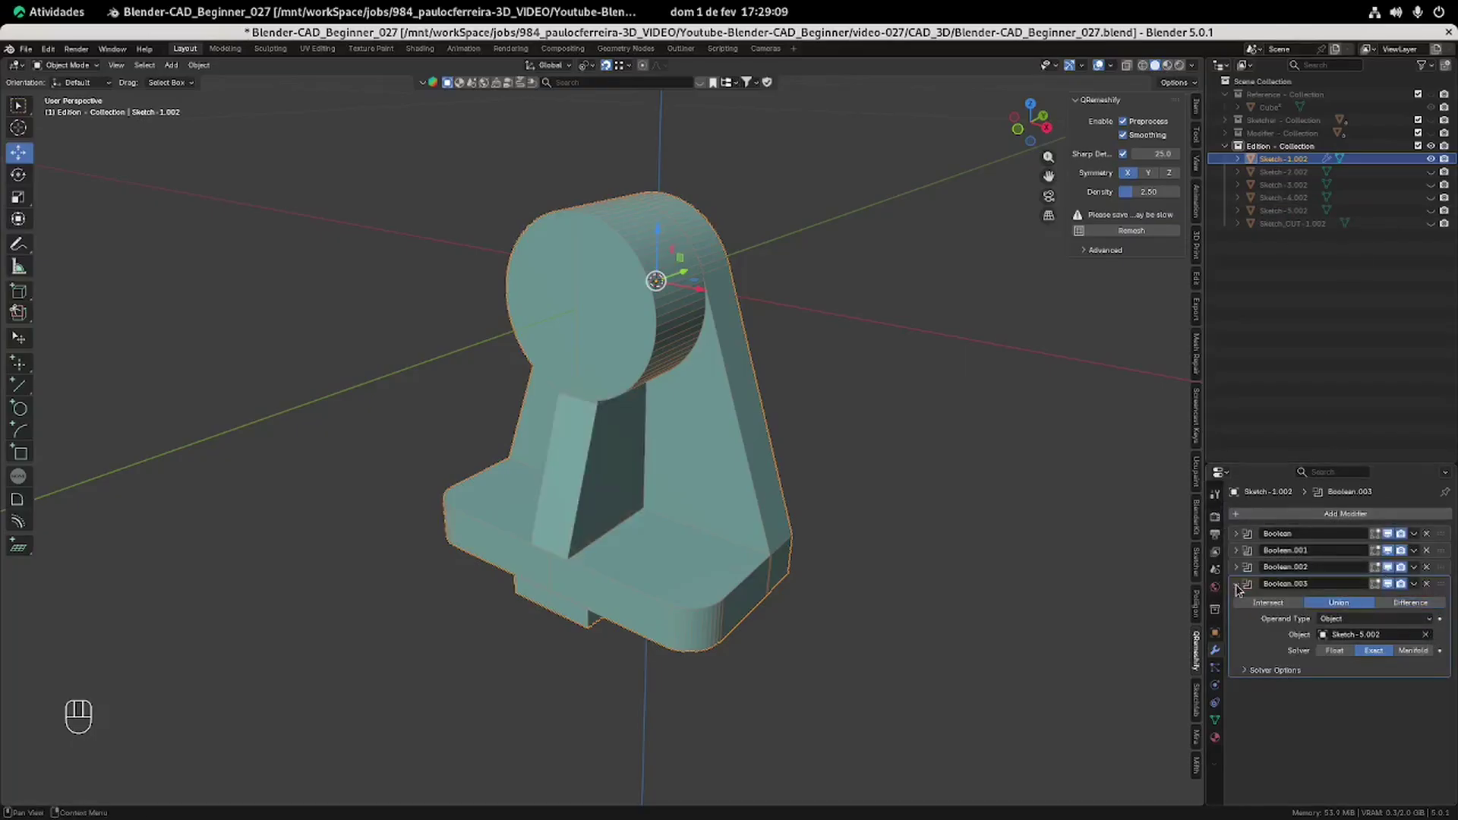
Add a fifth Boolean modifier to the plate, set to Difference with Sketch_CUT-1.002, to cut the bore.
click(1237, 584)
click(1345, 514)
mouse_move(1276, 512)
click(1376, 549)
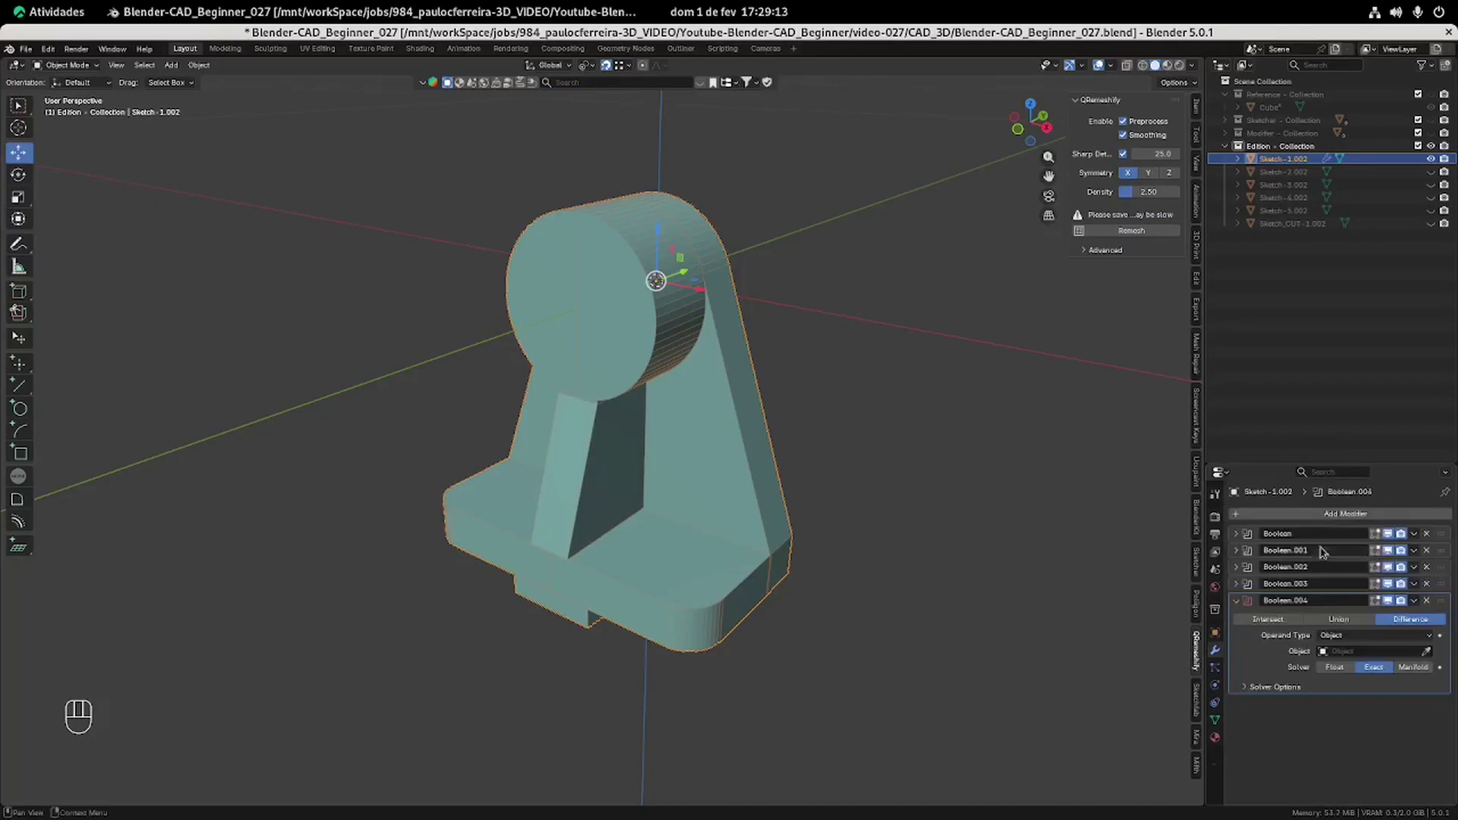
click(1427, 652)
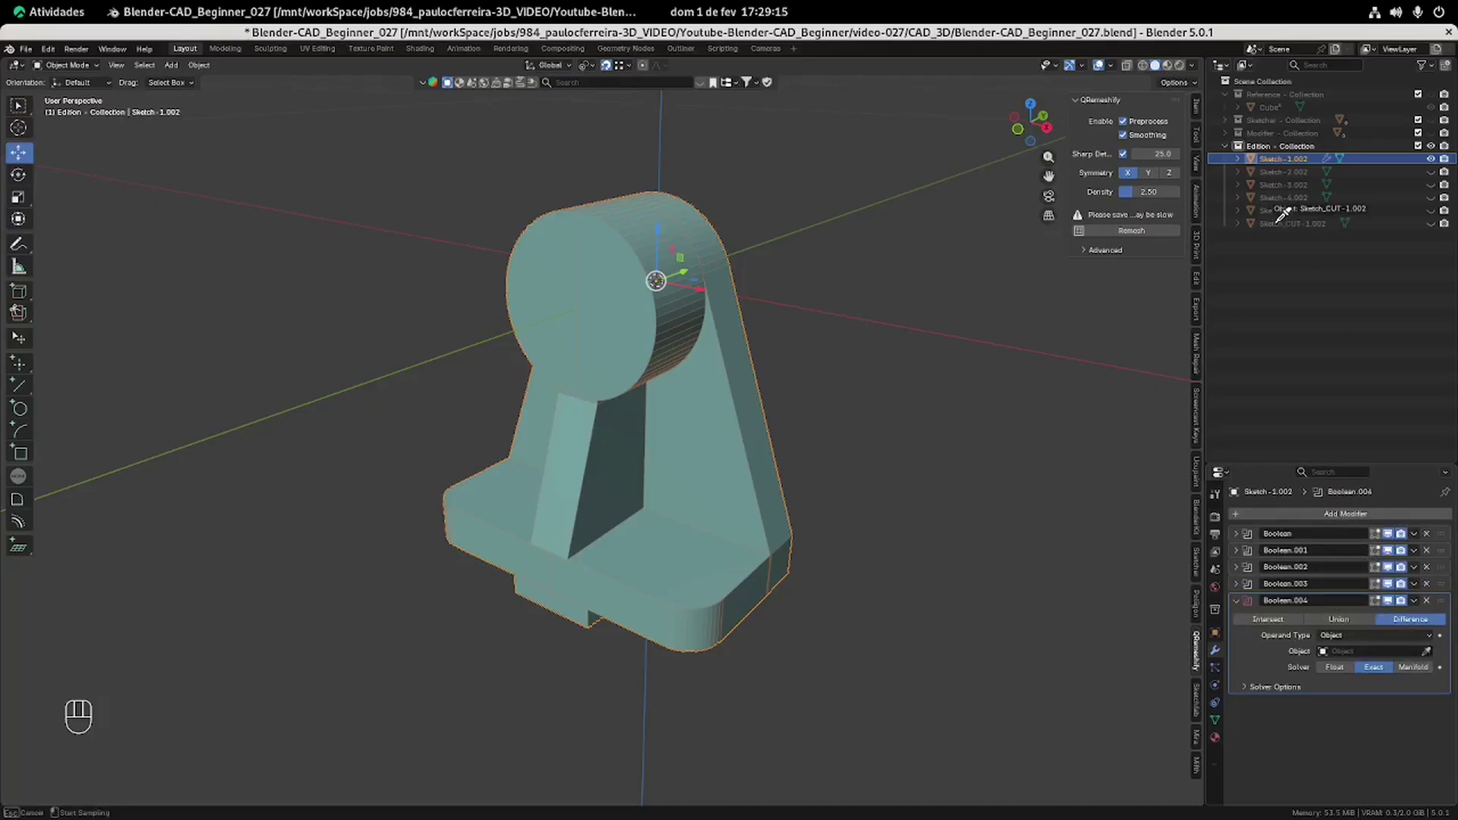
click(1281, 222)
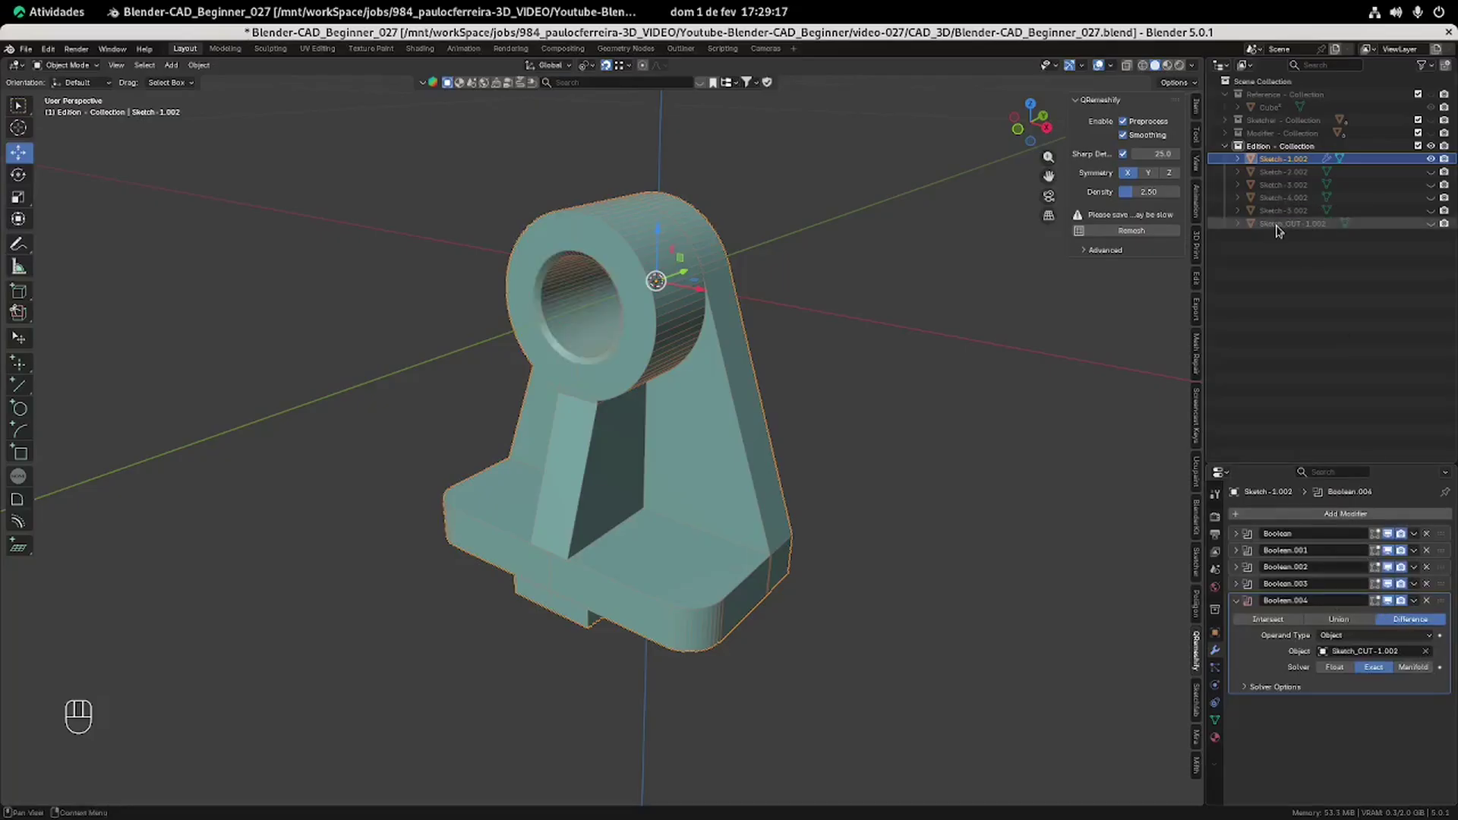
click(1236, 601)
middle_drag(830, 413, 828, 382)
scroll(832, 414, up, 1)
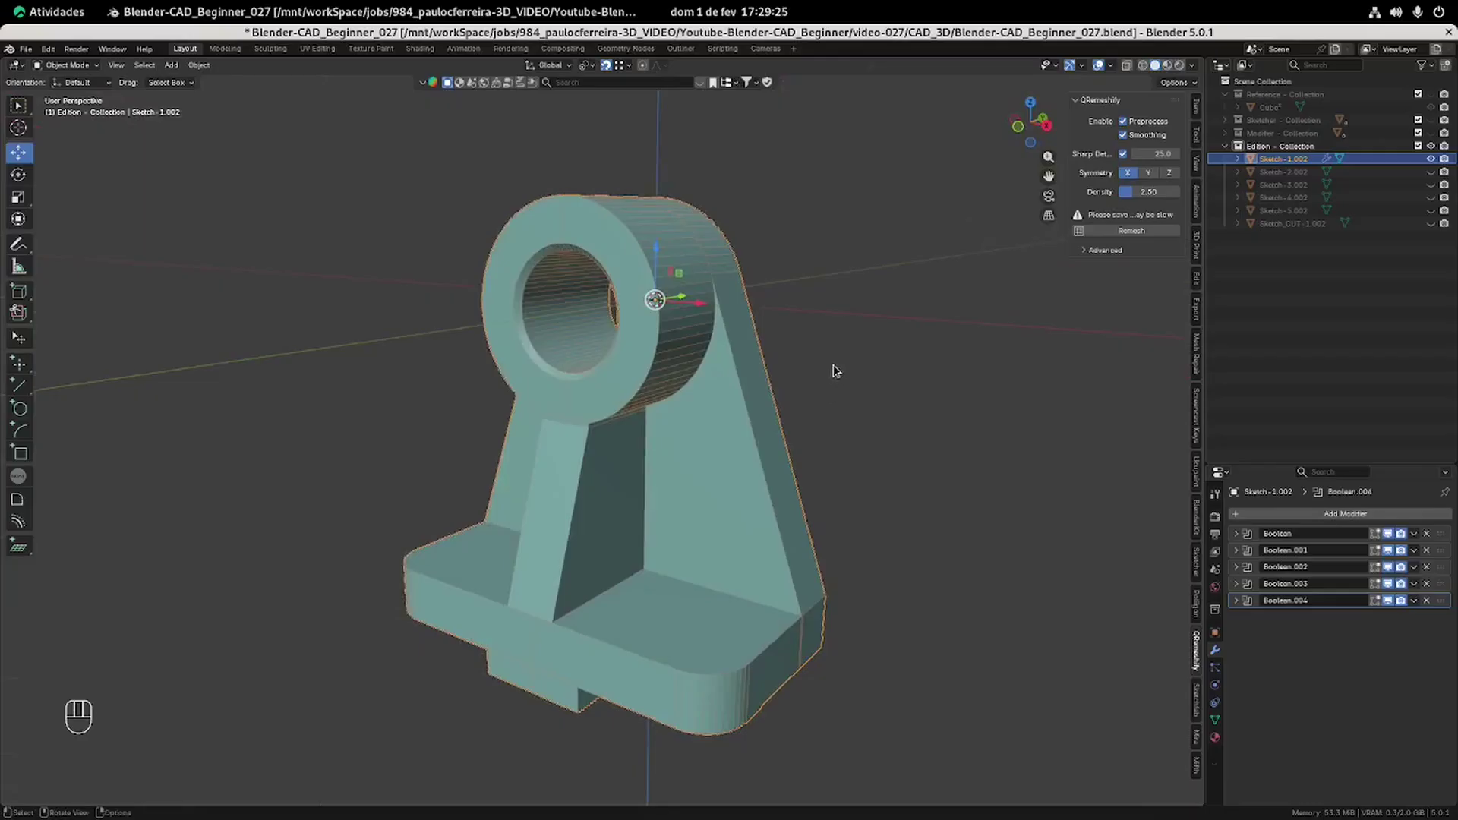
middle_drag(813, 238, 823, 249)
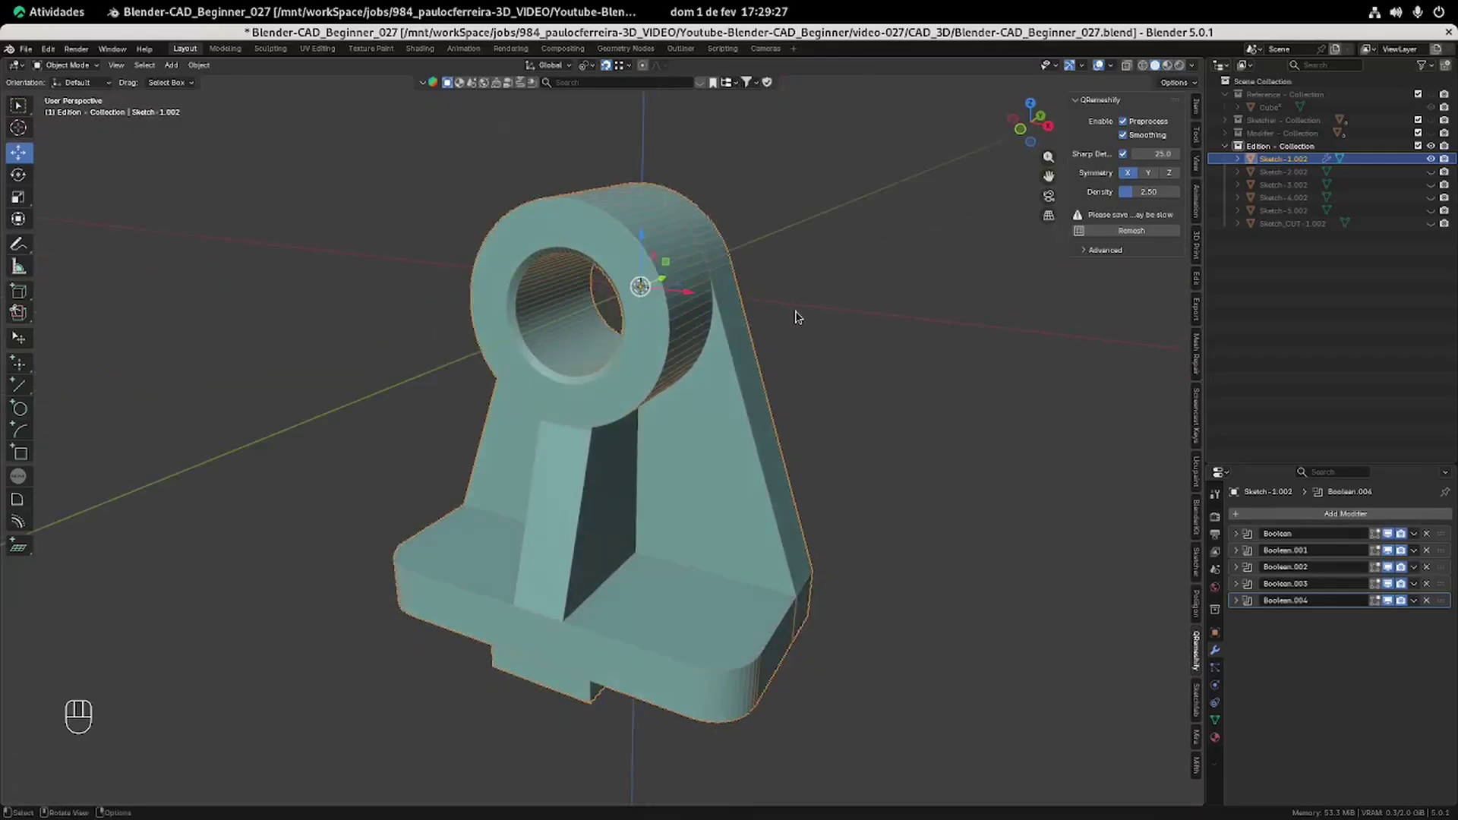
Duplicate the bracket Sketch-1.002 in place and hide the original object.
scroll(796, 312, down, 1)
shift+middle_drag(796, 312, 754, 318)
scroll(733, 369, up, 1)
mouse_move(767, 375)
shift+middle_down()
mouse_move(760, 347)
mouse_move(742, 367)
mouse_move(754, 334)
mouse_move(738, 357)
mouse_move(717, 356)
mouse_move(742, 392)
shift+middle_up()
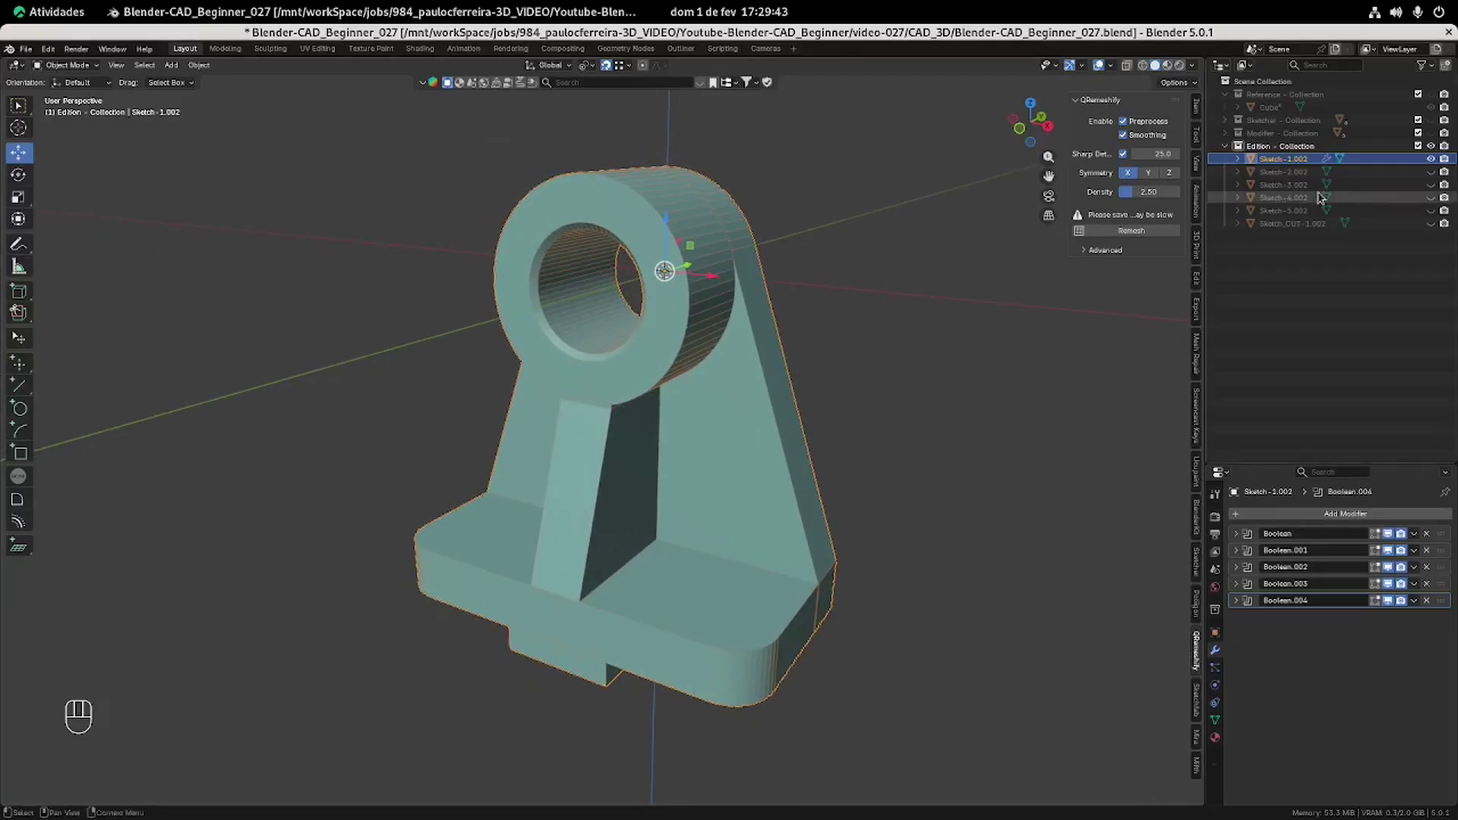
key(shift+d)
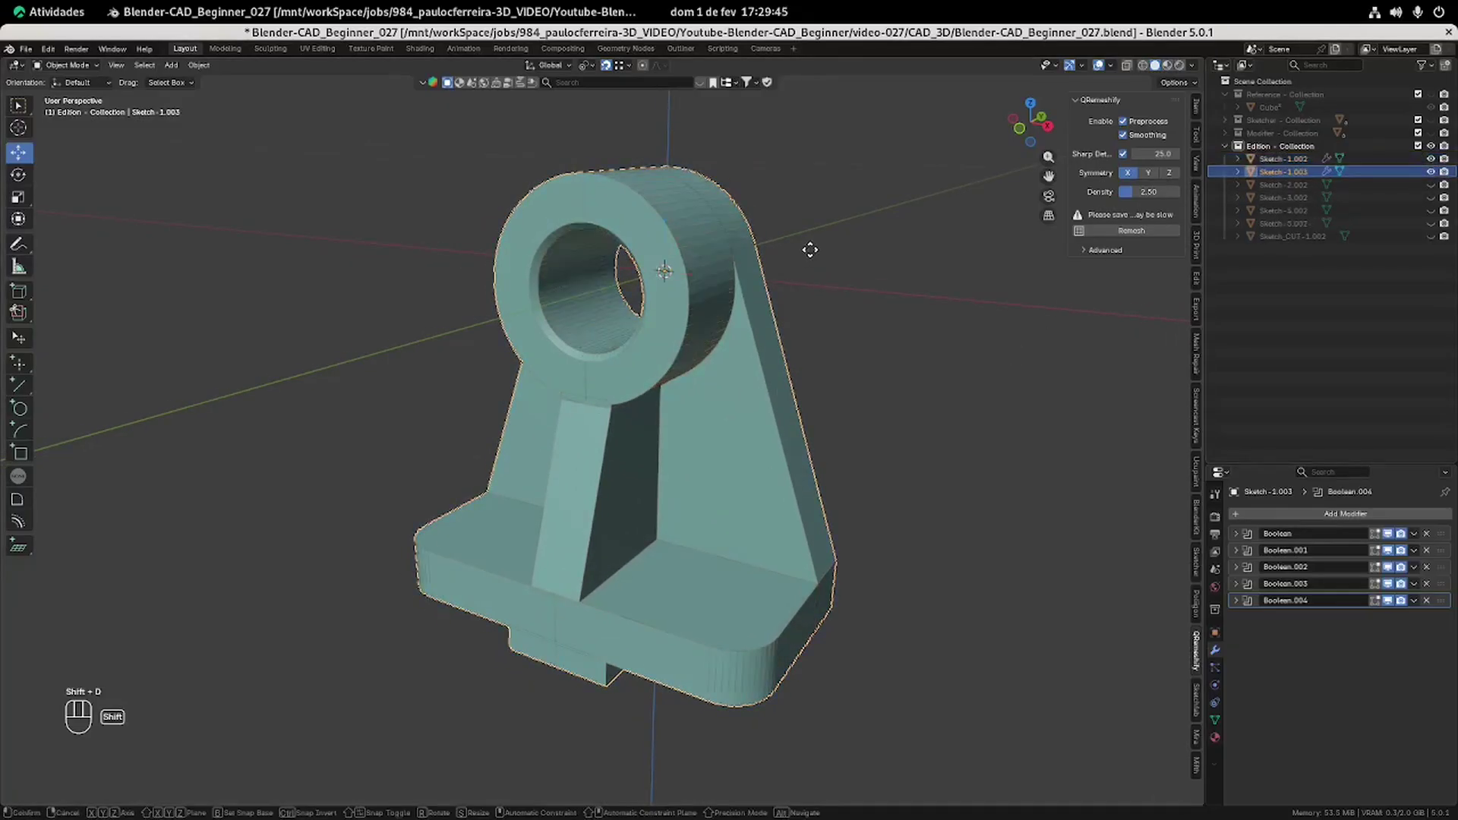
key(Escape)
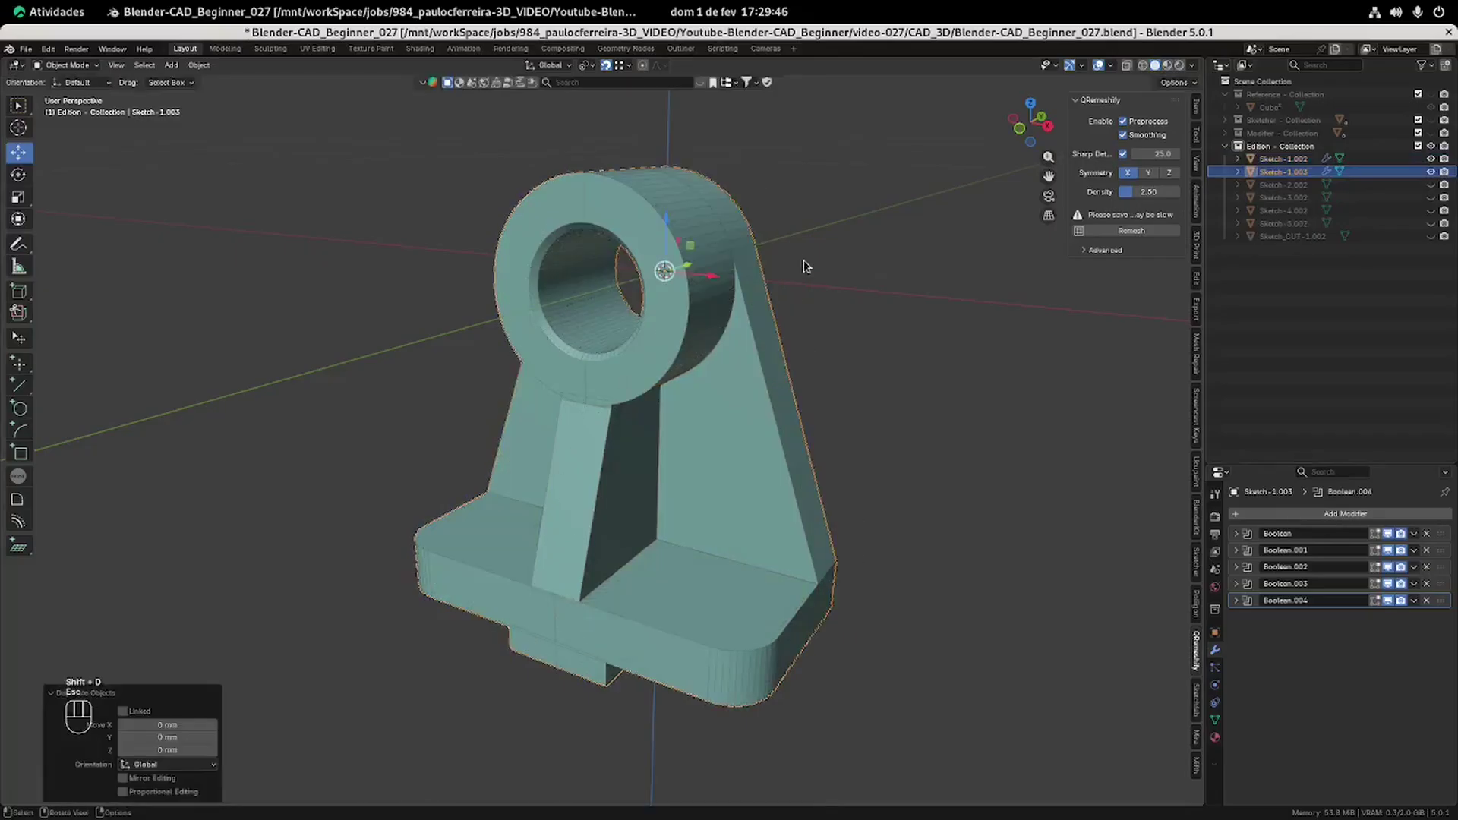
click(1432, 160)
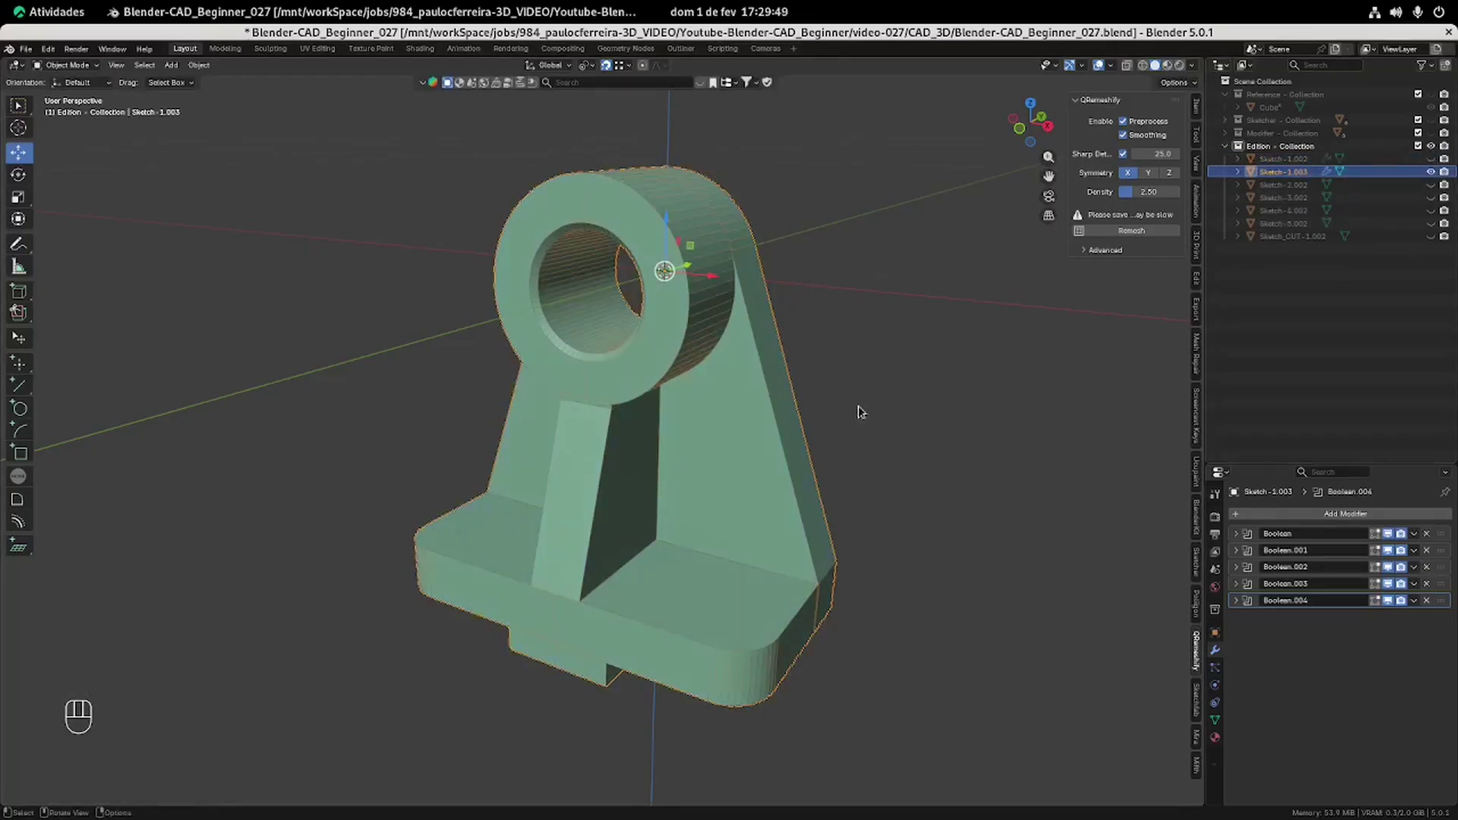
Convert the duplicated bracket to a mesh so its Boolean modifiers are applied.
click(199, 65)
mouse_move(289, 448)
click(355, 448)
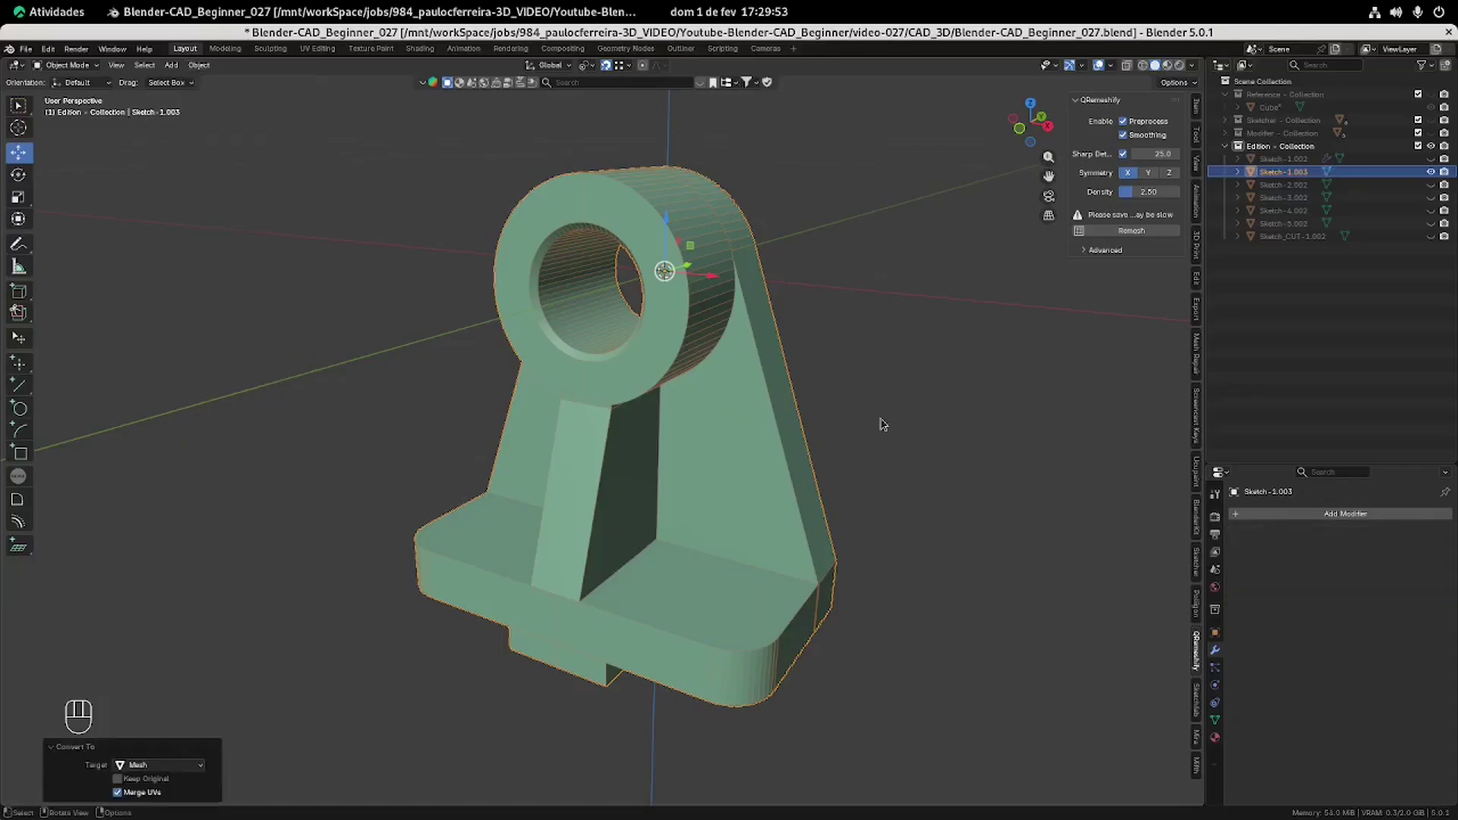
middle_drag(769, 397, 753, 306)
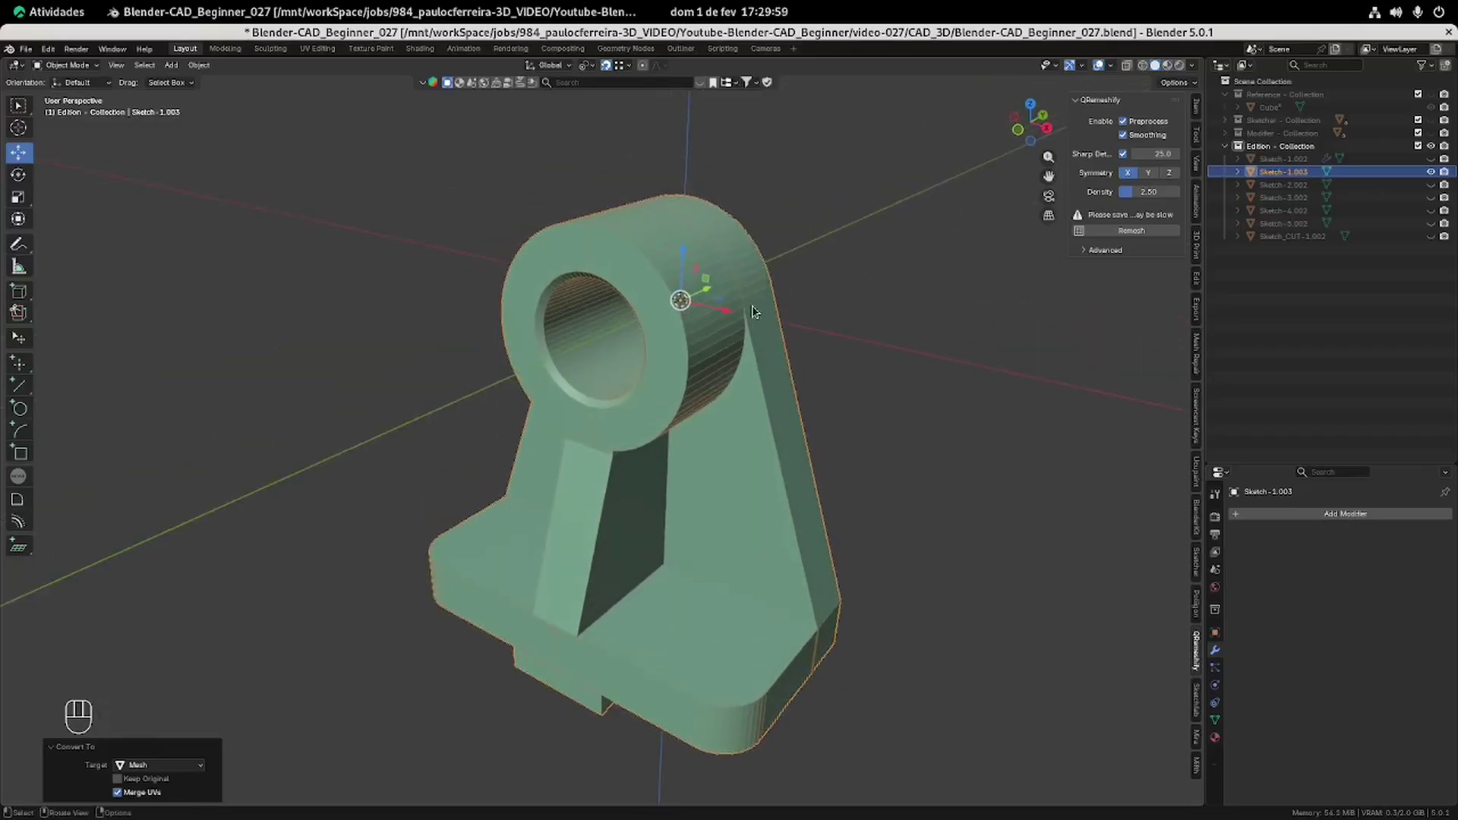
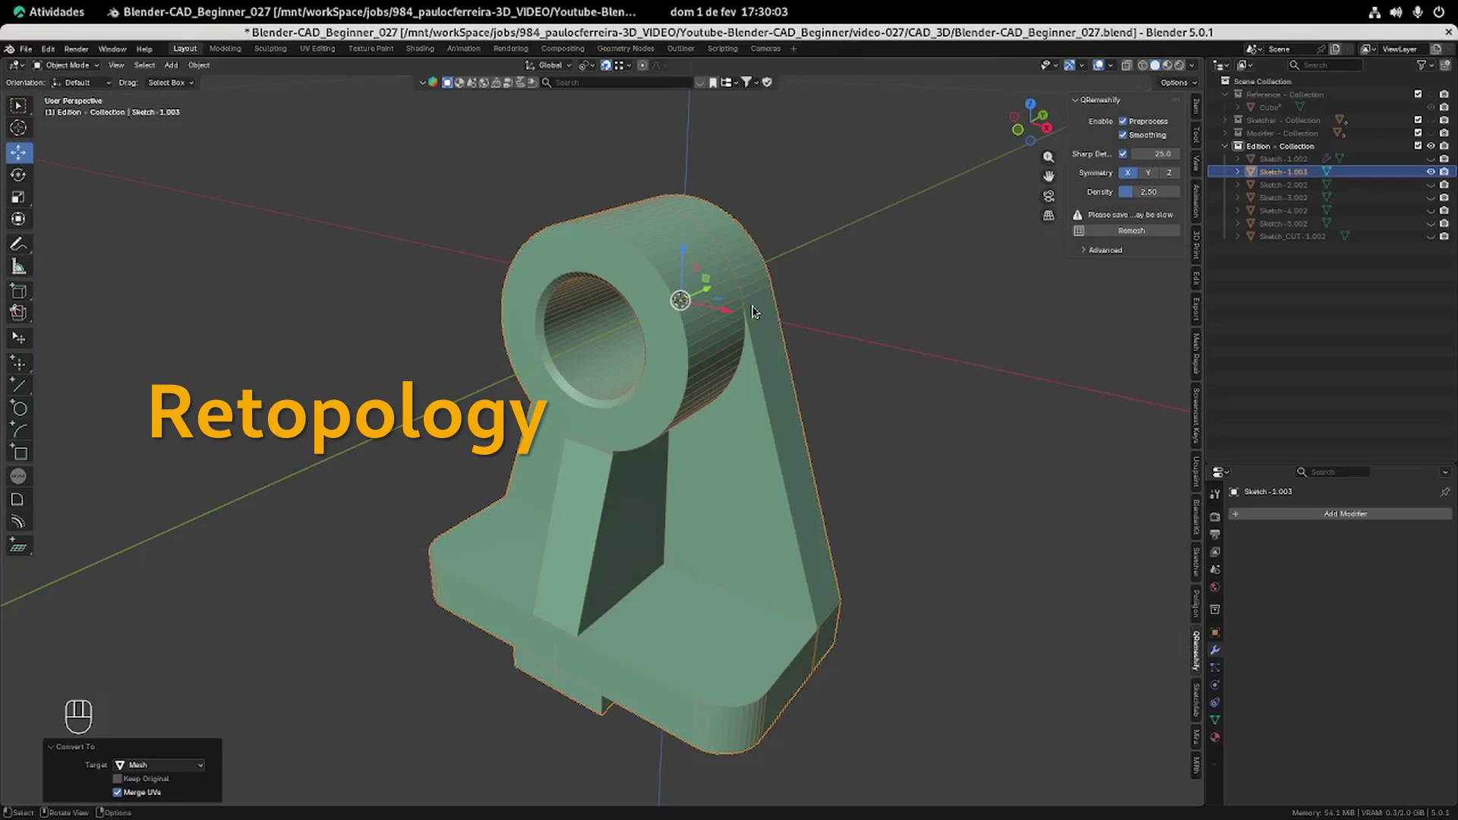
Add a Remesh modifier to the converted bracket in Sharp mode with a scale of 0.990.
click(1283, 517)
mouse_move(1282, 518)
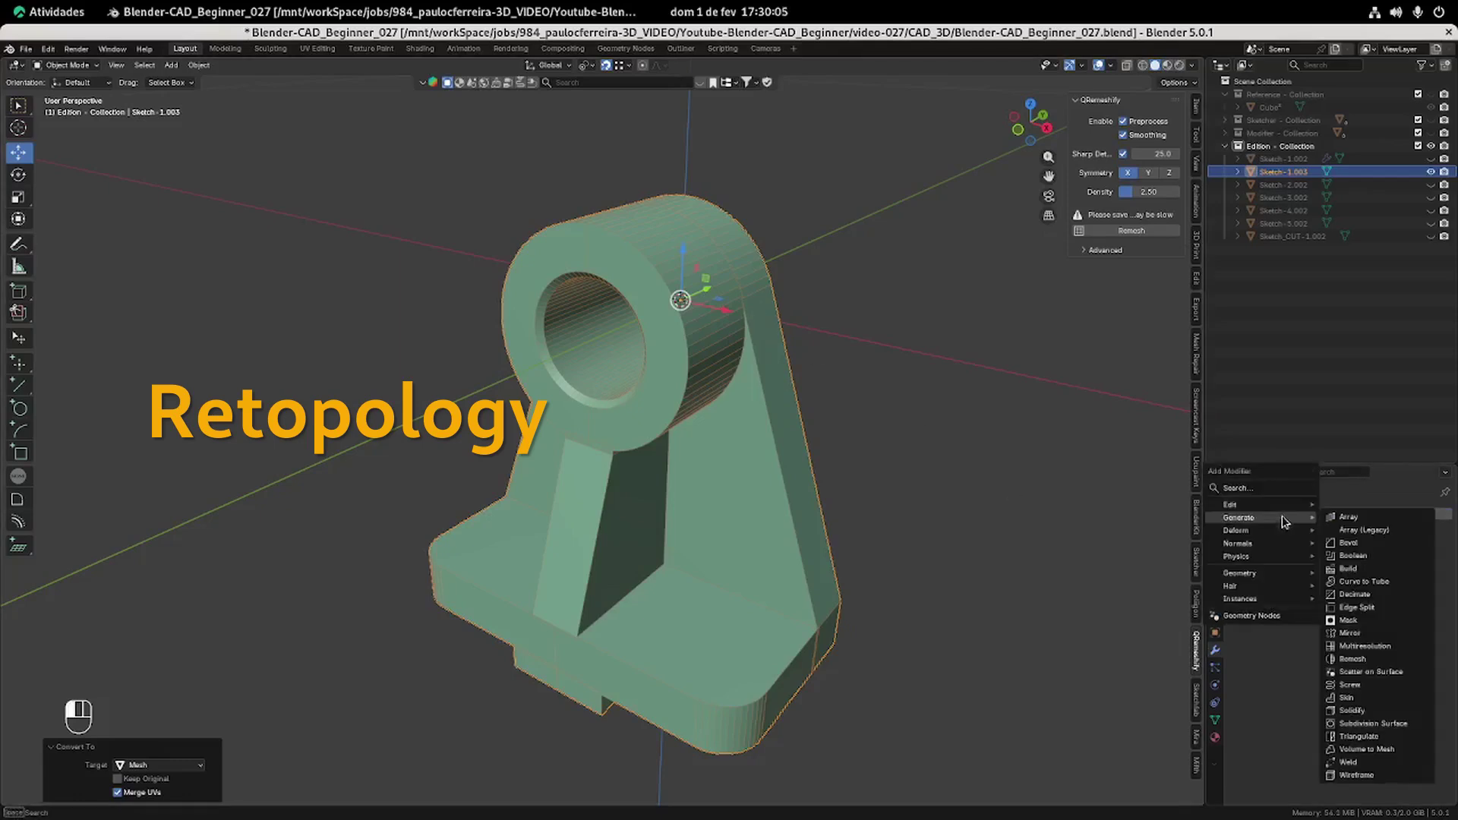
click(1354, 659)
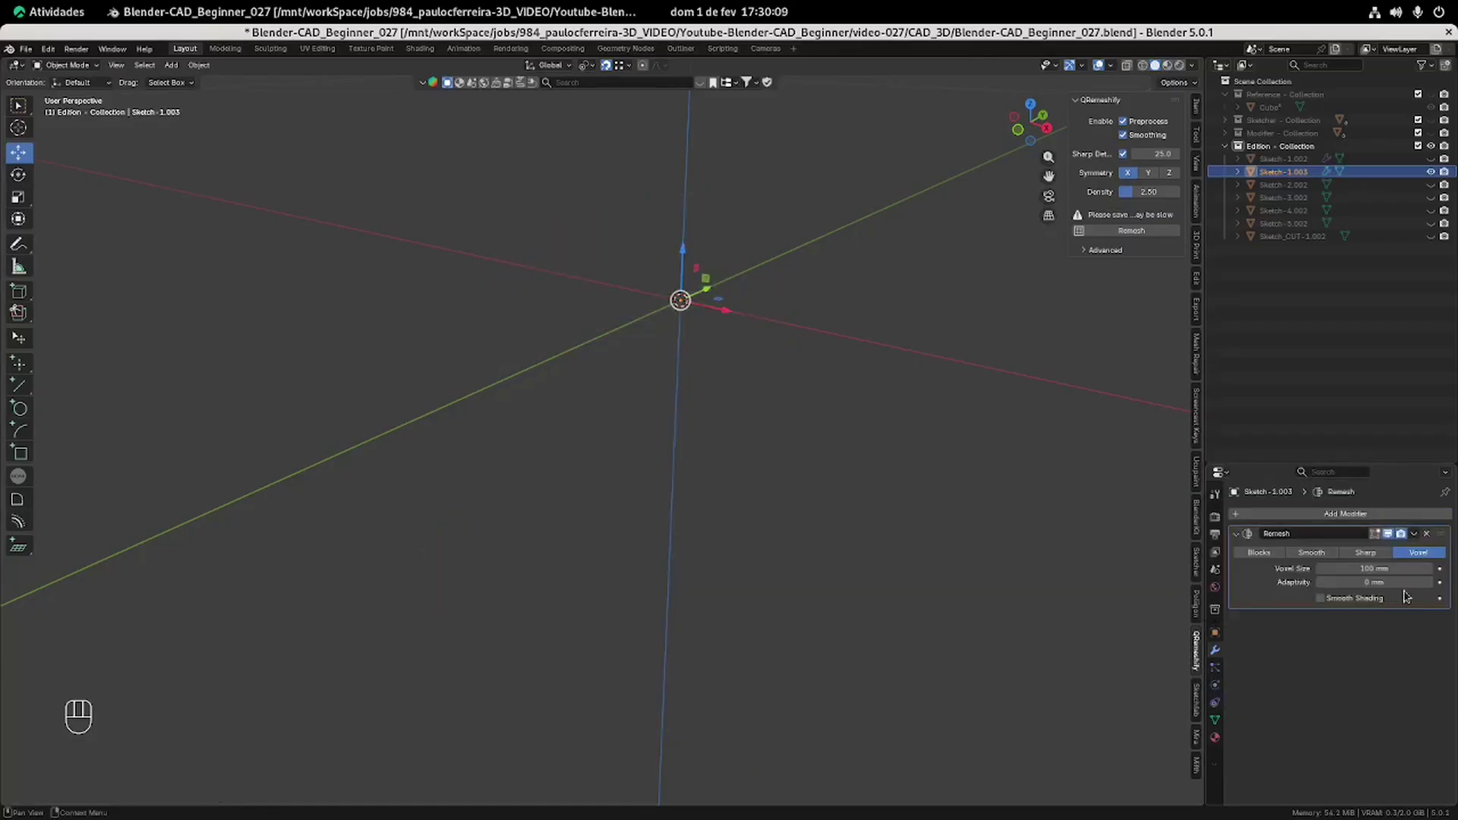
click(1366, 553)
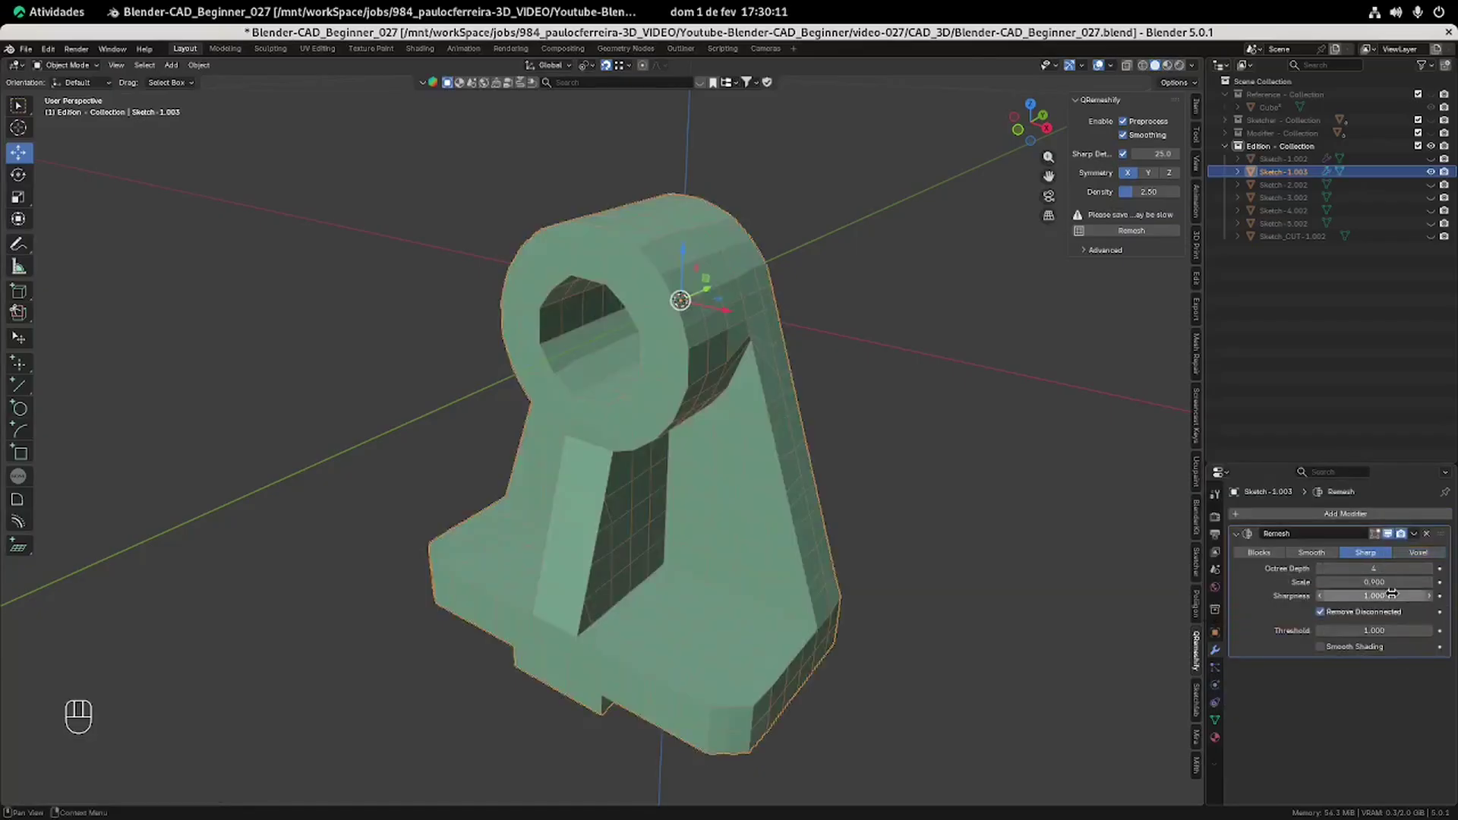
click(1384, 584)
key(Return)
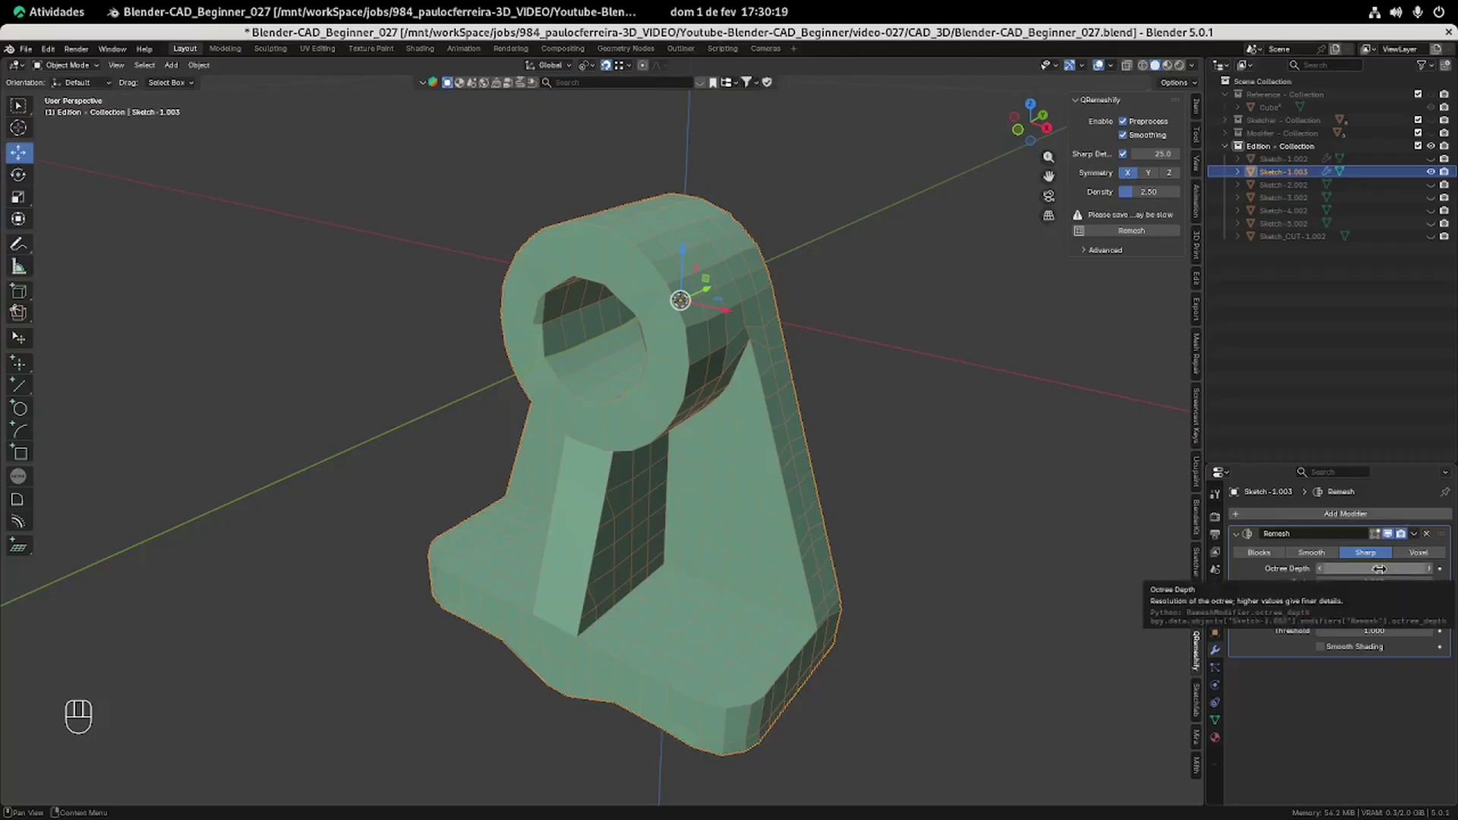
Set the Remesh modifier's octree depth to 6 and inspect the remeshed bracket.
click(1379, 569)
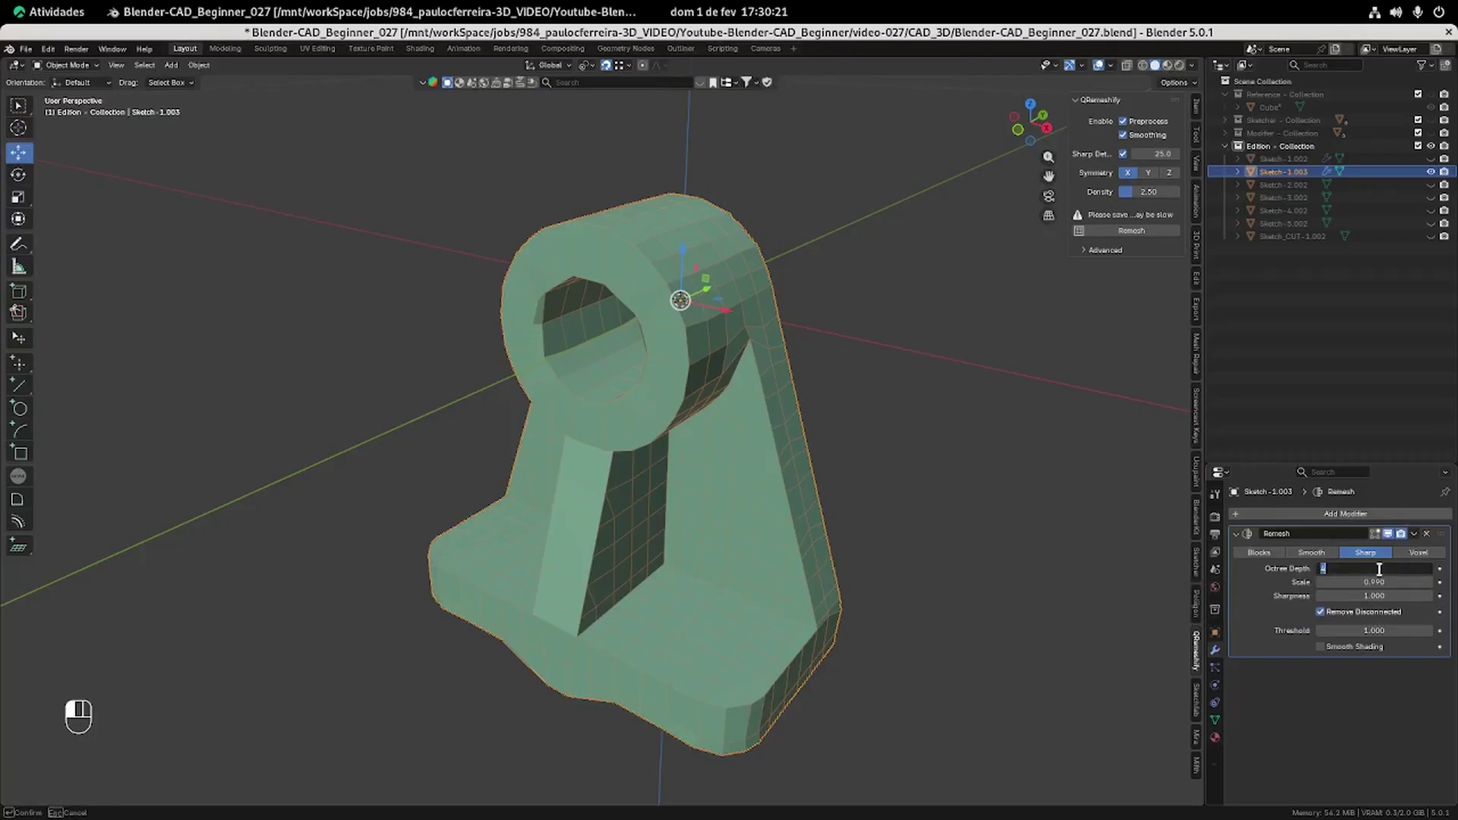
text(6)
key(Return)
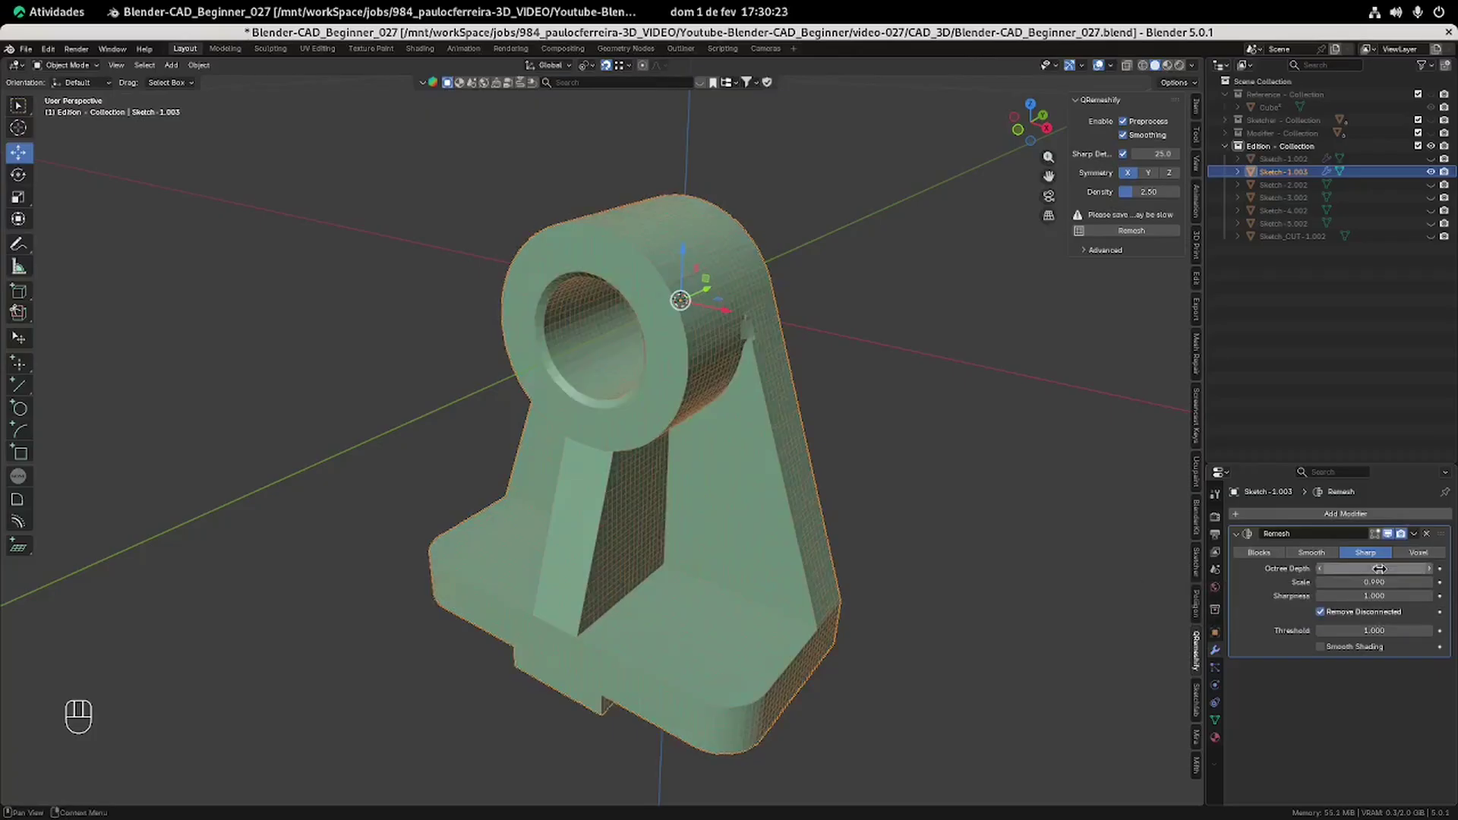
click(831, 345)
middle_drag(771, 366, 745, 338)
shift+middle_drag(717, 583, 735, 546)
scroll(715, 551, down, 1)
scroll(743, 391, up, 2)
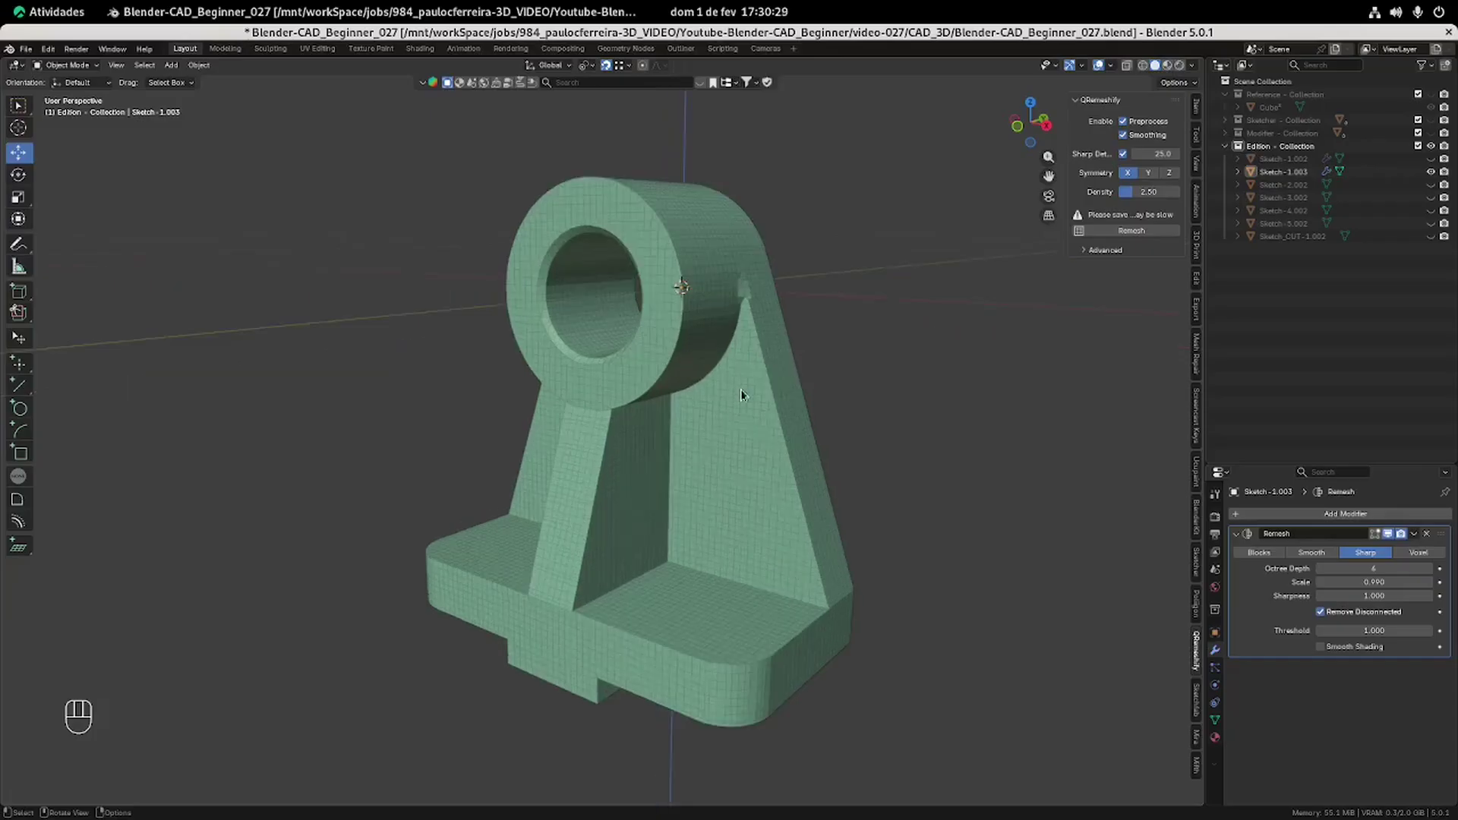
click(1395, 536)
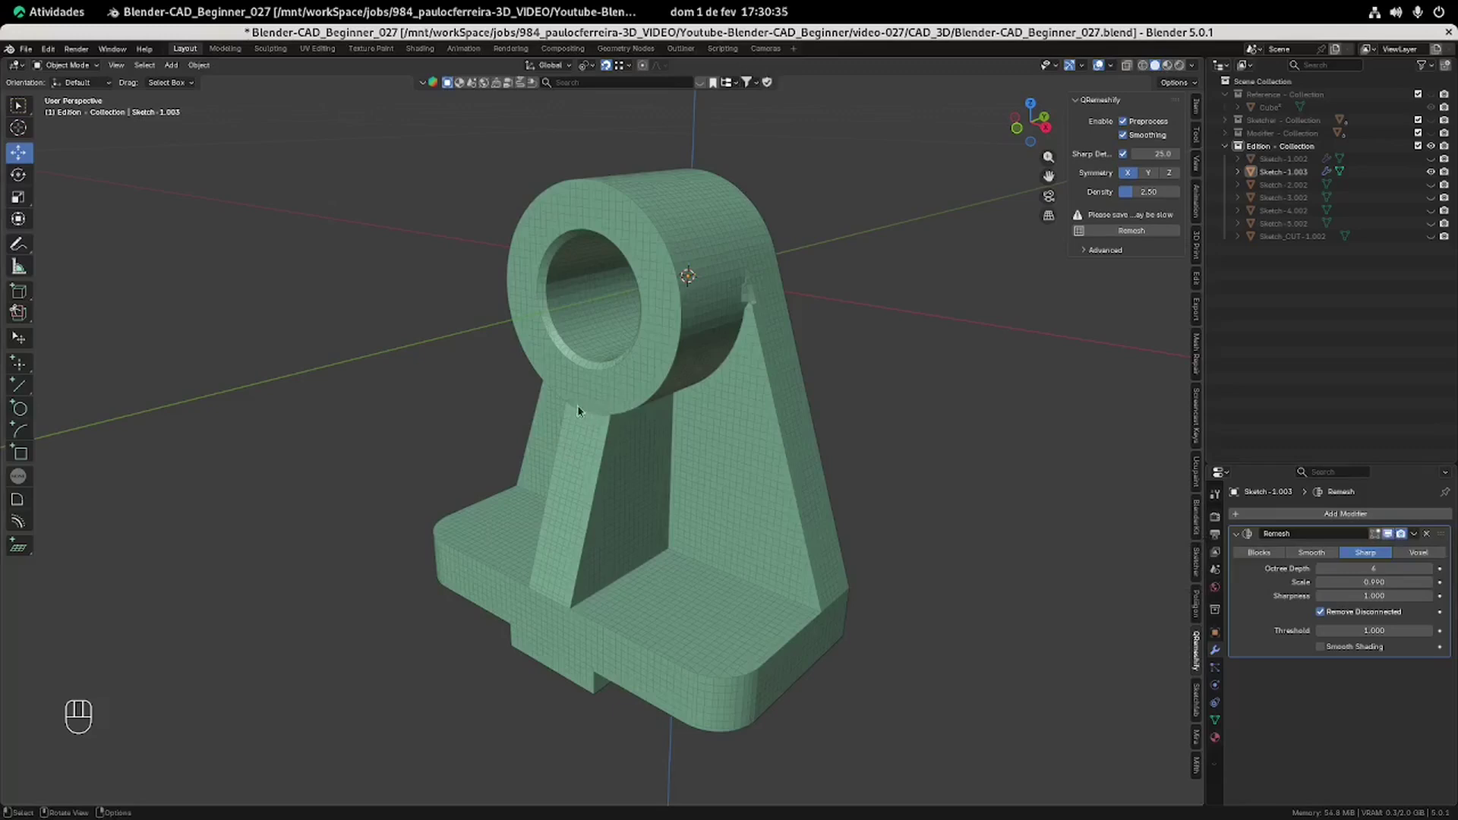
mouse_move(702, 606)
middle_down()
mouse_move(713, 590)
mouse_move(697, 595)
middle_up()
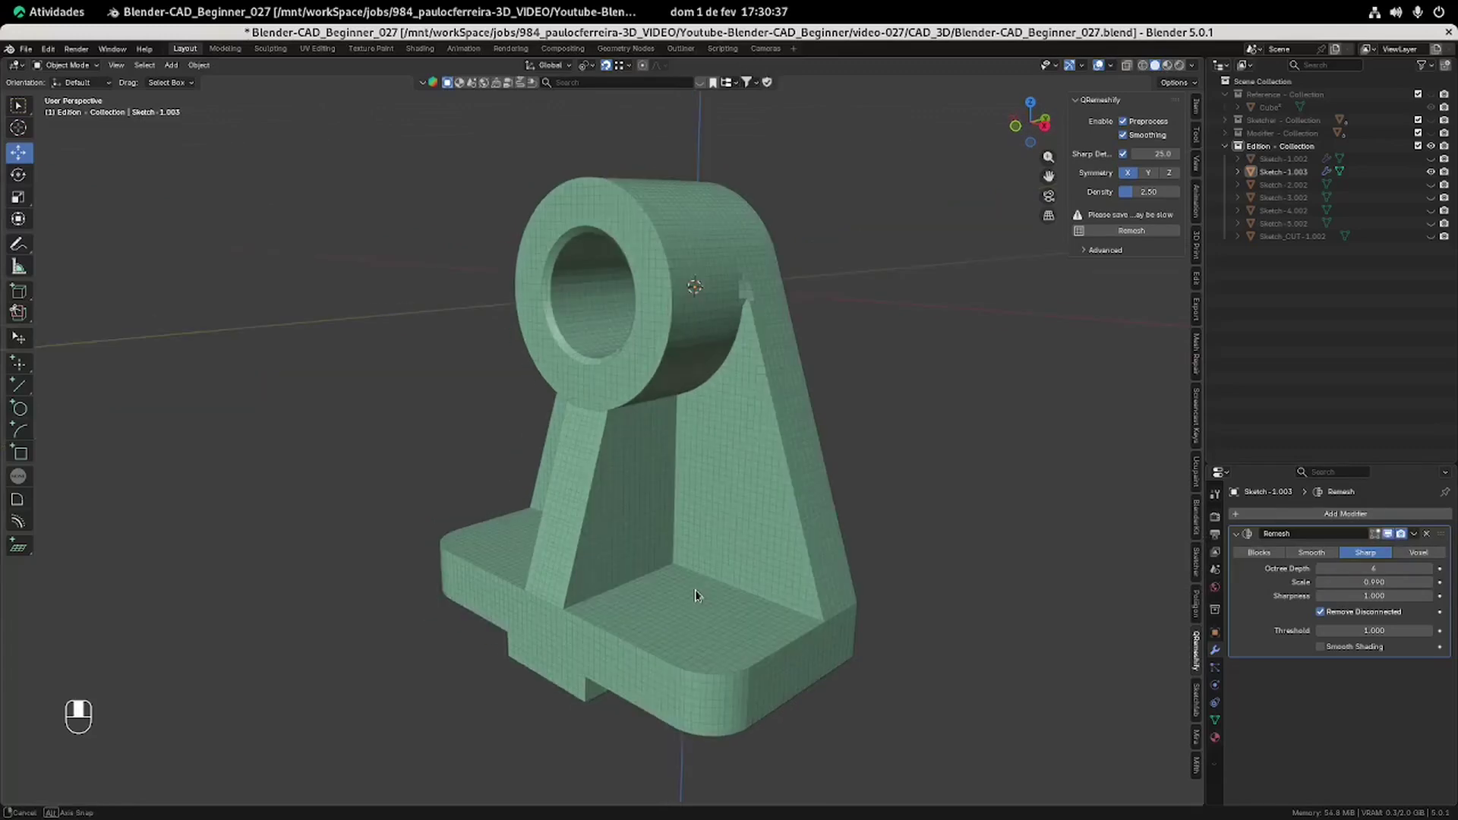
Hide the Remesh modifier in the viewport and merge all of the bracket's vertices by distance at 0.1 mm.
click(1388, 535)
scroll(863, 621, up, 3)
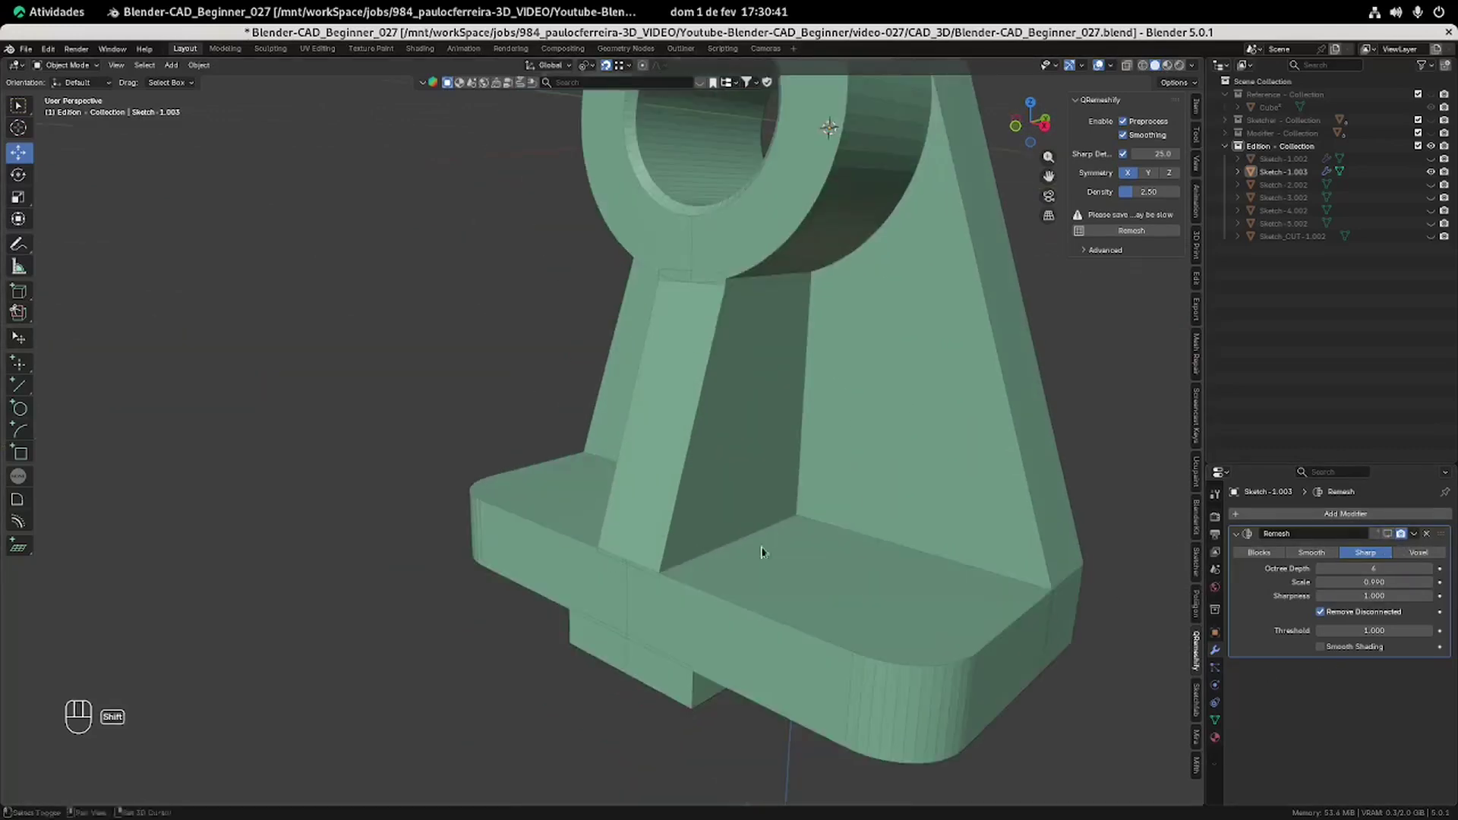
key(Tab)
scroll(684, 395, up, 4)
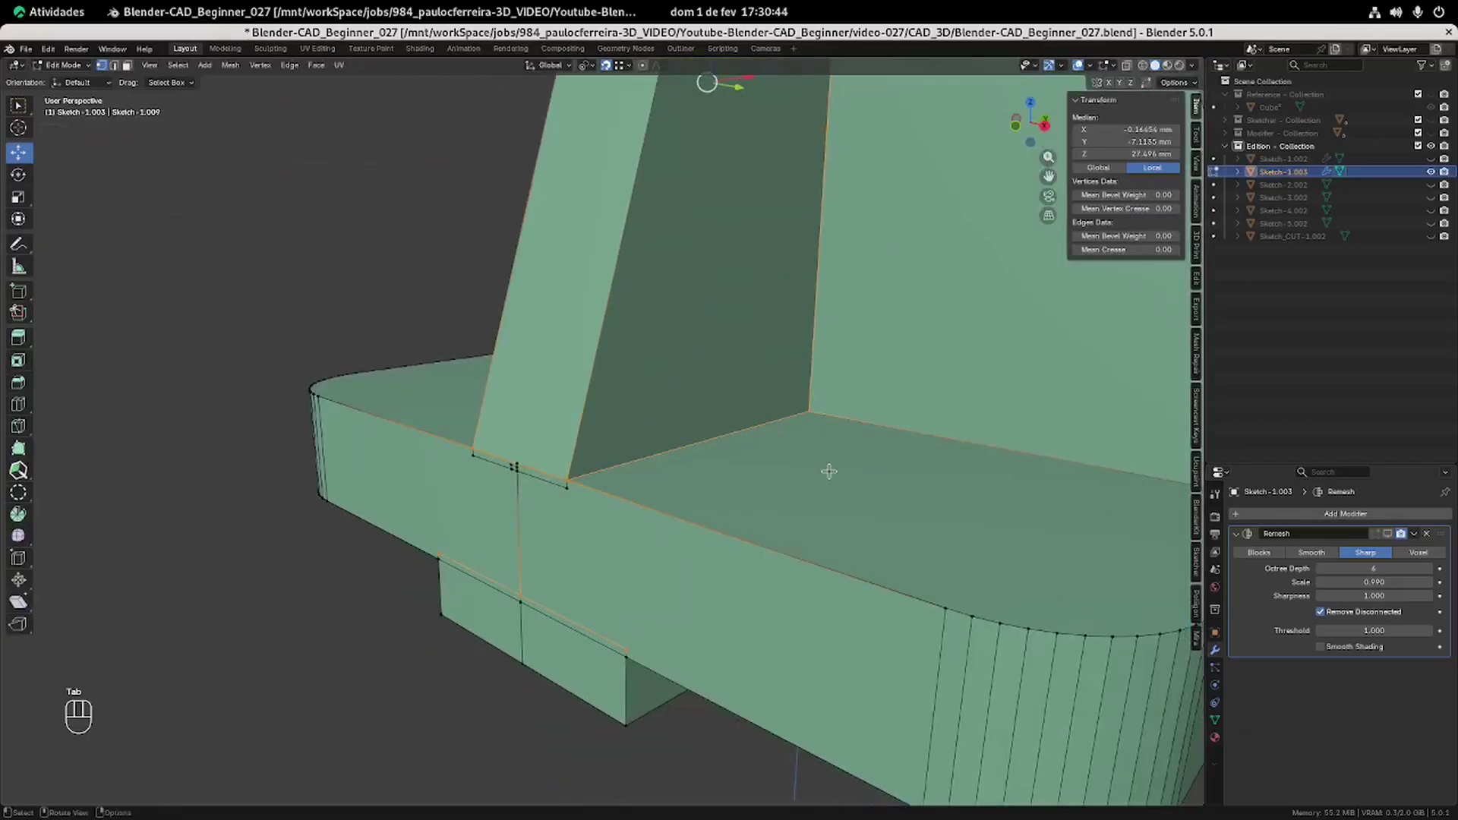
key(a)
key(m)
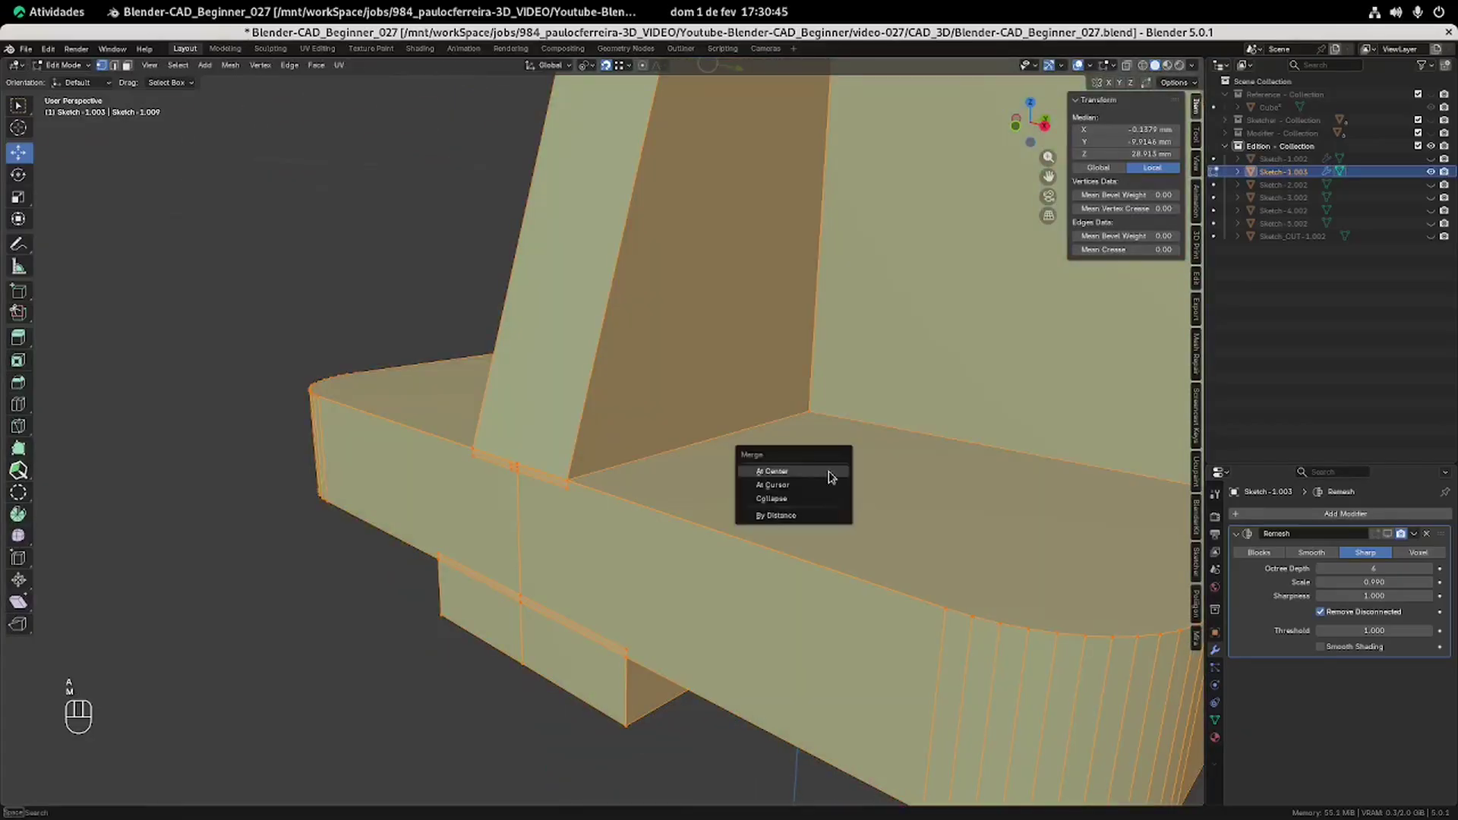
click(804, 516)
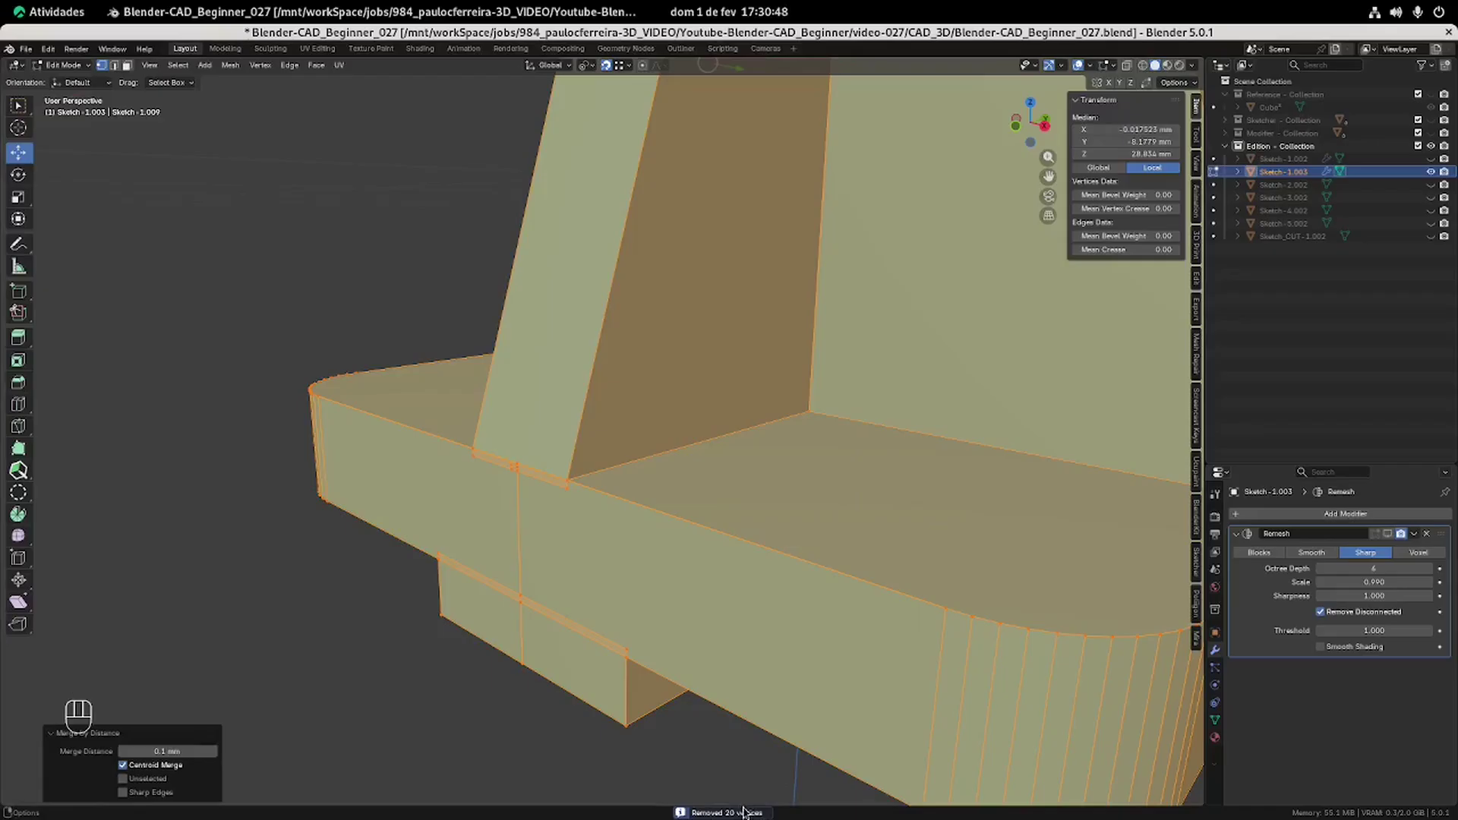
key(m)
click(754, 597)
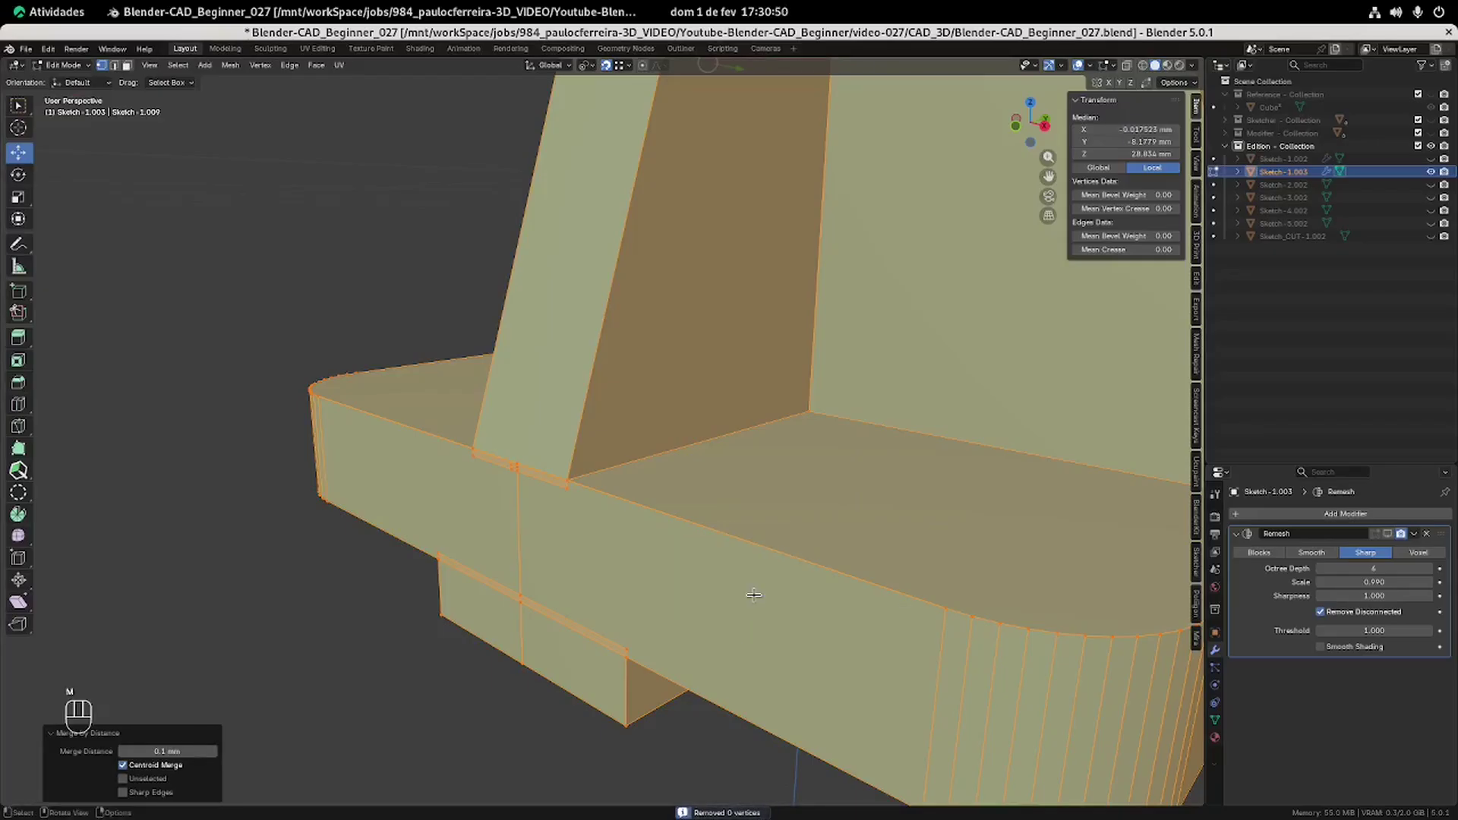
Leave Edit Mode and show the Remesh modifier in the viewport again to check the front of the base.
click(307, 628)
middle_drag(644, 632, 684, 640)
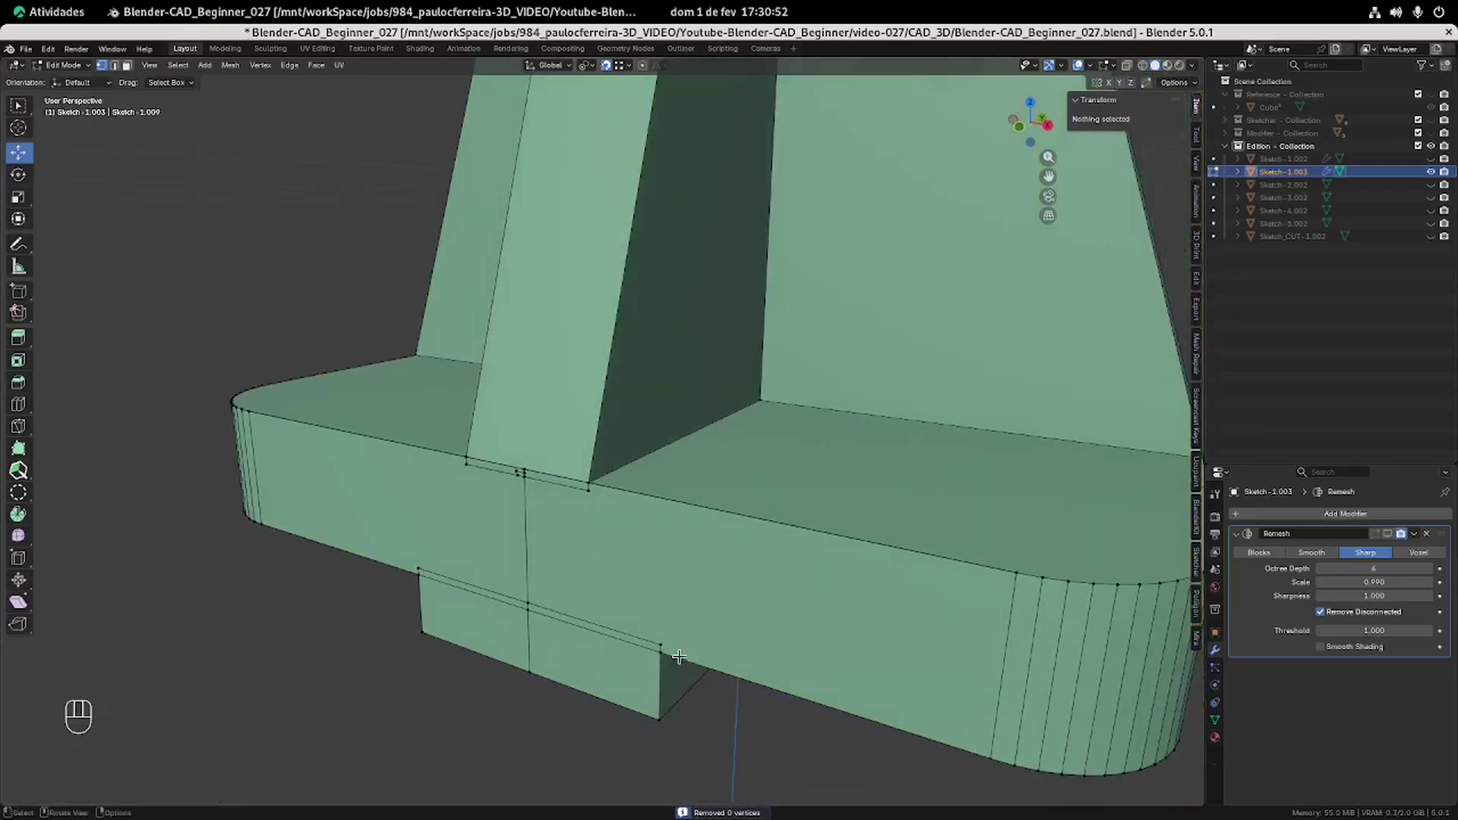
middle_drag(587, 598, 612, 599)
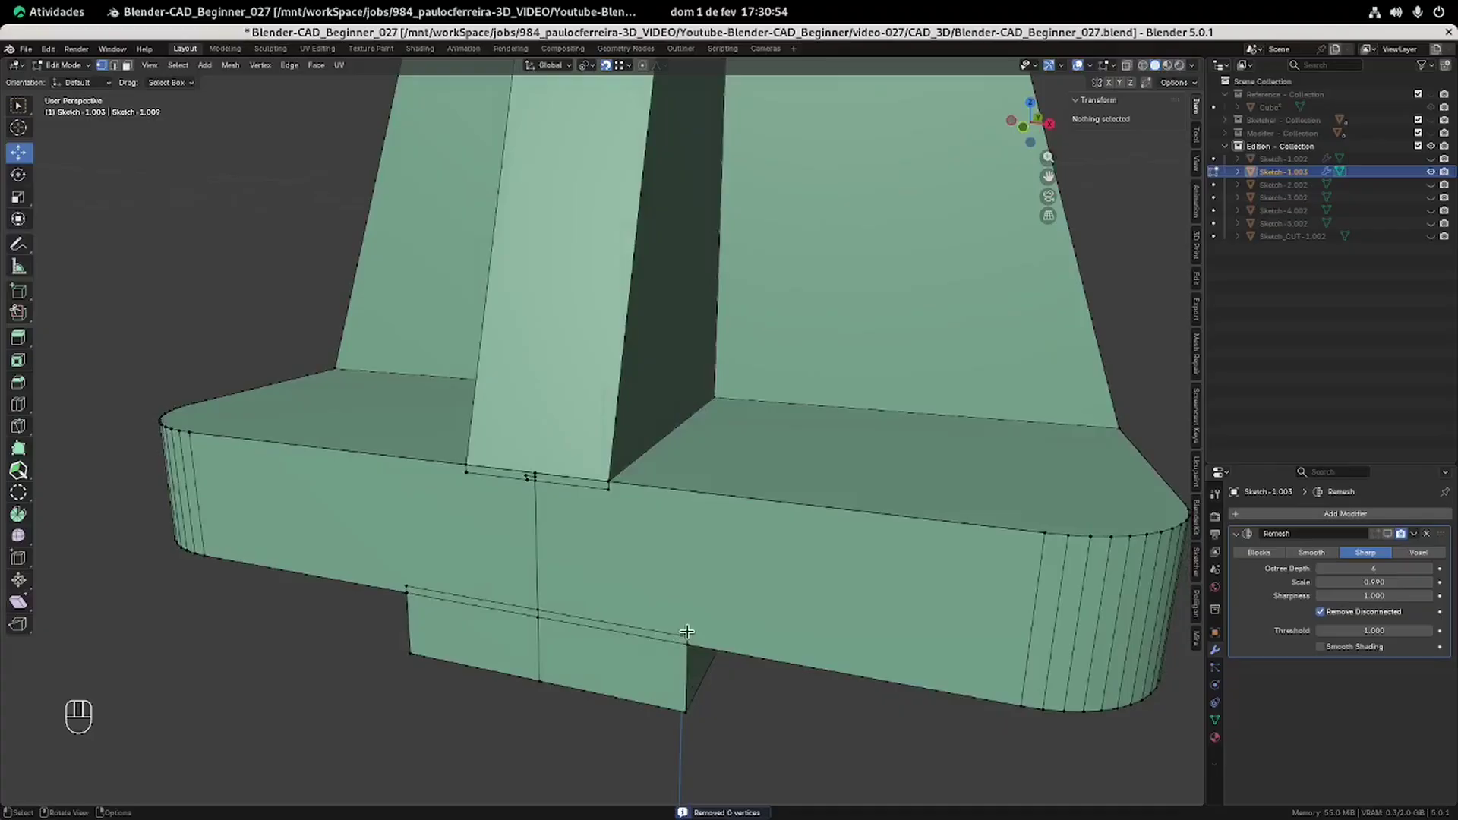
key(Tab)
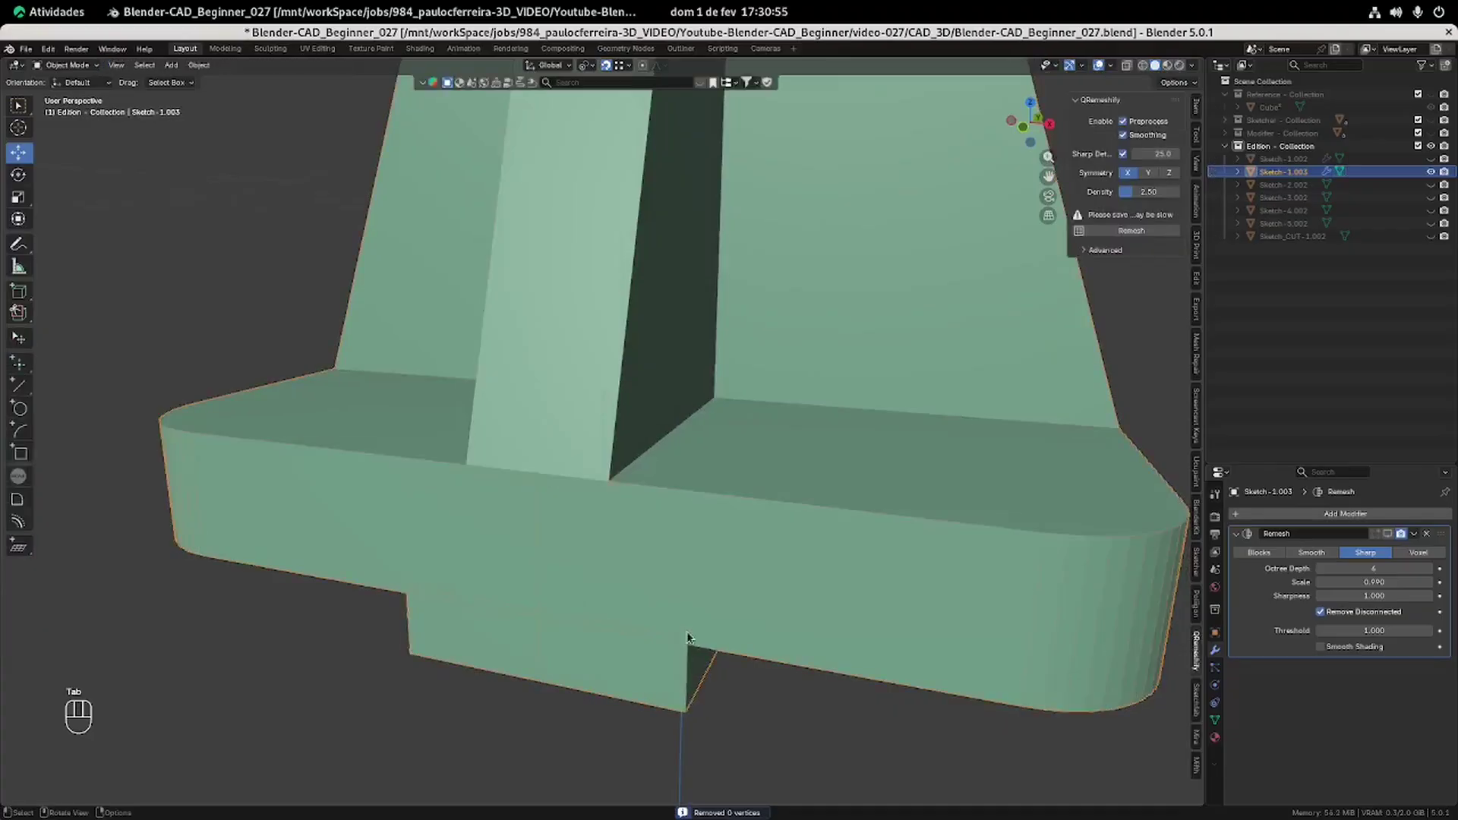
click(1389, 534)
key(Tab)
key(Tab)
middle_drag(658, 644, 853, 722)
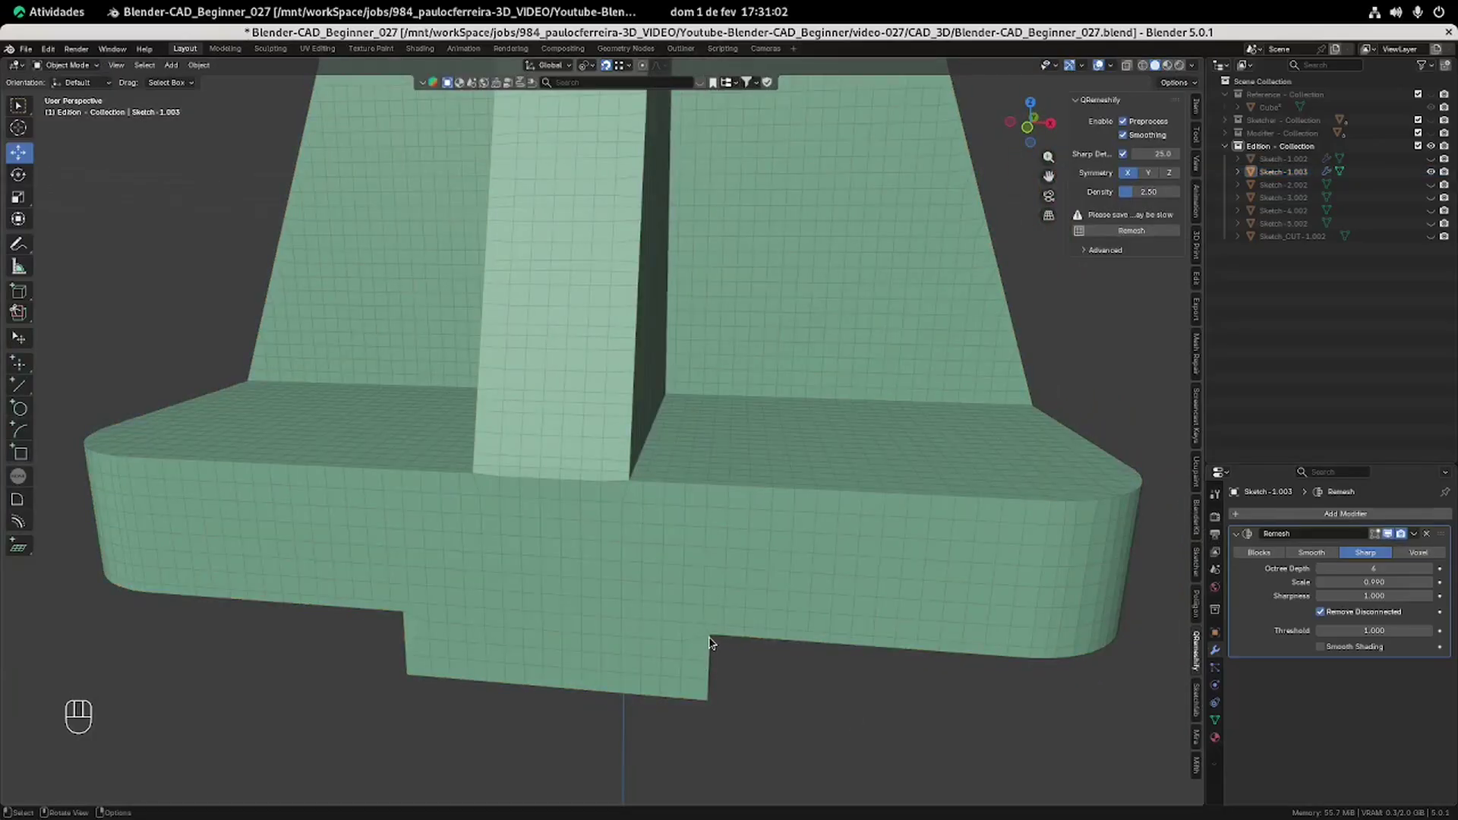
Merge the doubled vertices along the front joint between the base and its lower tab.
key(Tab)
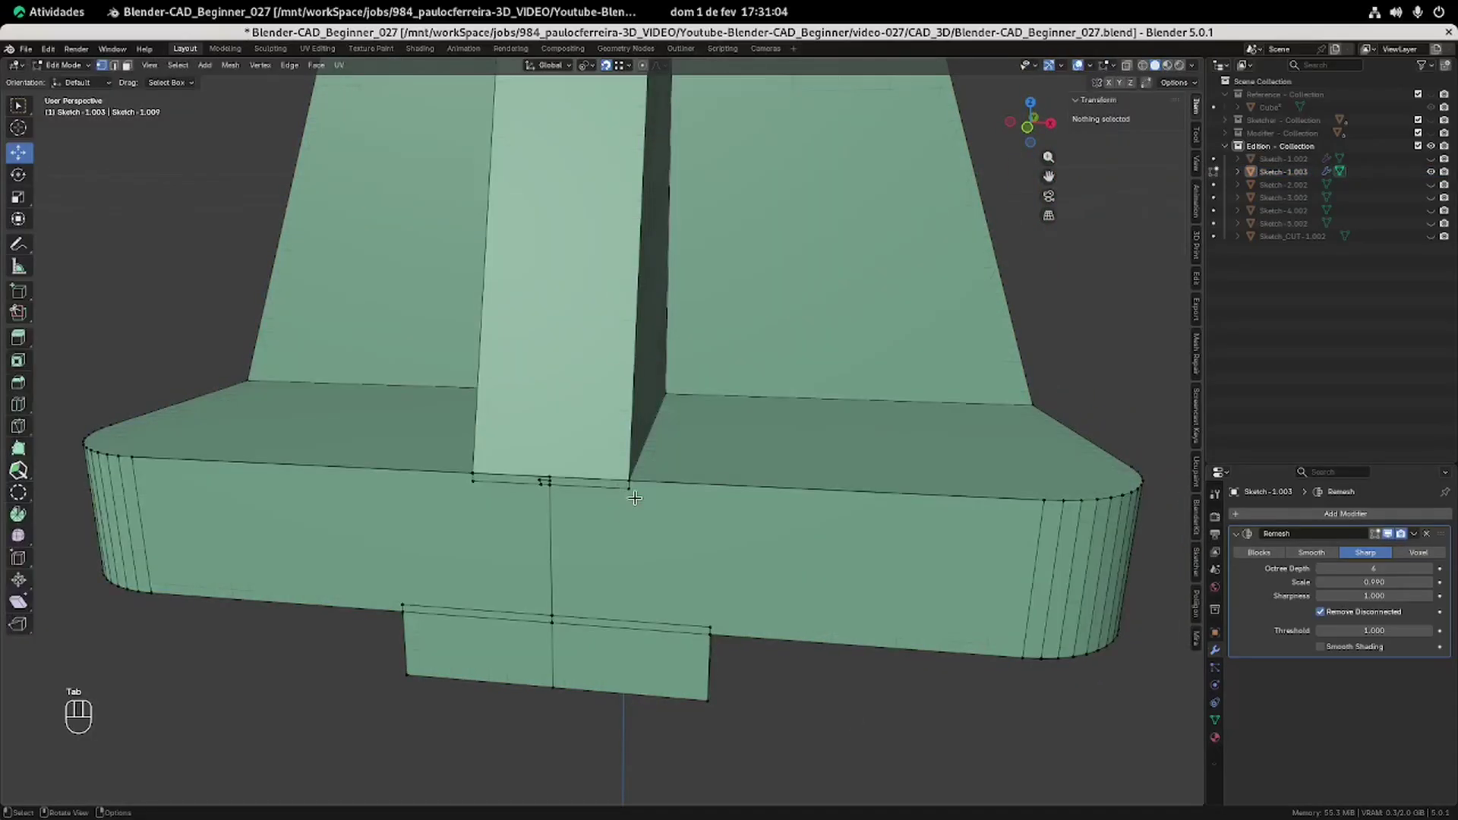
scroll(678, 559, up, 2)
click(839, 553)
key(m)
click(833, 550)
key(m)
click(658, 586)
click(384, 519)
shift+click(383, 539)
key(m)
click(463, 549)
Merge the doubled vertices at the rib's foot, at both corners and in the middle, along the base's top front edge.
click(716, 343)
shift+click(718, 329)
key(m)
click(654, 500)
click(480, 333)
shift+click(590, 331)
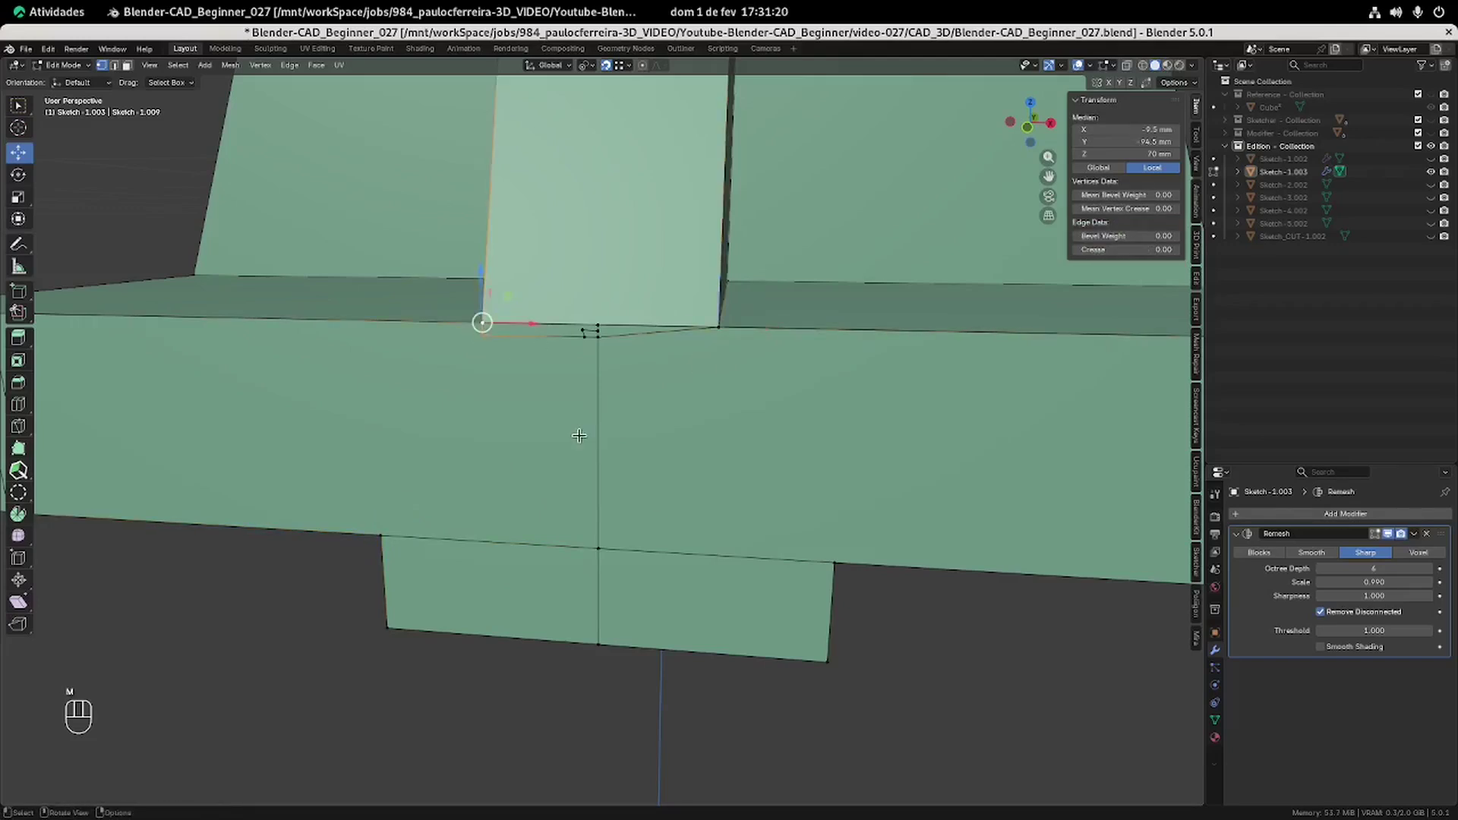
key(m)
click(649, 372)
key(m)
click(654, 402)
click(652, 400)
Connect the top and bottom centre vertices of the rib's front face with an edge, and return to Object Mode.
scroll(652, 395, down, 3)
shift+middle_drag(654, 372, 652, 654)
click(627, 243)
shift+click(604, 656)
click(269, 339)
shift+middle_drag(734, 764, 604, 552)
key(Tab)
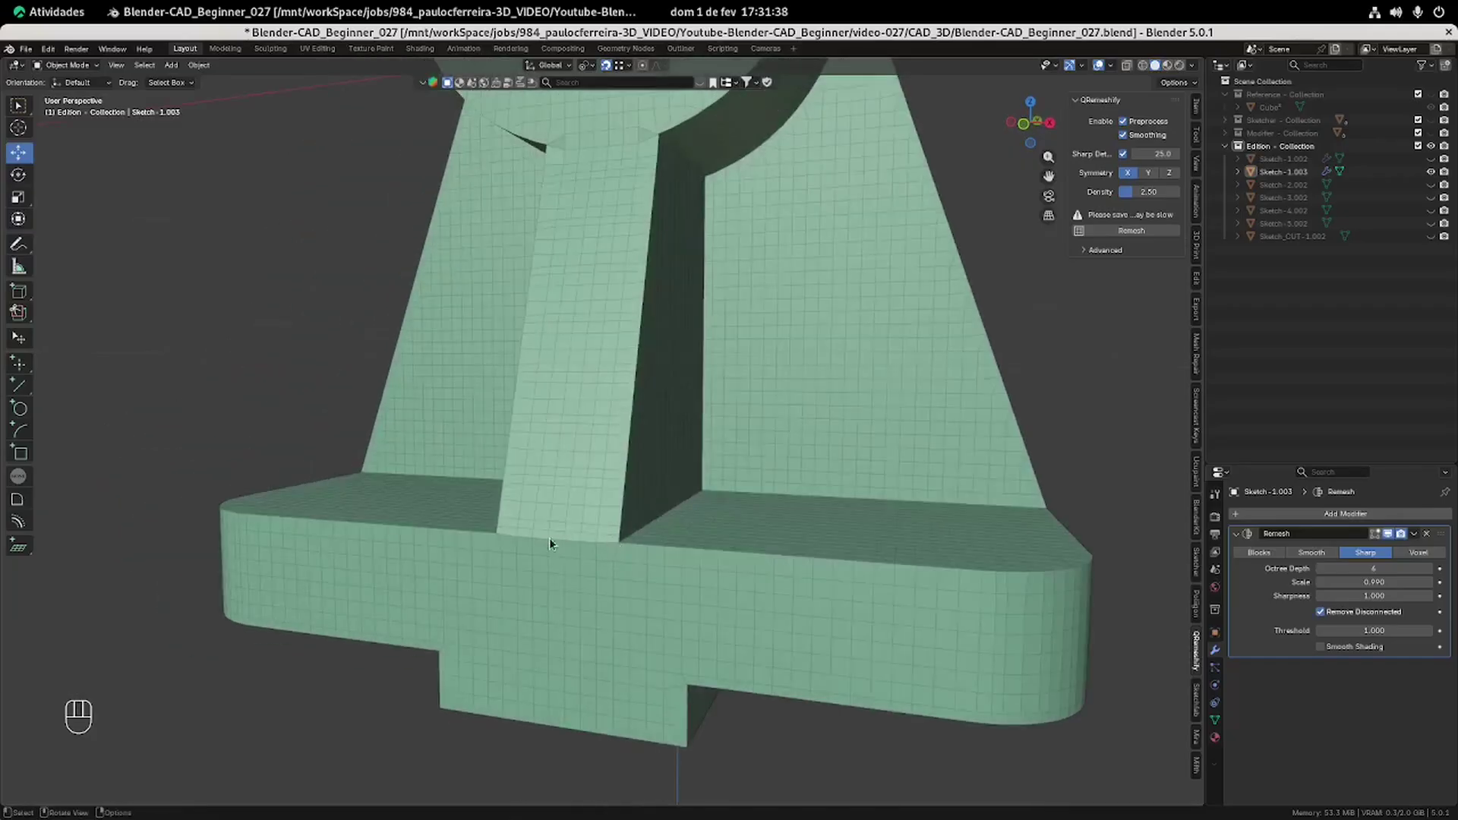
In Edit Mode, merge the upper centre vertex at the rib-to-cylinder joint into the vertex just below it.
key(Tab)
scroll(630, 532, up, 6)
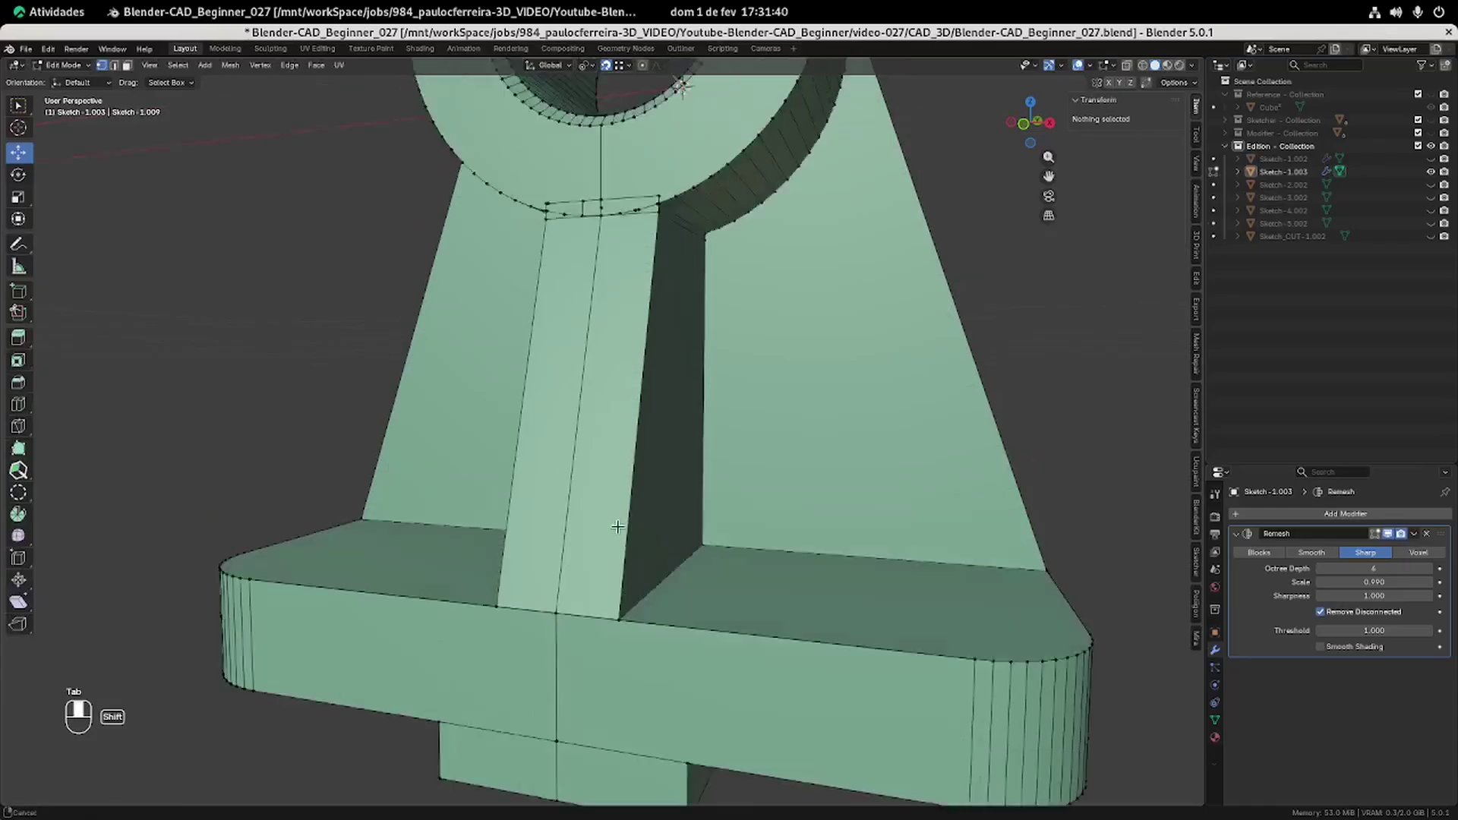
scroll(612, 396, up, 4)
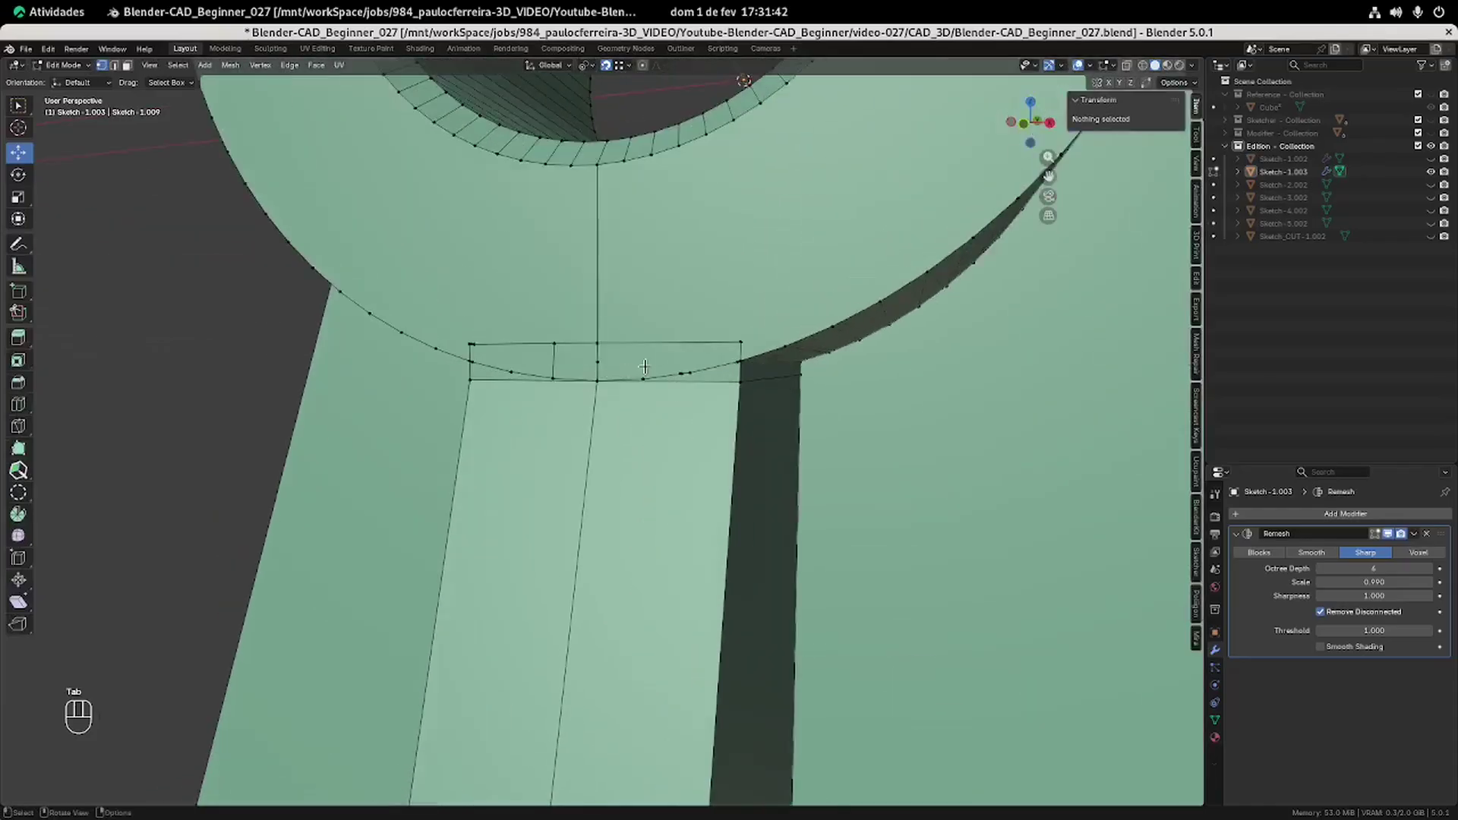
scroll(733, 362, up, 4)
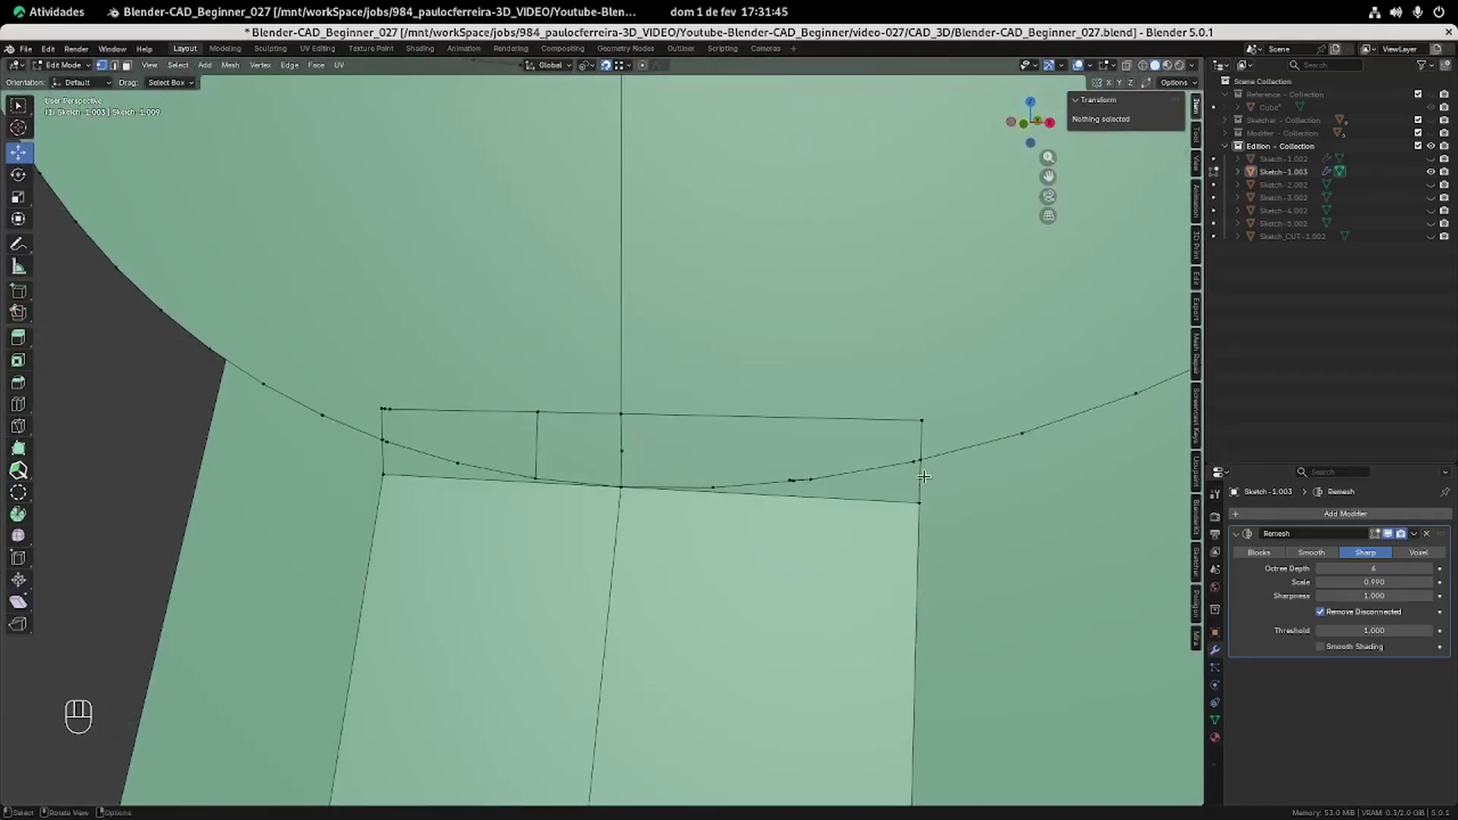
click(622, 415)
shift+click(623, 454)
key(m)
click(706, 455)
Merge the upper right corner vertex of the rib joint into the vertex below it on the cylinder's arc.
click(921, 422)
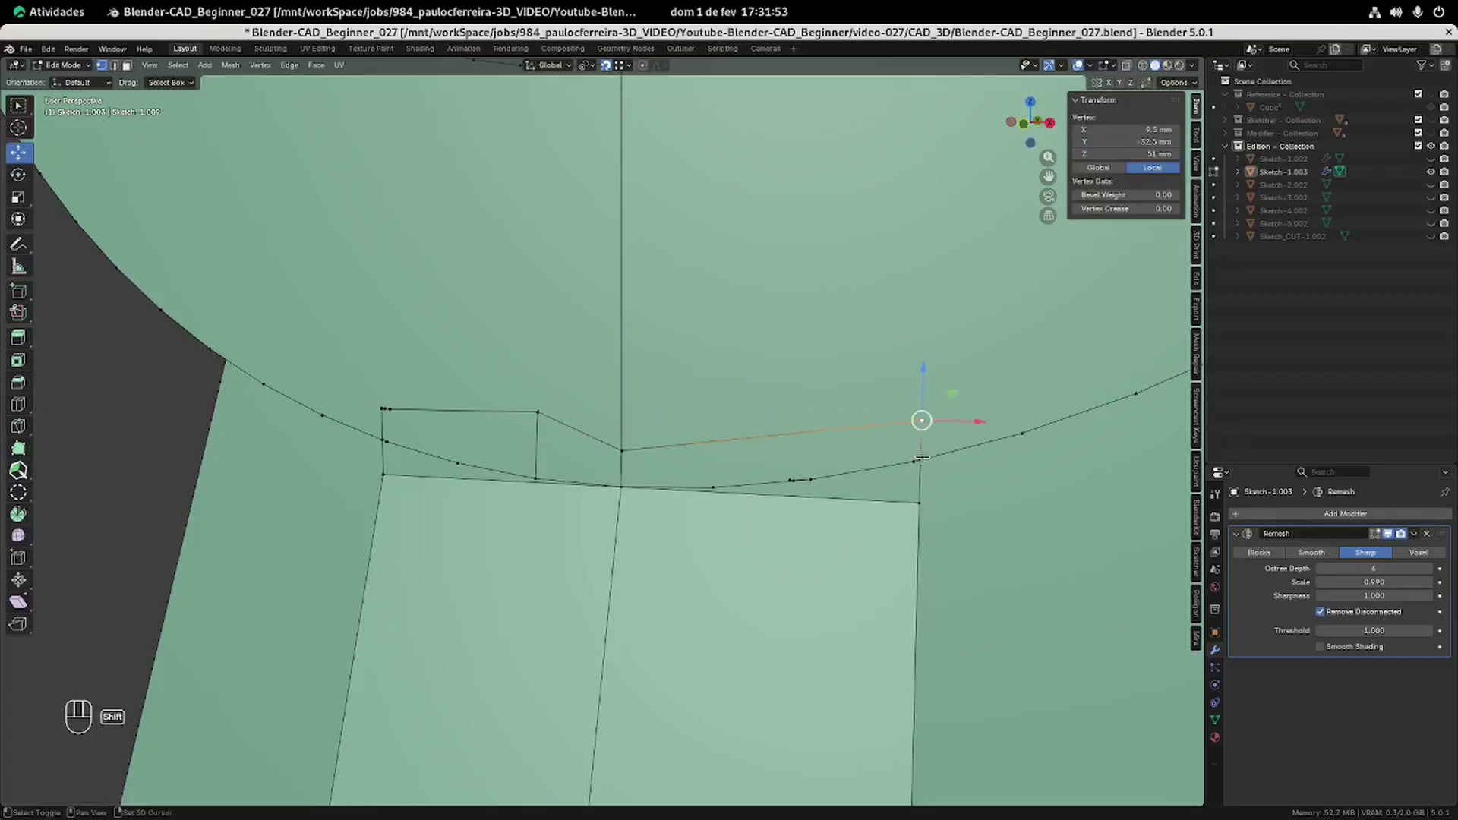
shift+click(922, 459)
key(m)
click(866, 448)
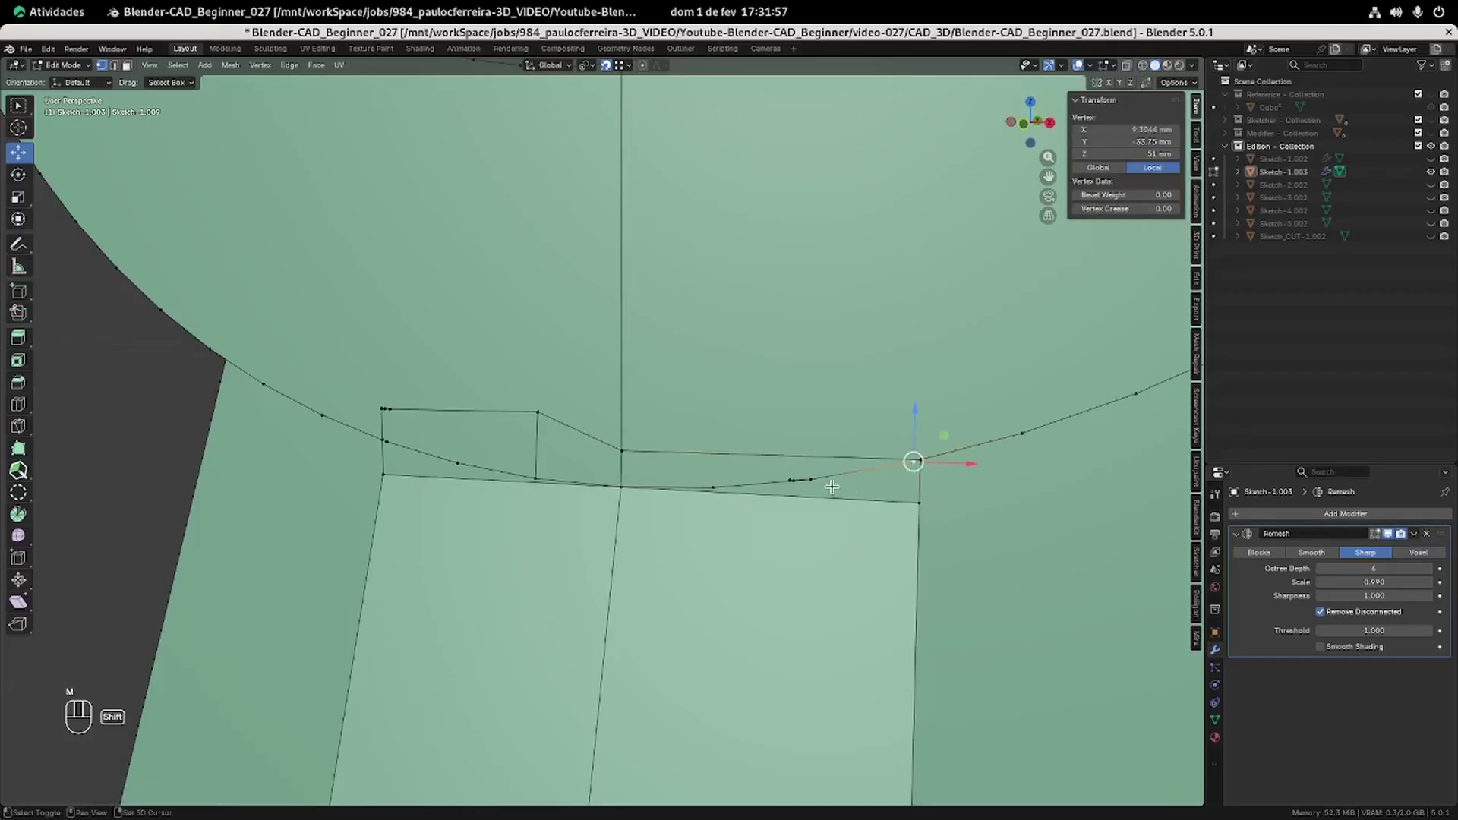
Merge the arc vertices right of the rib's centre line into its top centre vertex using At Last.
shift+click(811, 479)
shift+click(791, 480)
shift+click(713, 487)
shift+click(620, 487)
key(m)
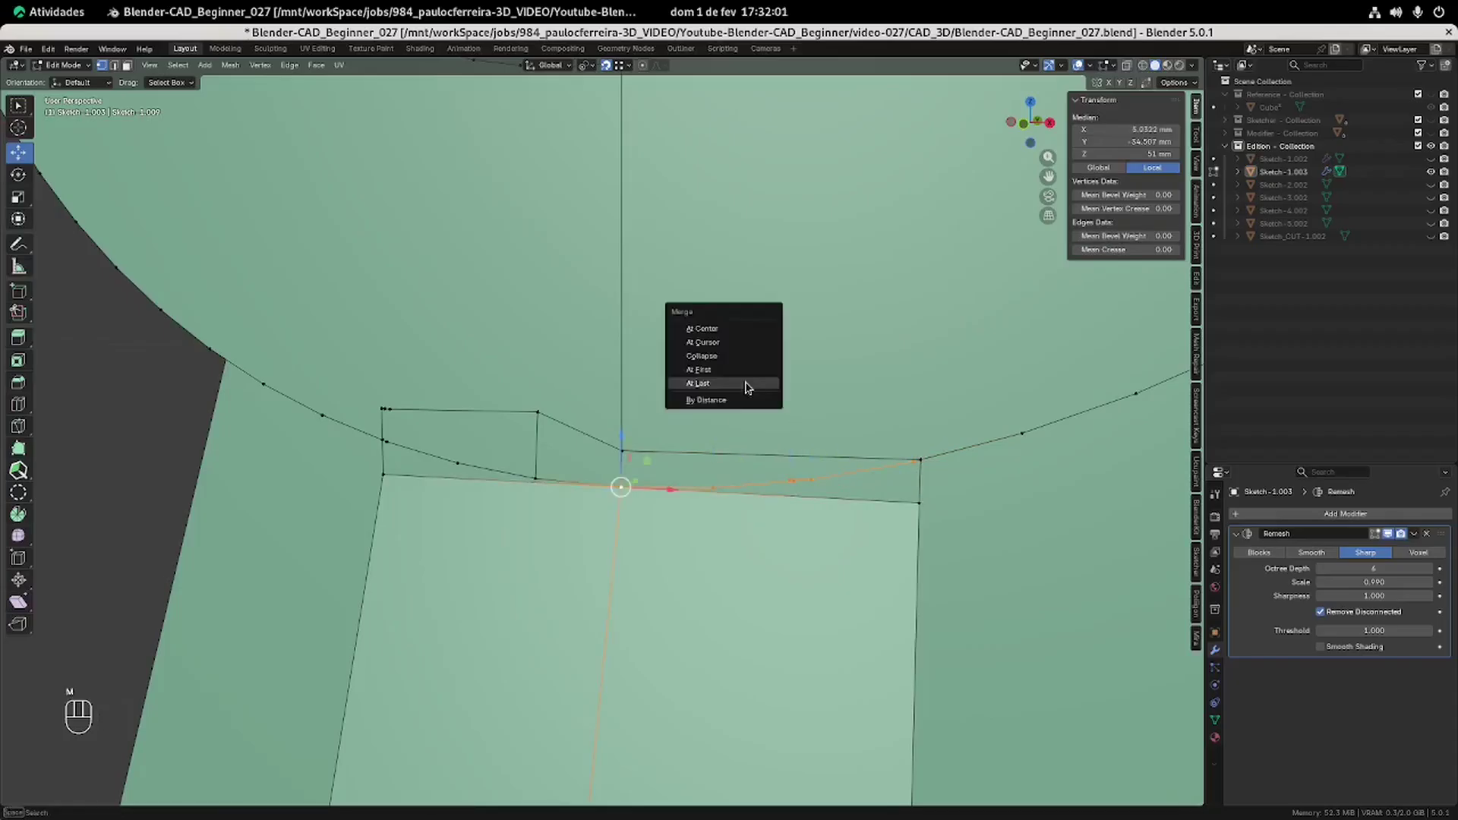
click(746, 384)
Merge the upper left corner vertex of the rib joint into the vertex below it on the cylinder's arc.
click(385, 409)
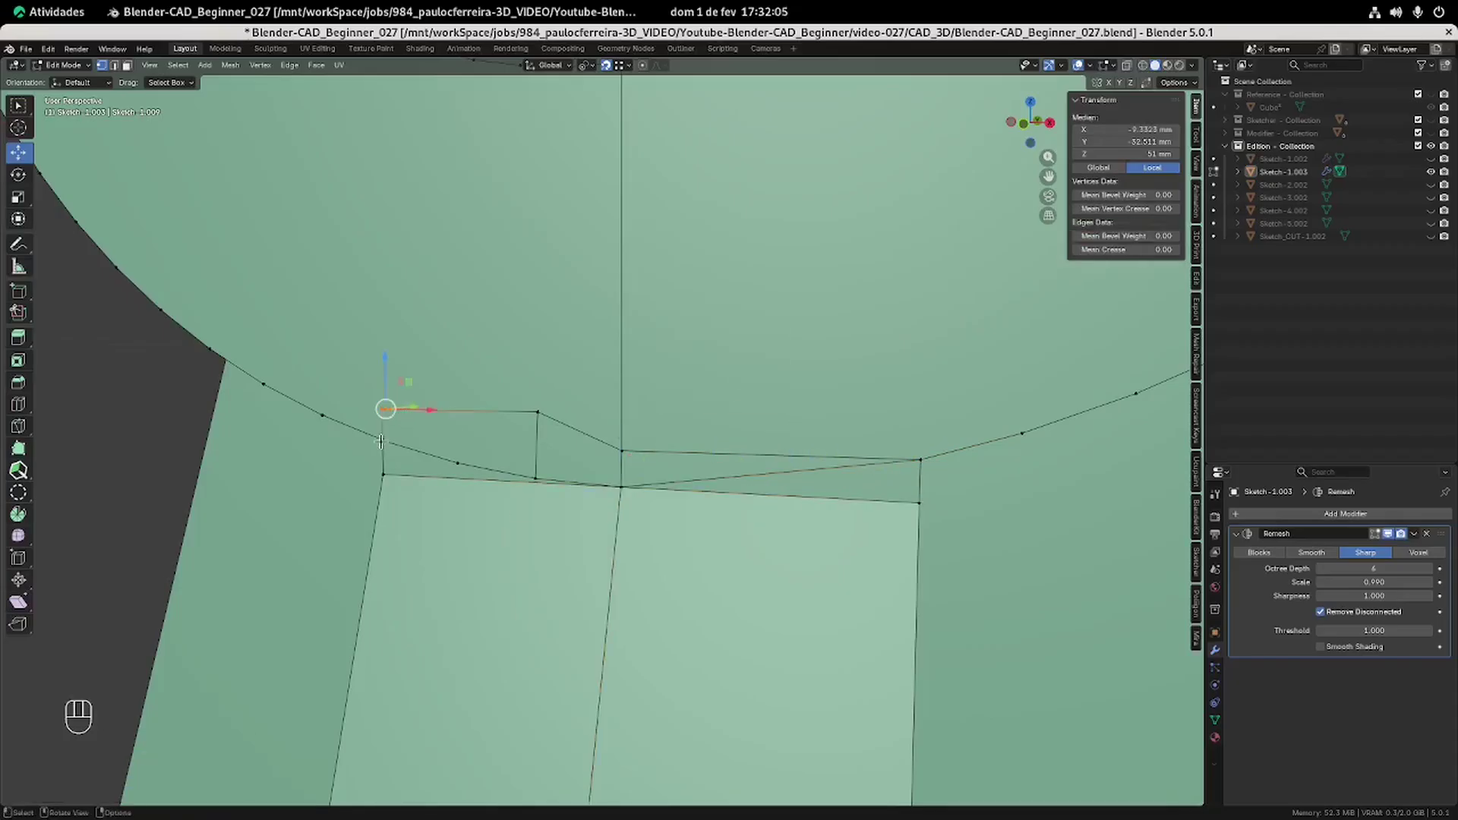
shift+click(384, 440)
key(m)
click(512, 340)
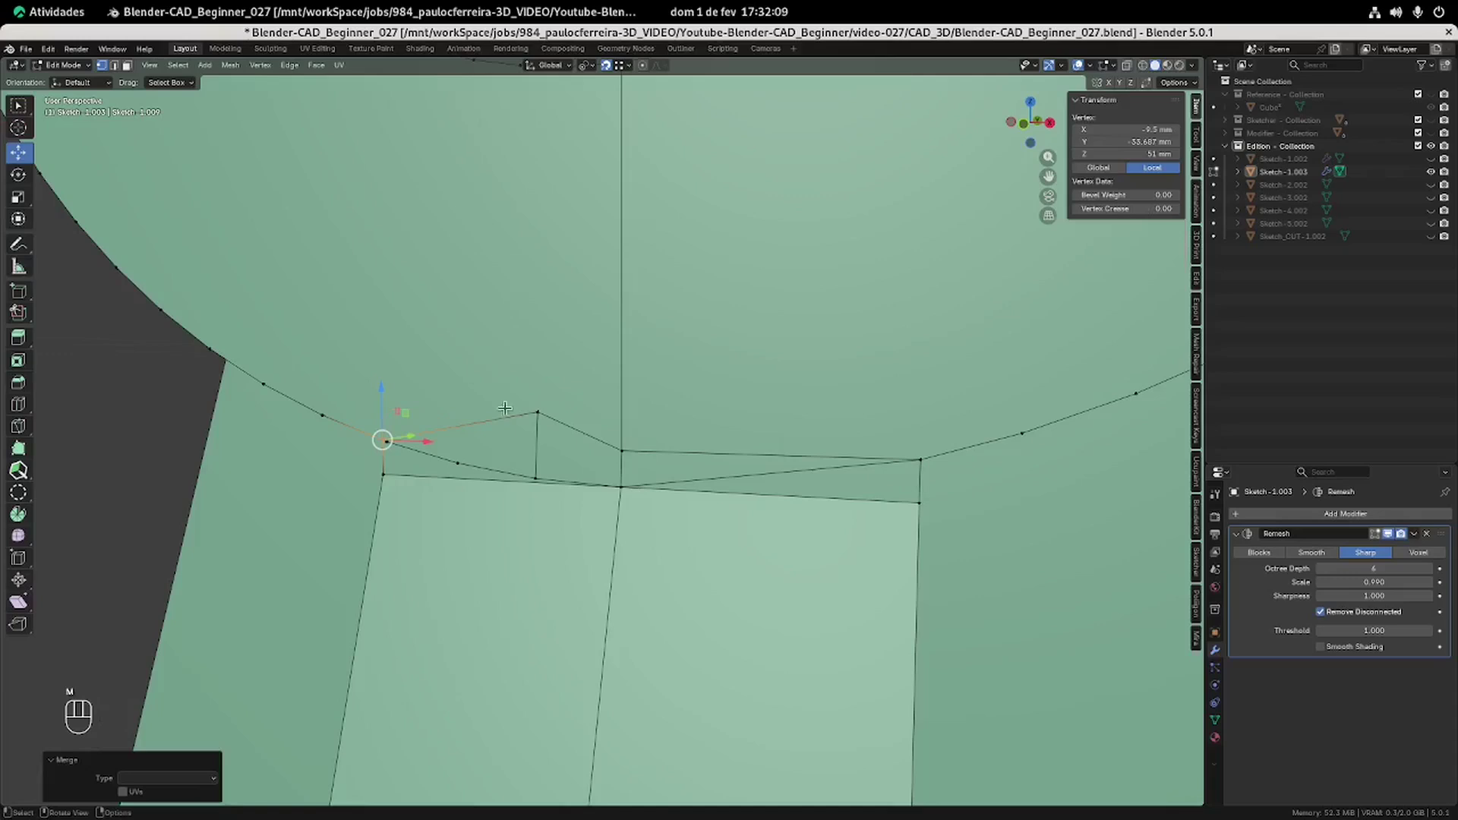
Merge the arc vertices left of the rib's centre line into its top centre vertex.
click(386, 442)
shift+click(457, 463)
shift+click(532, 477)
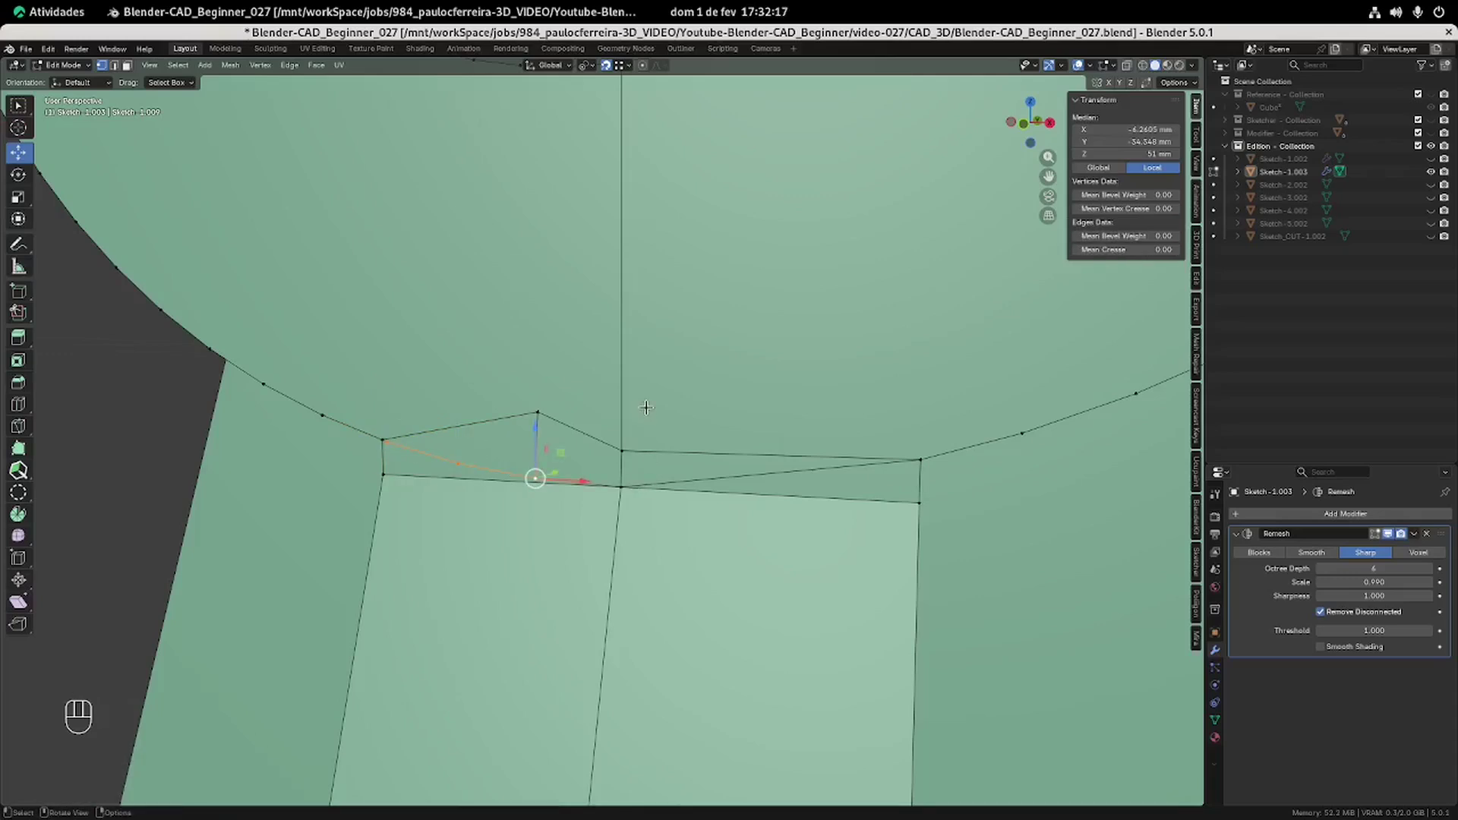
key(m)
click(647, 408)
click(538, 412)
click(535, 478)
shift+click(621, 487)
key(m)
click(684, 389)
Merge the raised vertex left of the rib joint into the upper centre vertex of the joint strip.
click(538, 412)
shift+click(621, 450)
key(m)
click(778, 389)
click(779, 389)
In edge select mode, dissolve the two slanted edges across the rib joint strip, then return to vertex select and clear the selection.
click(114, 66)
click(482, 459)
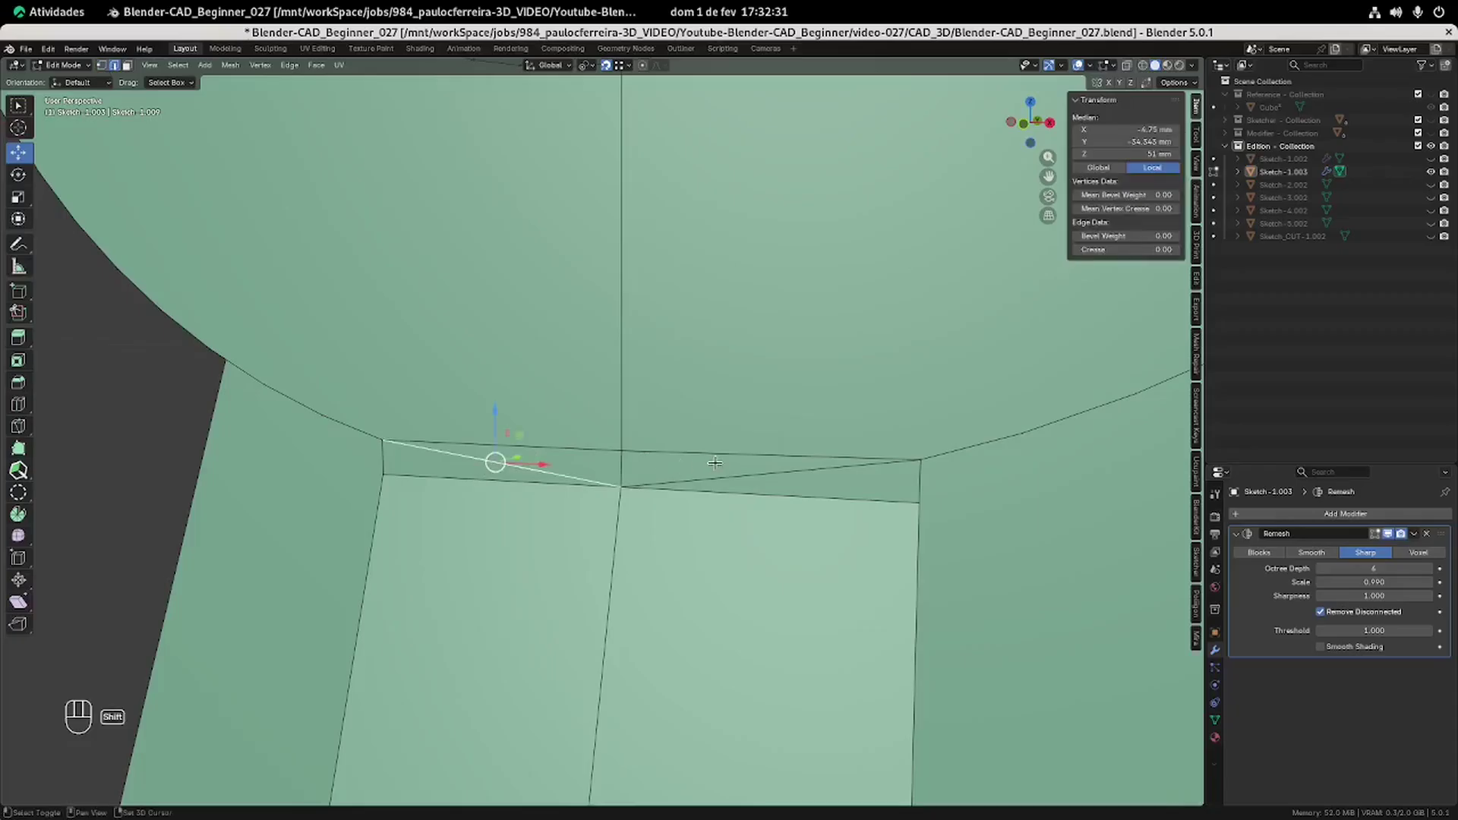
shift+click(729, 477)
key(x)
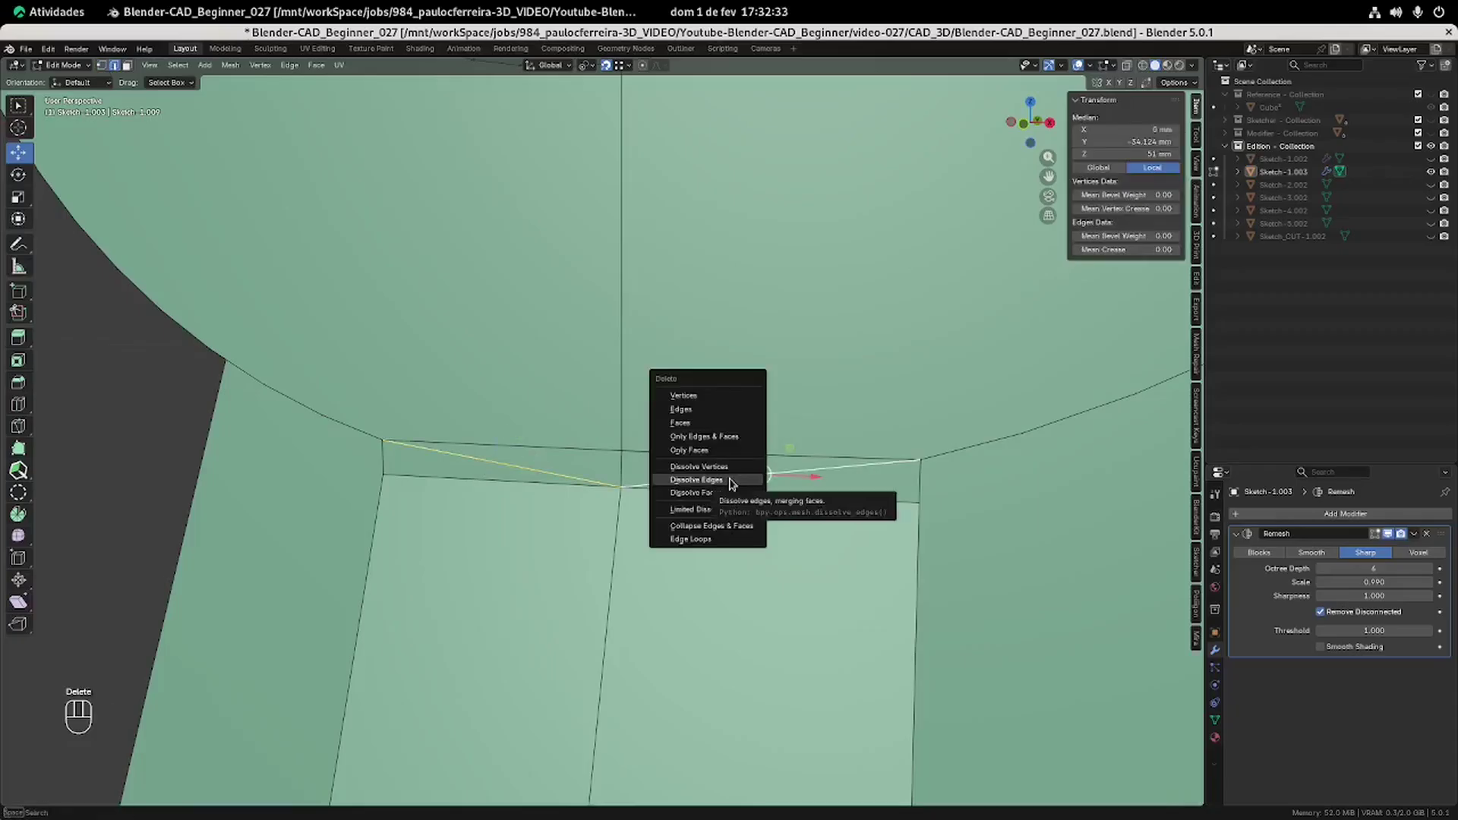
click(731, 479)
click(104, 66)
scroll(540, 421, down, 3)
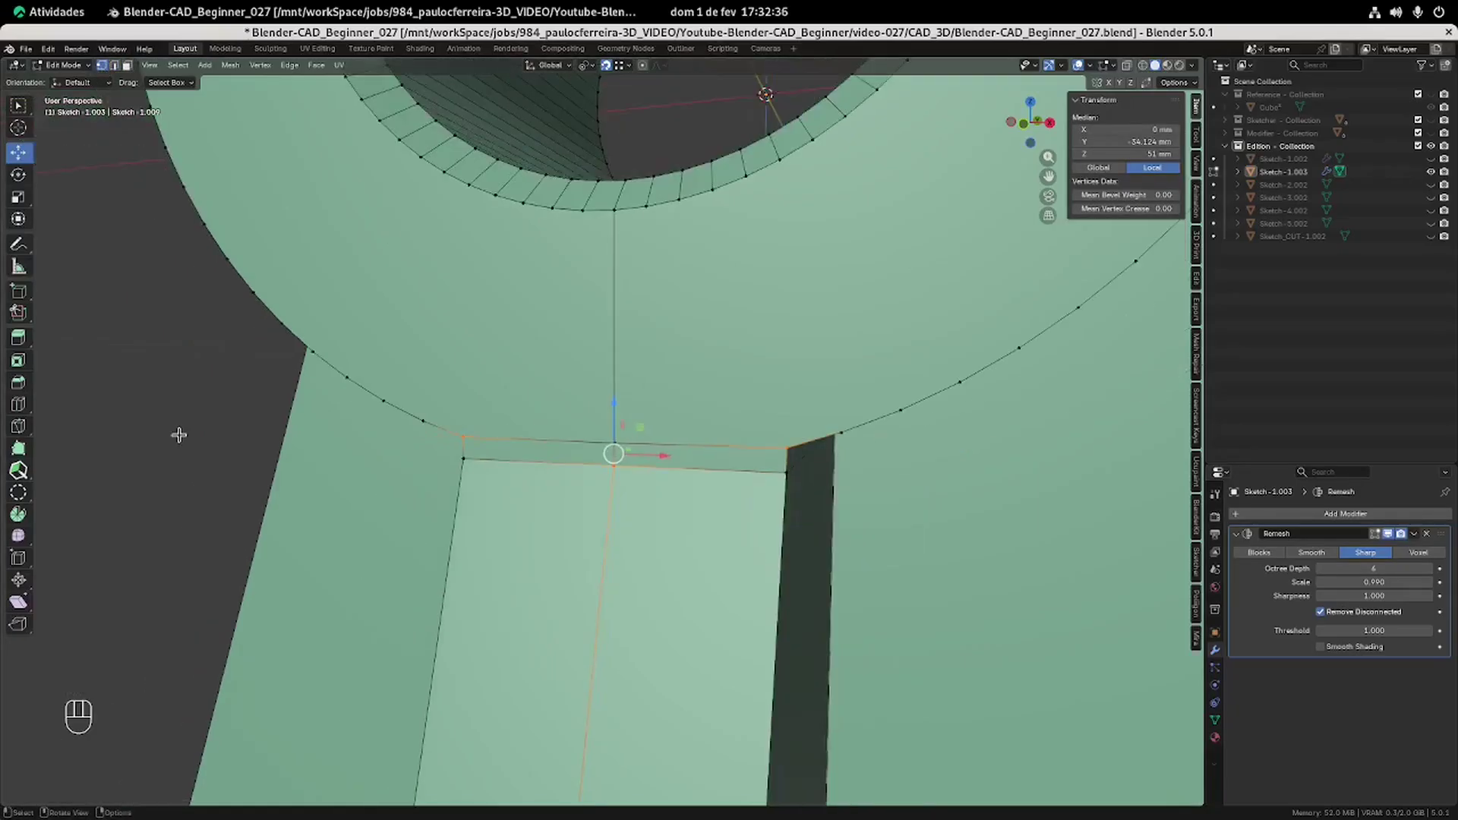
click(180, 435)
On the cylinder's front face, connect the hole rim to the outer circle with horizontal edges on both sides.
scroll(733, 402, down, 5)
shift+middle_drag(734, 402, 666, 638)
middle_drag(765, 454, 763, 460)
key(KP_1)
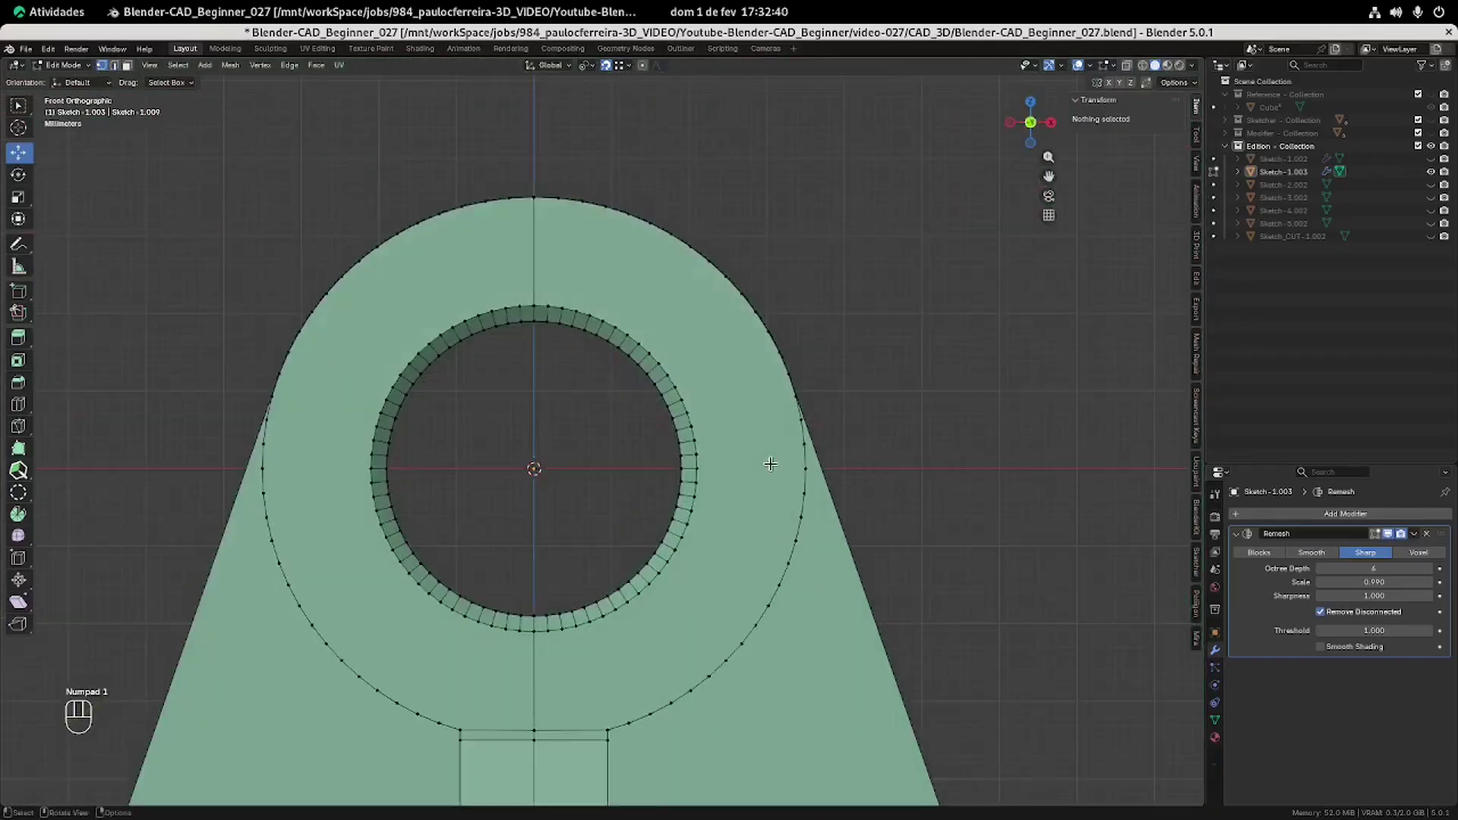
click(694, 470)
shift+click(805, 468)
click(262, 469)
click(631, 456)
Join two pairs of vertices on the base with edges, the second pair across the tongue on the underside.
middle_drag(631, 456, 760, 290)
click(620, 446)
shift+click(673, 553)
key(j)
click(672, 554)
middle_drag(672, 554, 323, 613)
shift+click(294, 613)
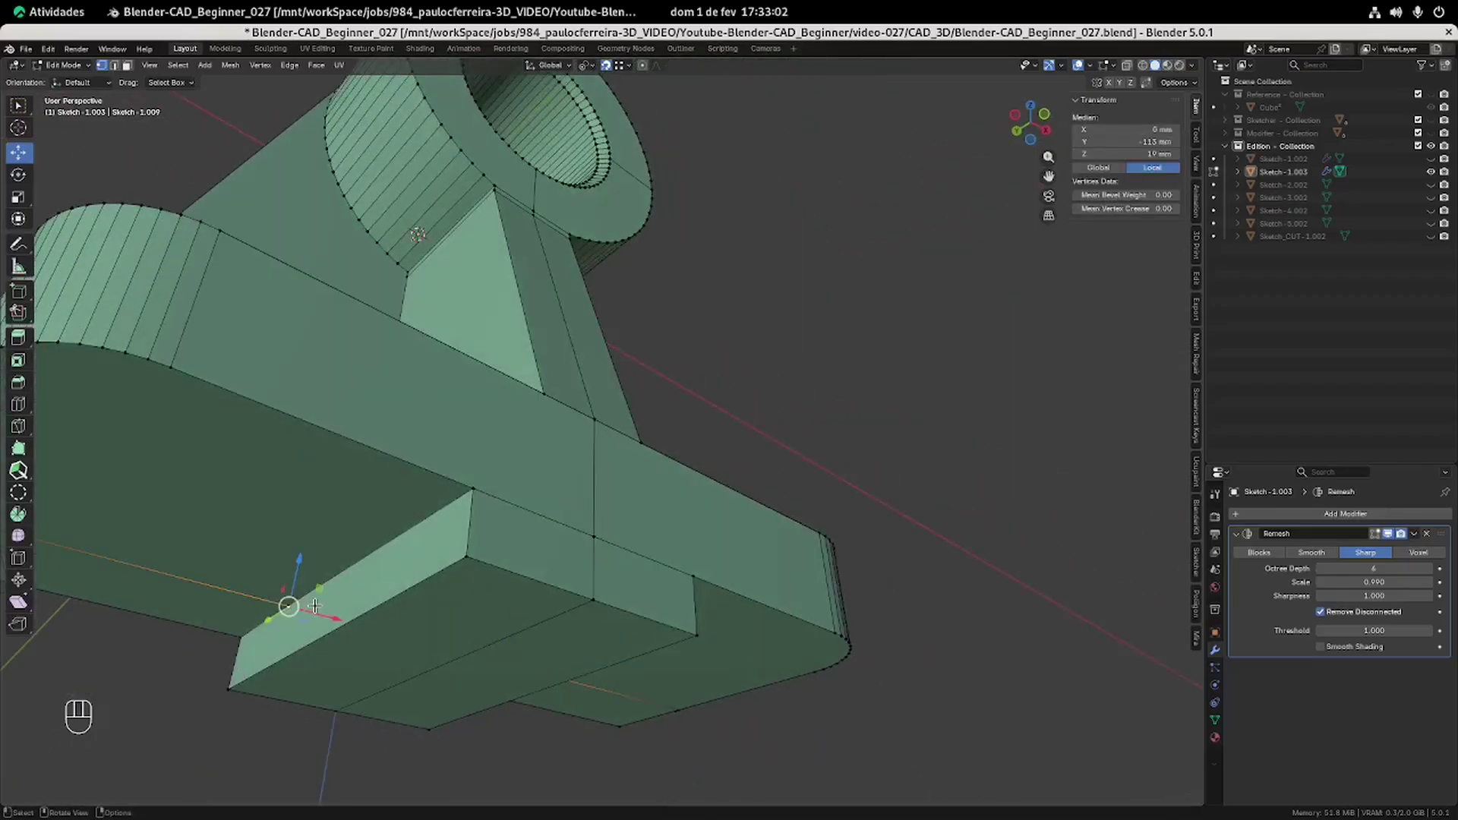
key(j)
middle_drag(294, 612, 505, 518)
click(951, 404)
Merge the doubled vertices at the upper and lower ends of the seam between back plate and base, using At Last.
middle_drag(735, 461, 678, 423)
scroll(870, 549, up, 4)
shift+middle_drag(918, 567, 776, 484)
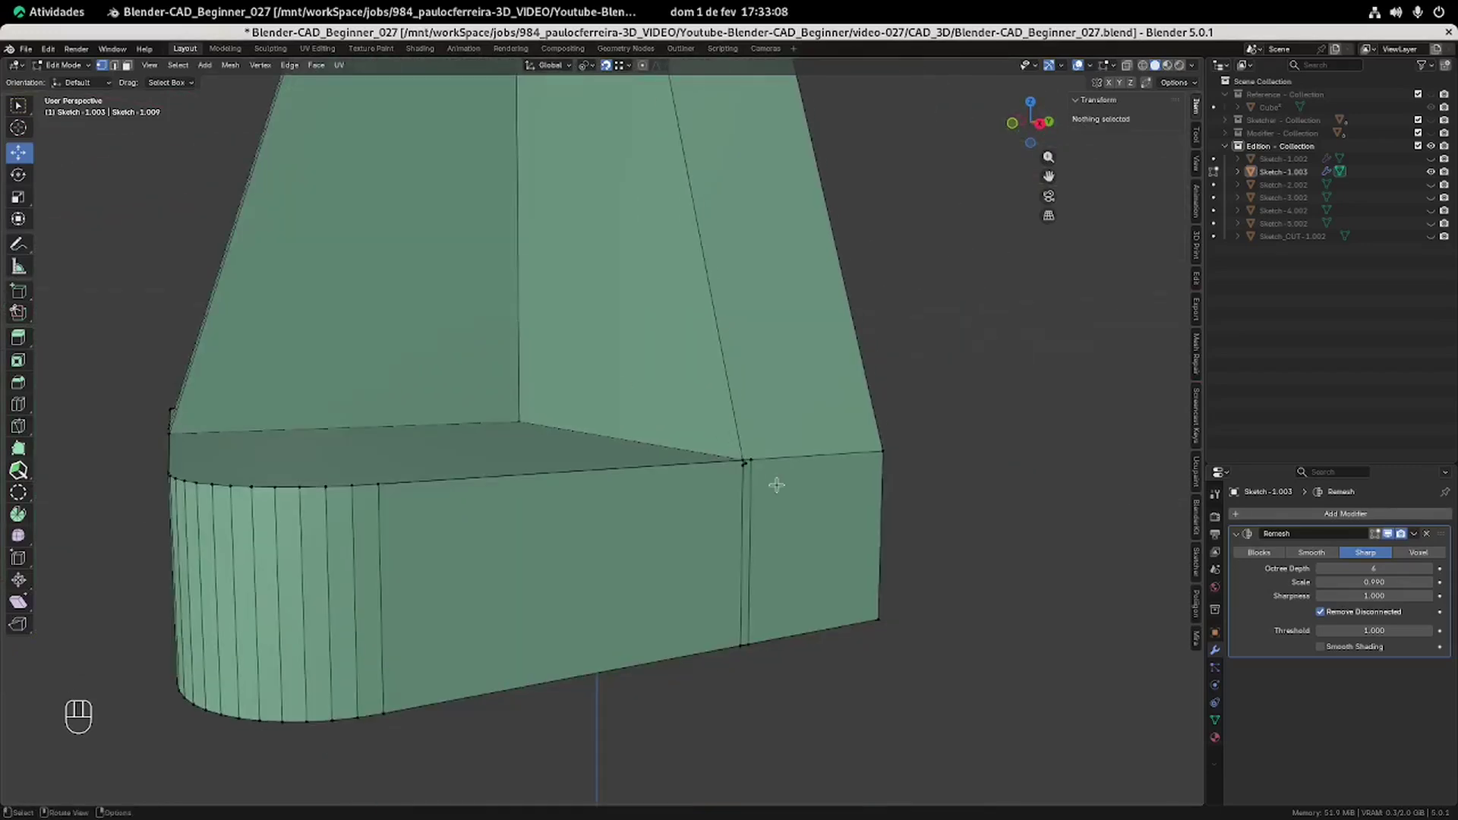
scroll(776, 460, up, 2)
drag(891, 512, 832, 487)
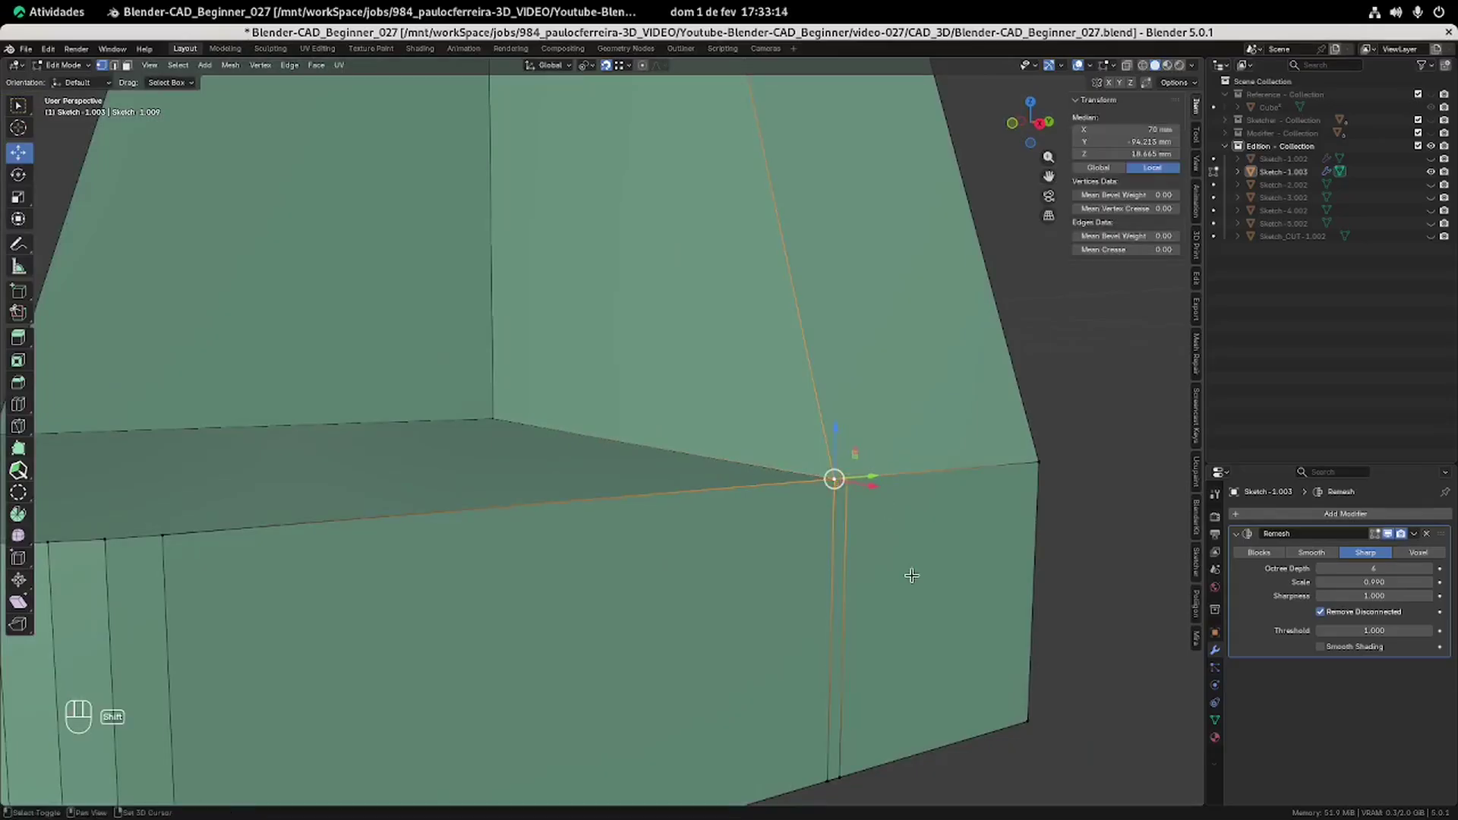
click(839, 777)
shift+click(828, 781)
key(m)
click(759, 681)
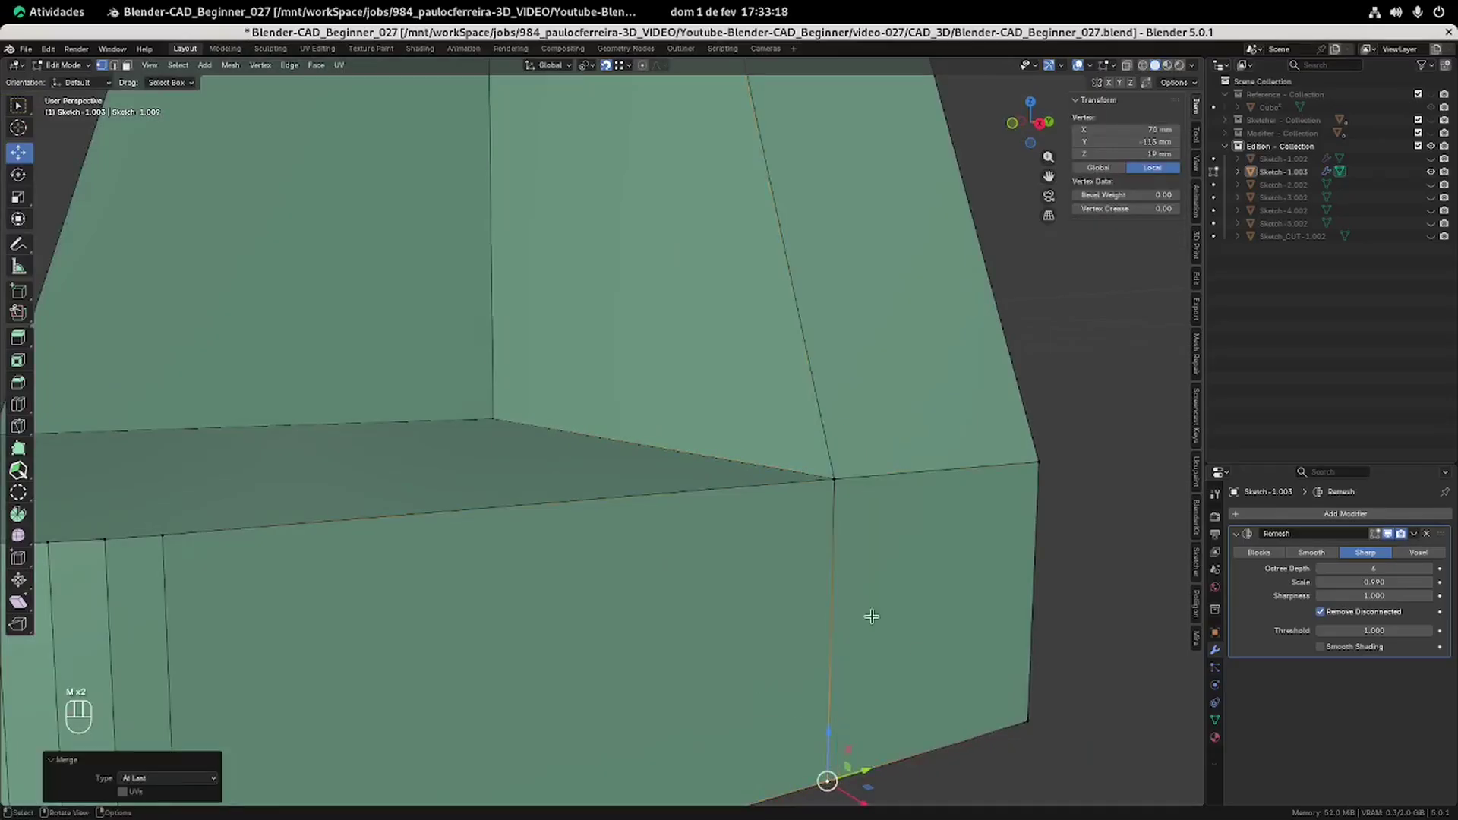
scroll(881, 589, down, 5)
click(922, 518)
In the back view, connect the plate's tangent vertex at the end of the rounded top to the nearest hole rim vertex.
shift+middle_drag(607, 83, 547, 479)
click(480, 416)
key(KP_1)
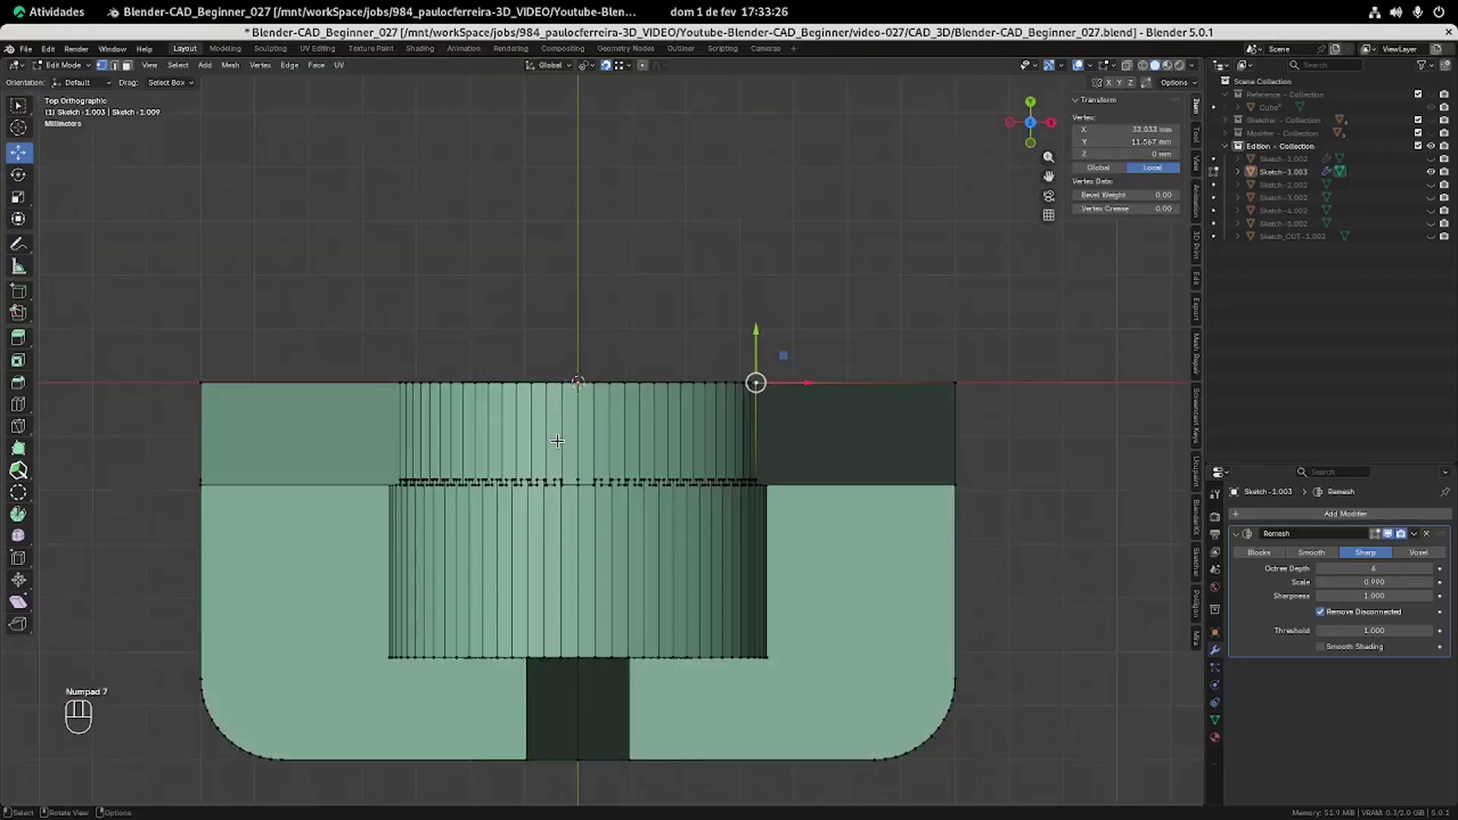
key(ctrl+KP_1)
shift+click(520, 393)
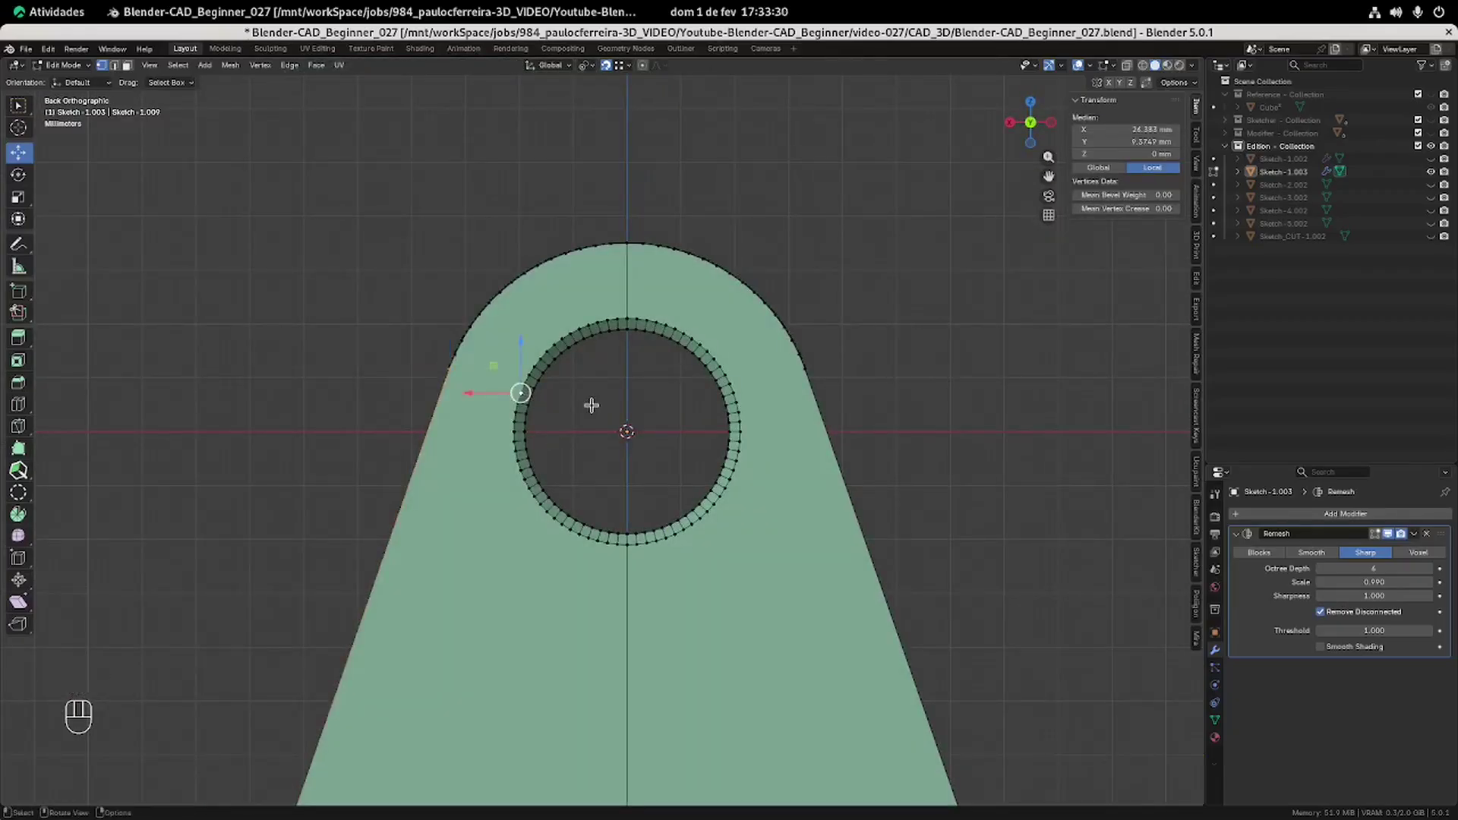
key(Home)
Connect the tongue's upper corner vertex on the back face to a vertex on the lower rim of the hole.
click(559, 726)
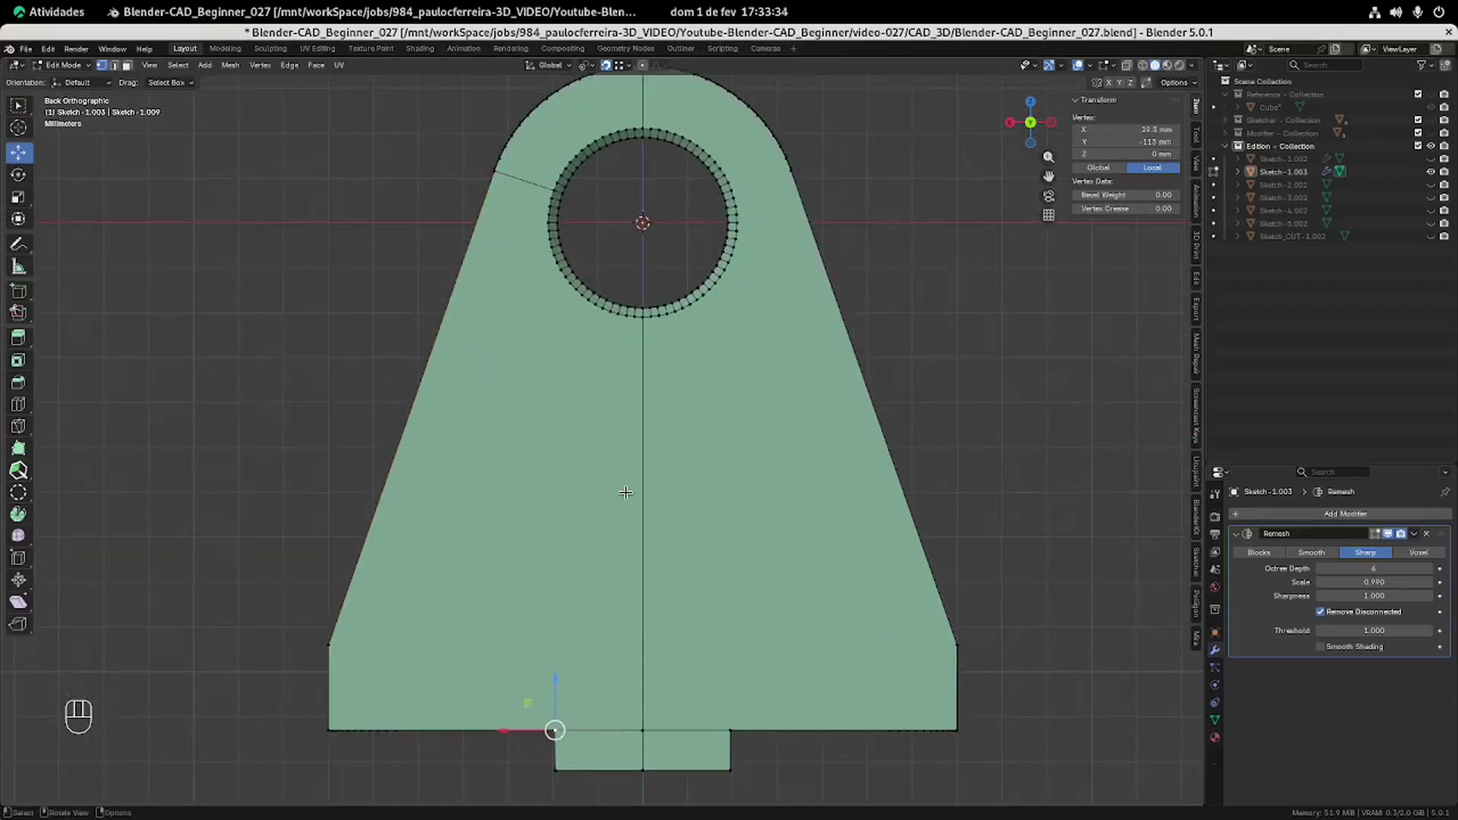
shift+click(609, 318)
key(j)
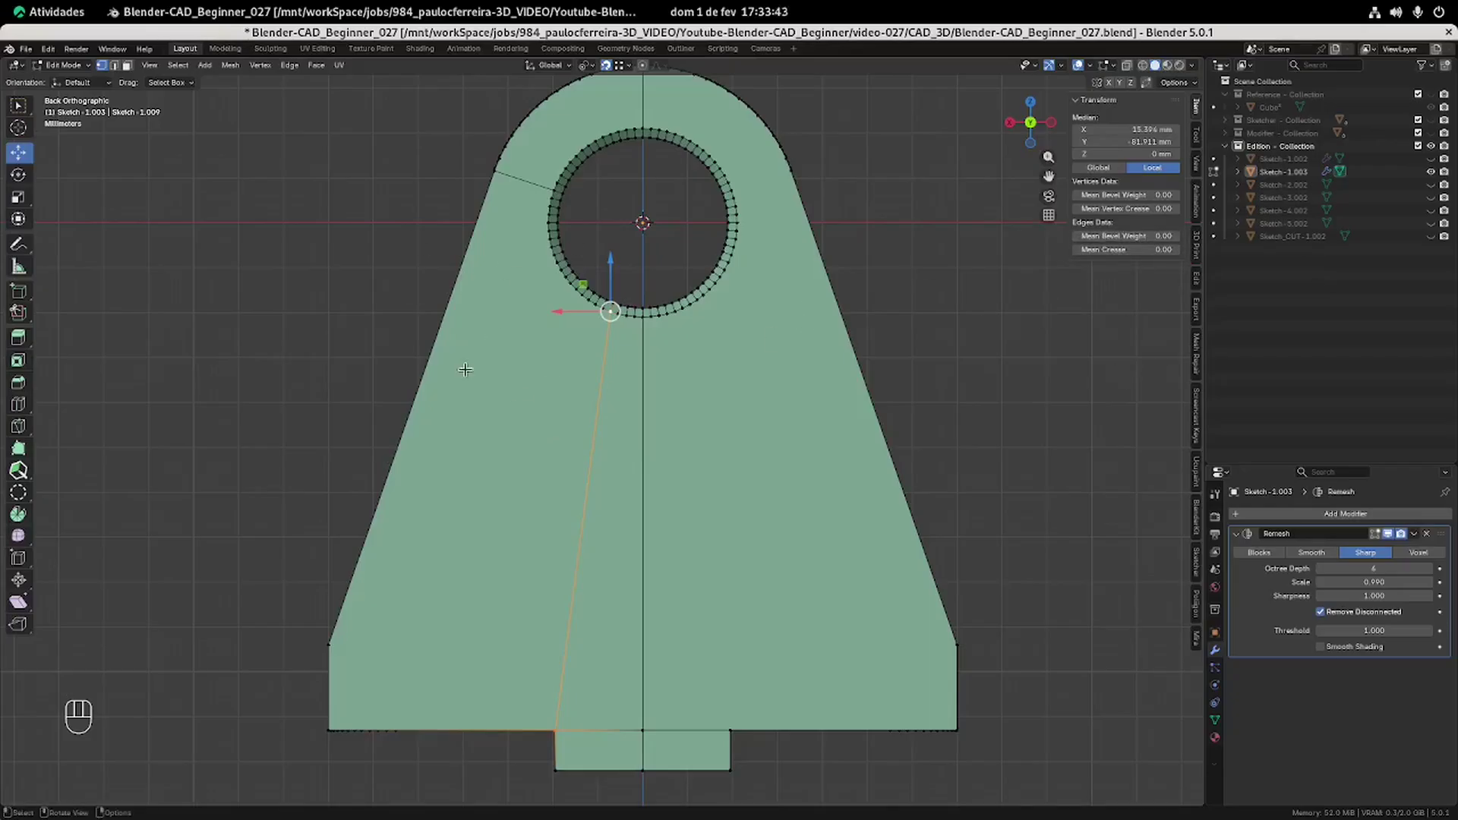
In the front view with X-ray on, delete all vertices left of the centre line, then turn X-ray off.
middle_drag(485, 393, 637, 217)
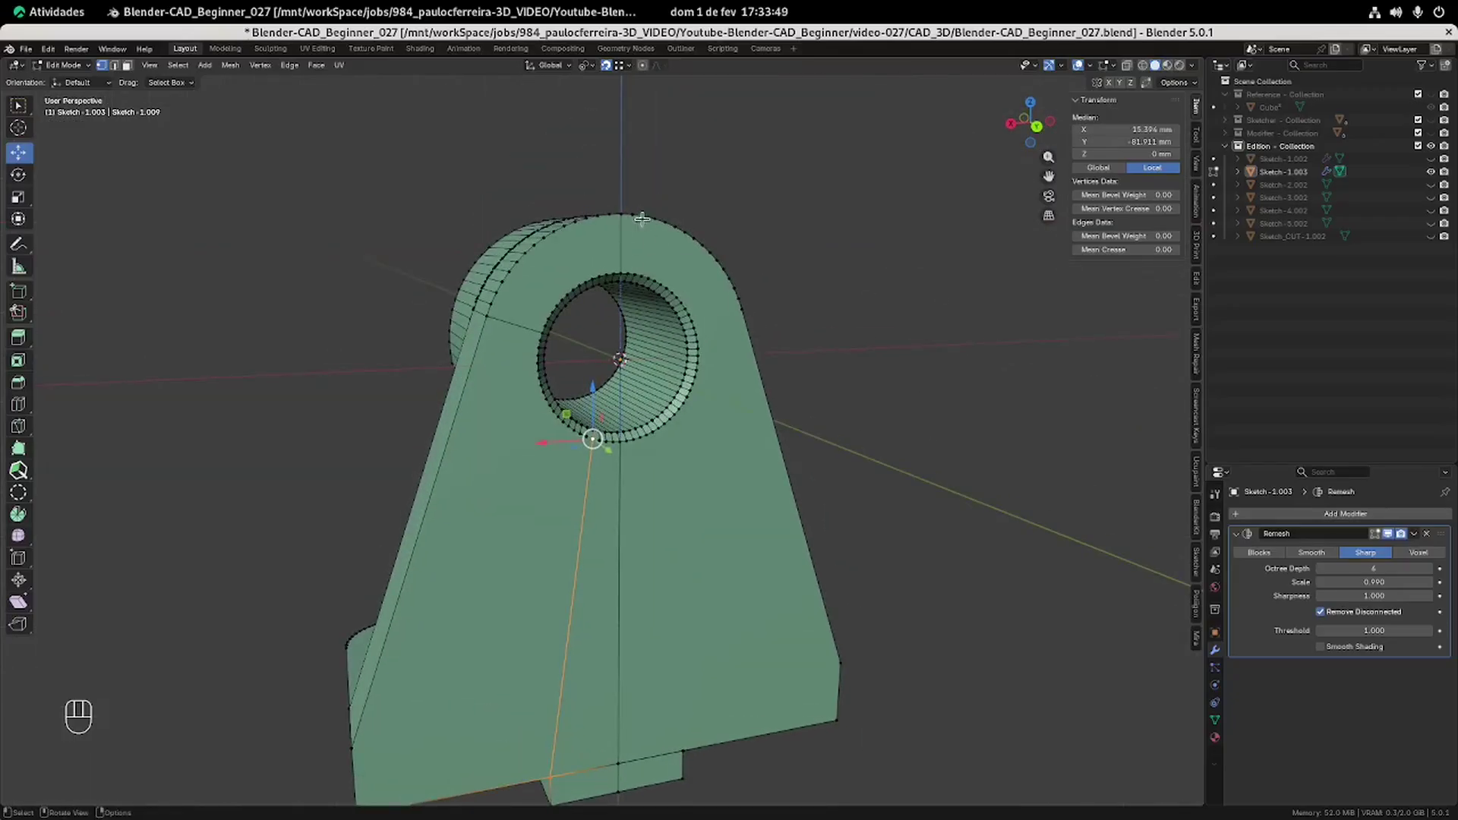
middle_drag(547, 524, 801, 528)
middle_drag(634, 494, 768, 318)
key(KP_1)
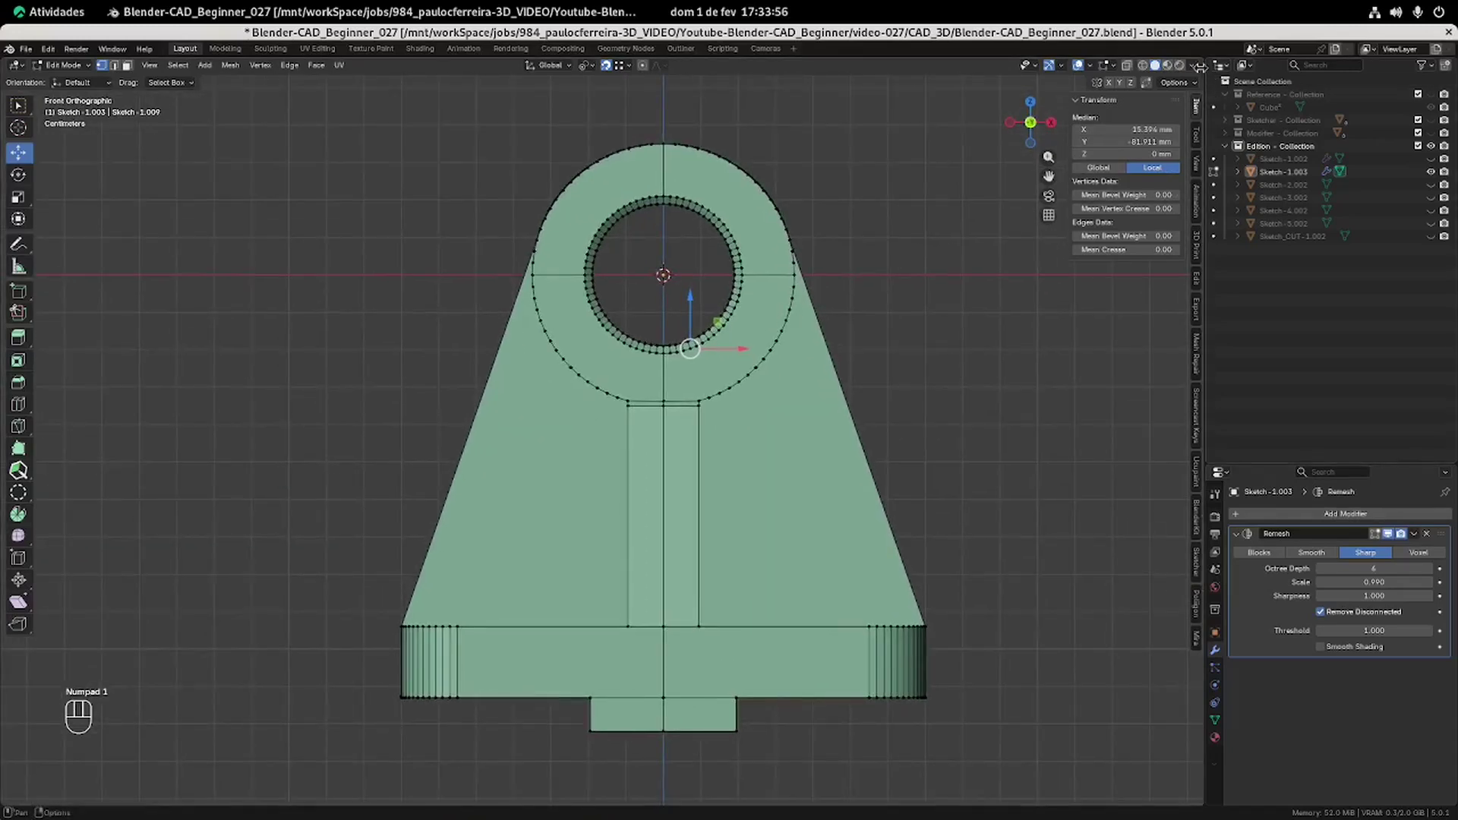
click(1128, 66)
drag(319, 125, 668, 774)
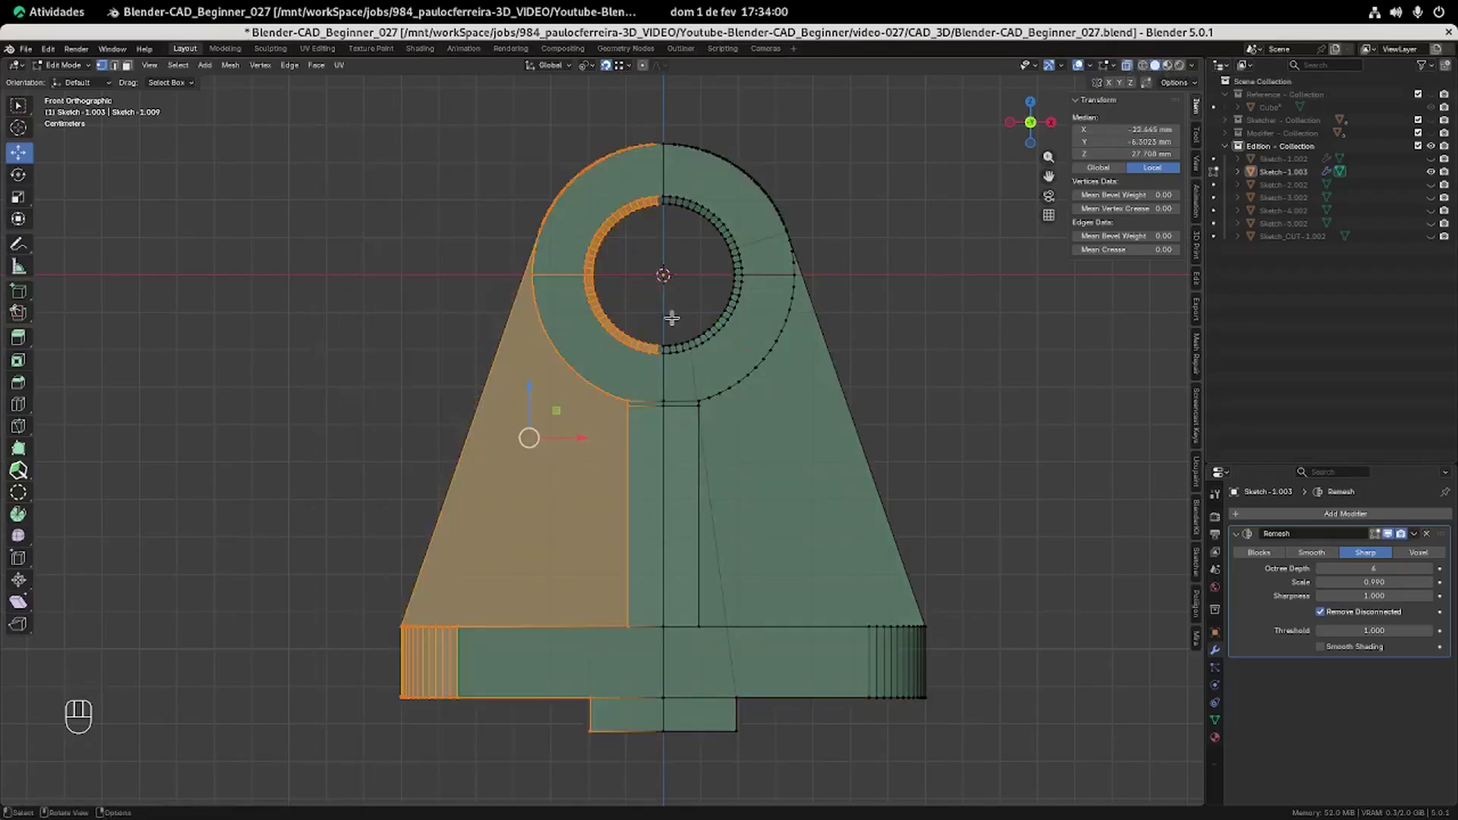
shift+middle_drag(643, 153, 632, 531)
scroll(635, 511, up, 6)
shift+middle_drag(719, 677, 602, 332)
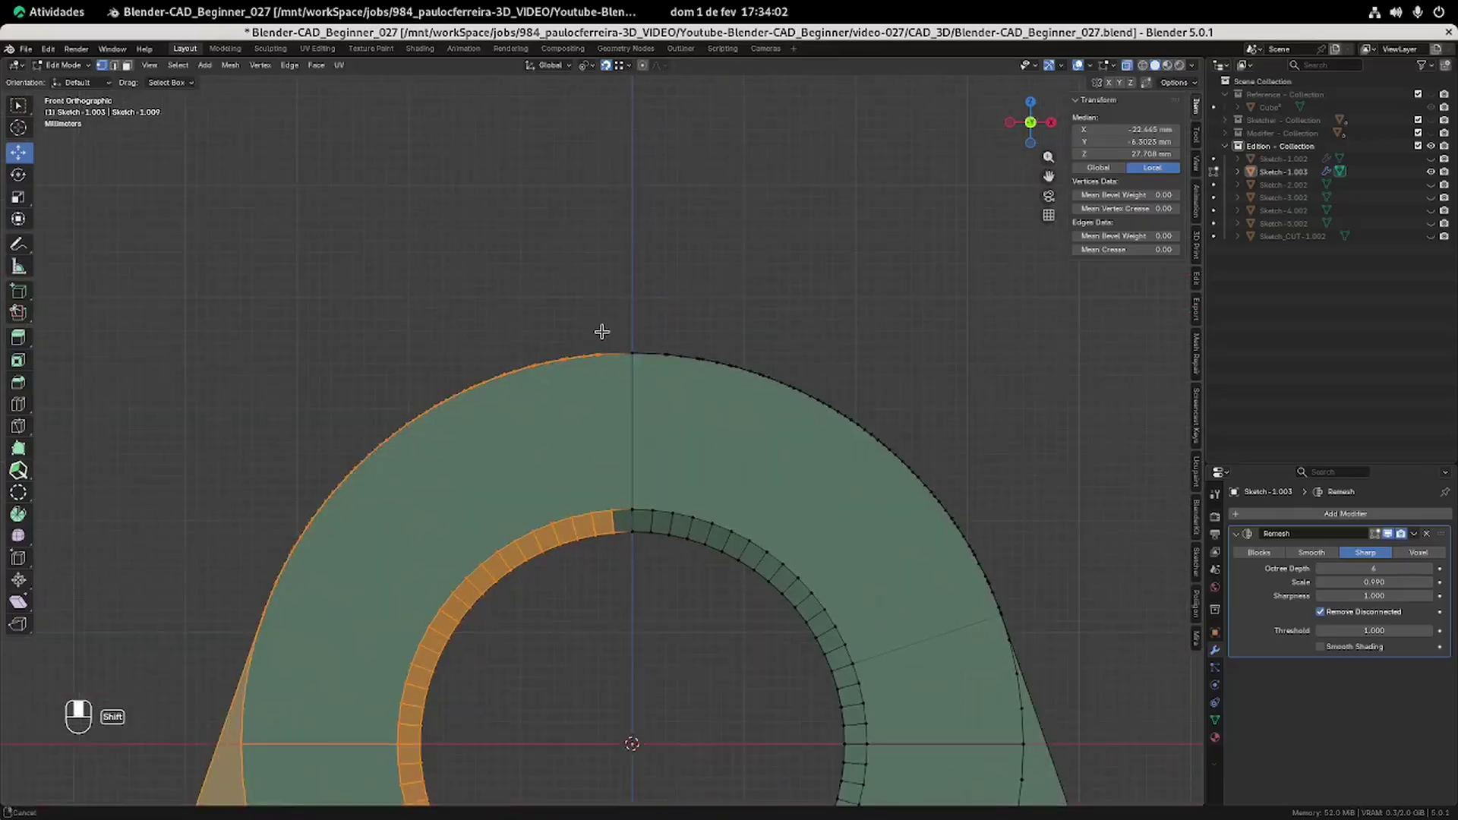
key(Delete)
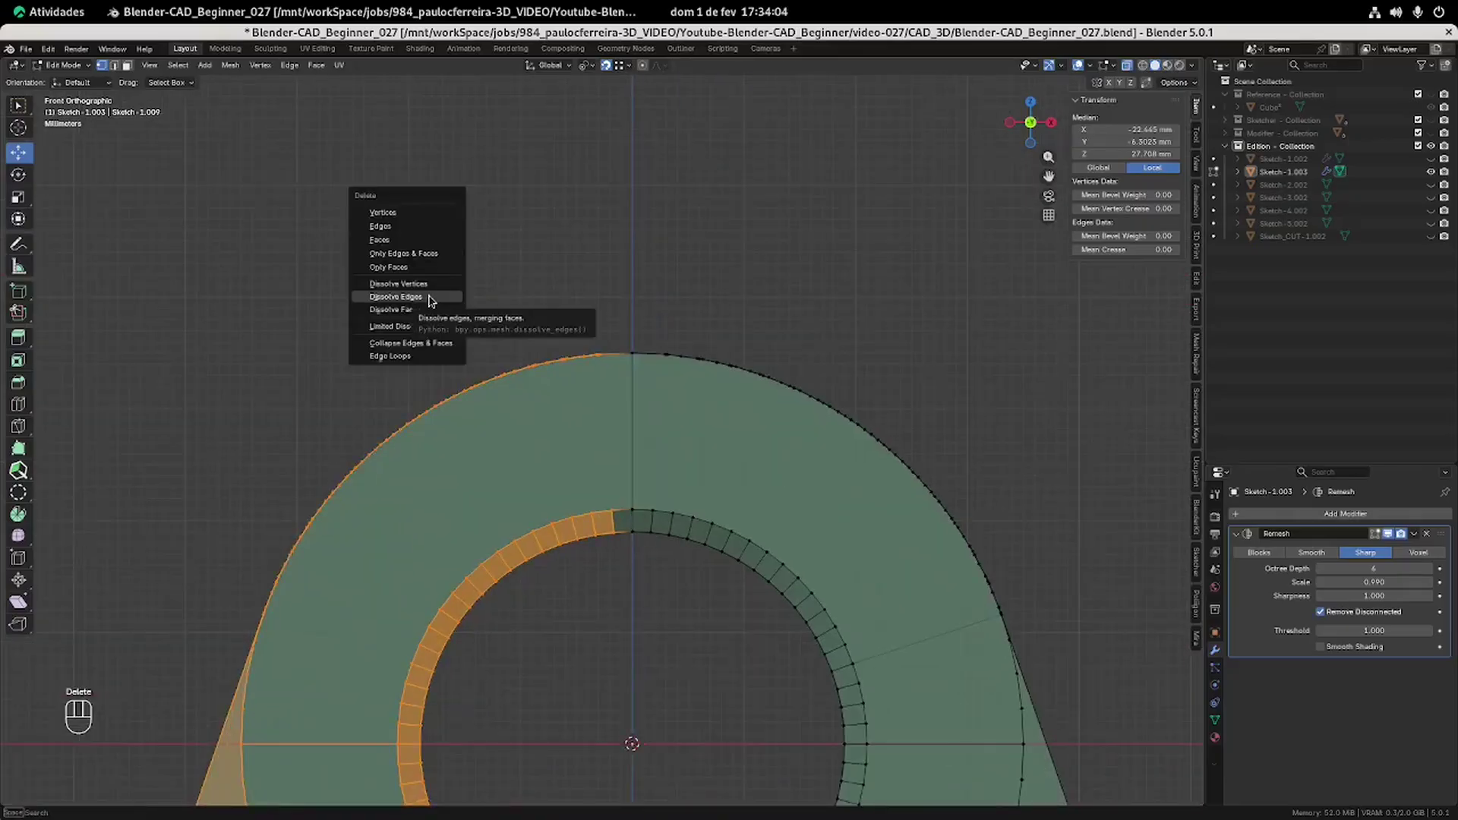
click(397, 211)
scroll(622, 547, down, 5)
shift+middle_drag(621, 547, 562, 275)
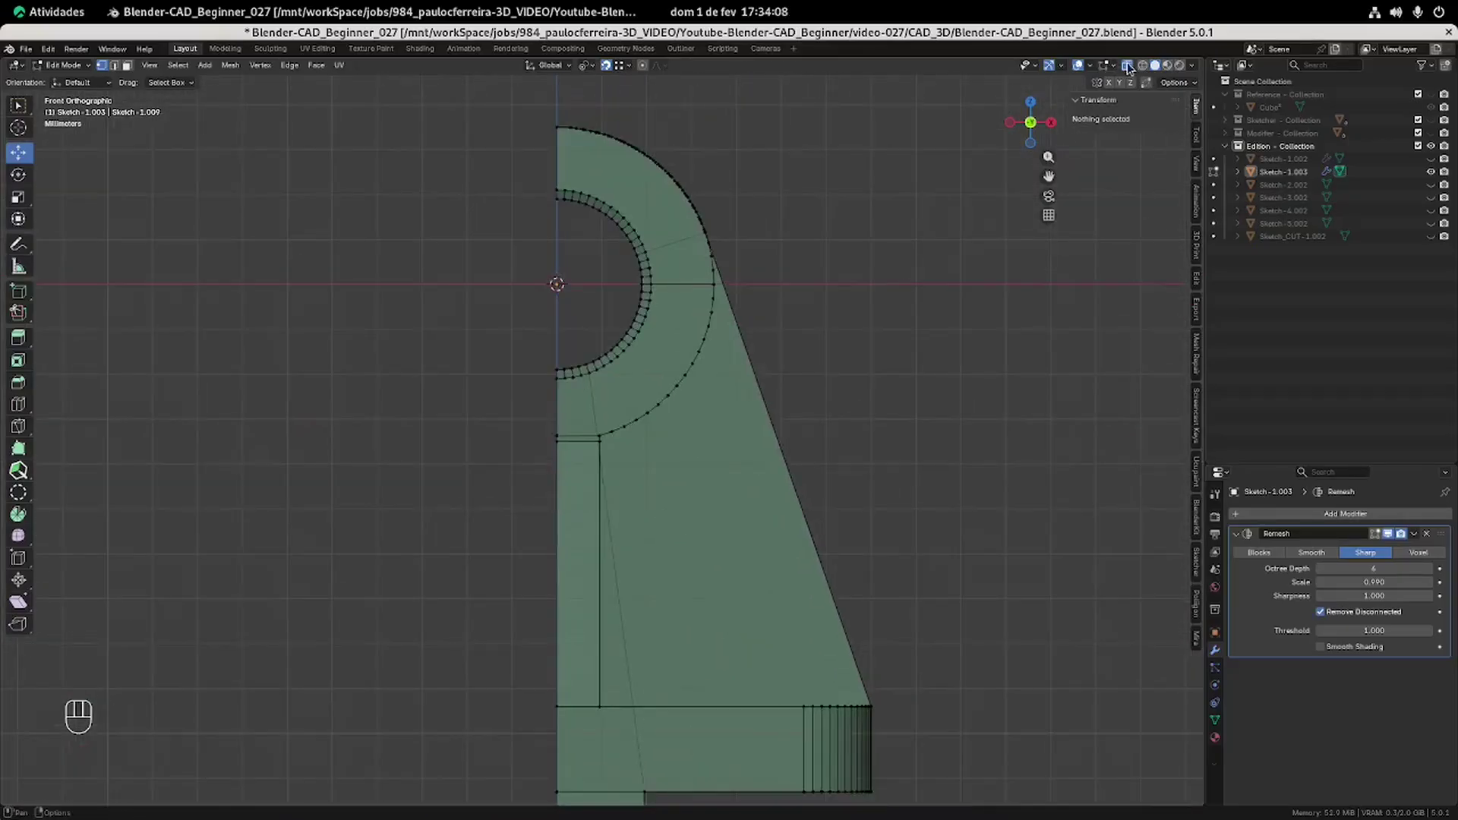
click(1128, 66)
Connect a lower hole rim vertex to the rib joint's upper corner with an edge on the front face.
middle_drag(686, 424, 670, 436)
scroll(660, 433, up, 2)
middle_drag(505, 446, 508, 459)
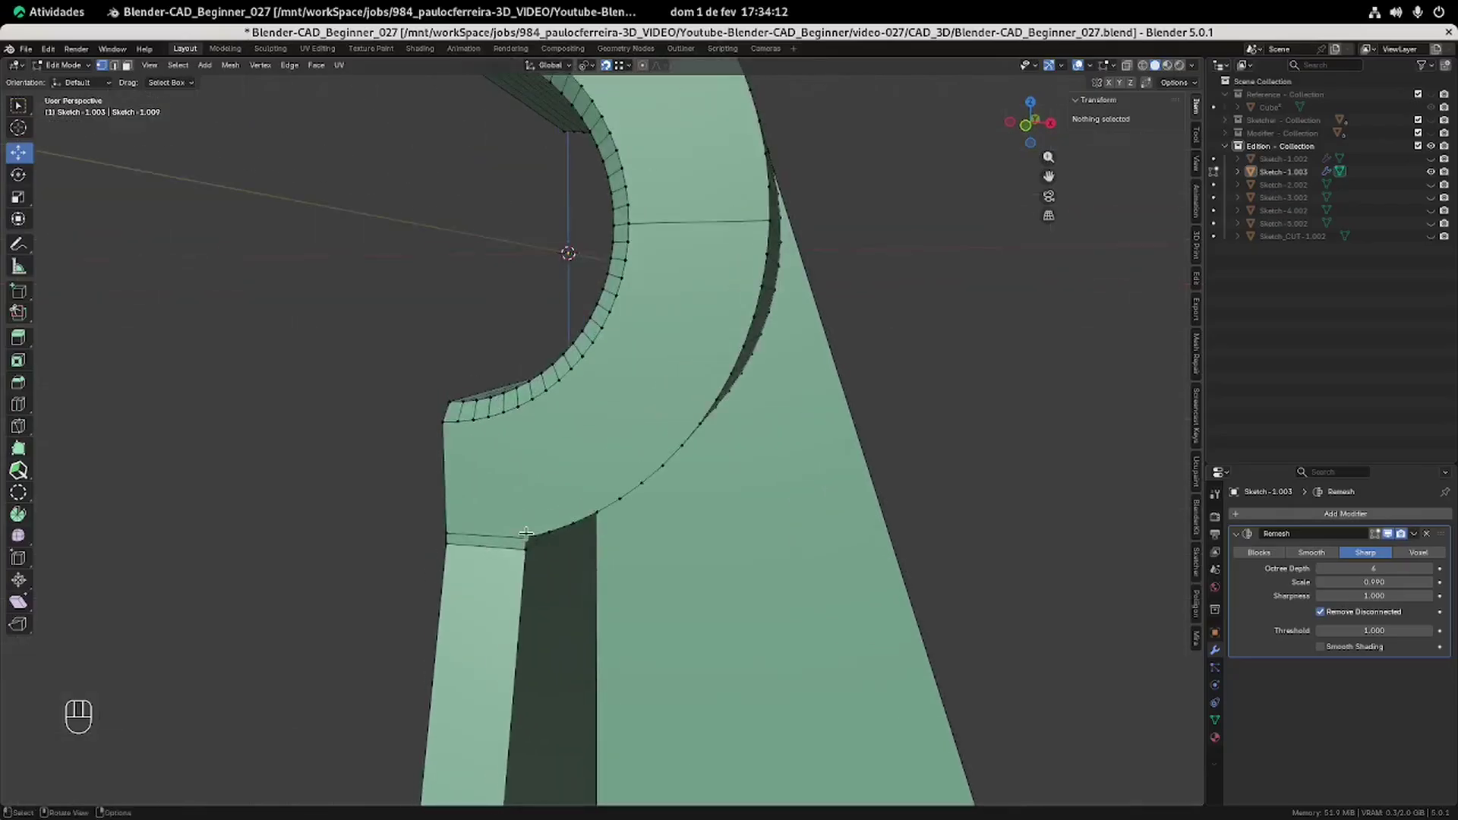
shift+click(504, 414)
shift+click(530, 531)
key(j)
click(290, 404)
In the right view with X-ray on, align the zigzag seam vertices with the cylinder's back edge by scaling Y to 0.
scroll(289, 403, down, 3)
middle_drag(289, 404, 319, 448)
shift+middle_drag(646, 304, 561, 389)
key(KP_3)
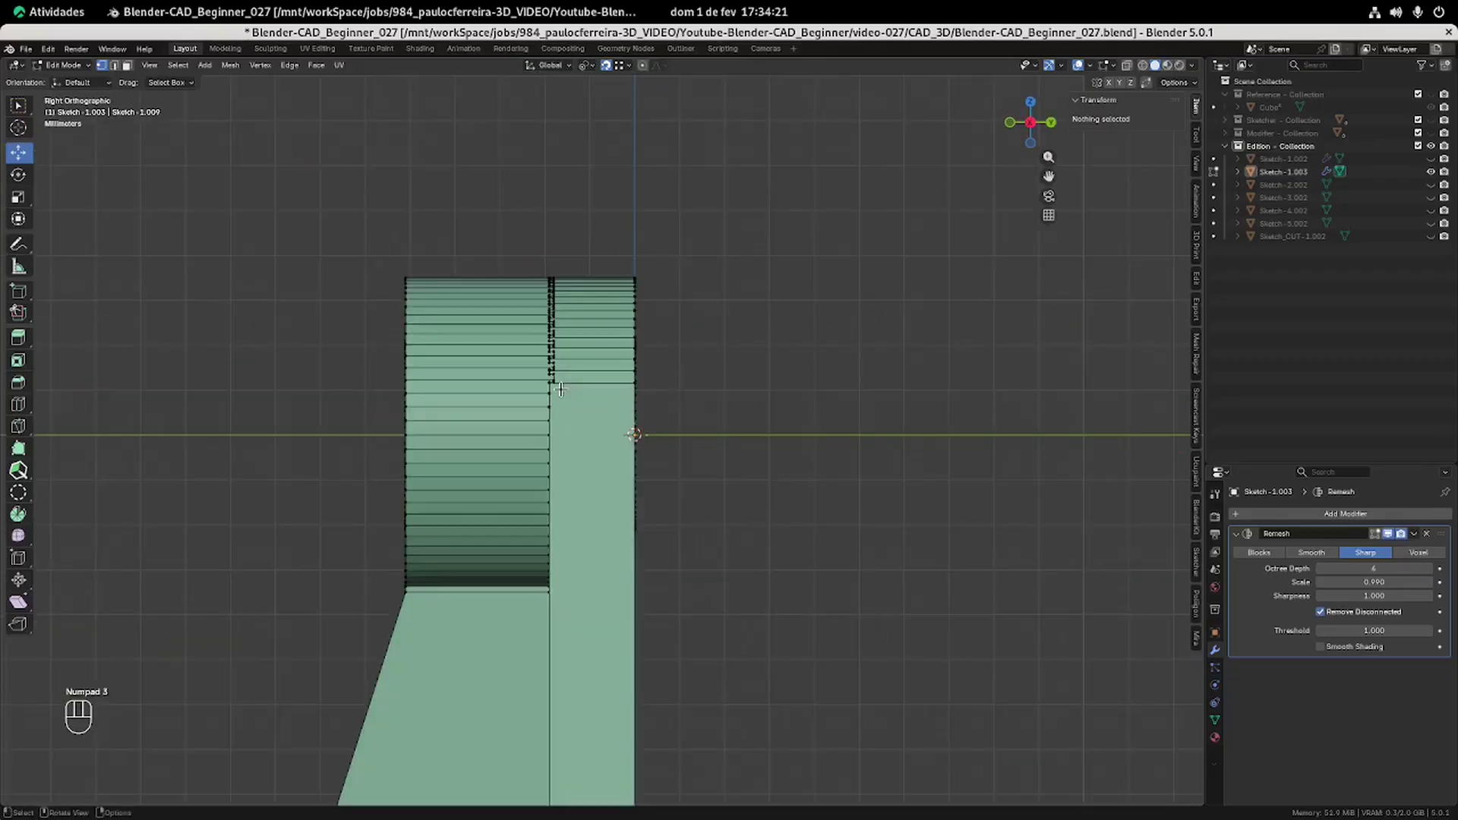
click(1128, 65)
scroll(622, 326, up, 5)
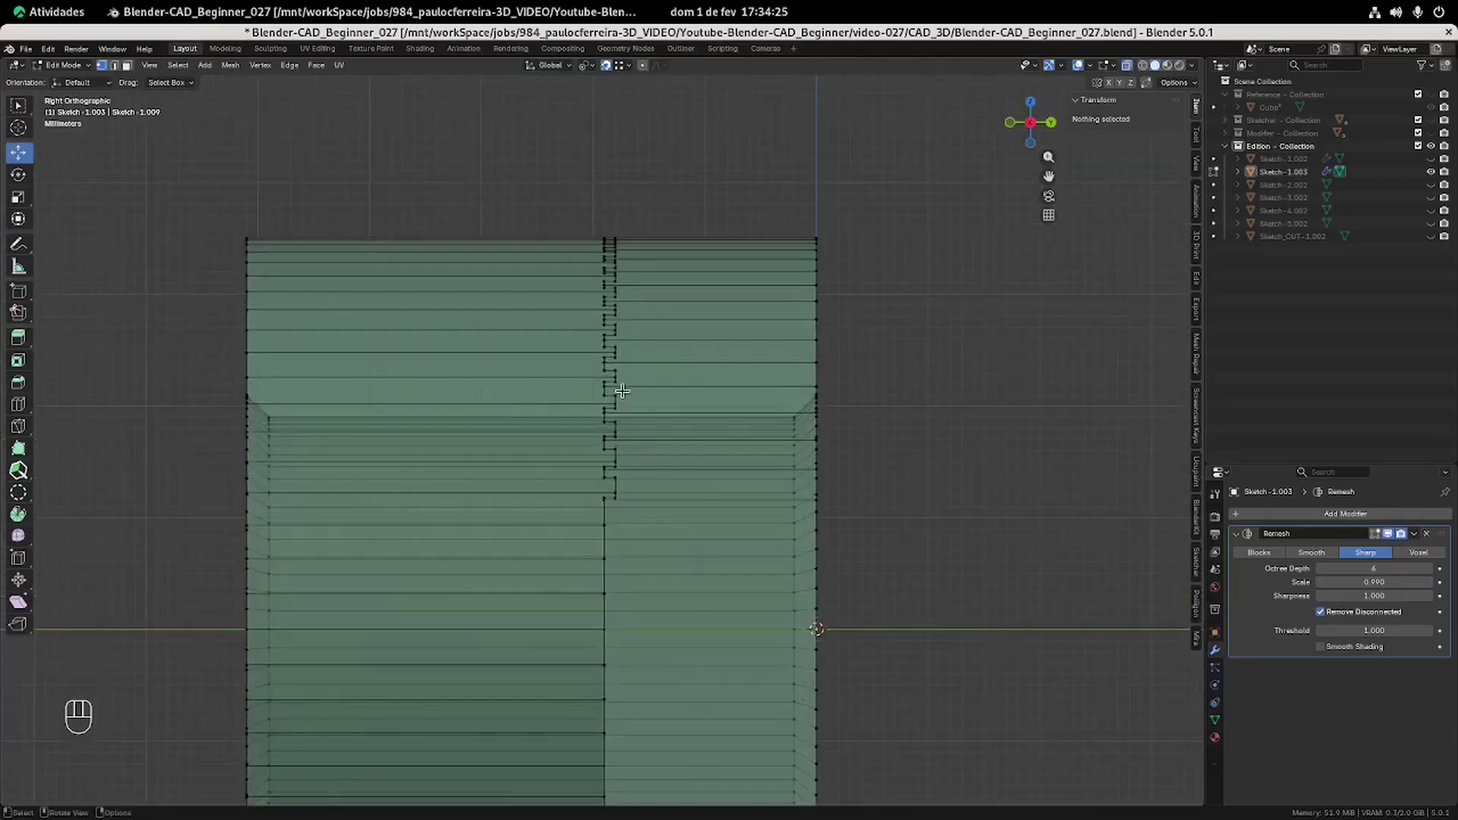
drag(684, 565, 608, 205)
scroll(604, 439, up, 1)
shift+click(603, 515)
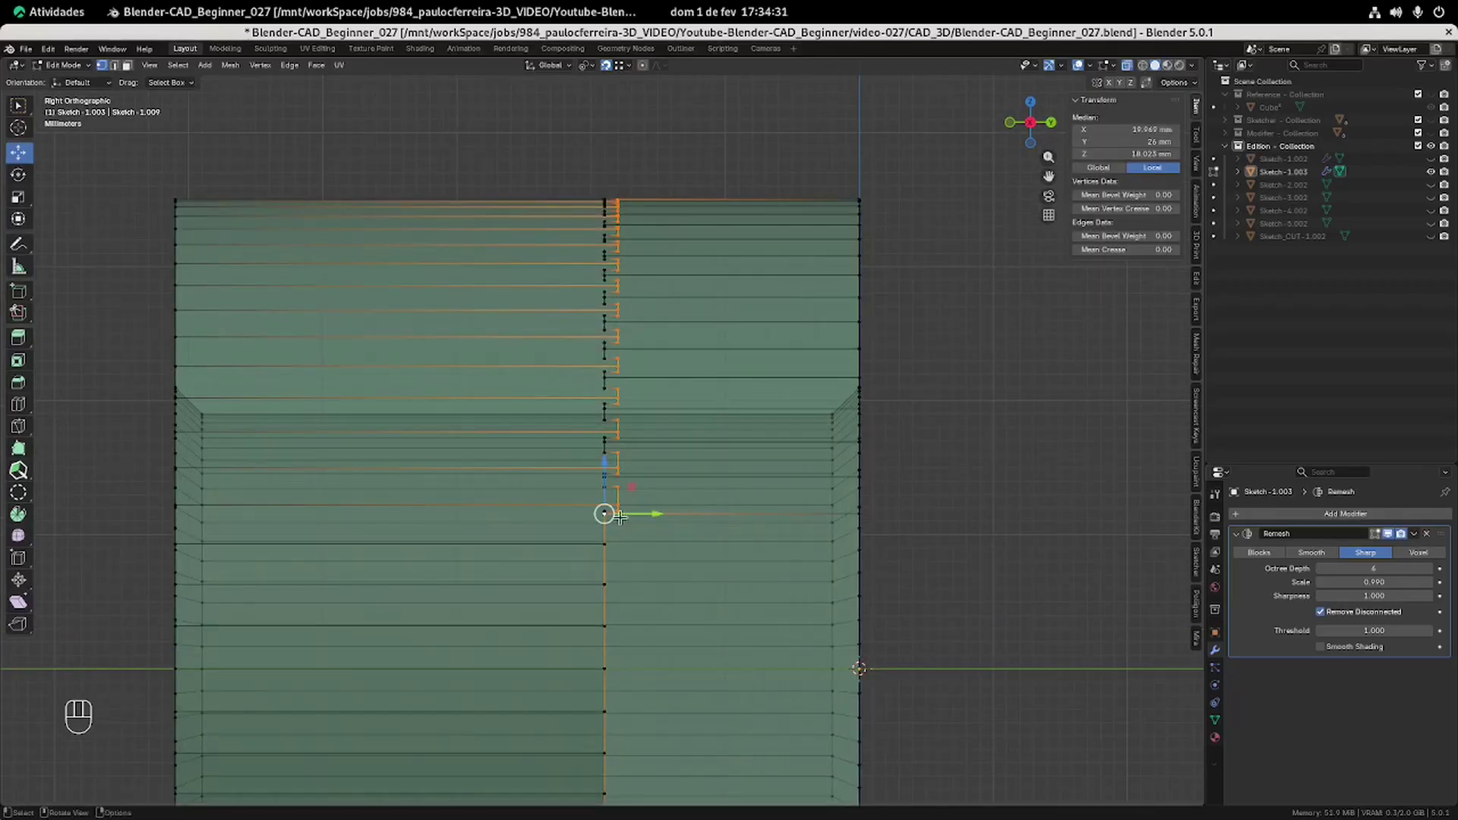
key(s)
key(y)
key(0)
key(Return)
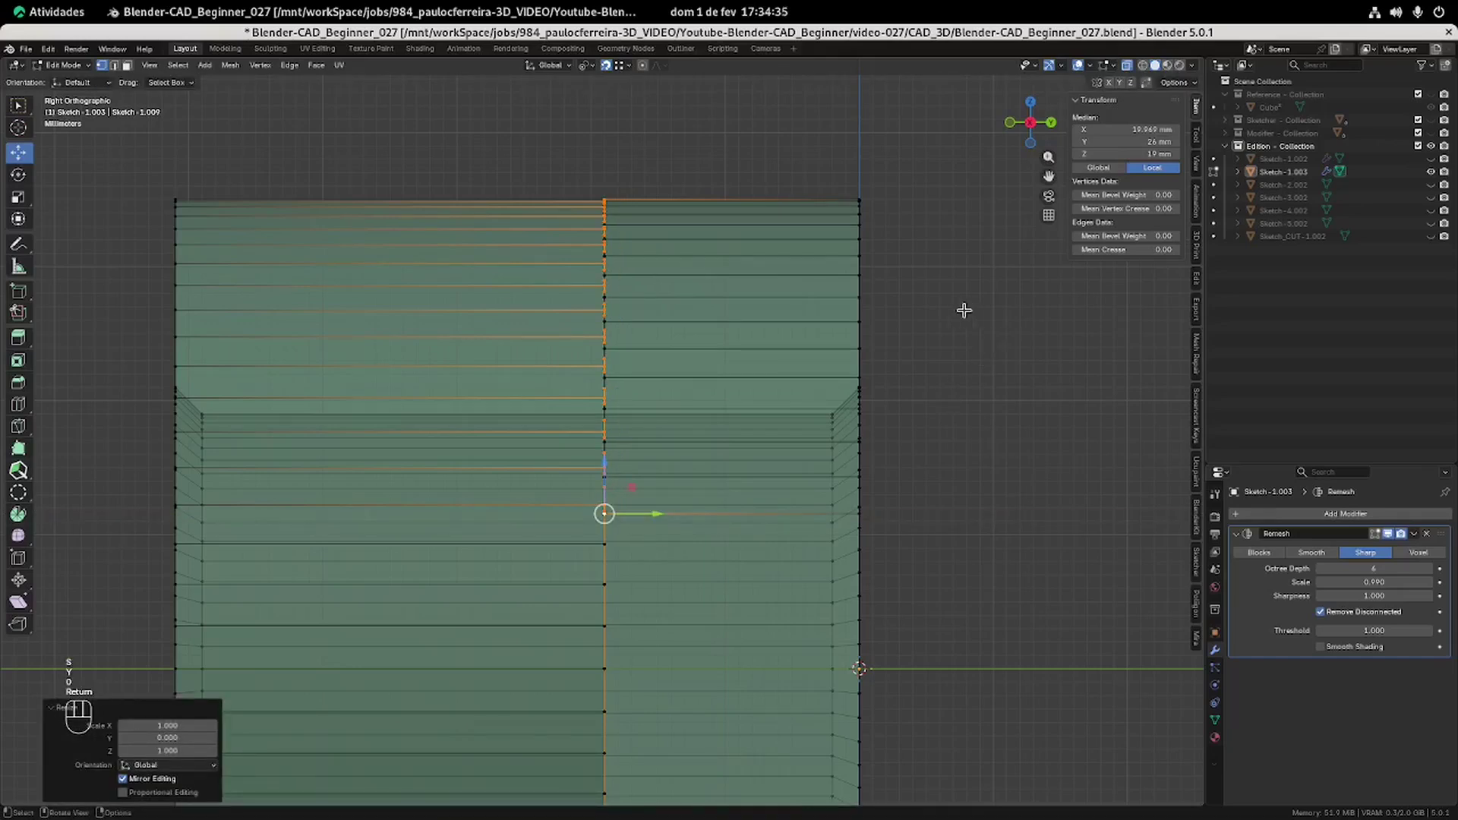
Merge all mesh vertices by distance at 0.1 mm, then clear the selection and turn X-ray off.
key(a)
key(m)
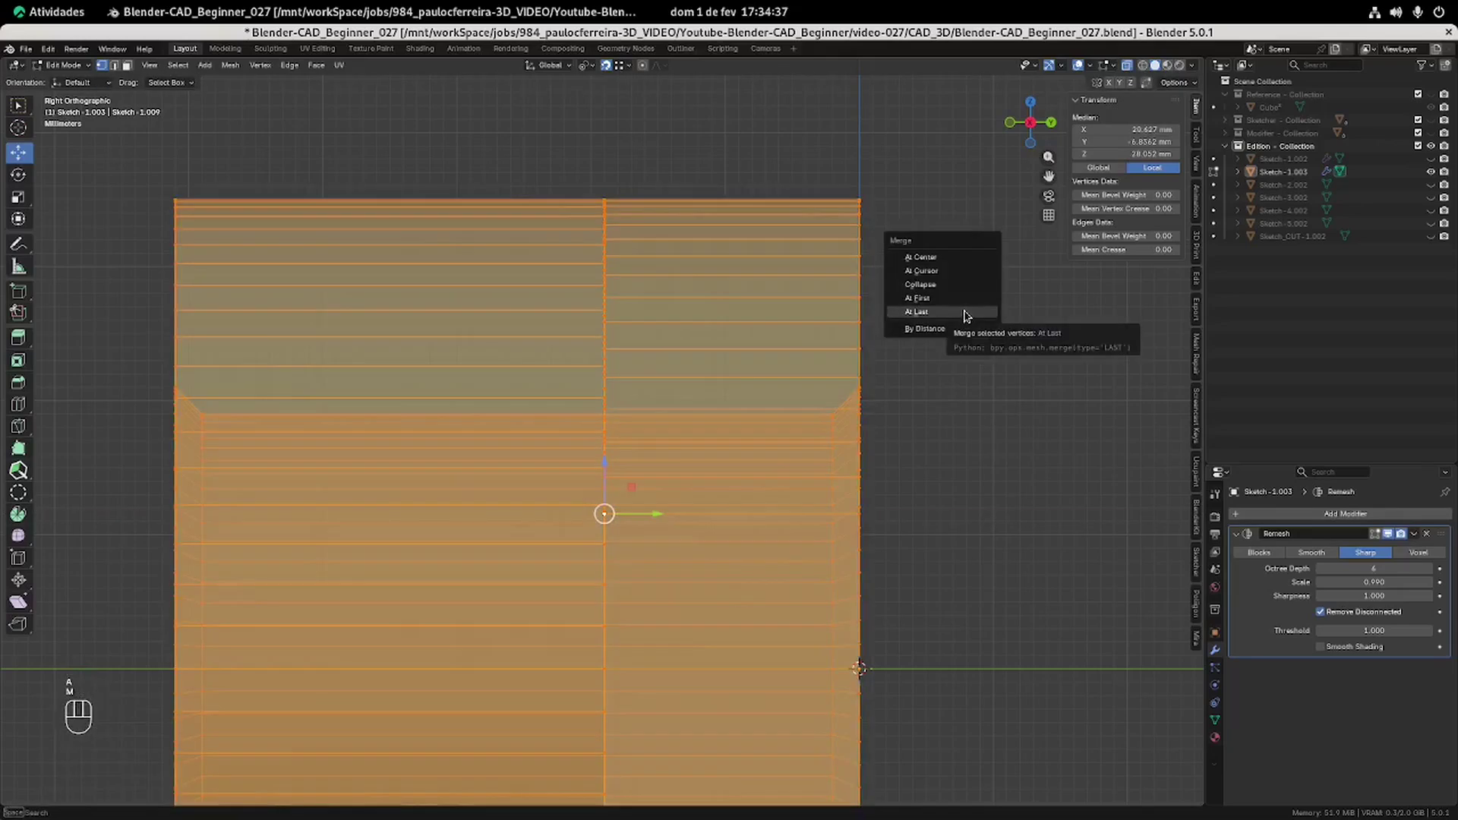
click(940, 329)
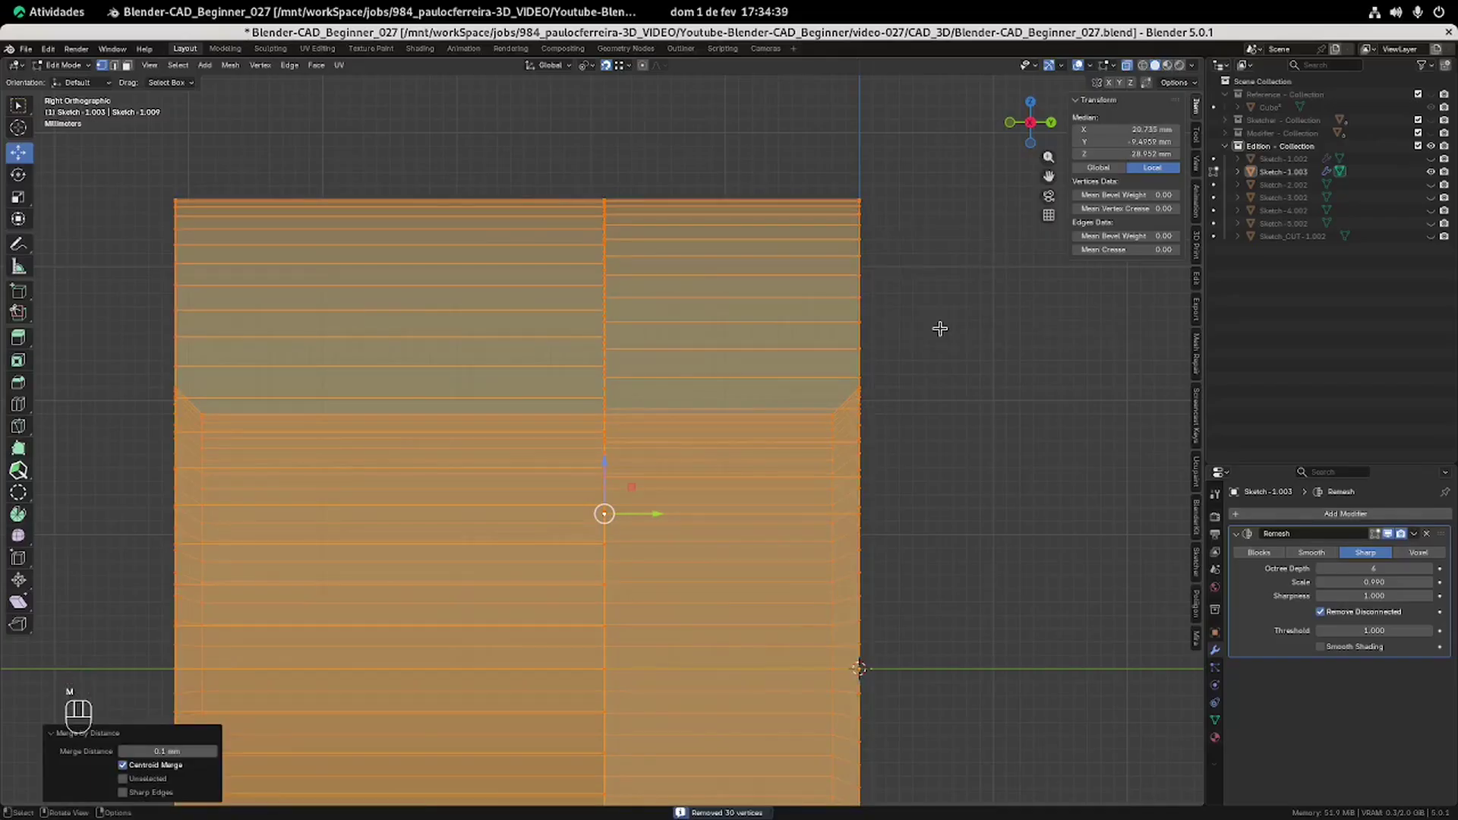
key(m)
click(940, 329)
click(941, 359)
scroll(940, 360, down, 4)
click(1127, 66)
scroll(843, 325, down, 3)
At the two lowest junctions of the cylinder-to-plate seam, merge the extra vertices into the cylinder edge endpoints using At Last.
middle_drag(842, 325, 686, 435)
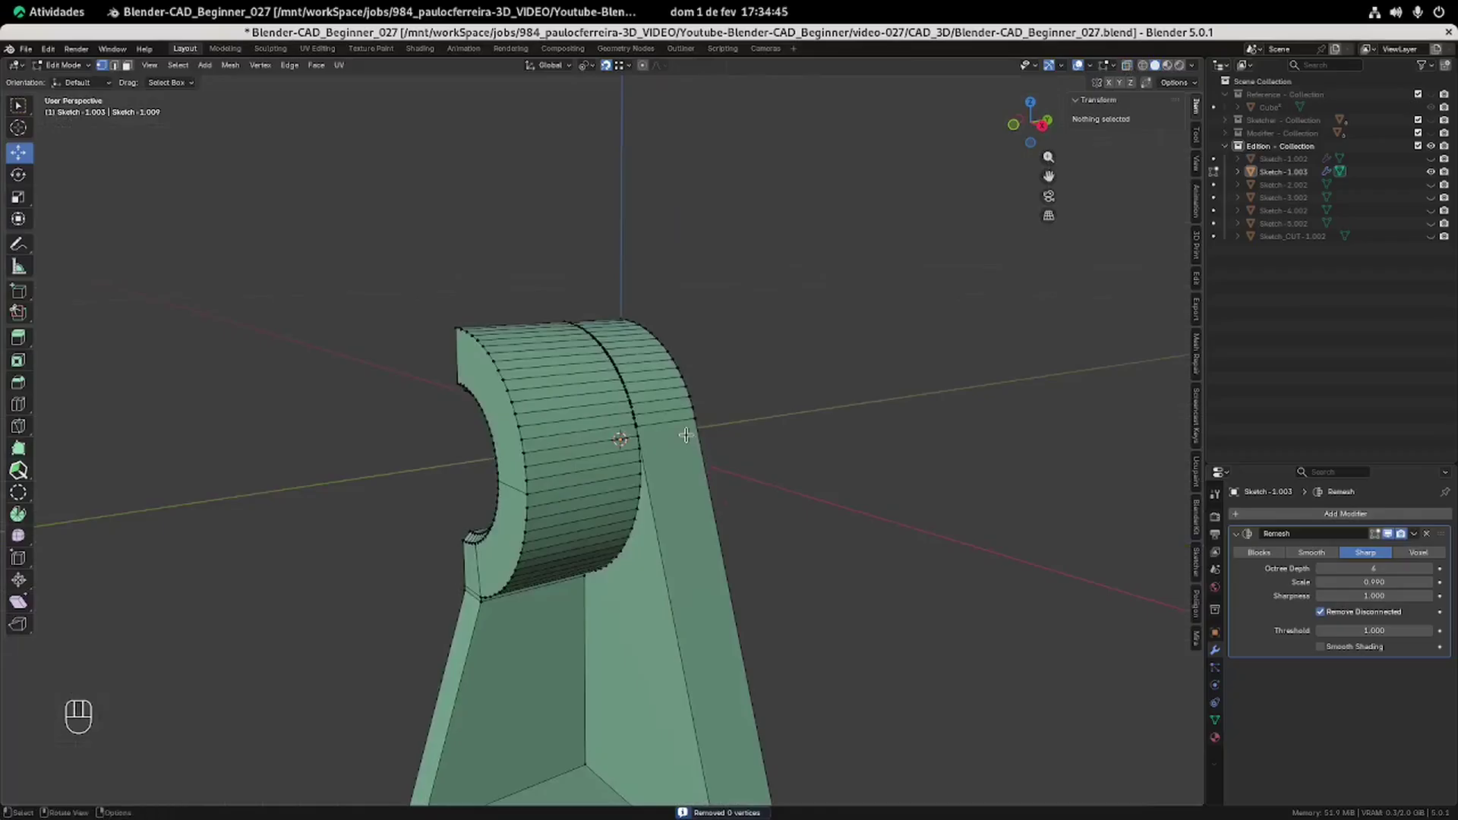
scroll(686, 435, up, 6)
shift+middle_drag(790, 341, 775, 621)
click(685, 576)
shift+click(675, 532)
shift+click(682, 566)
key(m)
click(731, 492)
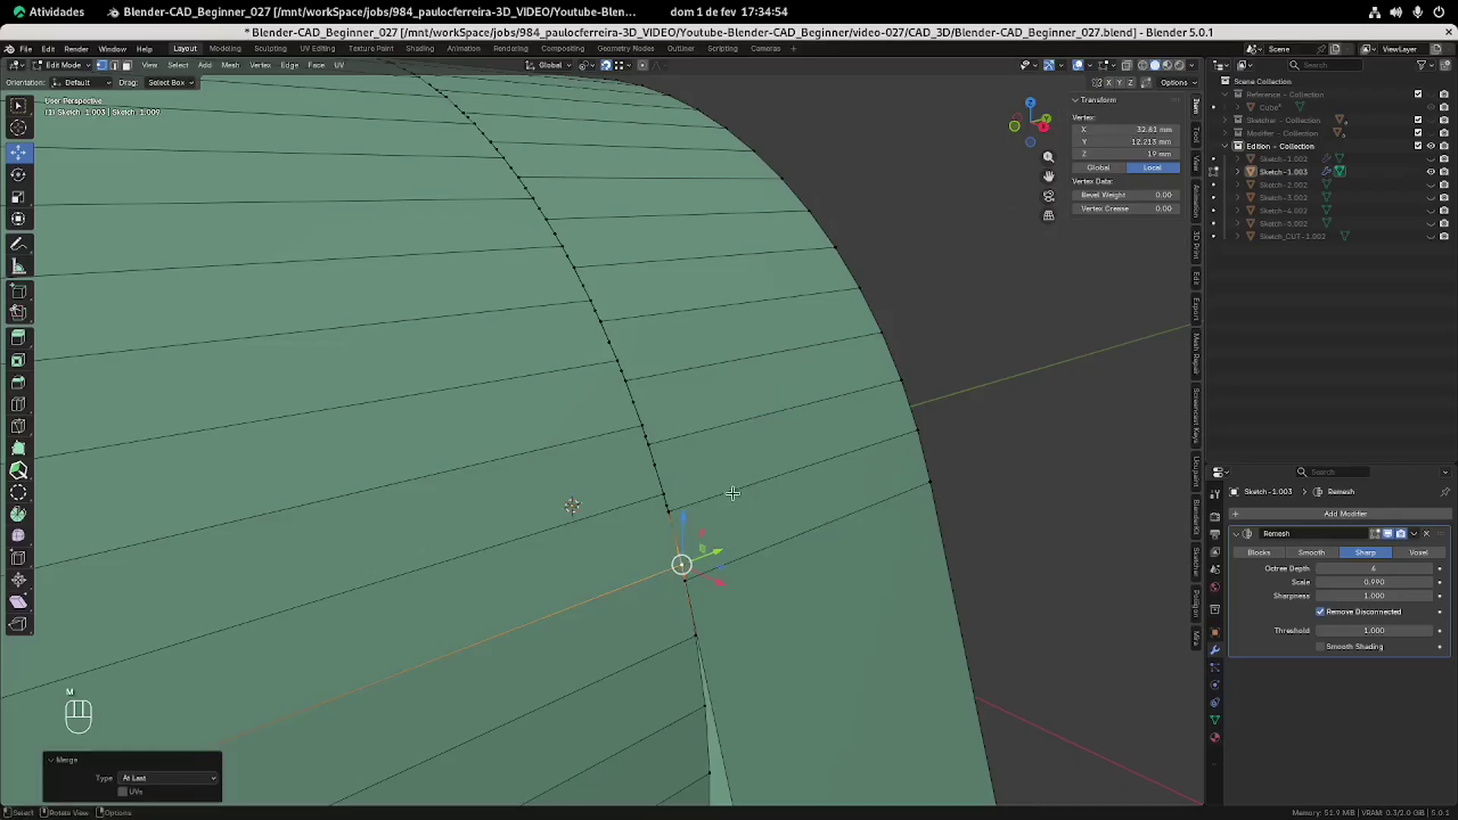
click(669, 502)
shift+click(657, 465)
shift+click(665, 494)
key(m)
click(782, 475)
Merge the extra seam vertices at the next two junctions up the arc into their cylinder edge endpoints.
click(651, 435)
shift+click(640, 400)
shift+click(646, 425)
key(m)
click(734, 420)
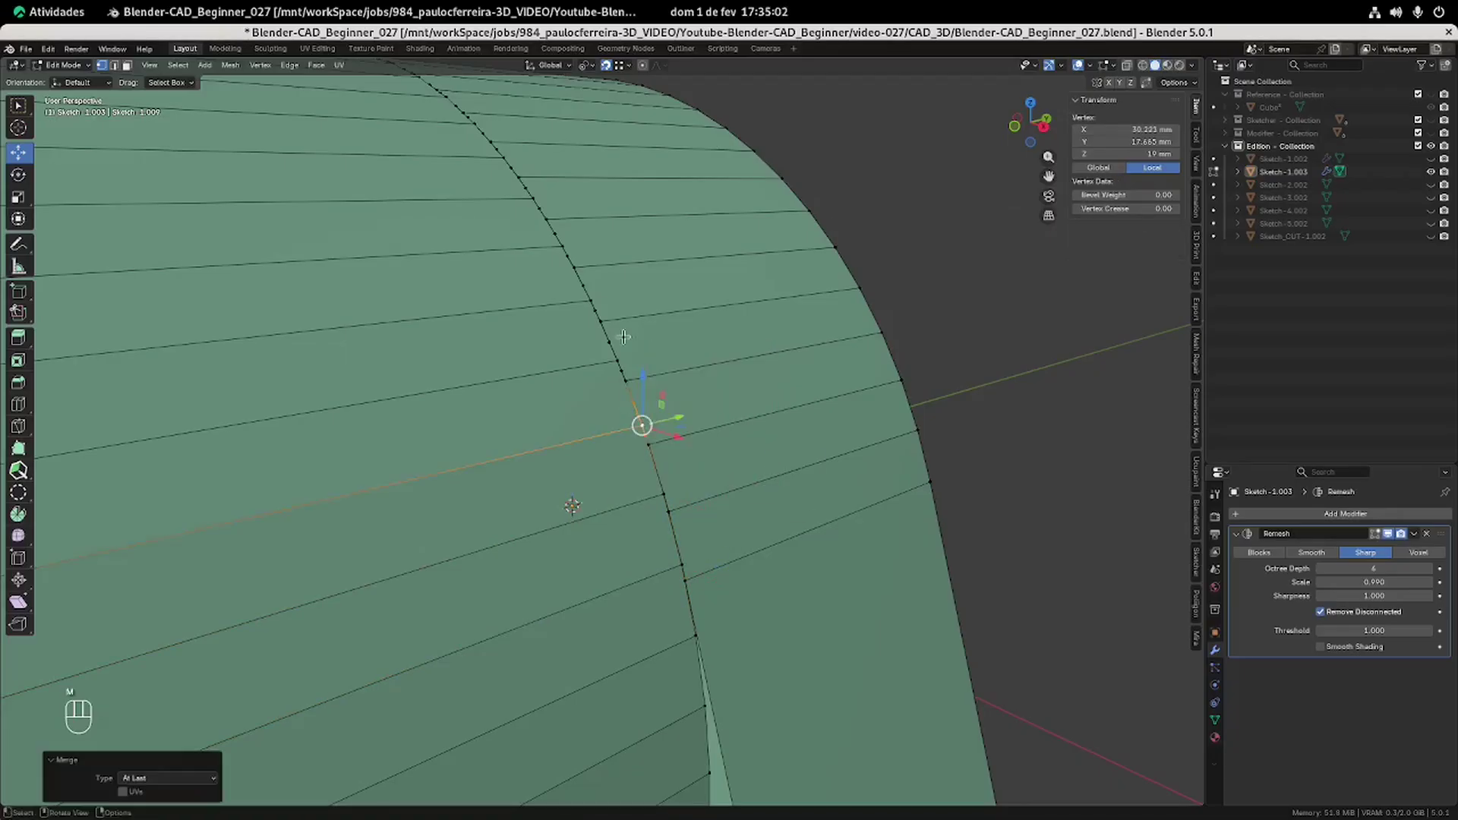
click(614, 343)
shift+click(623, 371)
shift+click(620, 361)
key(m)
click(743, 349)
Clean two further junctions higher on the seam by merging each vertex group At Last, then clear the selection.
click(581, 290)
shift+click(600, 319)
shift+click(592, 302)
key(m)
click(687, 299)
middle_drag(664, 210, 690, 221)
click(595, 247)
shift+click(612, 272)
shift+click(606, 262)
key(m)
click(705, 264)
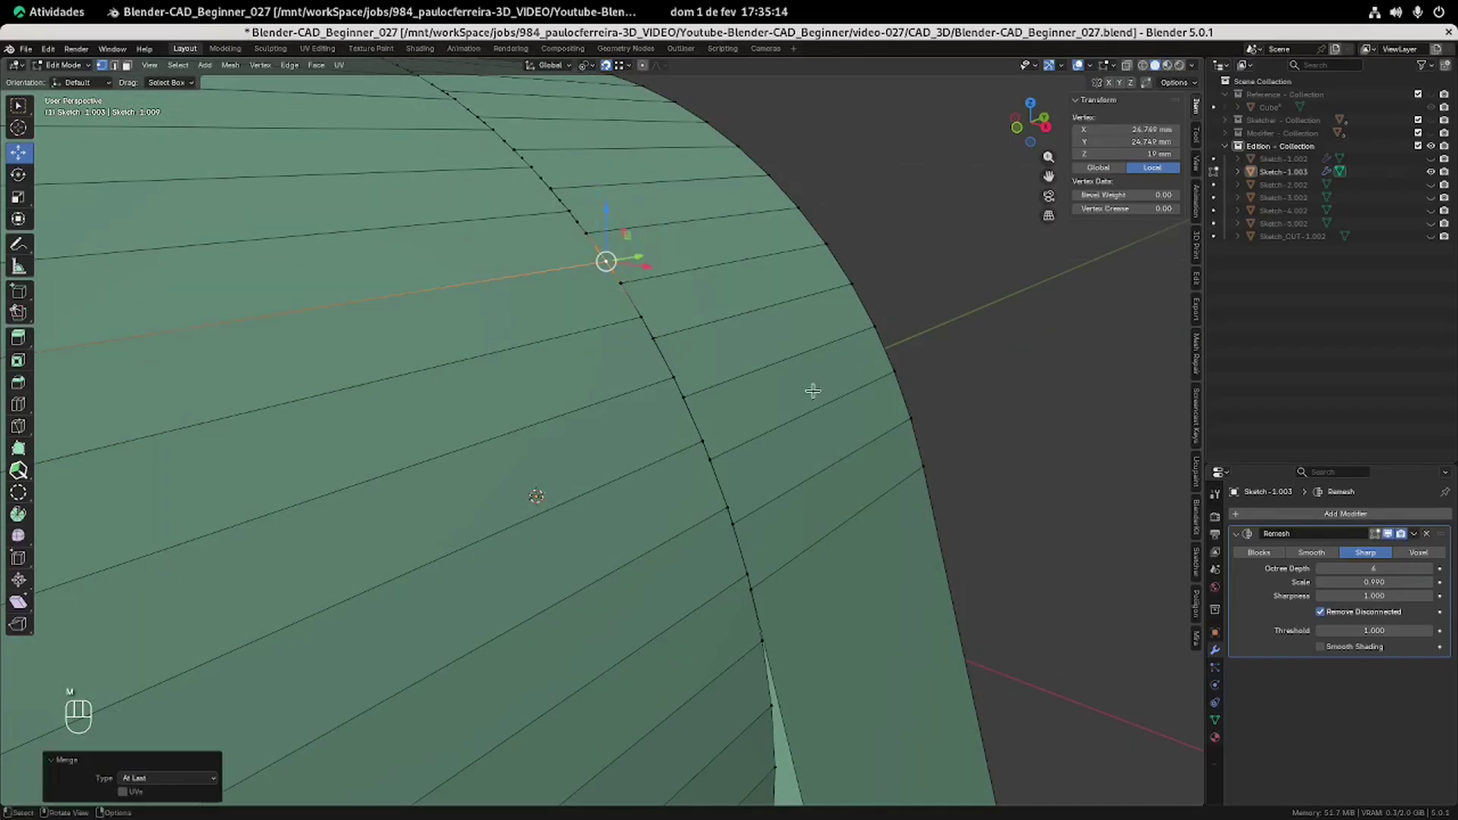
click(907, 231)
Add a loop cut across the plate's slanted side face beside the cylinder and connect its inner end to the cylinder edge vertex.
middle_drag(652, 422, 623, 450)
shift+middle_drag(694, 532, 752, 348)
shift+middle_drag(729, 248, 774, 421)
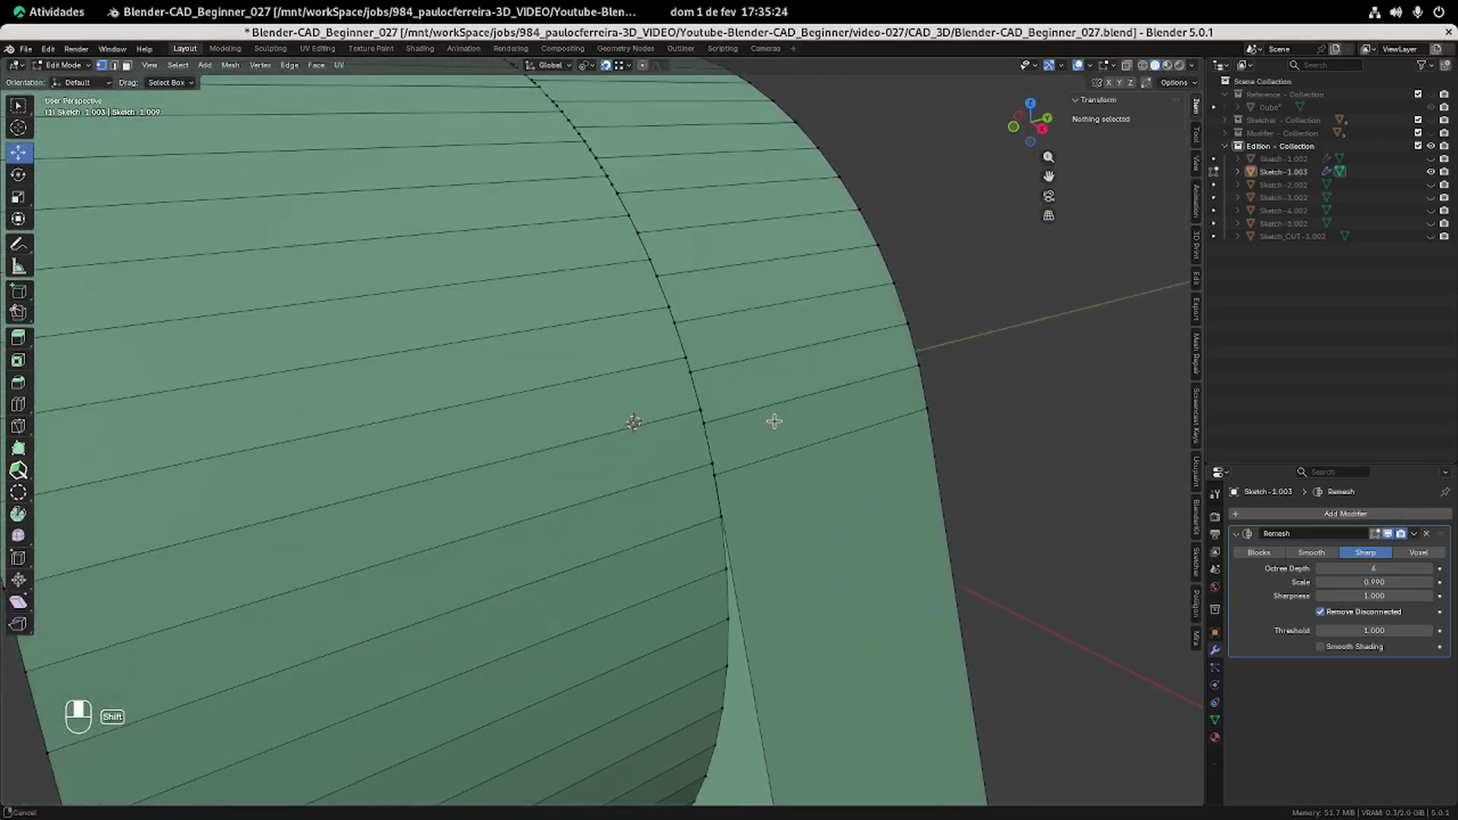
scroll(778, 456, down, 6)
middle_drag(720, 465, 647, 399)
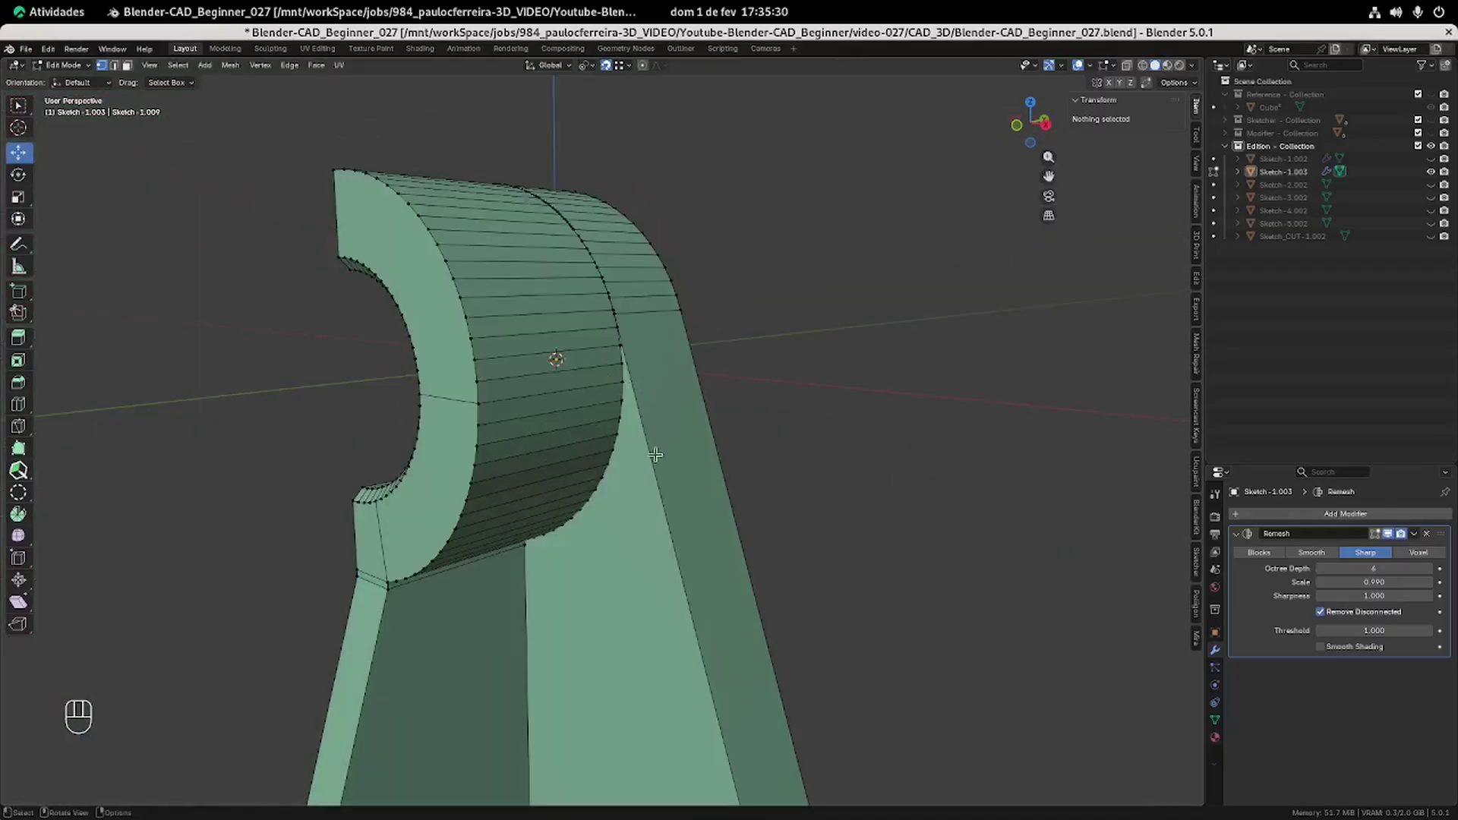
key(ctrl+r)
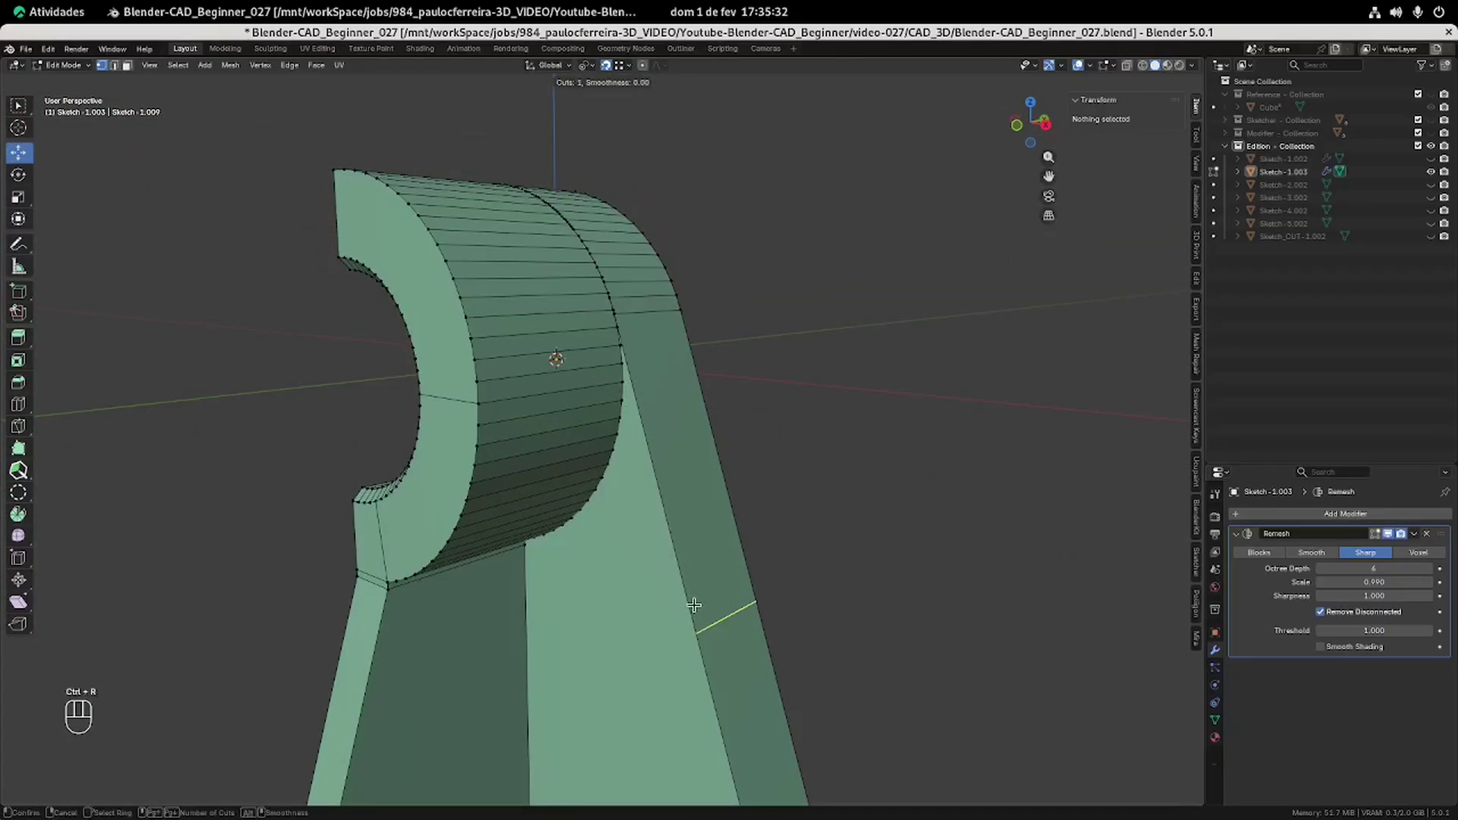
click(694, 605)
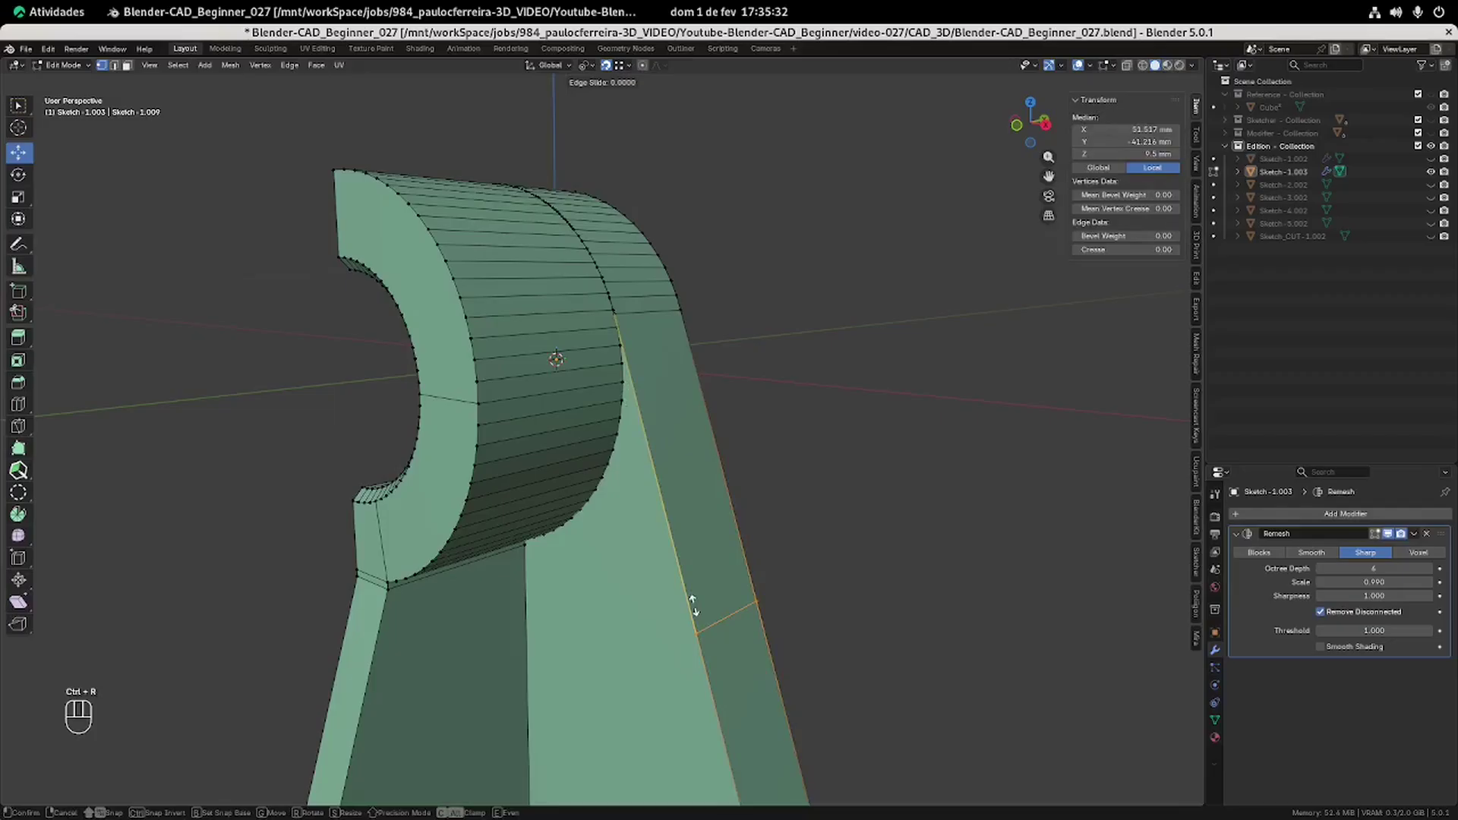
click(766, 316)
scroll(798, 307, up, 4)
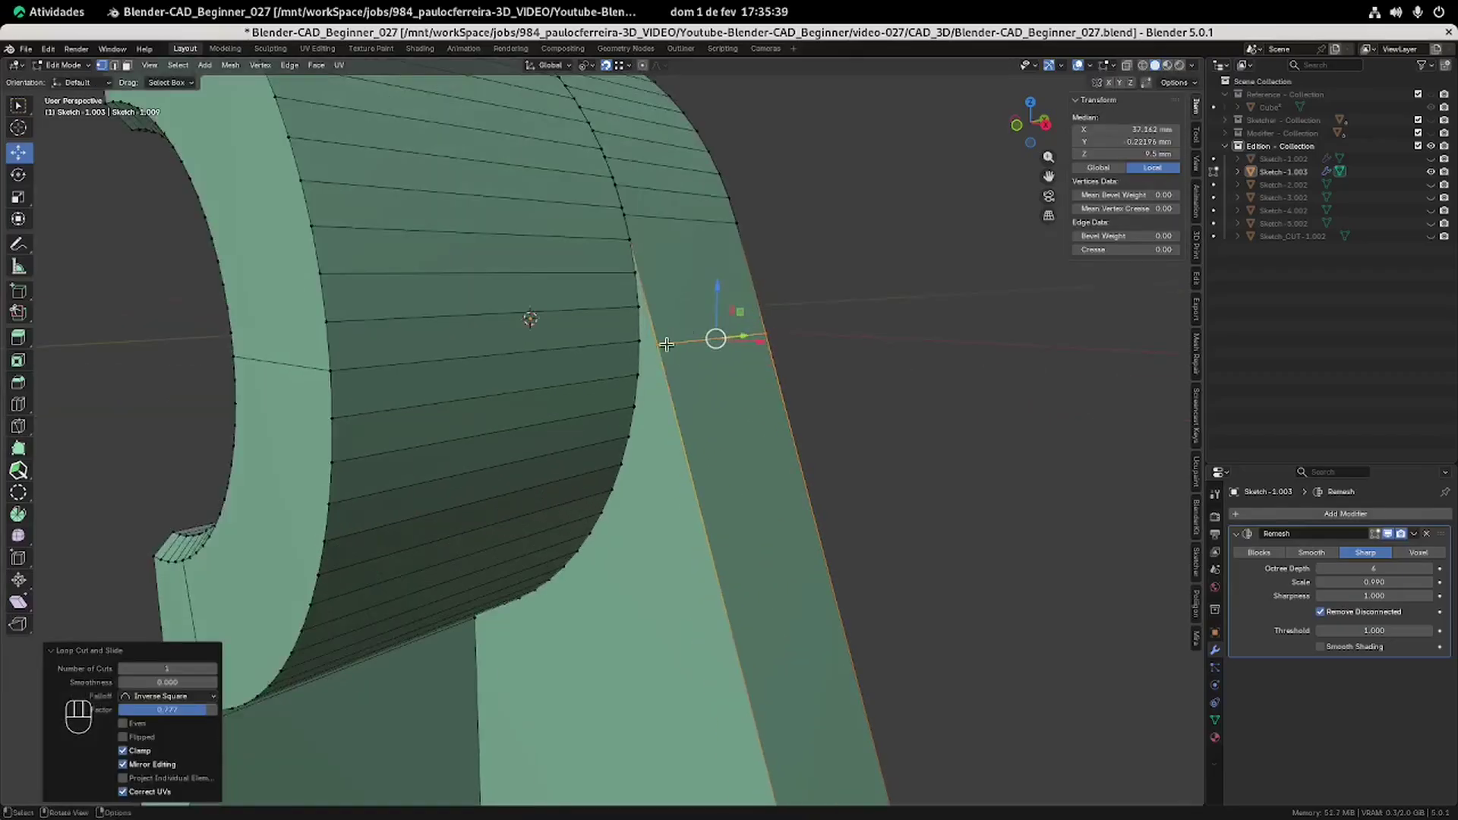
click(825, 298)
shift+middle_drag(690, 308, 680, 428)
scroll(682, 430, up, 4)
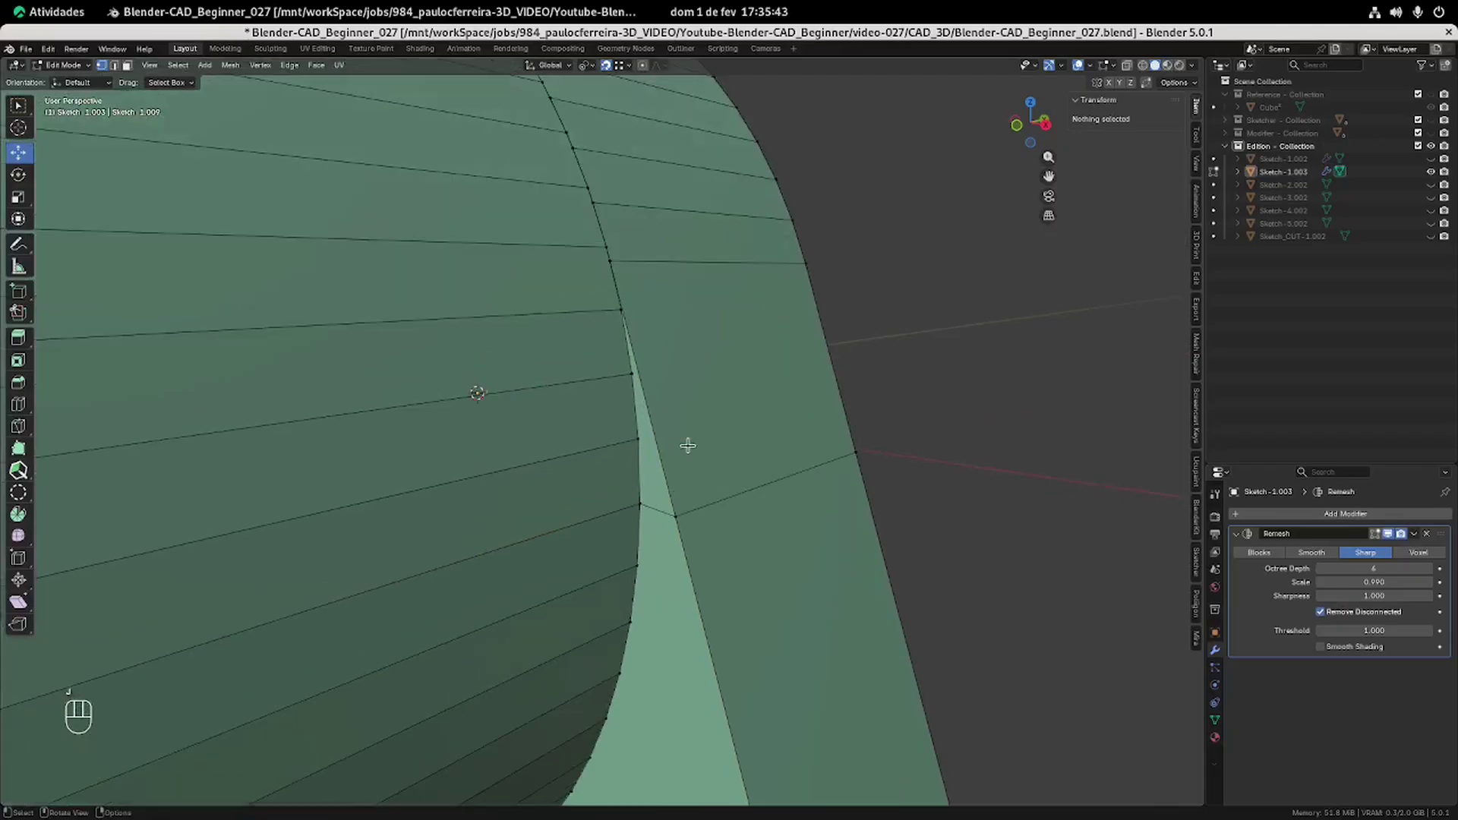
Add three more loop cuts across the plate's slanted side face, between the first cut and the end of the arc.
key(ctrl+r)
click(667, 464)
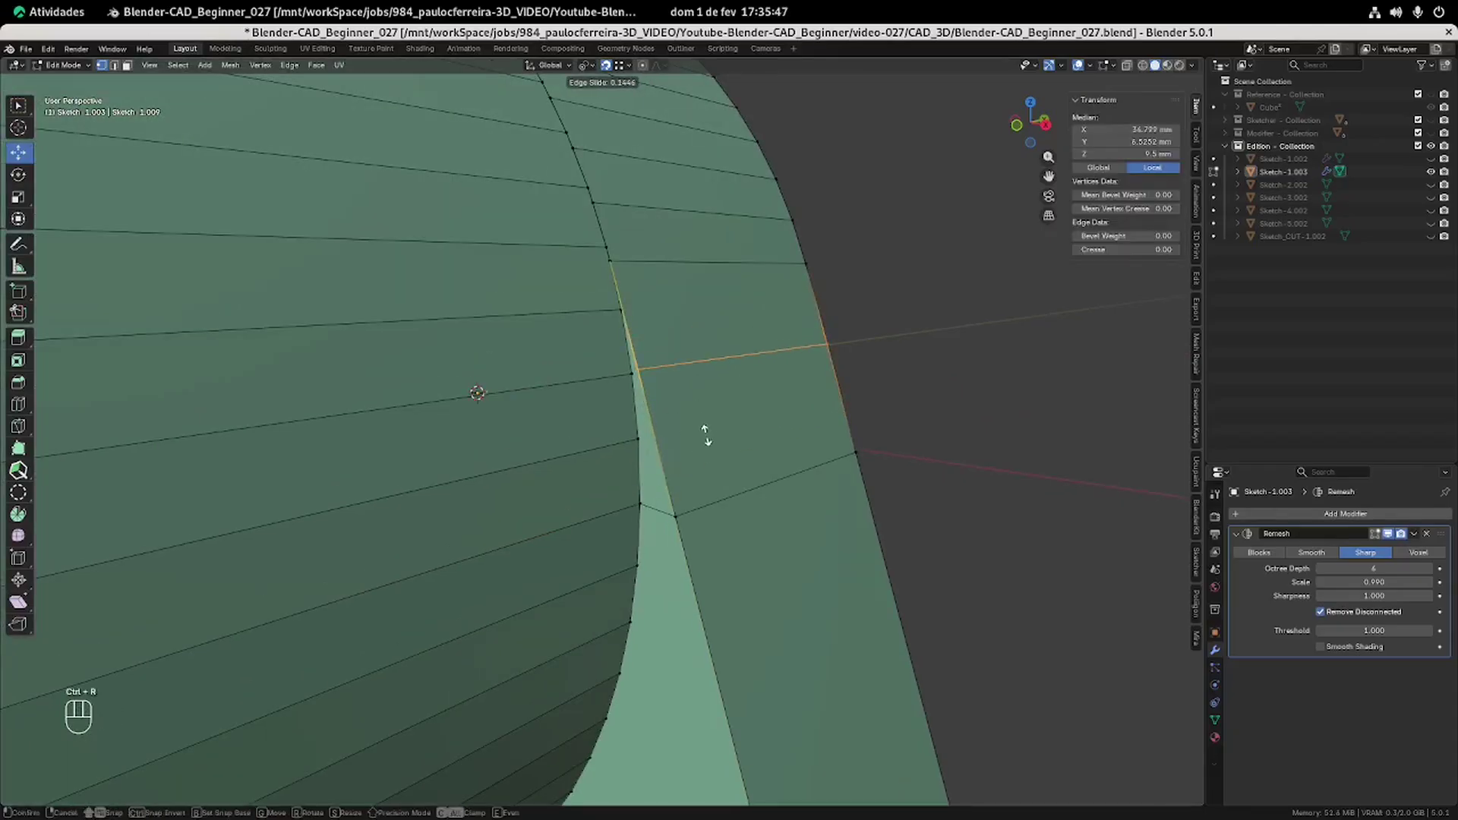
click(693, 471)
key(ctrl+r)
click(676, 491)
click(716, 472)
middle_drag(716, 471, 695, 499)
key(ctrl+r)
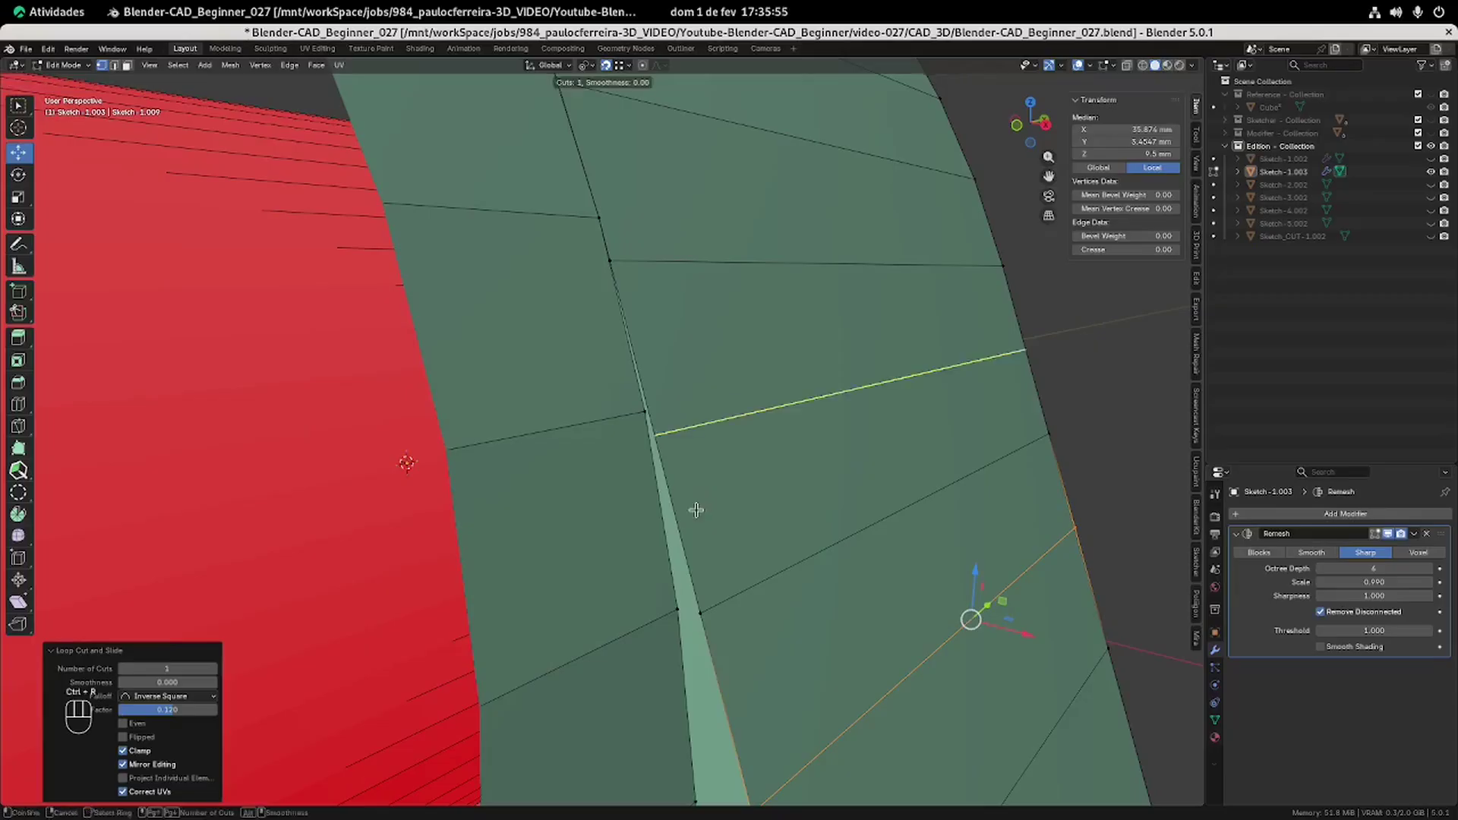
click(720, 479)
click(686, 445)
Connect the inner ends of the new loop cuts to the adjacent cylinder edge vertices across the narrow wedge face.
drag(687, 446, 640, 386)
key(j)
drag(755, 648, 655, 582)
key(j)
scroll(768, 555, down, 3)
click(644, 569)
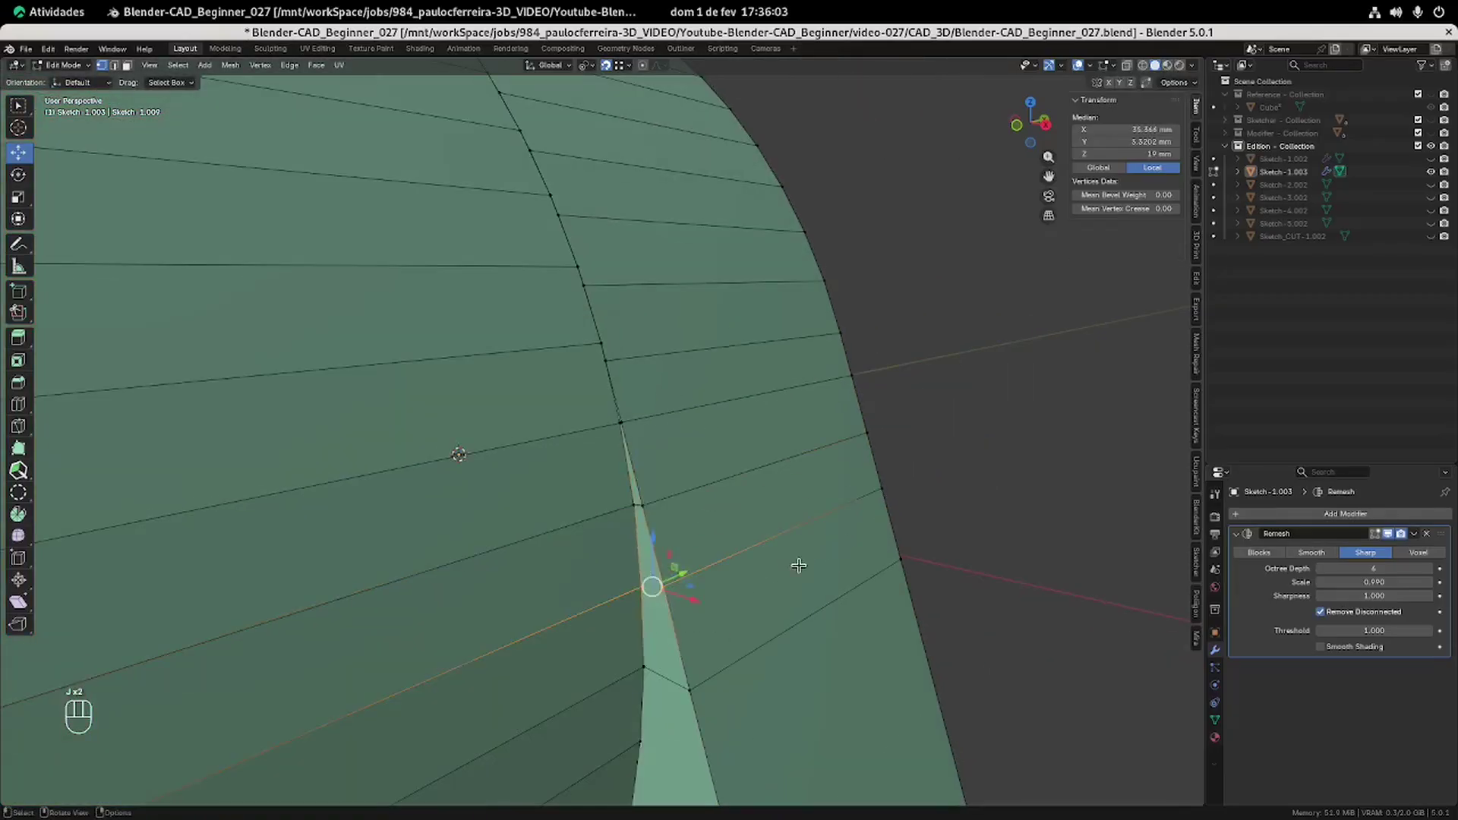
click(938, 436)
Knife-cut a horizontal edge across the front face where the central rib meets the base, ending at the rib's corner.
scroll(836, 486, down, 4)
middle_drag(703, 521, 692, 439)
scroll(685, 446, down, 3)
shift+middle_drag(678, 490, 642, 316)
shift+middle_drag(680, 672, 606, 526)
key(k)
click(579, 473)
key(Return)
click(508, 482)
scroll(581, 486, up, 6)
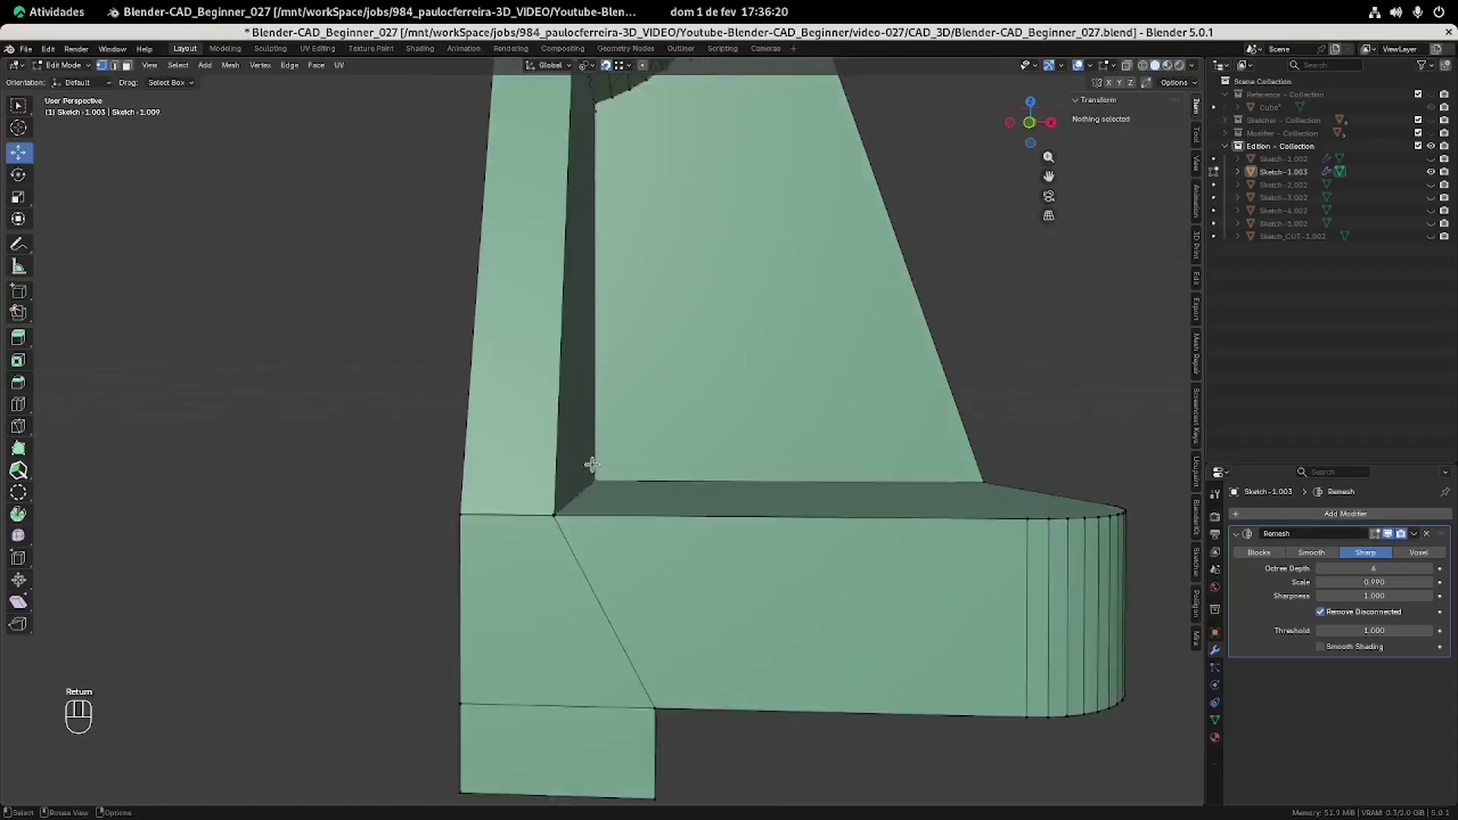
Merge the stray cut vertex into the rib's lower corner vertex using At Last, then clear the selection.
click(516, 585)
drag(515, 586, 506, 594)
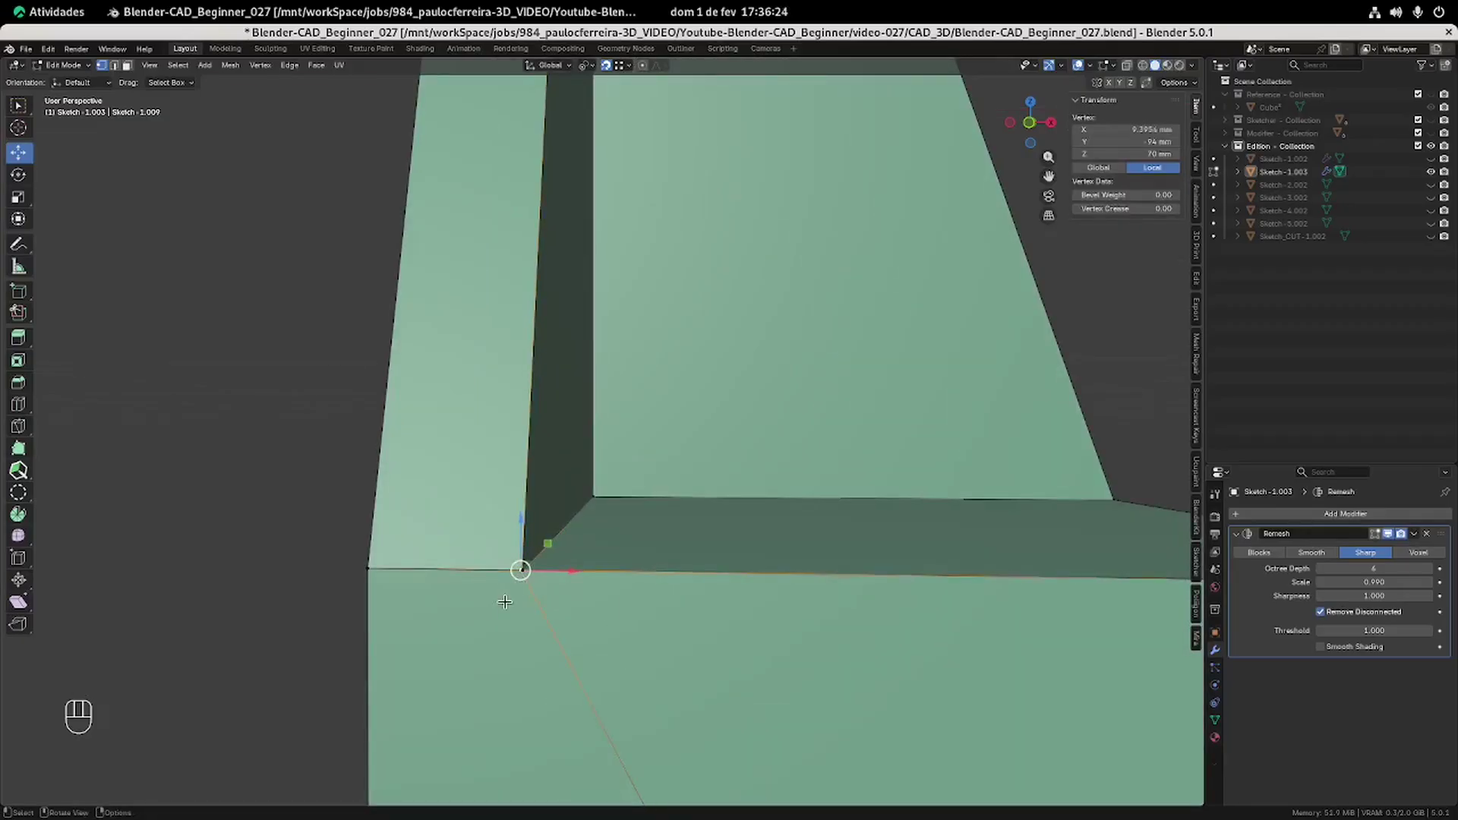
key(g)
click(495, 618)
shift+click(525, 573)
key(m)
click(424, 531)
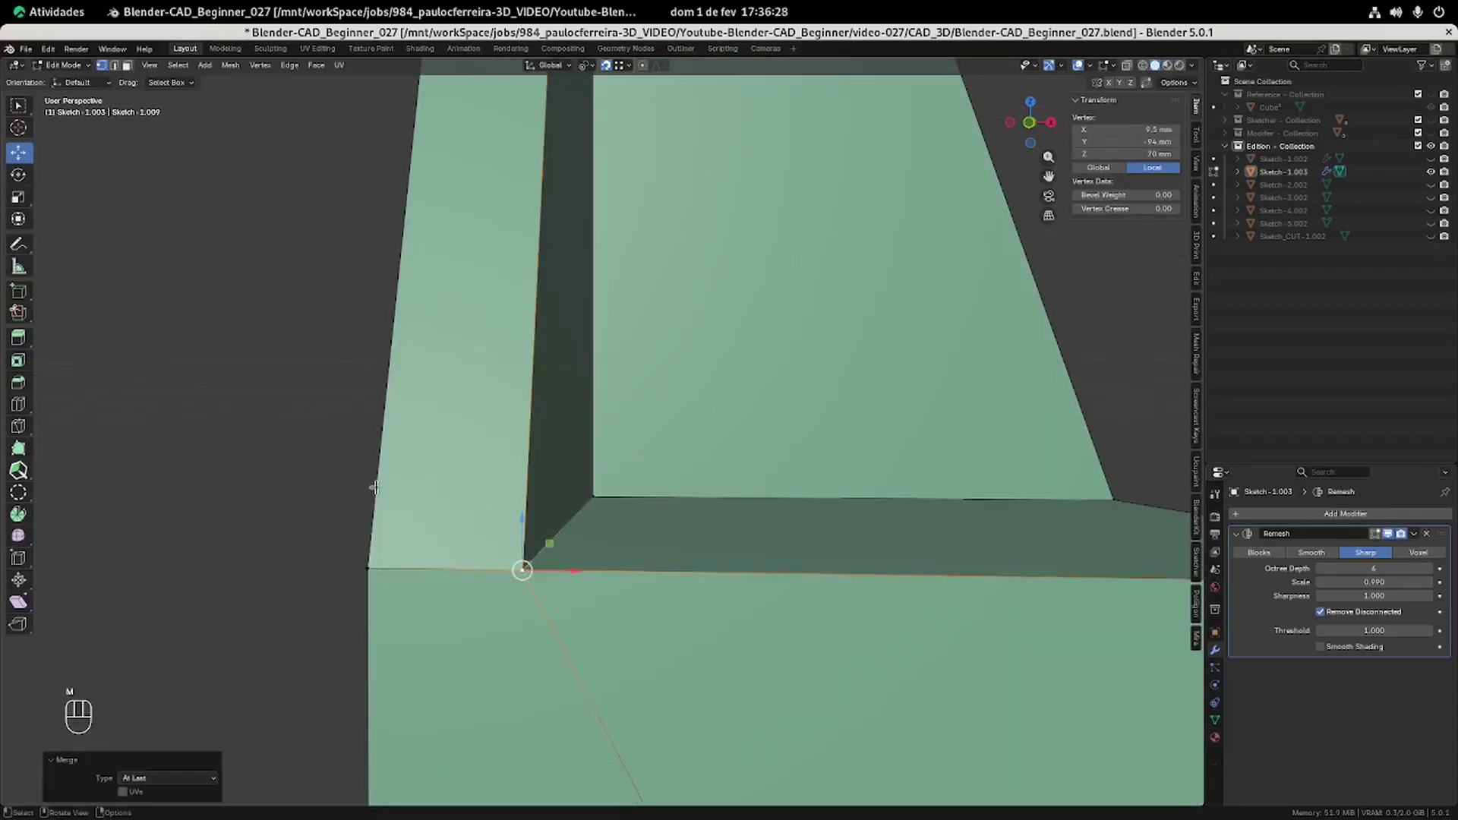
click(319, 462)
Return to Object Mode and examine the remeshed surface around the cylinder and plate seam.
scroll(557, 562, down, 7)
shift+middle_drag(742, 296, 680, 384)
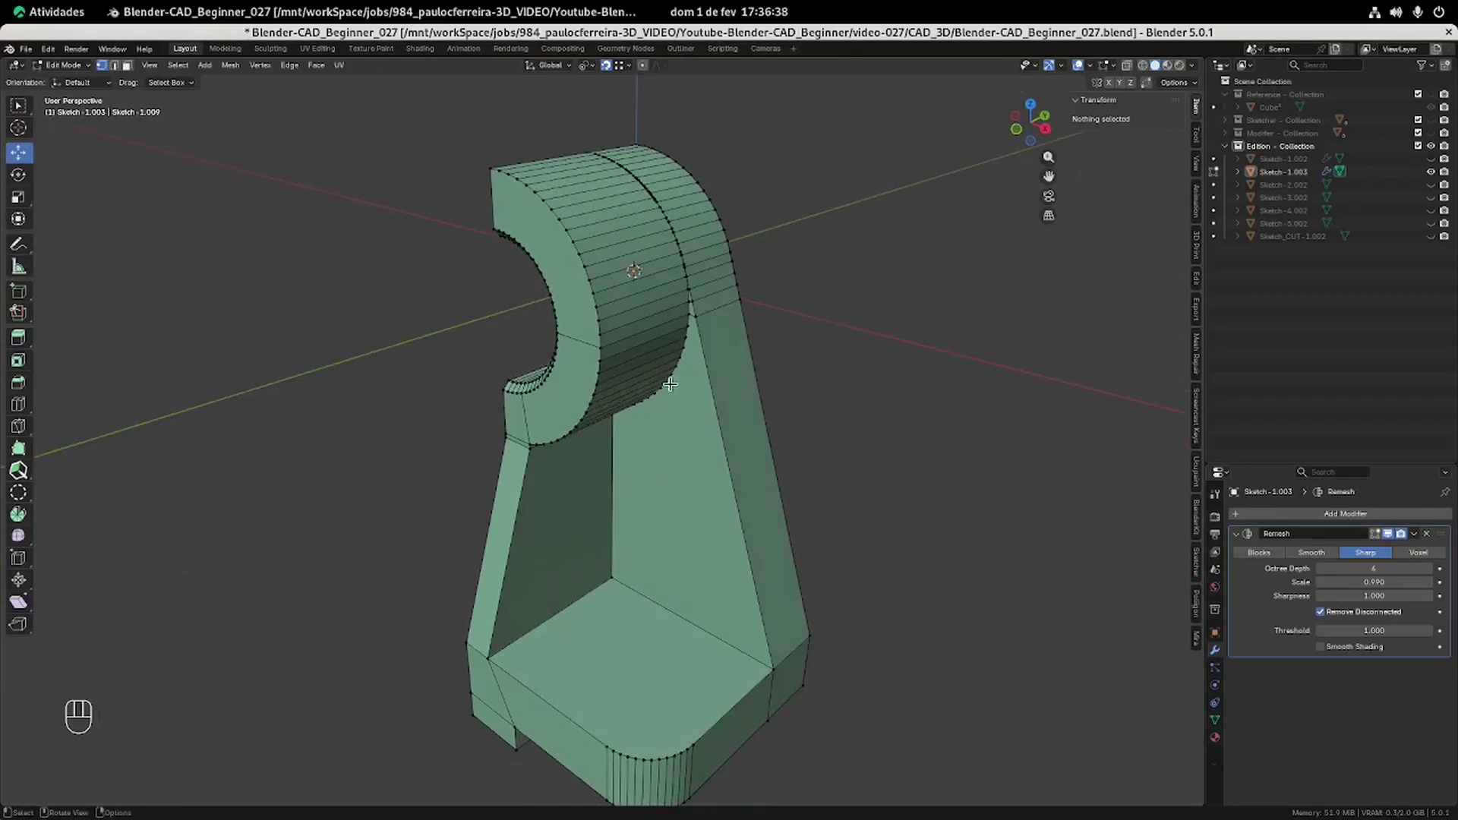
key(Tab)
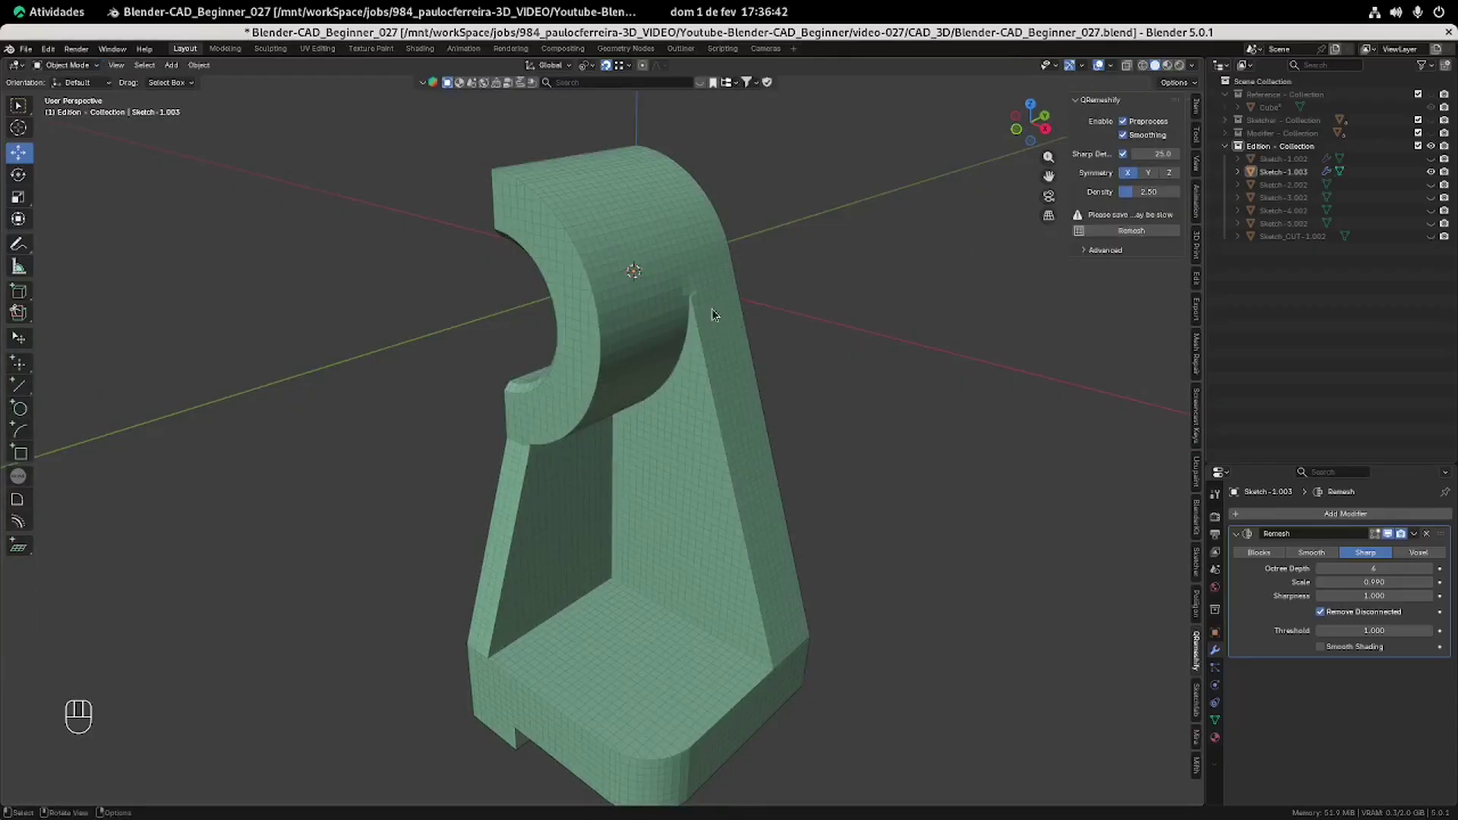
scroll(713, 316, up, 2)
shift+middle_drag(792, 244, 579, 253)
scroll(737, 394, up, 2)
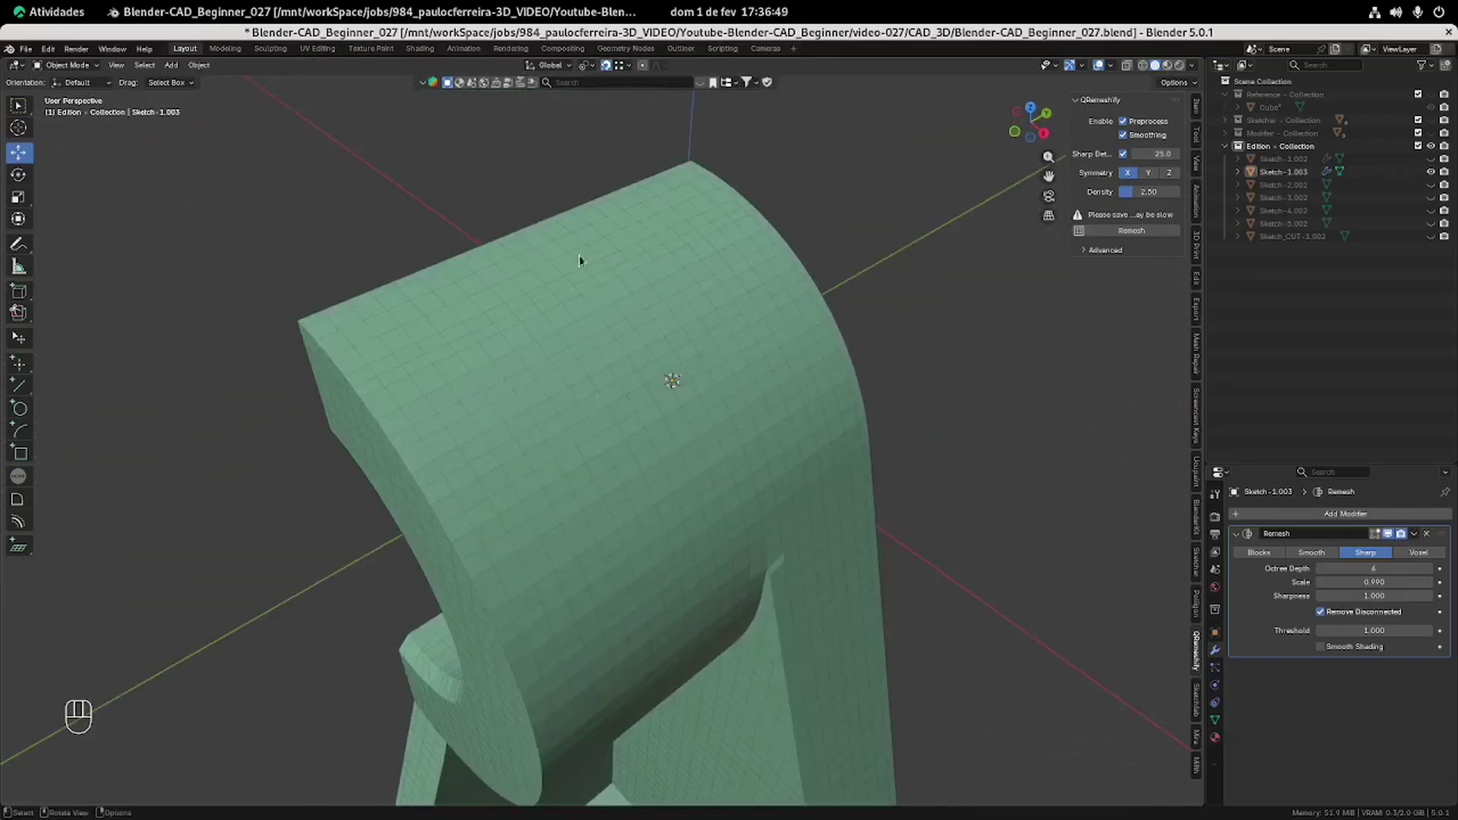
mouse_move(725, 436)
middle_down()
mouse_move(803, 299)
mouse_move(827, 401)
mouse_move(816, 423)
mouse_move(838, 354)
mouse_move(662, 381)
mouse_move(712, 337)
mouse_move(710, 446)
middle_up()
Duplicate the remeshed bracket in place and hide the original Sketch-1.003.
click(602, 227)
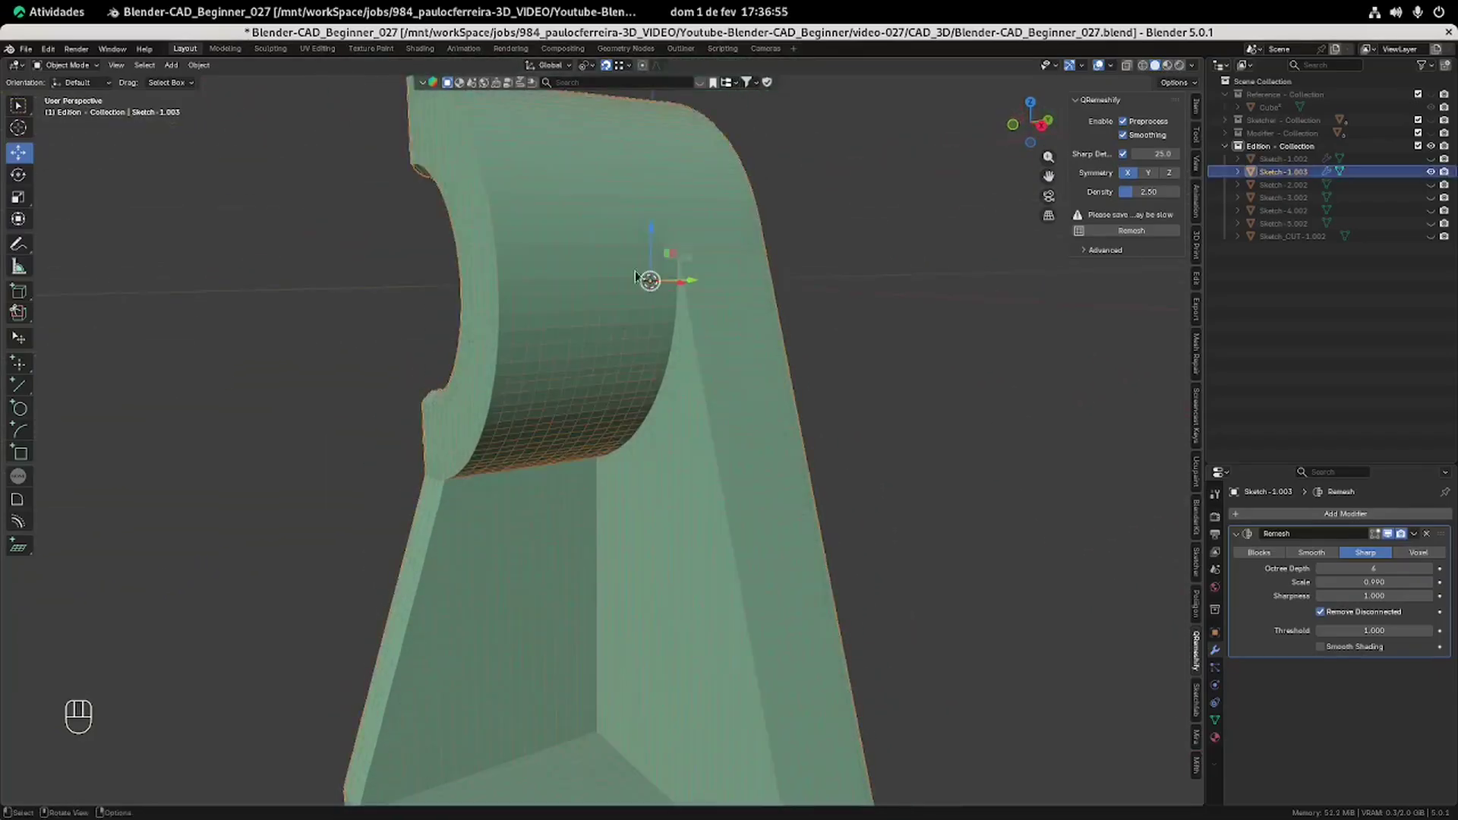
mouse_move(602, 275)
middle_down()
mouse_move(798, 238)
mouse_move(798, 286)
middle_up()
key(shift+d)
key(Escape)
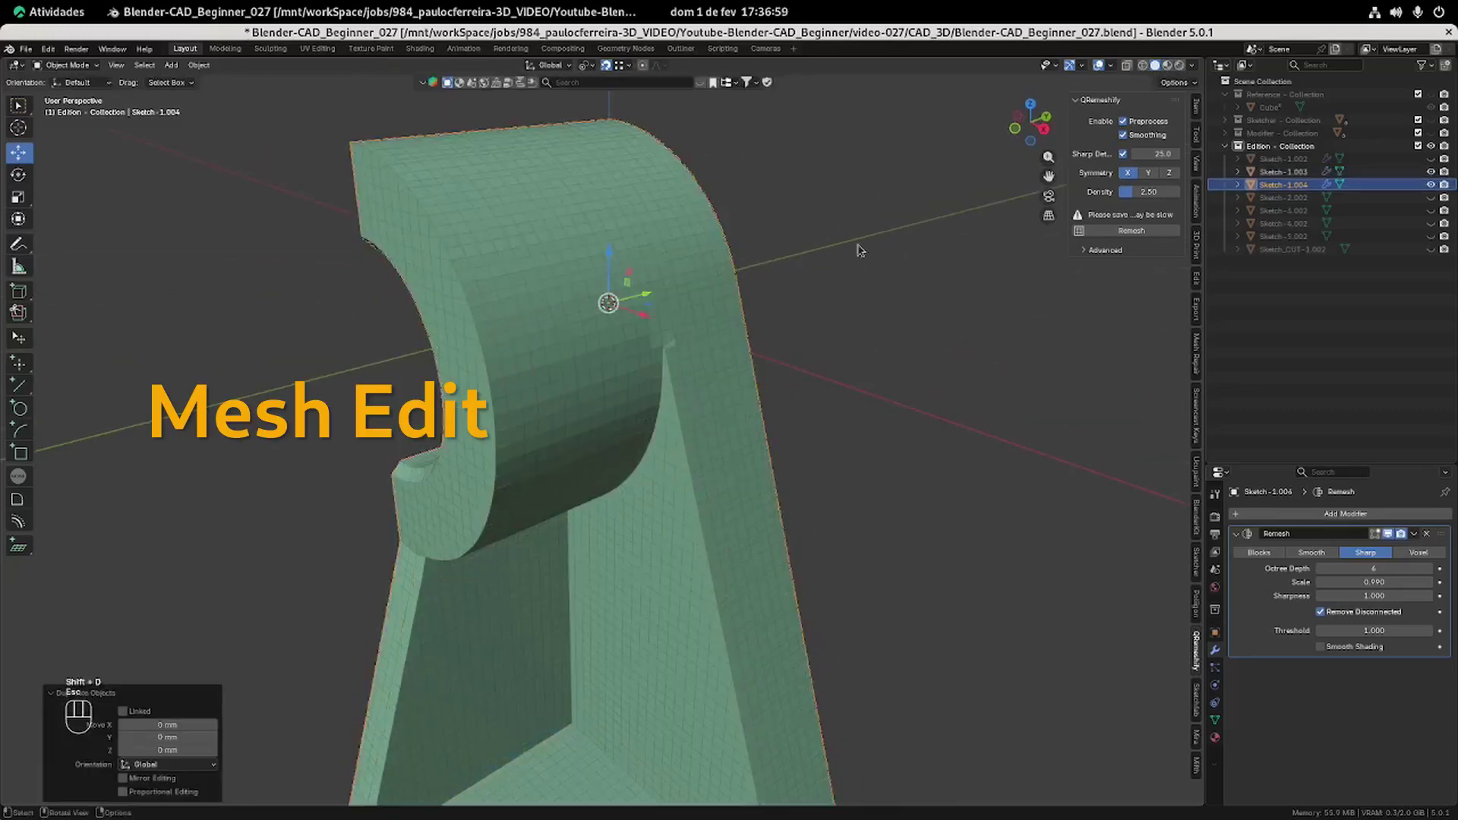
click(1432, 172)
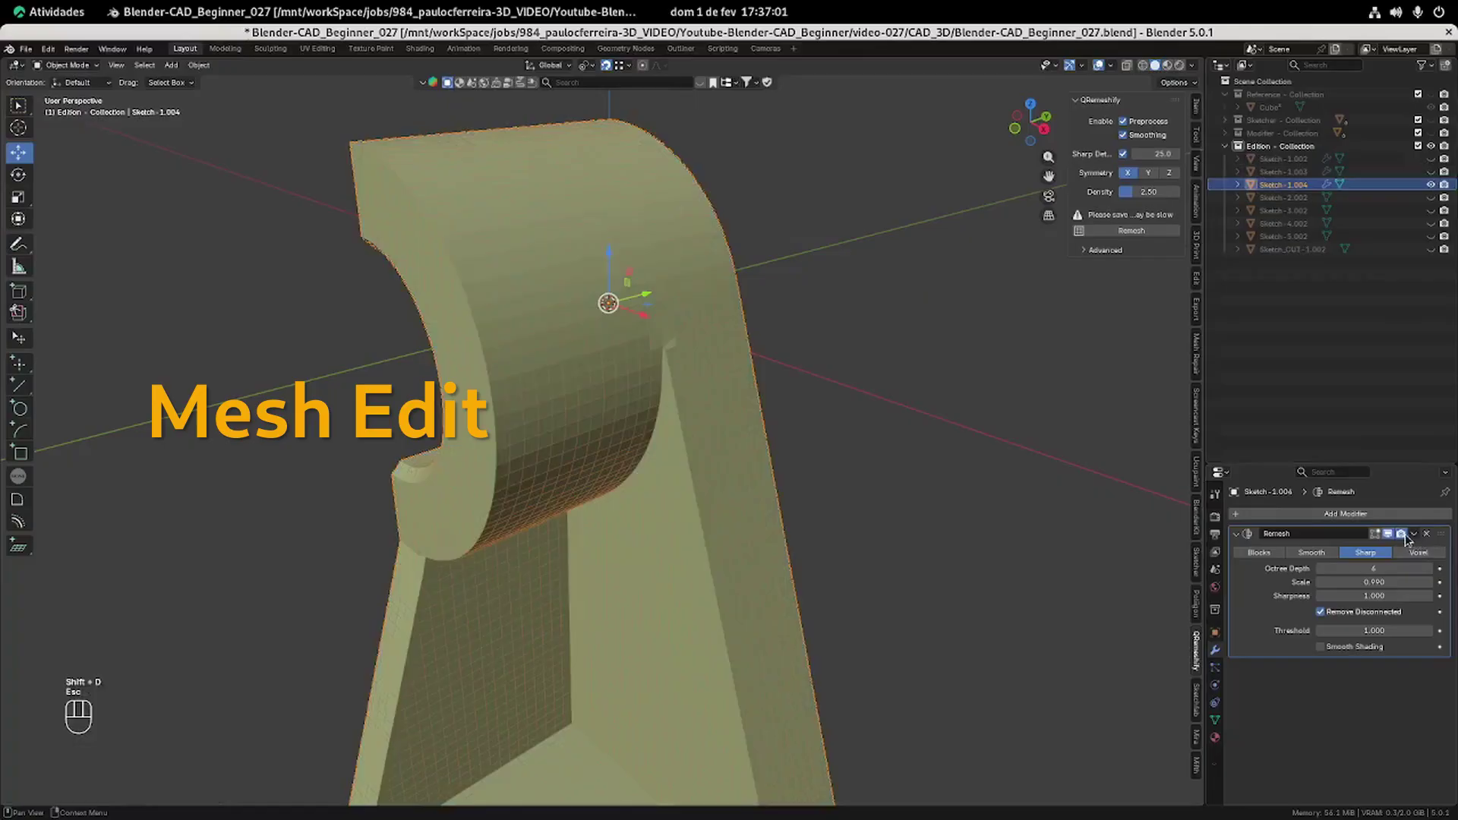
Apply the Remesh modifier on the duplicate and enter Edit Mode.
click(1414, 534)
click(1354, 548)
key(Tab)
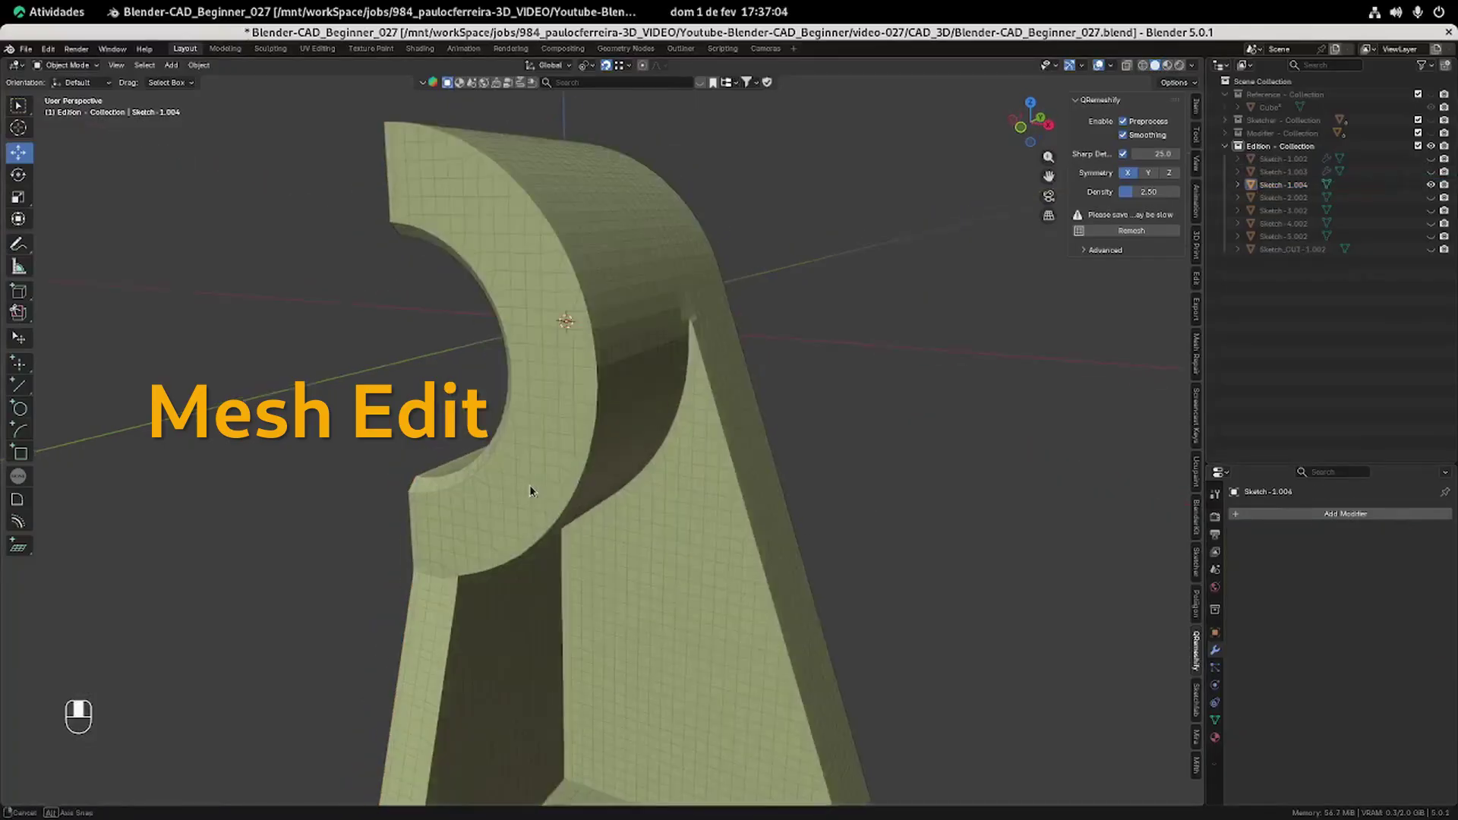
scroll(578, 475, up, 5)
scroll(588, 449, up, 1)
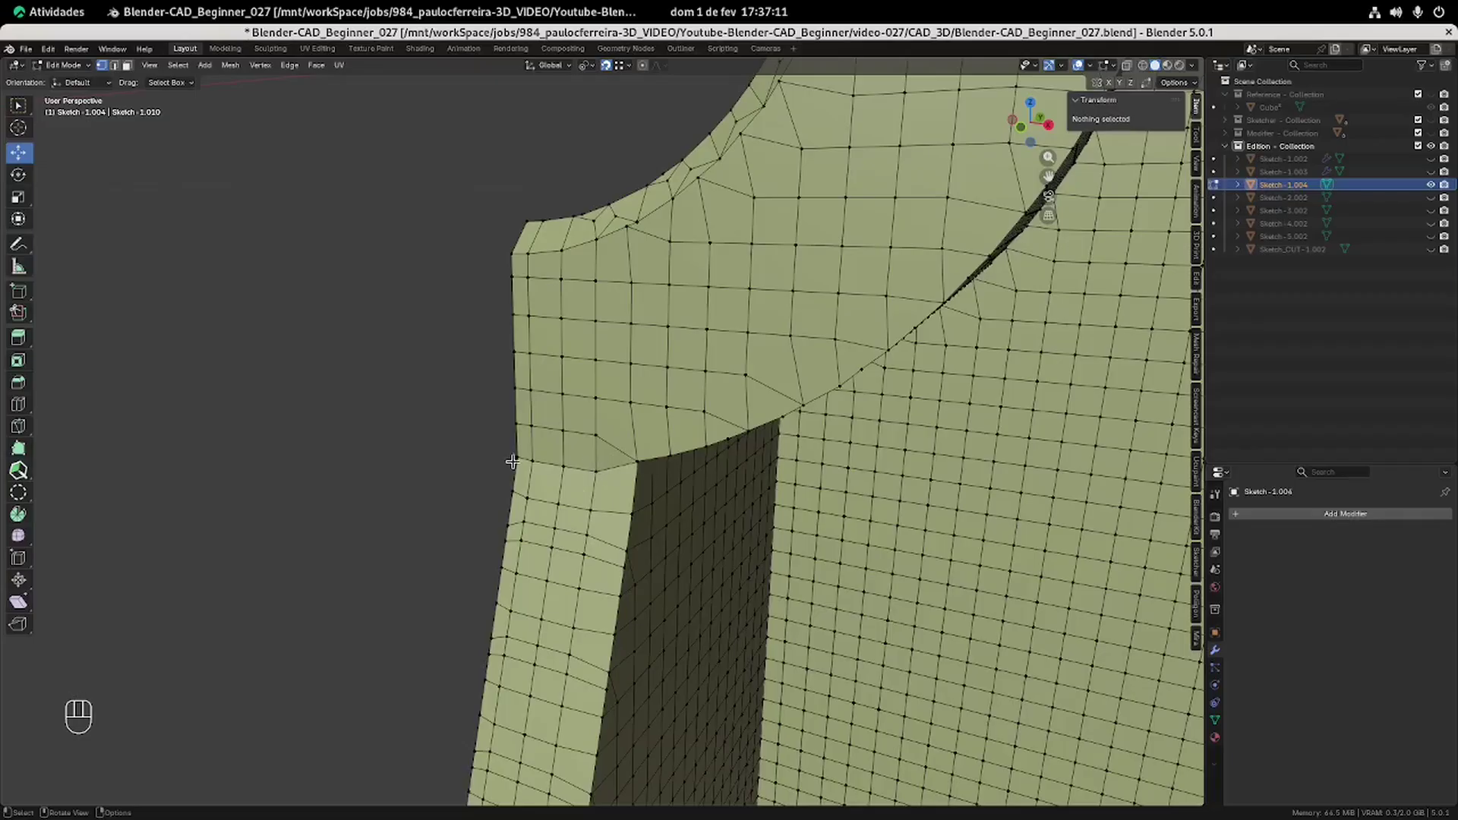
click(596, 471)
shift+click(560, 465)
shift+click(515, 453)
shift+click(555, 433)
shift+click(514, 427)
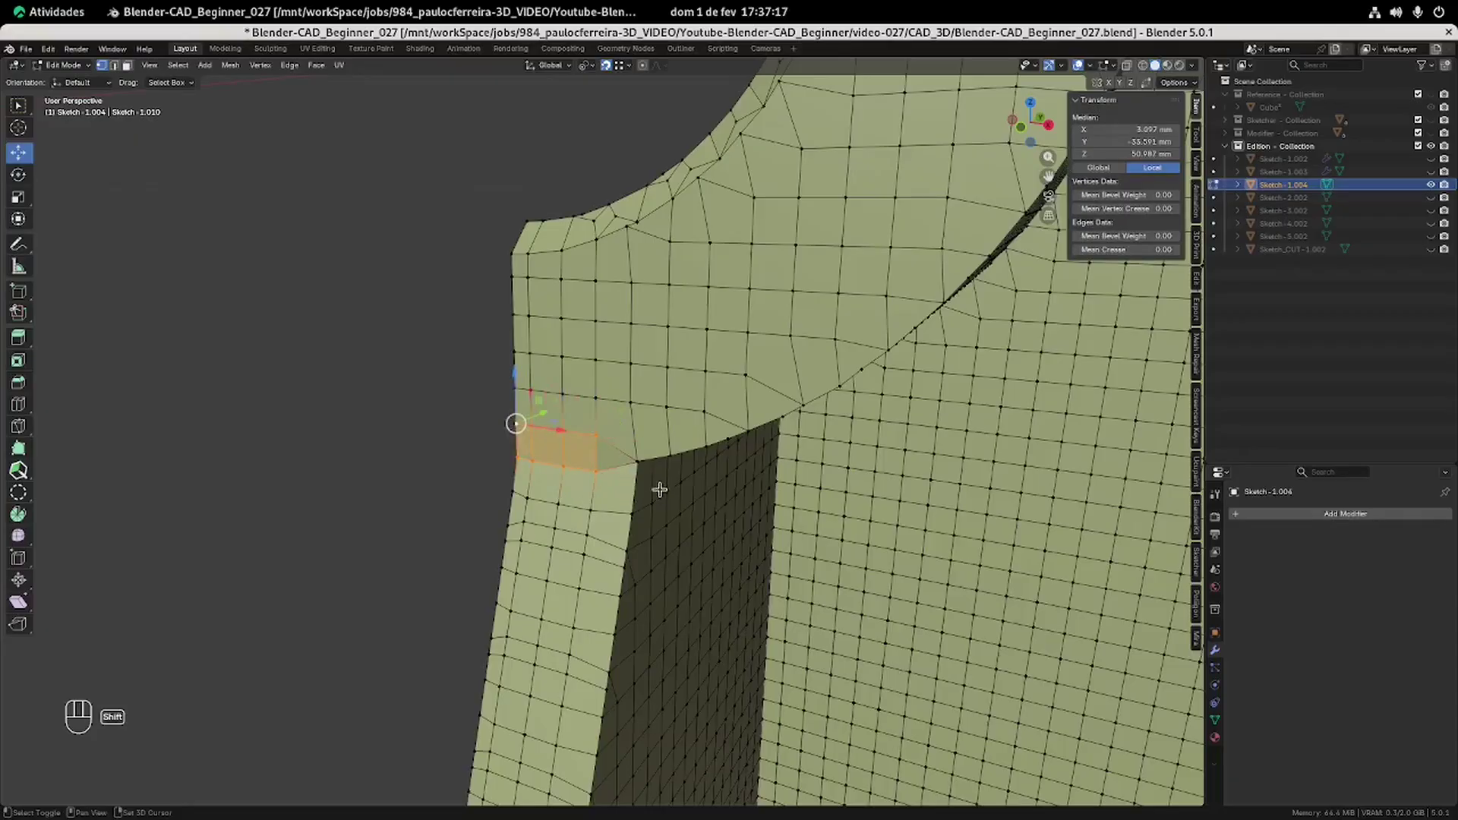
shift+click(640, 462)
middle_drag(642, 480, 619, 453)
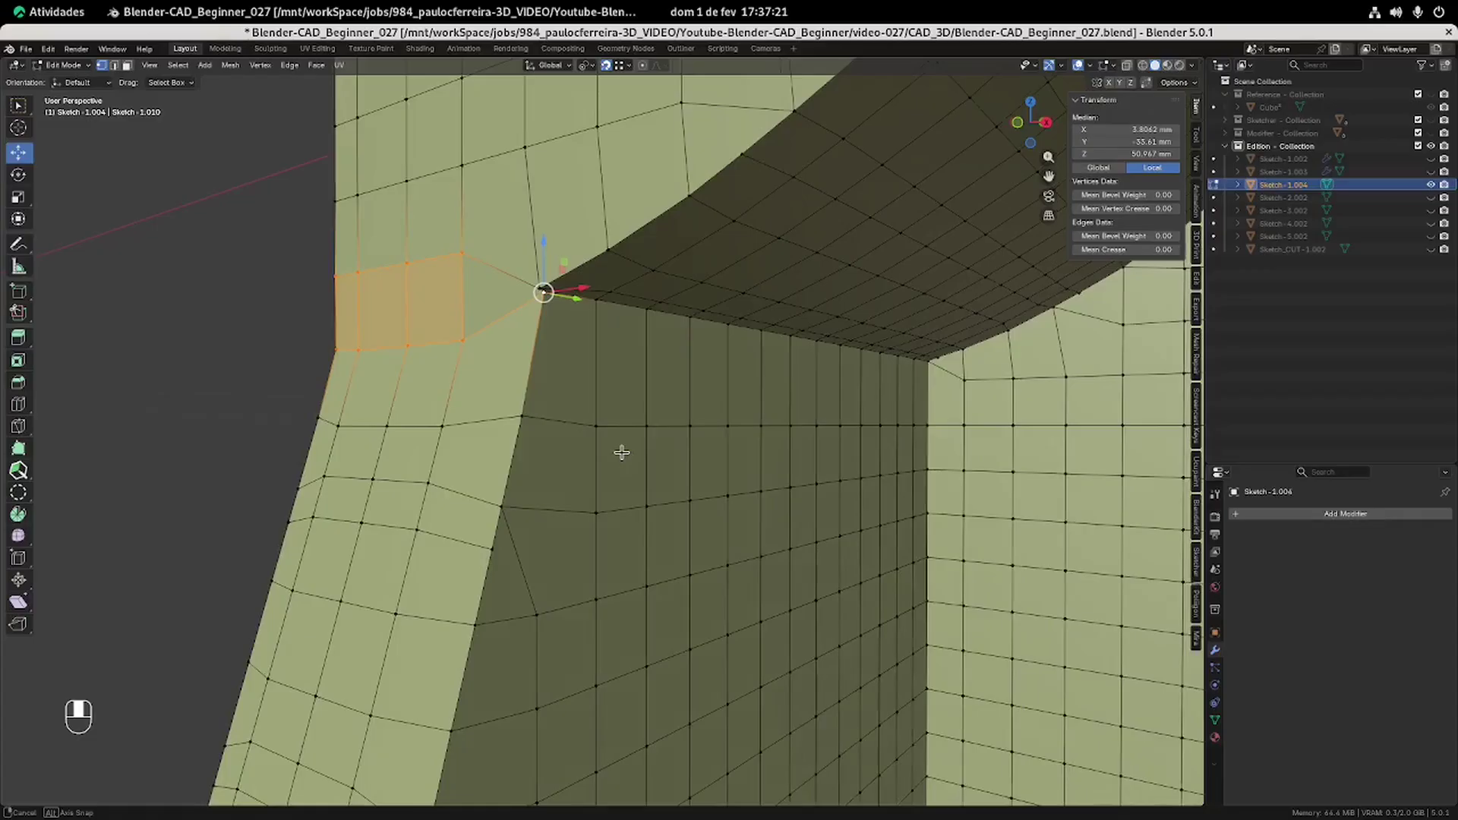
click(498, 292)
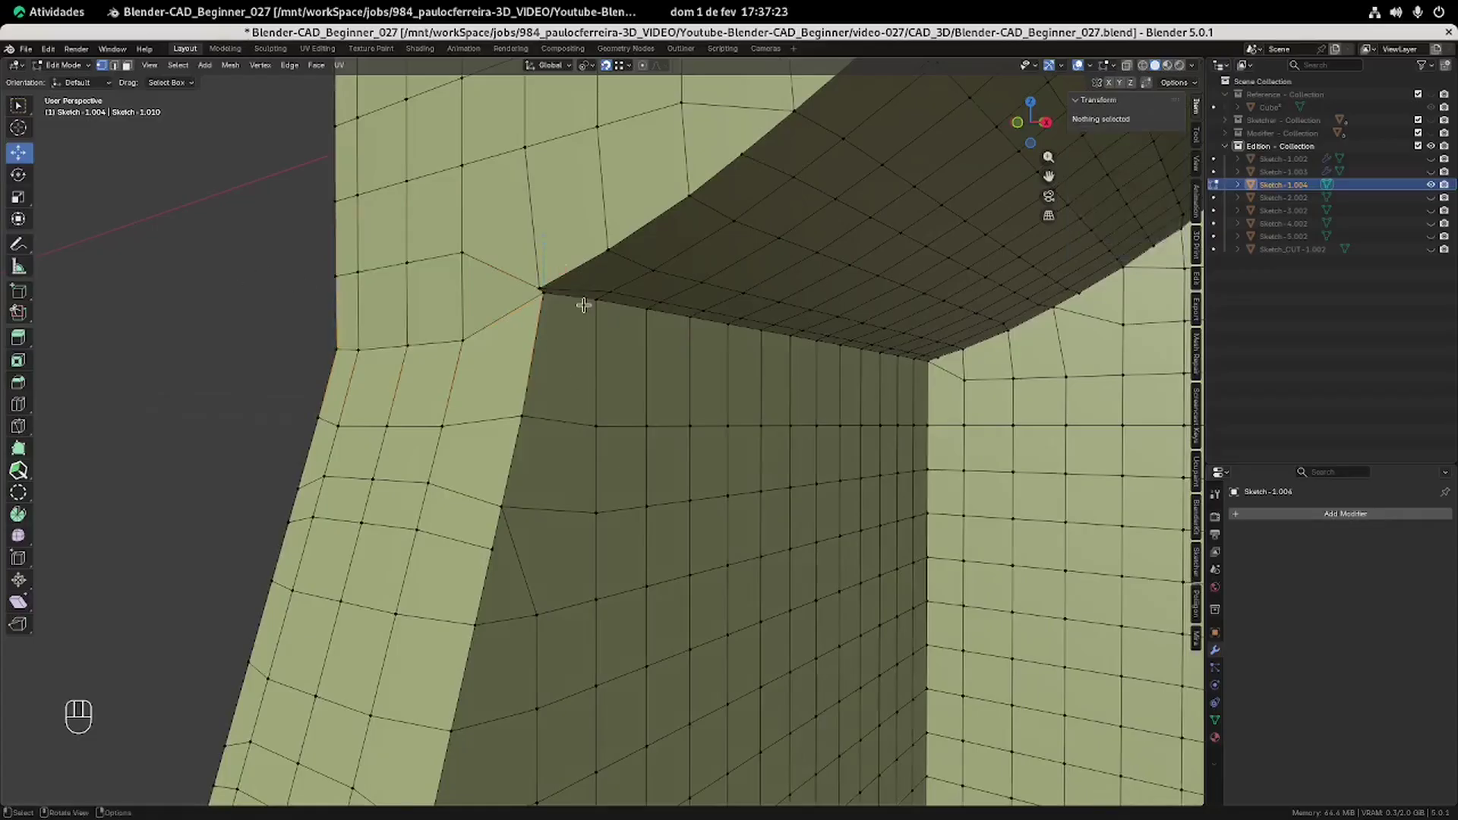
Merge the doubled vertices at the rib's upper corner At Last, then dissolve the extra edge loop along the cylinder's underside.
alt+click(624, 297)
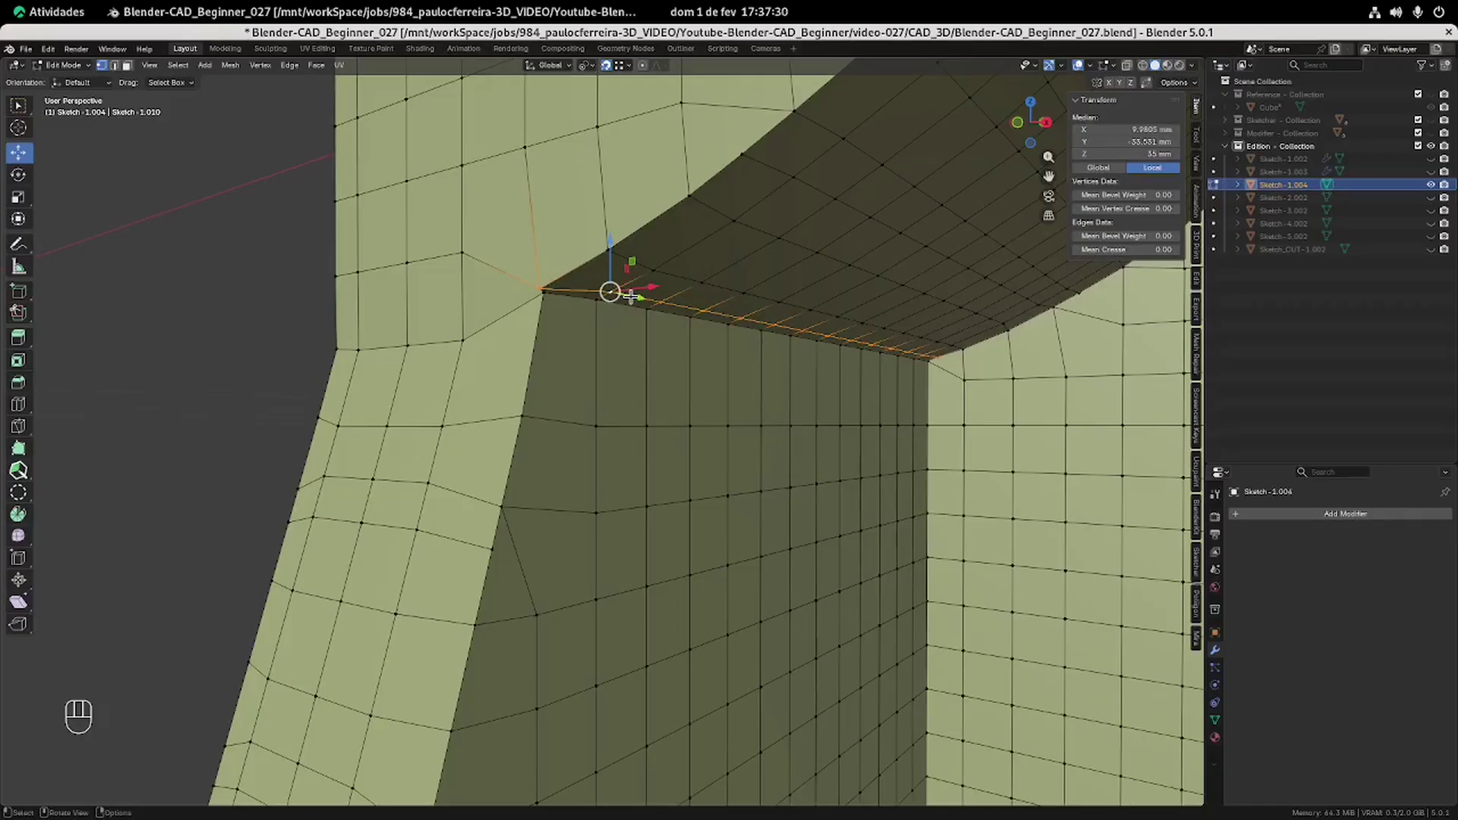
click(533, 284)
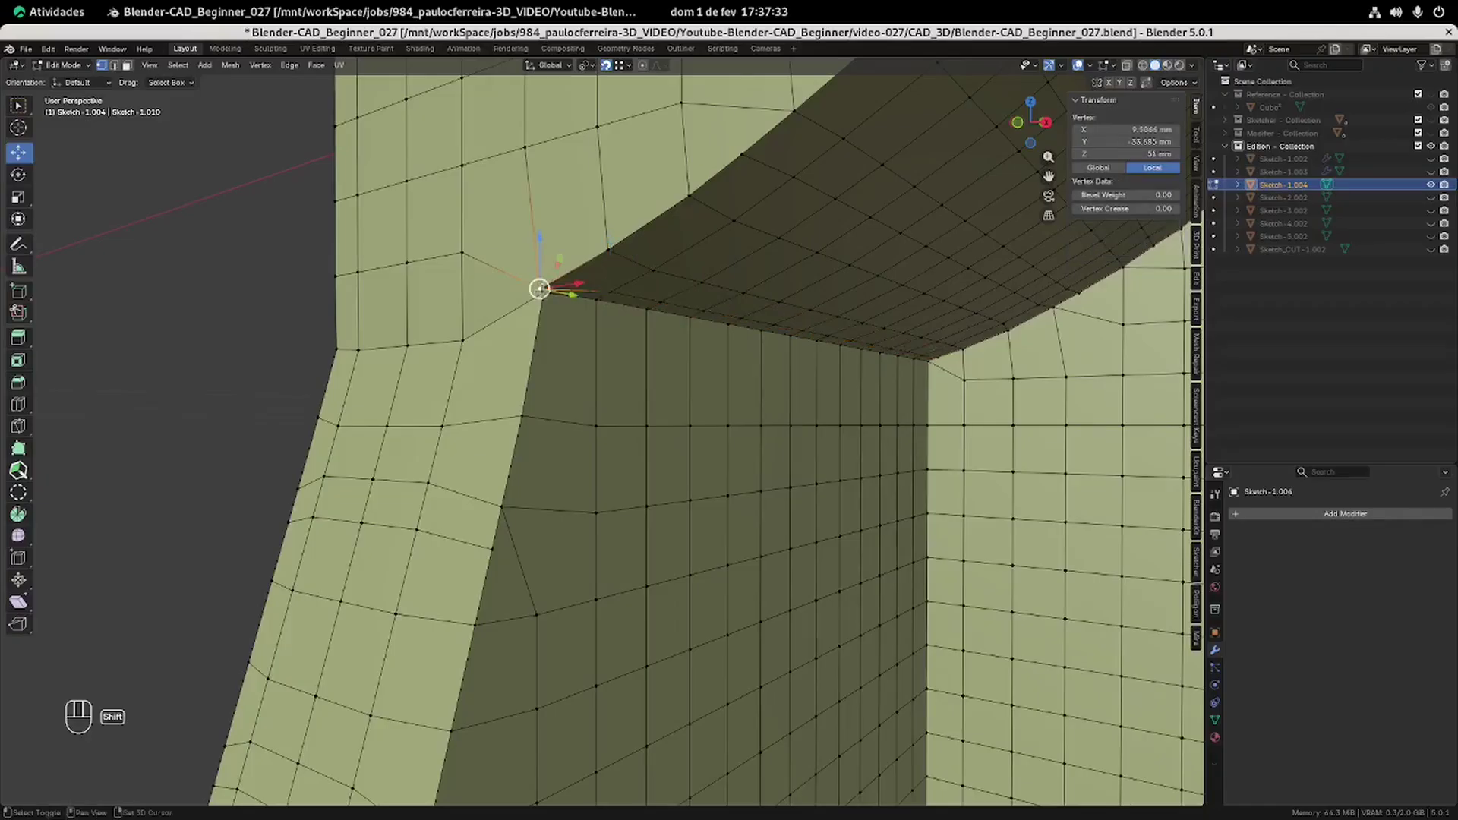
key(m)
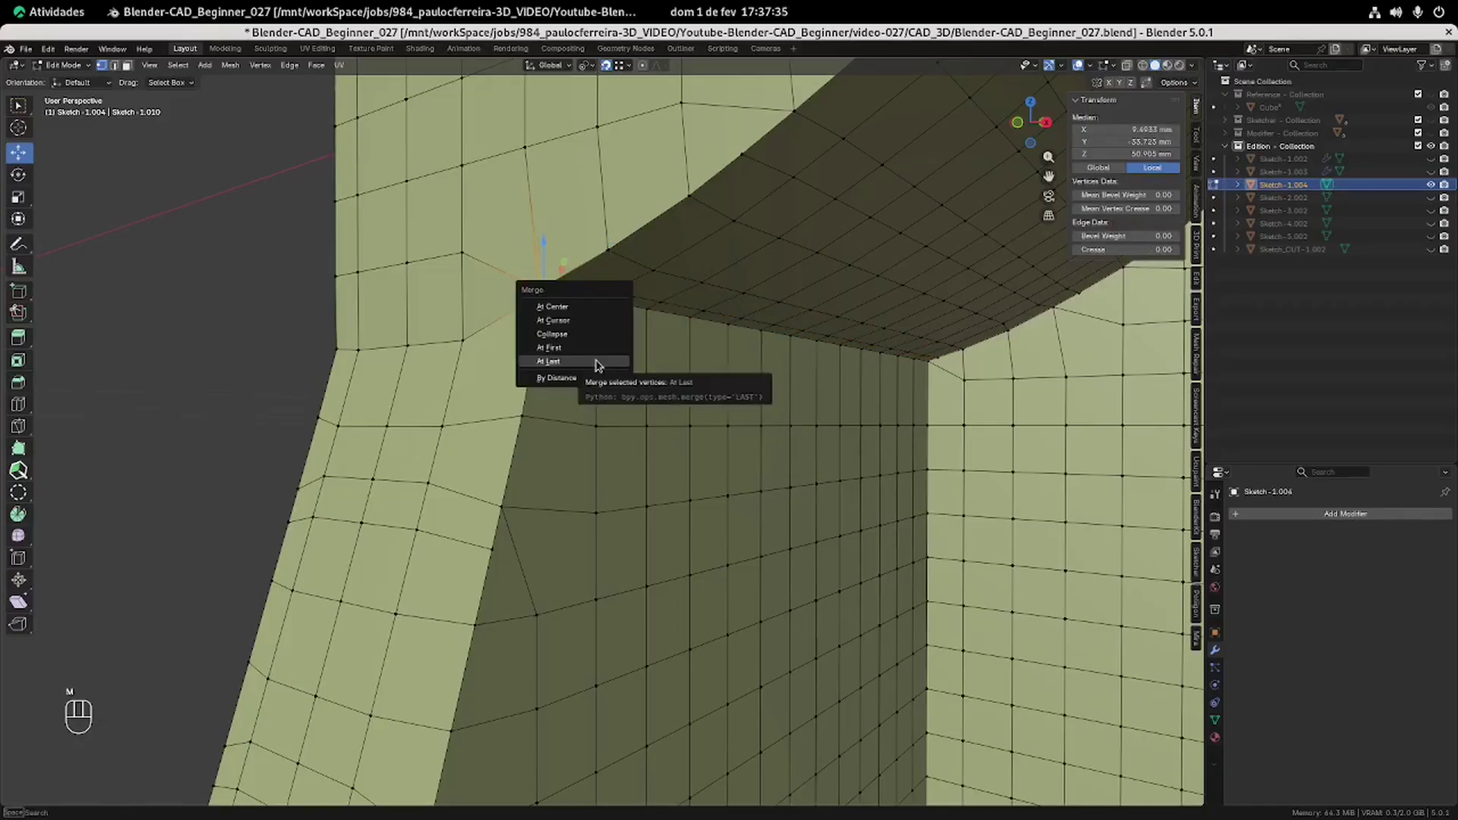
click(598, 363)
alt+shift+click(638, 300)
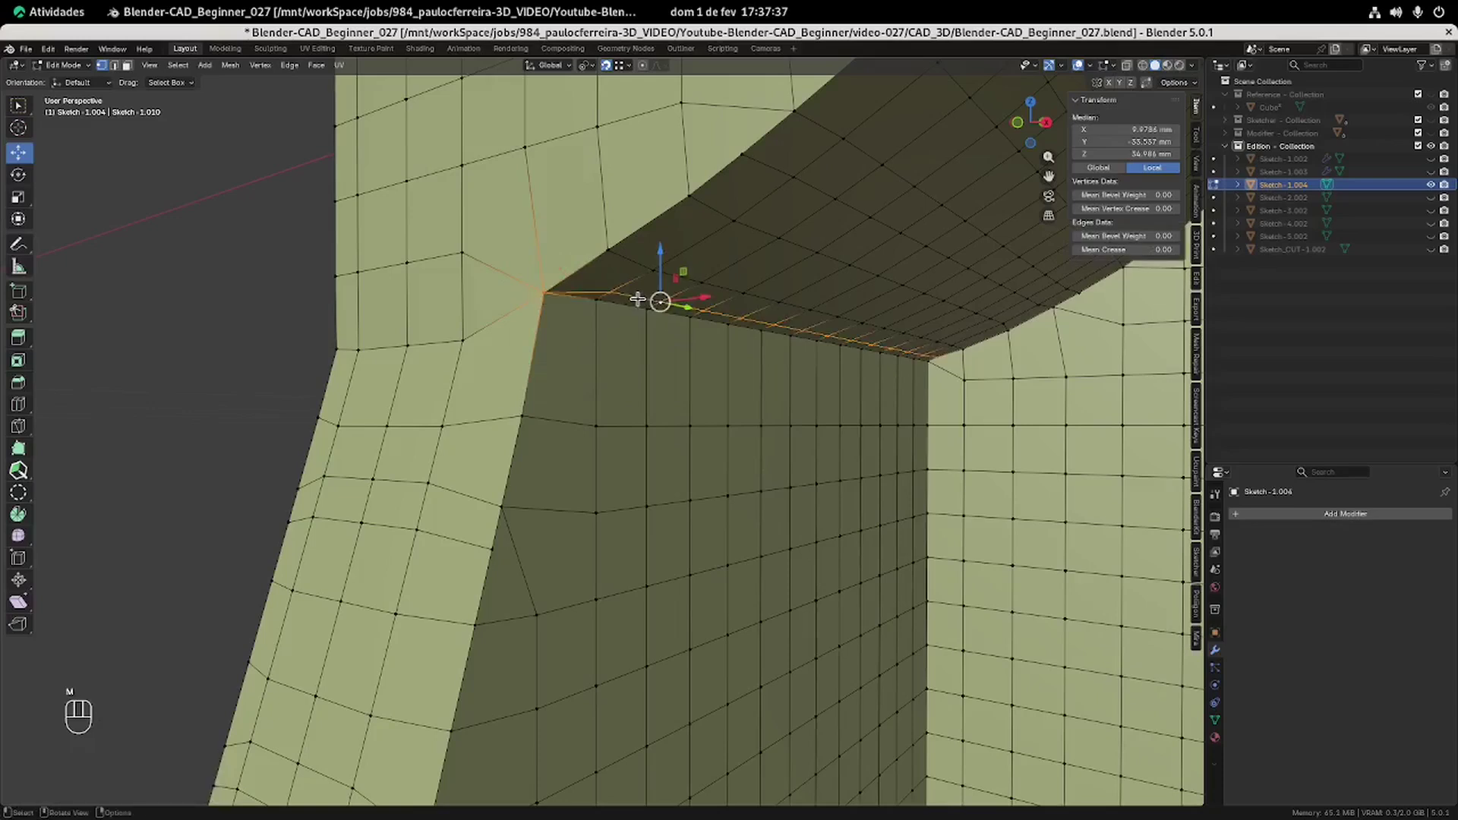
key(Delete)
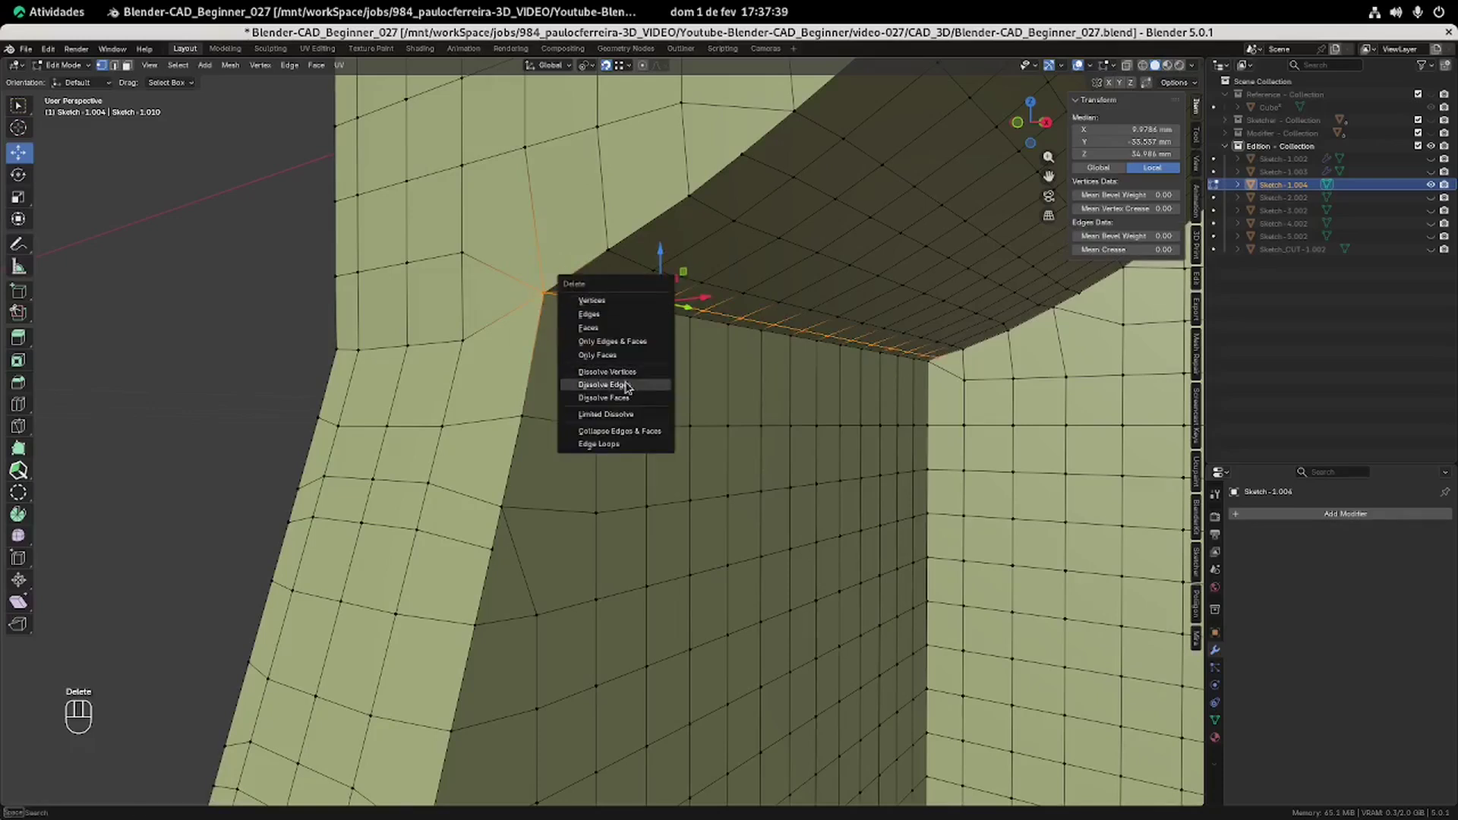
click(626, 382)
Flatten the two vertex rows at the rib-to-cylinder junction to the corner vertex's height by scaling to 0 in Z.
drag(491, 354, 301, 257)
shift+drag(477, 268, 443, 241)
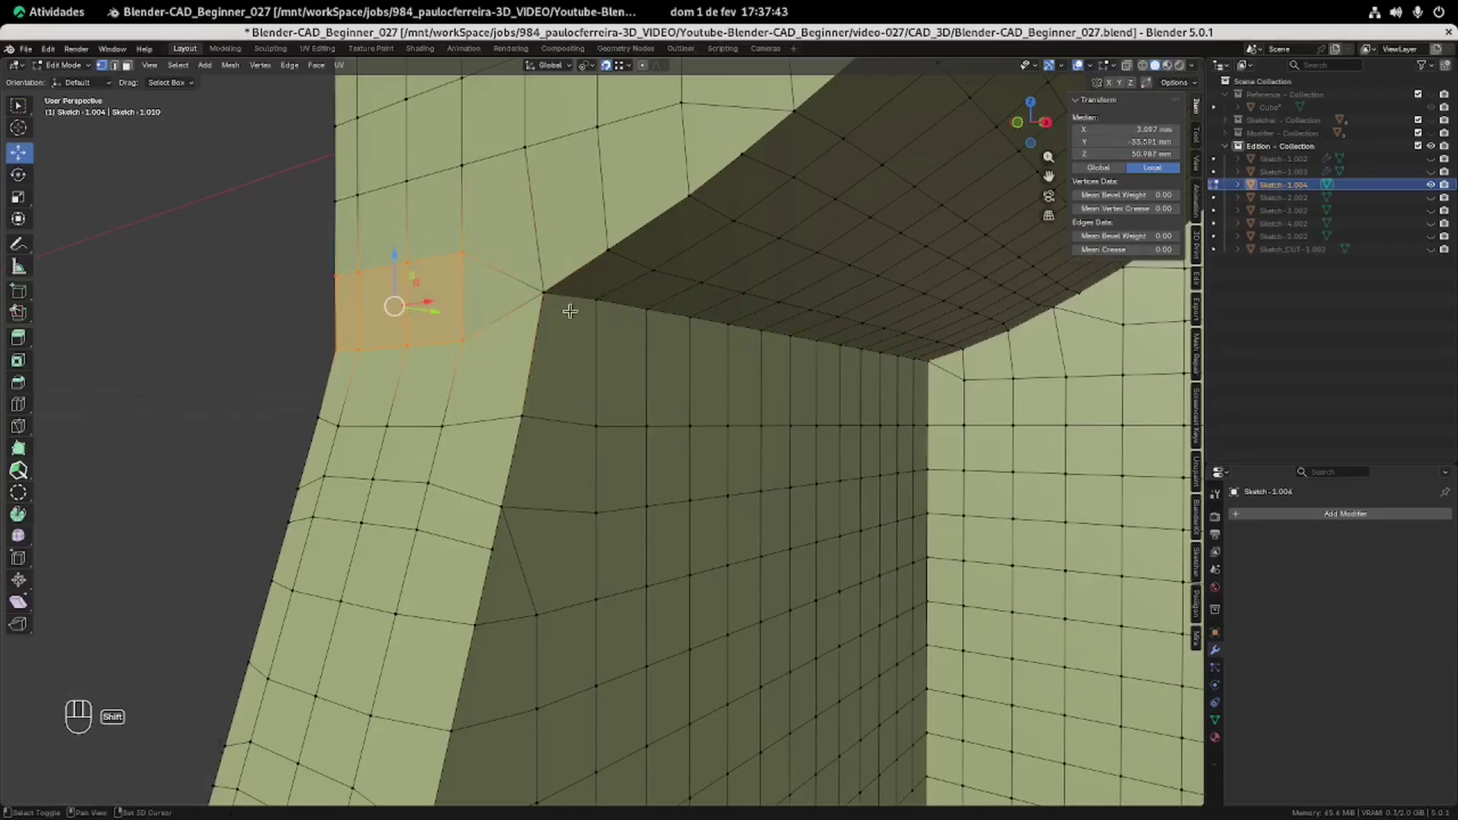
shift+click(540, 288)
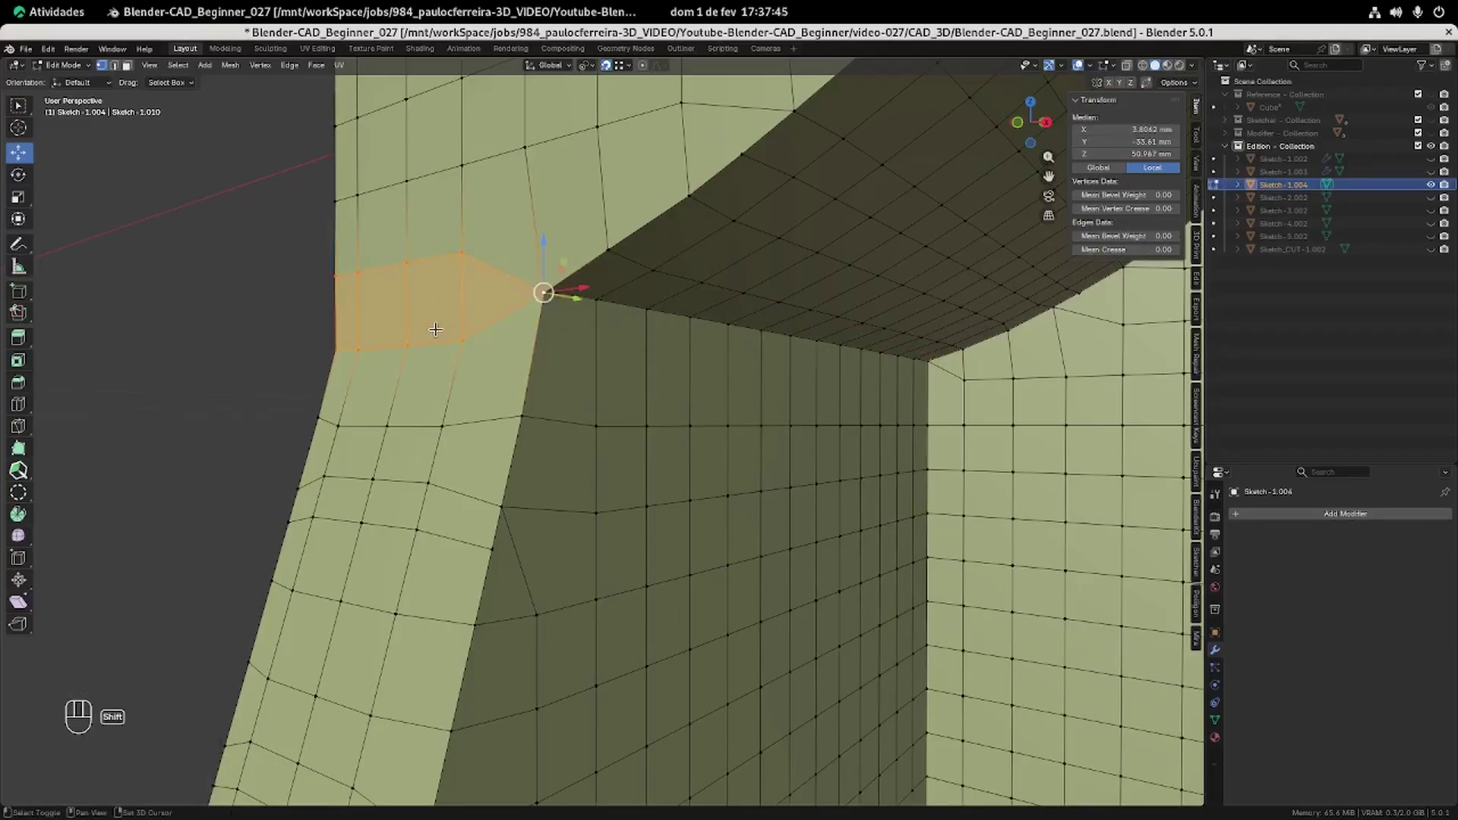
key(s)
key(z)
key(0)
key(Return)
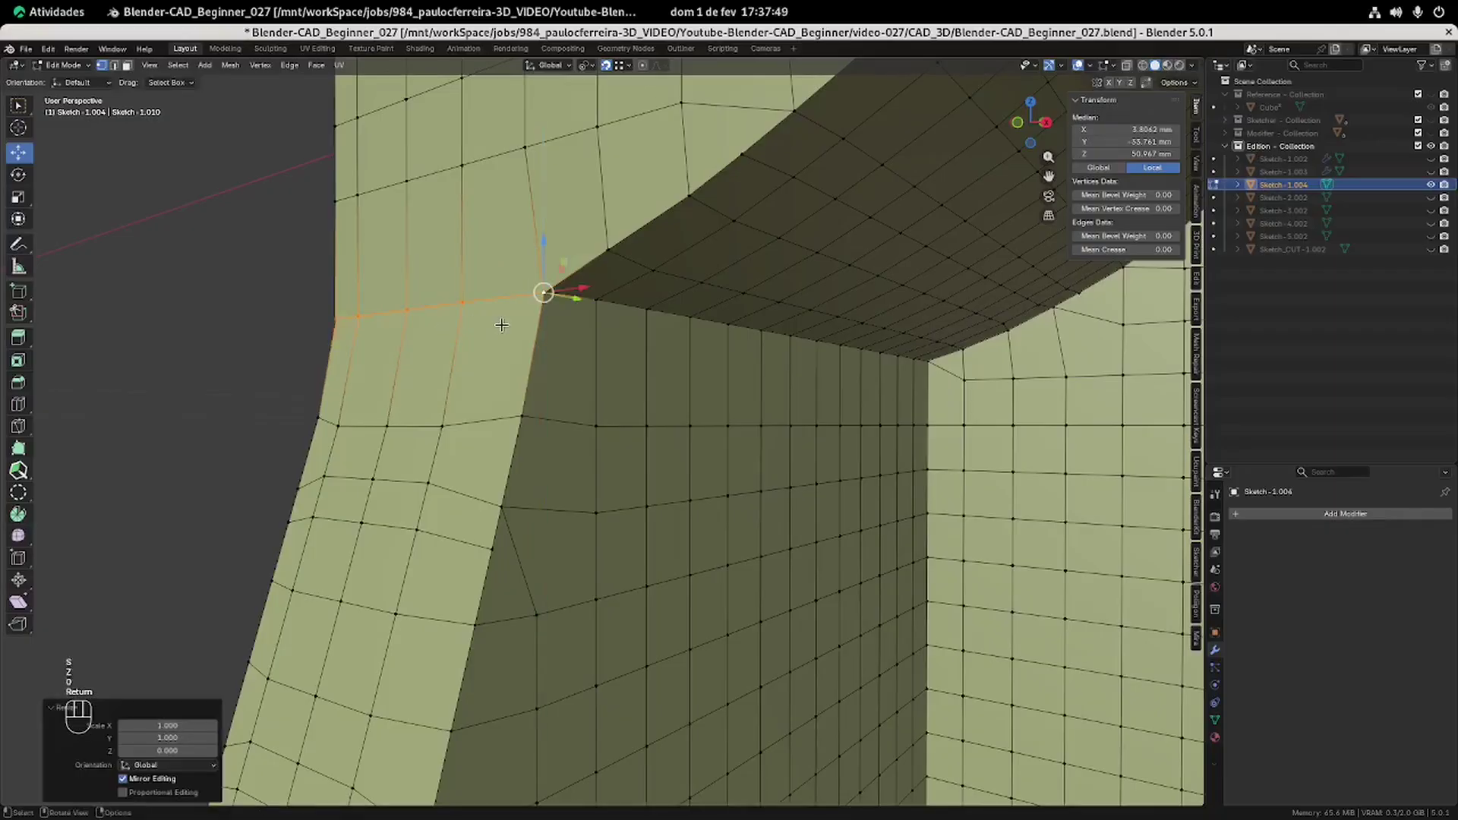
Merge all mesh vertices by distance at 0.1 mm, then clear the selection.
key(a)
key(m)
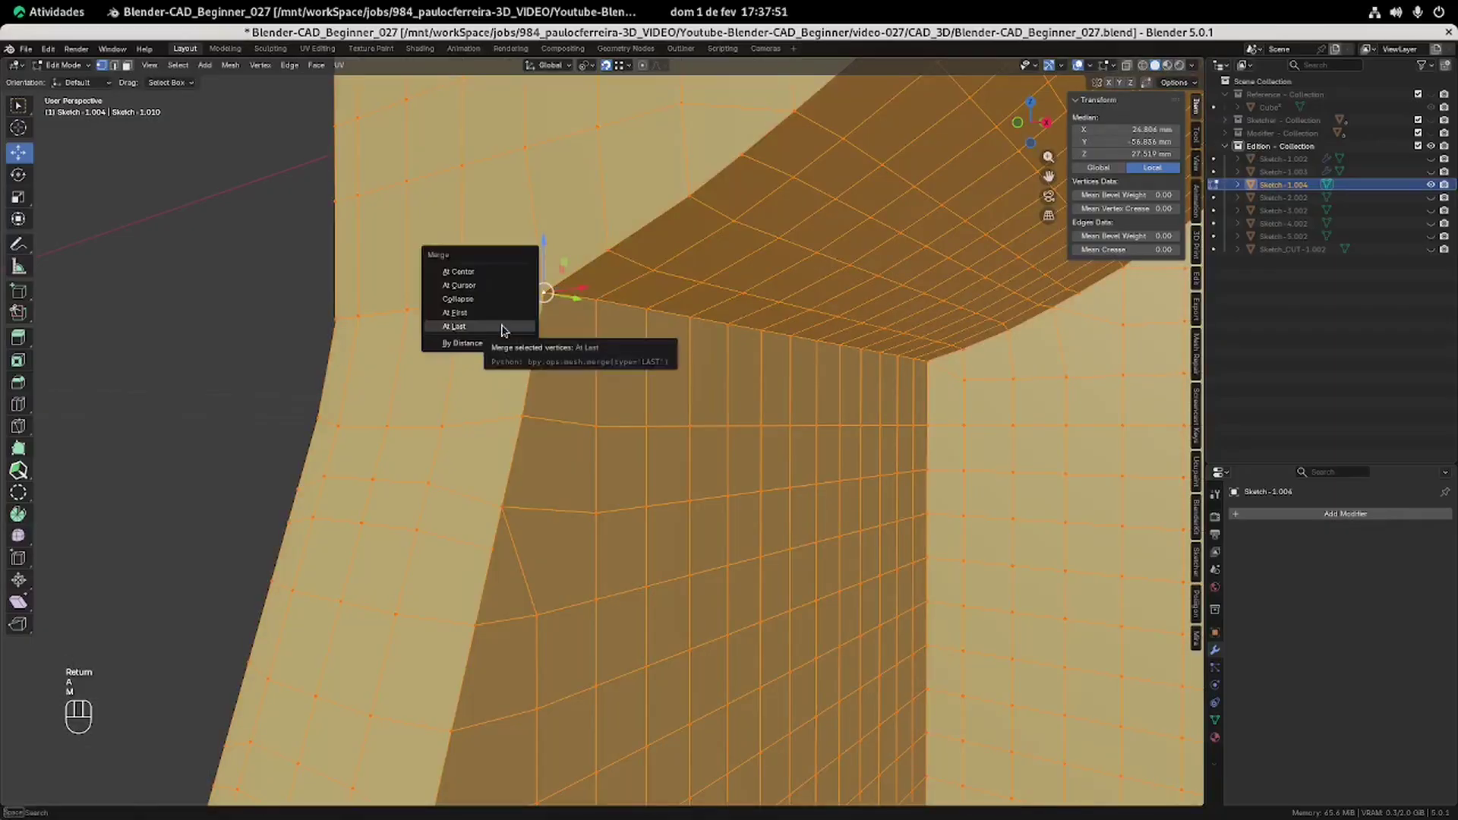
click(465, 343)
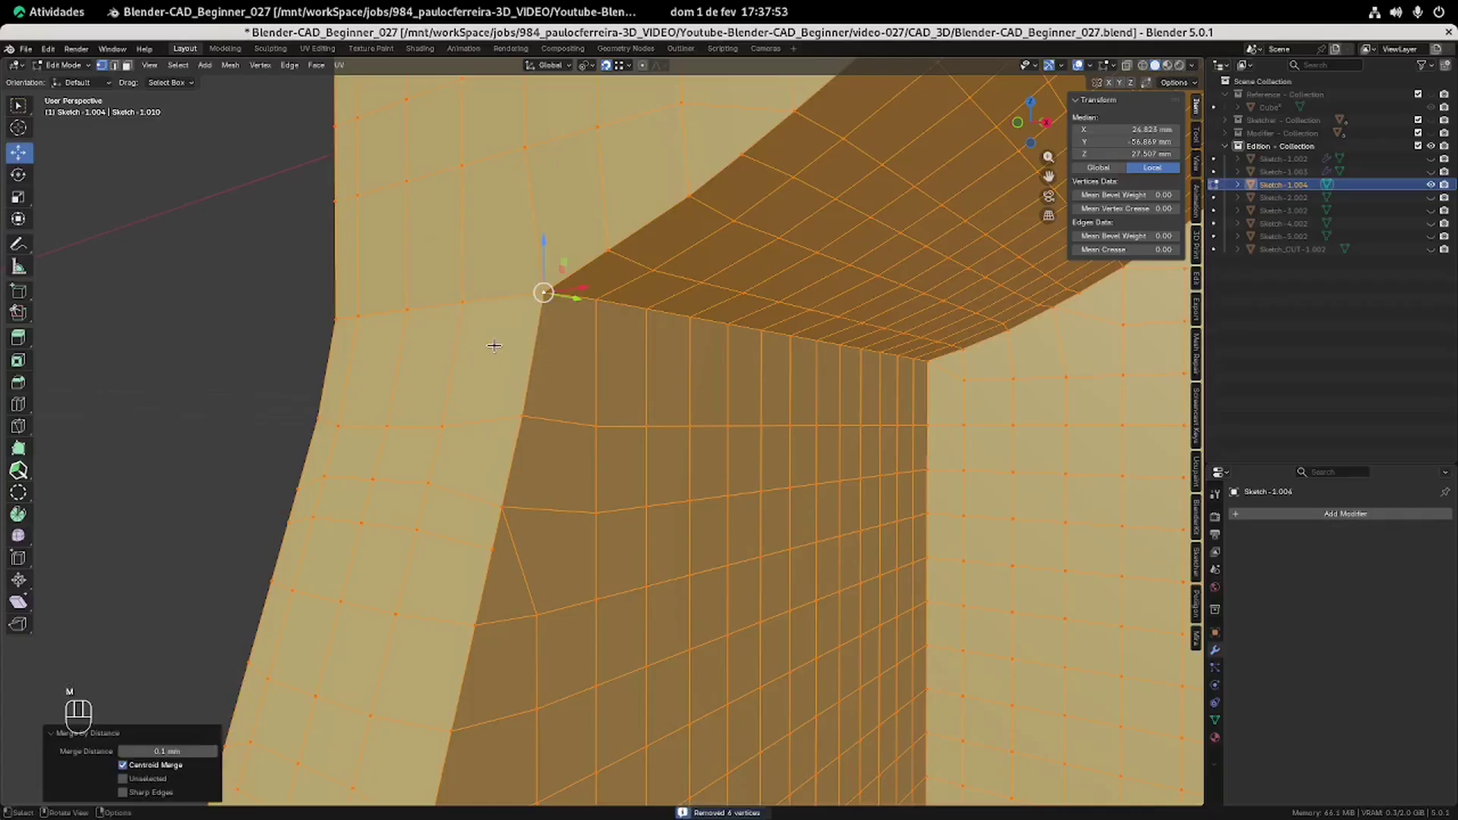
key(m)
click(494, 346)
click(239, 316)
Connect two vertices with an edge at the corner where the plate's slanted side meets the base, then clear the selection.
scroll(518, 354, down, 6)
scroll(622, 483, down, 3)
shift+middle_drag(756, 517, 617, 379)
scroll(619, 383, up, 1)
scroll(837, 619, up, 1)
shift+middle_drag(1029, 682, 922, 586)
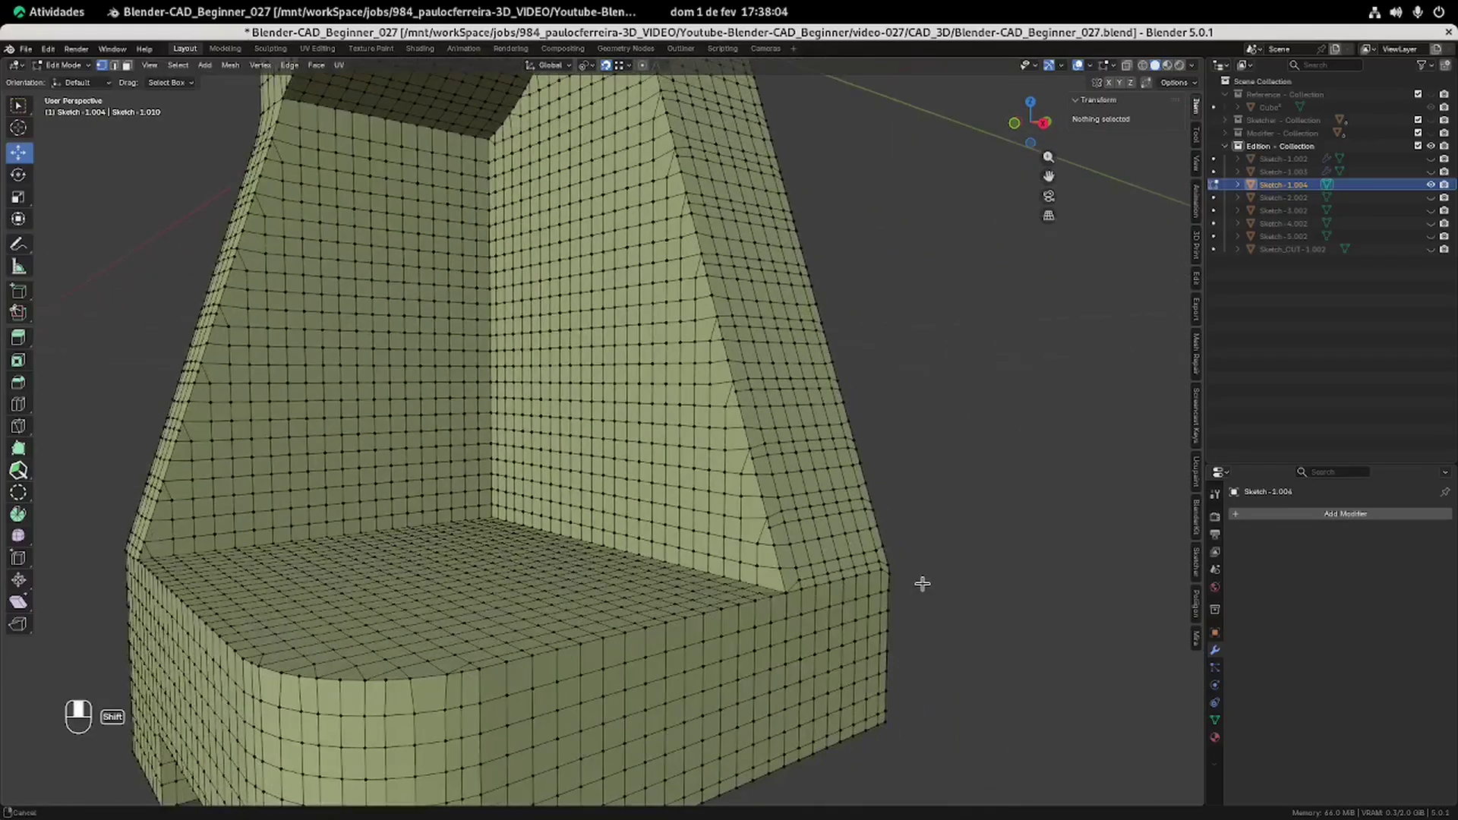
scroll(841, 581, up, 1)
click(813, 644)
shift+click(858, 632)
key(j)
click(1036, 511)
Dissolve the short extra edge on the base's top face at the corner where the plate's slanted side meets it.
scroll(1045, 575, up, 2)
scroll(1045, 576, down, 1)
shift+middle_drag(1045, 577, 992, 508)
key(2)
click(818, 598)
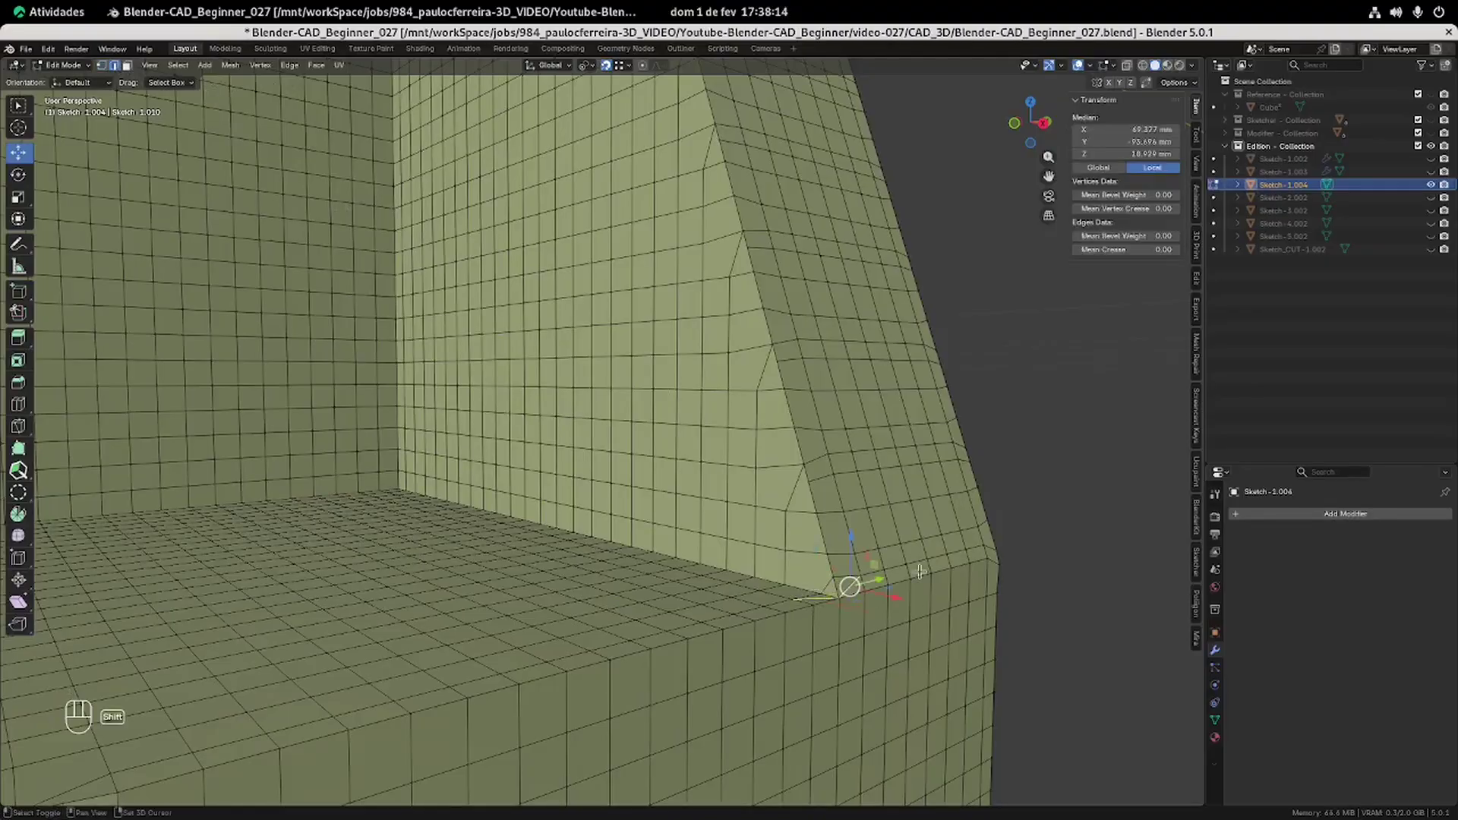
key(x)
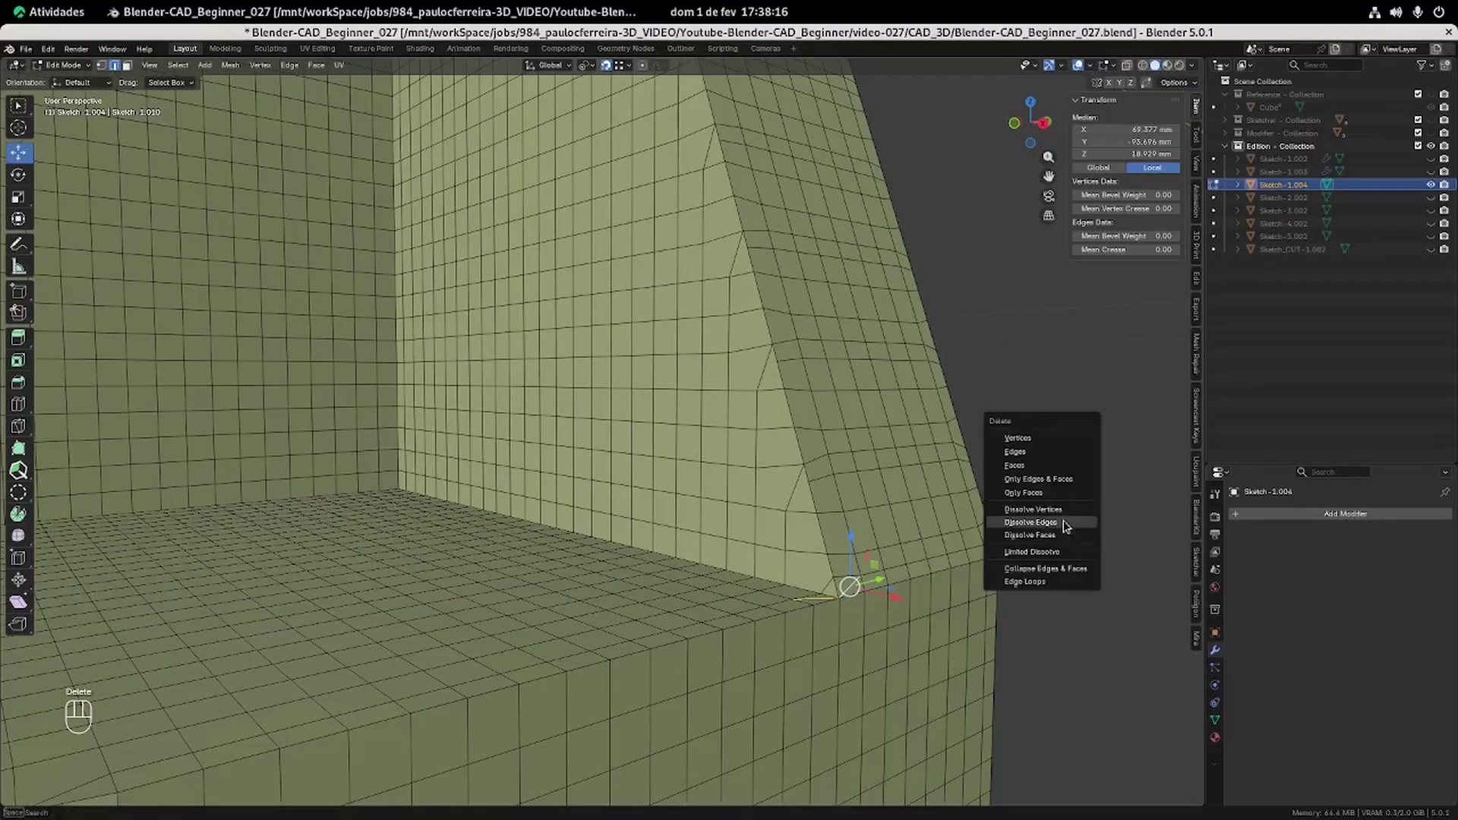
click(1064, 521)
Flatten the edge loop where the slanted side meets the base by scaling it to 0 in Z, then clear the selection.
middle_drag(1064, 521, 857, 513)
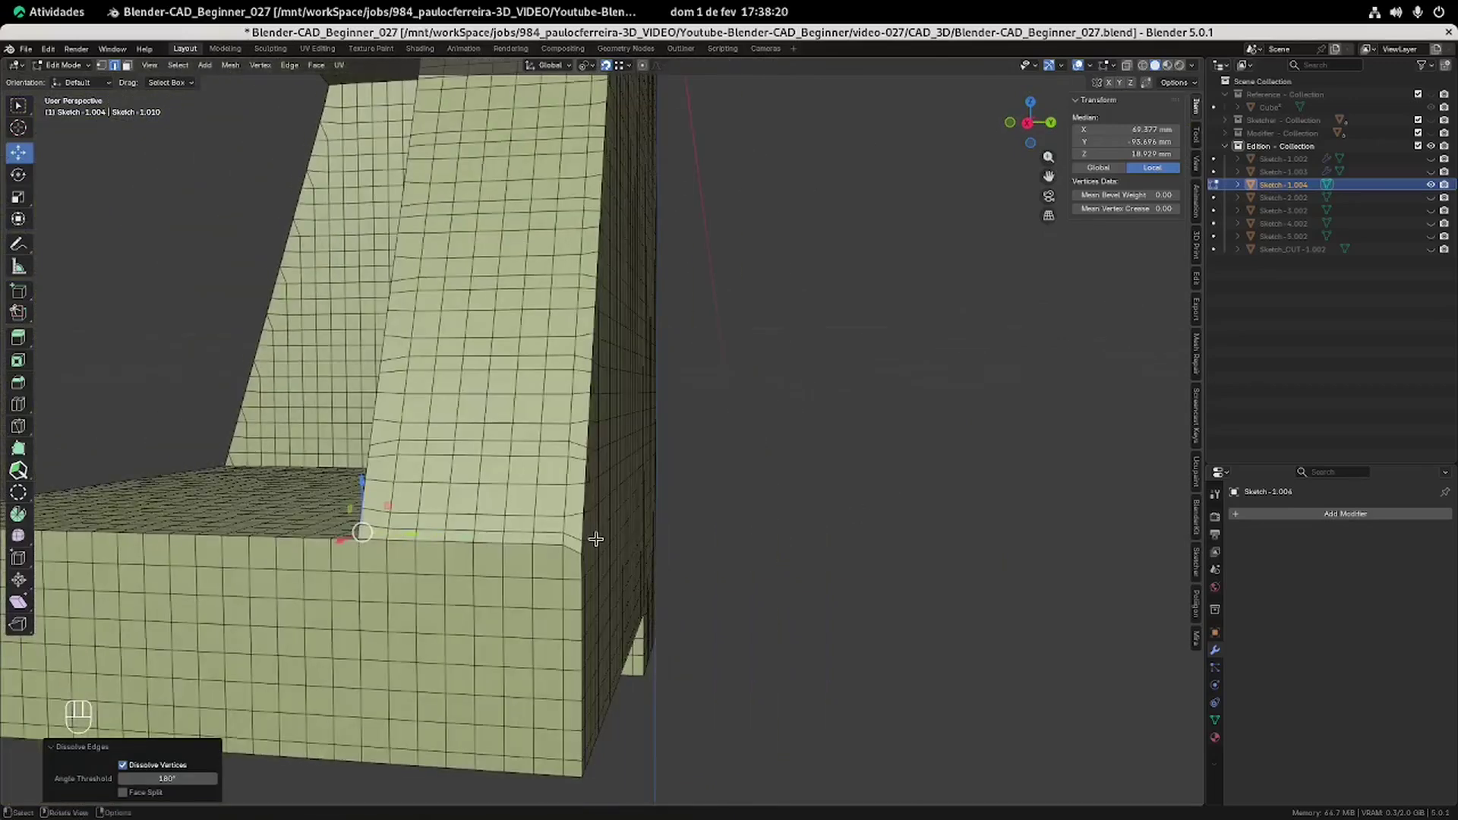
middle_drag(596, 537, 560, 547)
alt+shift+click(448, 527)
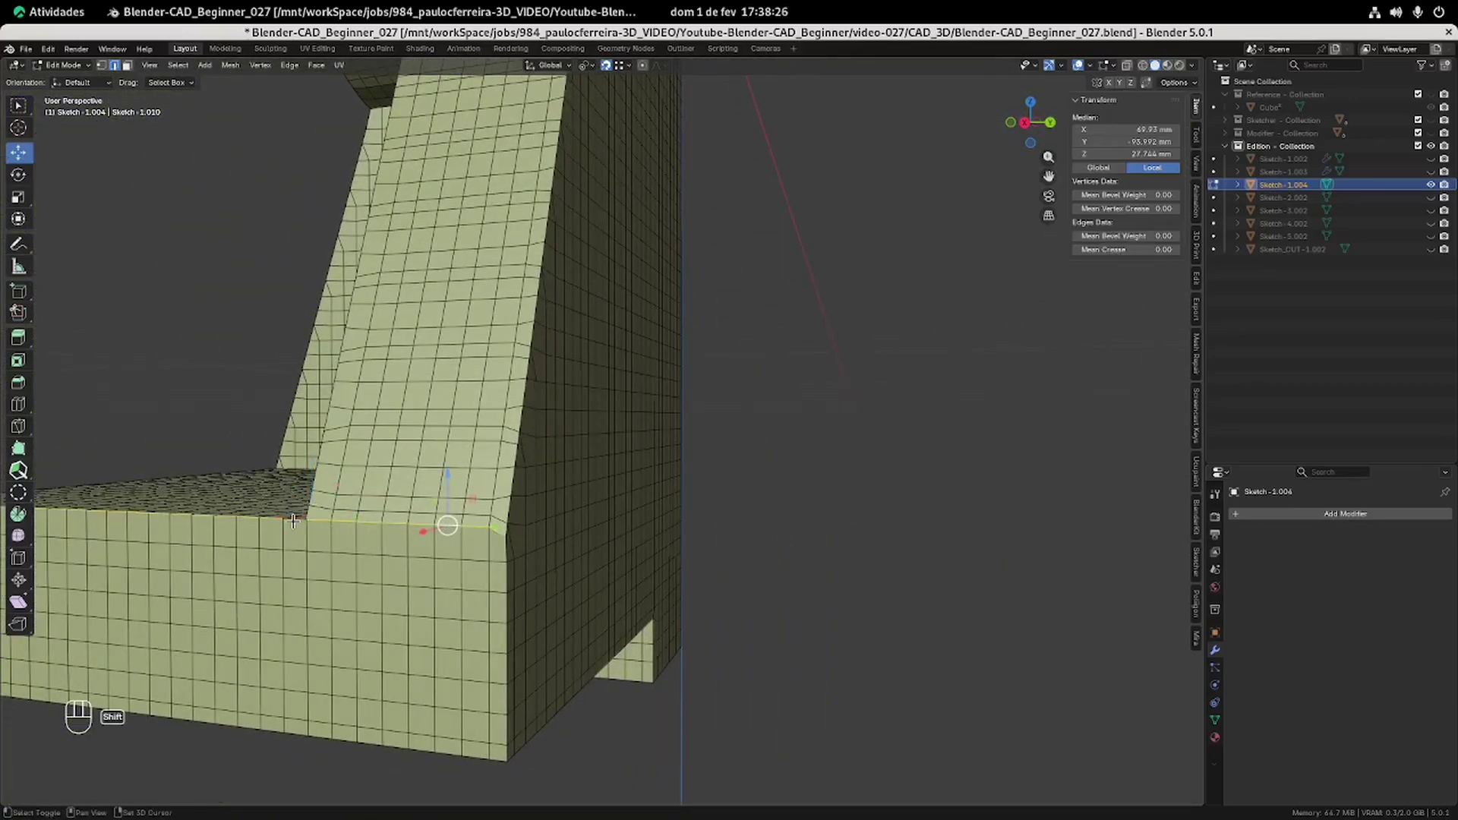
key(s)
key(z)
key(0)
key(Return)
click(760, 480)
Dissolve the extra edge loop running just inside the base's top edge and across the foot of the slanted side.
middle_drag(760, 480, 919, 590)
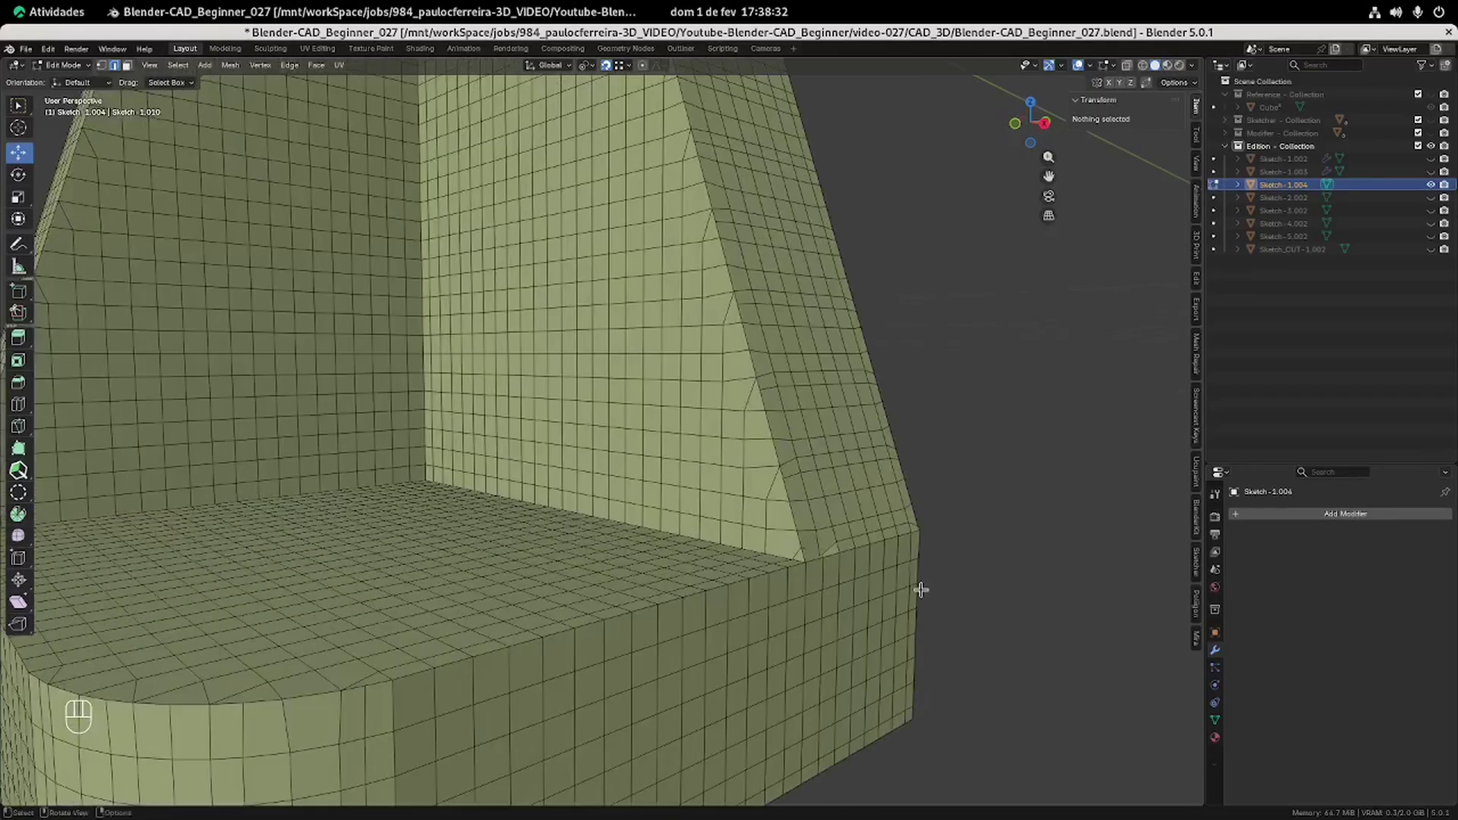
scroll(920, 589, up, 2)
alt+click(916, 581)
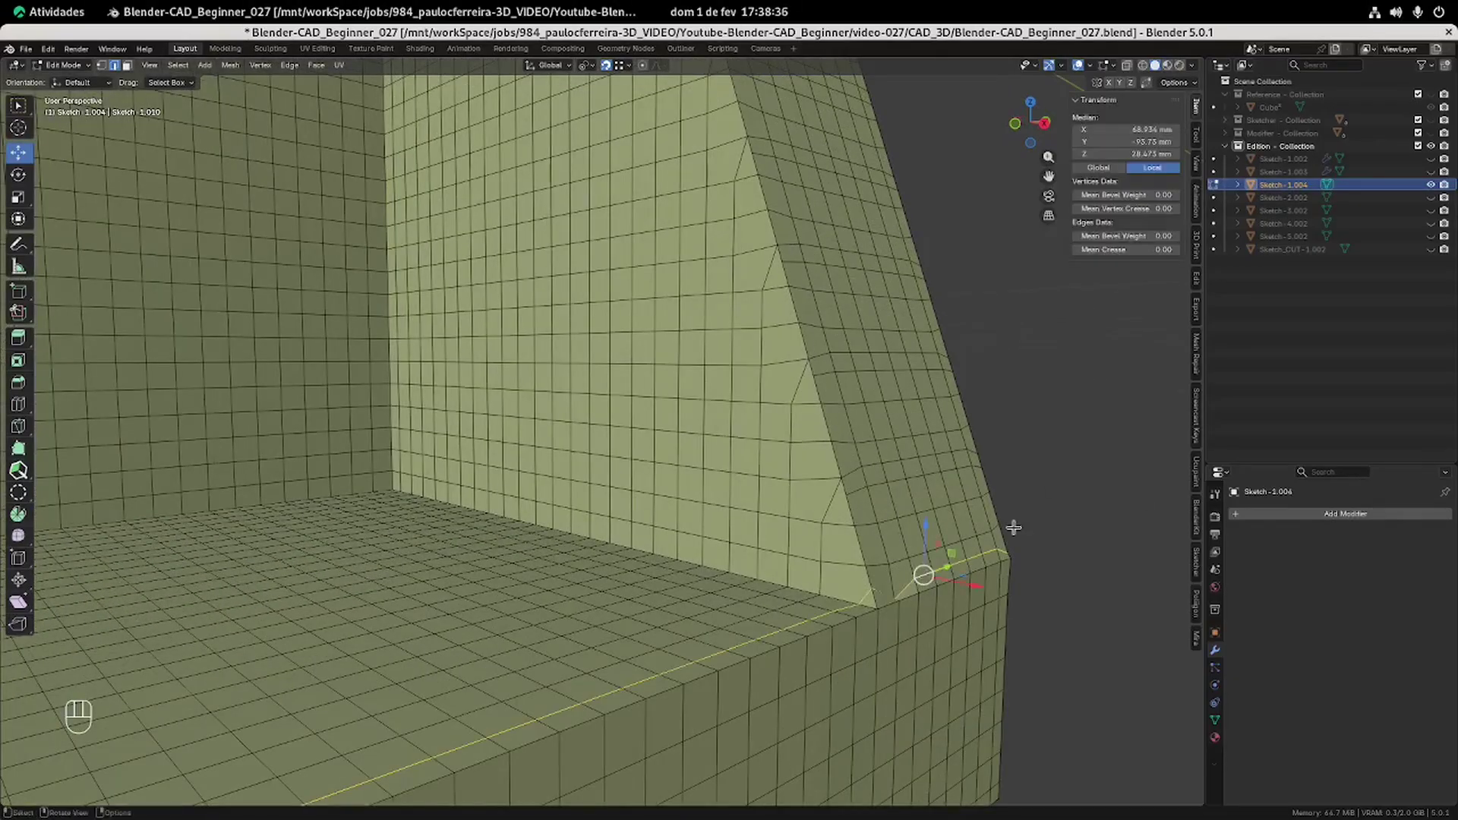
scroll(835, 576, down, 3)
middle_drag(790, 488, 671, 484)
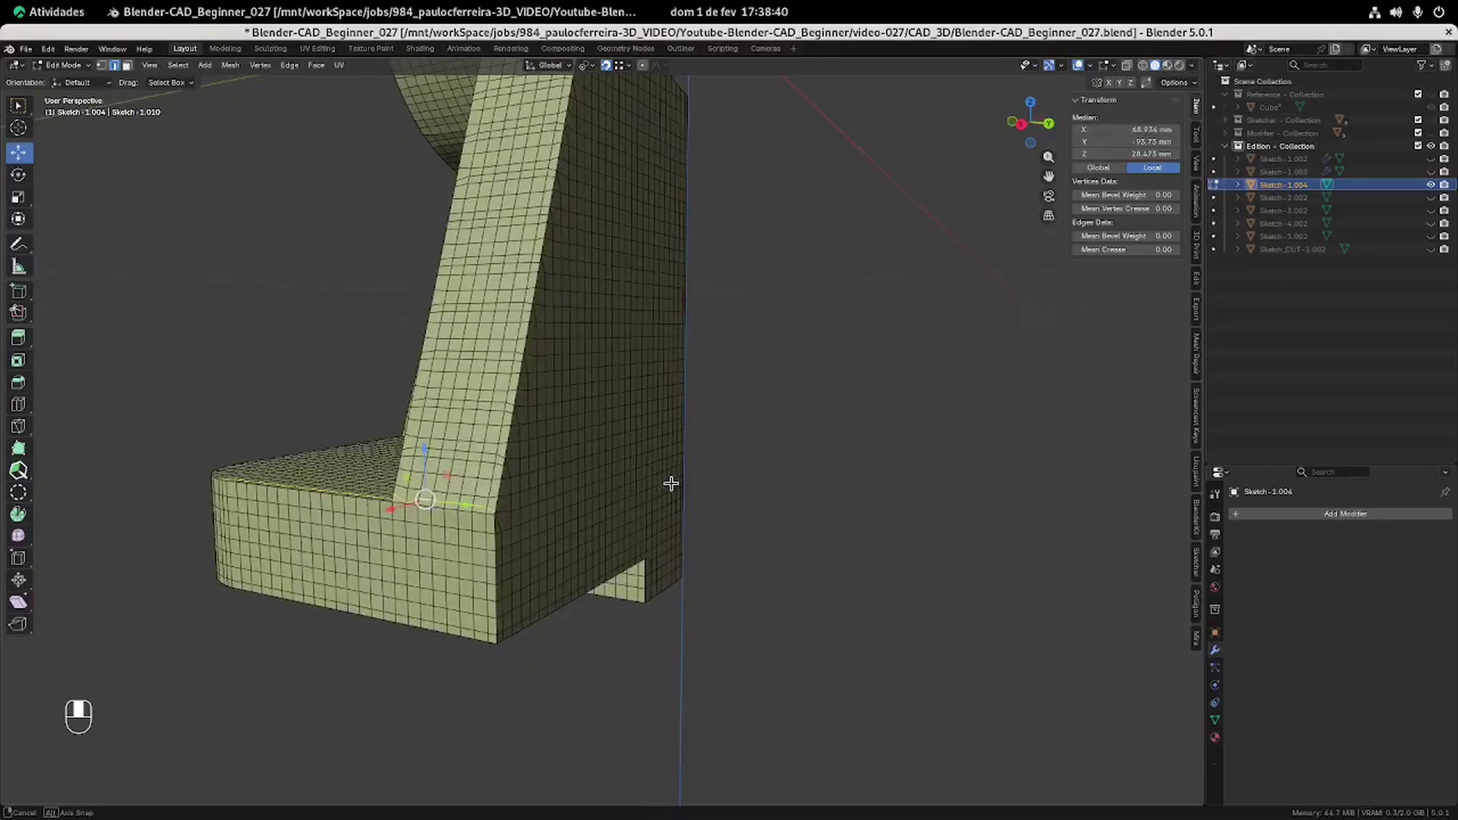
key(x)
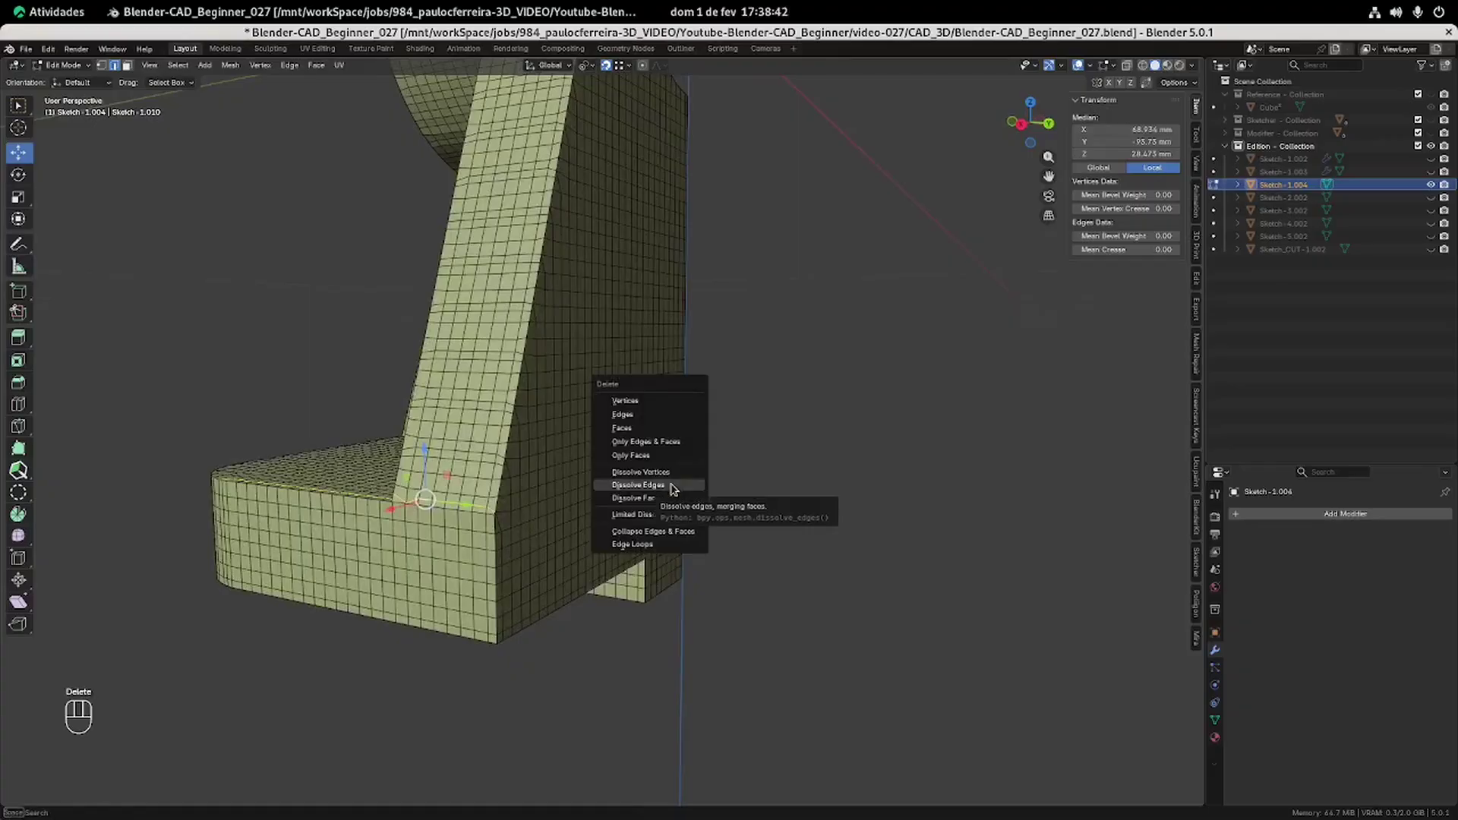
click(671, 484)
Align the edge loop between cylinder and plate with the vertex at the plate's upper corner by scaling to 0 in Y.
middle_drag(670, 484, 726, 562)
scroll(705, 515, up, 4)
middle_drag(705, 514, 244, 126)
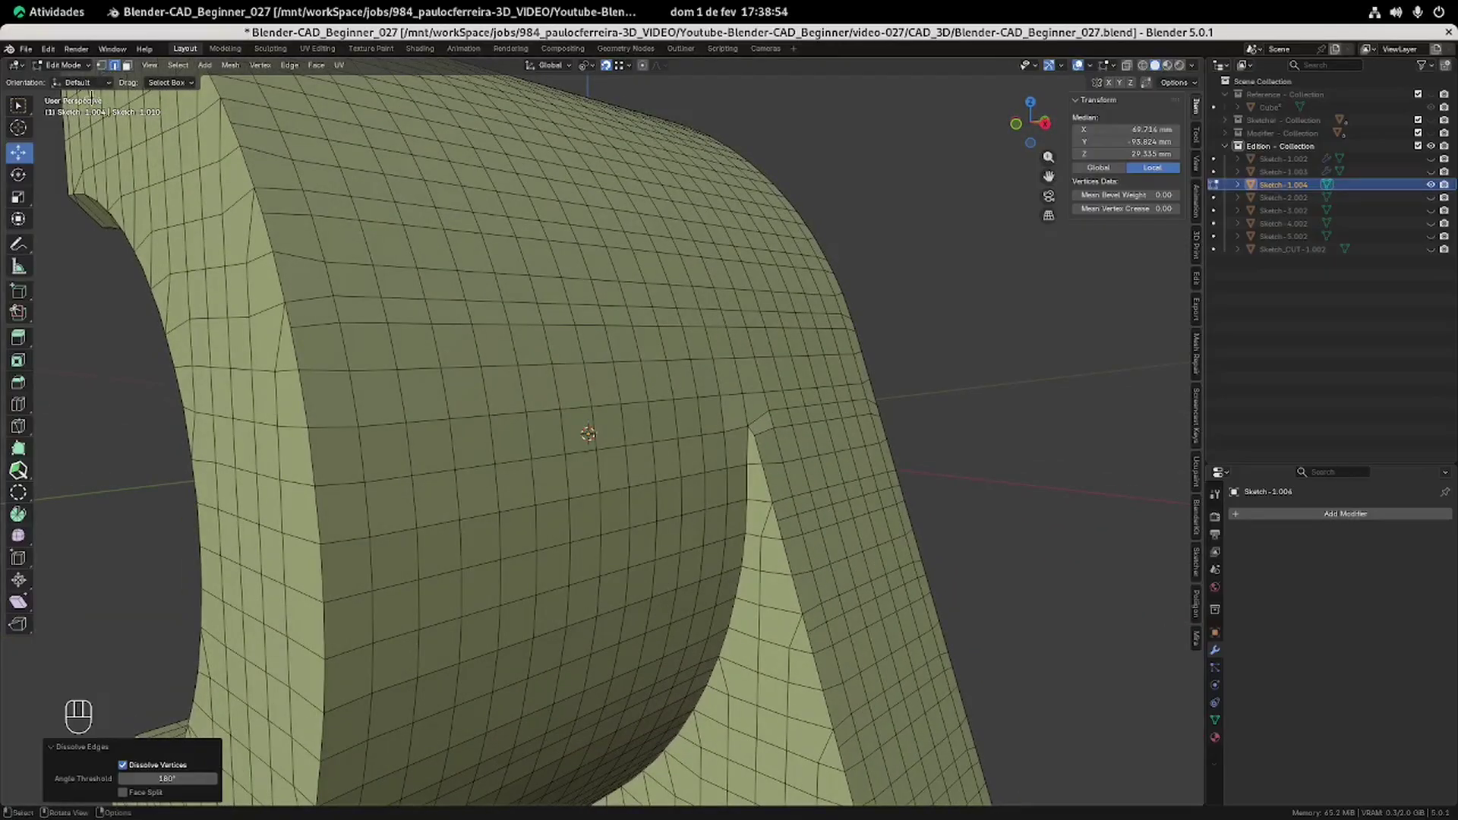
click(101, 64)
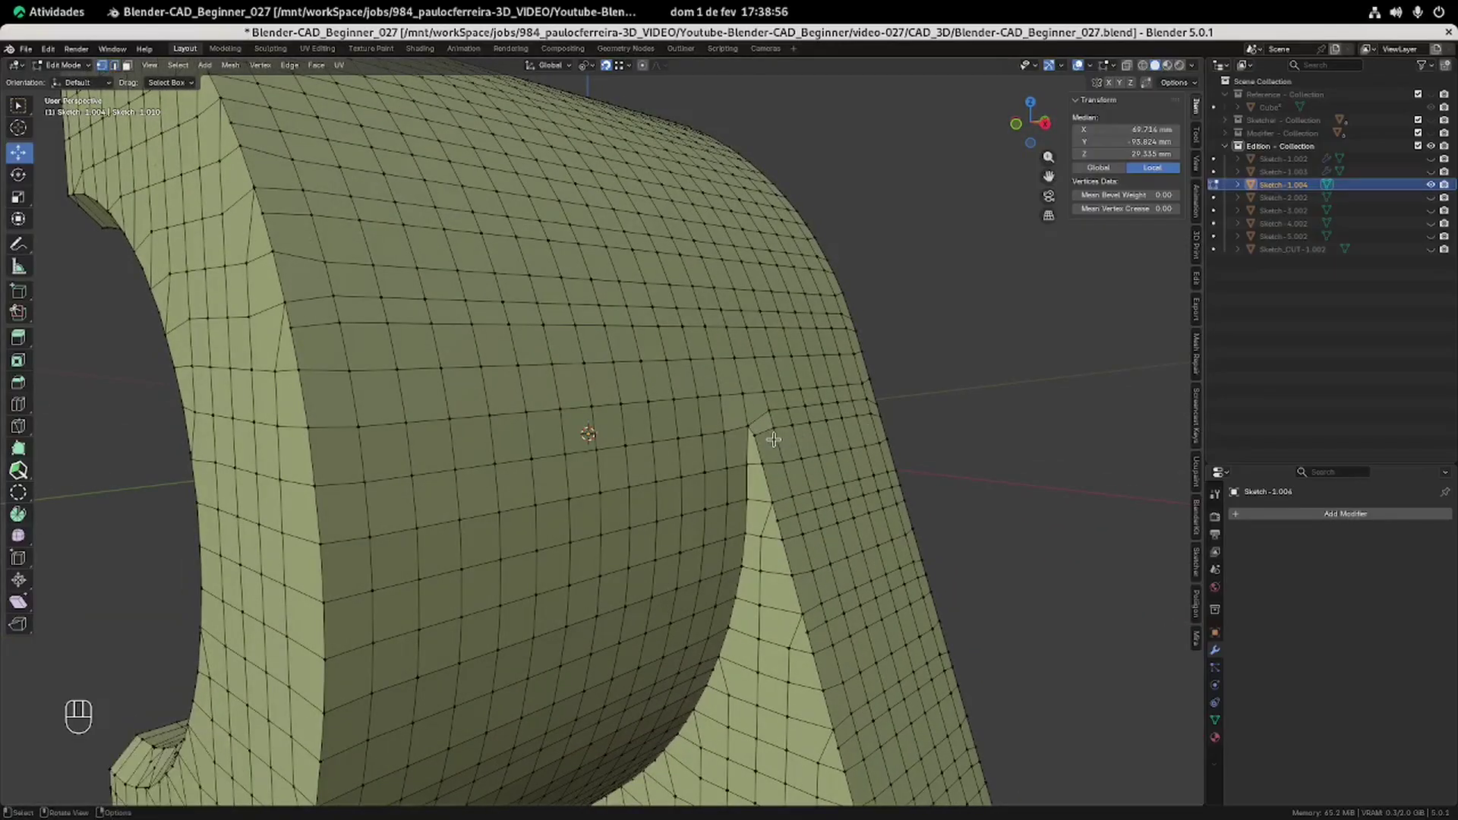
middle_drag(774, 439, 781, 441)
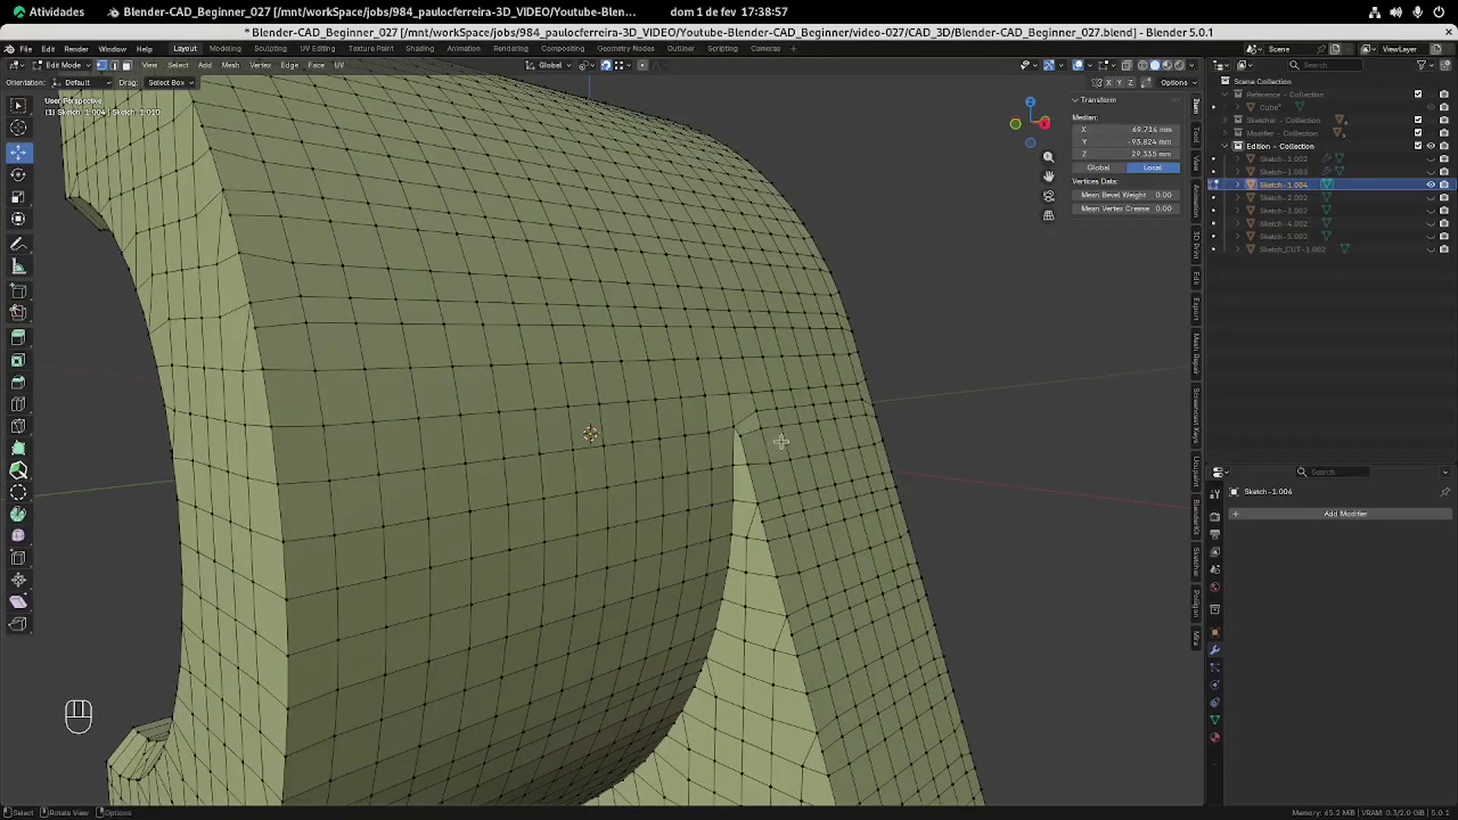
click(740, 436)
middle_drag(745, 430, 716, 411)
middle_drag(699, 359, 779, 347)
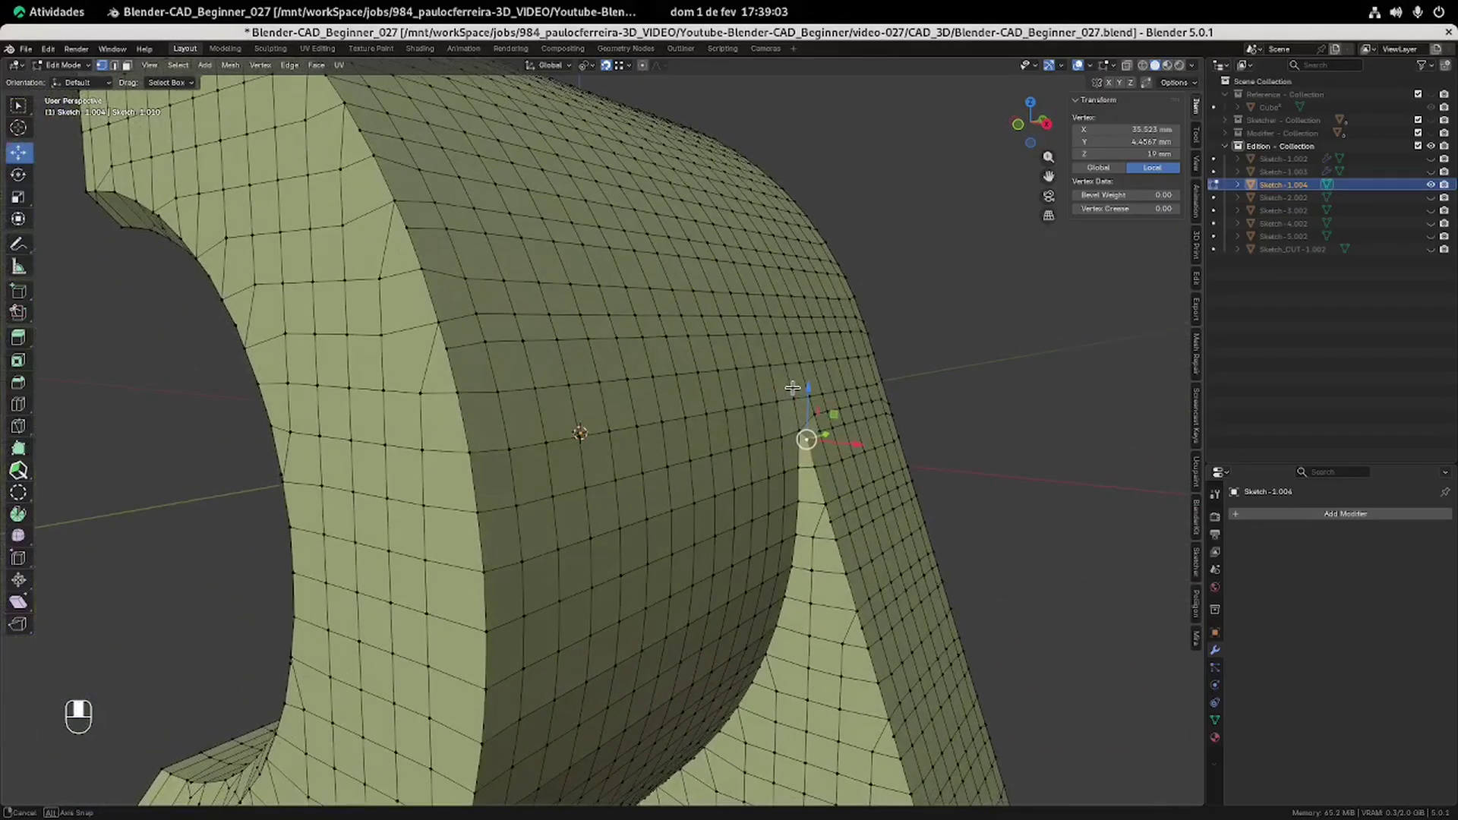
shift+click(777, 336)
middle_drag(950, 380, 773, 465)
middle_drag(632, 495, 674, 443)
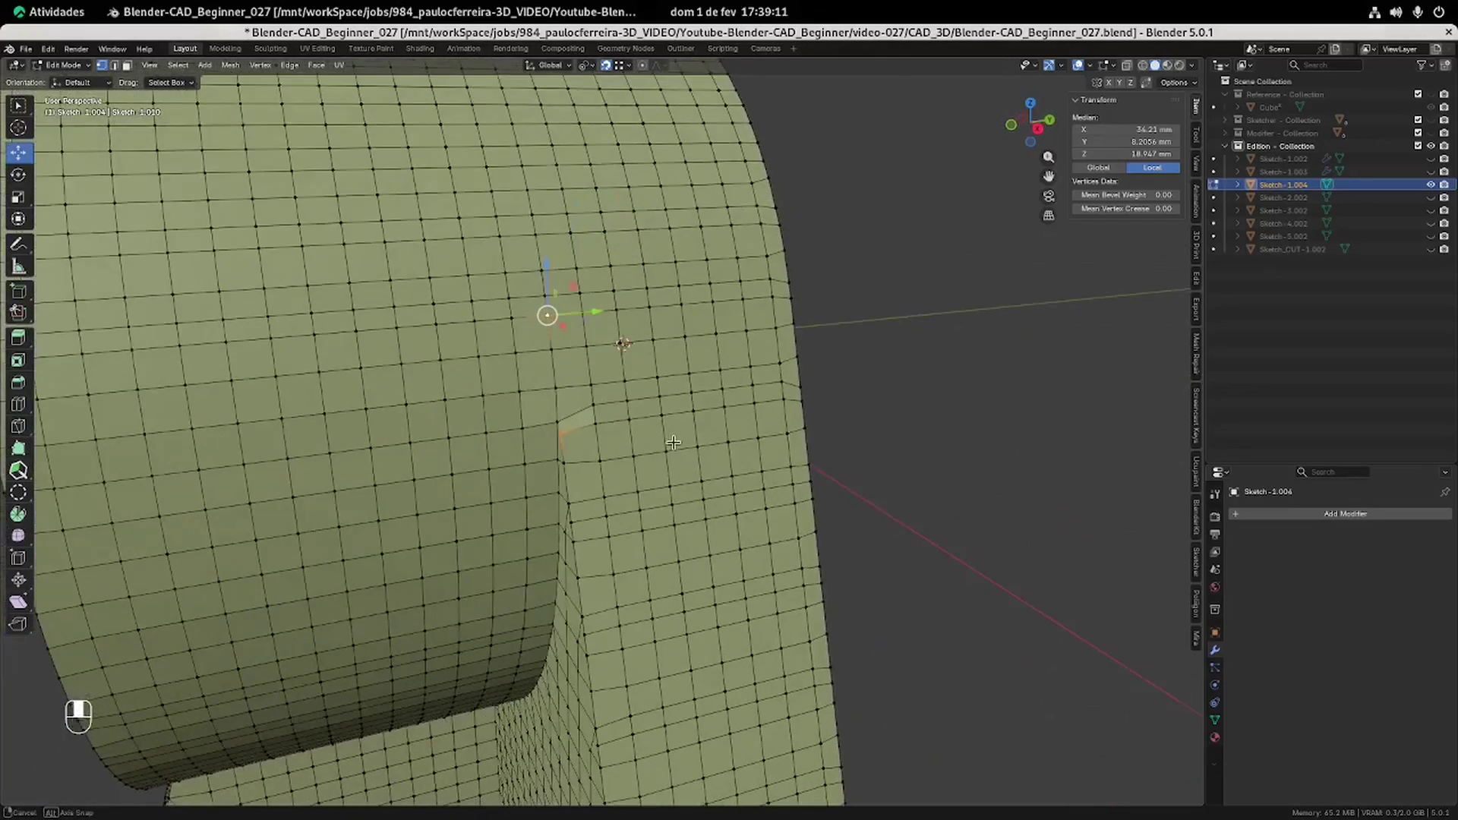
click(529, 203)
alt+shift+click(529, 204)
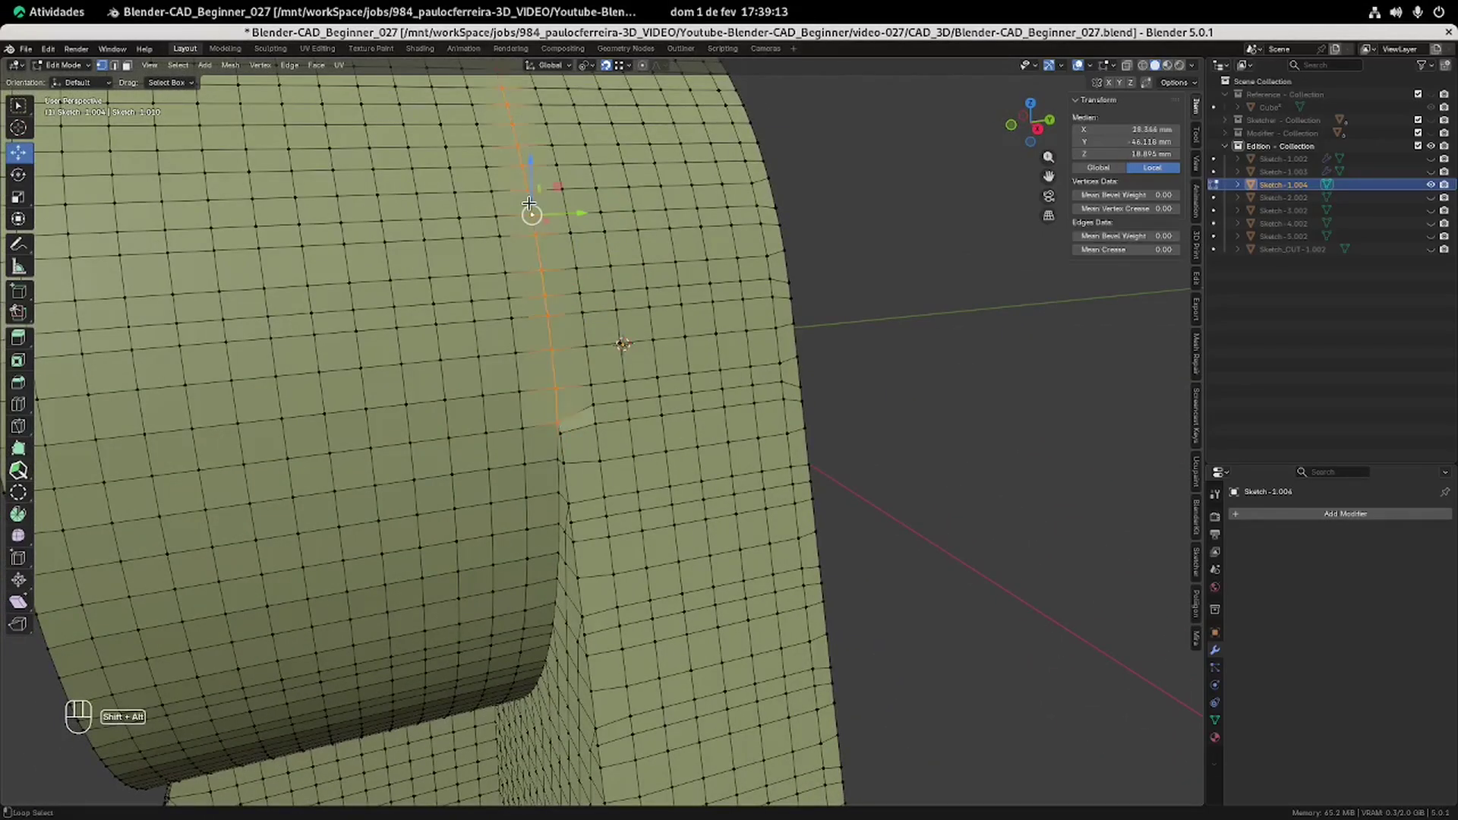
shift+click(564, 463)
key(s)
key(y)
key(0)
key(Return)
click(925, 421)
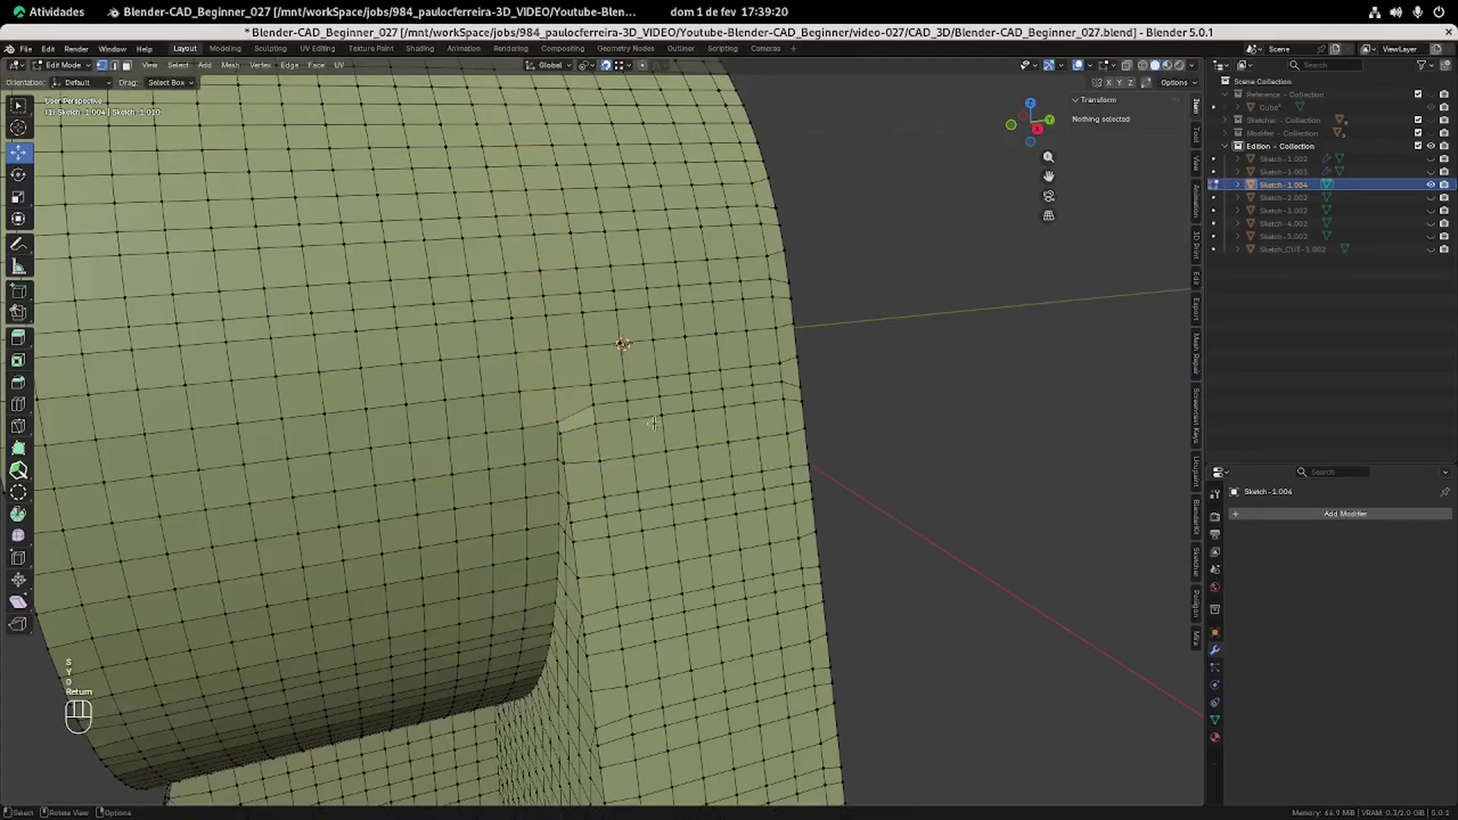
Slide the vertex at the plate's upper corner and the neighbouring cylinder vertex along their edges, then clear the selection.
middle_drag(925, 422, 948, 424)
click(644, 417)
key(g)
key(g)
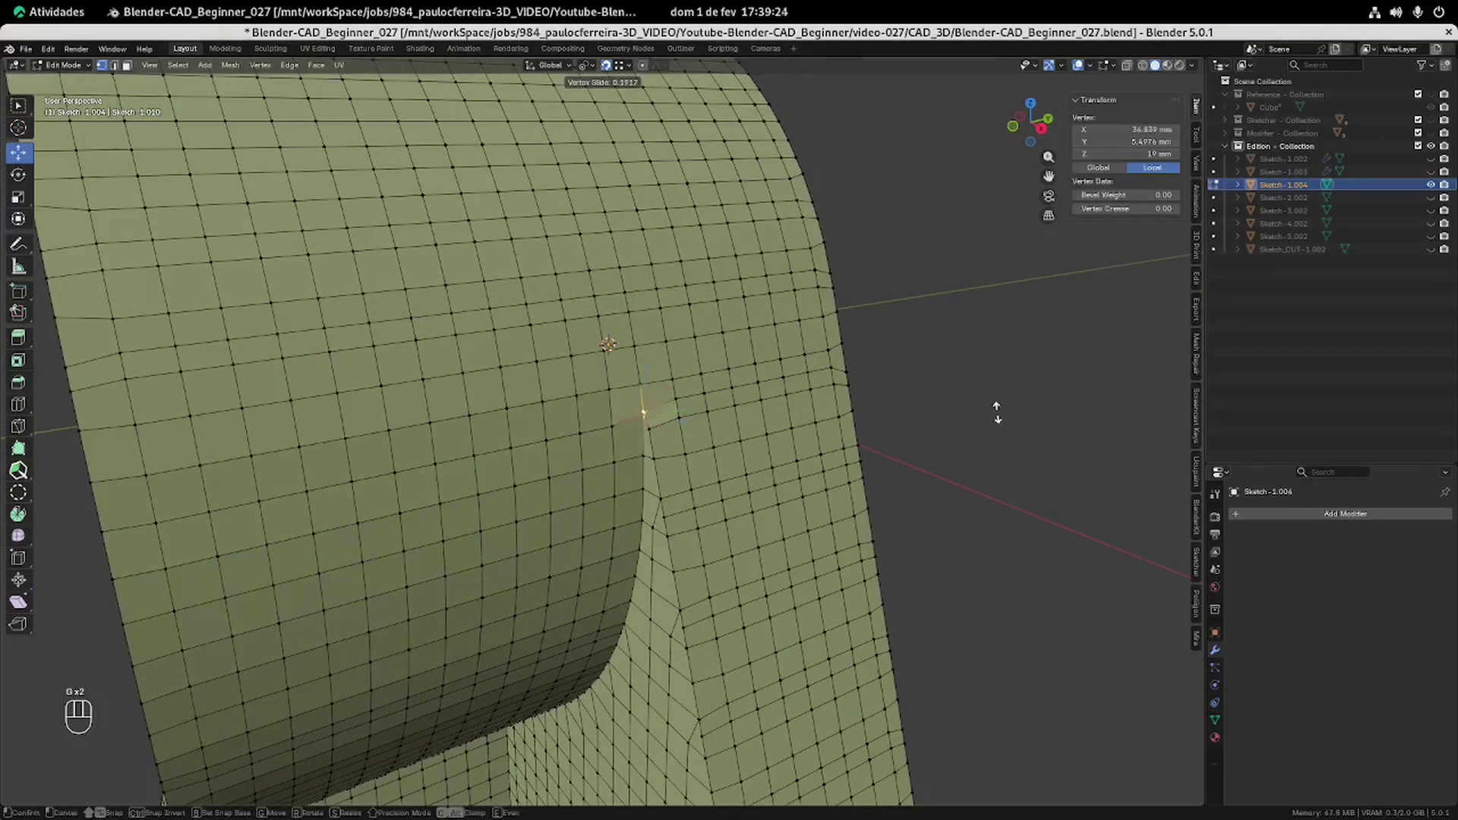
click(998, 408)
click(613, 429)
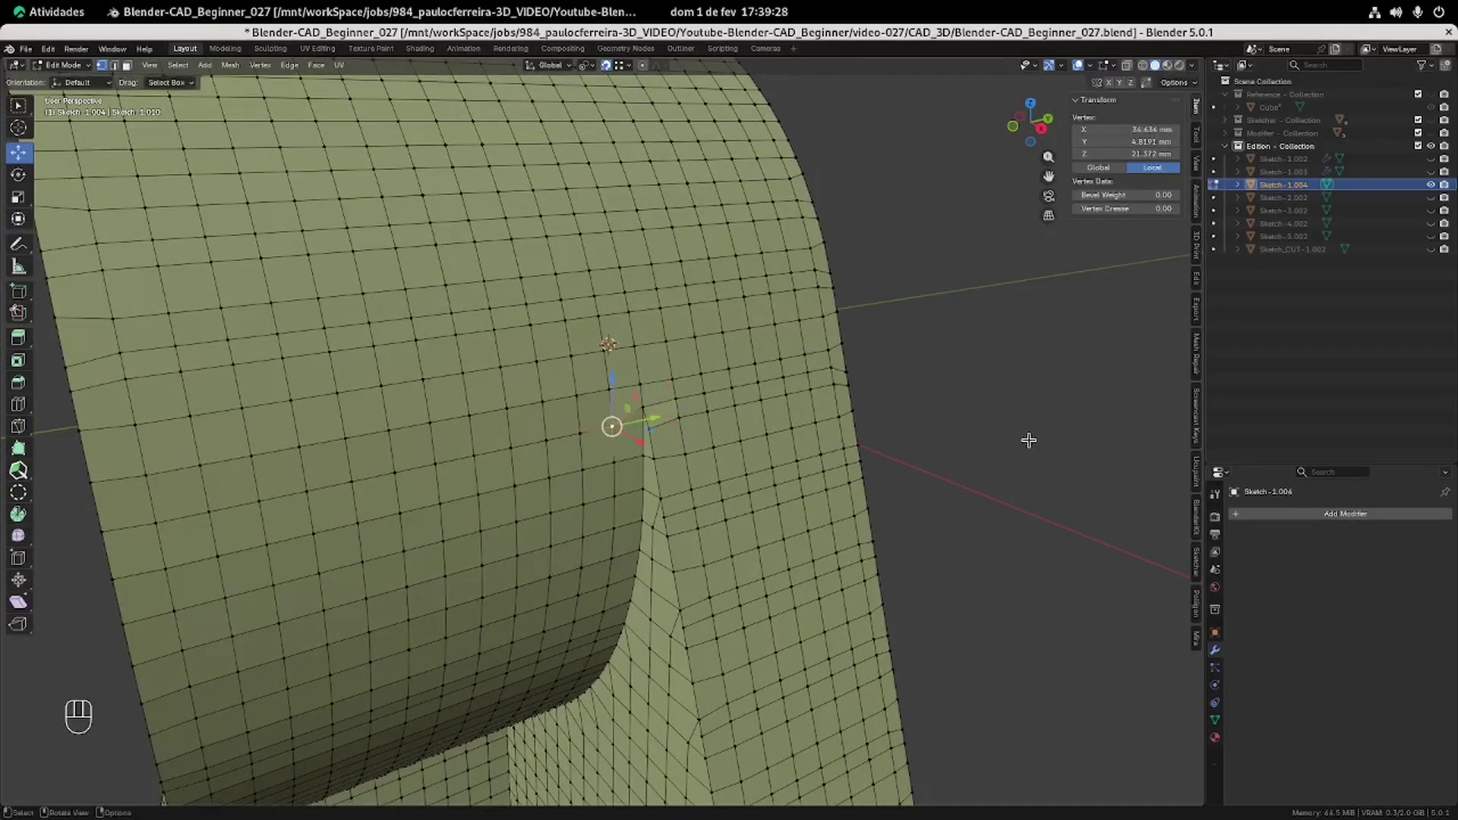
key(g)
key(g)
click(1028, 414)
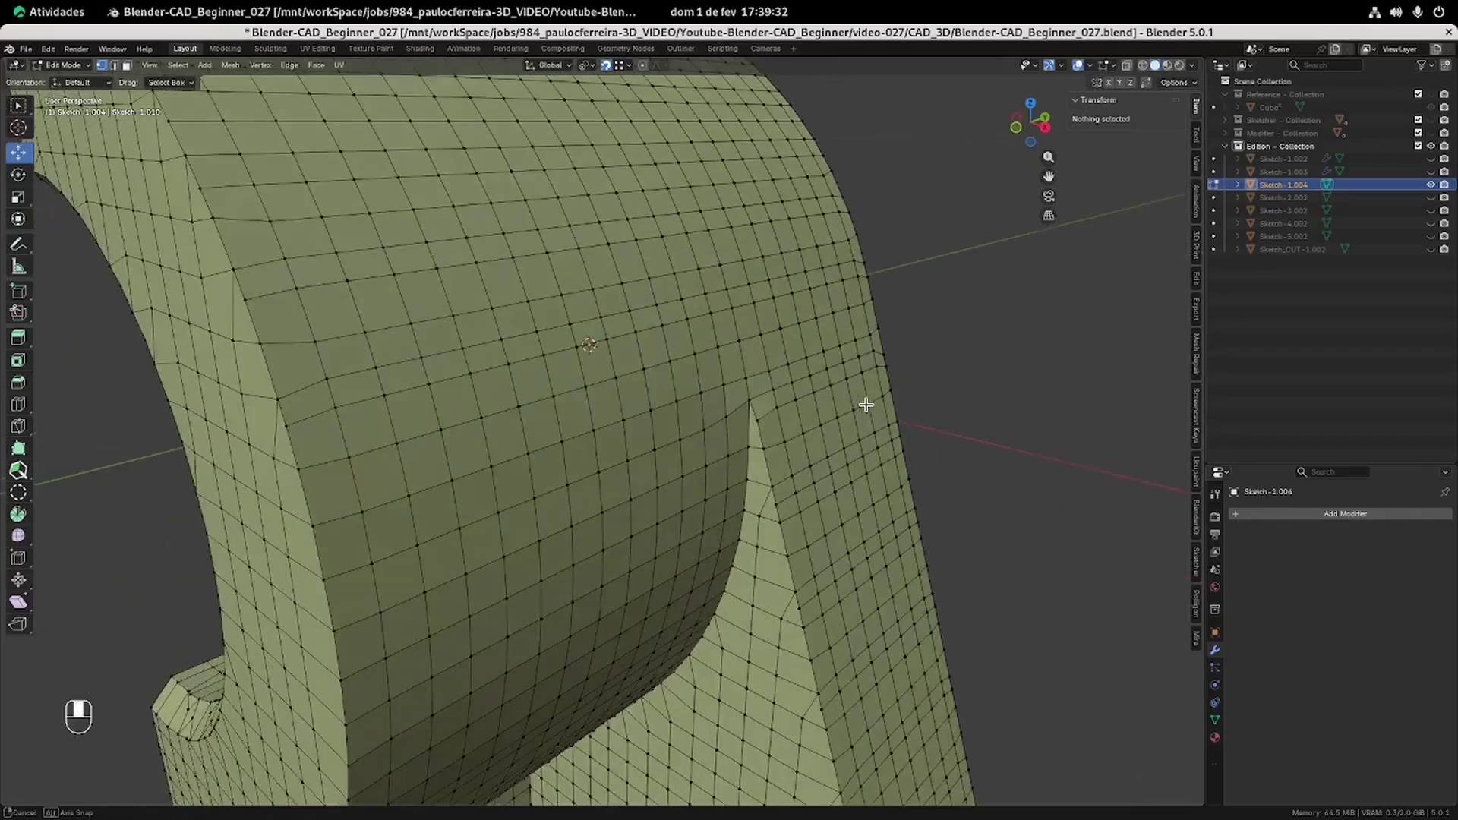
scroll(768, 402, up, 1)
drag(815, 371, 827, 395)
click(992, 371)
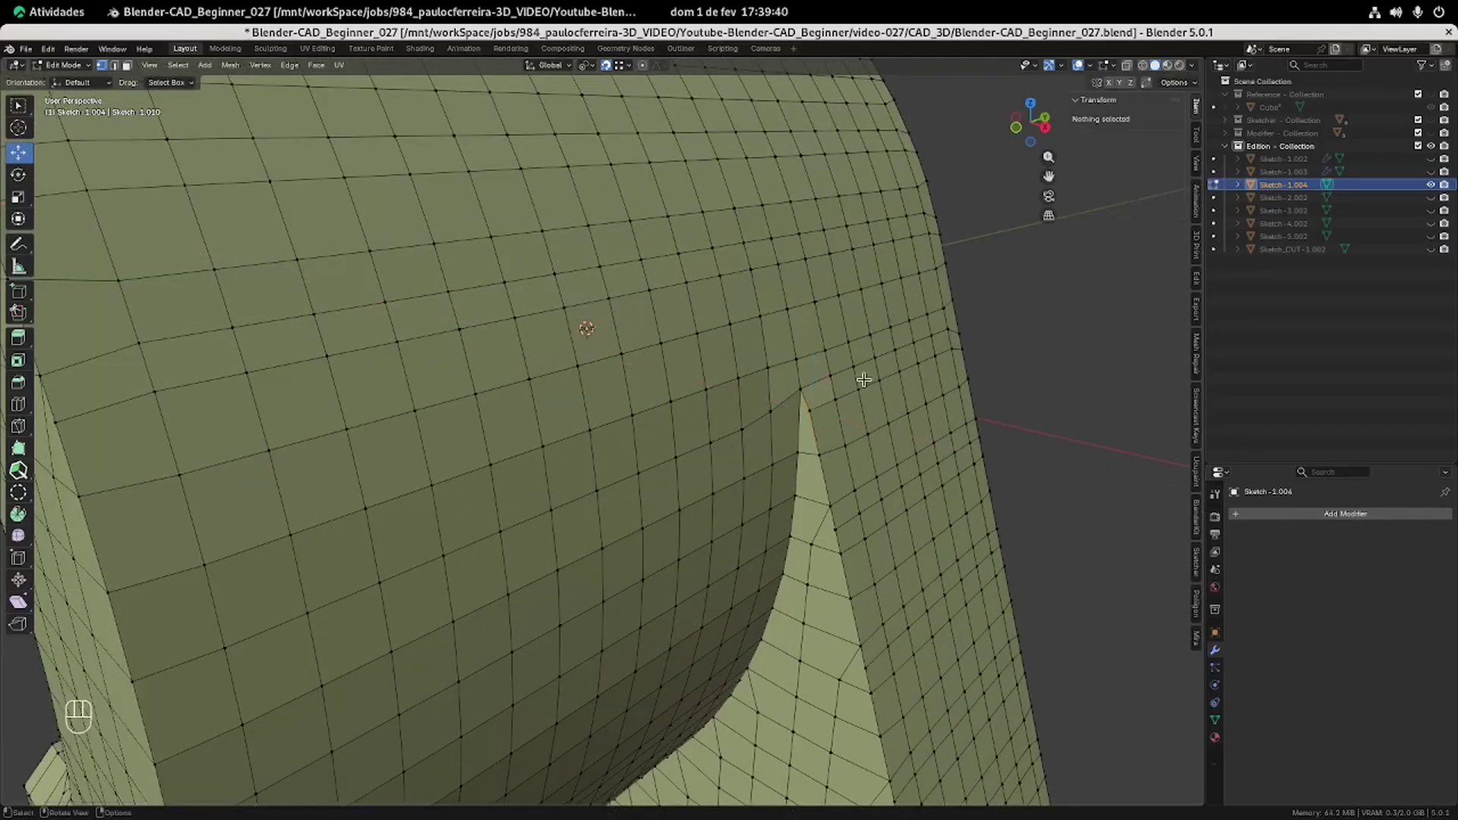
Dissolve two extra edge rows across the slanted side near the plate's upper corner.
mouse_move(817, 400)
middle_down()
mouse_move(781, 394)
mouse_move(827, 414)
middle_up()
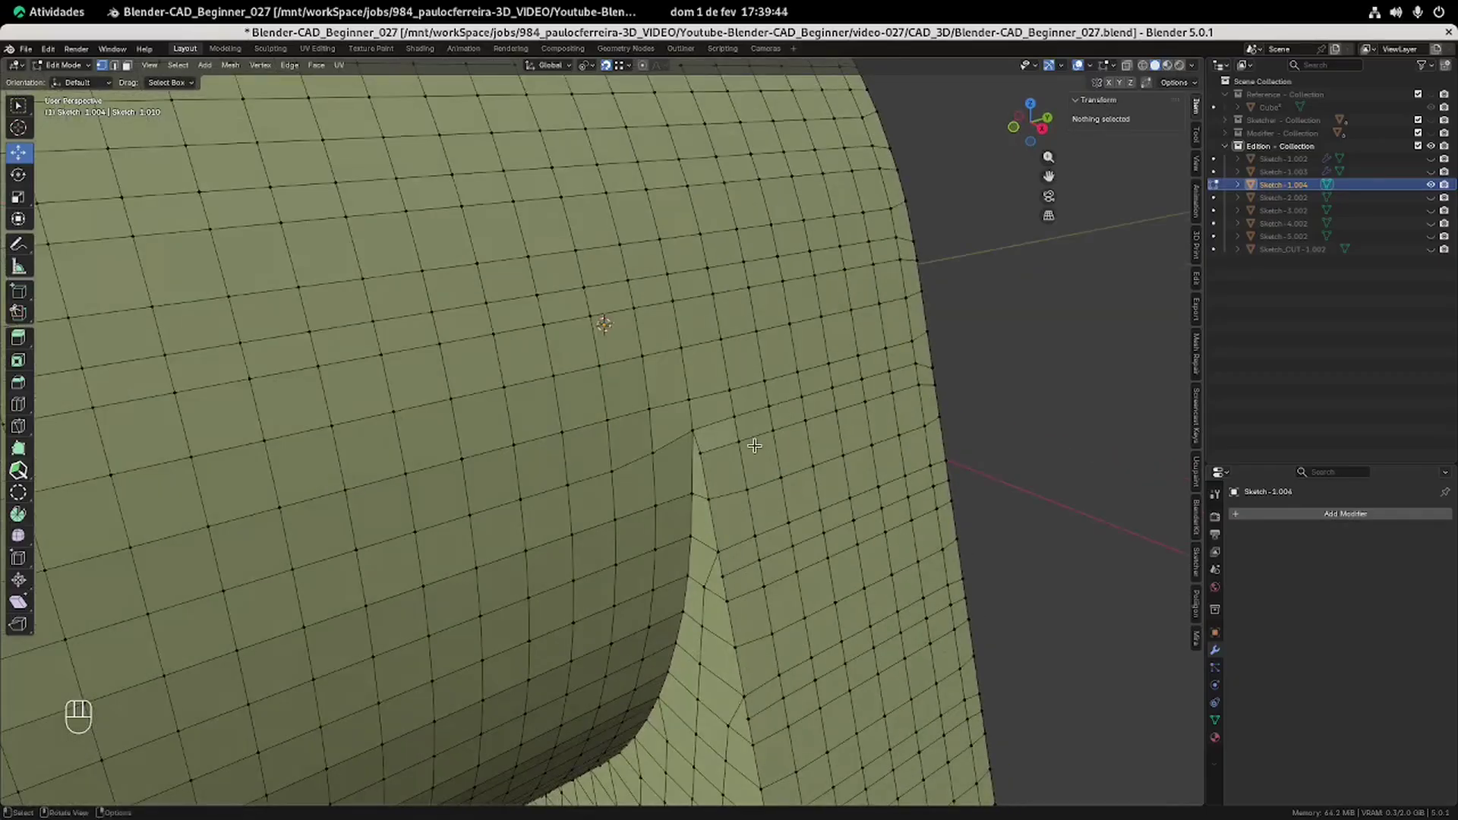
click(697, 448)
middle_drag(697, 449, 616, 442)
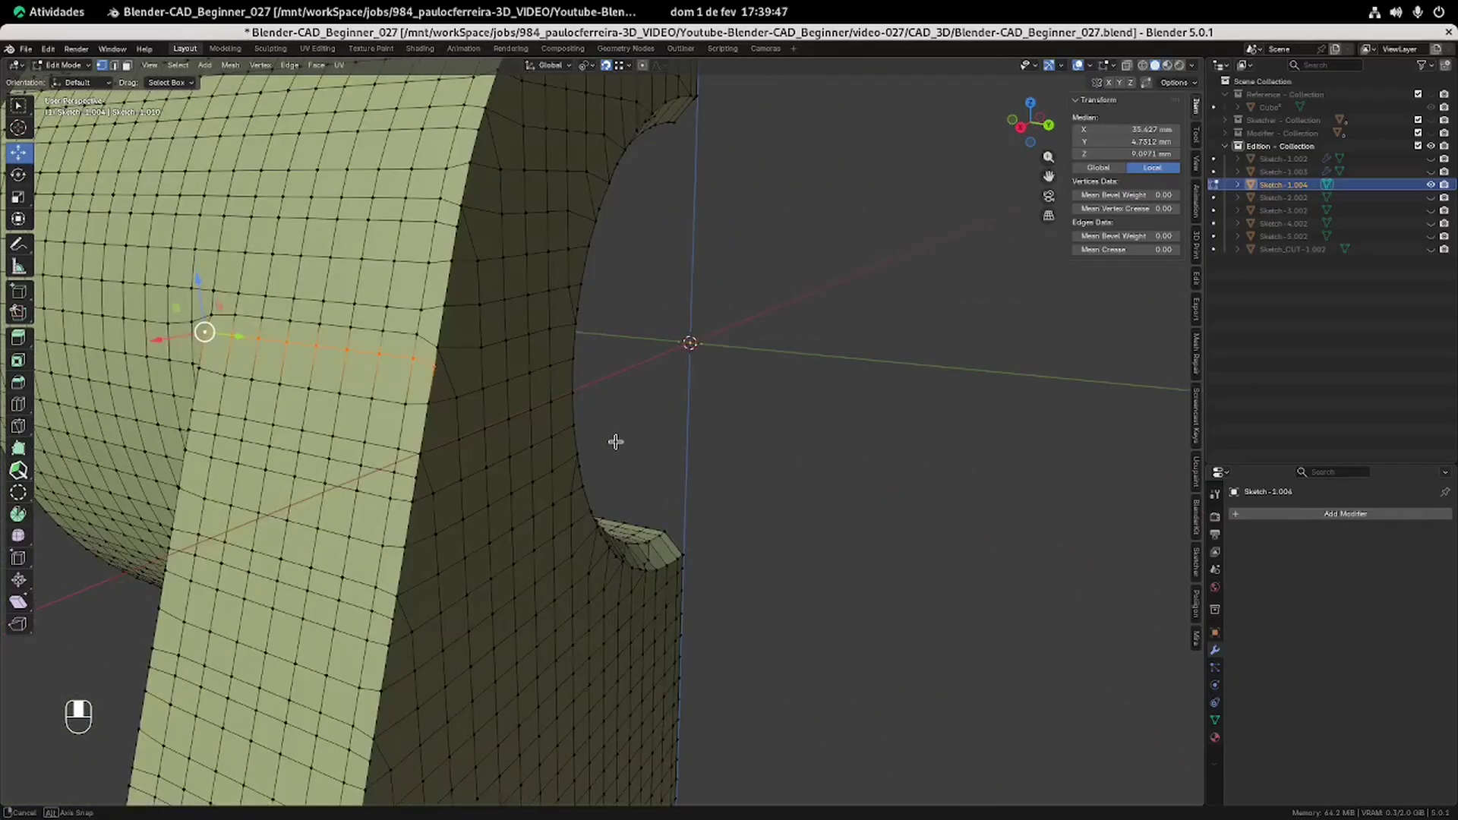
key(Delete)
click(617, 445)
middle_drag(813, 418, 949, 408)
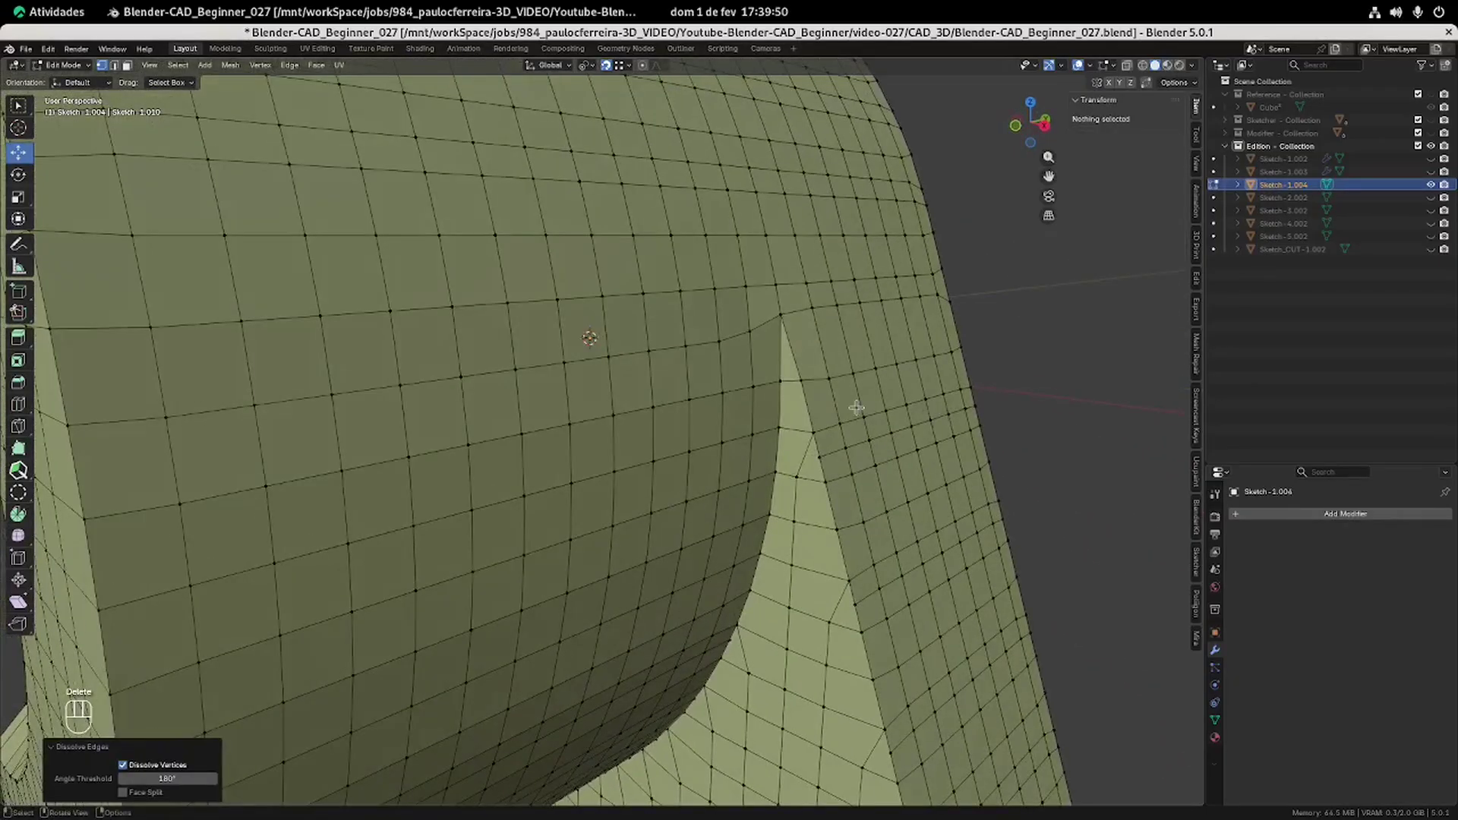
alt+click(832, 446)
key(Delete)
click(1050, 407)
Connect the upper corner vertex to the vertex below it on the plate's front face, then dissolve the leftover edge beside the connection.
middle_drag(1042, 388, 783, 481)
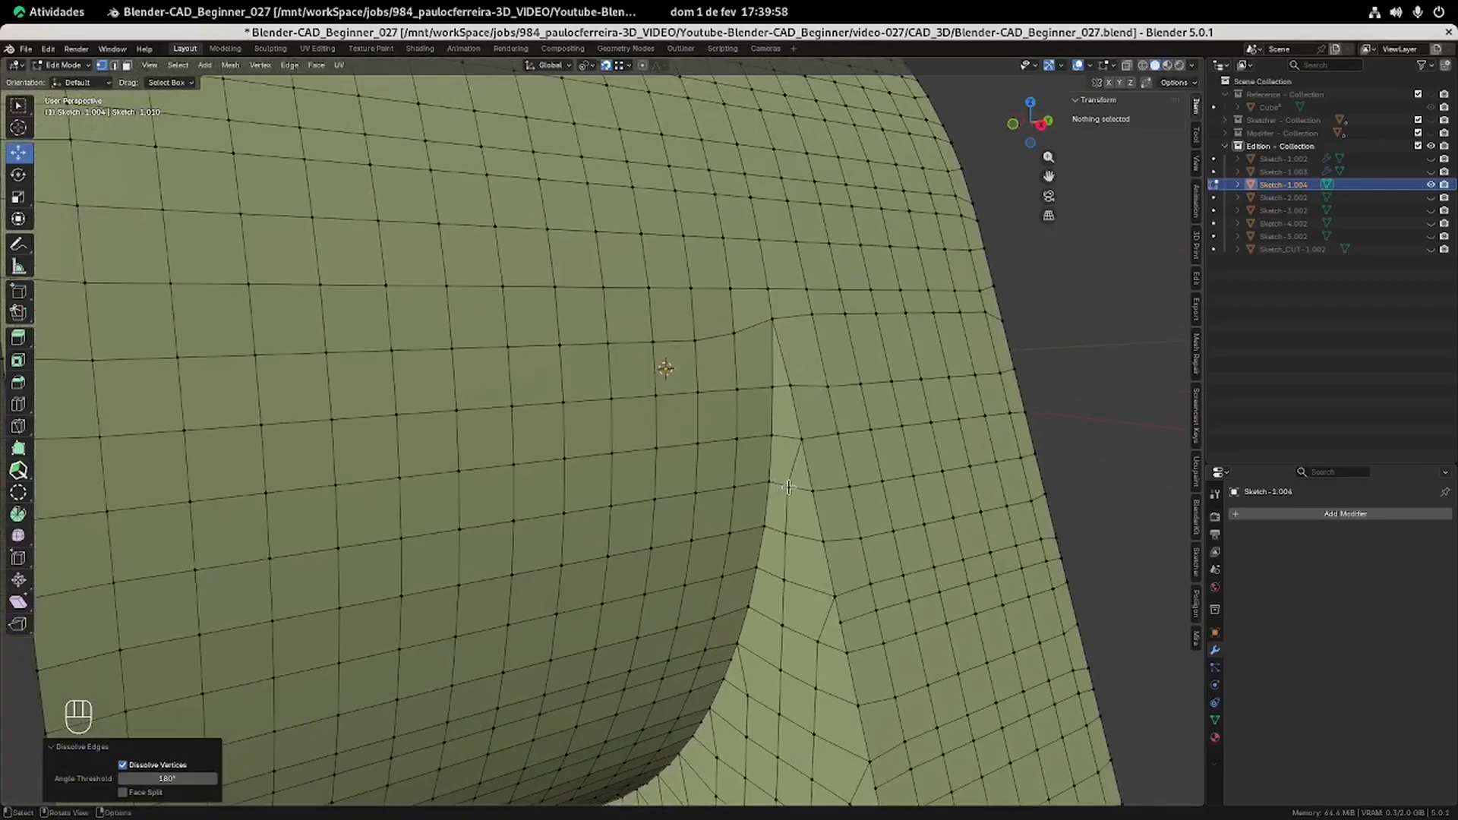
click(789, 486)
shift+middle_drag(802, 337, 822, 395)
shift+click(813, 421)
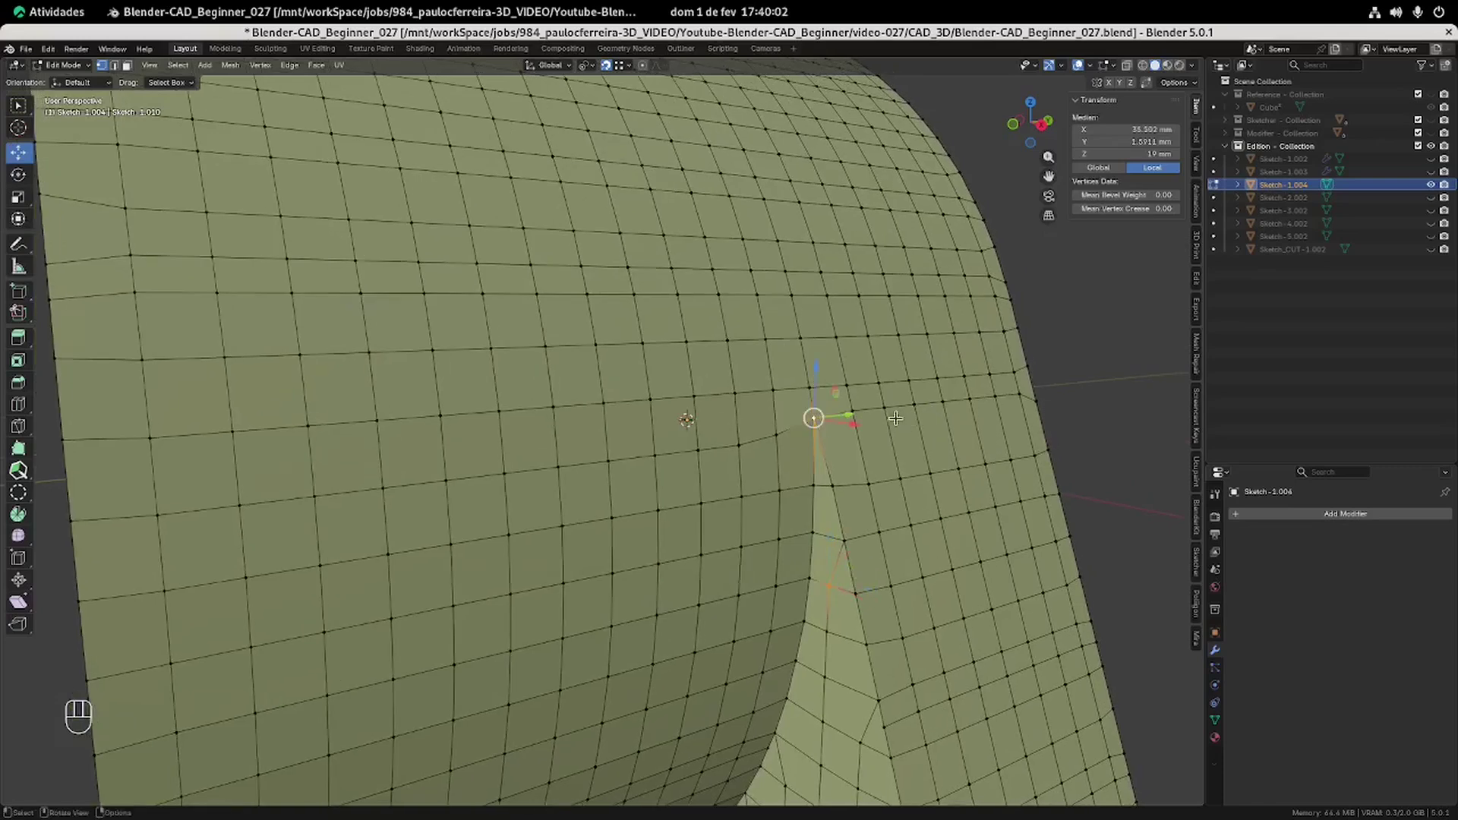
key(j)
click(115, 66)
click(837, 562)
key(Delete)
click(838, 564)
click(1128, 378)
Return to Object Mode and save the file.
scroll(846, 463, down, 3)
middle_drag(846, 463, 760, 376)
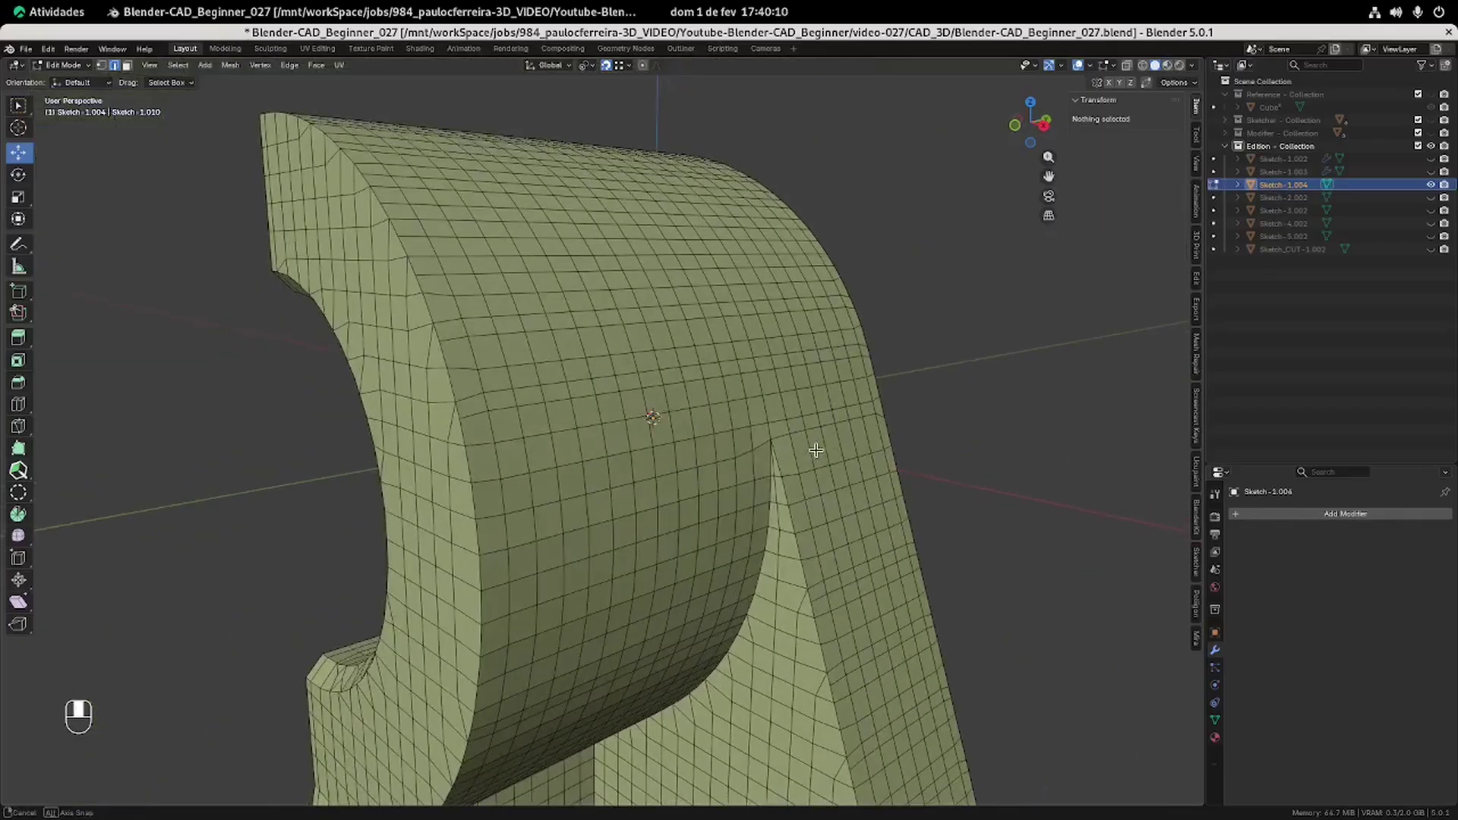
scroll(801, 458, down, 1)
key(Tab)
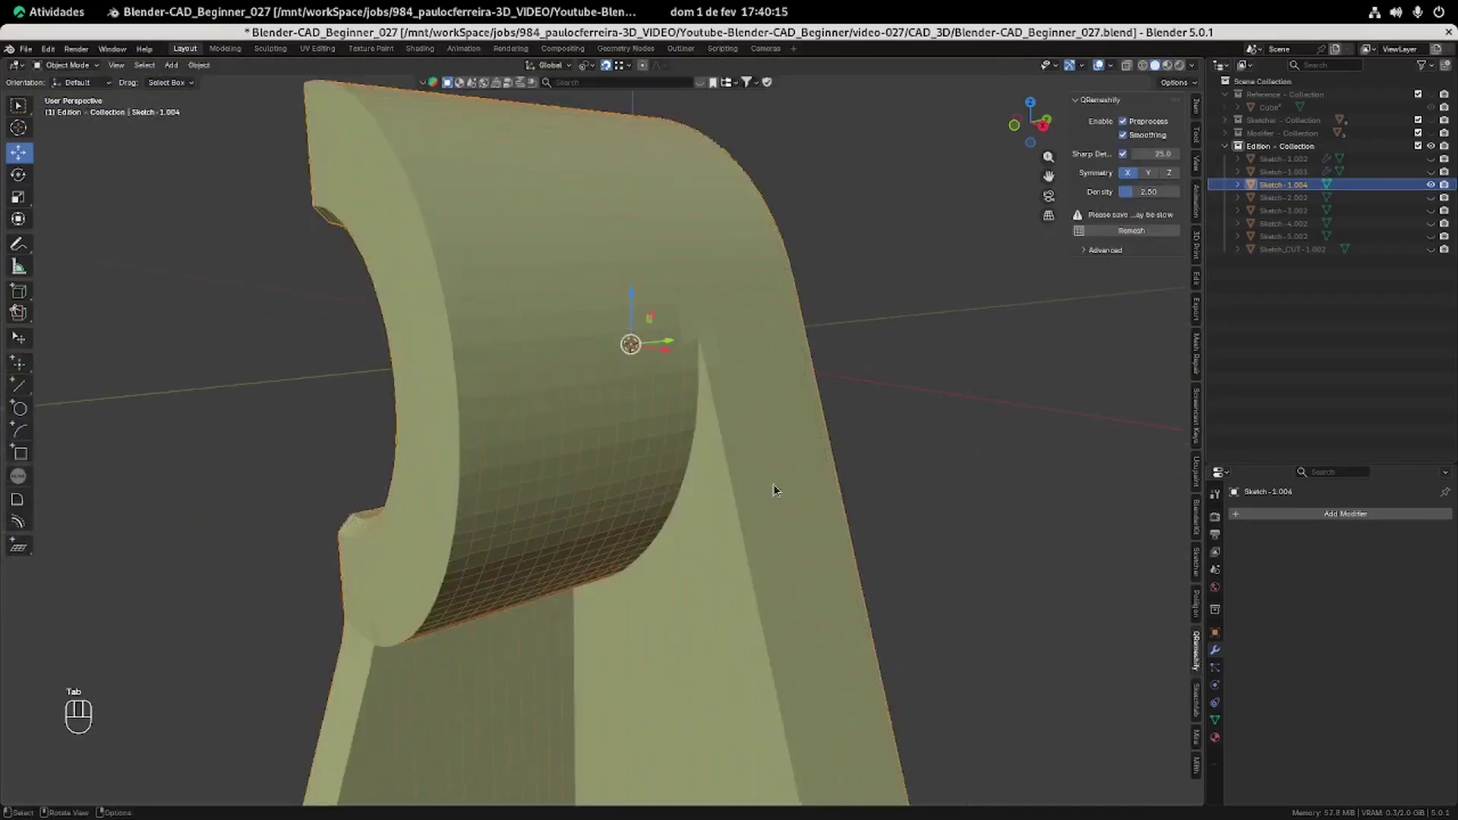
scroll(774, 485, down, 3)
middle_drag(737, 397, 739, 419)
mouse_move(734, 496)
shift+middle_down()
mouse_move(720, 409)
mouse_move(732, 356)
shift+middle_up()
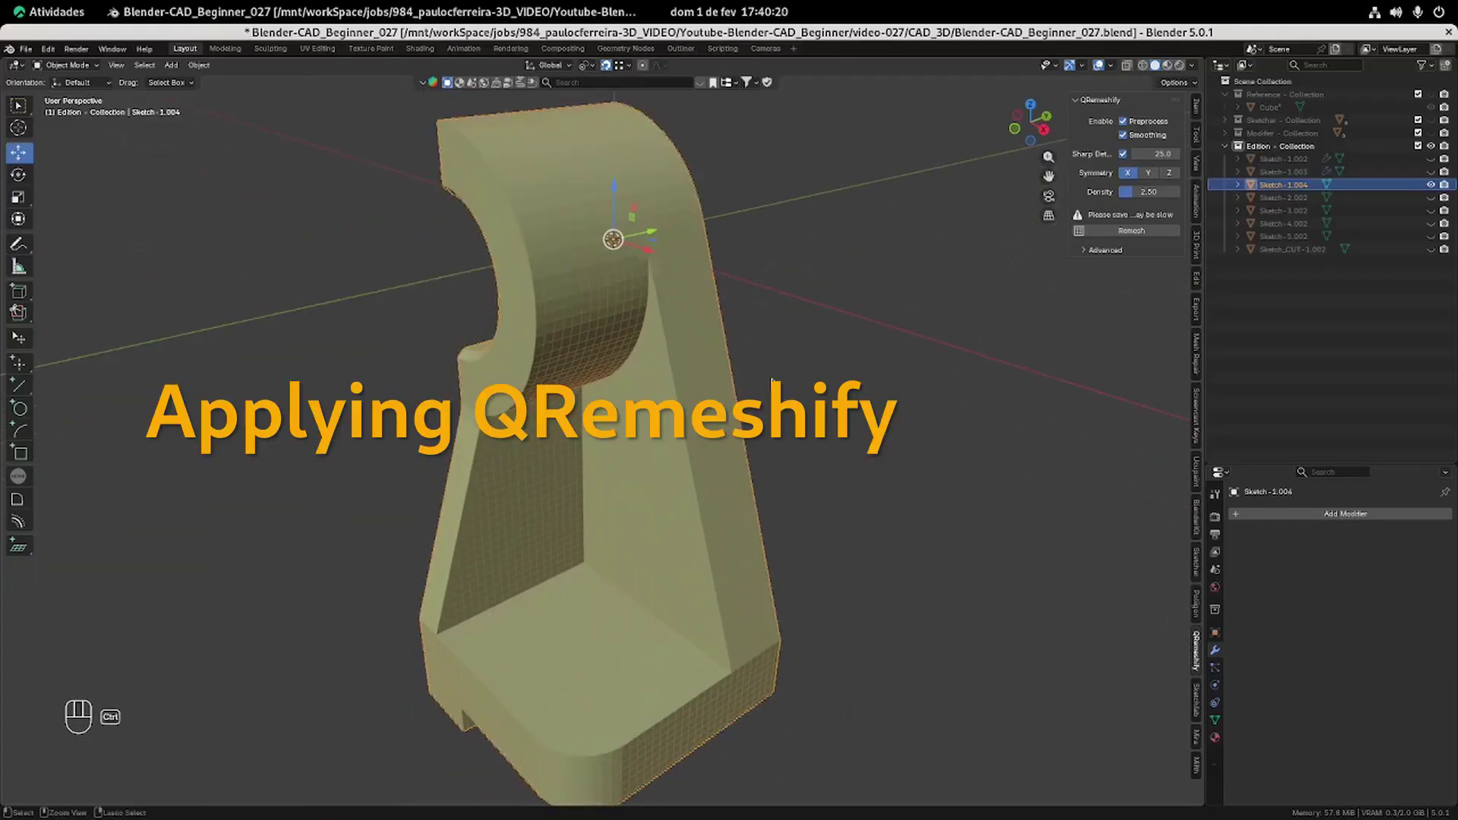
key(ctrl+s)
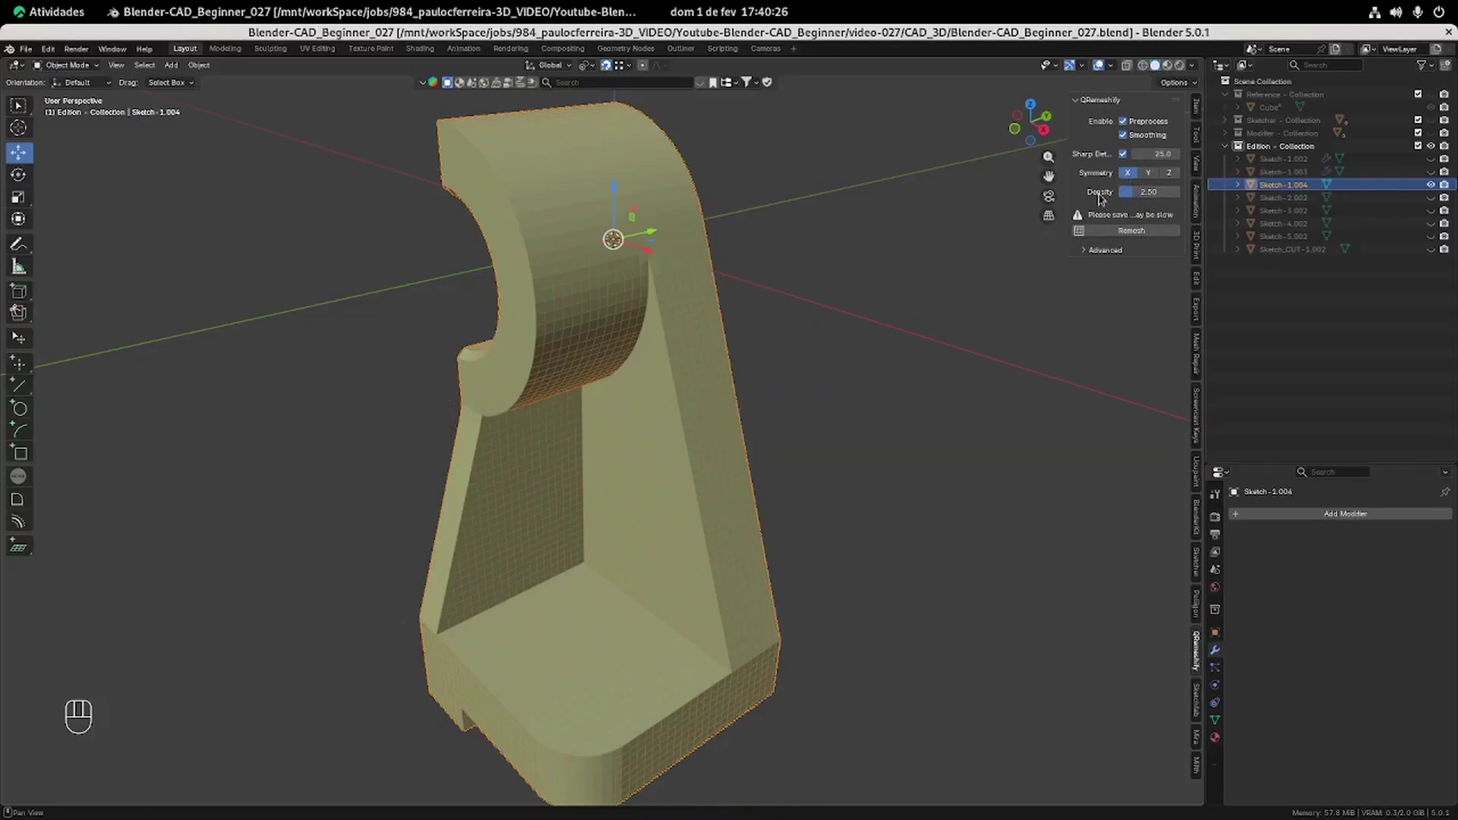
Try remeshing the half bracket with QRemeshify at X symmetry and density 2.50, then undo it.
click(1136, 231)
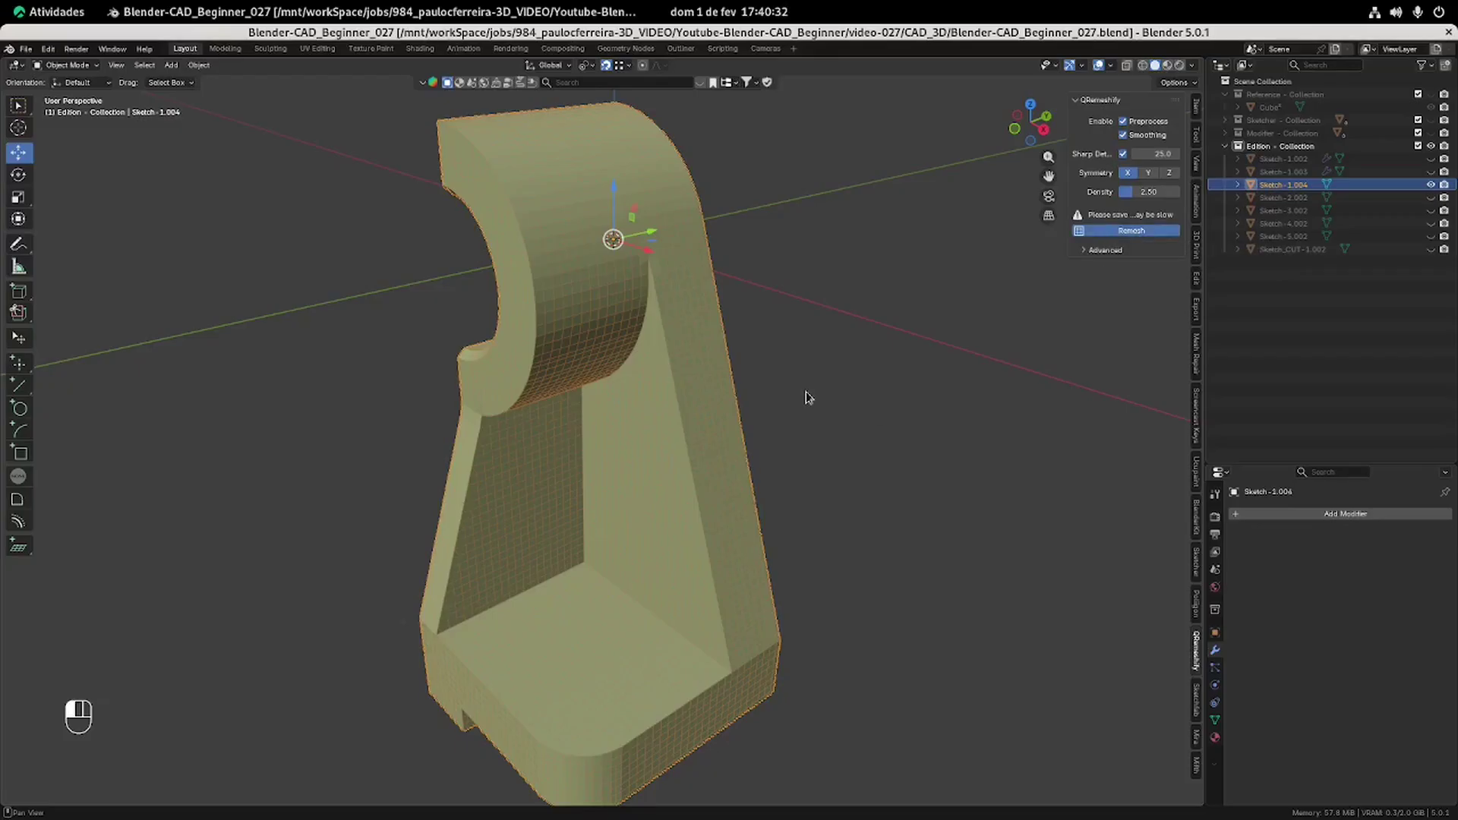
mouse_move(806, 391)
middle_down()
mouse_move(797, 304)
mouse_move(793, 364)
mouse_move(672, 328)
middle_up()
middle_drag(679, 386, 734, 362)
key(ctrl+z)
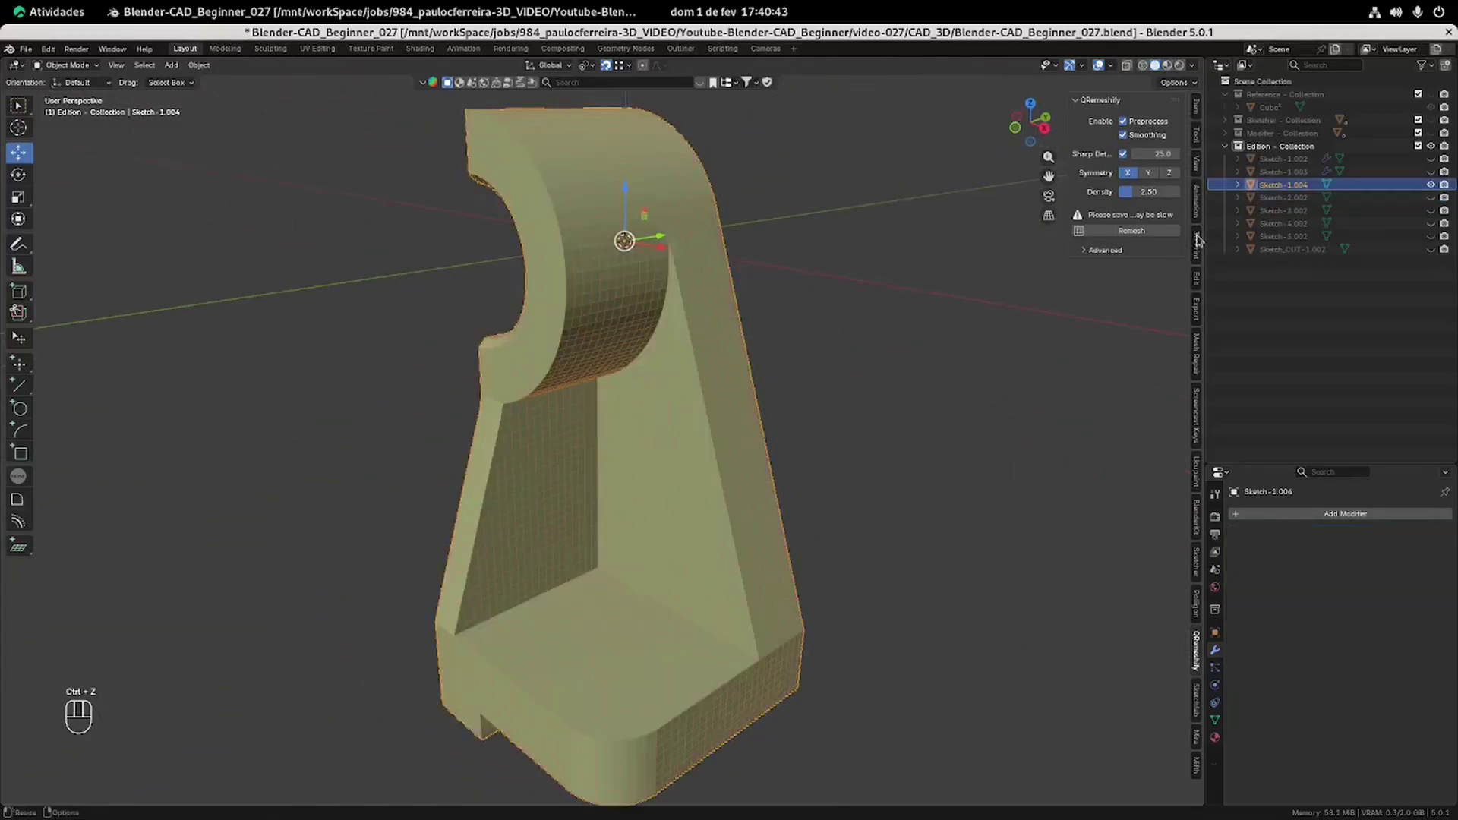
Set the QRemeshify density to 2.00 and remesh the half bracket with X symmetry.
double_click(1167, 191)
text(2)
key(Return)
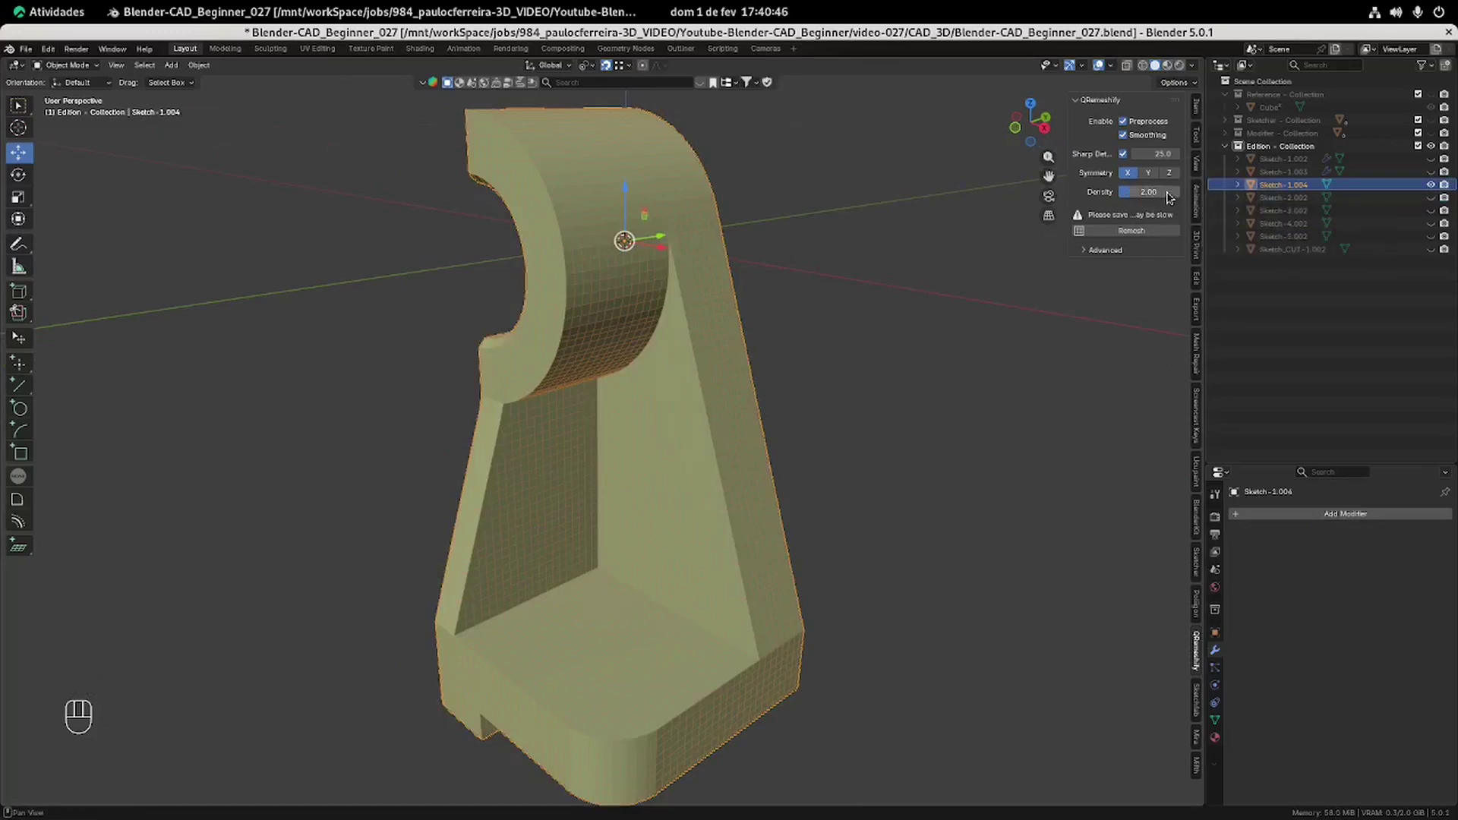
click(1138, 231)
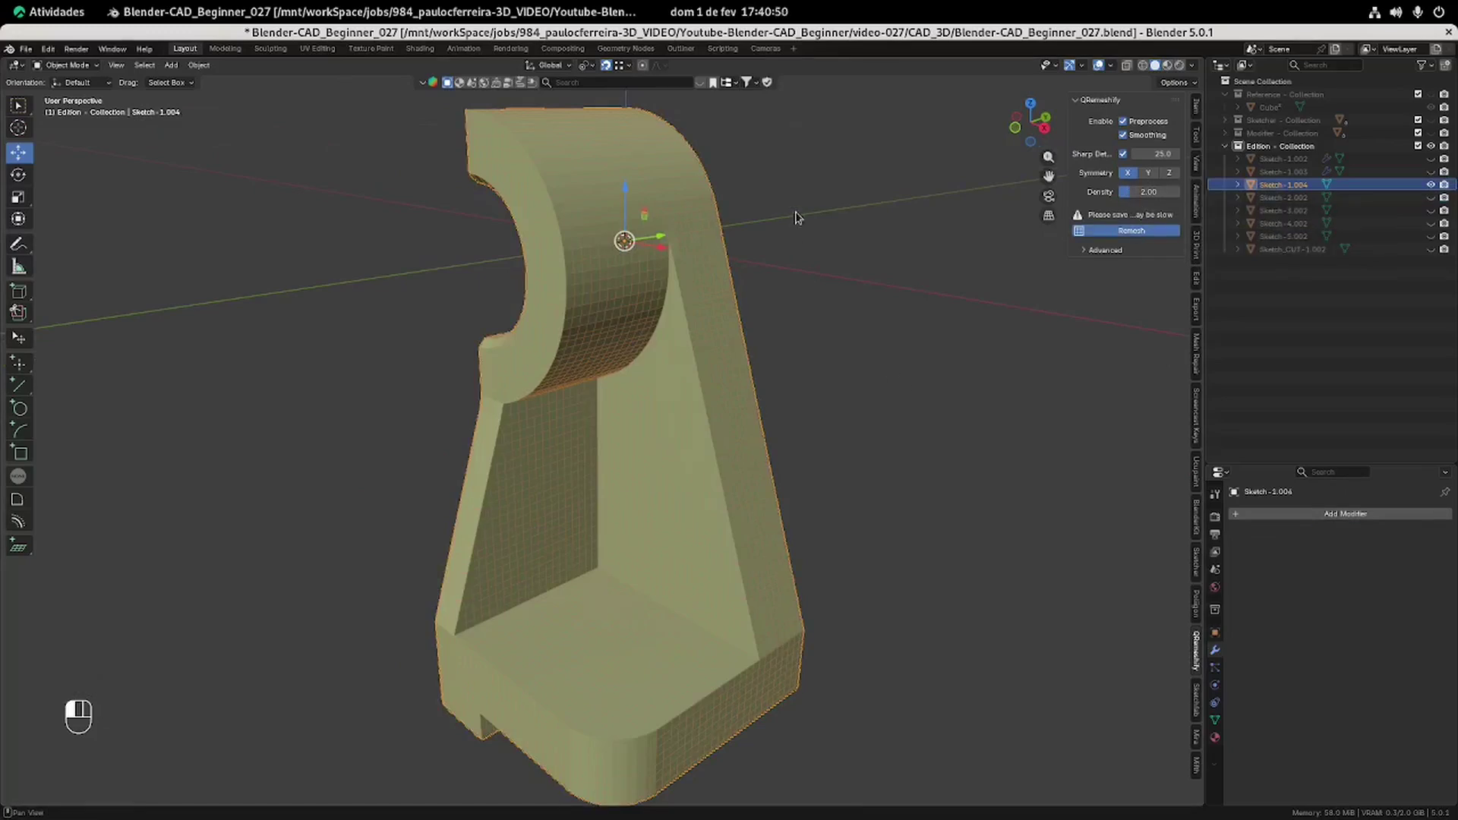
Inspect the remeshed bracket from several sides, then examine its edge flow in Edit Mode with nothing selected.
mouse_move(782, 203)
middle_down()
mouse_move(817, 218)
mouse_move(762, 198)
mouse_move(818, 551)
middle_up()
middle_drag(777, 630, 671, 374)
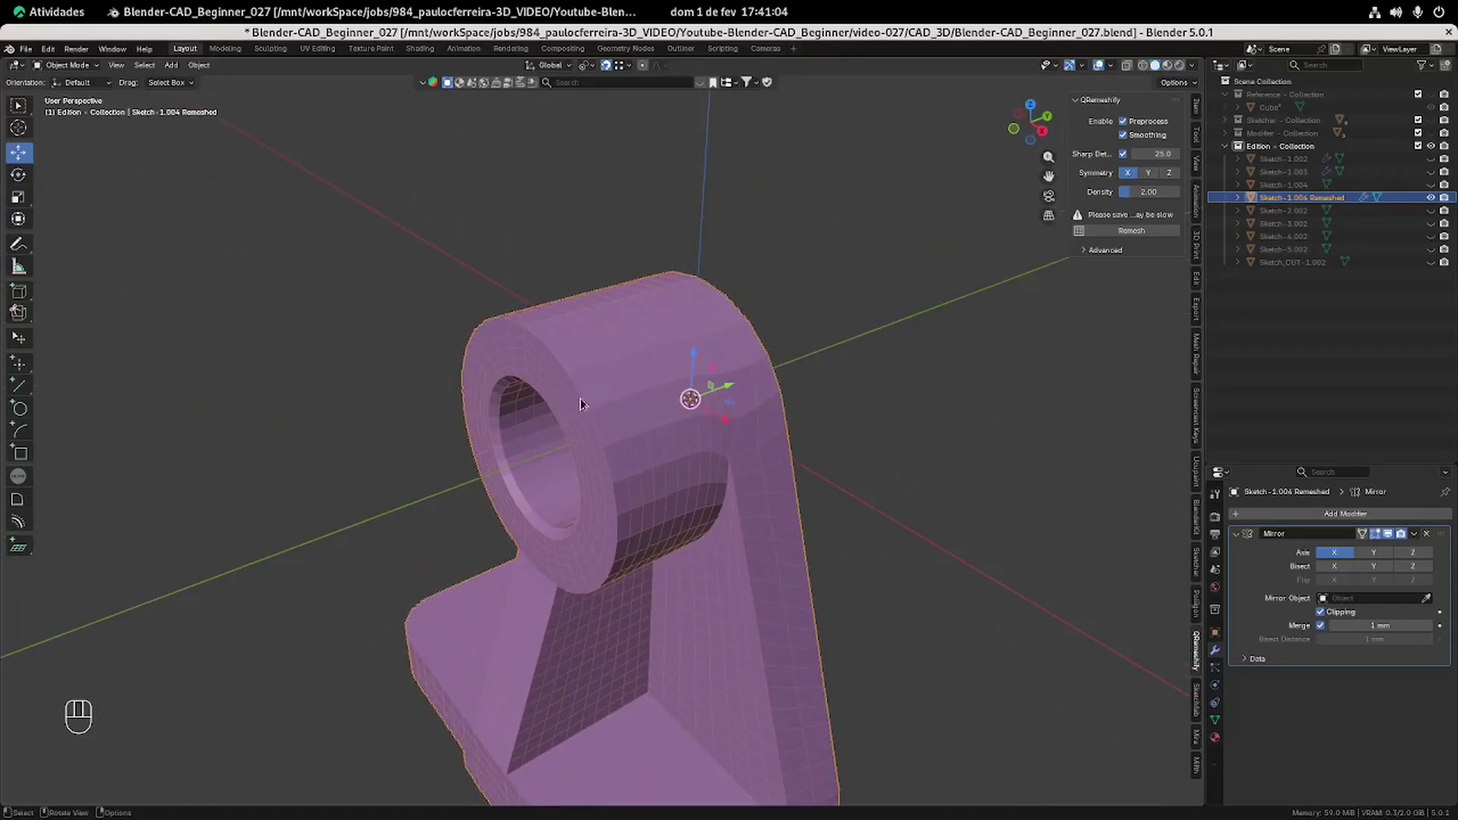
scroll(720, 370, up, 2)
scroll(803, 464, down, 2)
middle_drag(762, 532, 735, 465)
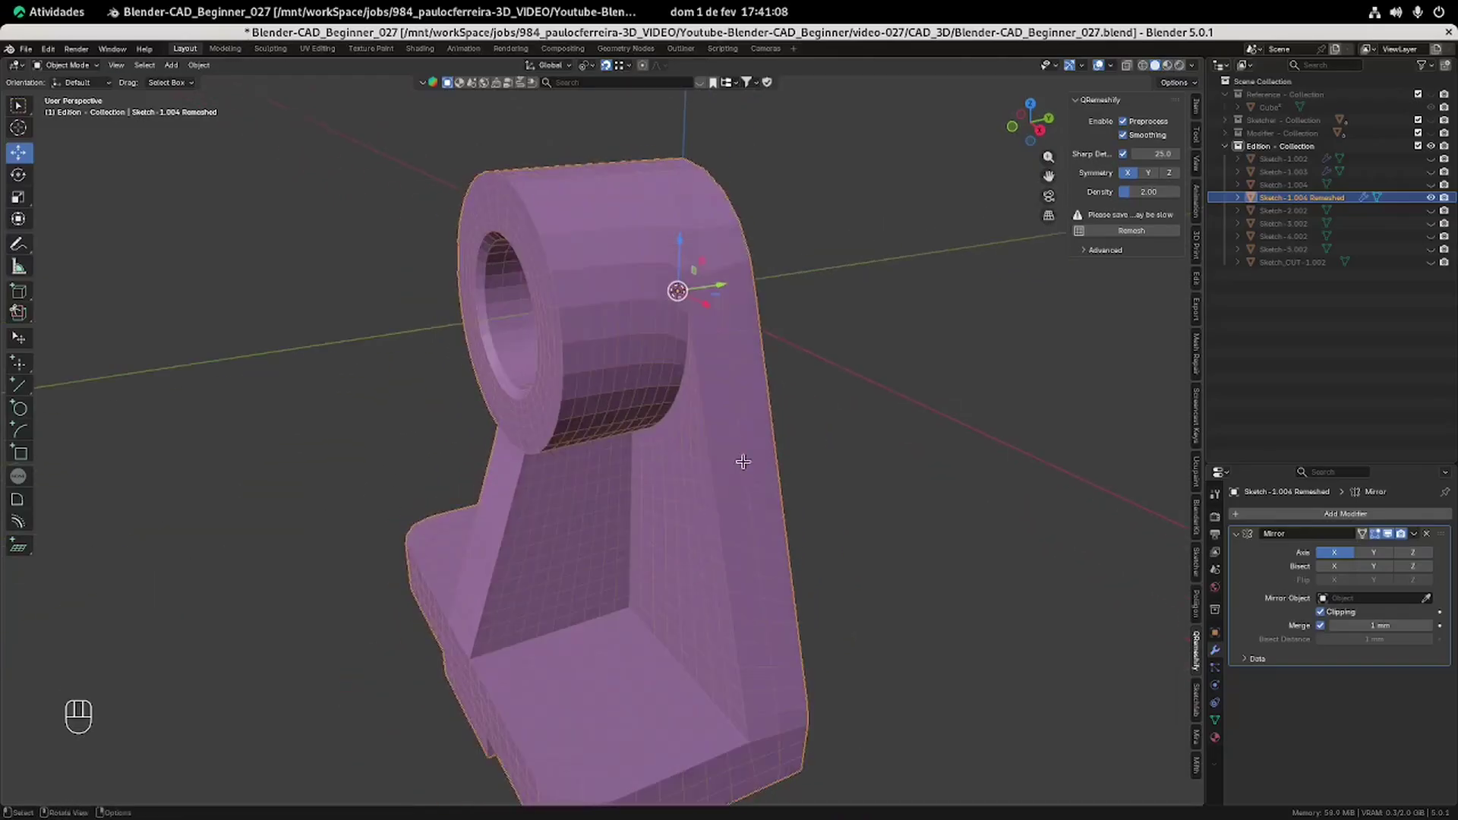
key(Tab)
click(913, 329)
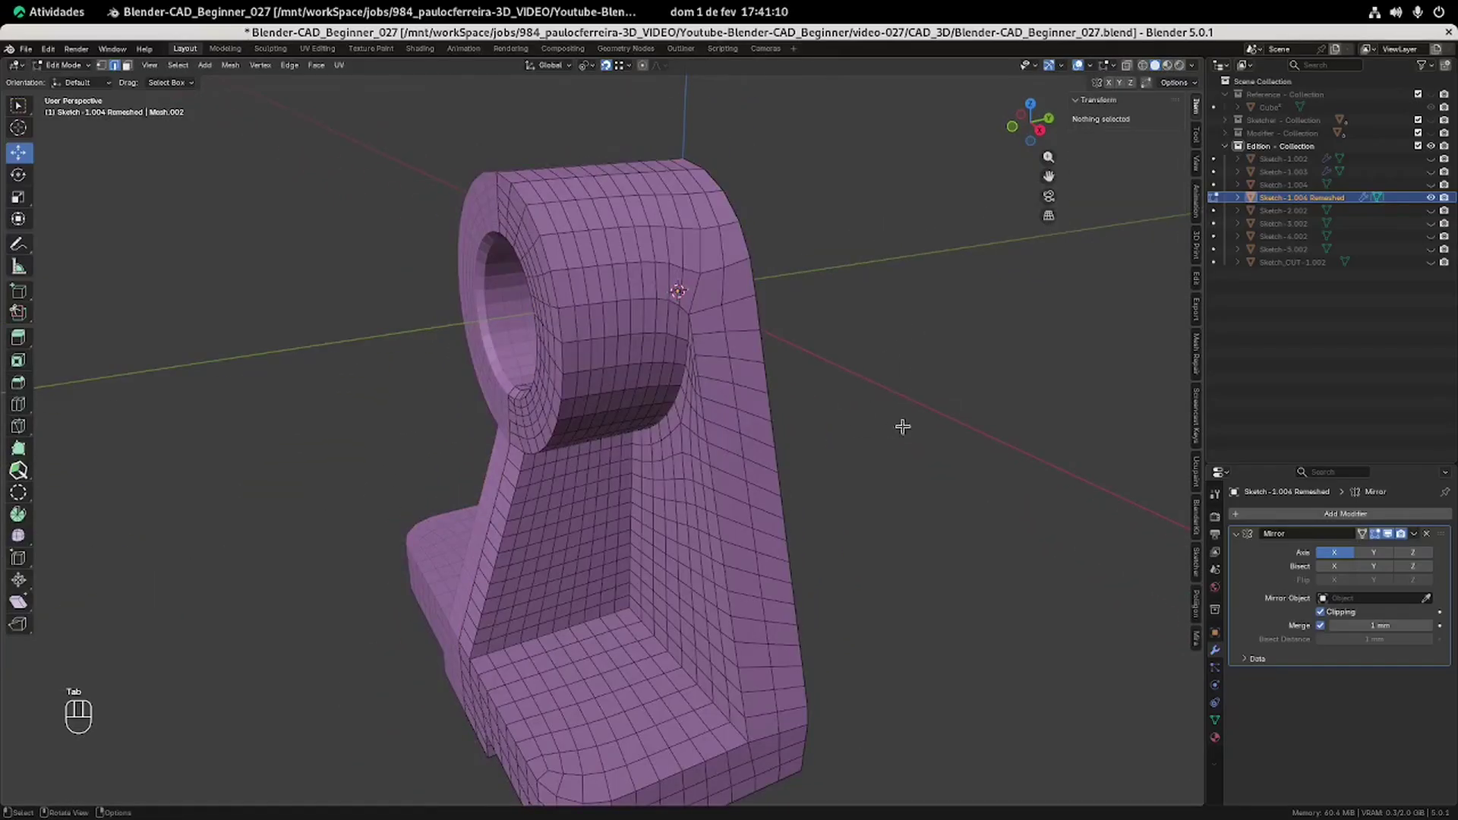
Hide the Mirror modifier's result in the viewport and examine the edge loops running along the outer side of the half bracket.
click(1391, 538)
mouse_move(794, 433)
shift+middle_down()
mouse_move(791, 358)
mouse_move(830, 417)
mouse_move(819, 435)
shift+middle_up()
alt+shift+click(731, 384)
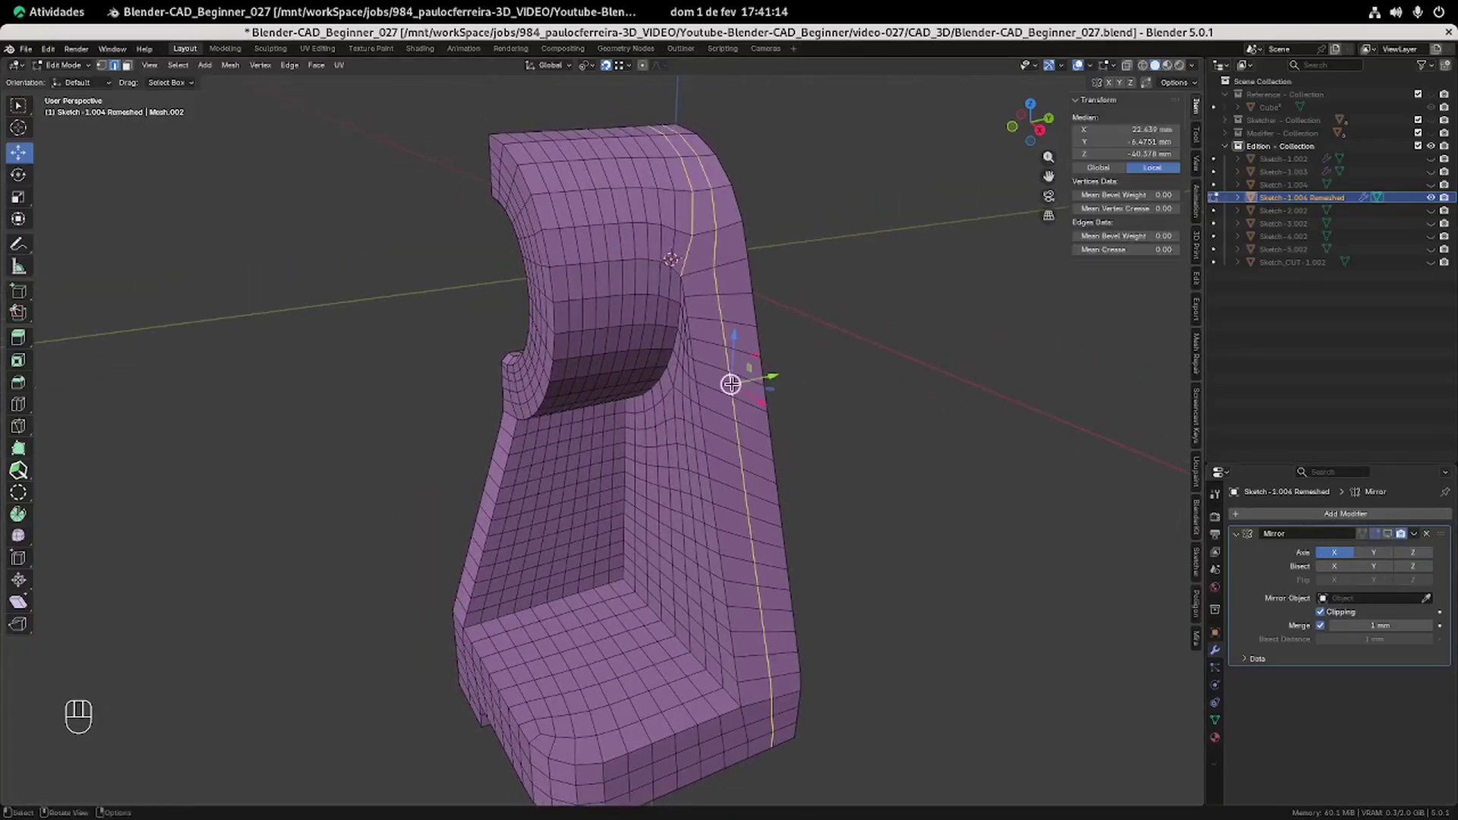
mouse_move(831, 270)
middle_down()
mouse_move(820, 283)
mouse_move(821, 260)
middle_up()
click(928, 486)
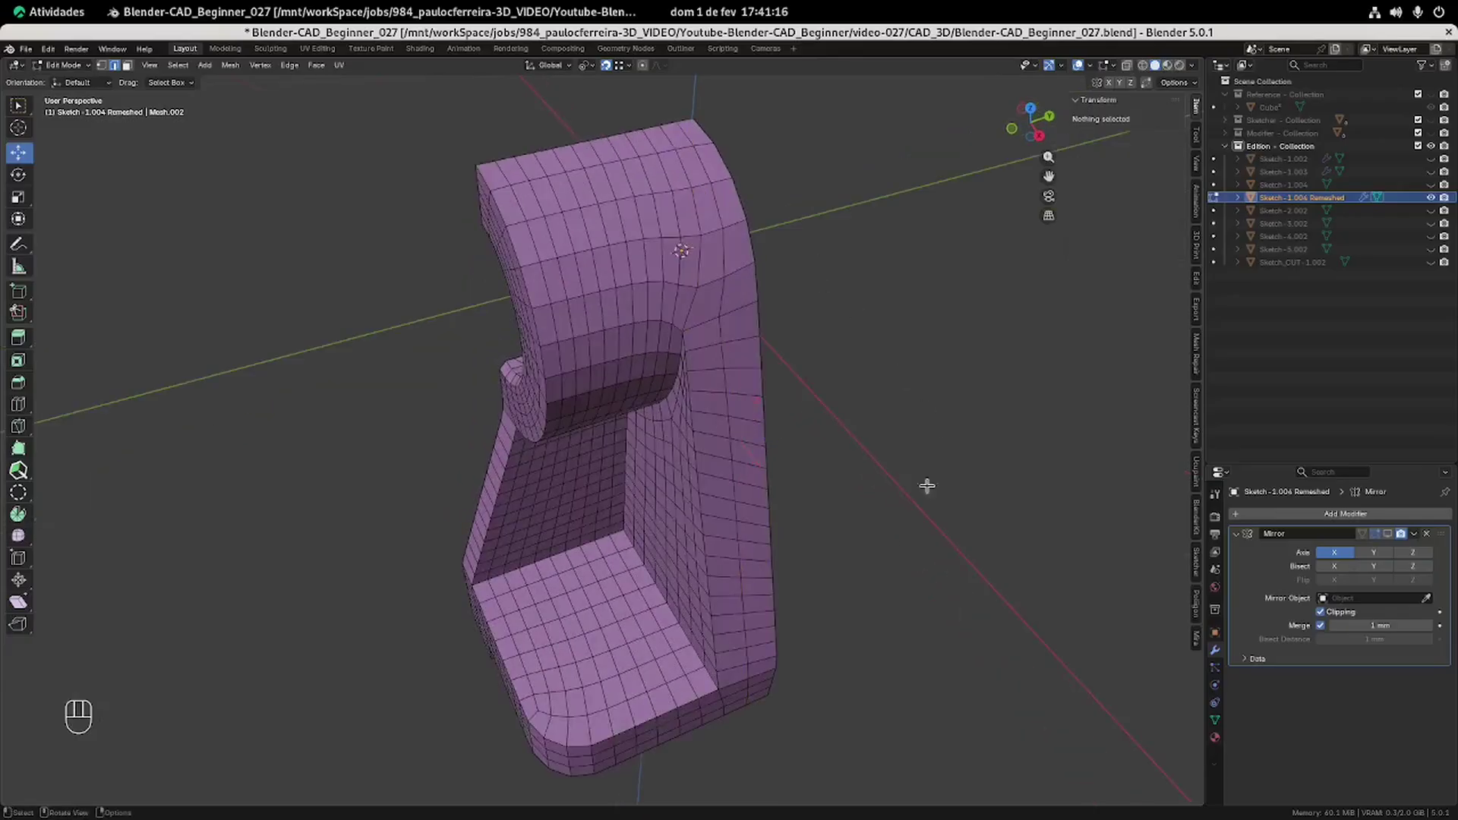
alt+shift+click(742, 571)
middle_drag(742, 560, 595, 362)
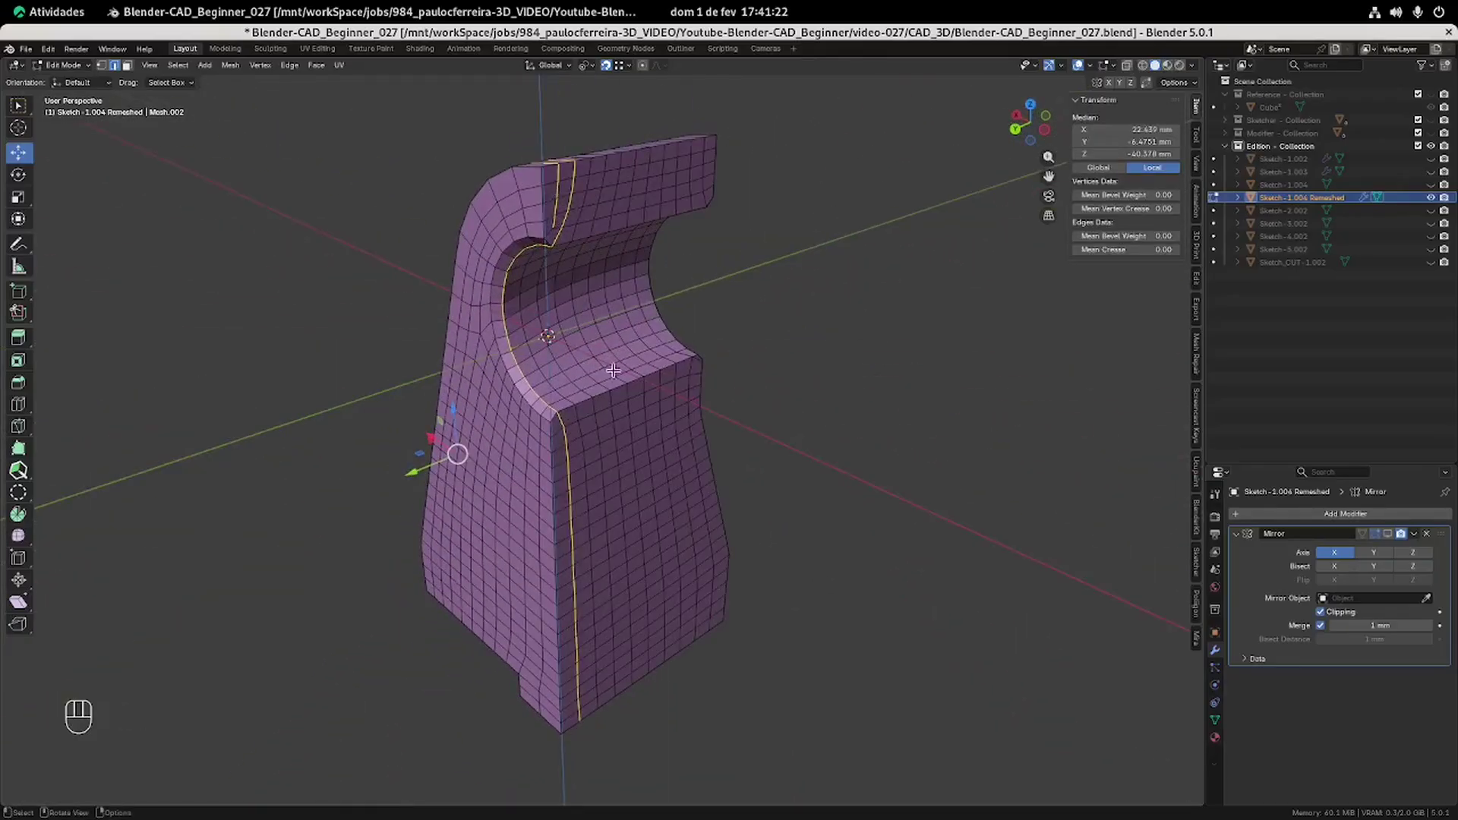
middle_drag(749, 384, 477, 376)
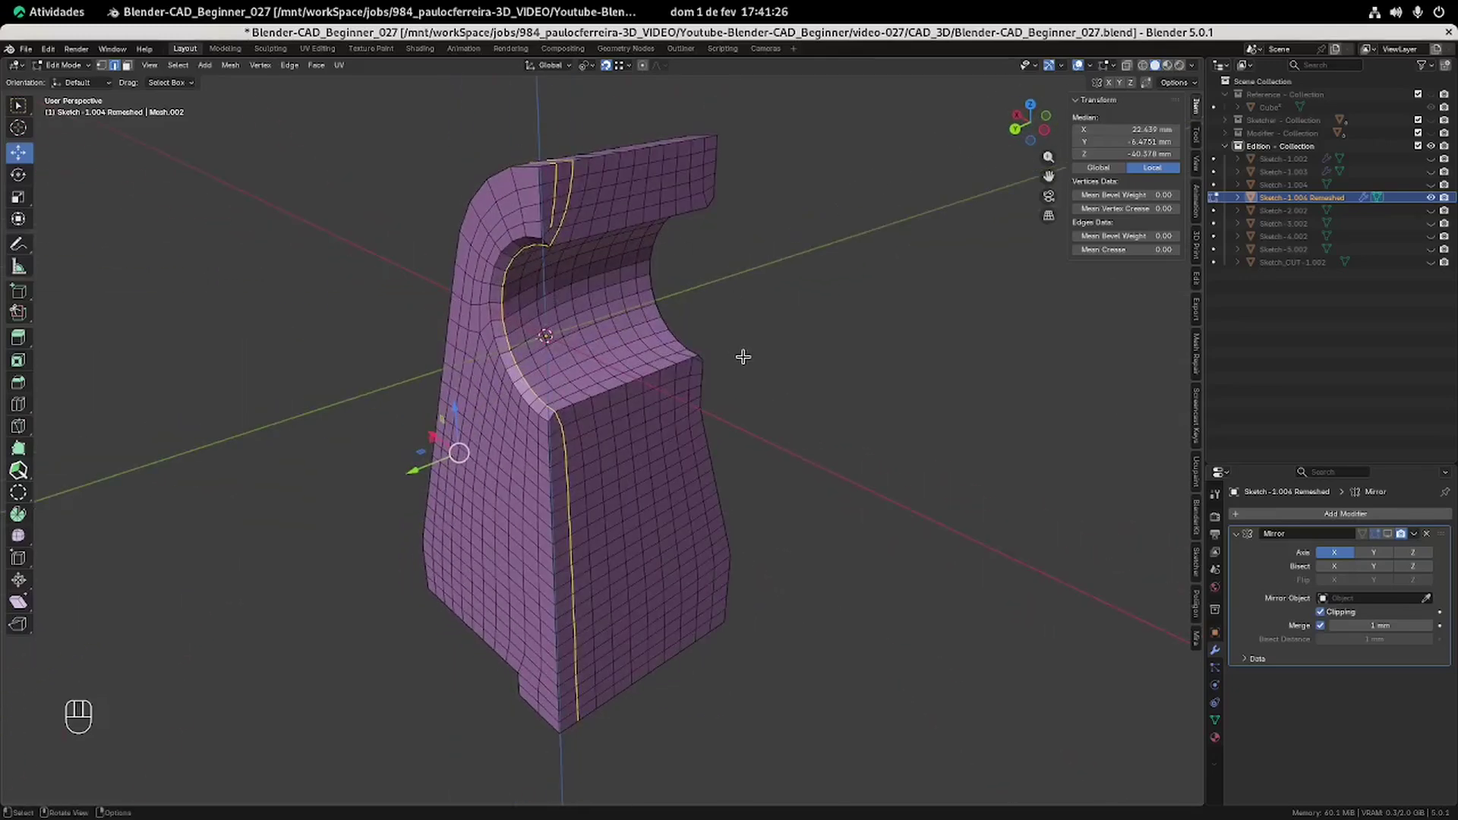
From the front view with X-ray on, select all vertices along the half bracket's centre seam, both above and below the bore.
key(Tab)
key(KP_1)
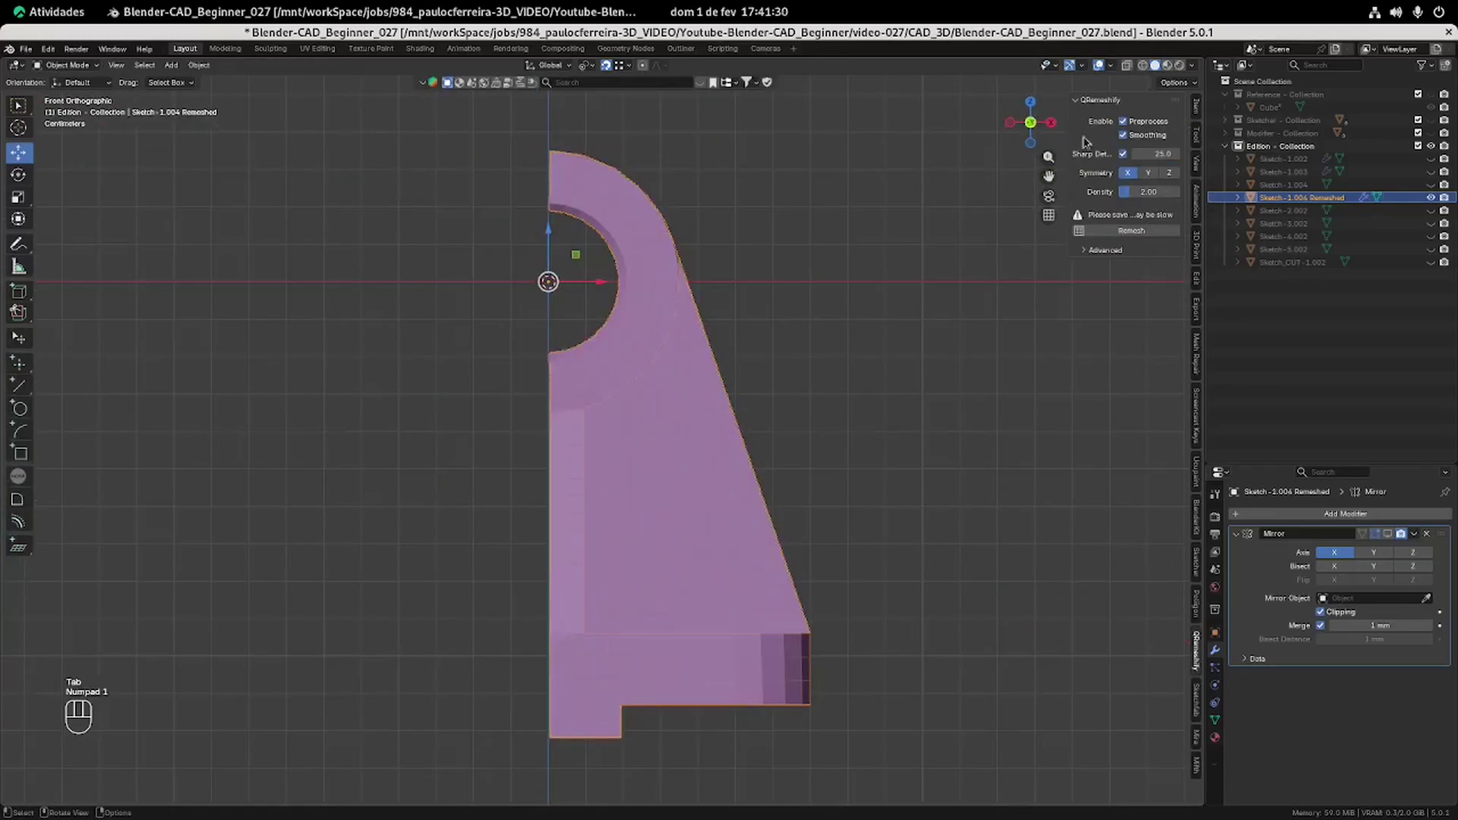
click(1128, 66)
shift+middle_drag(1078, 152, 1204, 253)
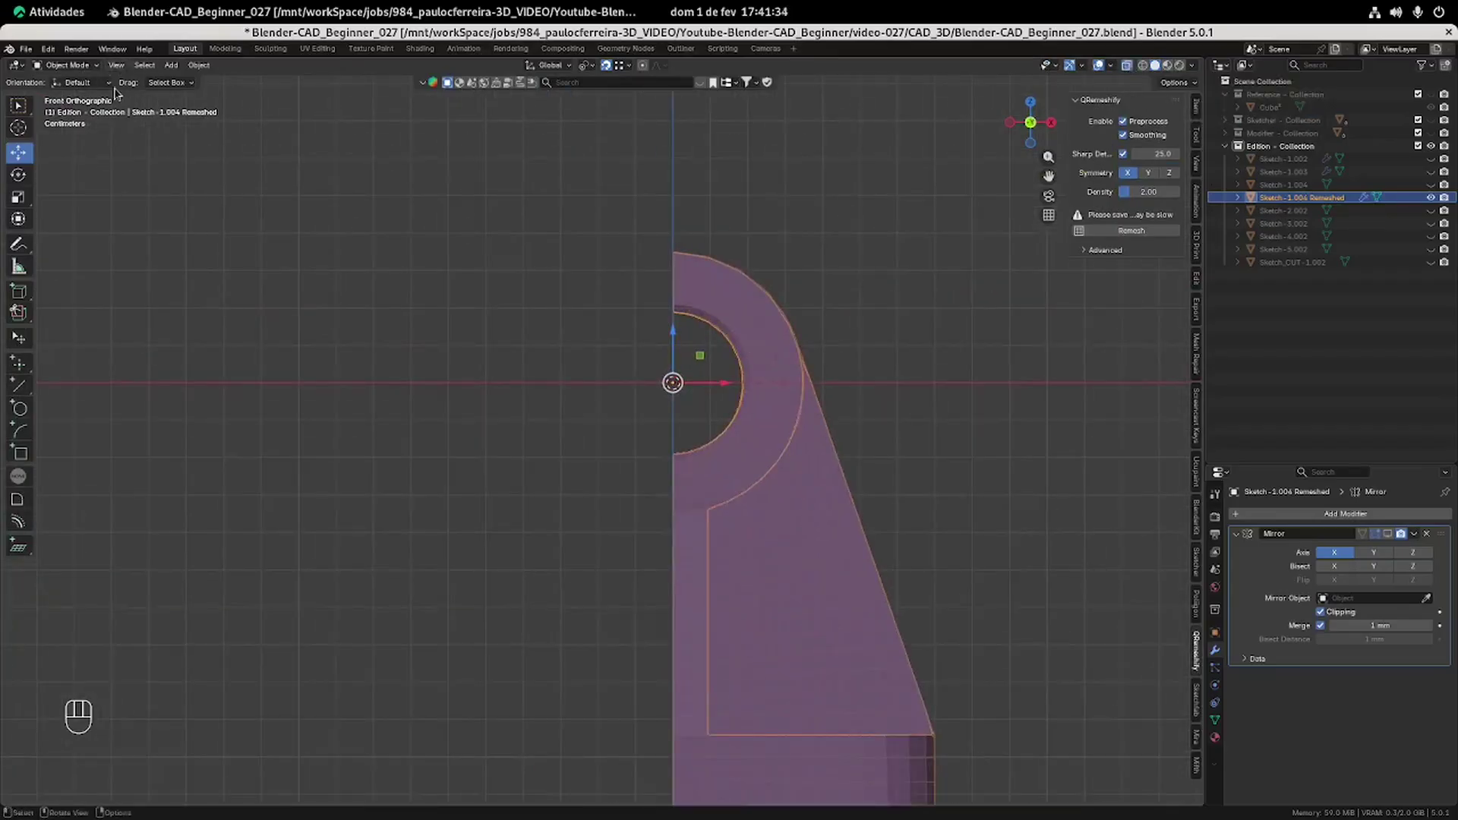
key(Tab)
click(104, 66)
scroll(654, 247, up, 3)
shift+middle_drag(726, 250, 700, 492)
drag(625, 298, 709, 490)
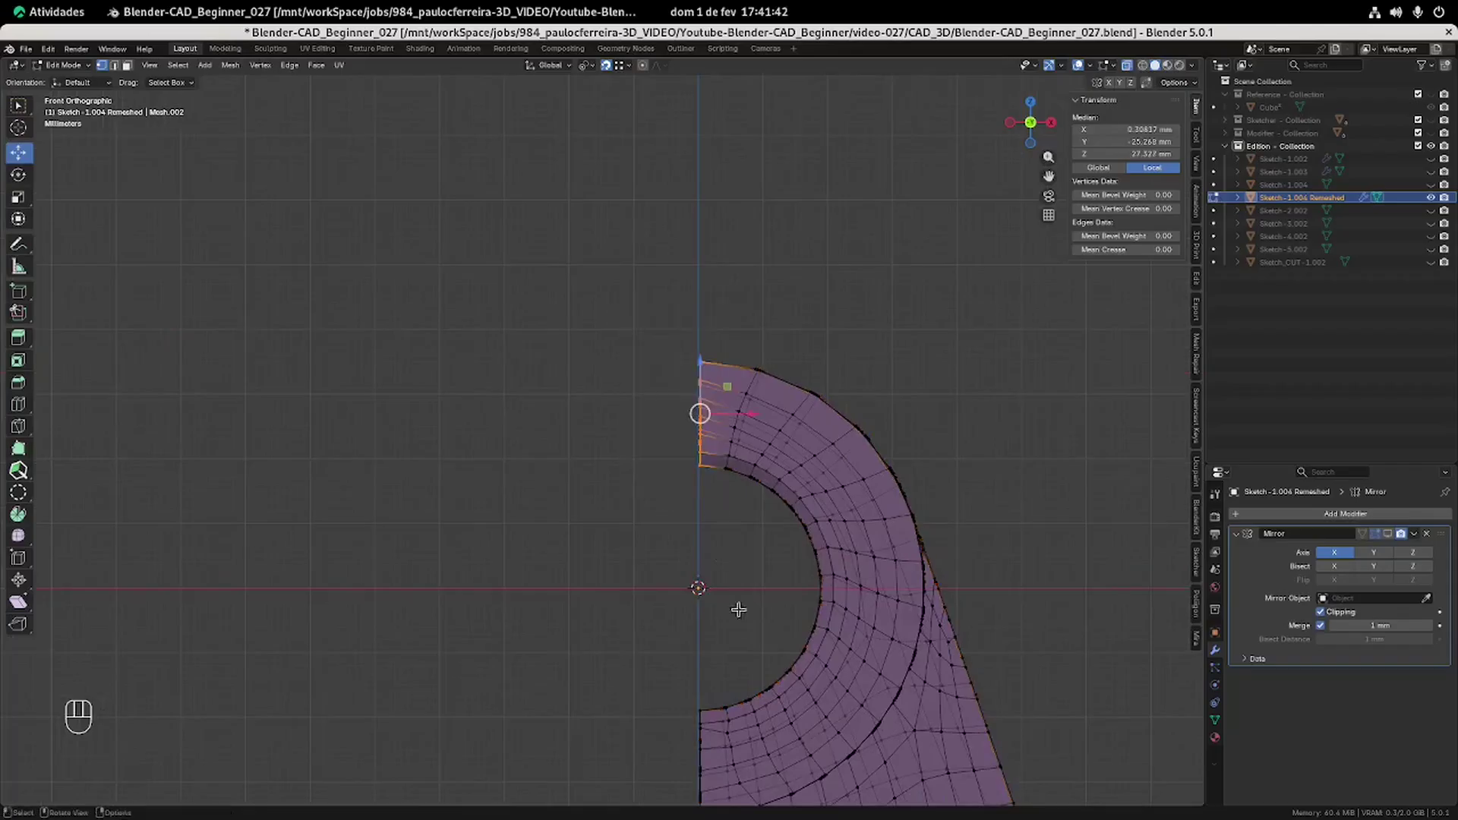
shift+middle_drag(739, 609, 736, 297)
shift+drag(666, 367, 713, 641)
shift+middle_drag(757, 662, 702, 177)
shift+drag(650, 590, 554, 155)
shift+middle_drag(630, 161, 613, 592)
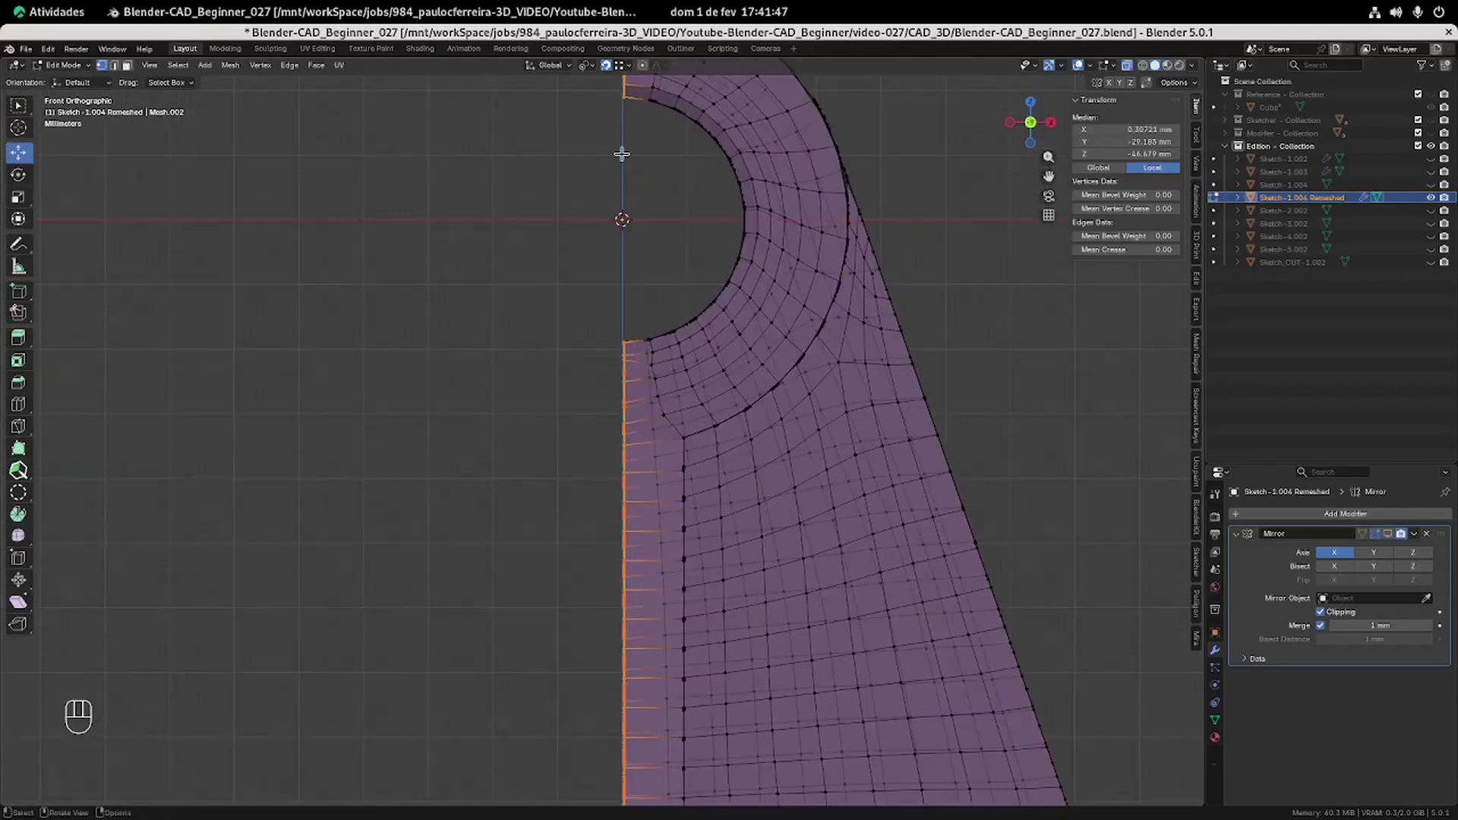
Flatten the seam vertices by scaling them to 0 on X about the 3D Cursor, and set the pivot point to Active Element.
click(593, 67)
click(616, 110)
shift+middle_drag(511, 216, 494, 256)
text(sx)
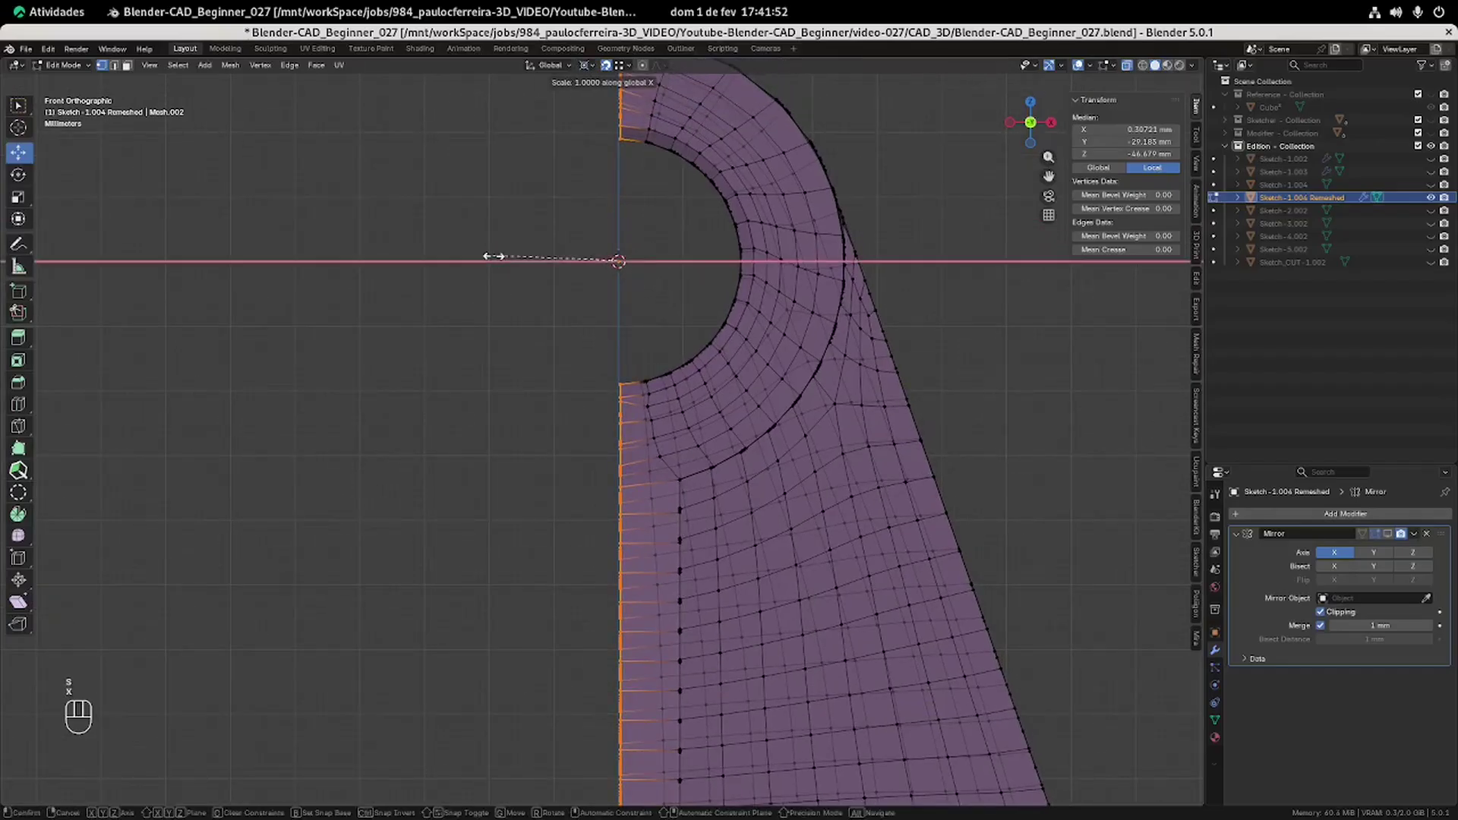
text(0)
key(Return)
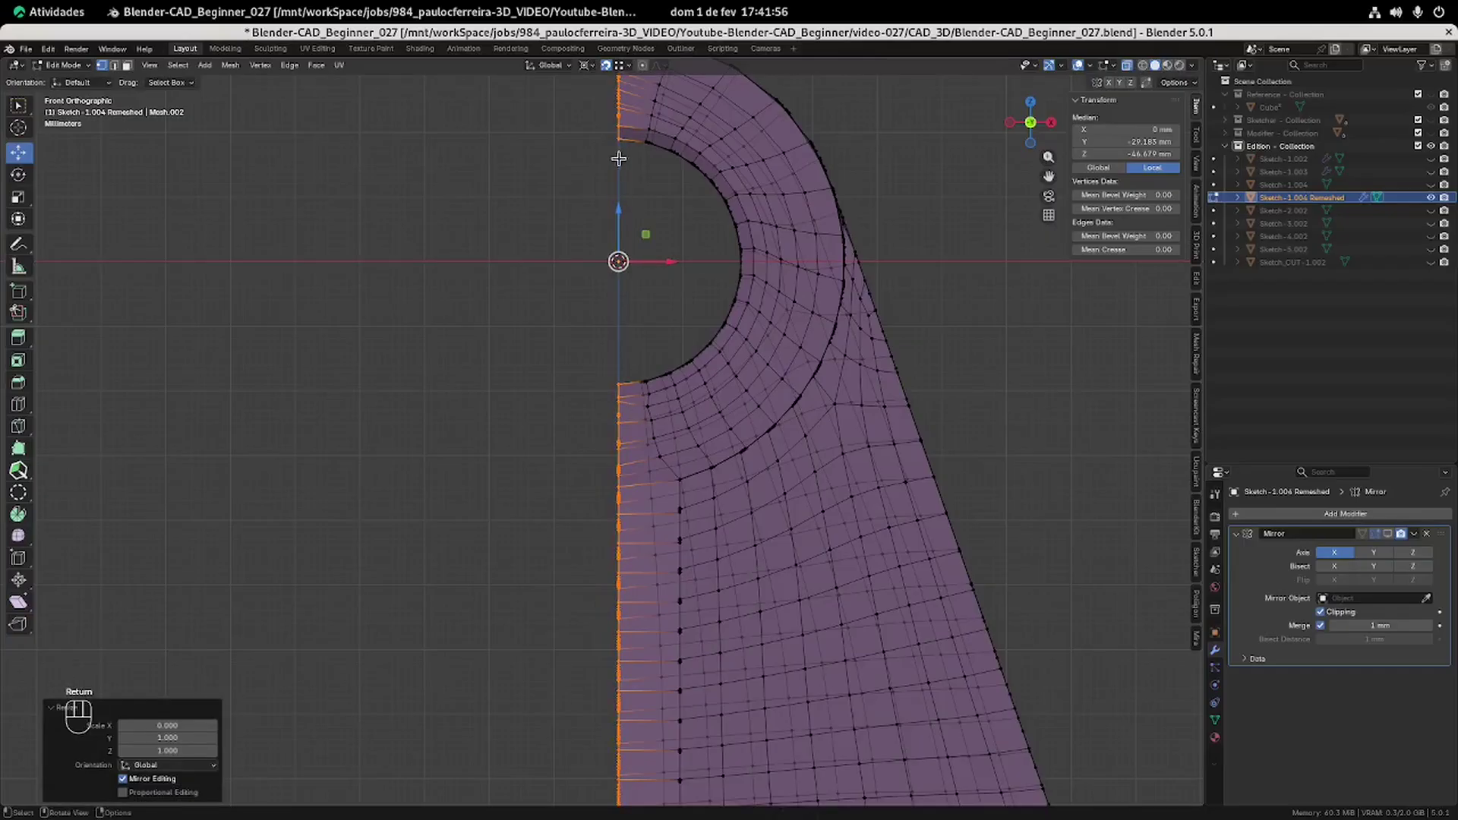
click(584, 65)
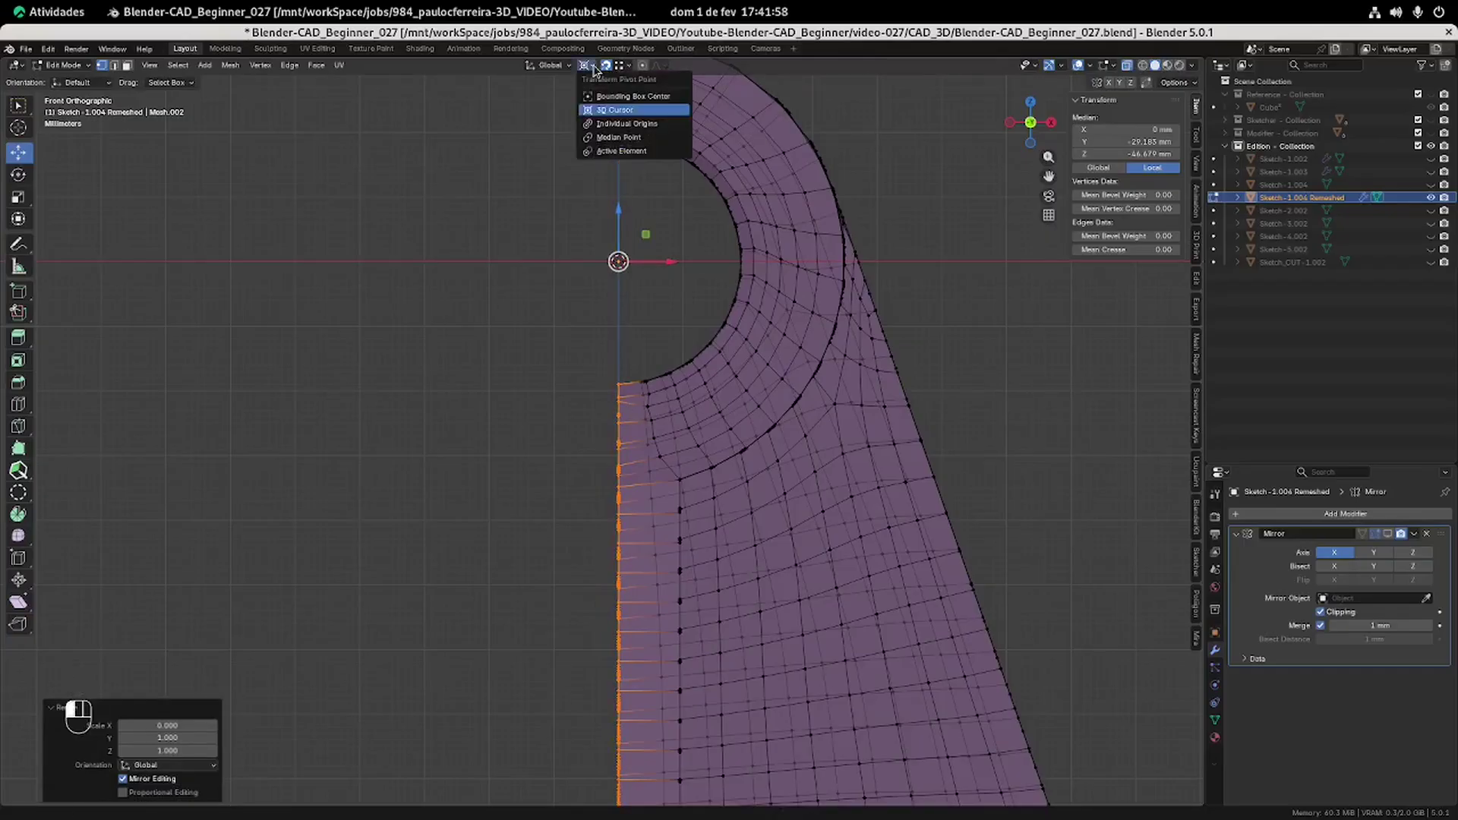
click(621, 152)
shift+middle_drag(484, 277, 495, 362)
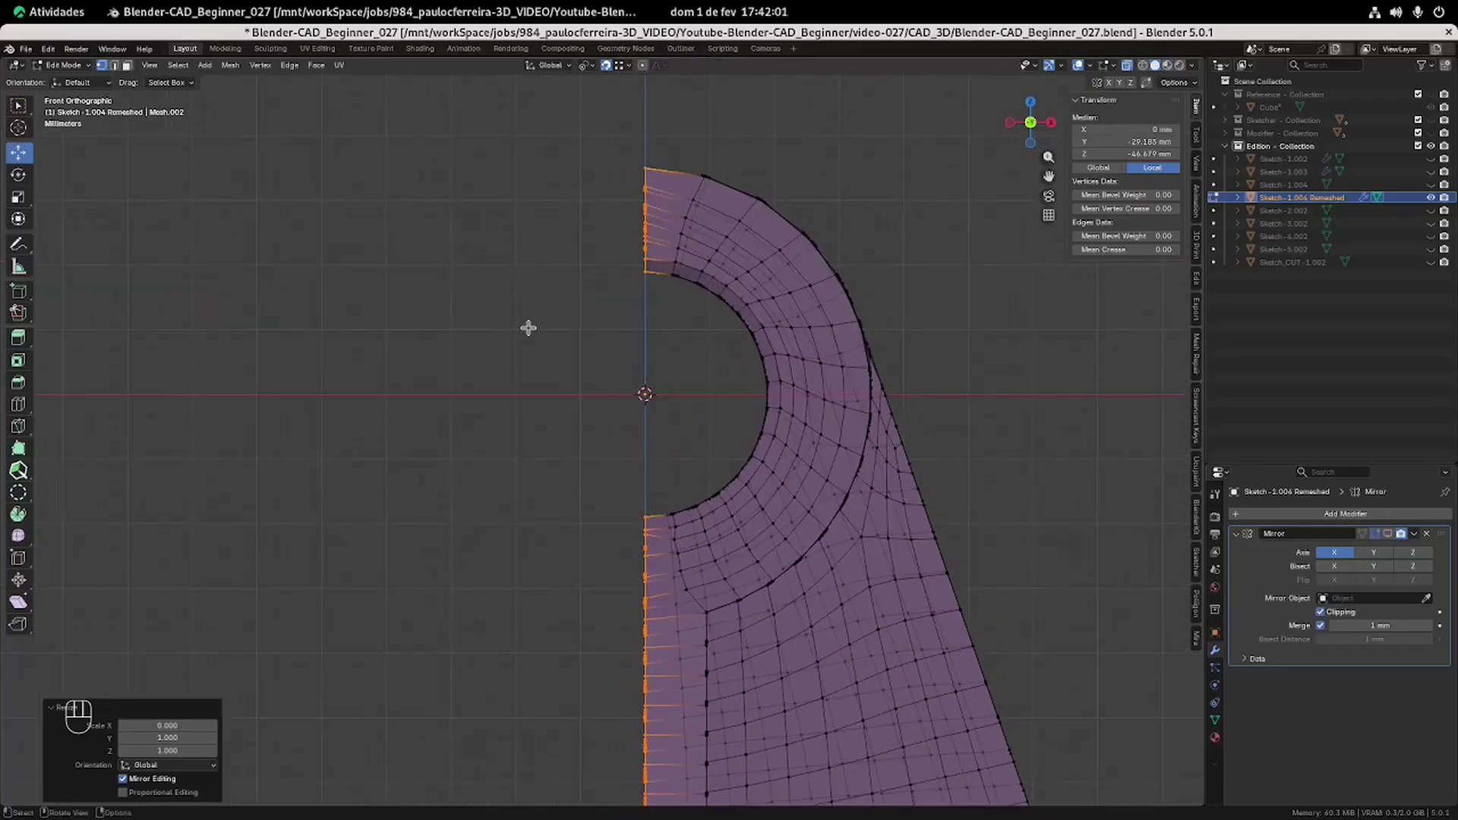
Delete the faces lying on the centre plane of the half bracket and turn off X-ray.
click(127, 66)
scroll(568, 501, down, 4)
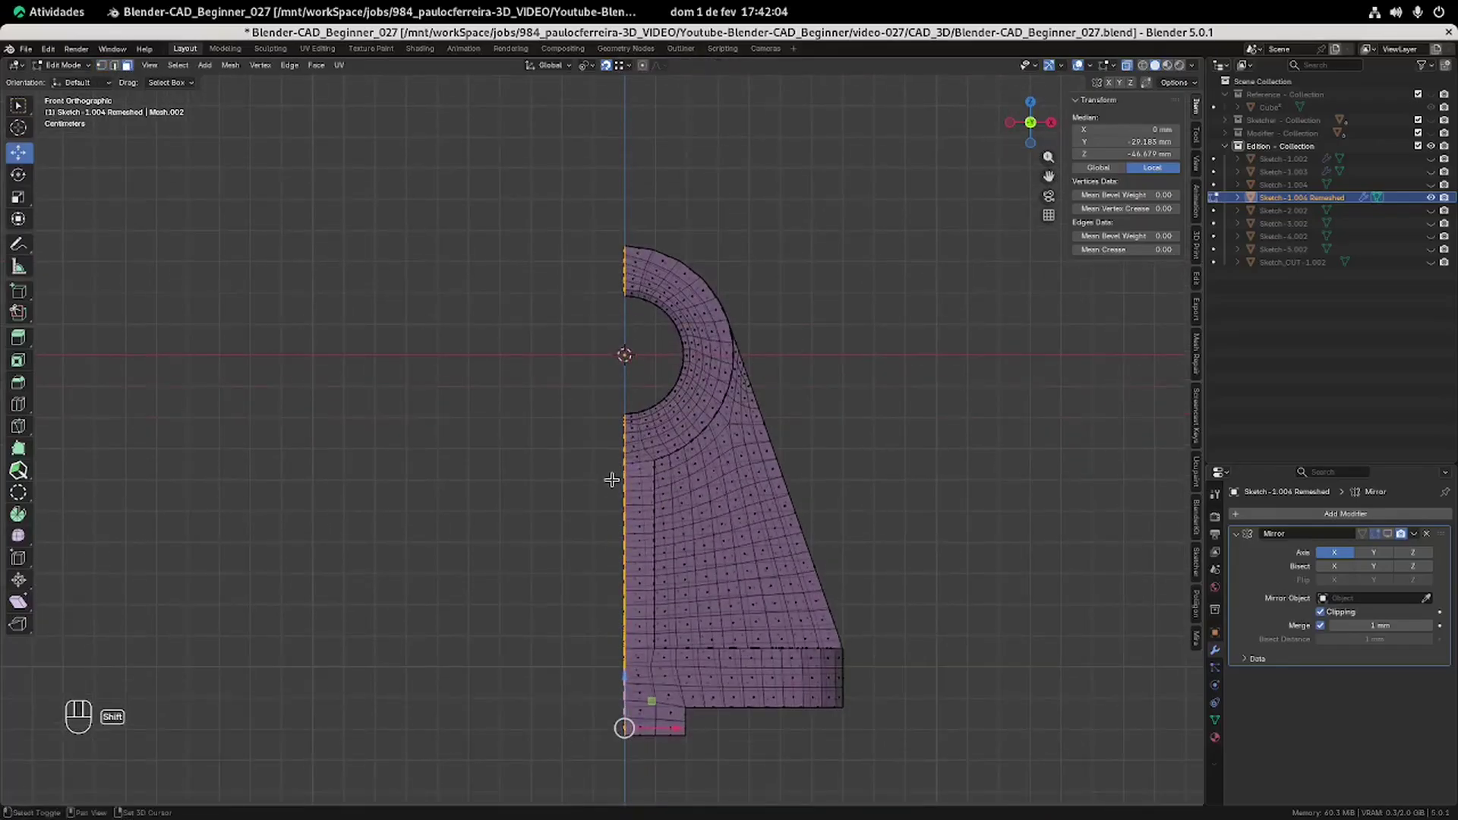
key(Delete)
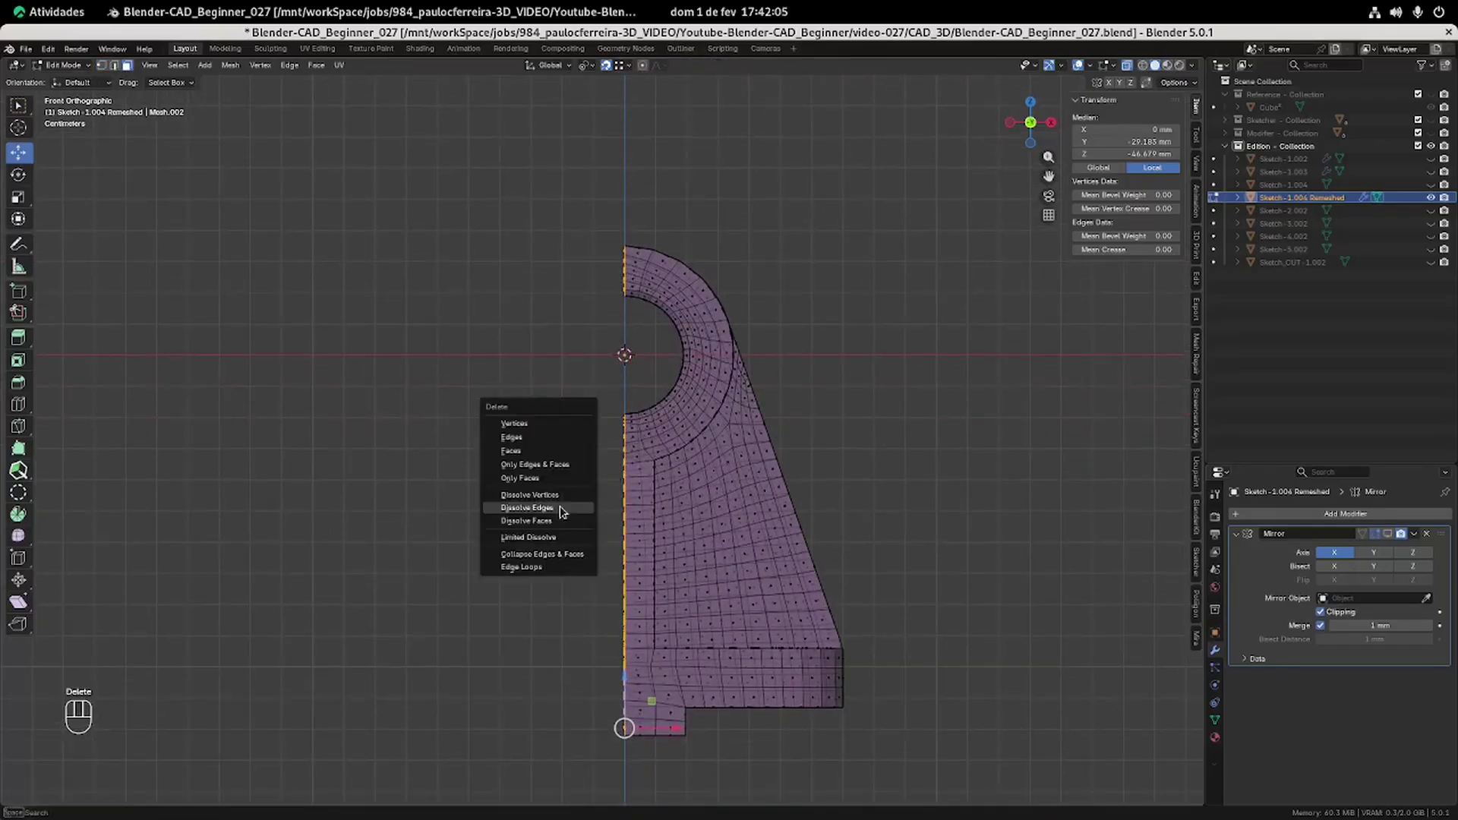
click(535, 451)
click(1128, 67)
middle_drag(760, 426, 735, 403)
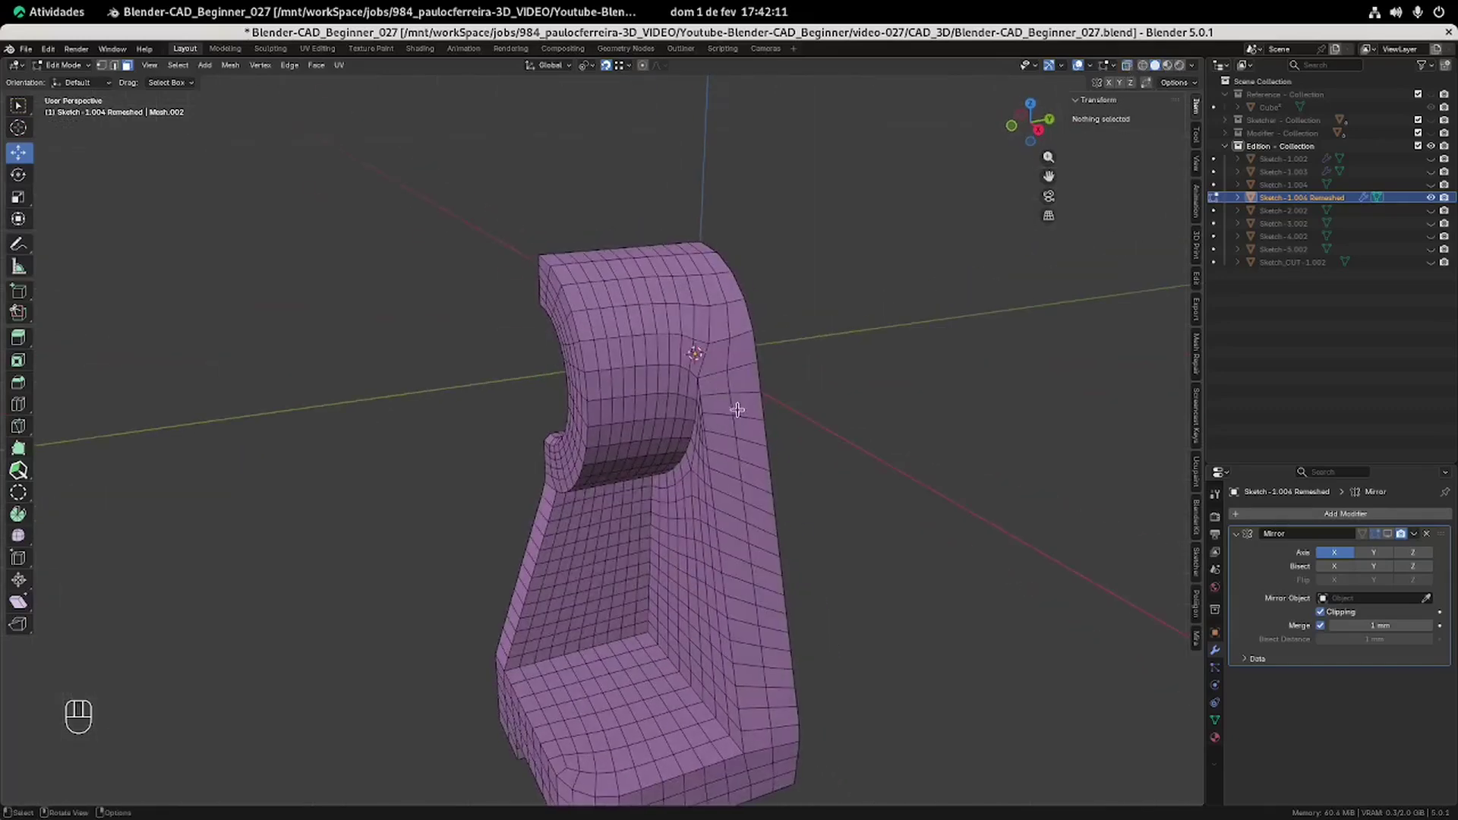
Dissolve the edge loop running lengthwise down the outer sloped side of the bracket.
alt+shift+click(733, 383)
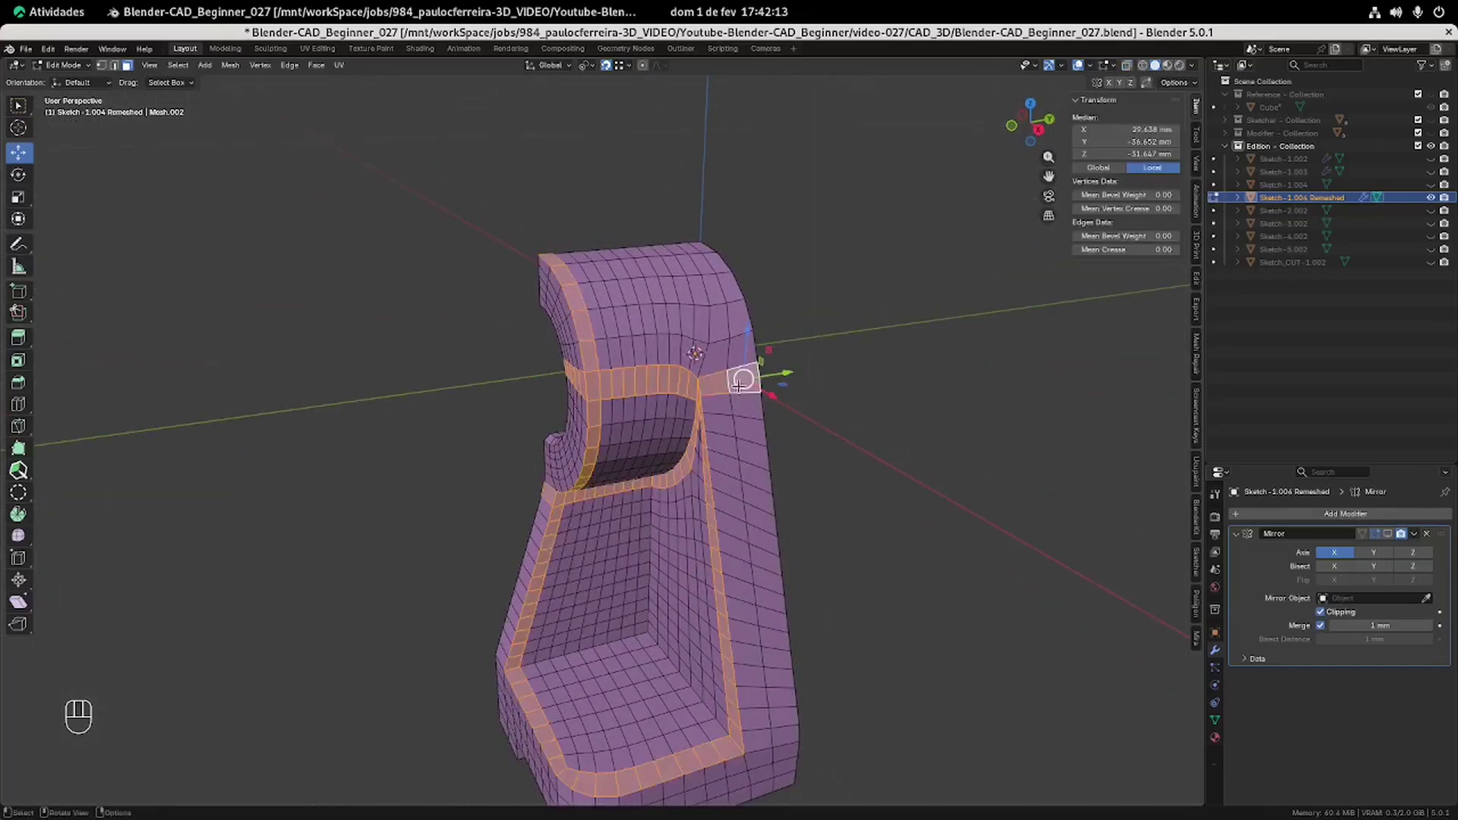
click(298, 135)
click(115, 67)
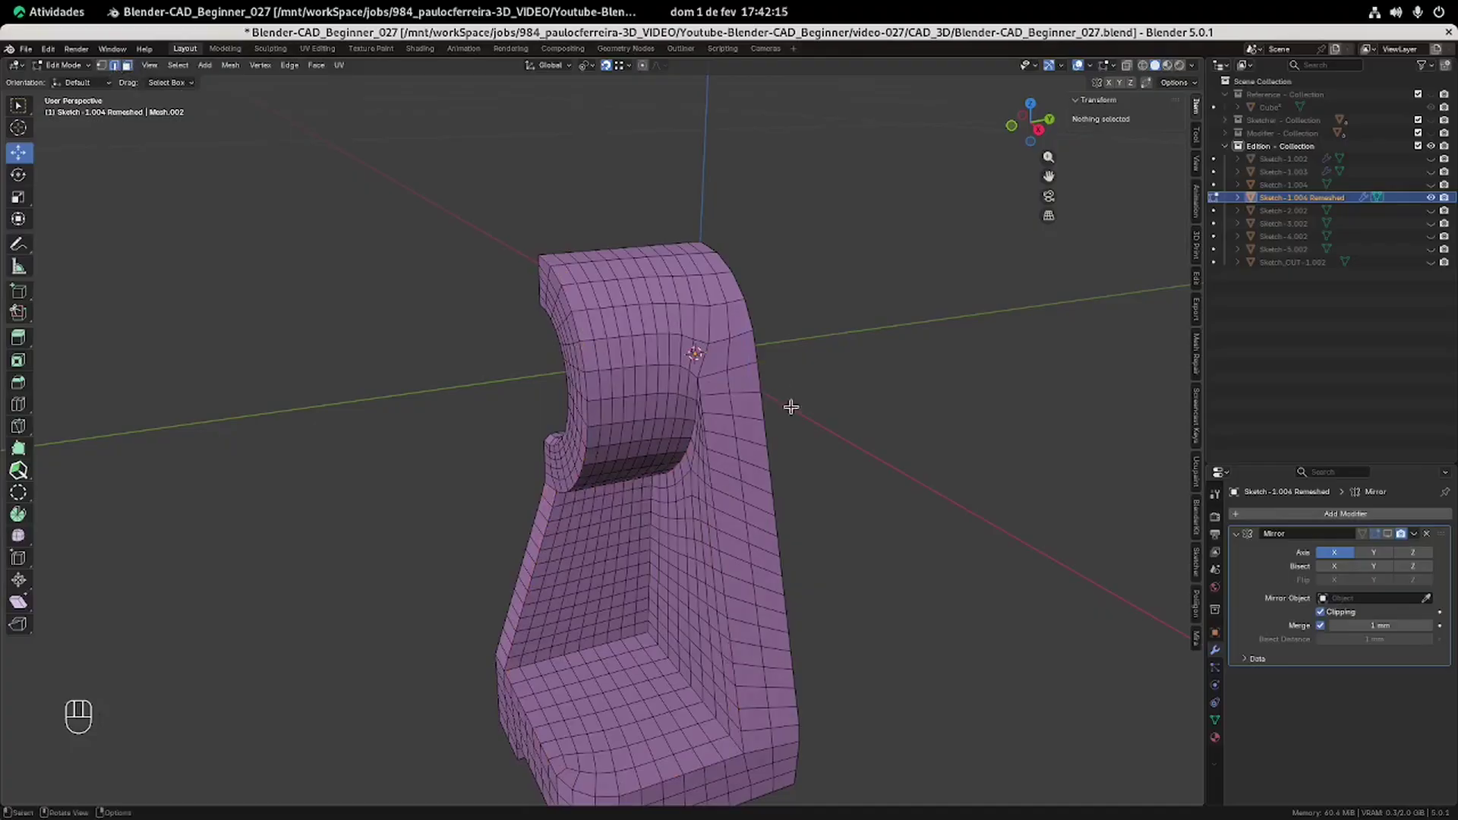
alt+shift+click(732, 402)
key(x)
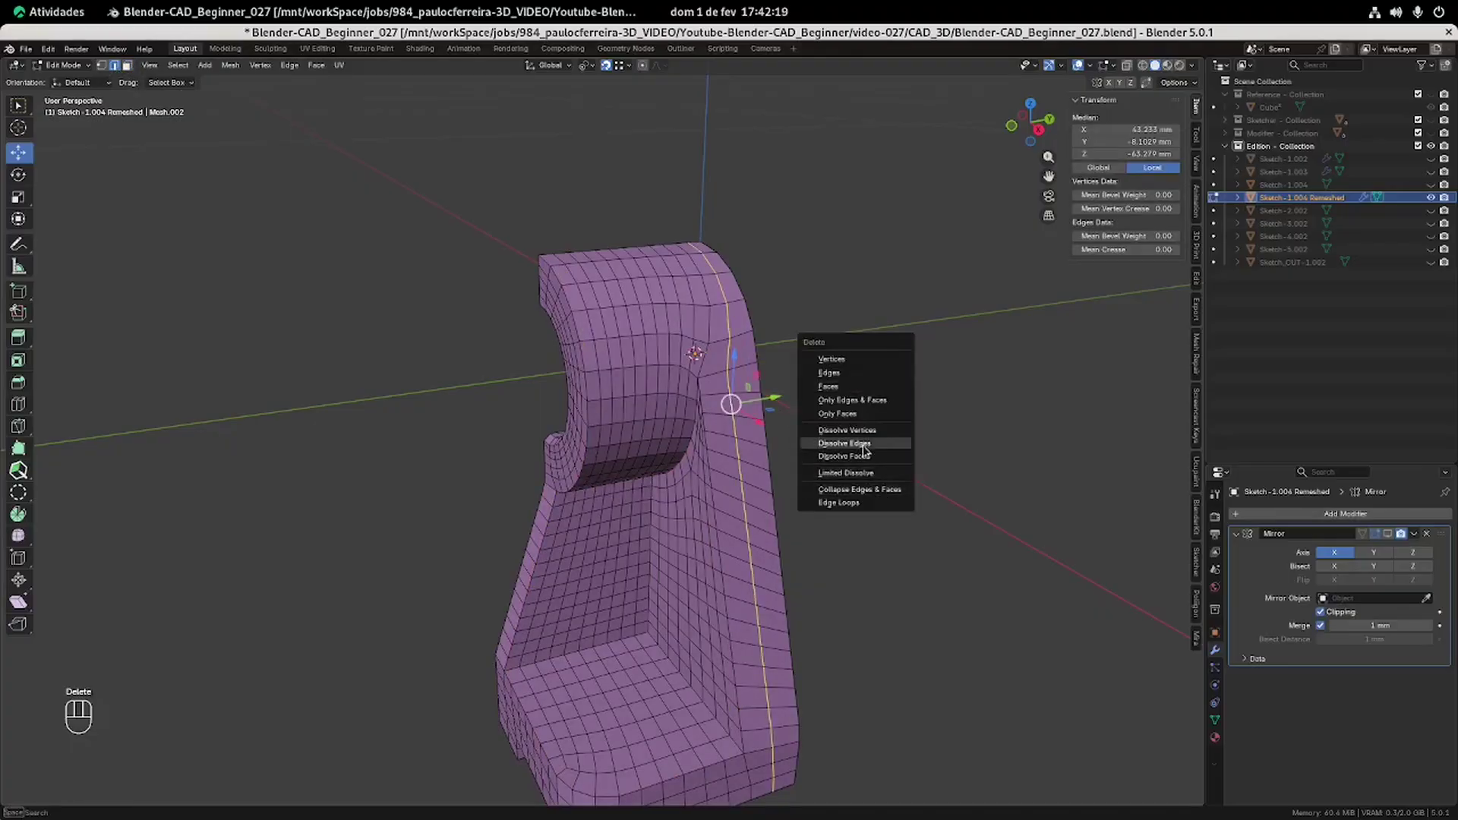
click(866, 448)
Dissolve the two horizontal edge loops around the side of the base plate.
middle_drag(863, 531, 806, 584)
alt+shift+click(782, 583)
key(x)
click(894, 494)
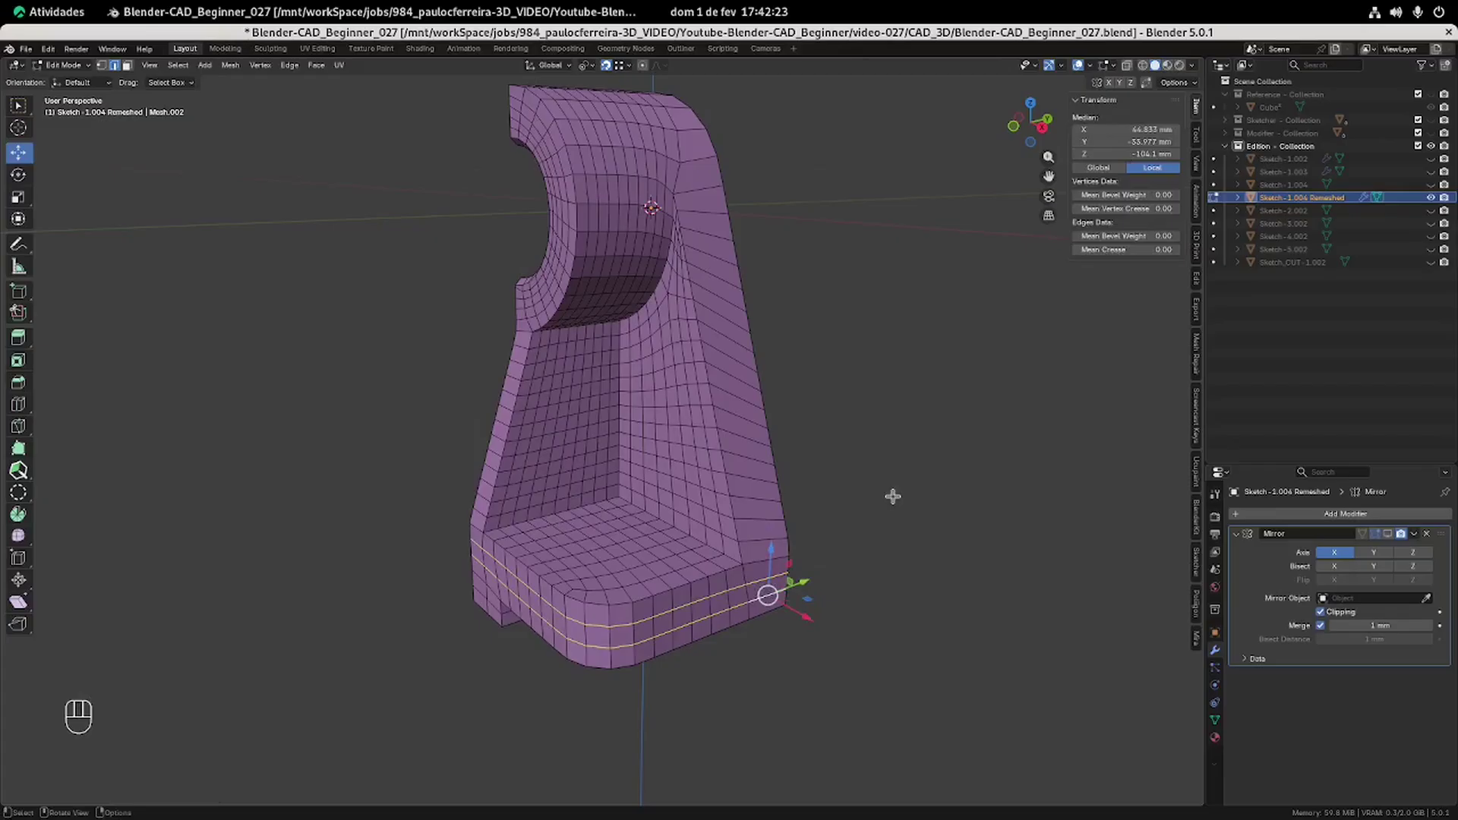
Dissolve the horizontal edge loops across the upright walls between the bearing ring and the base plate.
middle_drag(783, 413, 752, 354)
alt+shift+click(776, 530)
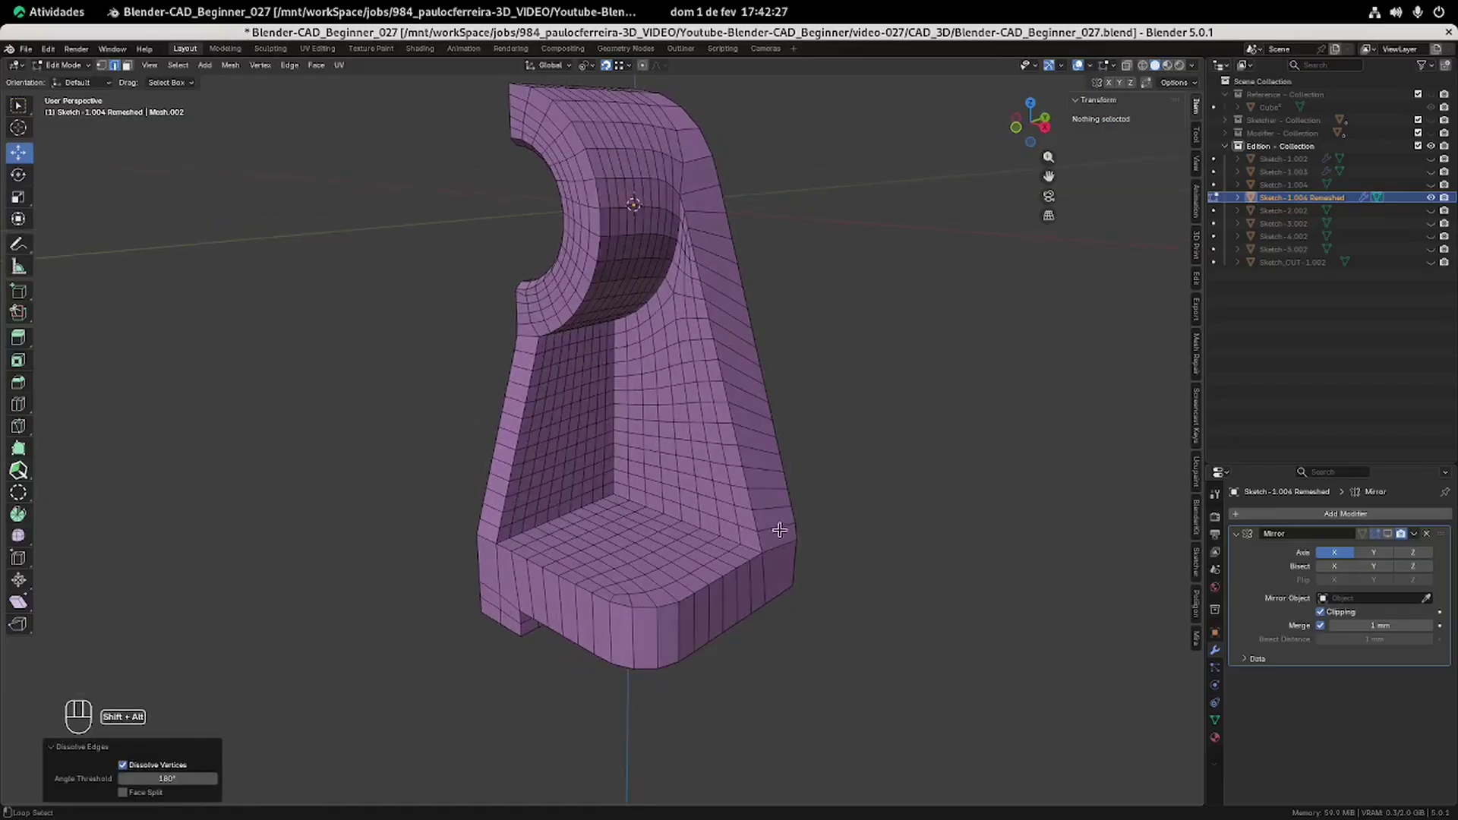
alt+shift+click(730, 325)
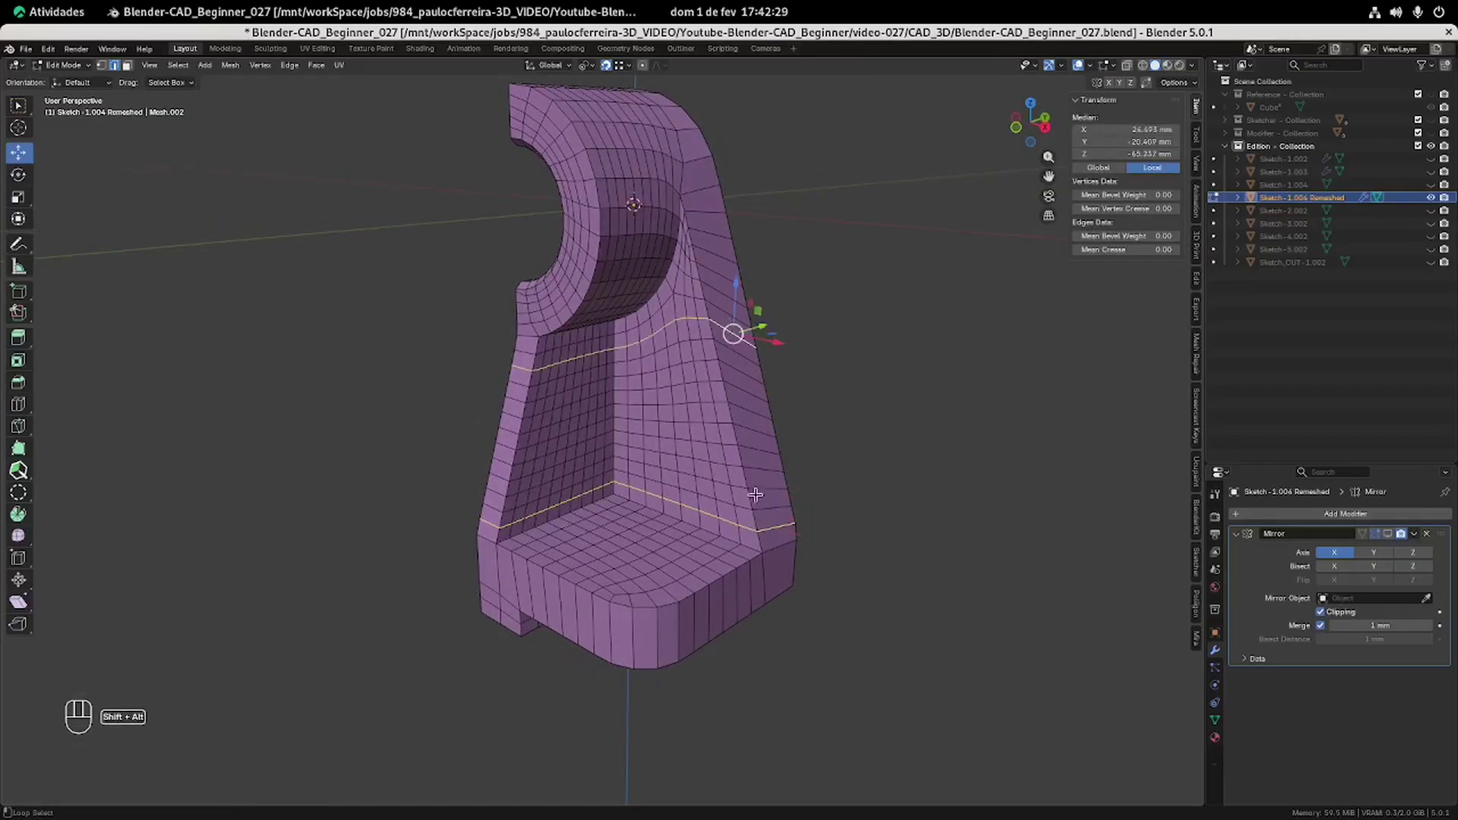
alt+shift+click(770, 503)
alt+shift+click(772, 489)
alt+shift+click(761, 460)
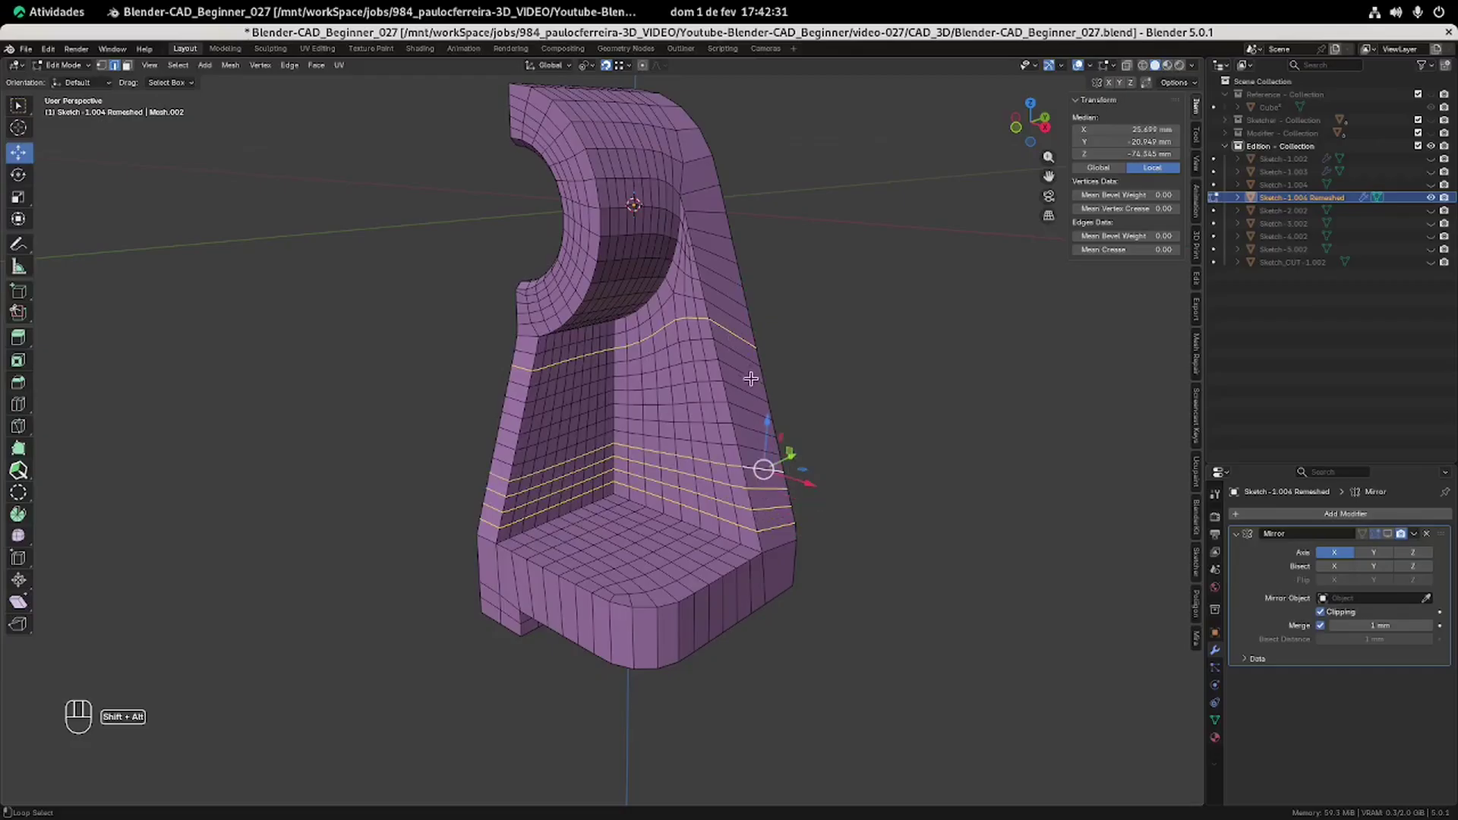
alt+shift+click(746, 372)
alt+shift+click(747, 391)
alt+shift+click(751, 411)
alt+shift+click(753, 430)
alt+shift+click(755, 448)
alt+shift+click(758, 466)
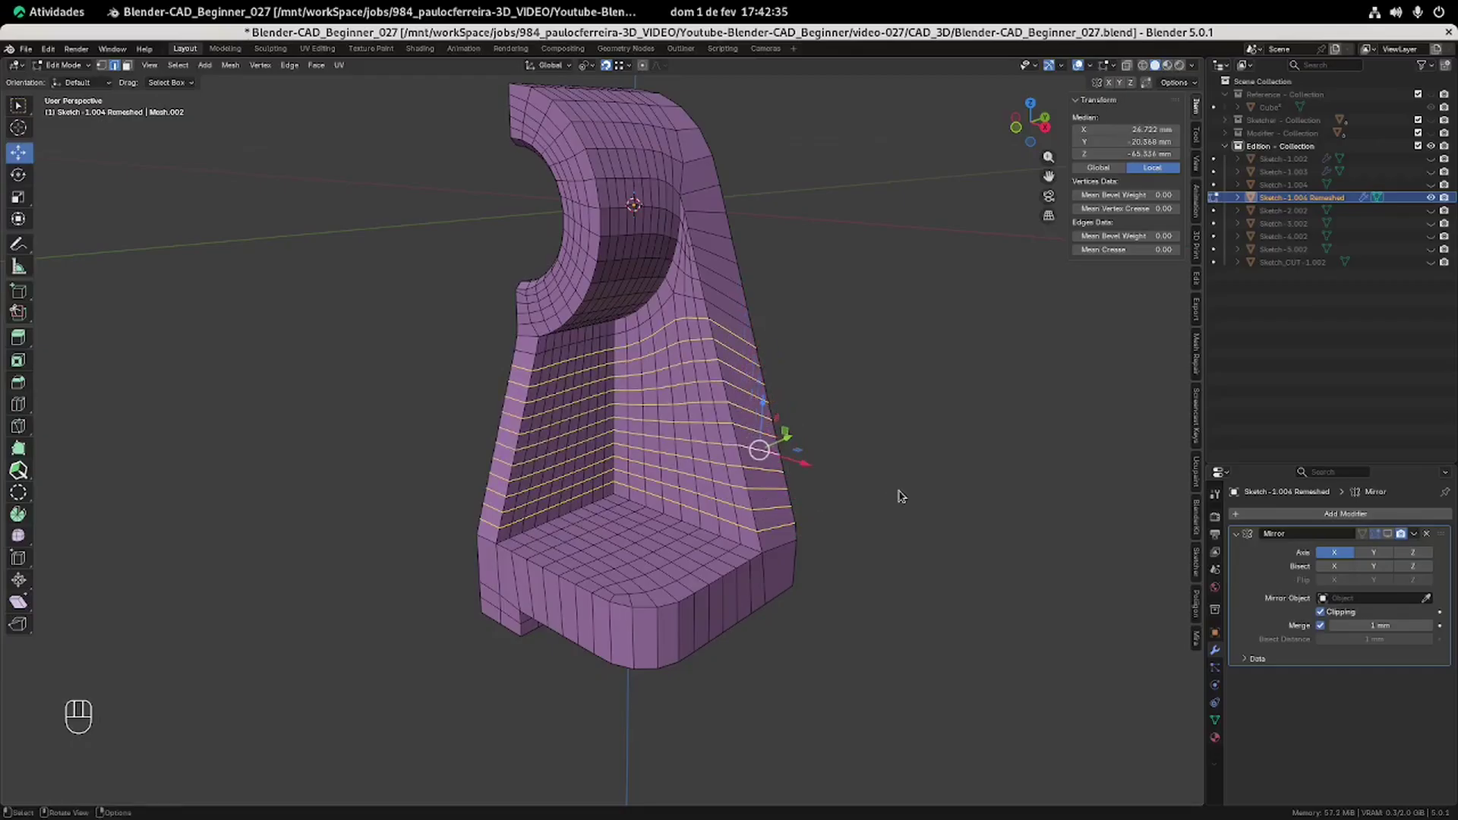
key(x)
click(902, 496)
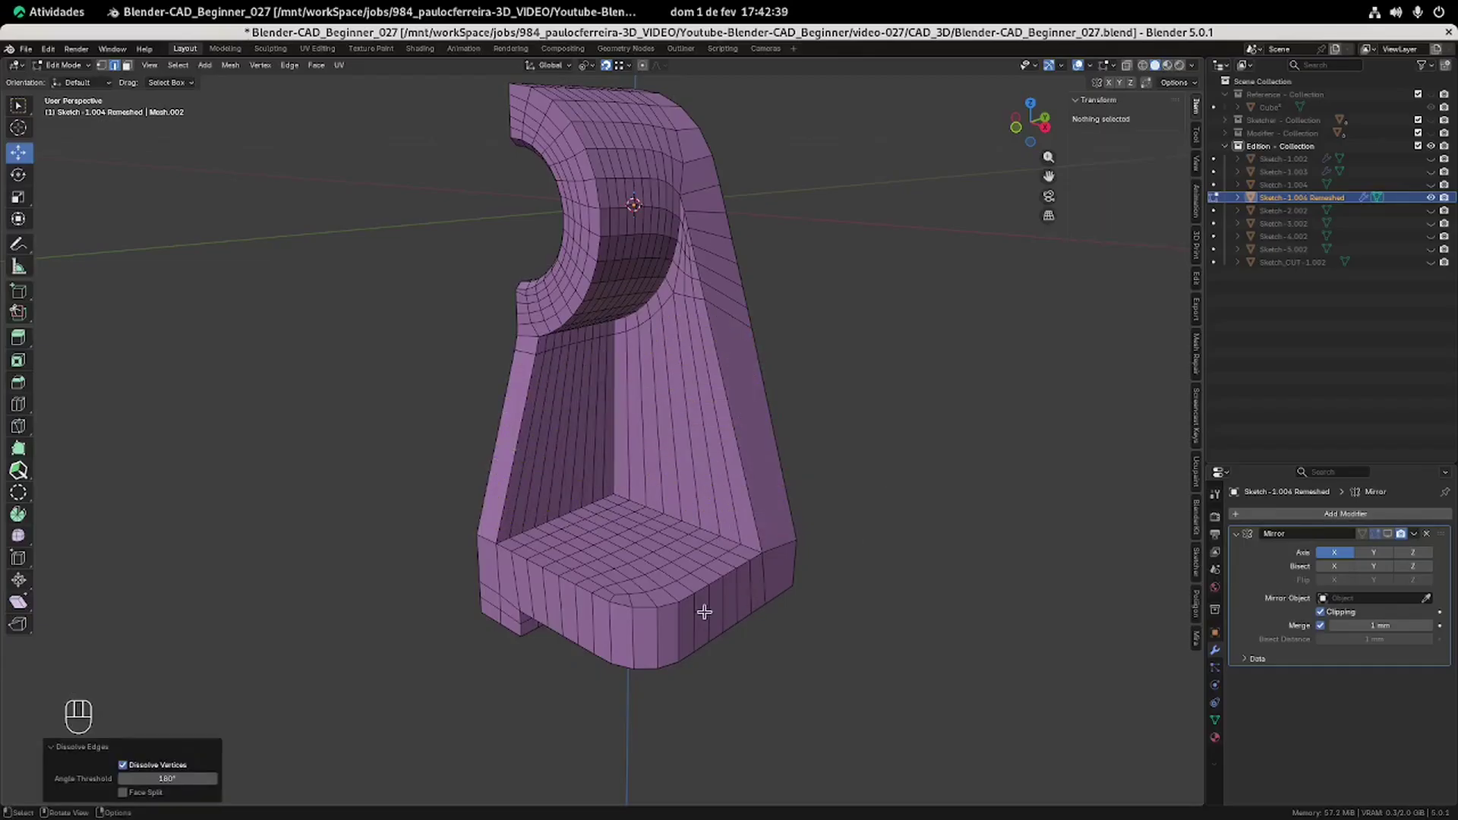
Dissolve the vertical edge loops on the straight stretch of the base's side, between the rounded corner and the rear plate.
alt+shift+click(730, 593)
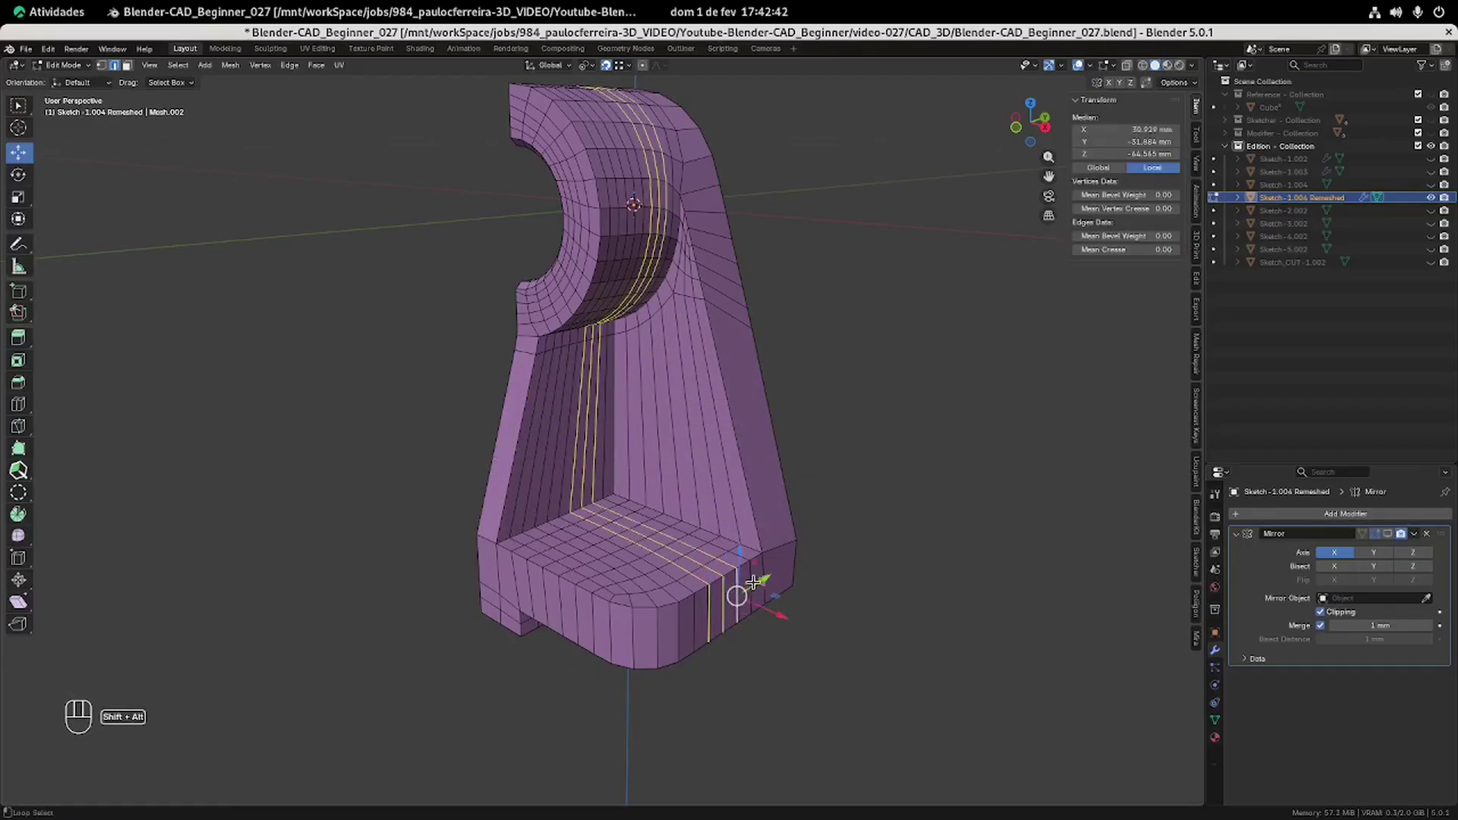
key(Delete)
click(883, 581)
middle_drag(883, 581, 801, 384)
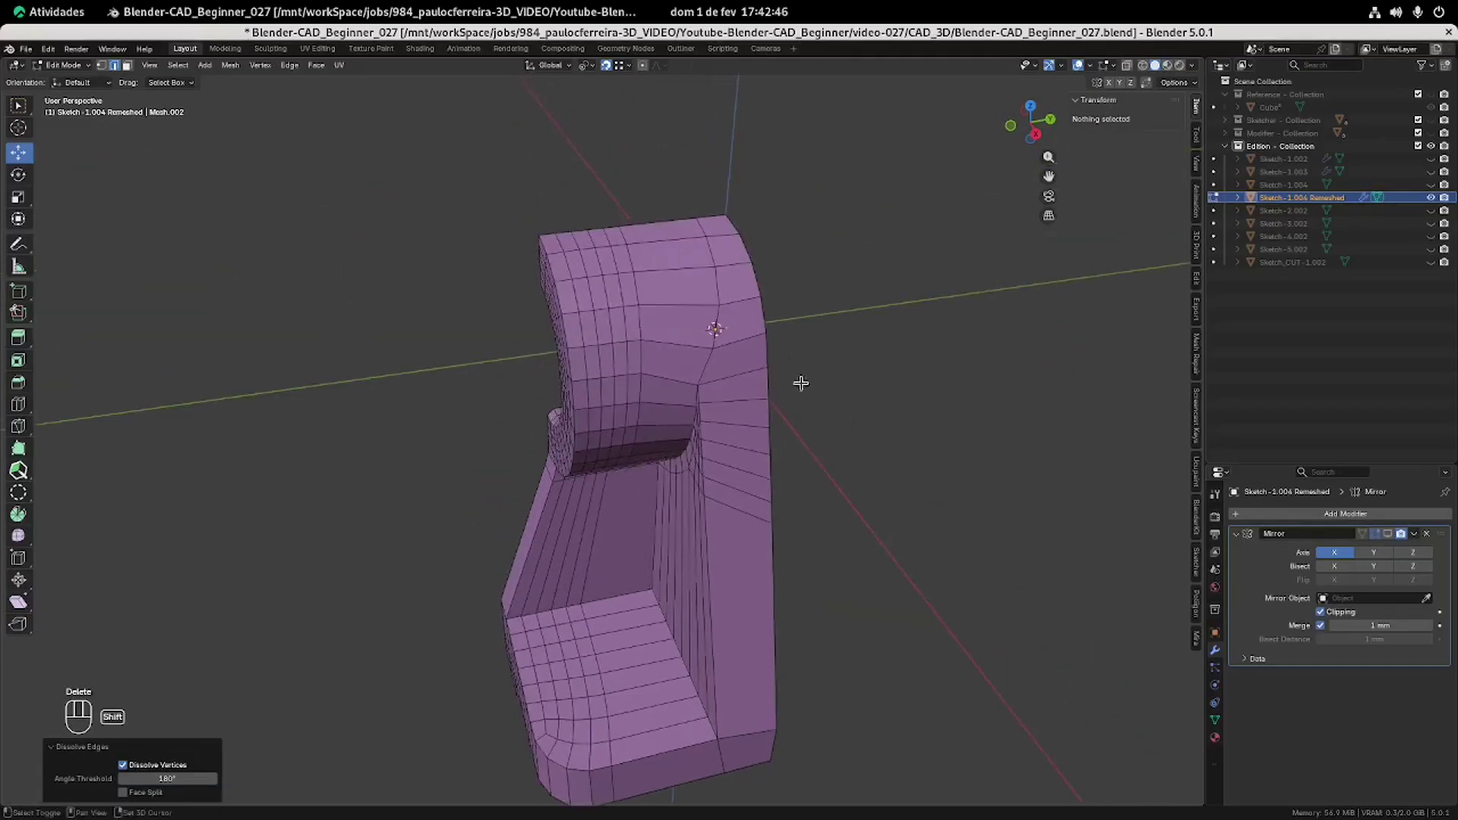
Align the curved edge loop over the bearing with the rear plate's long front edge by scaling to 0 on Y.
middle_drag(675, 406, 658, 359)
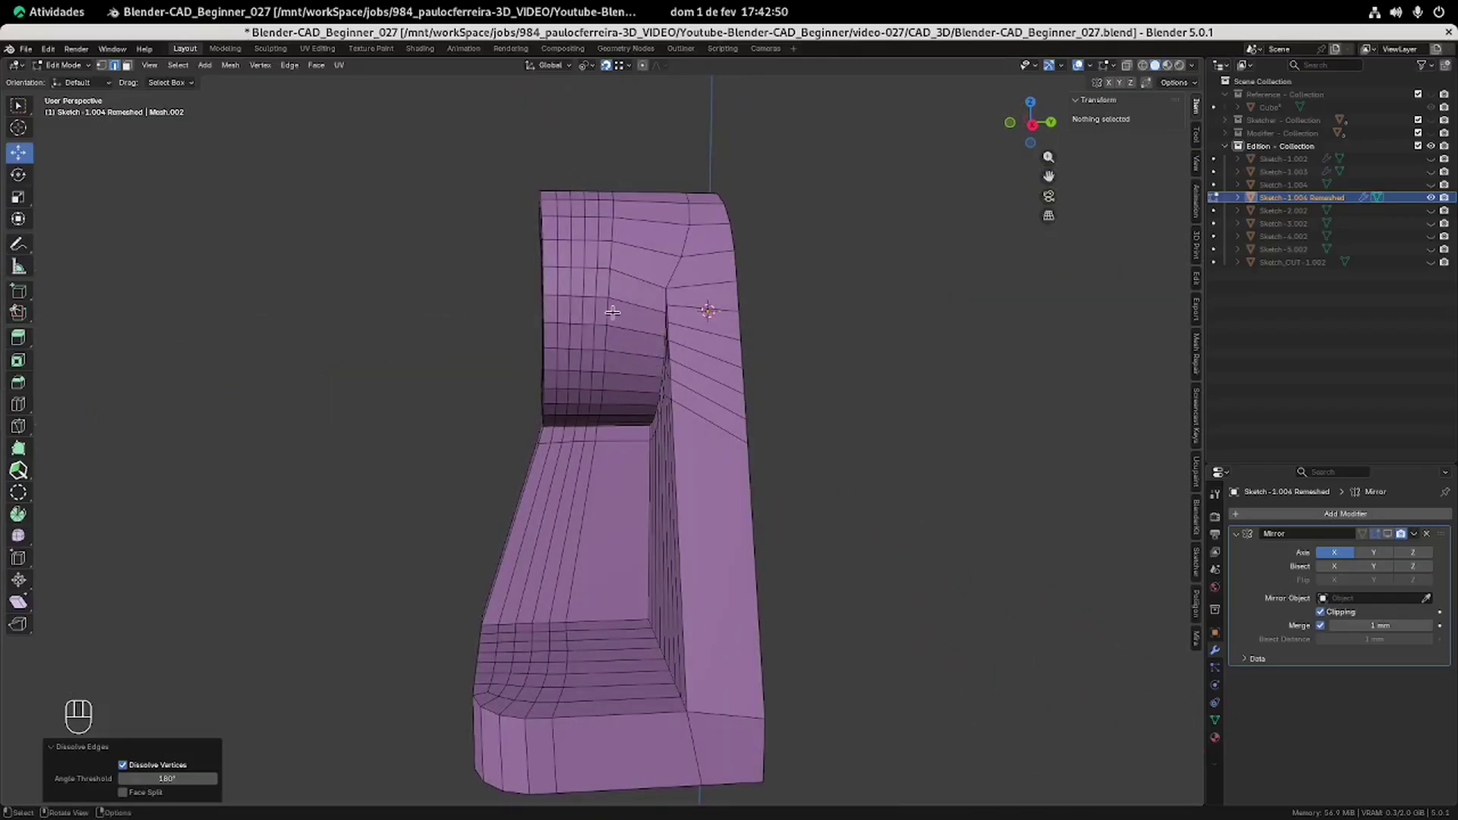
alt+shift+click(674, 273)
middle_drag(675, 273, 708, 377)
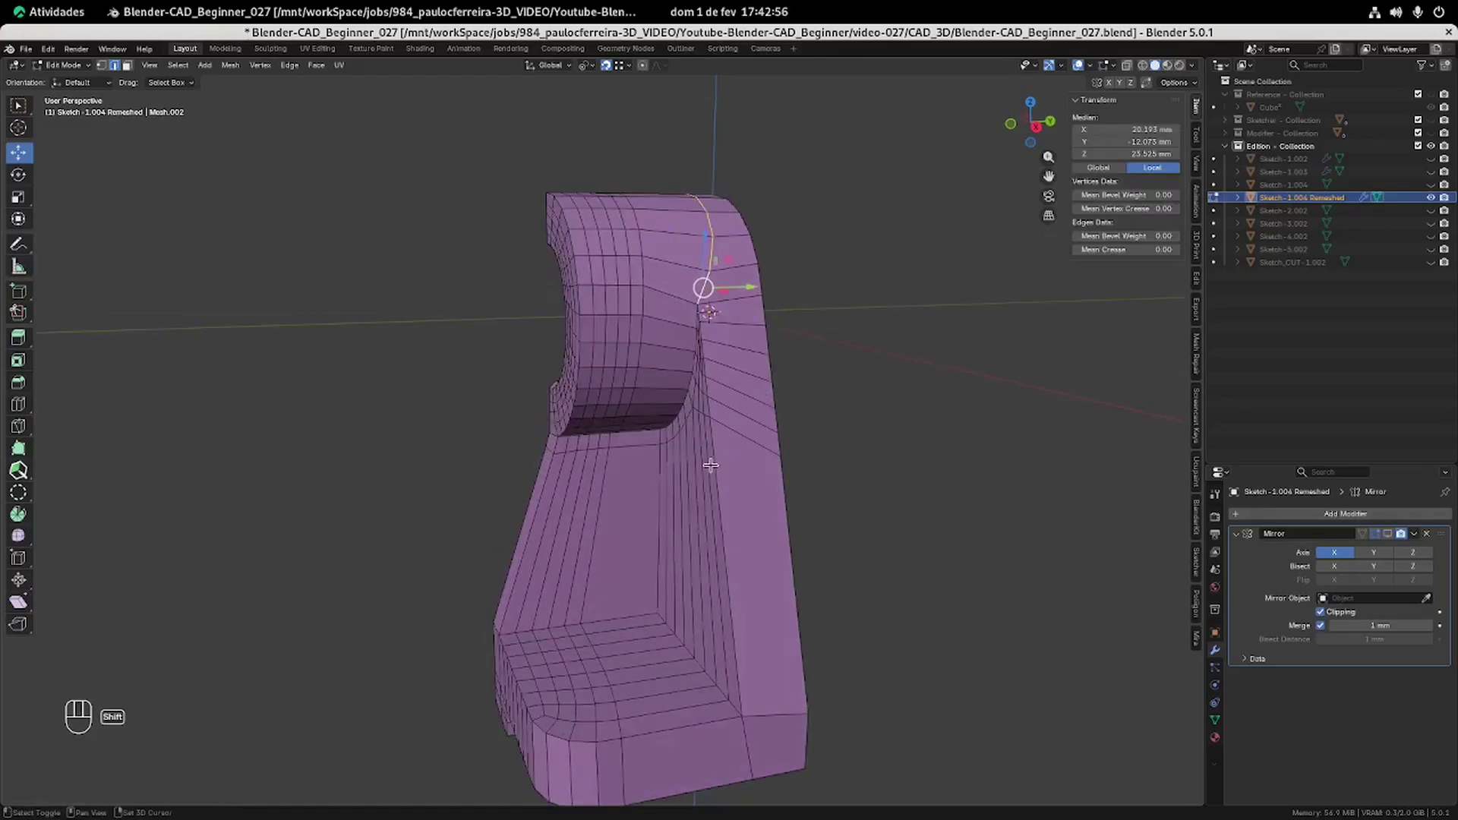
shift+click(726, 467)
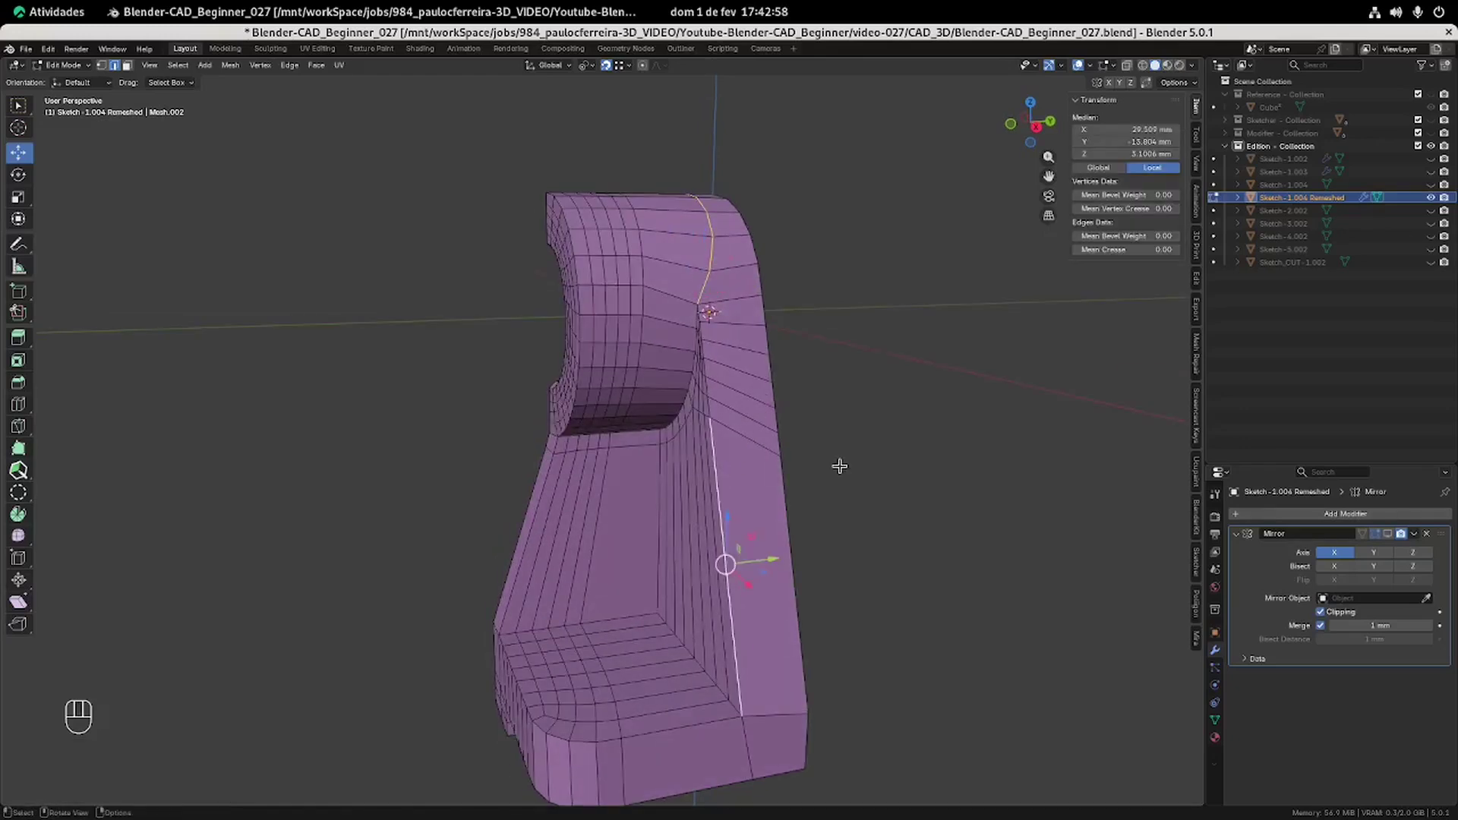
key(s)
key(y)
key(0)
key(Return)
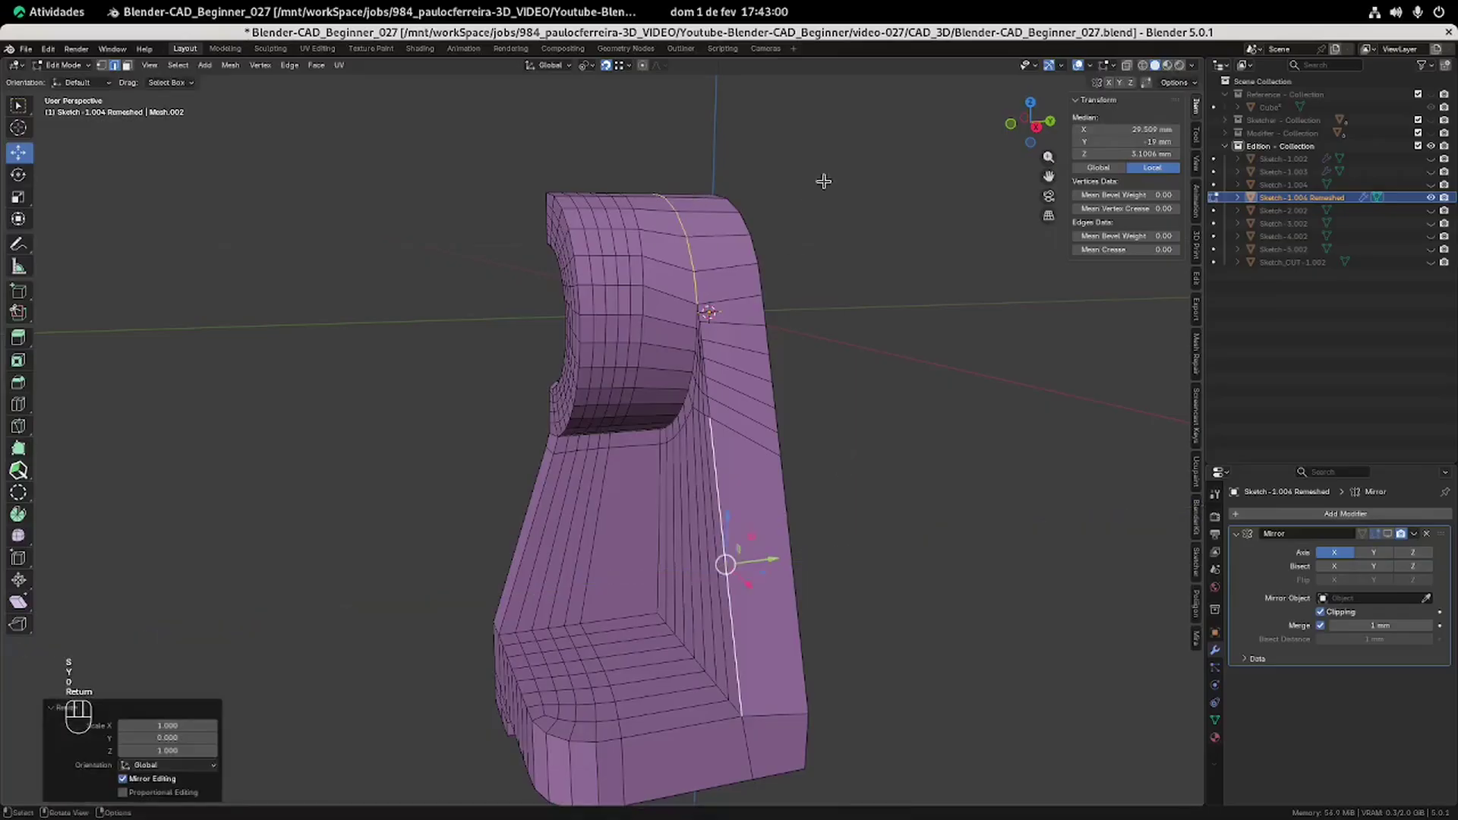
click(824, 180)
Connect four pairs of vertices across the top of the bearing ring to the rear plate's outer edge with straight cross edges.
middle_drag(342, 182, 386, 212)
click(104, 67)
scroll(735, 338, up, 3)
shift+middle_drag(735, 339, 731, 449)
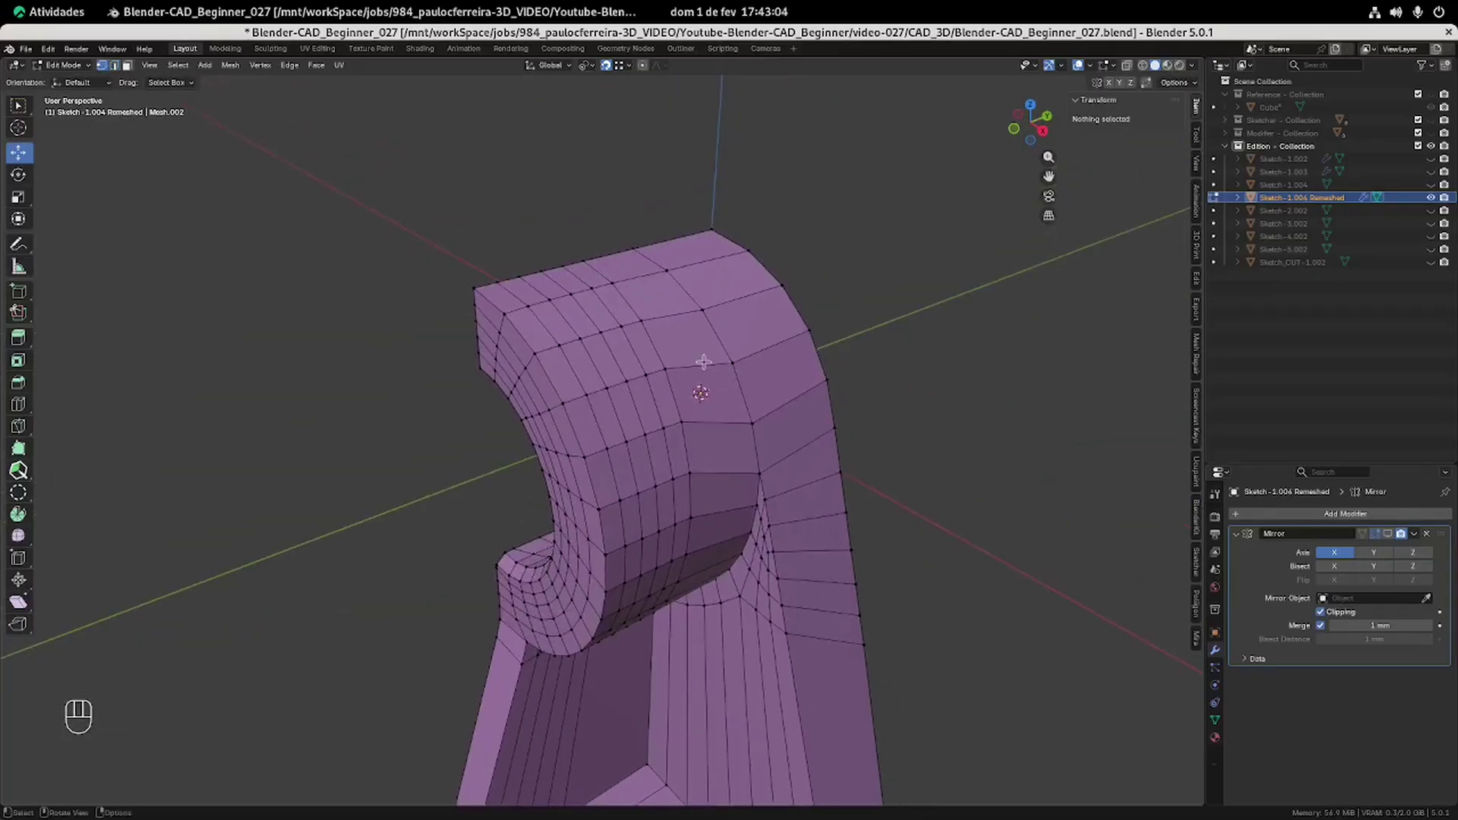
click(665, 367)
shift+click(809, 332)
key(j)
click(642, 322)
shift+click(783, 286)
key(j)
click(883, 242)
click(679, 419)
shift+click(831, 377)
key(j)
click(939, 358)
click(692, 473)
shift+click(839, 429)
key(j)
click(886, 298)
Merge each old vertex on the ring-to-plate edge loop into the neighbouring new cross-edge vertex, using At Last.
click(750, 424)
shift+click(742, 406)
key(m)
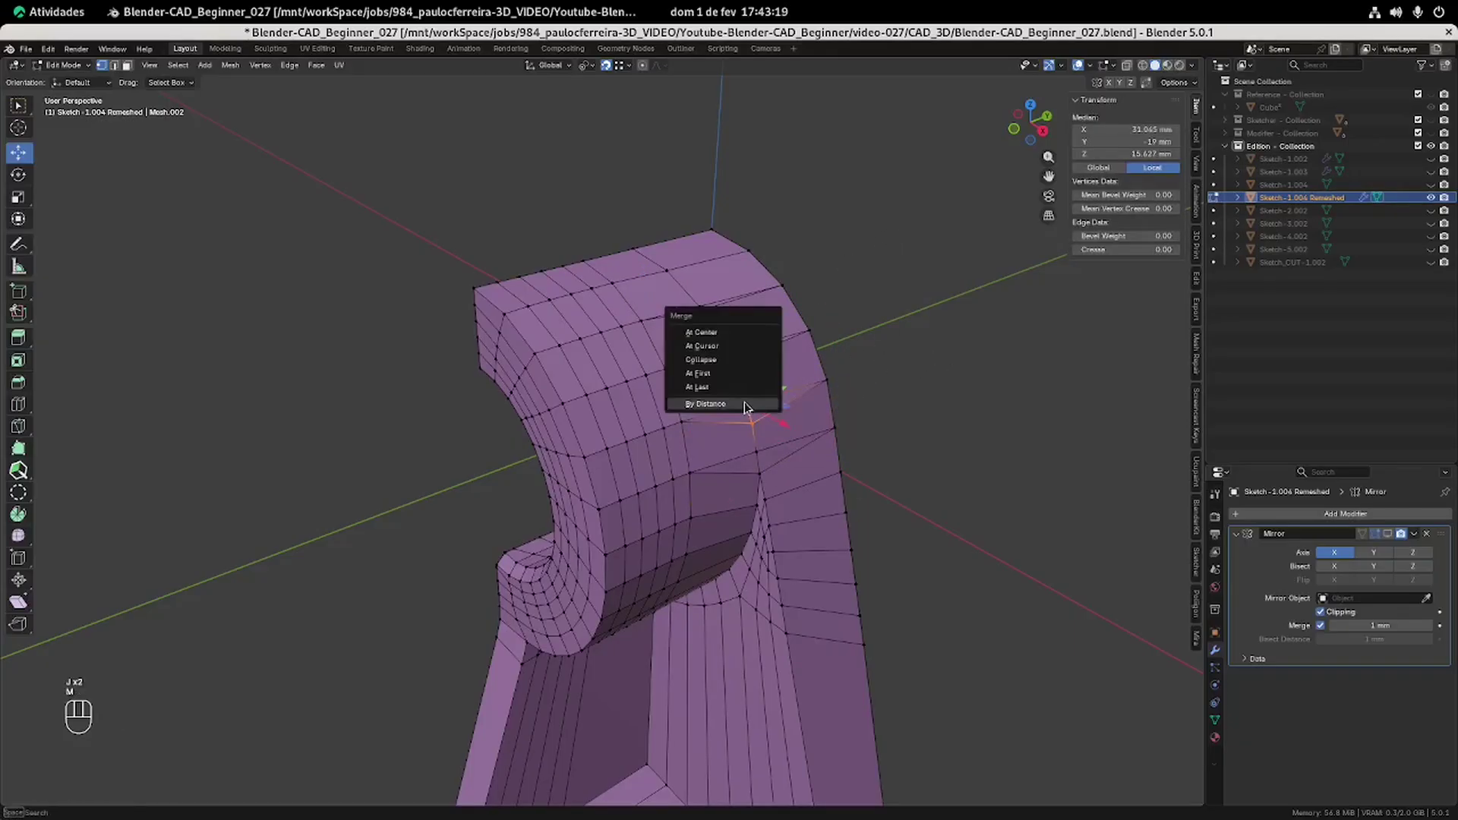
click(706, 388)
click(736, 367)
shift+click(734, 347)
key(m)
click(738, 341)
click(707, 312)
shift+click(711, 297)
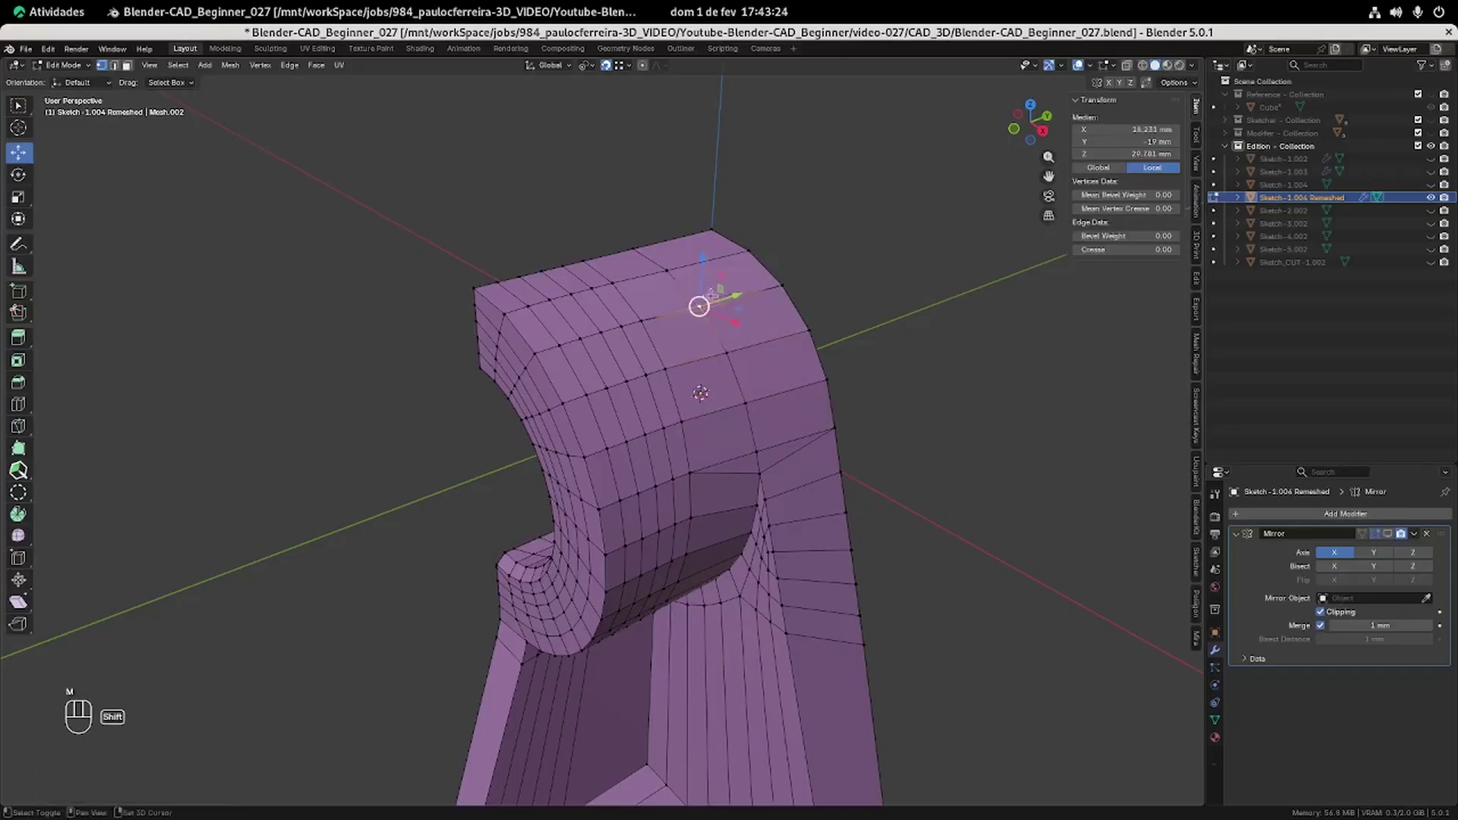
key(m)
click(855, 297)
click(861, 321)
middle_drag(828, 469, 842, 447)
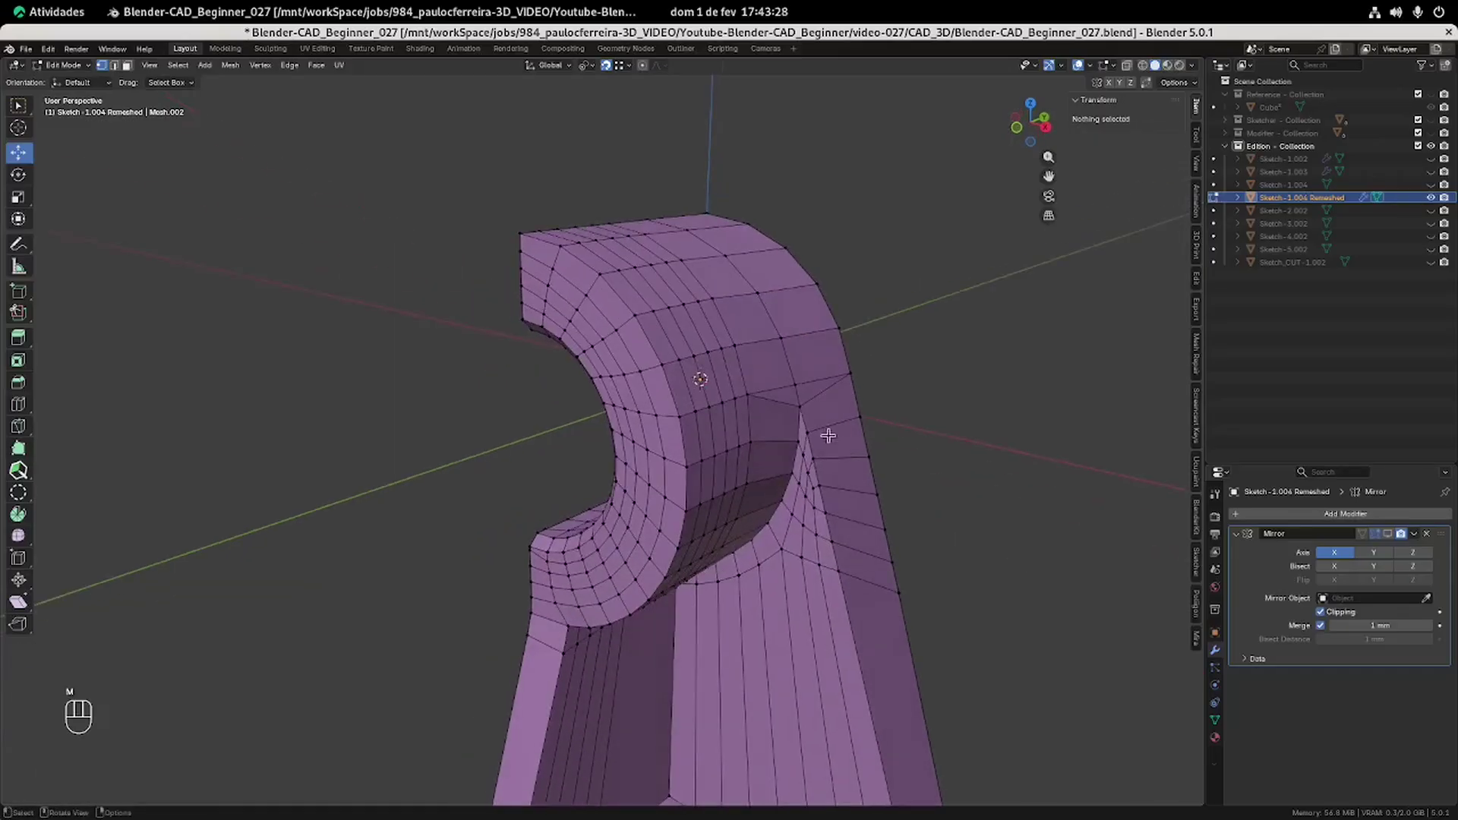
click(800, 404)
shift+click(797, 386)
key(m)
click(955, 355)
click(955, 354)
Align the corner vertices where the rear plate meets the base's side by moving them with snapping to their neighbouring vertices.
mouse_move(945, 355)
middle_down()
mouse_move(960, 362)
mouse_move(938, 350)
middle_up()
scroll(938, 548, down, 3)
shift+middle_drag(928, 560, 888, 423)
shift+middle_drag(823, 617, 878, 568)
scroll(768, 554, up, 2)
click(888, 577)
drag(887, 526, 869, 580)
click(888, 665)
drag(940, 670, 873, 586)
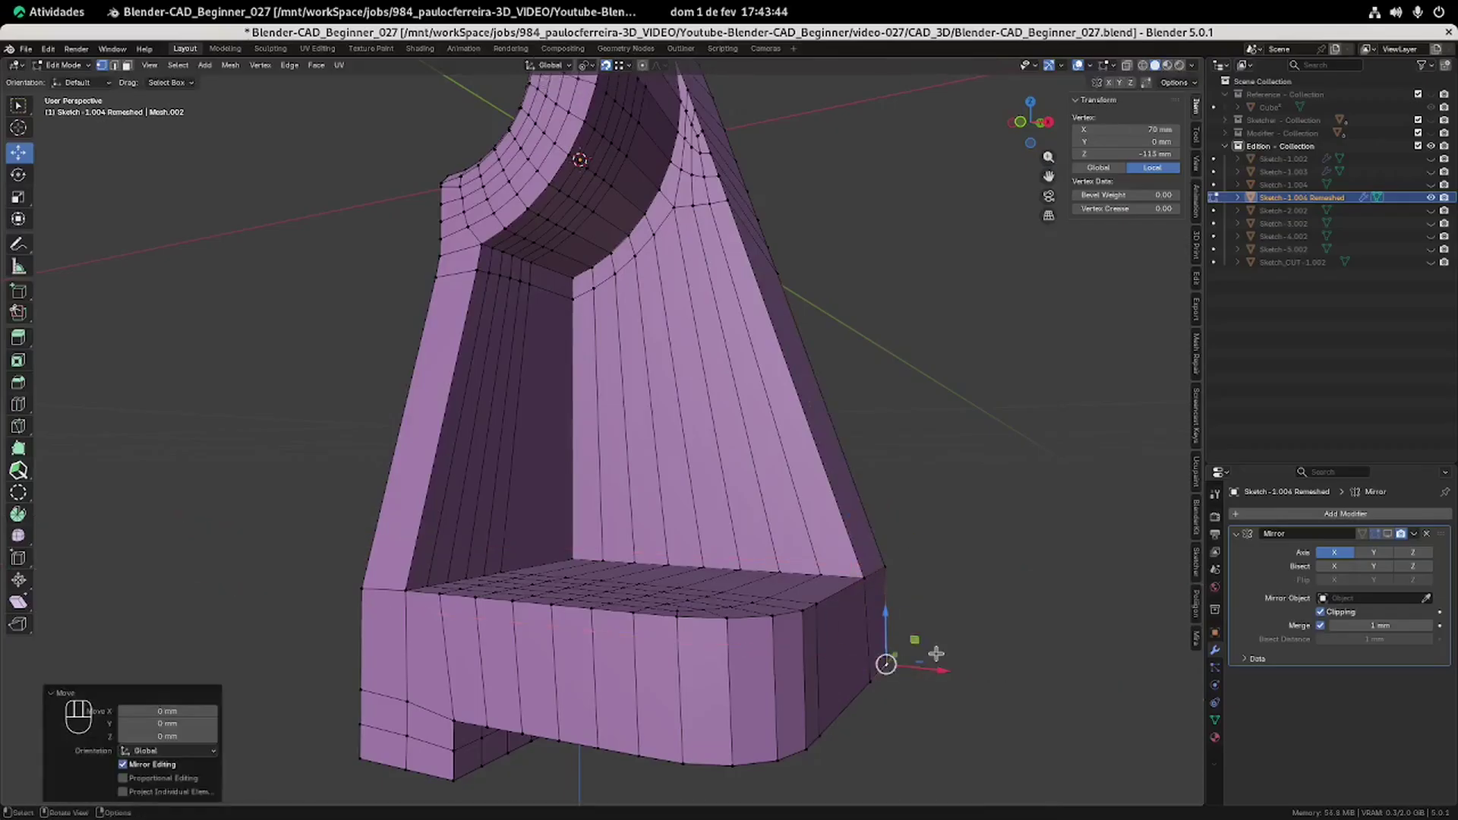
middle_drag(965, 636, 896, 655)
shift+middle_drag(946, 645, 885, 667)
drag(831, 694, 796, 600)
Try to straighten the rear plate's front edge loop running down the base's side by scaling it to 0 on Y.
shift+middle_drag(761, 714, 785, 624)
alt+shift+click(762, 638)
shift+click(755, 498)
shift+click(755, 498)
middle_drag(949, 707, 905, 666)
key(s)
key(y)
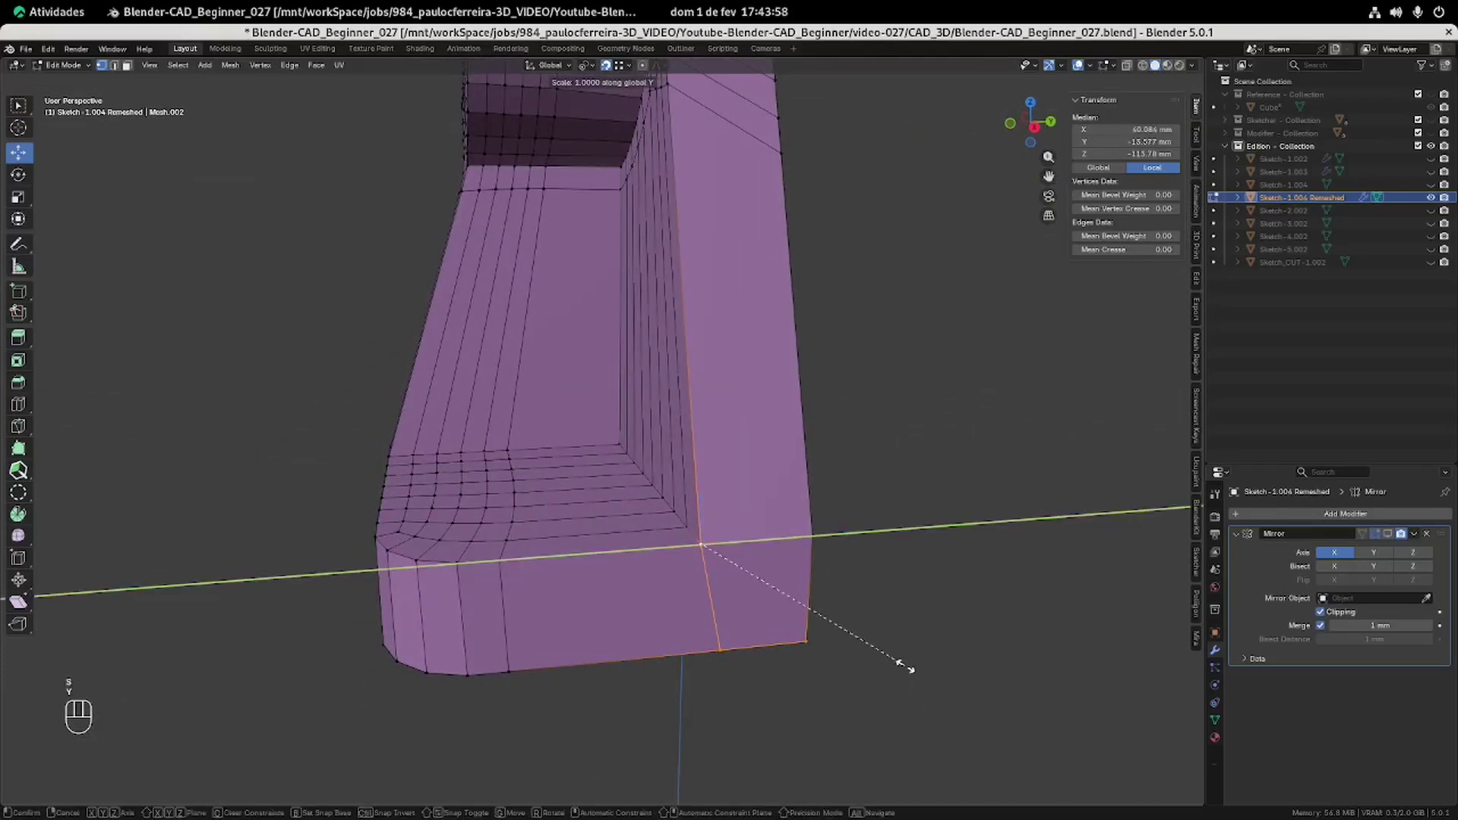
key(0)
key(Return)
key(ctrl+z)
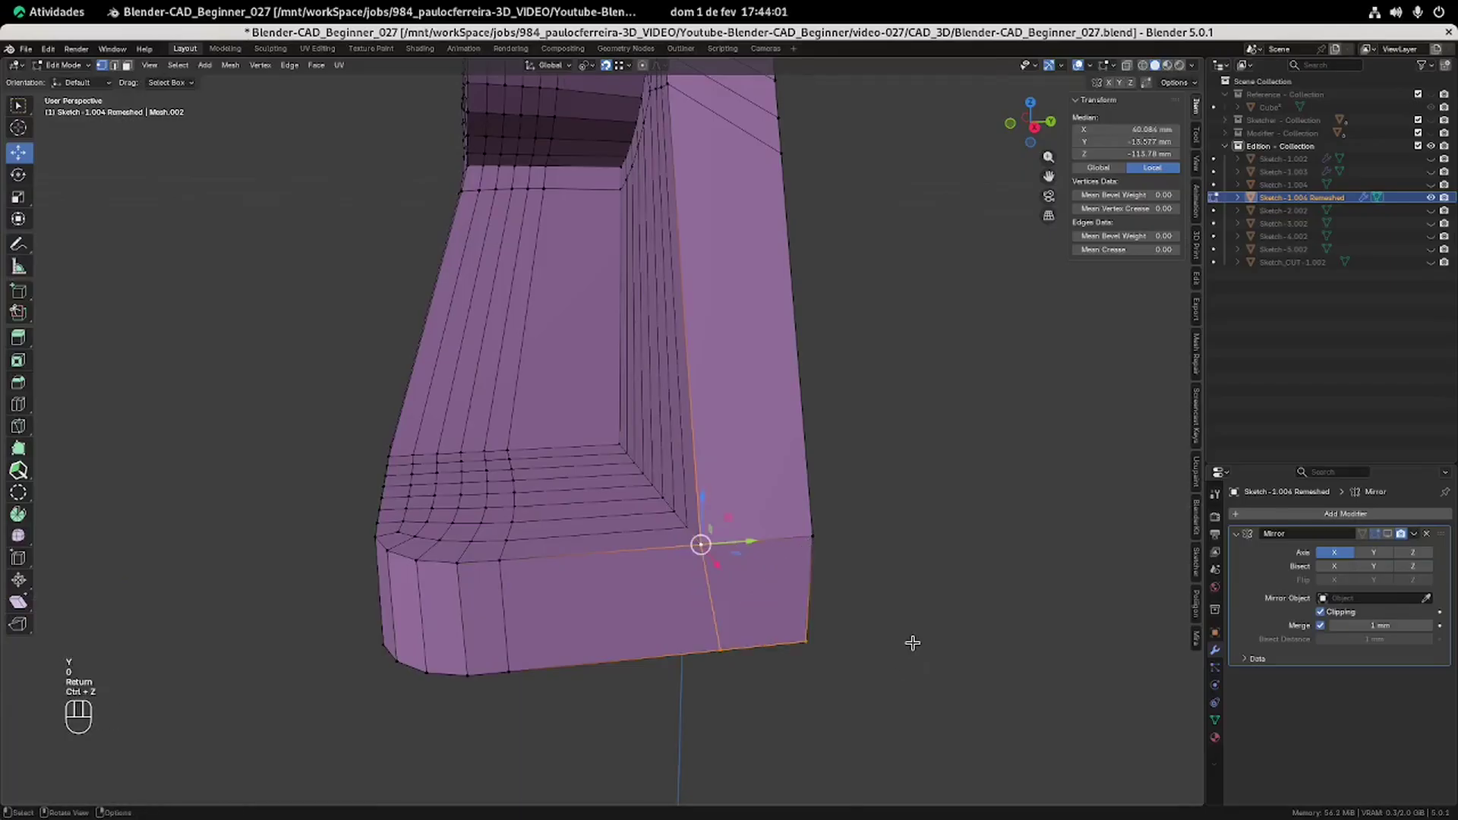
Flatten the rear plate's front edge loop on Y with a scale of 0, using the vertex at the base's top edge as active.
click(777, 679)
alt+shift+click(716, 610)
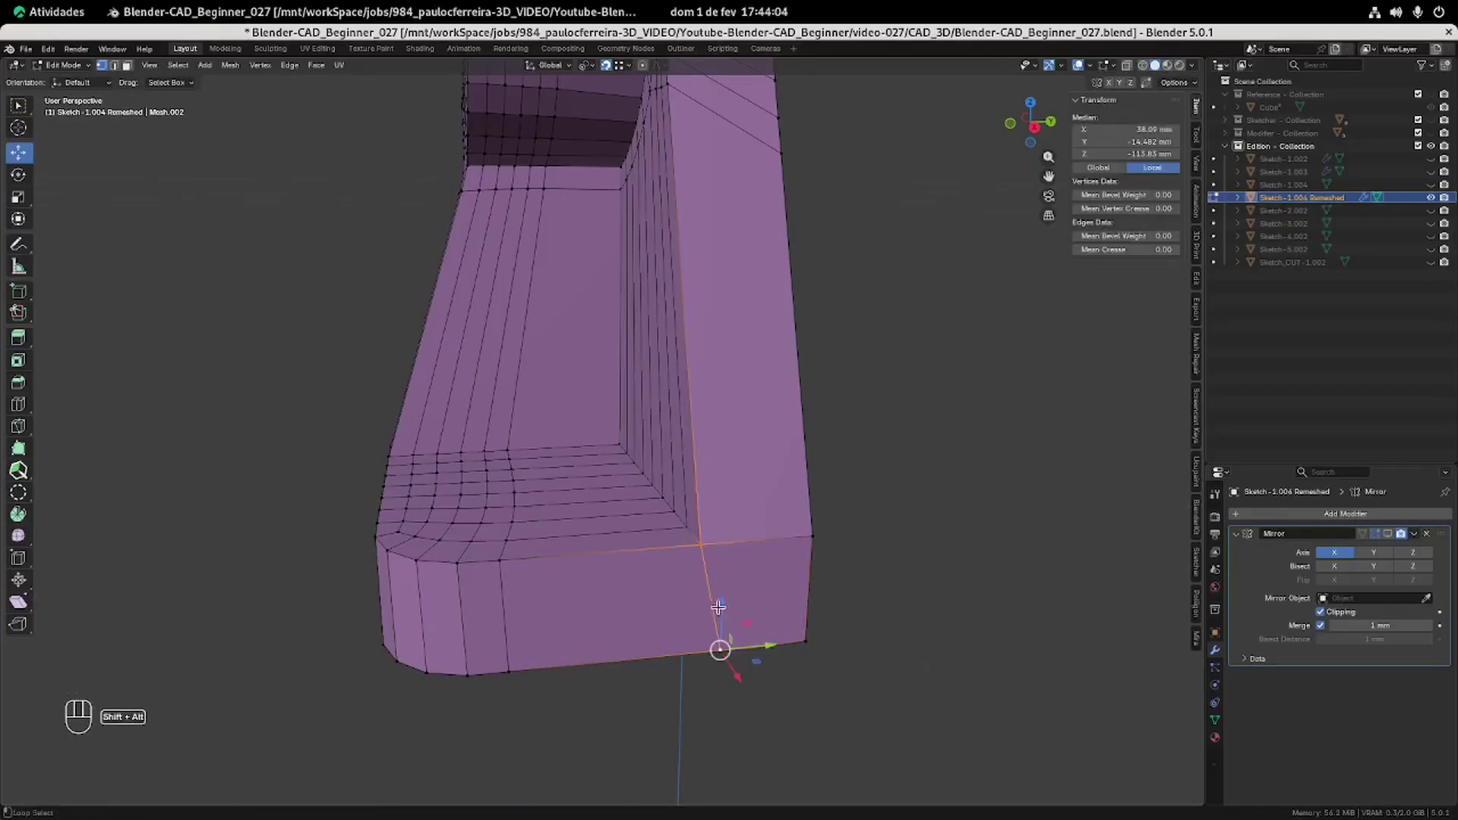
middle_drag(868, 645, 869, 615)
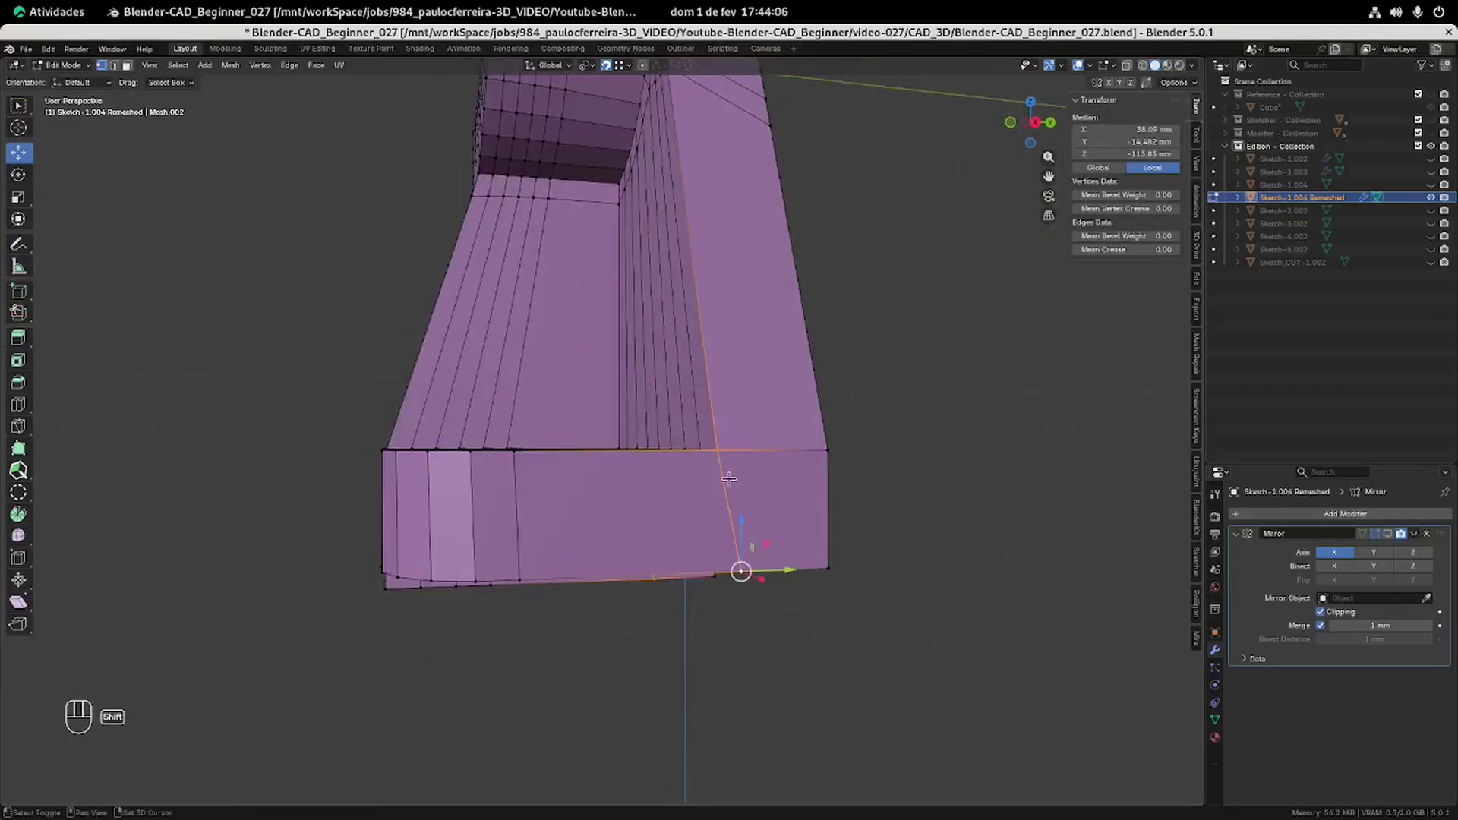
shift+click(718, 455)
key(s)
key(y)
key(0)
key(Return)
Level the horizontal edge loop around the rear plate at the base's top by scaling it to 0 on Z from the outer corner vertex.
click(960, 543)
middle_drag(729, 581, 640, 562)
alt+shift+click(564, 491)
shift+click(483, 484)
key(s)
key(z)
key(0)
key(Return)
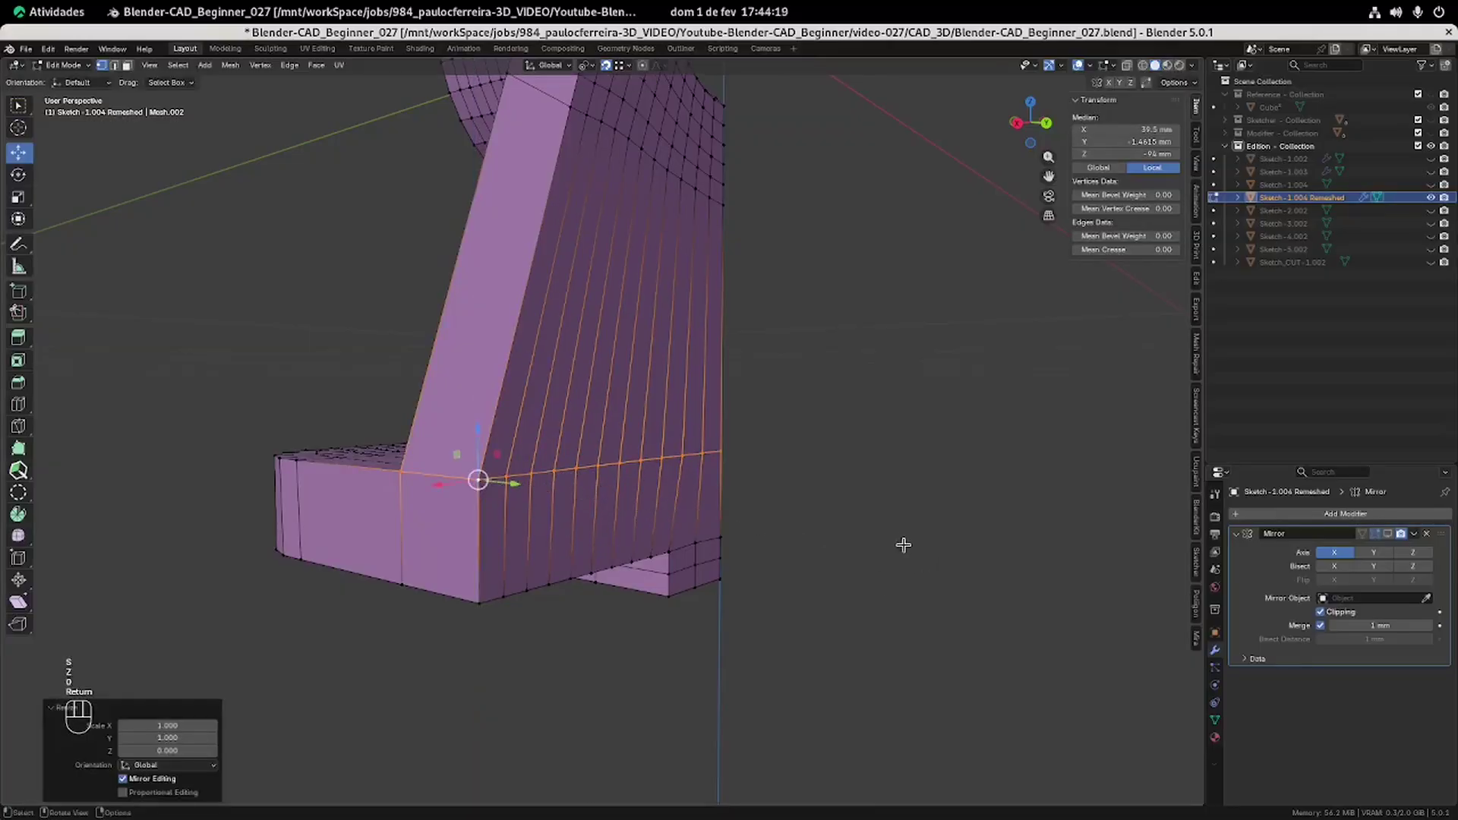
Level the edge loop between the base and the small foot below it by scaling to 0 on Z.
click(905, 543)
scroll(722, 560, down, 2)
shift+middle_drag(704, 482, 690, 609)
scroll(690, 609, up, 1)
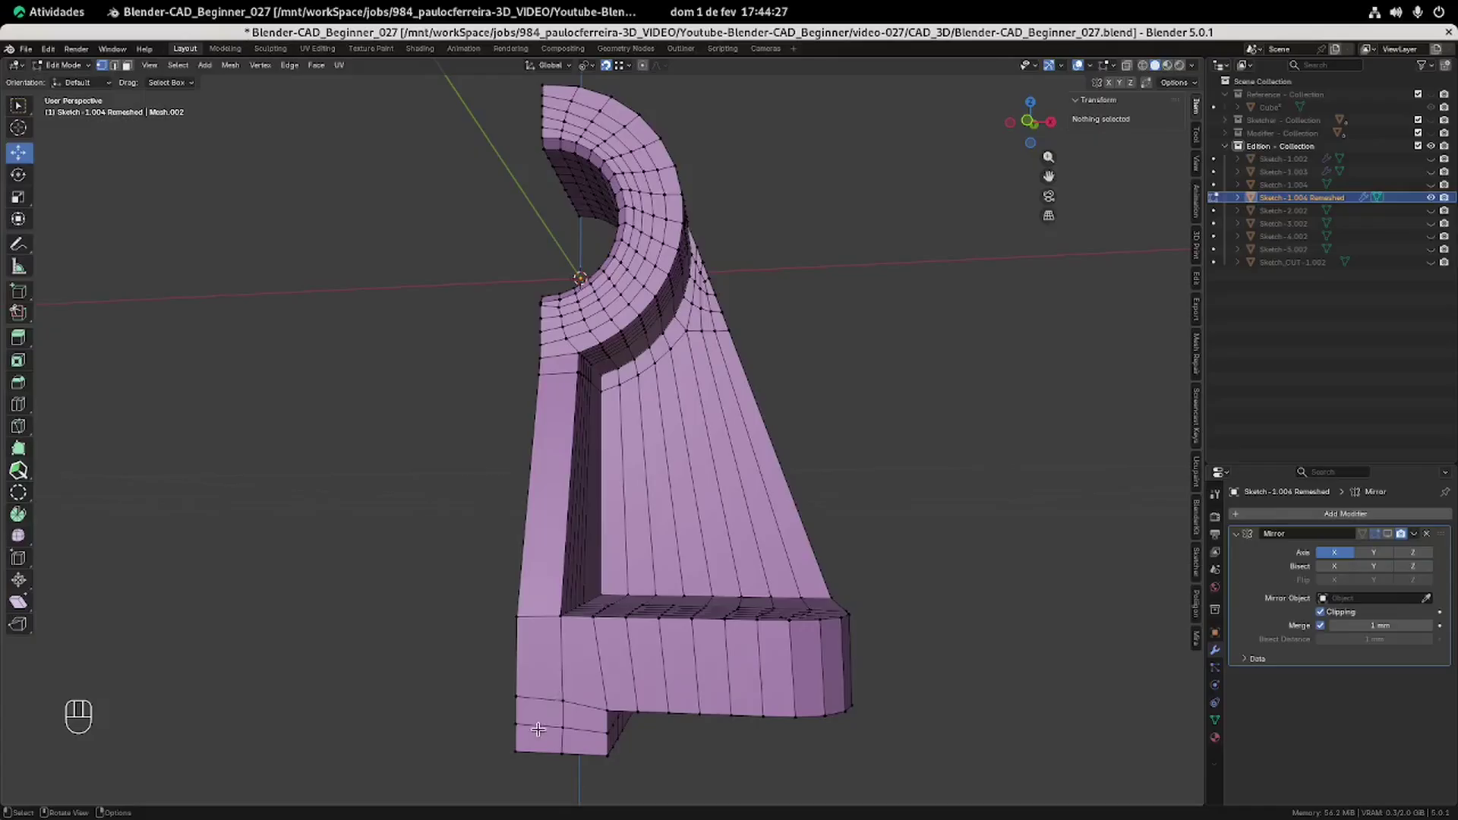
alt+click(532, 700)
key(s)
key(z)
key(0)
key(Return)
click(987, 492)
Insert two horizontal loop cuts around the side faces of the base.
middle_drag(726, 527, 658, 551)
middle_drag(800, 553, 717, 606)
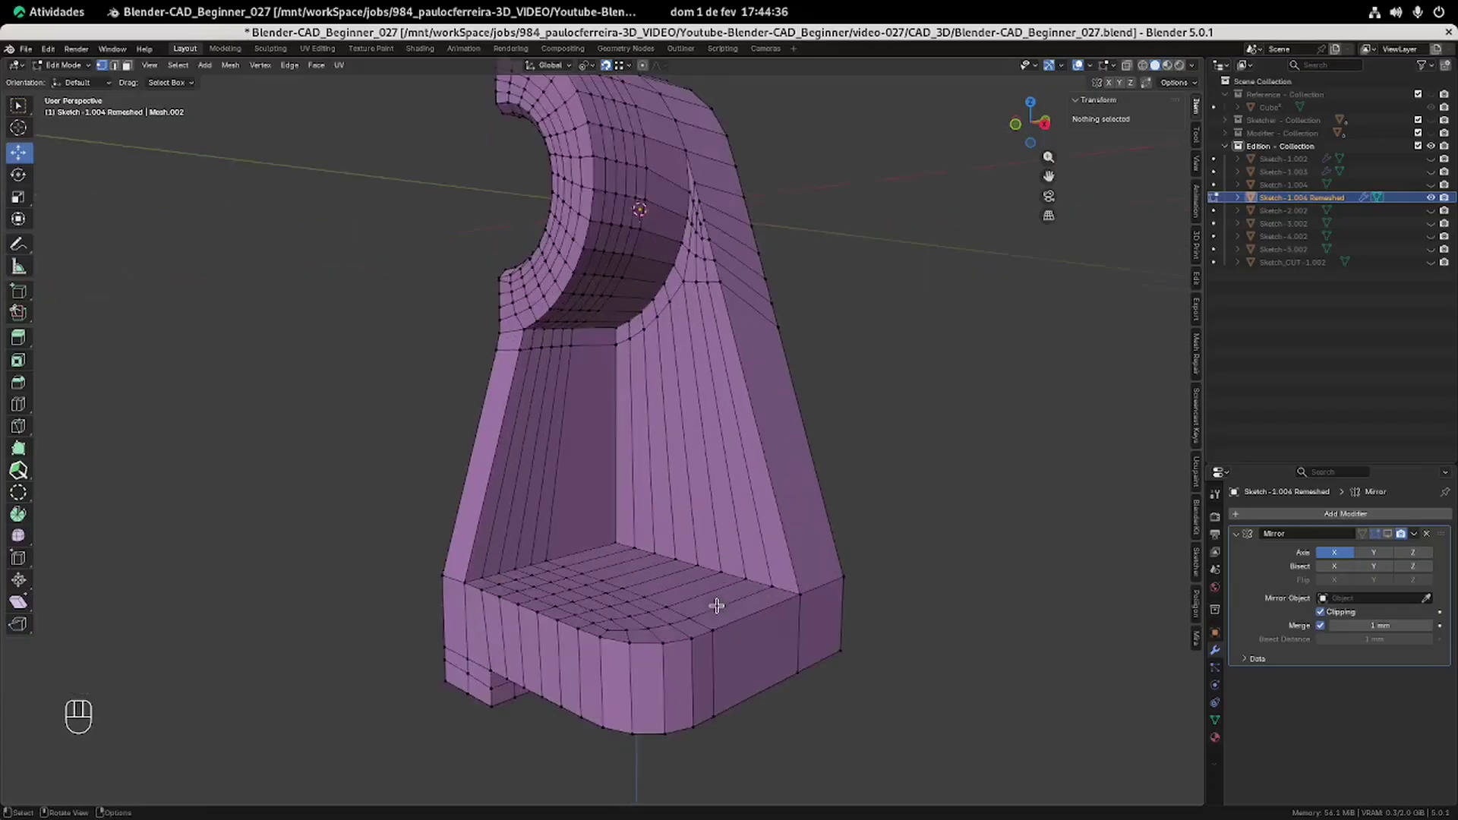
key(ctrl+r)
scroll(709, 682, up, 1)
click(709, 681)
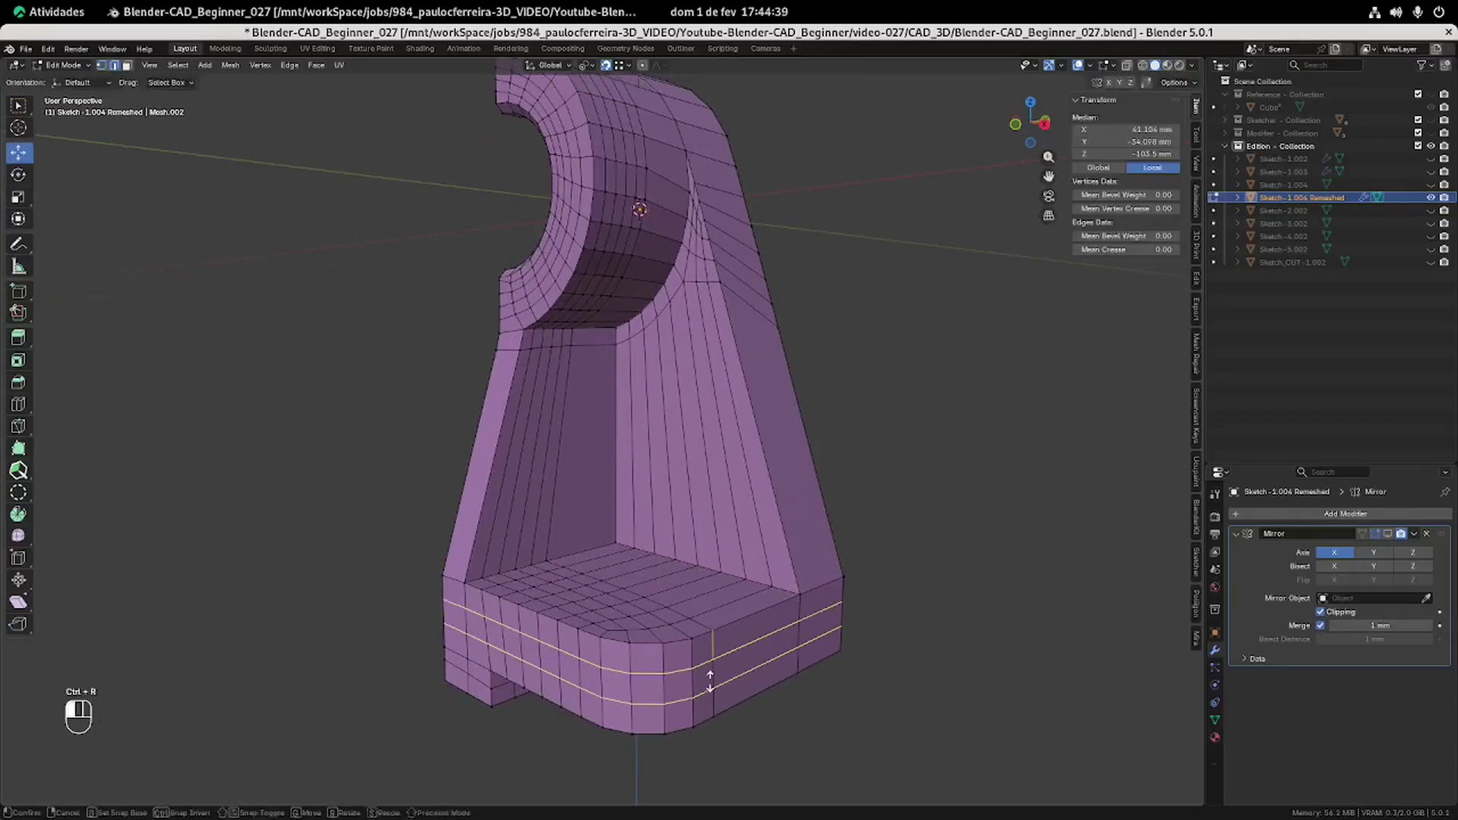
key(Return)
Insert one centred loop cut through the thickness of the rear plate.
middle_drag(839, 653, 795, 638)
key(ctrl+r)
click(807, 656)
key(0)
key(Return)
Insert evenly spaced vertical loop cuts along the base's straight side between the rounded corner and the rear plate.
key(ctrl+r)
scroll(695, 677, up, 2)
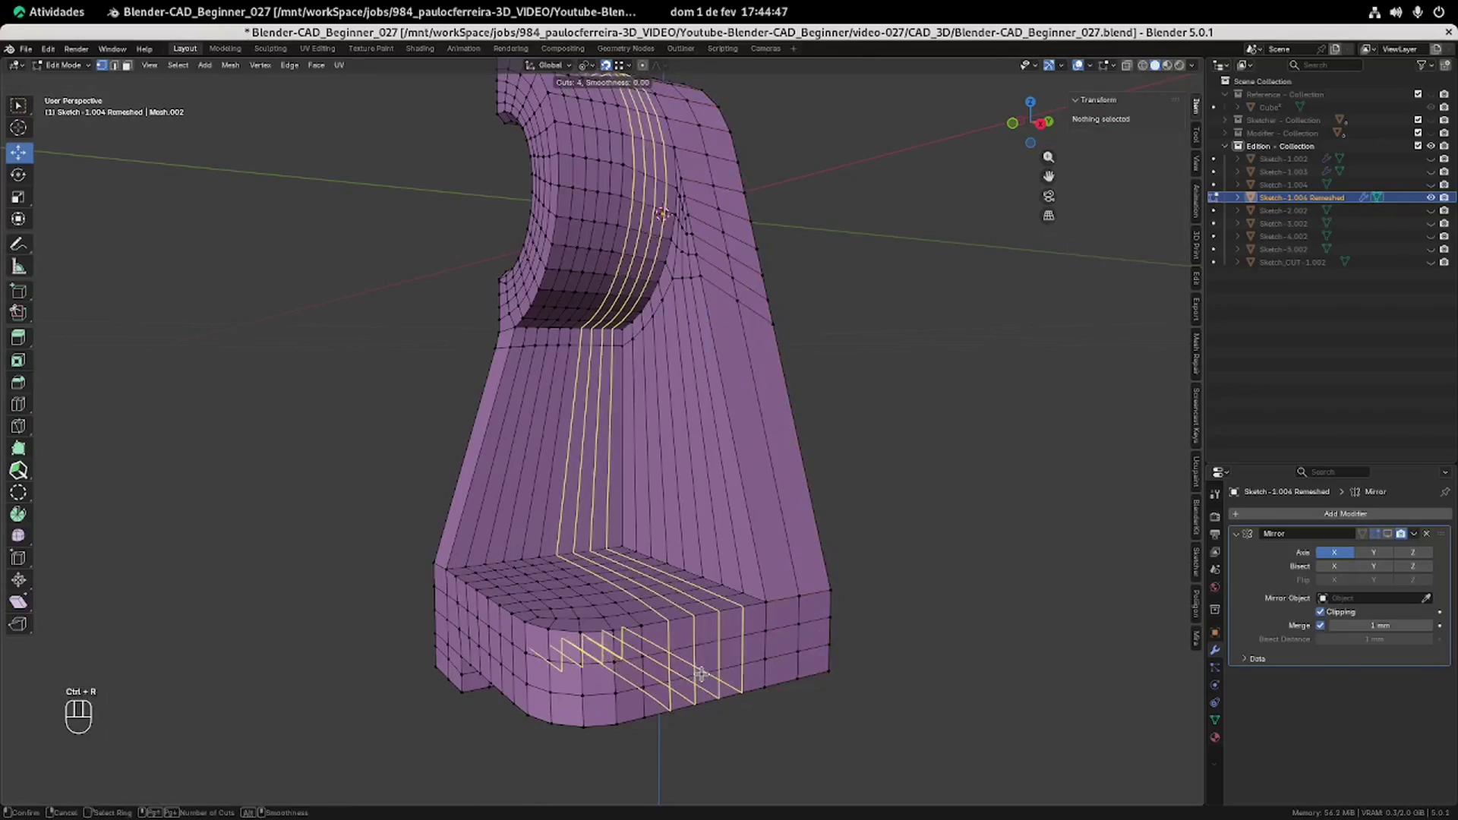
click(698, 676)
click(702, 674)
key(ctrl+z)
Insert eight horizontal loop cuts across the rib and rear plate between the base and the bearing ring.
key(ctrl+r)
scroll(749, 494, up, 2)
scroll(749, 494, up, 5)
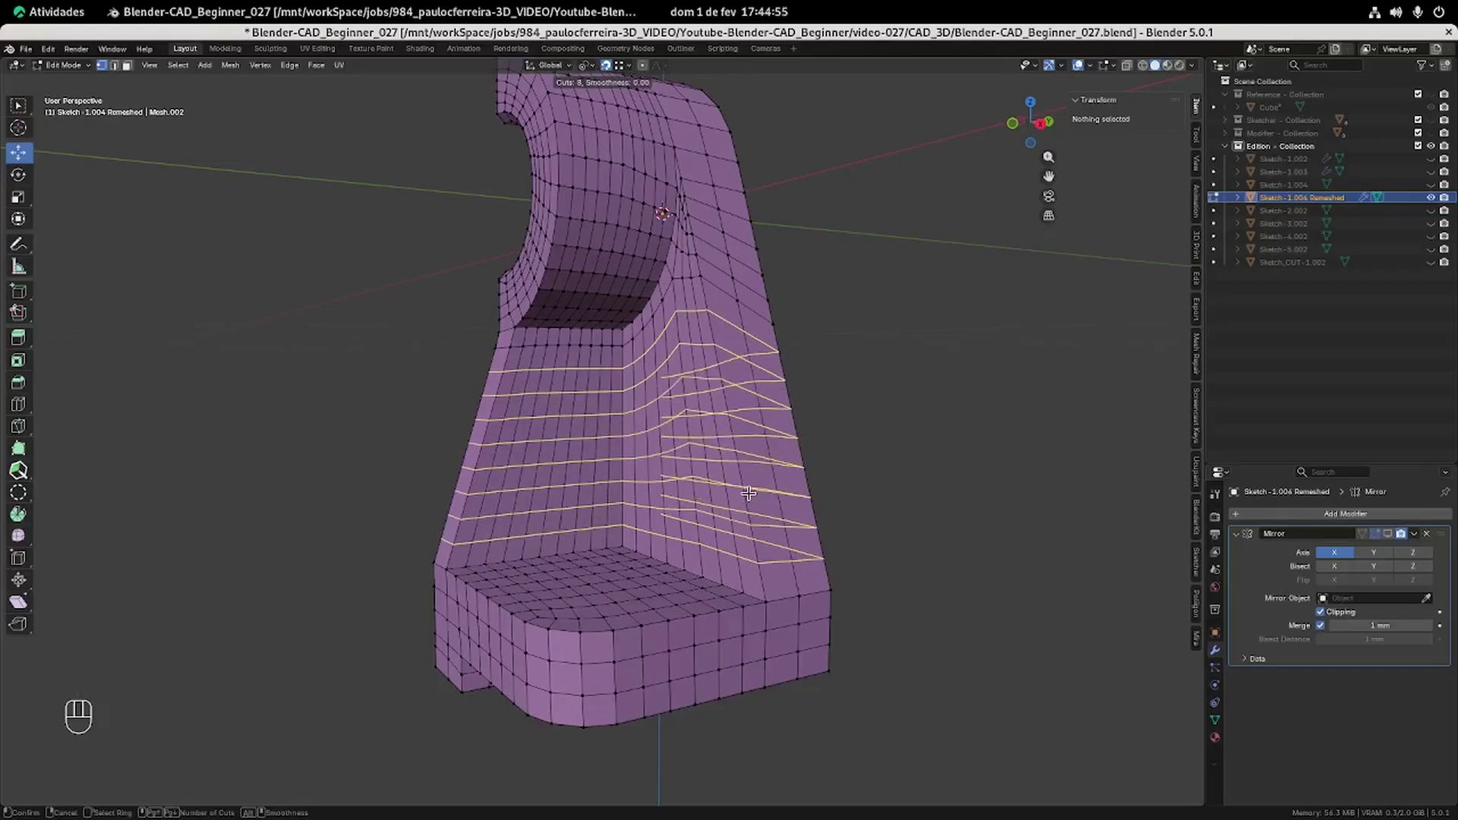
click(749, 494)
key(Return)
click(999, 462)
scroll(765, 403, down, 1)
middle_drag(765, 403, 830, 430)
shift+middle_drag(829, 430, 796, 439)
mouse_move(741, 296)
middle_down()
mouse_move(762, 306)
mouse_move(791, 286)
mouse_move(720, 273)
mouse_move(720, 212)
mouse_move(687, 316)
mouse_move(590, 310)
mouse_move(759, 296)
mouse_move(729, 299)
middle_up()
shift+middle_drag(729, 440, 721, 416)
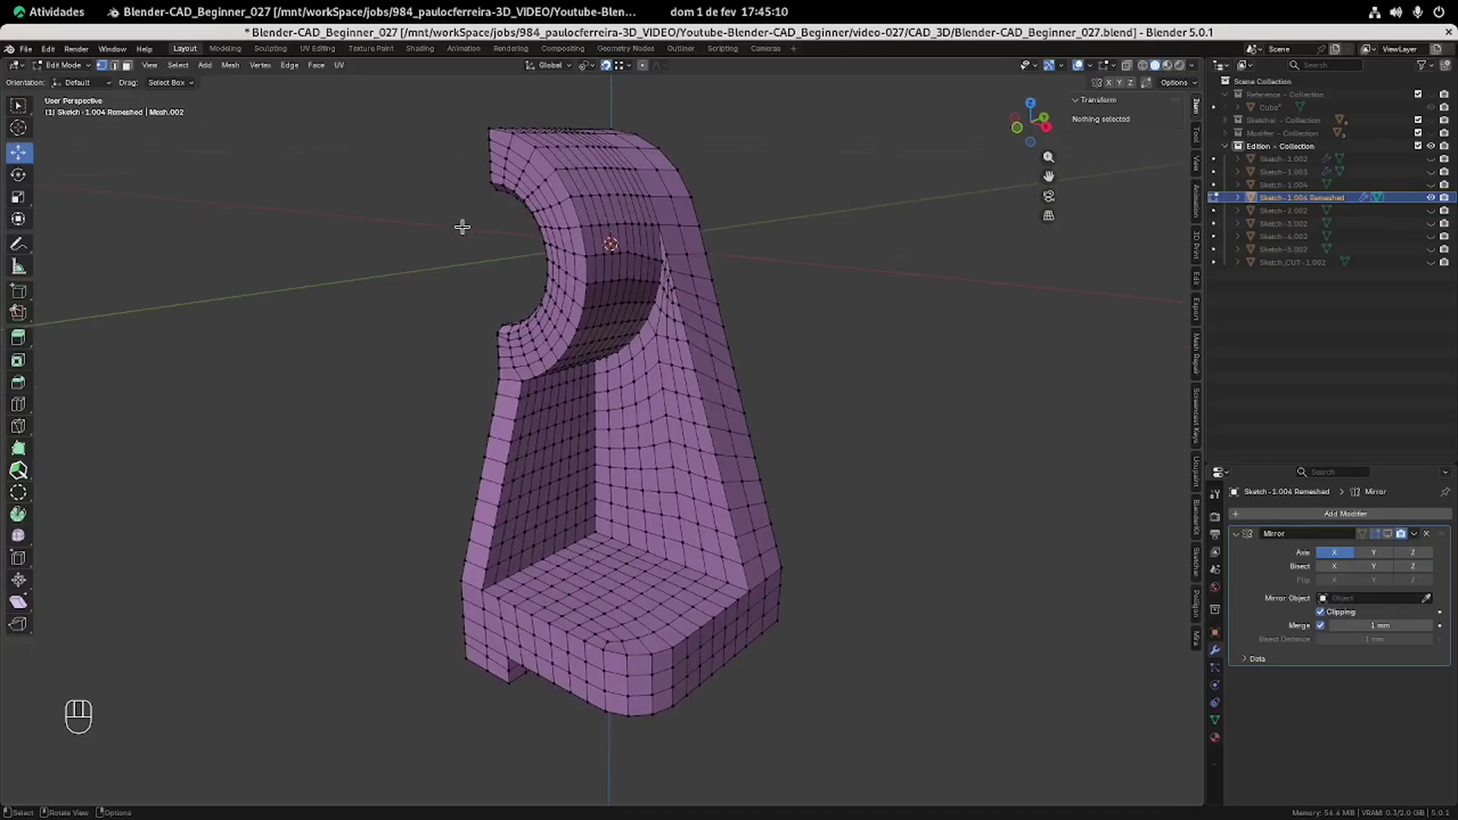
shift+middle_drag(428, 192, 446, 217)
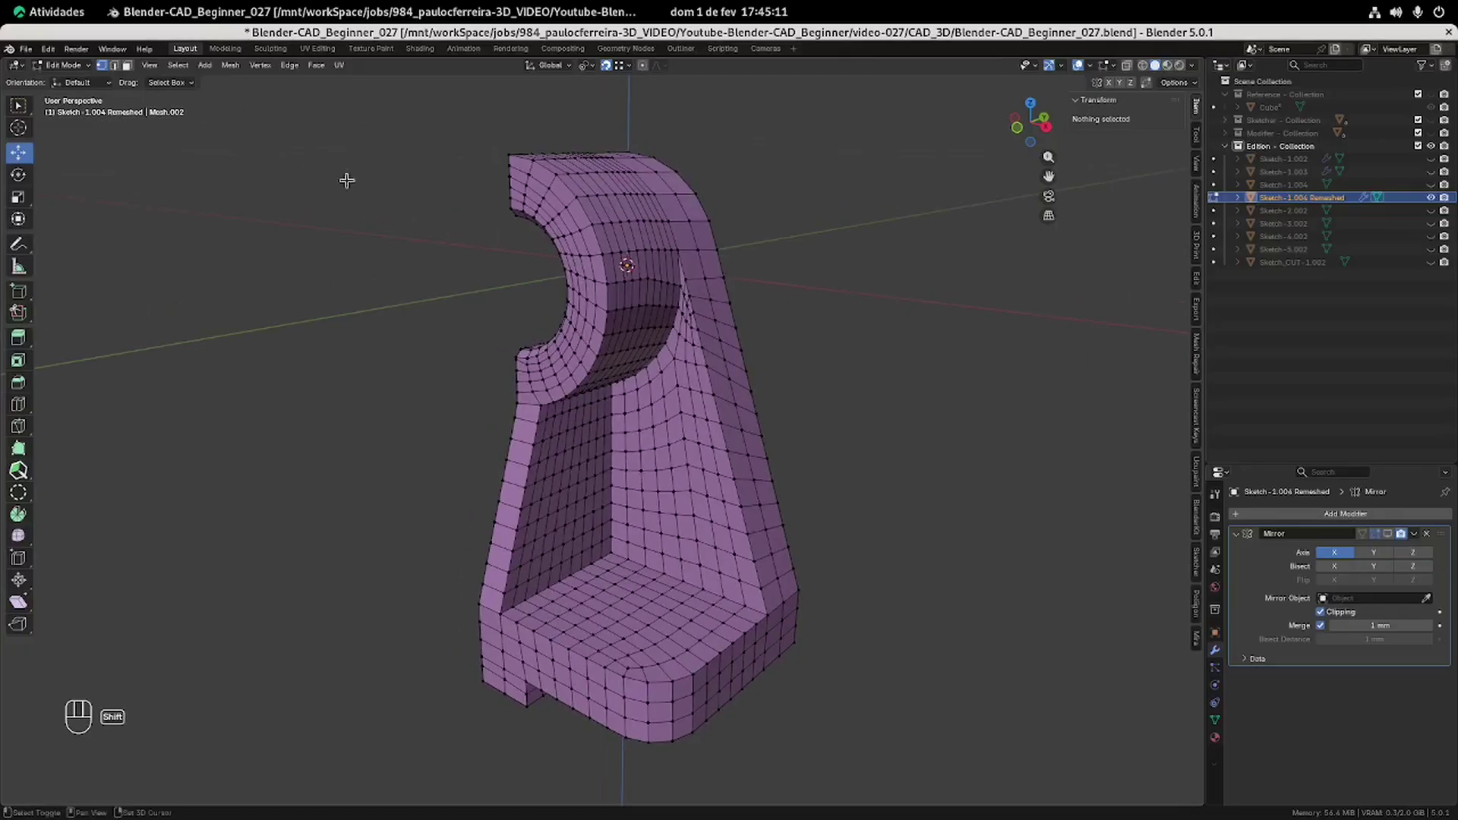
Switch to edge selection and select all sharp edges of the mesh.
click(115, 66)
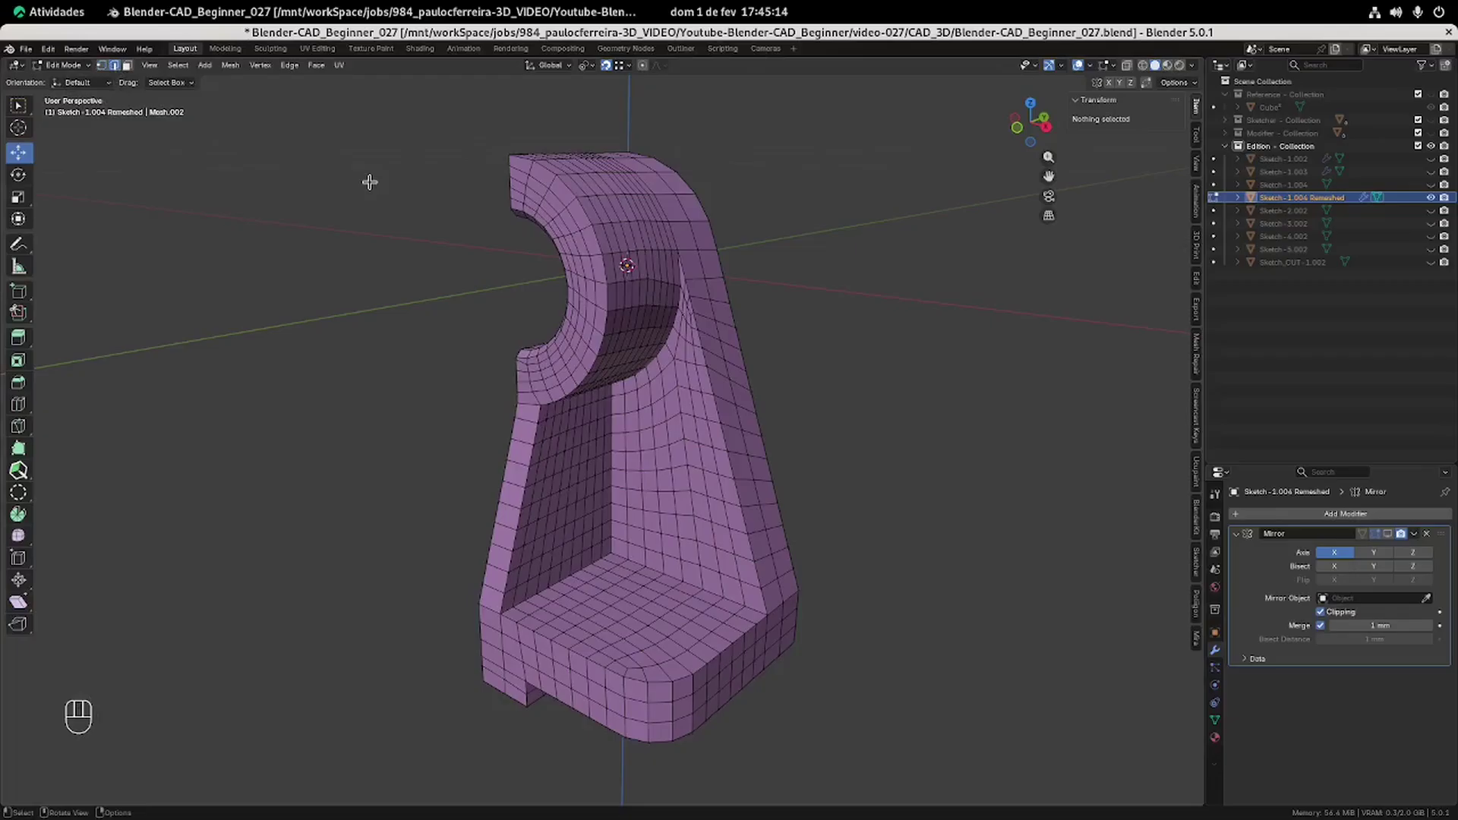
click(179, 66)
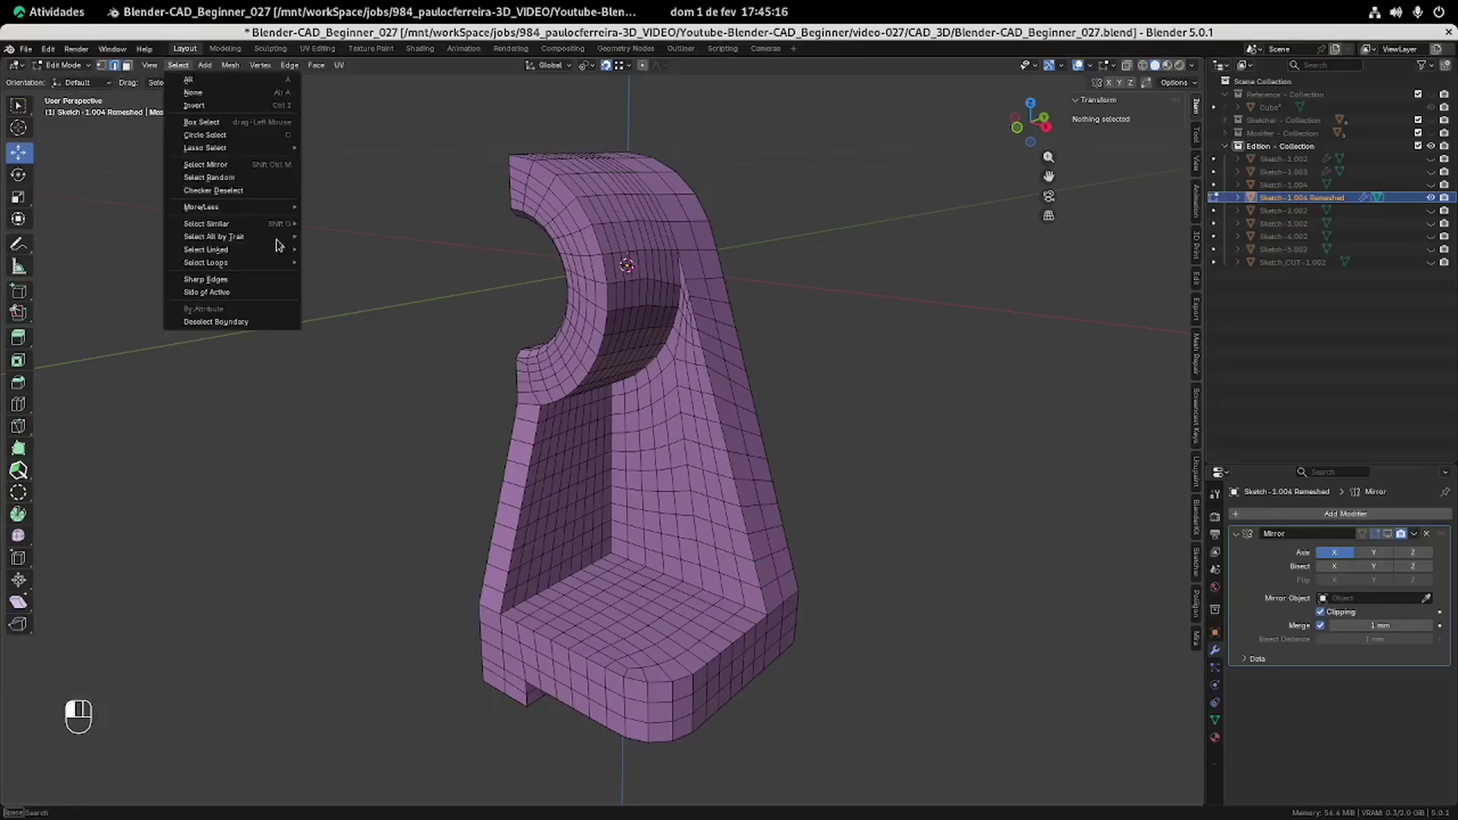
click(192, 279)
Extend the sharp-edge selection with the short edges across the rib's front, the plate-to-base side edges and the foot's upper edges.
scroll(525, 411, up, 2)
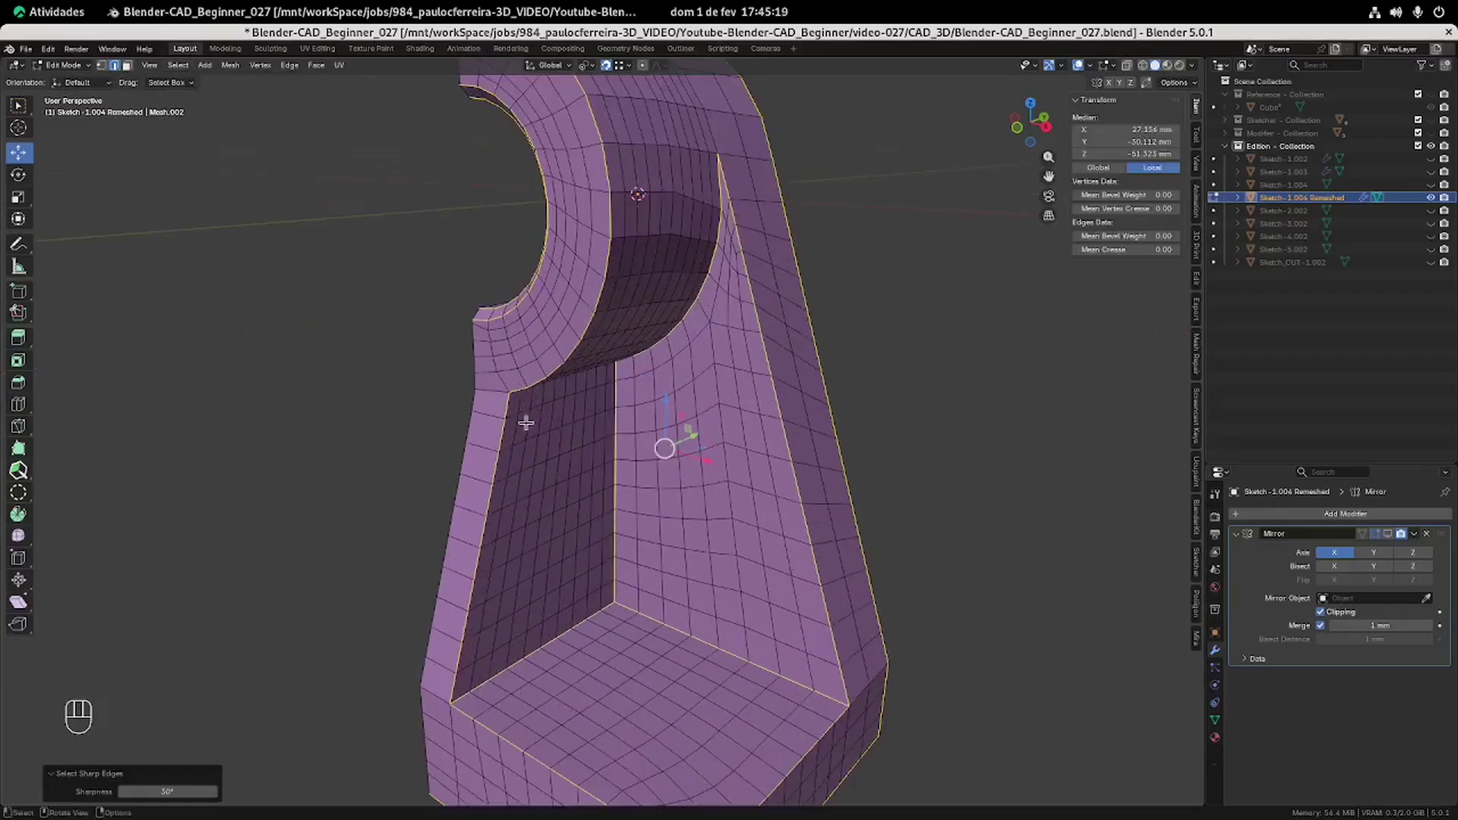
shift+click(495, 389)
shift+middle_drag(518, 645, 545, 434)
middle_drag(545, 434, 590, 426)
shift+right_click(494, 456)
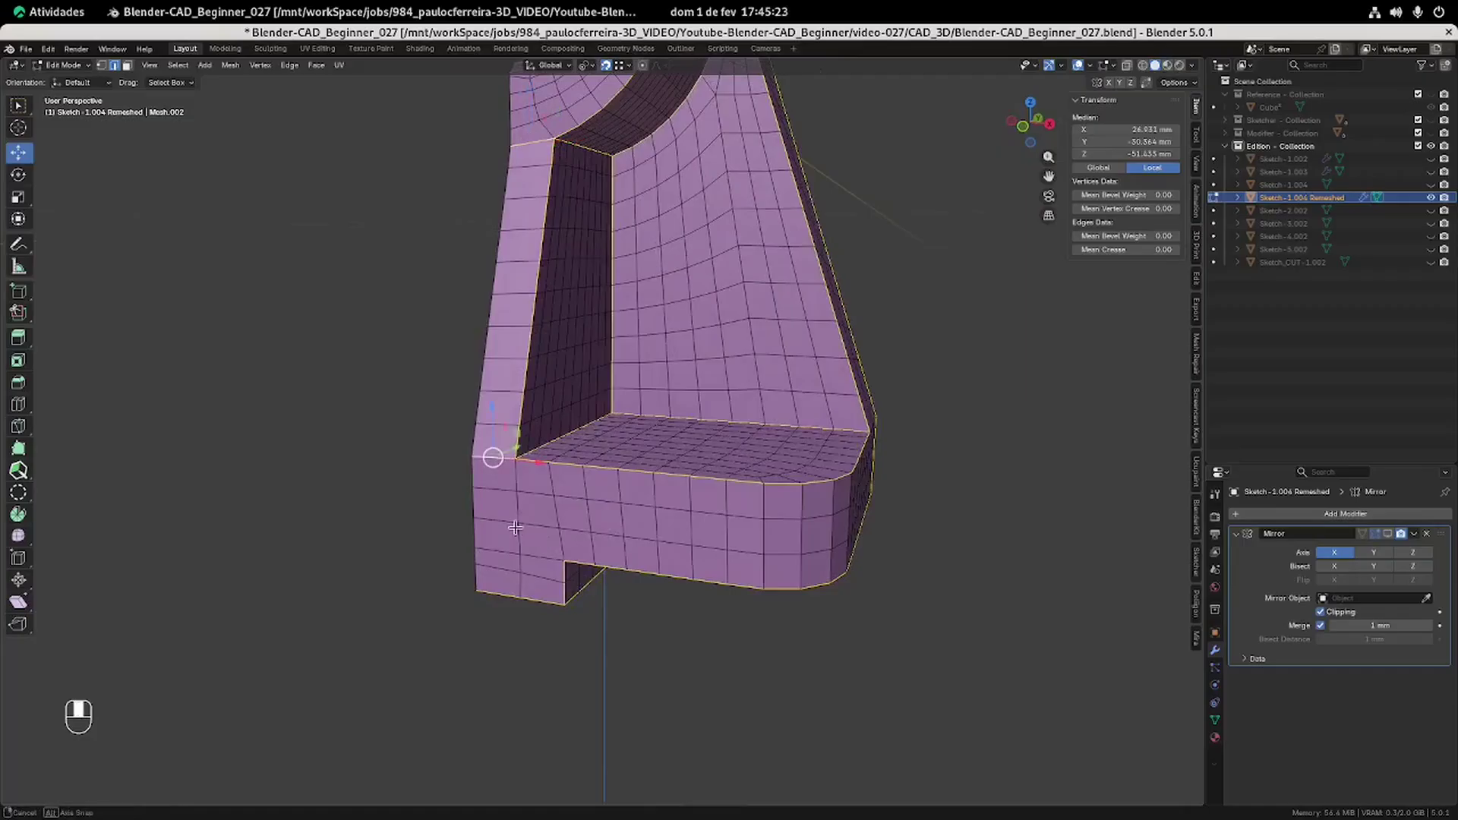
middle_drag(491, 449, 524, 549)
middle_drag(411, 522, 826, 506)
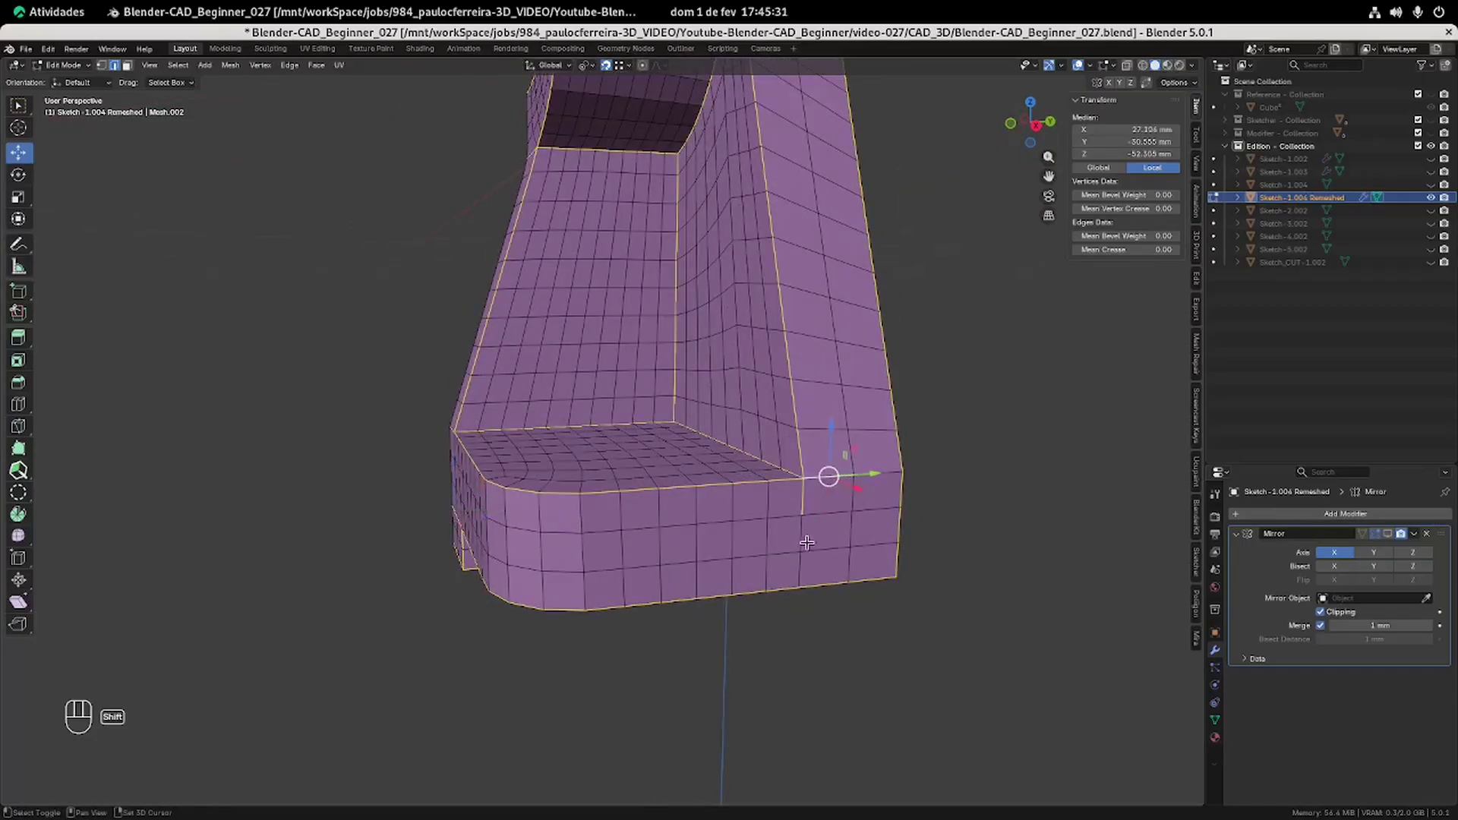
shift+right_click(874, 500)
middle_drag(873, 499, 727, 505)
shift+right_drag(726, 506, 726, 436)
middle_drag(758, 436, 758, 519)
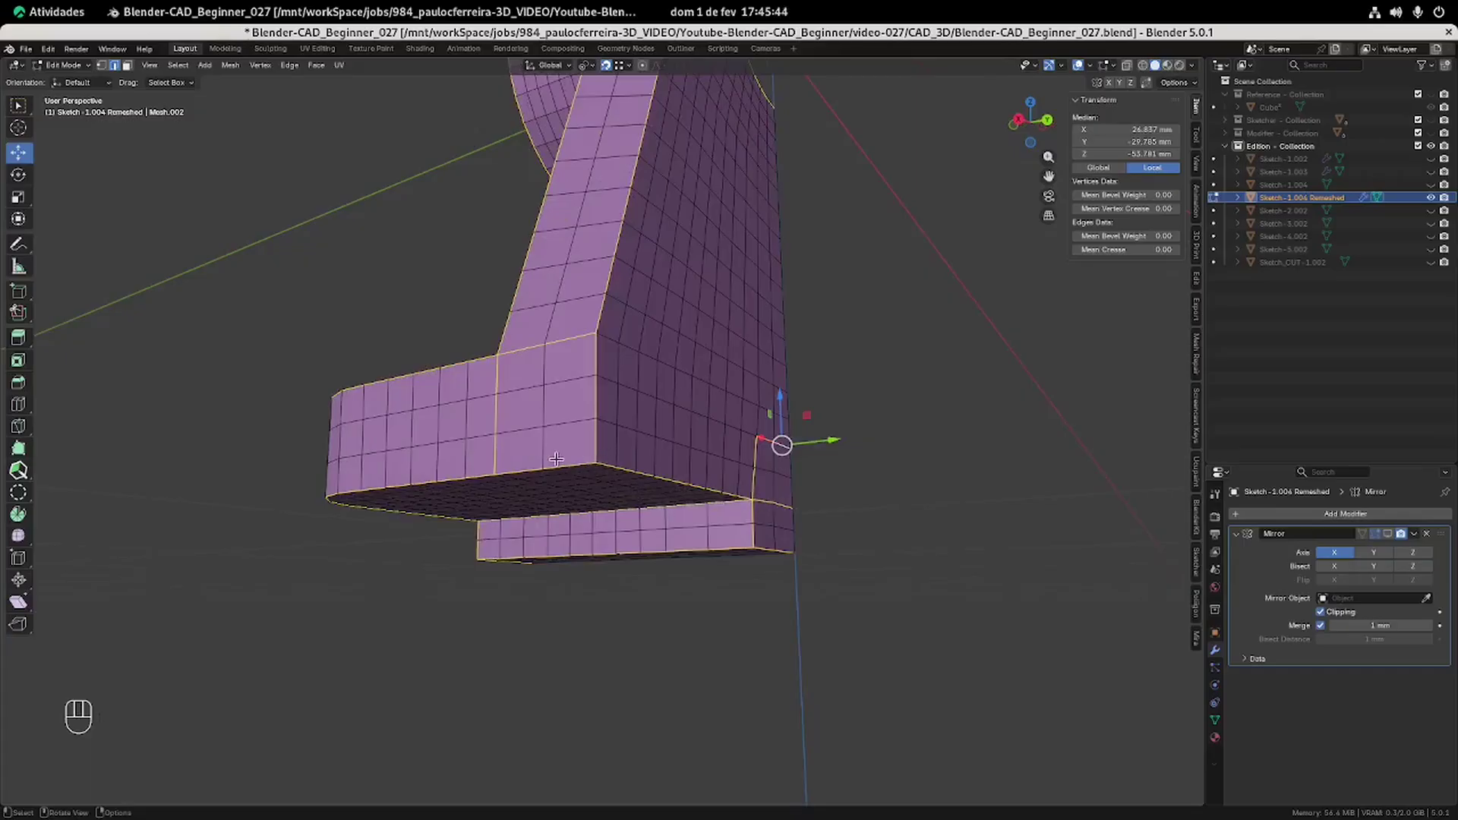
middle_drag(556, 460, 544, 461)
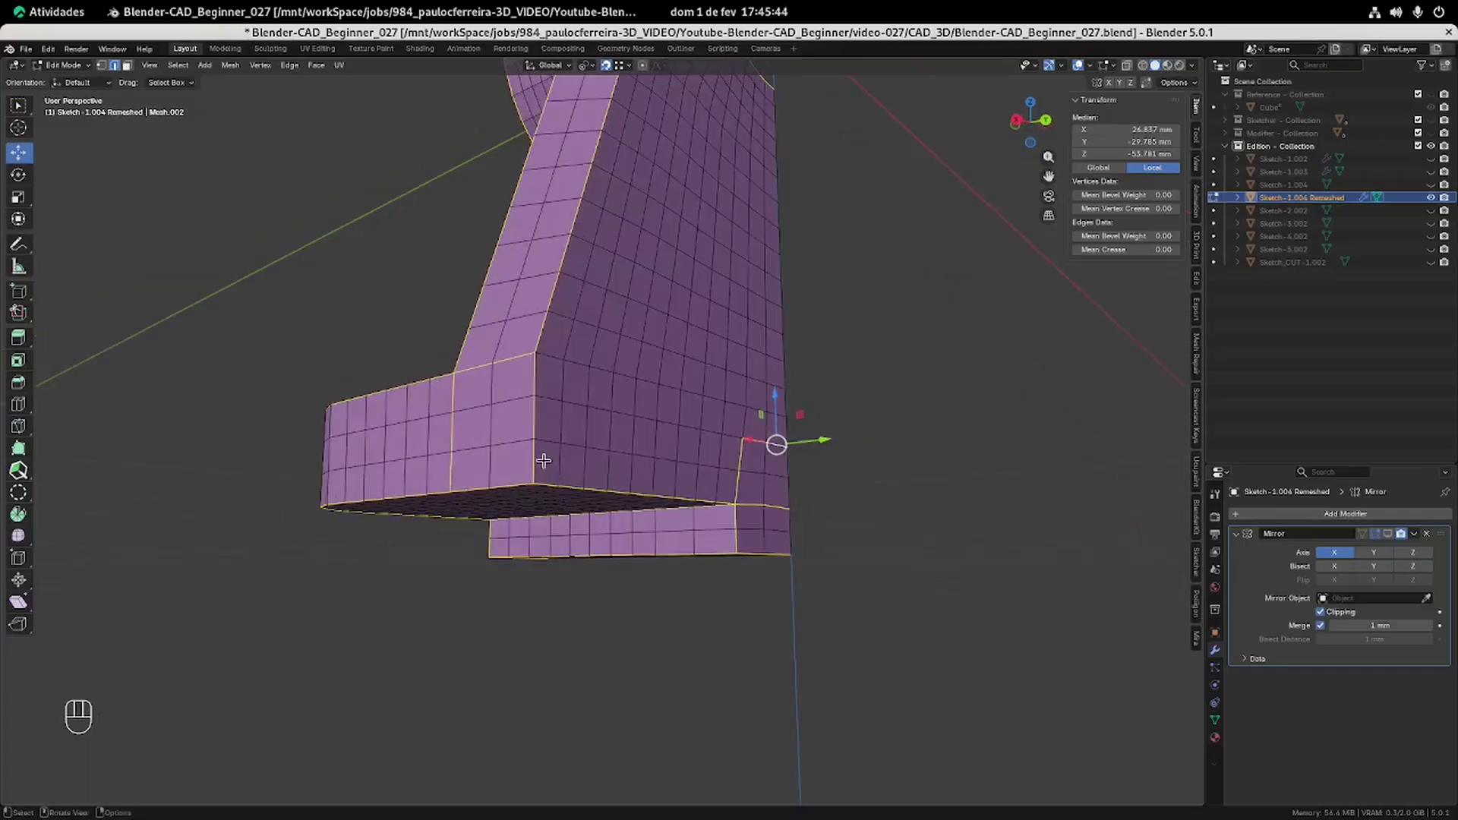
Add the horizontal loop across the rear plate's back at base-top level and the vertical edge above the foot's front corner to the selection.
ctrl+shift+click(571, 367)
key(ctrl+z)
ctrl+shift+click(576, 364)
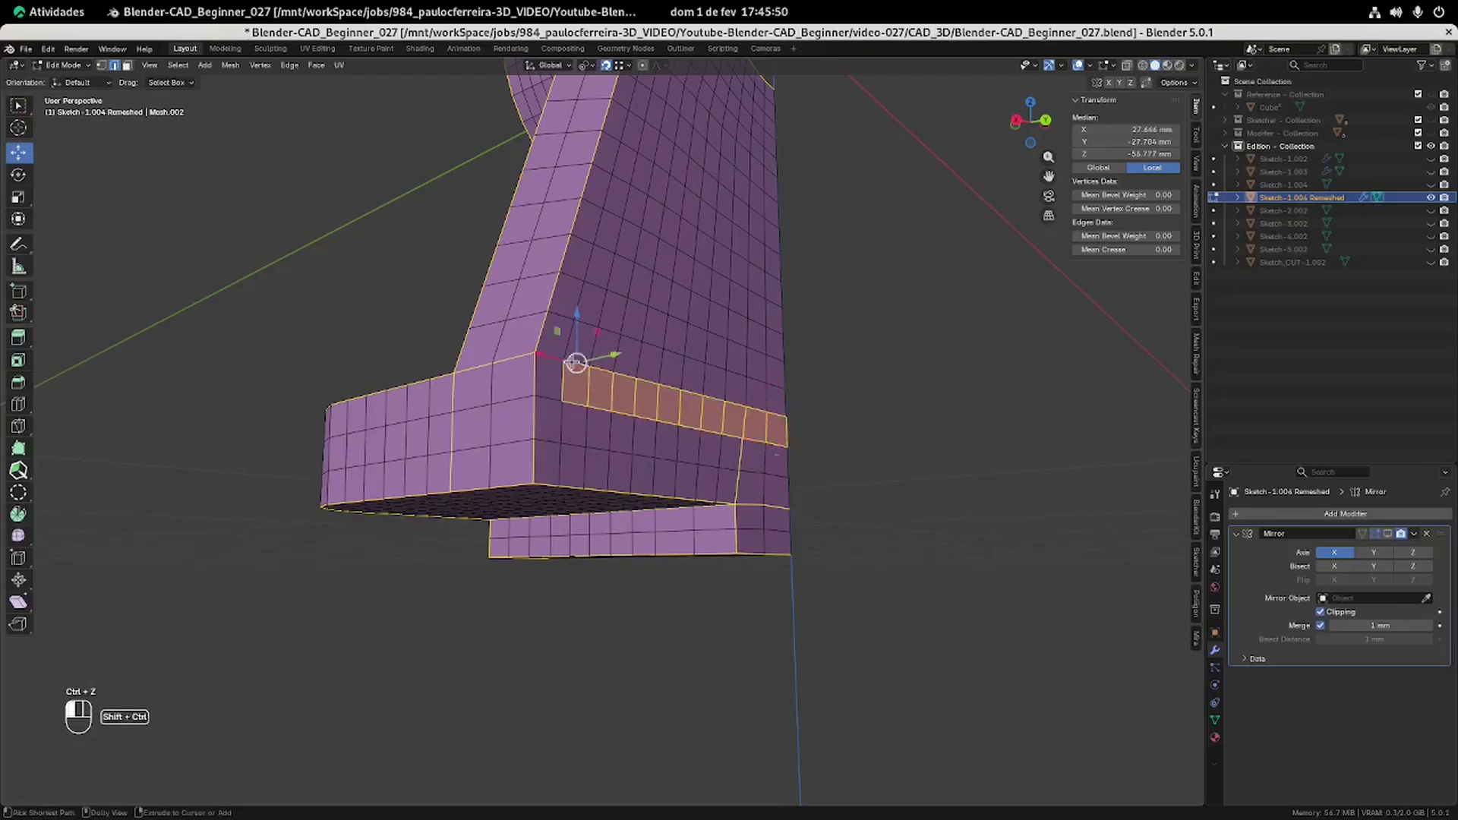
alt+shift+click(600, 375)
alt+shift+click(582, 363)
middle_drag(581, 364, 731, 416)
alt+shift+click(625, 371)
shift+click(519, 516)
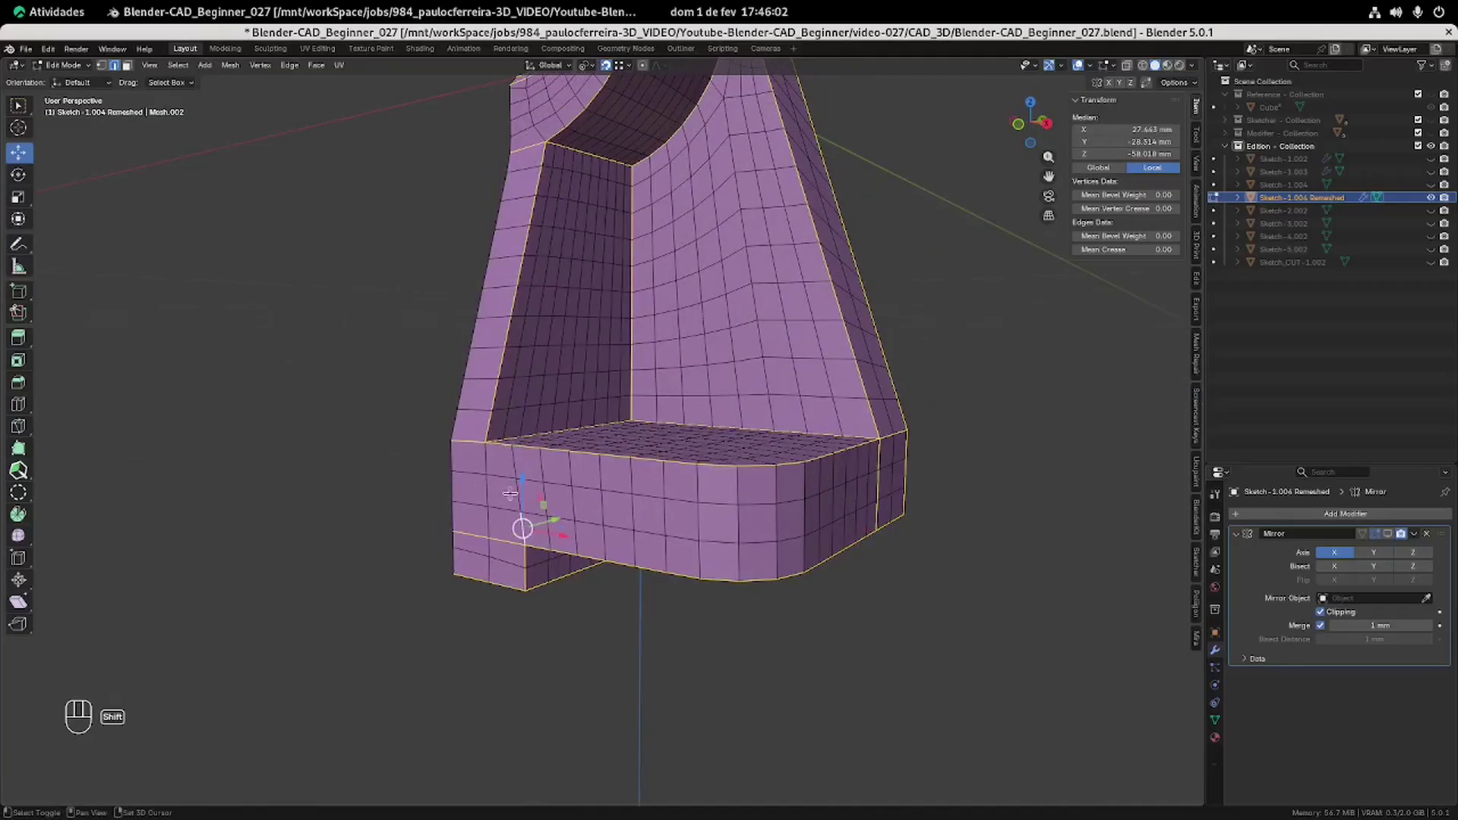
Include the edge over the bearing's top where it meets the rear plate, set the mean edge bevel weight to 1.00 and return to Object Mode.
middle_drag(413, 465, 704, 299)
shift+click(701, 288)
scroll(752, 370, down, 2)
shift+middle_drag(752, 416, 727, 302)
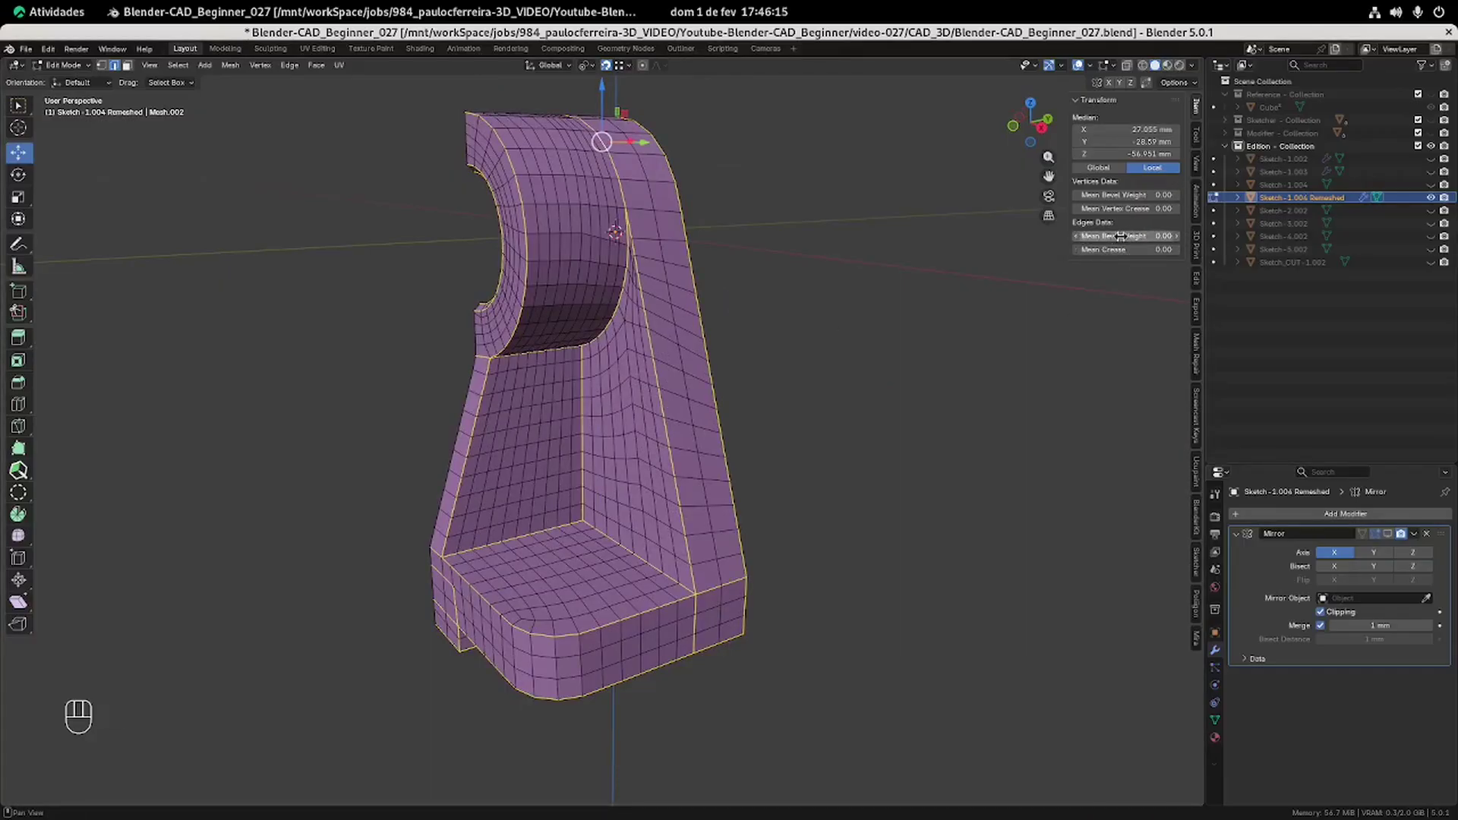
drag(1108, 235, 1174, 236)
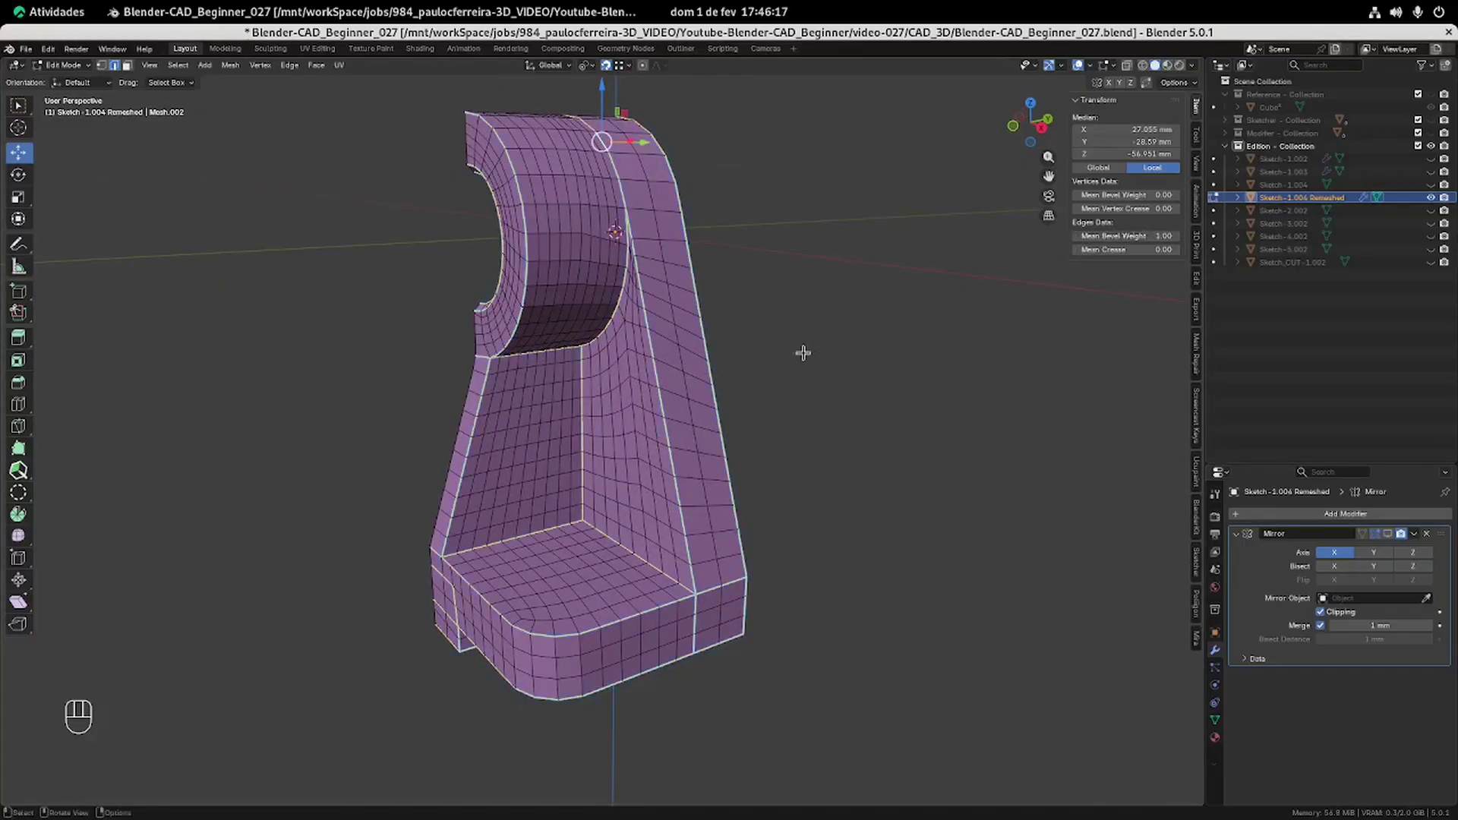
key(Tab)
middle_drag(772, 390, 794, 401)
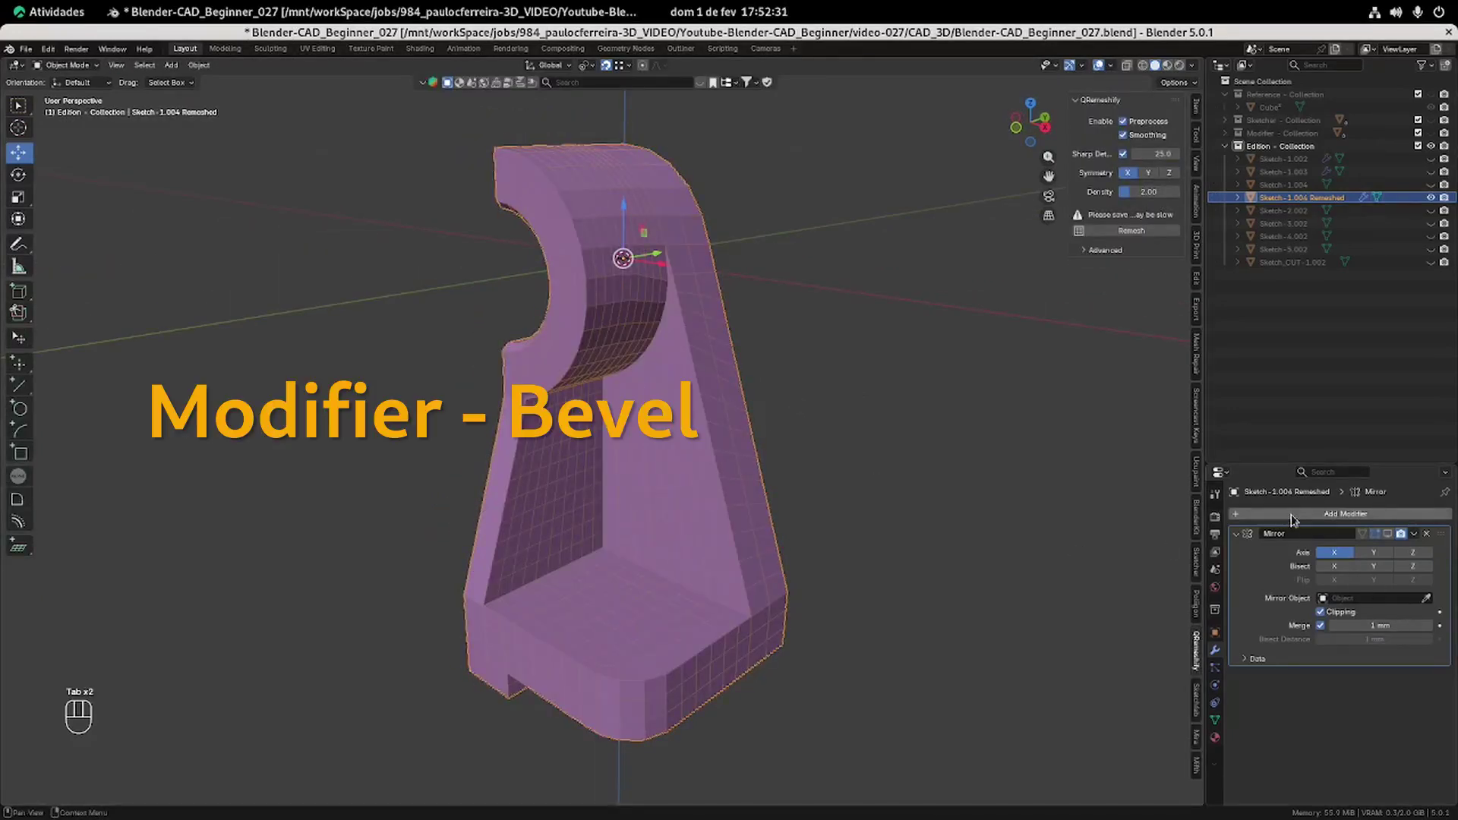
Add a Bevel modifier to the remeshed bracket and set its Limit Method to Weight.
click(1294, 516)
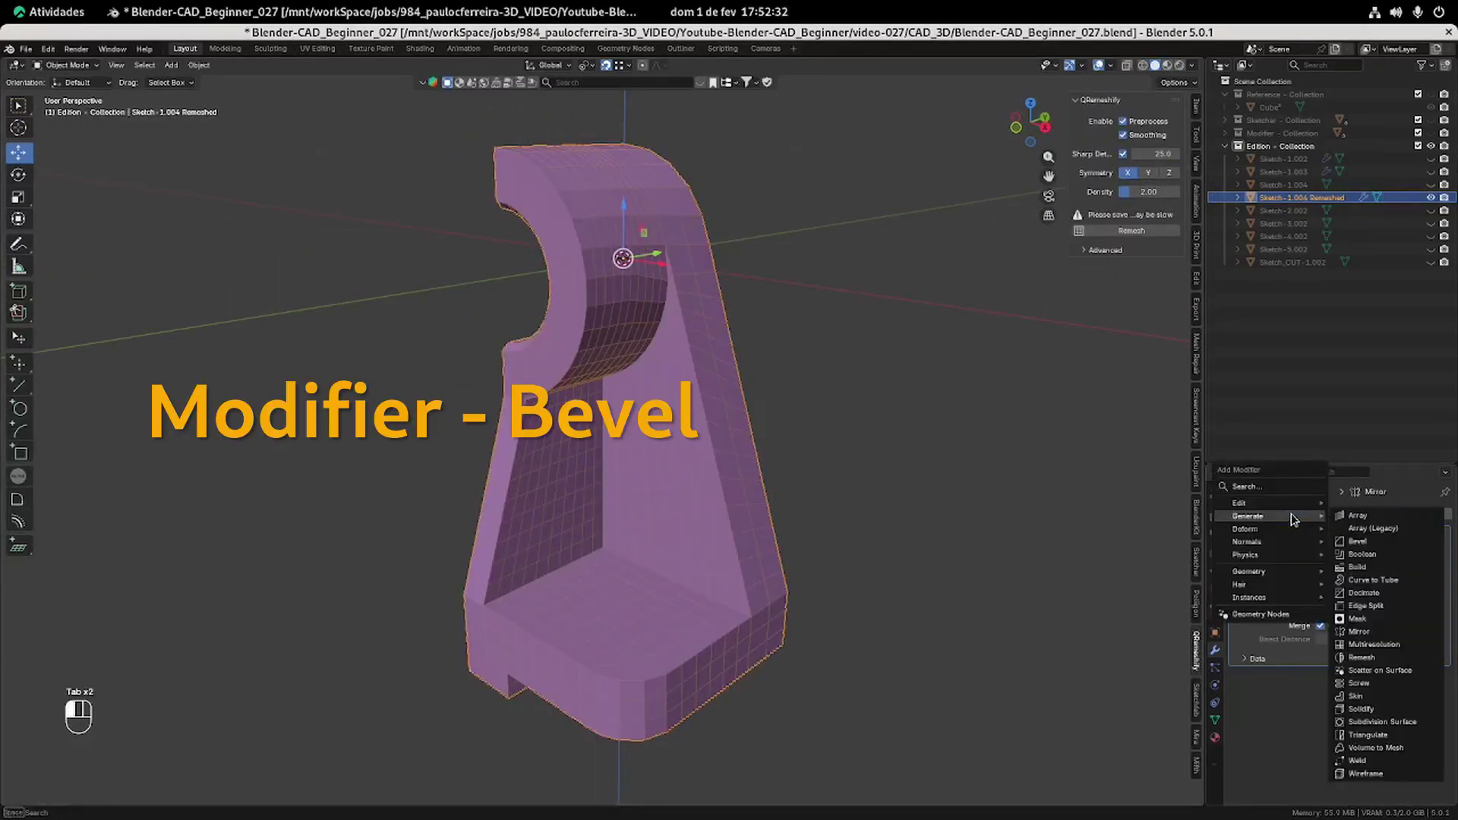
click(1358, 541)
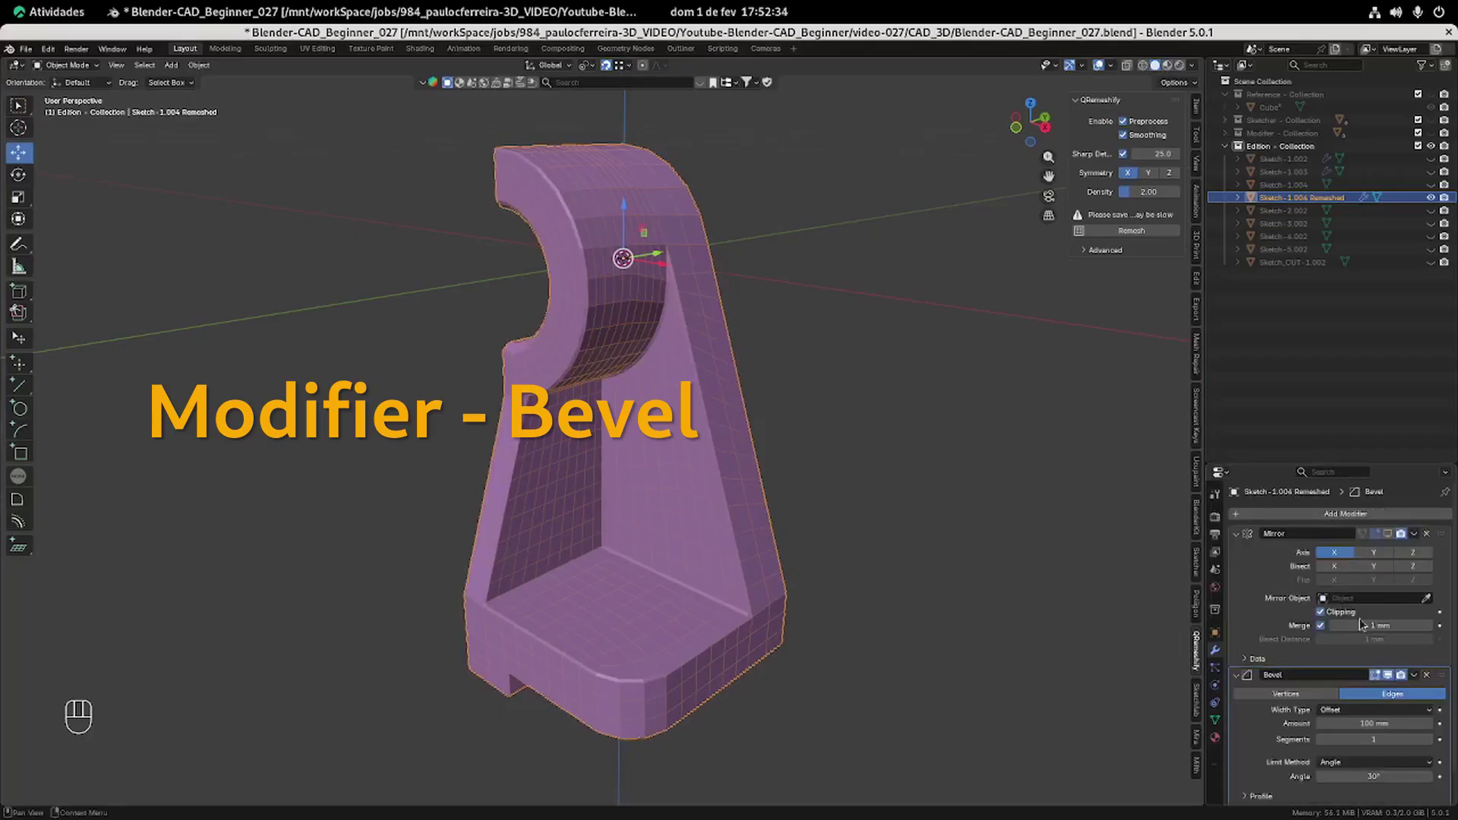
click(1237, 536)
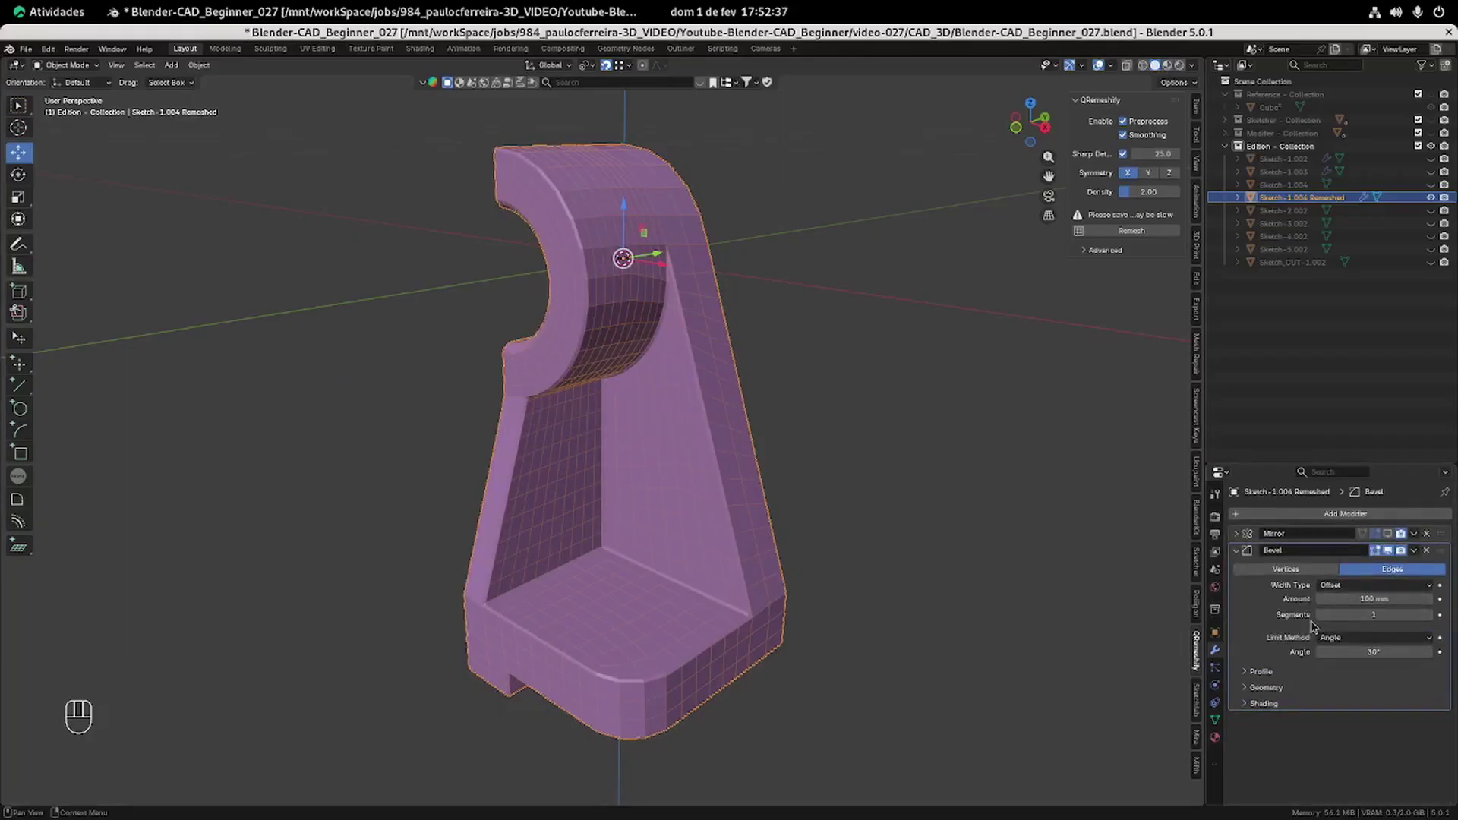
click(1373, 641)
click(1356, 680)
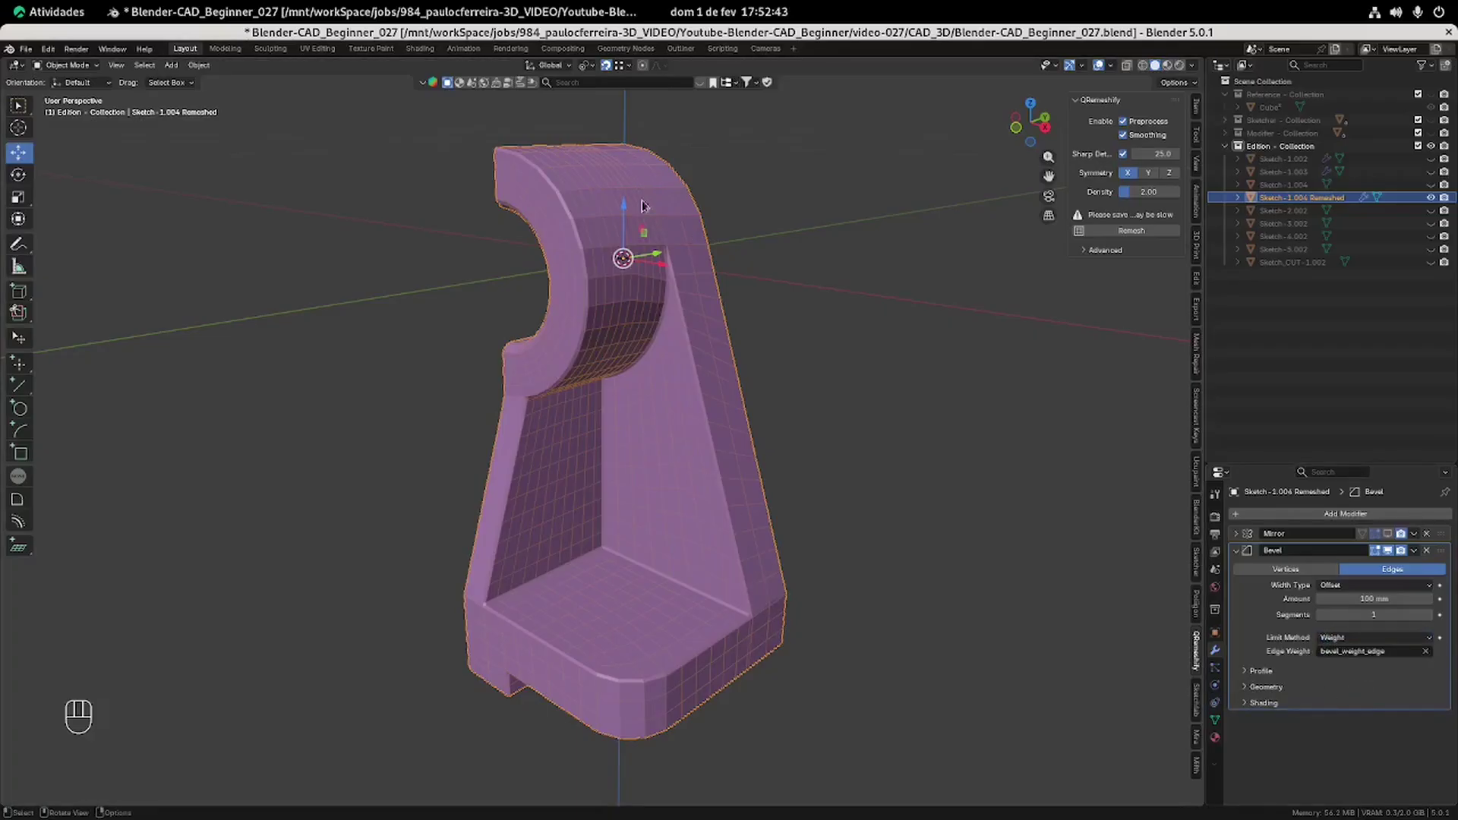
mouse_move(705, 300)
middle_down()
mouse_move(671, 290)
mouse_move(704, 309)
middle_up()
Set the Bevel modifier's amount to 1 mm, segments to 2 and profile shape to 1.00.
click(1383, 599)
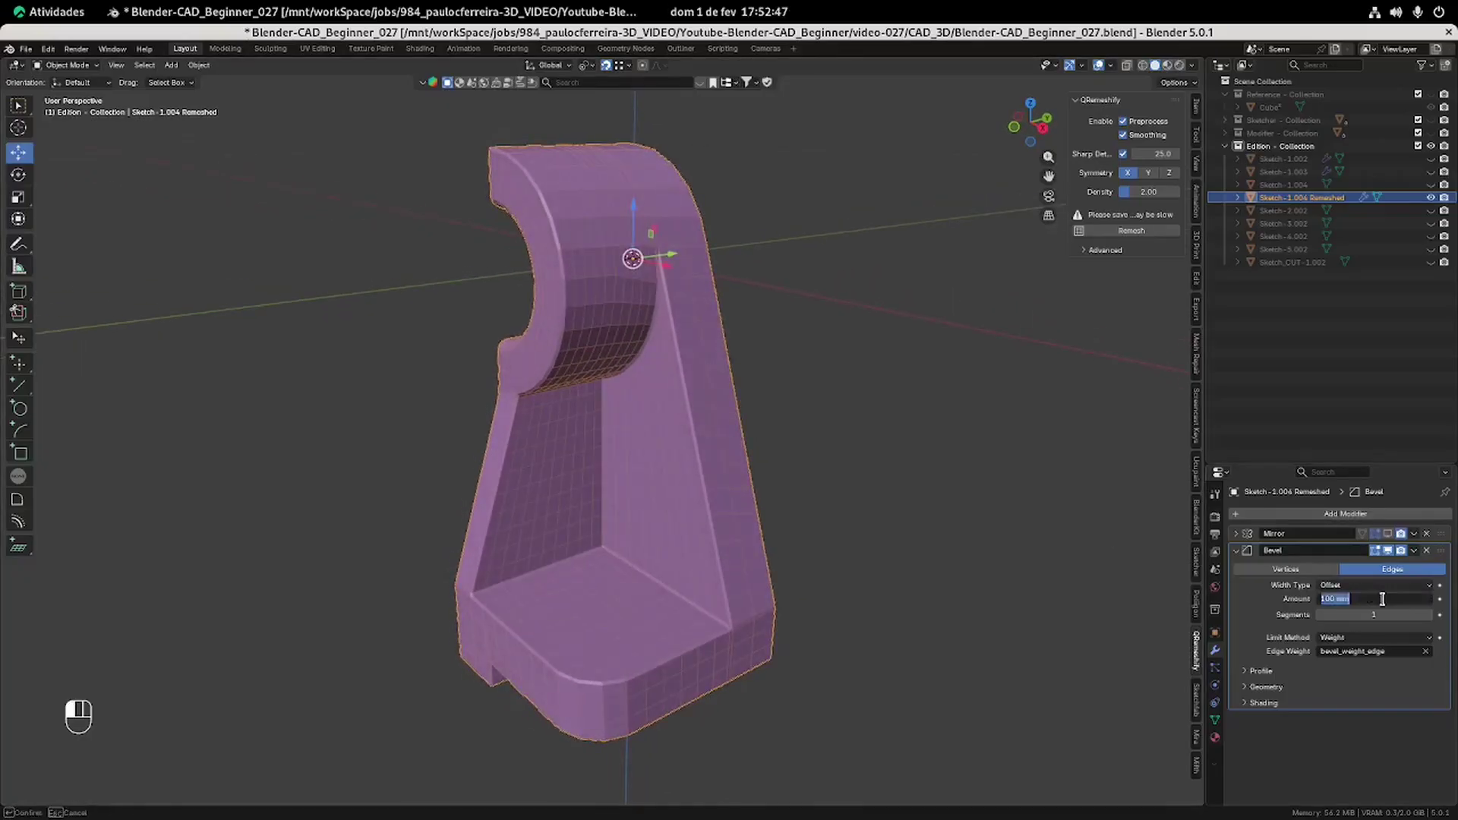
text(1)
key(Return)
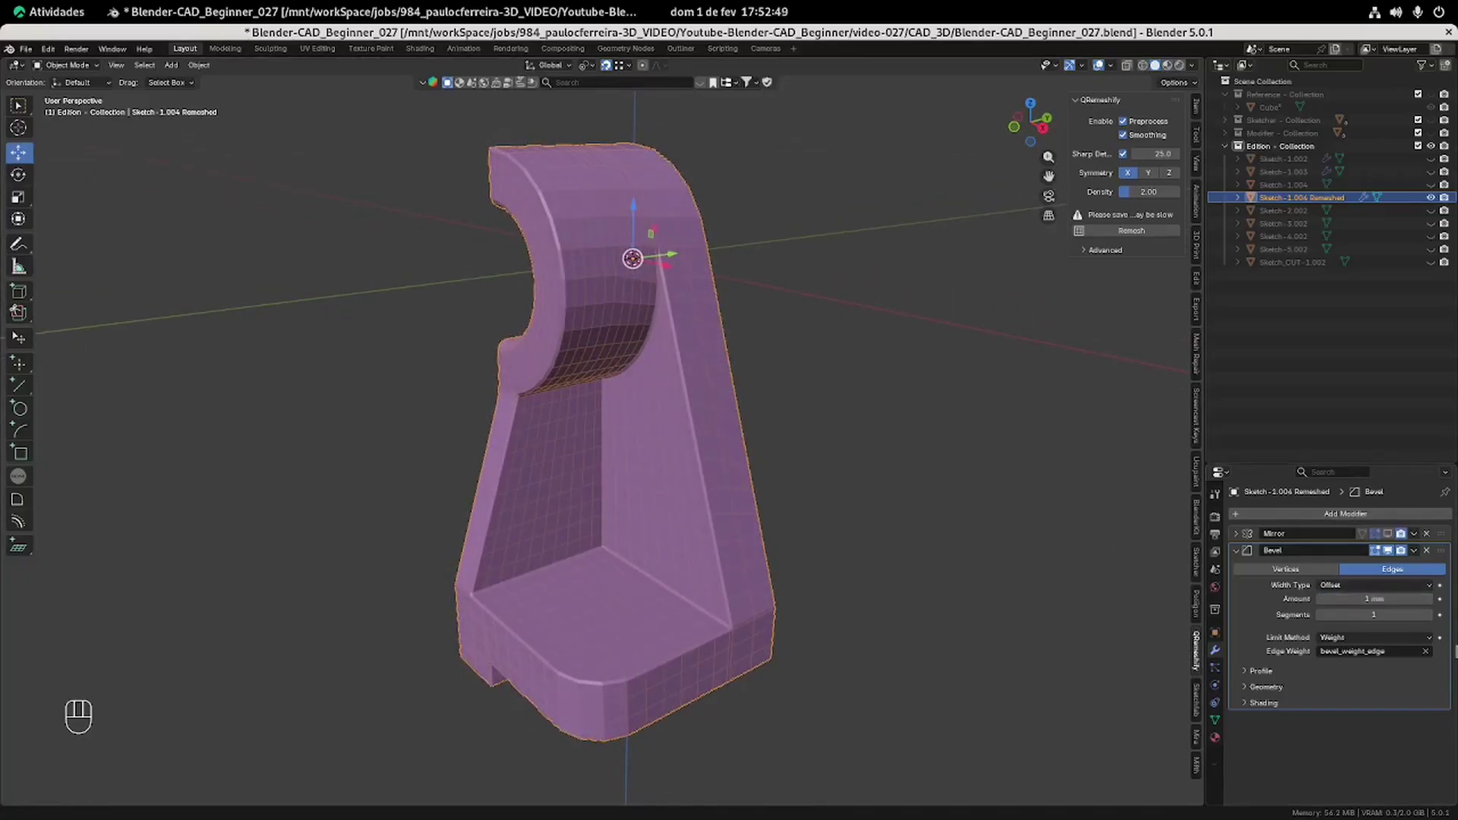
click(1435, 615)
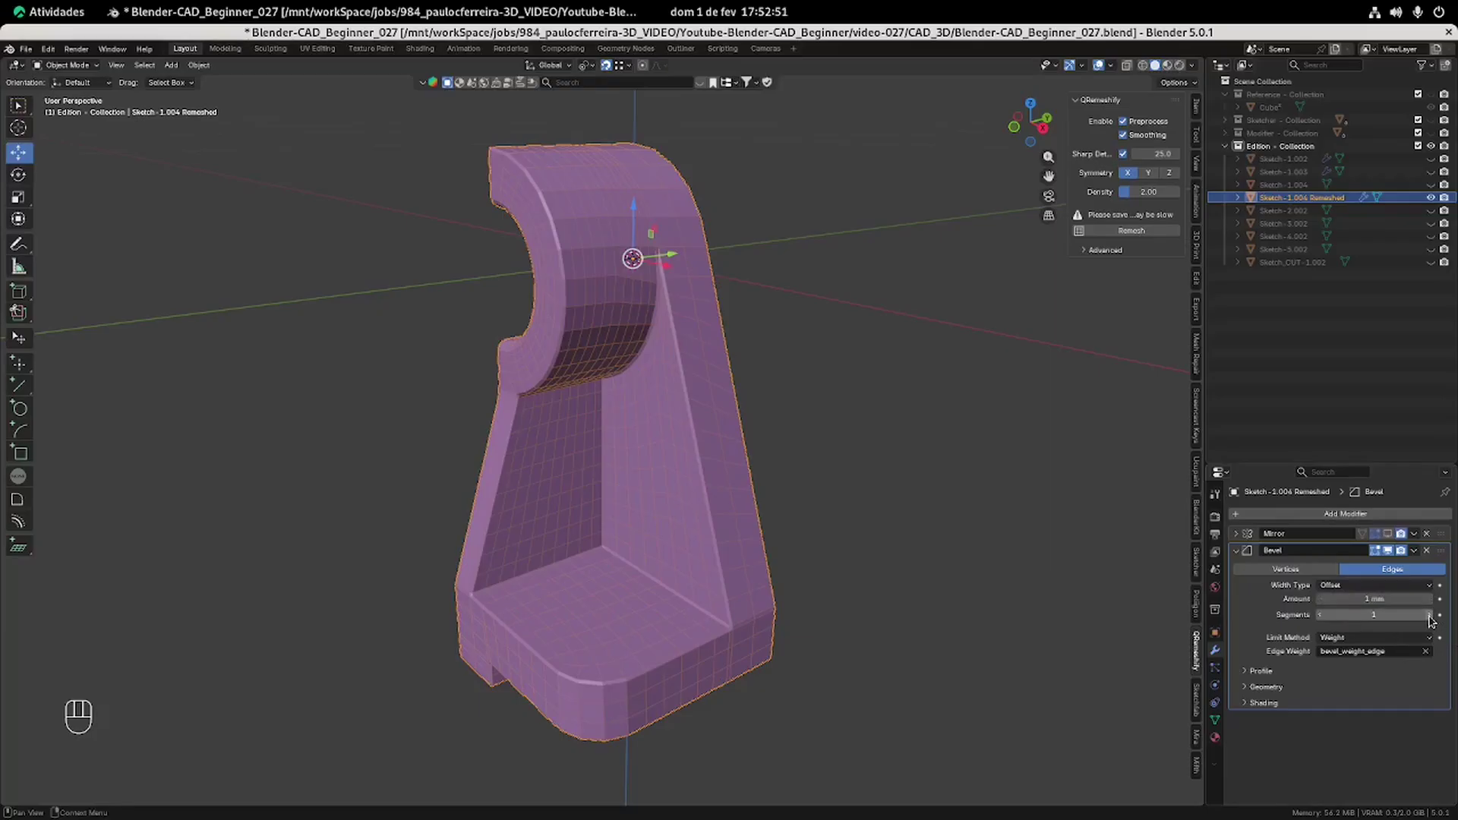
click(1247, 671)
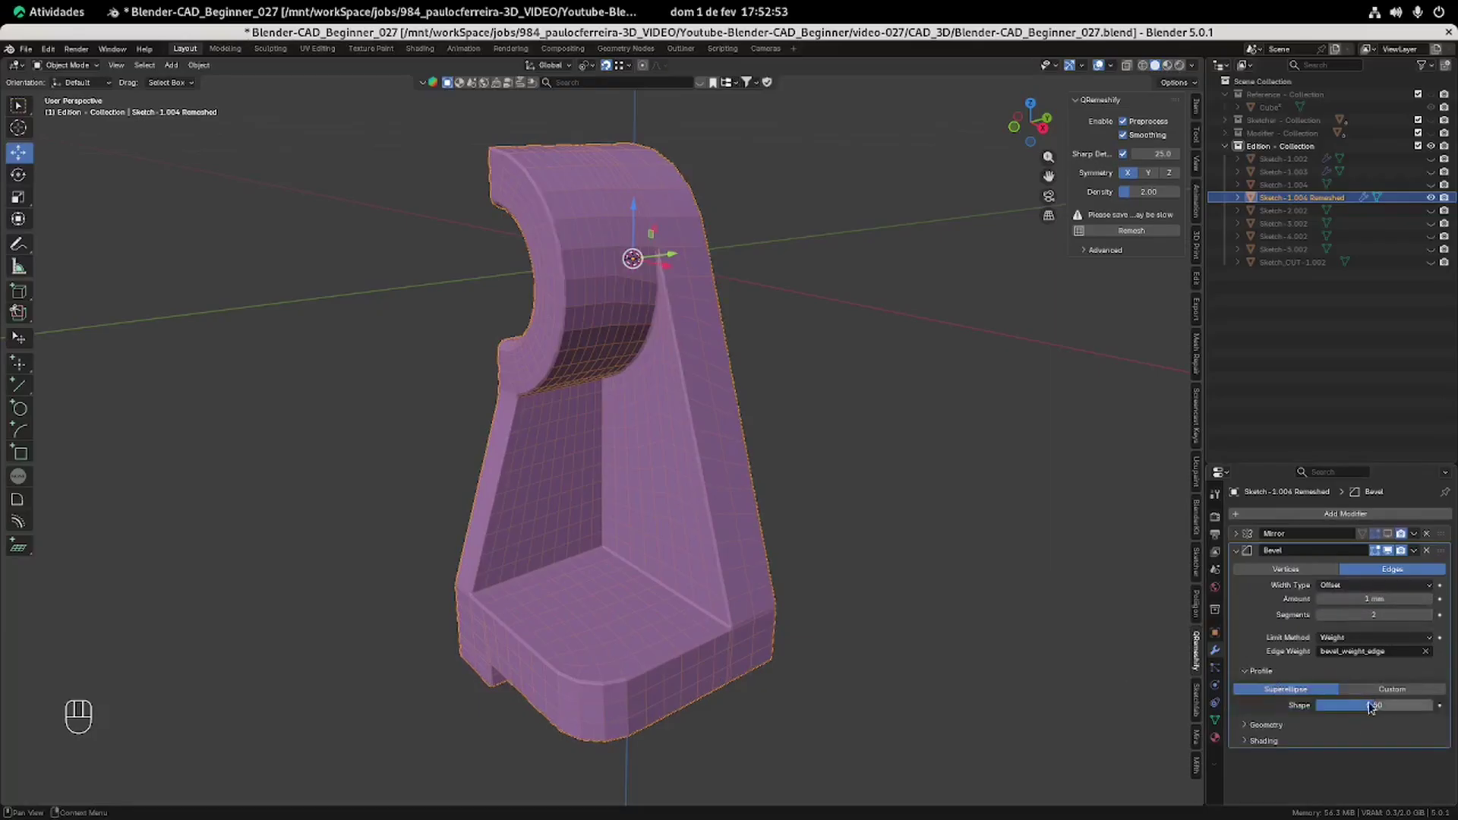
drag(1372, 706, 1433, 705)
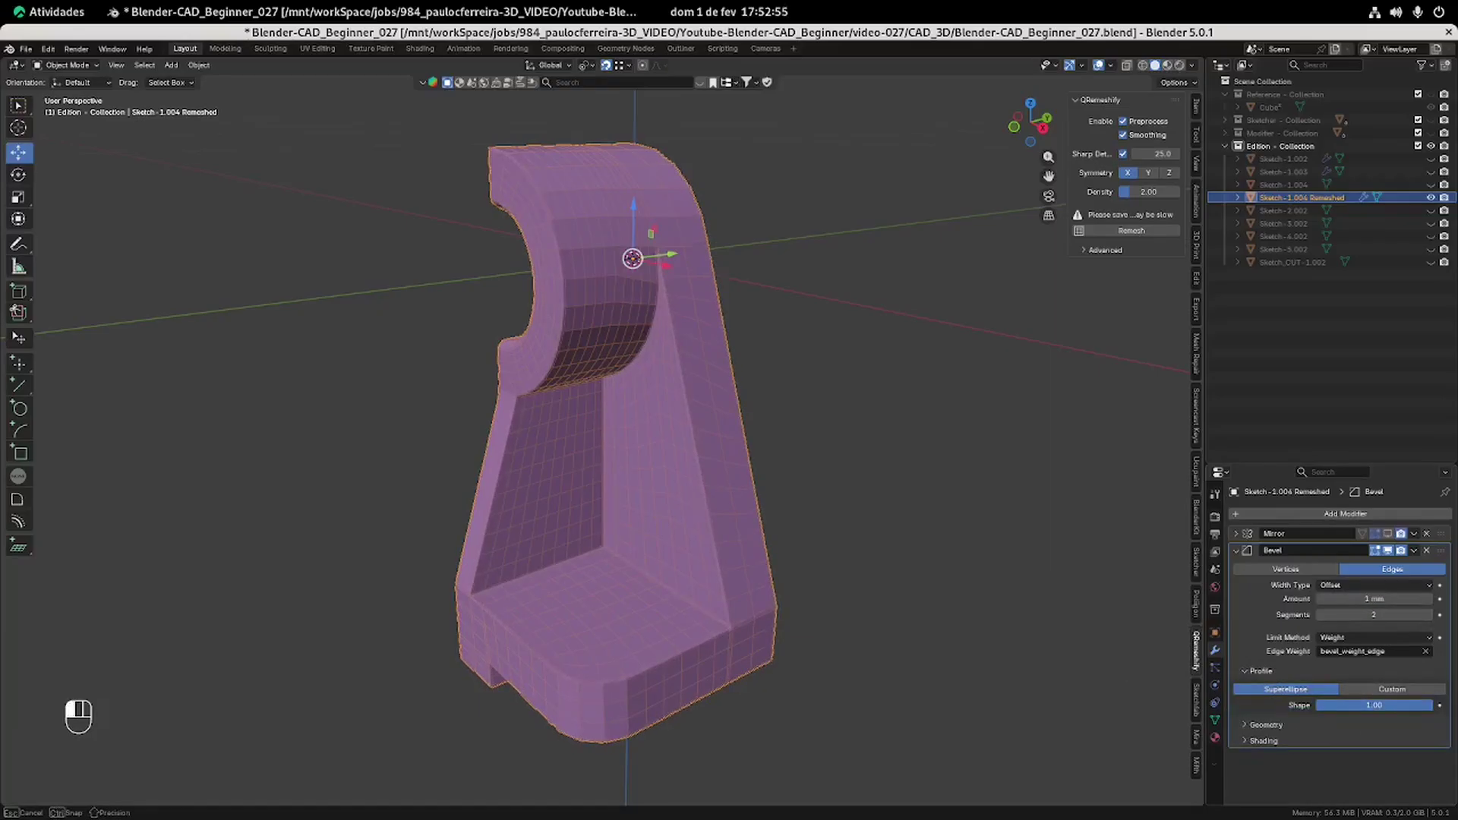
scroll(764, 697, up, 6)
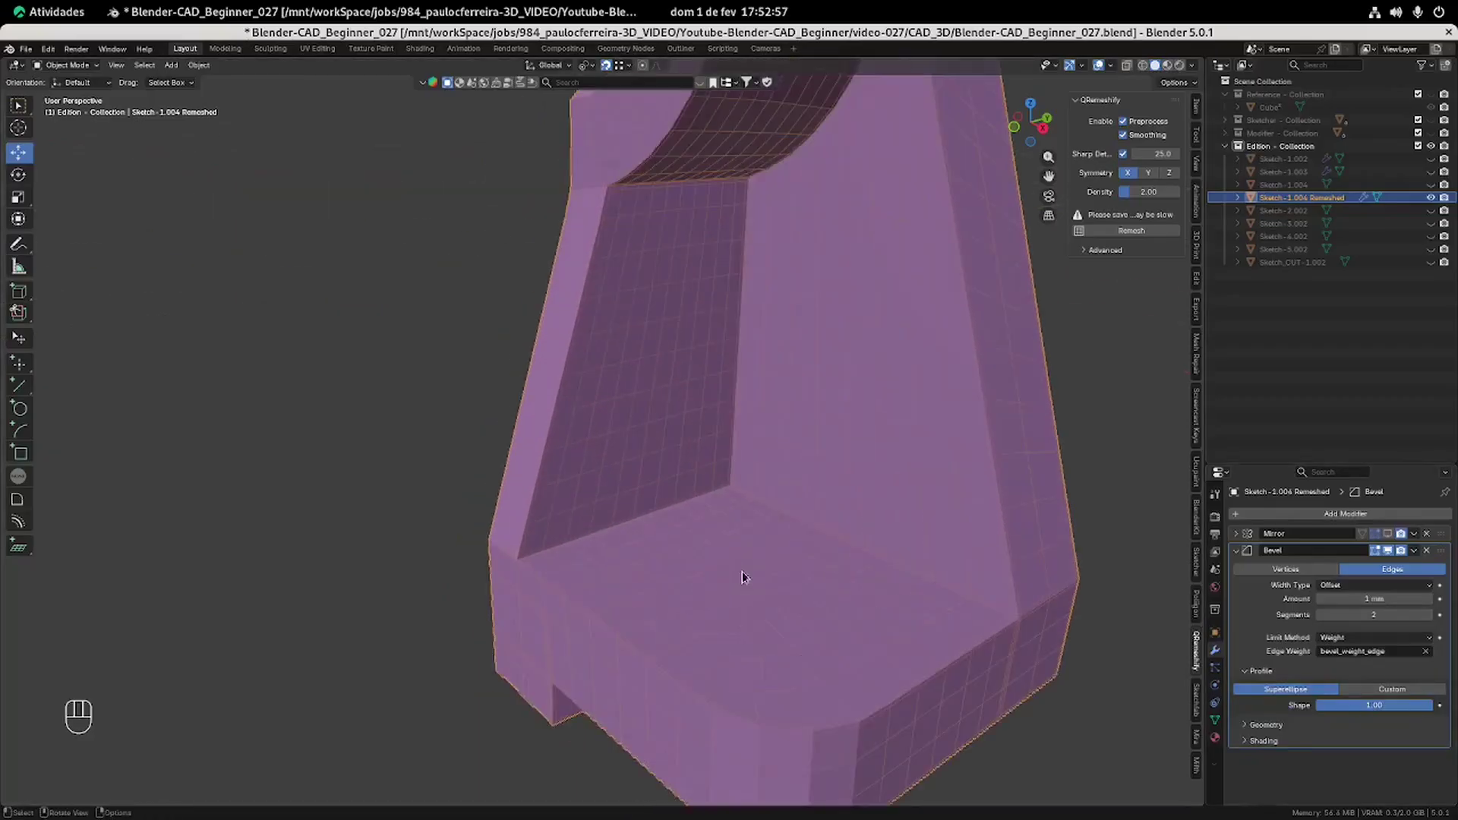
Try the Bevel modifier's profile shape at 0.50 and return it to 1.00.
scroll(900, 574, up, 4)
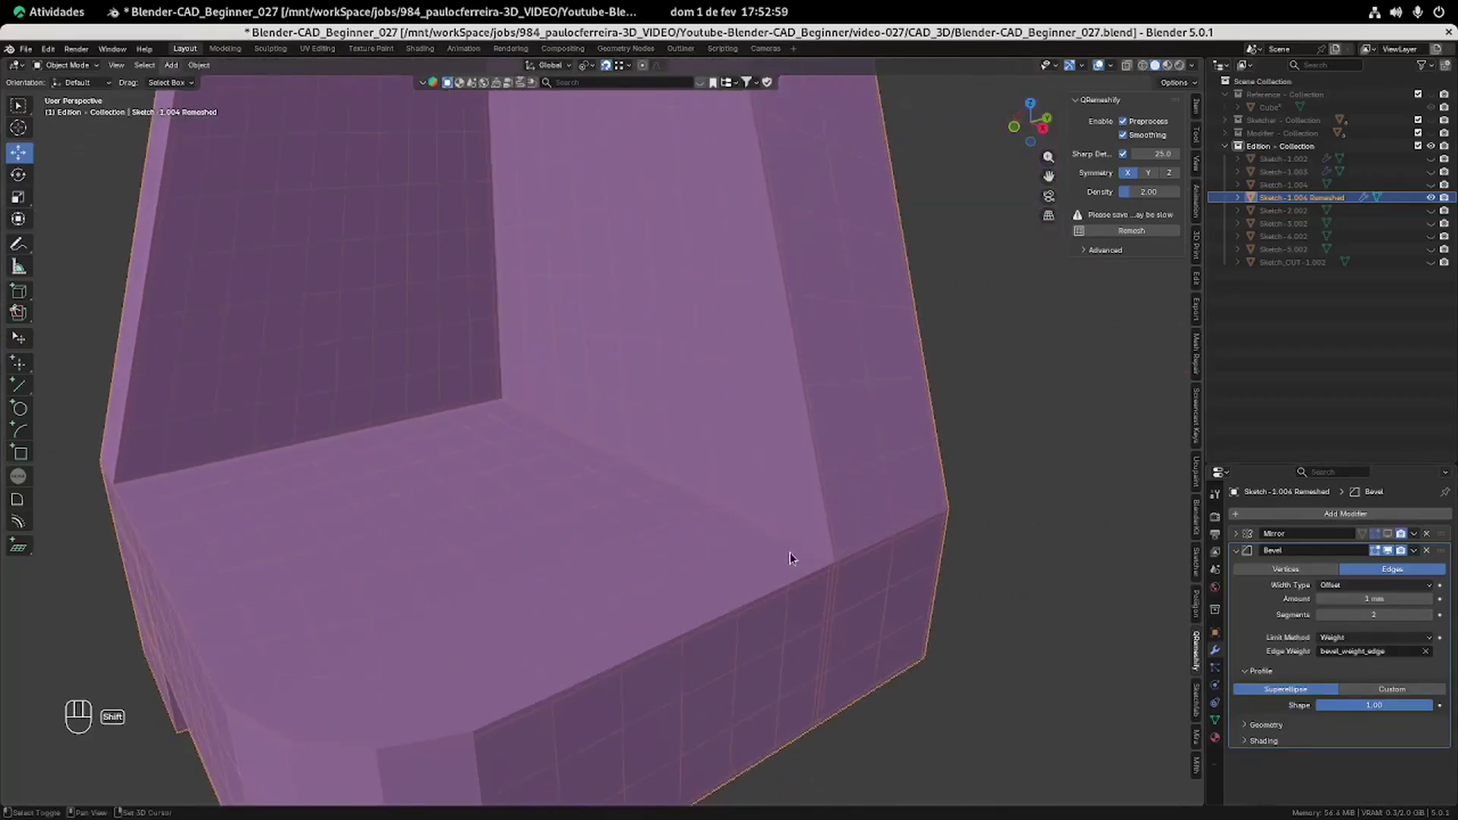
click(1391, 706)
text(0.5)
key(Return)
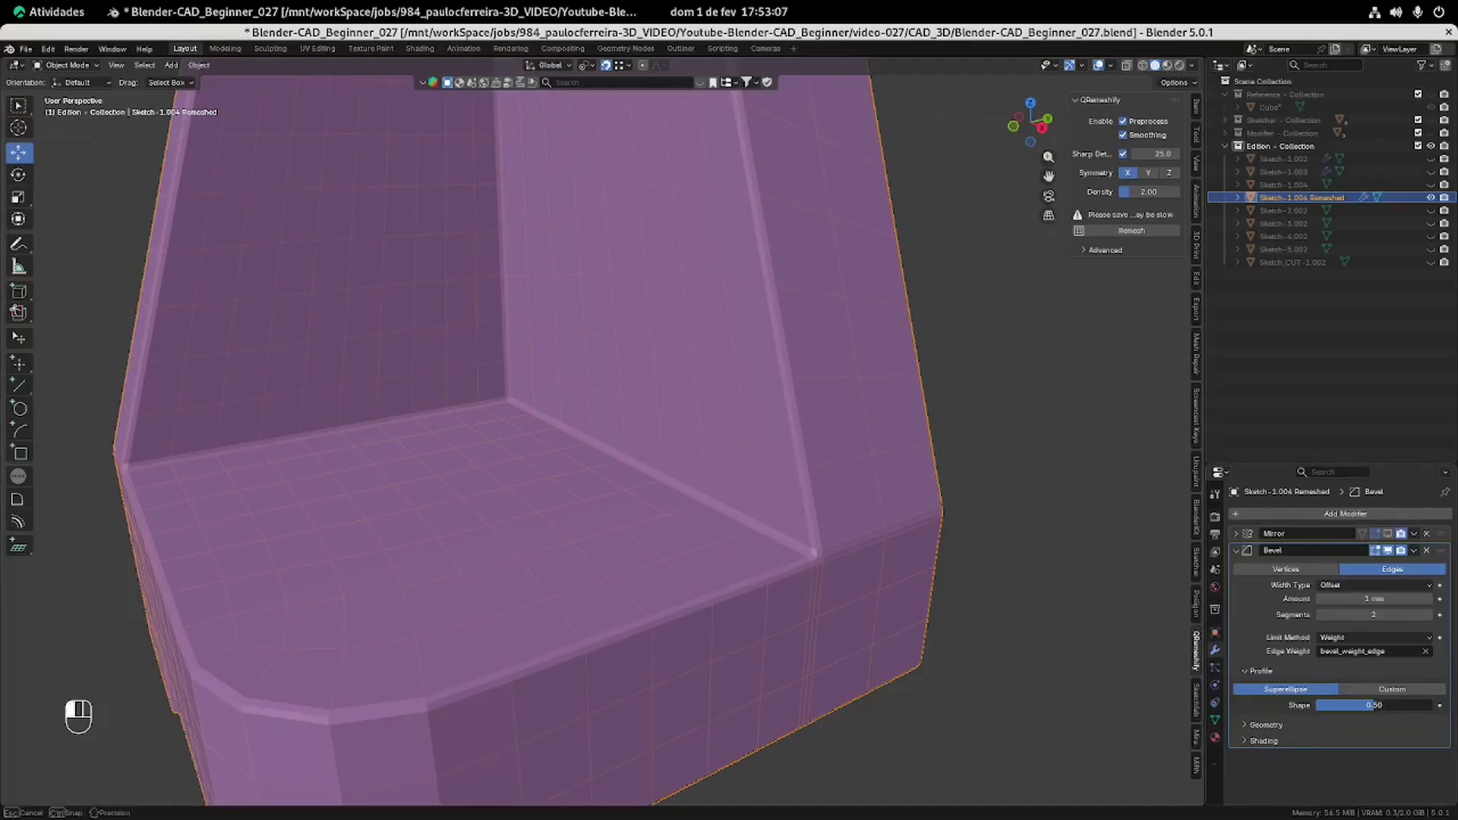
drag(1367, 705, 1432, 705)
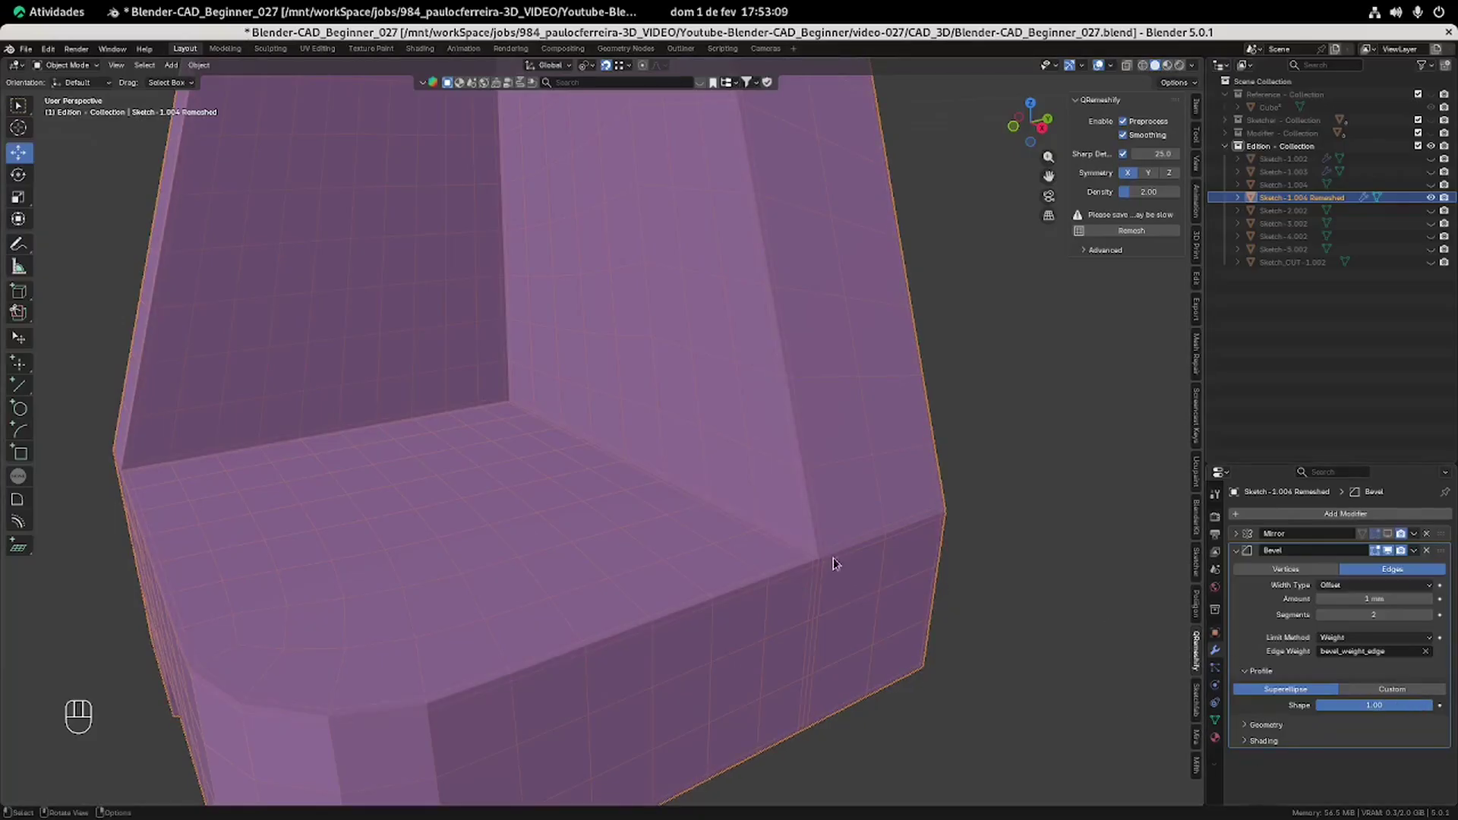
Review the Bevel modifier's geometry options and examine the bracket's bevelled edges on the base, rib and bearing.
click(1250, 726)
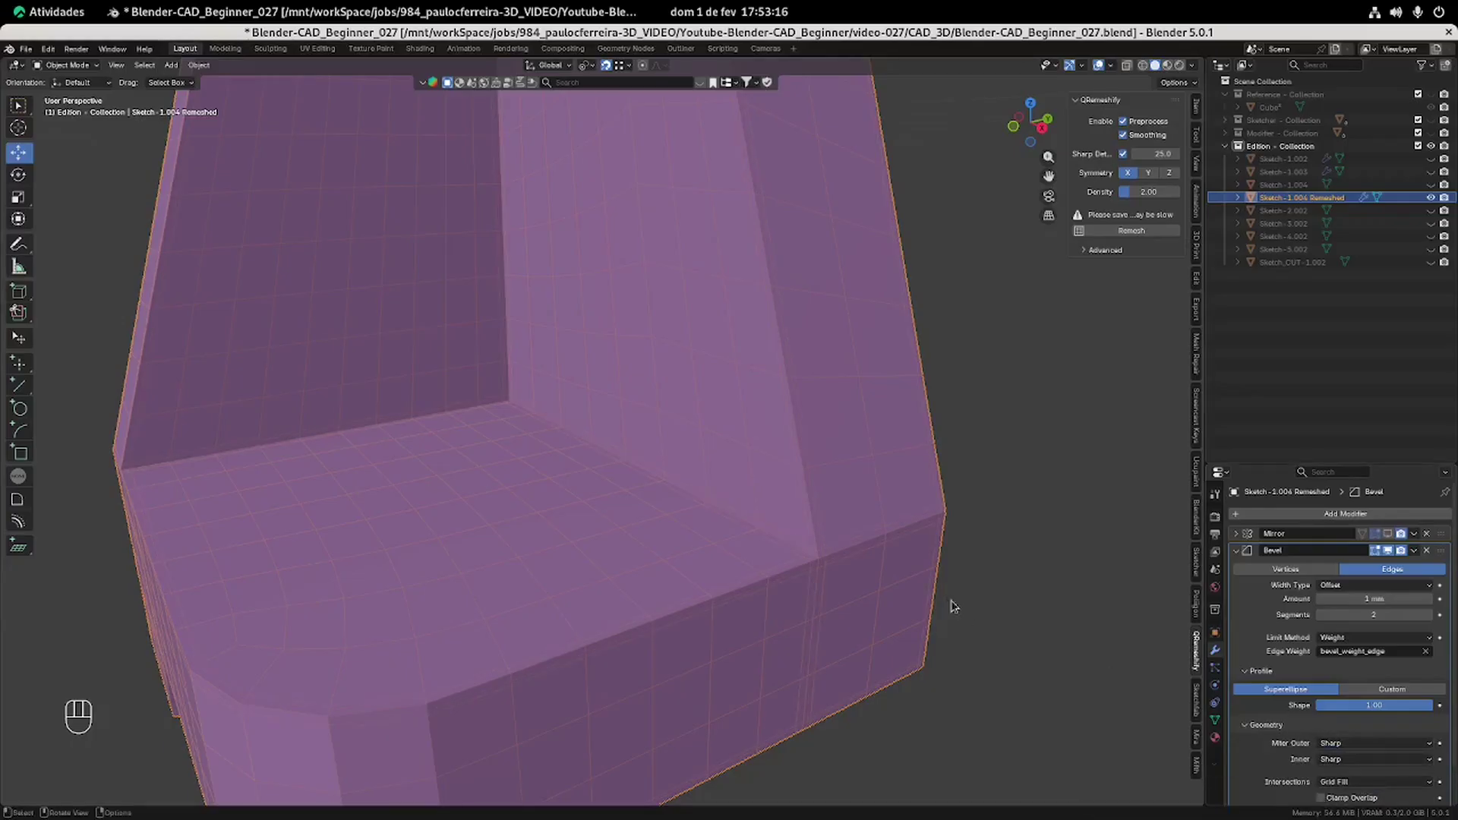
scroll(954, 606, down, 3)
shift+middle_drag(651, 238, 666, 570)
shift+middle_drag(717, 352, 708, 471)
middle_drag(708, 470, 721, 445)
scroll(720, 441, down, 2)
shift+middle_drag(732, 531, 758, 306)
middle_drag(679, 518, 689, 487)
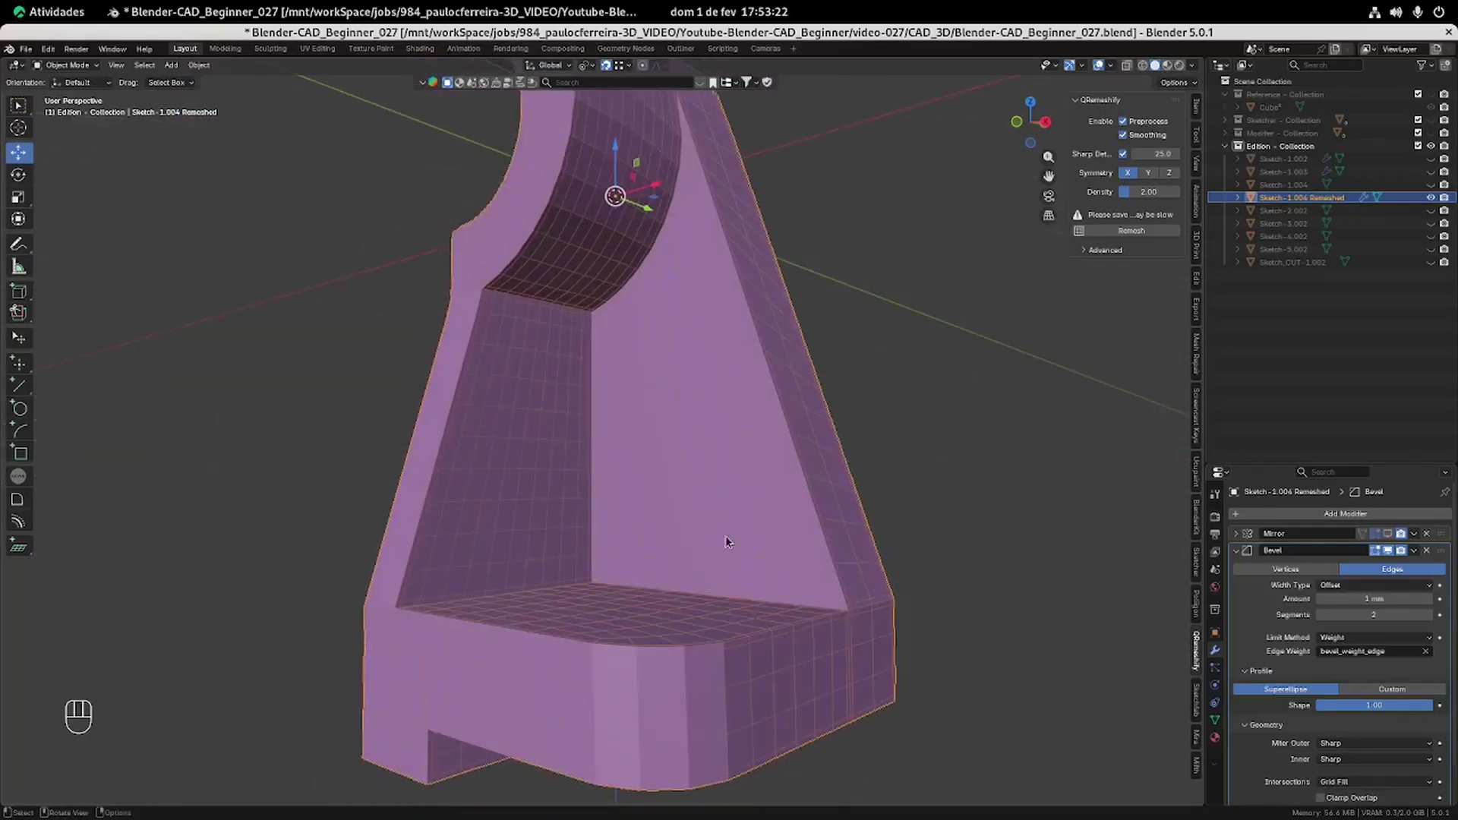
shift+middle_drag(726, 542, 726, 491)
click(1237, 552)
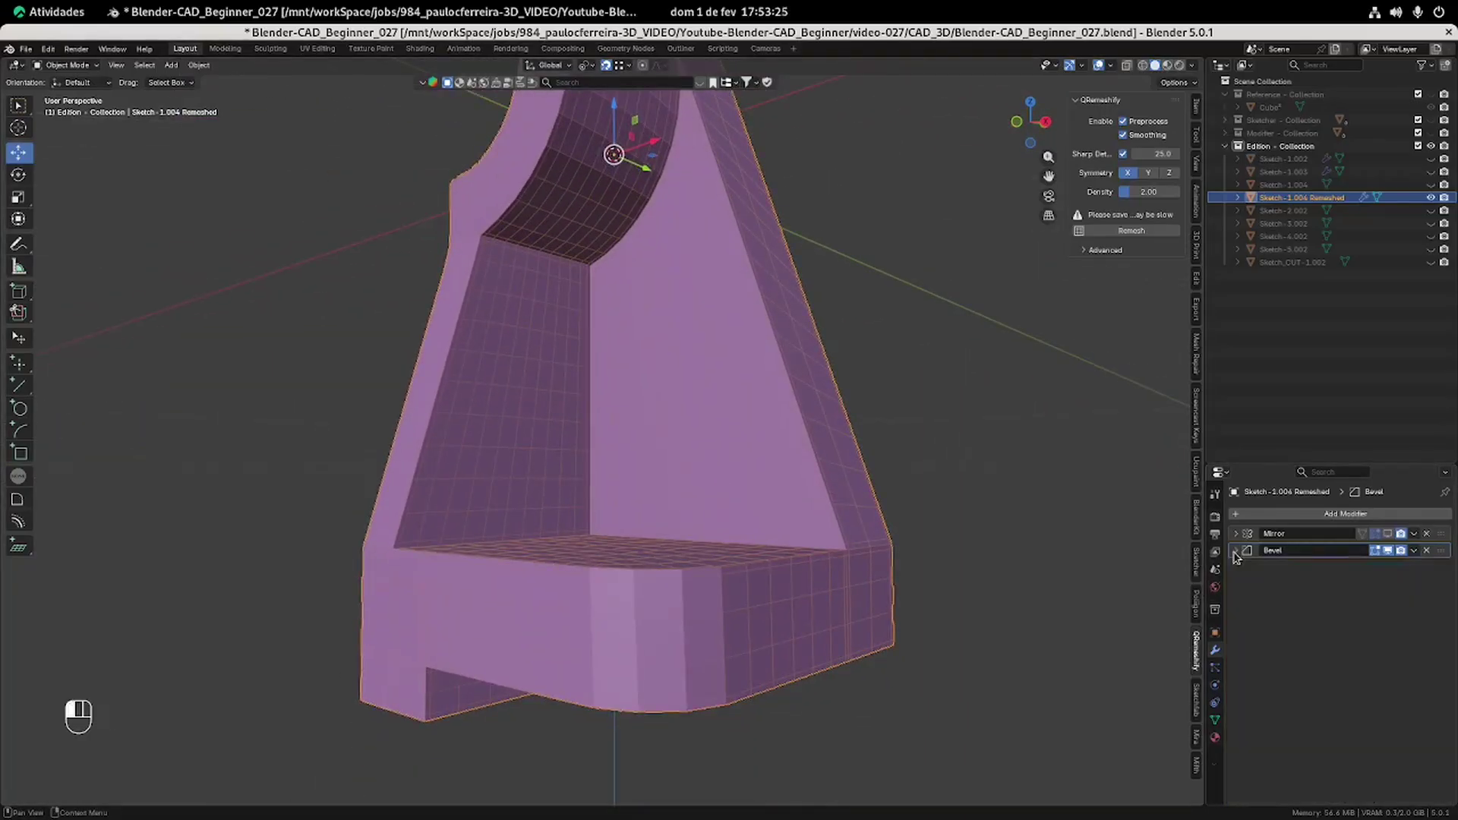
Add a Subdivision Surface modifier to the remeshed bracket.
click(1345, 515)
mouse_move(1344, 516)
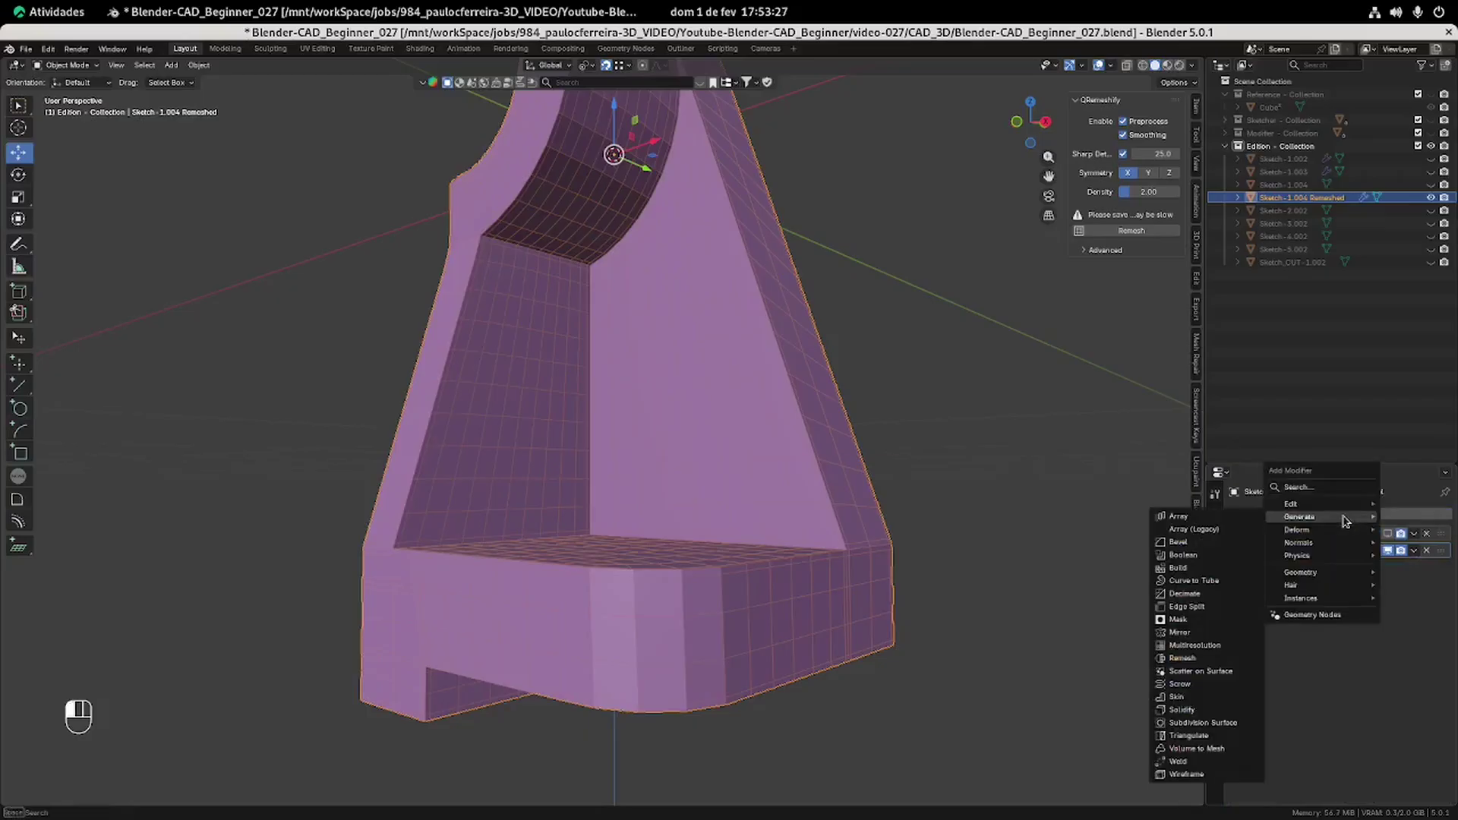
click(1226, 722)
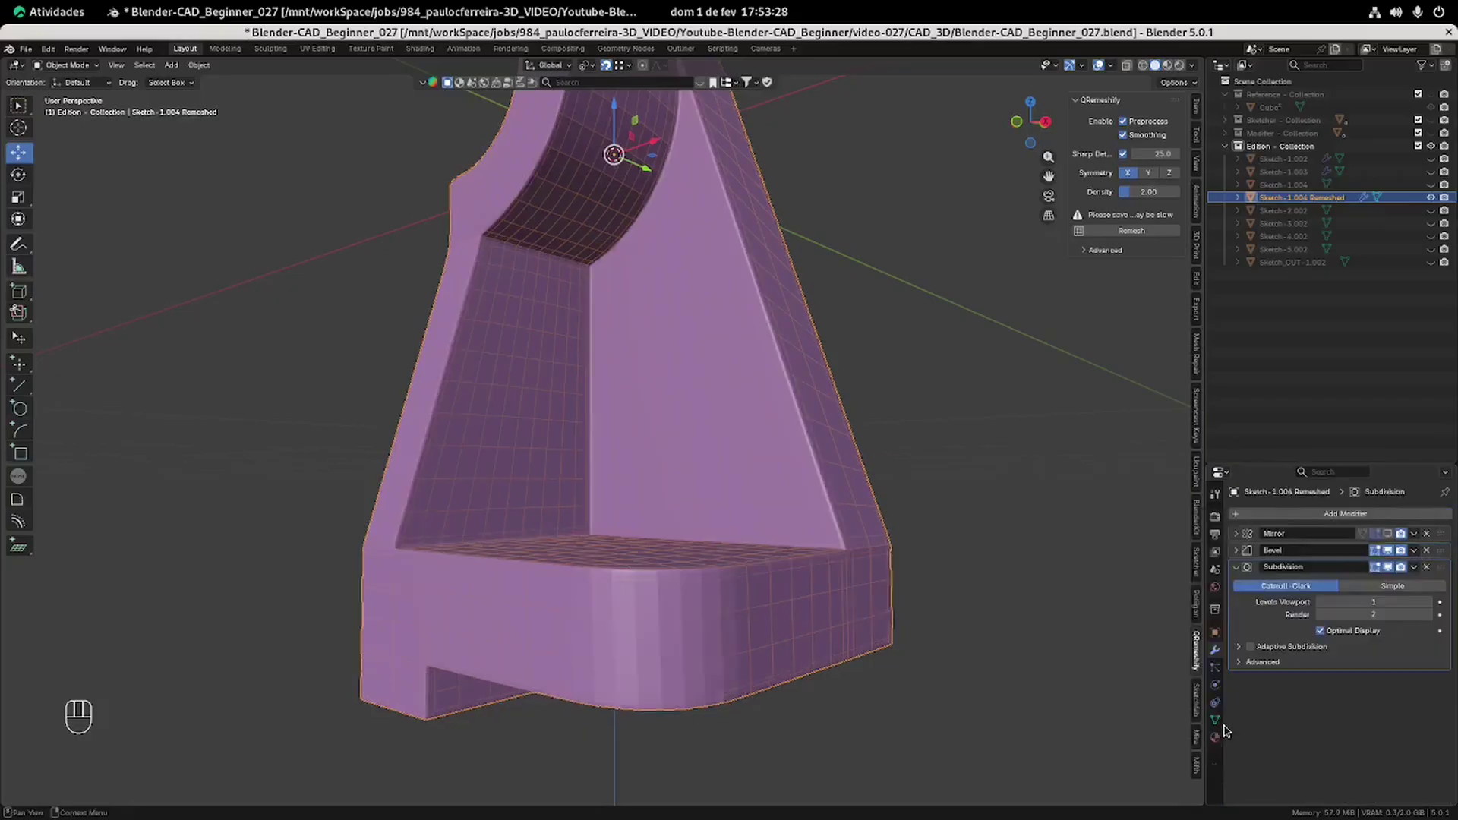
Shade the bracket auto smooth and turn the Mirror modifier's viewport display back on.
right_click(844, 606)
click(839, 573)
middle_drag(835, 572, 825, 615)
shift+middle_drag(822, 342, 787, 438)
click(1375, 536)
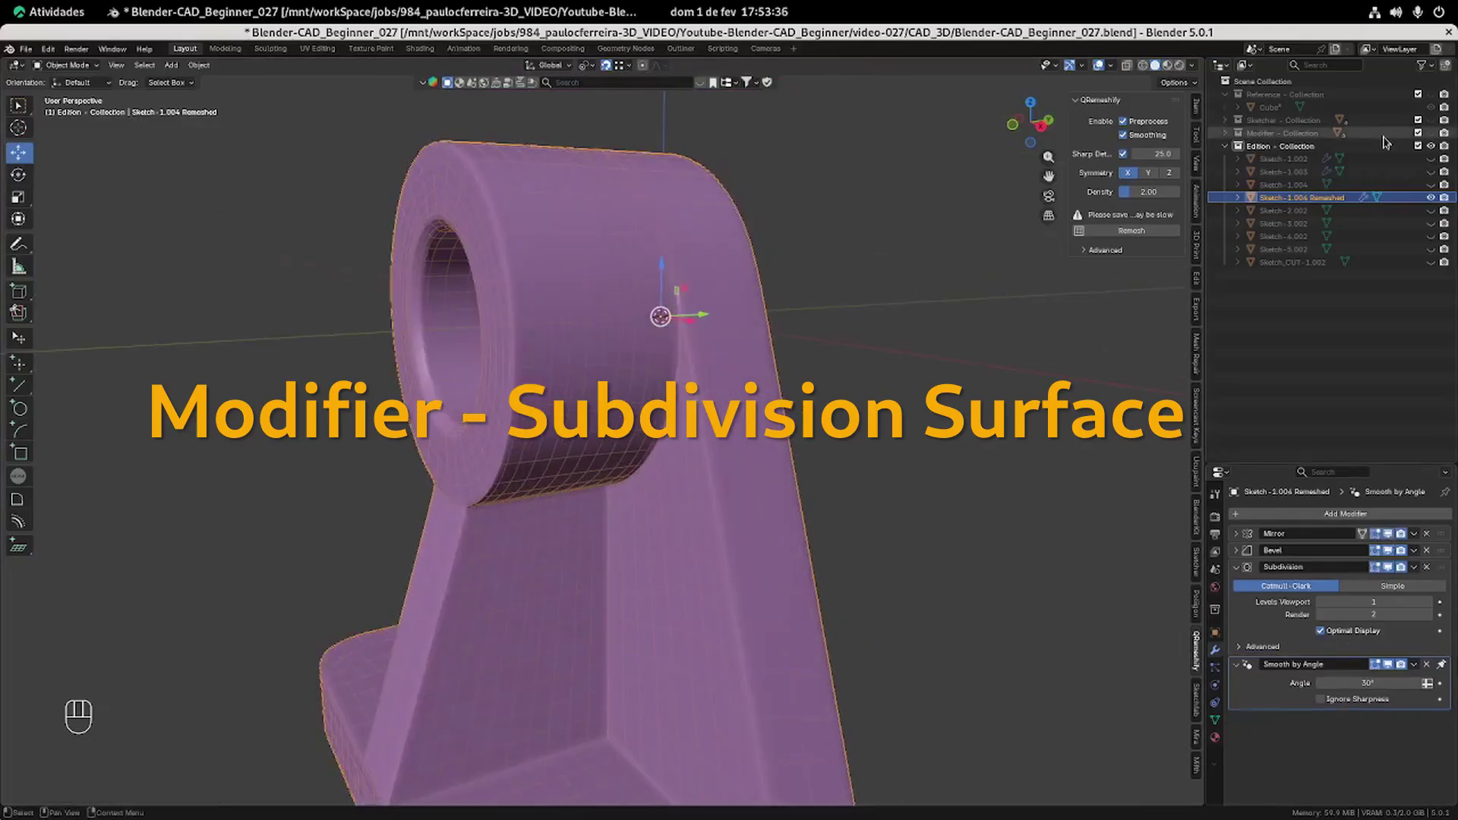
Switch the solid viewport shading to a glossy red MatCap and check the bracket's surface.
click(1190, 127)
click(1185, 156)
click(1079, 279)
mouse_move(851, 402)
middle_down()
mouse_move(814, 413)
mouse_move(721, 372)
mouse_move(741, 392)
middle_up()
click(814, 413)
click(740, 393)
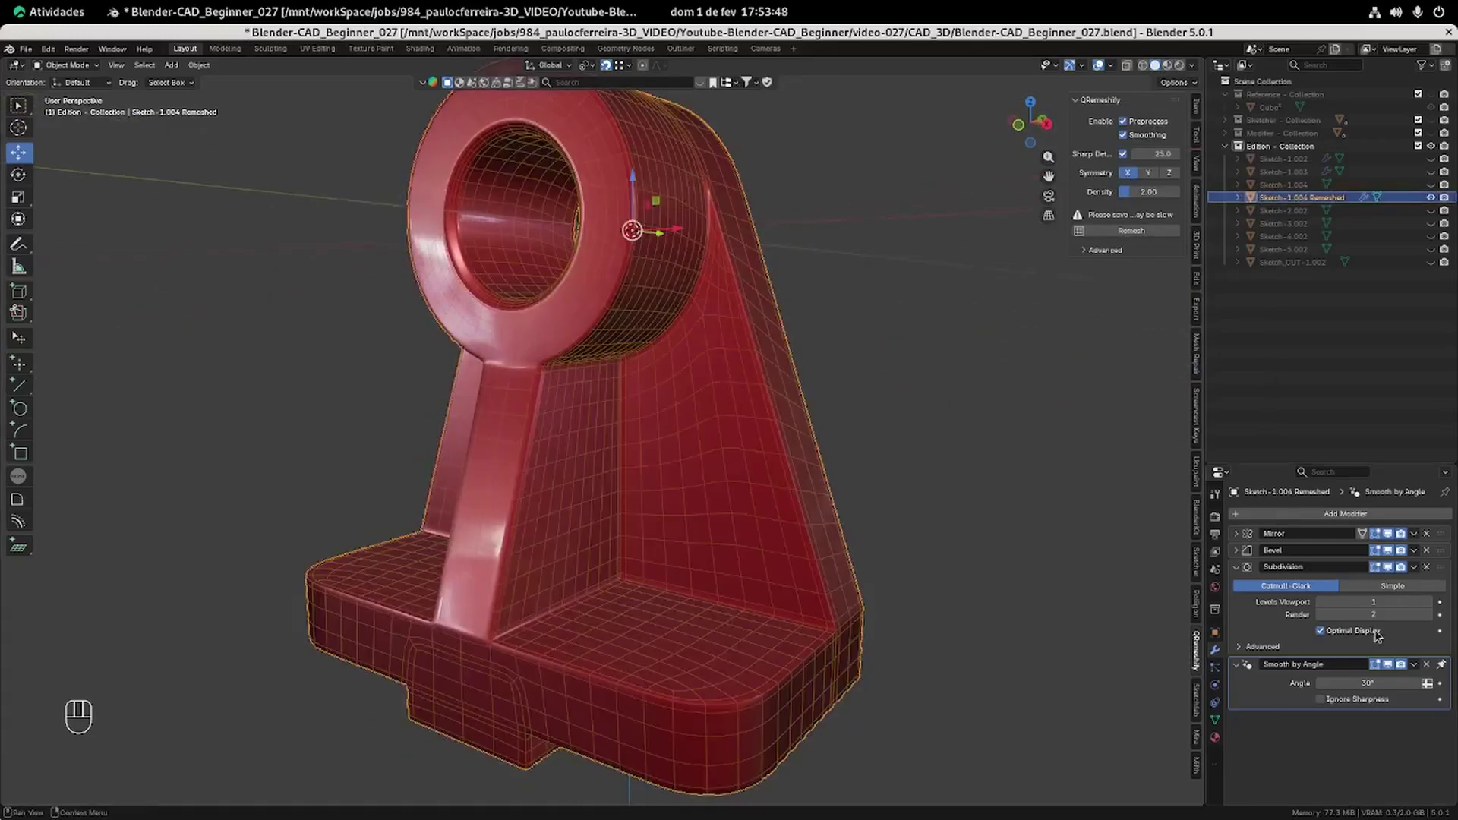
Show the bracket's transform dimensions and set the Bevel modifier's amount to 0.5 mm.
click(1237, 567)
click(1238, 551)
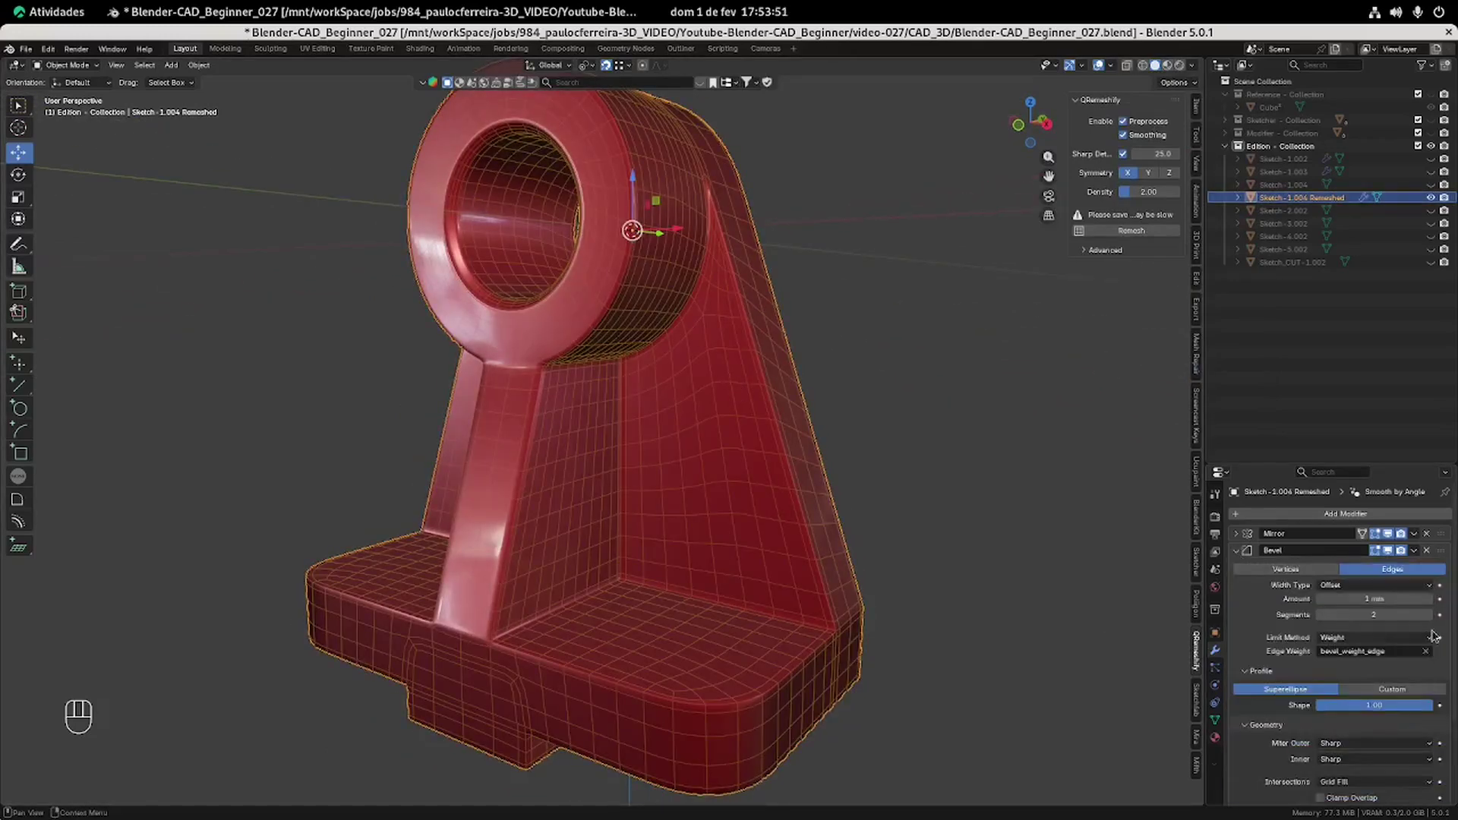
click(1389, 600)
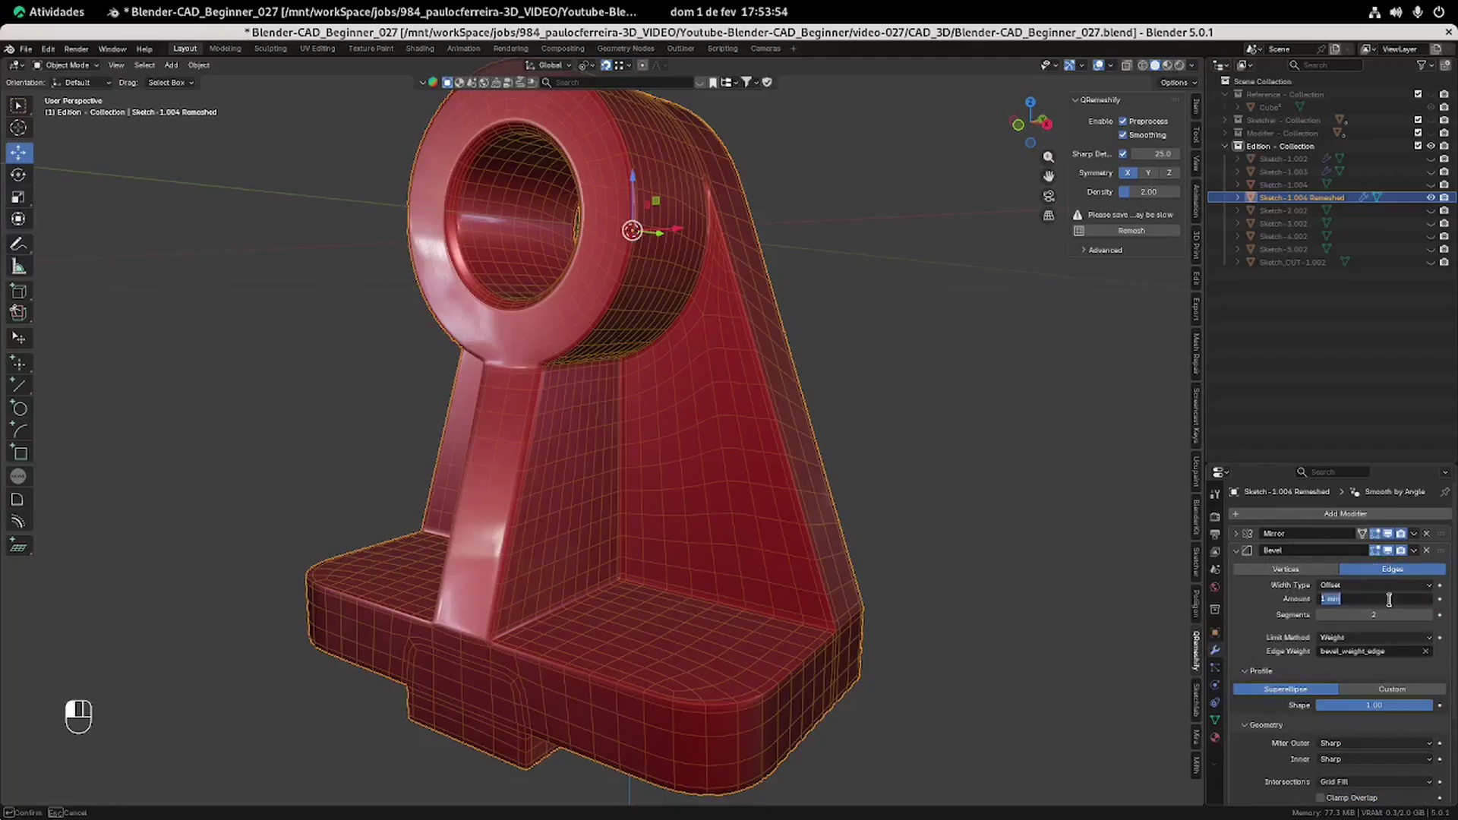
key(Return)
click(1197, 106)
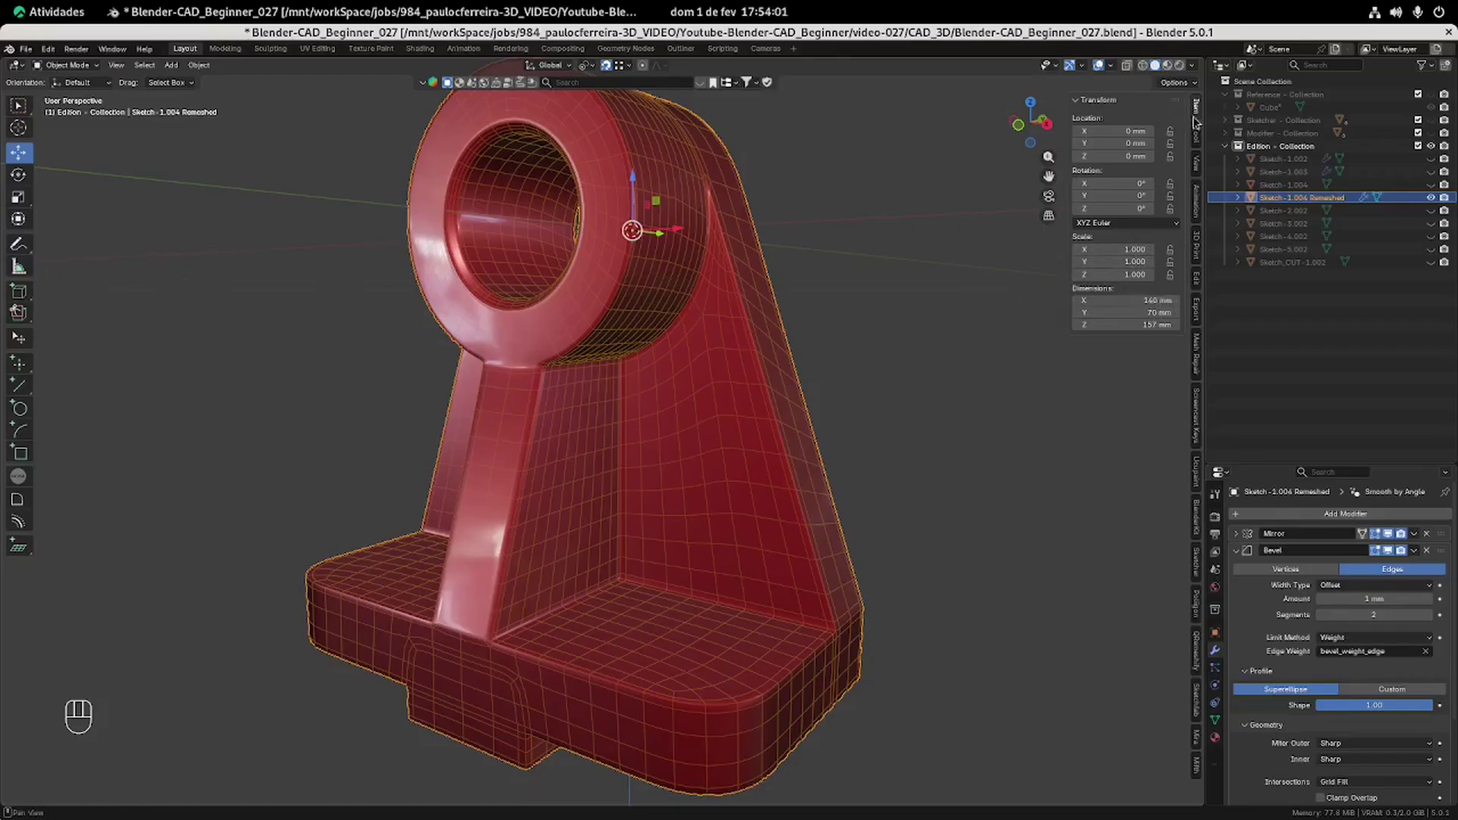
click(1370, 599)
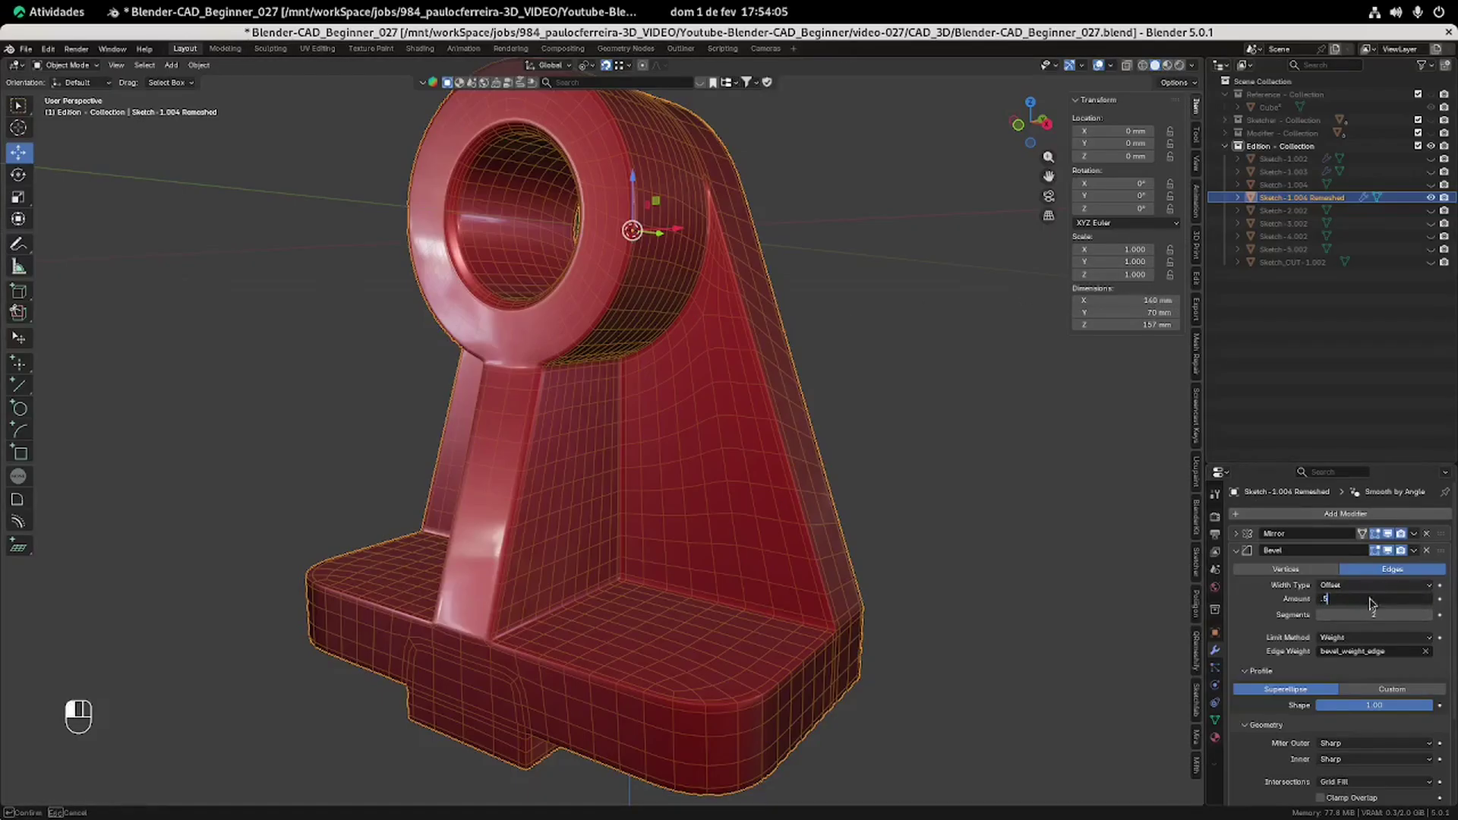
key(Return)
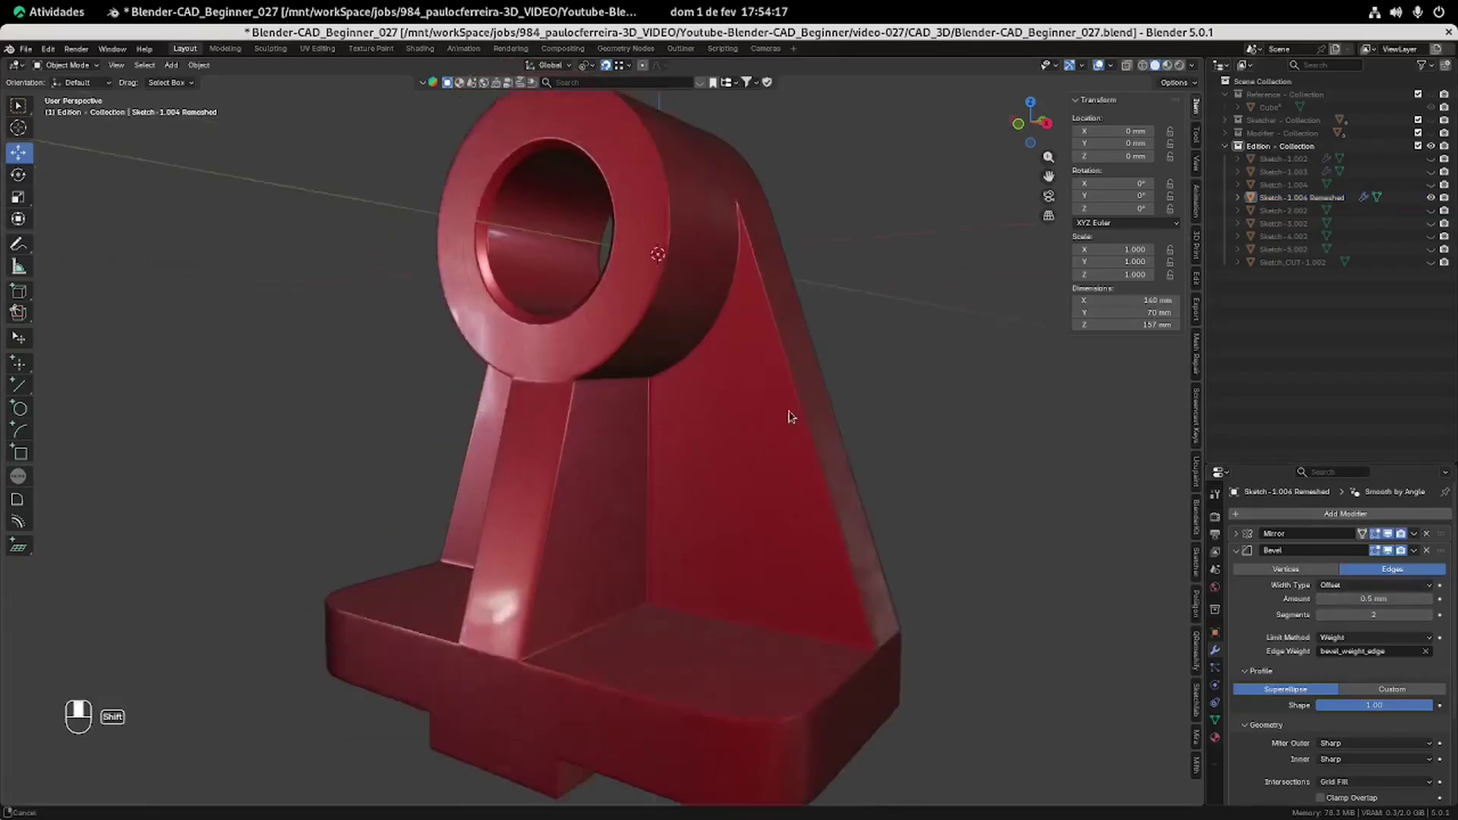
shift+middle_drag(790, 417, 866, 388)
scroll(782, 440, down, 1)
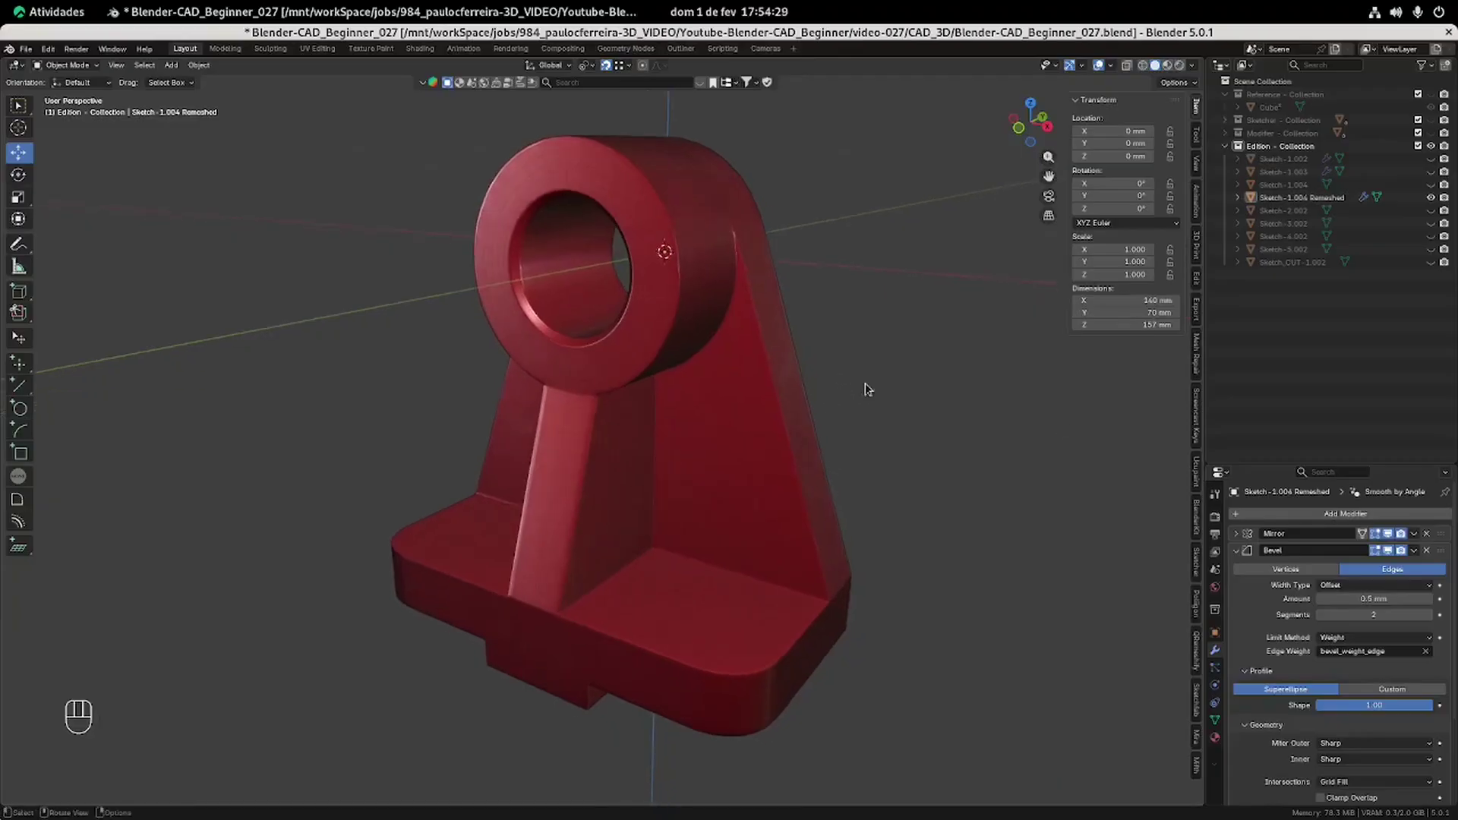
Duplicate the remeshed bracket in place and save the file.
click(669, 305)
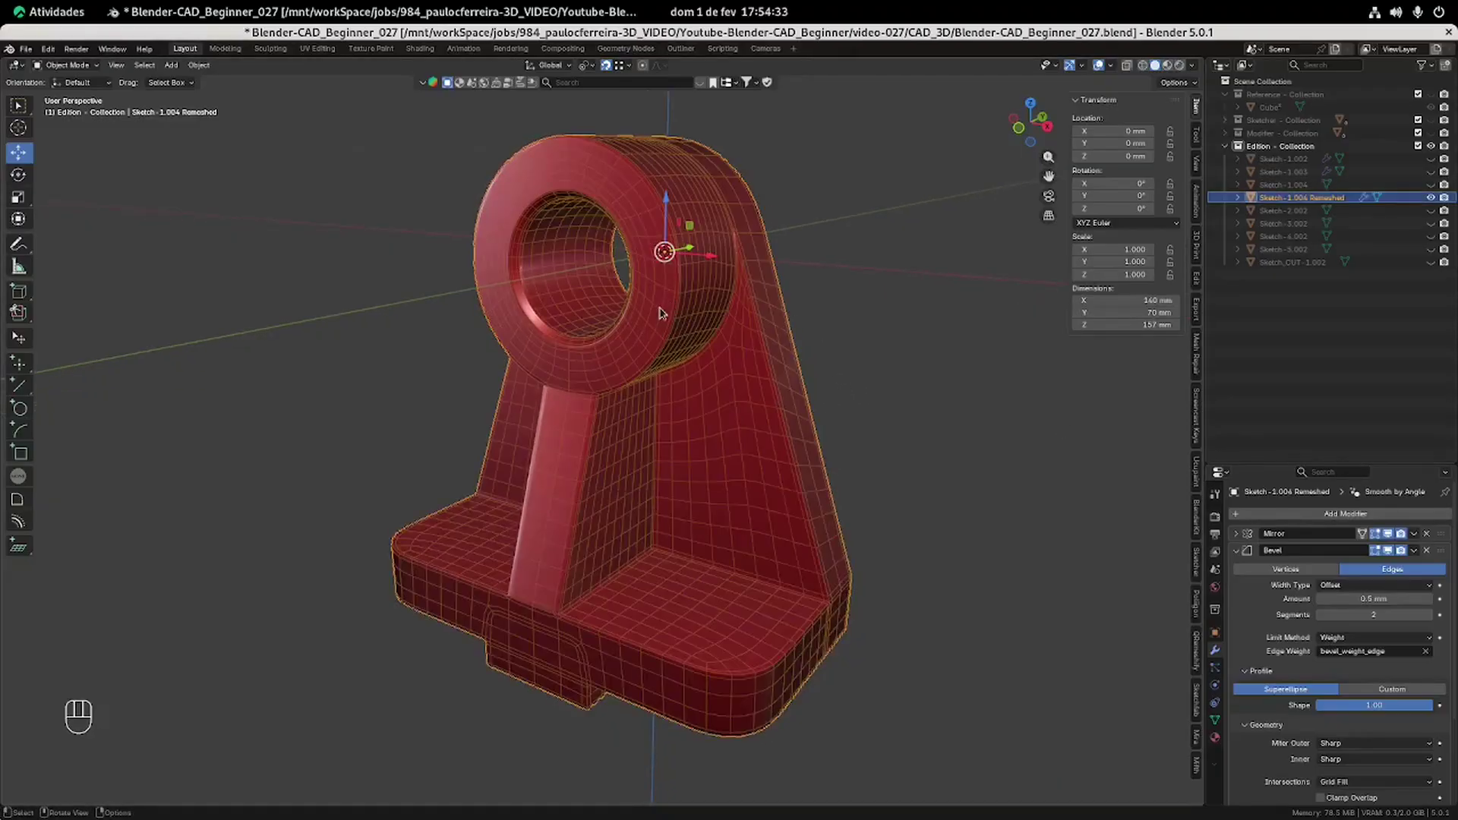
click(1237, 551)
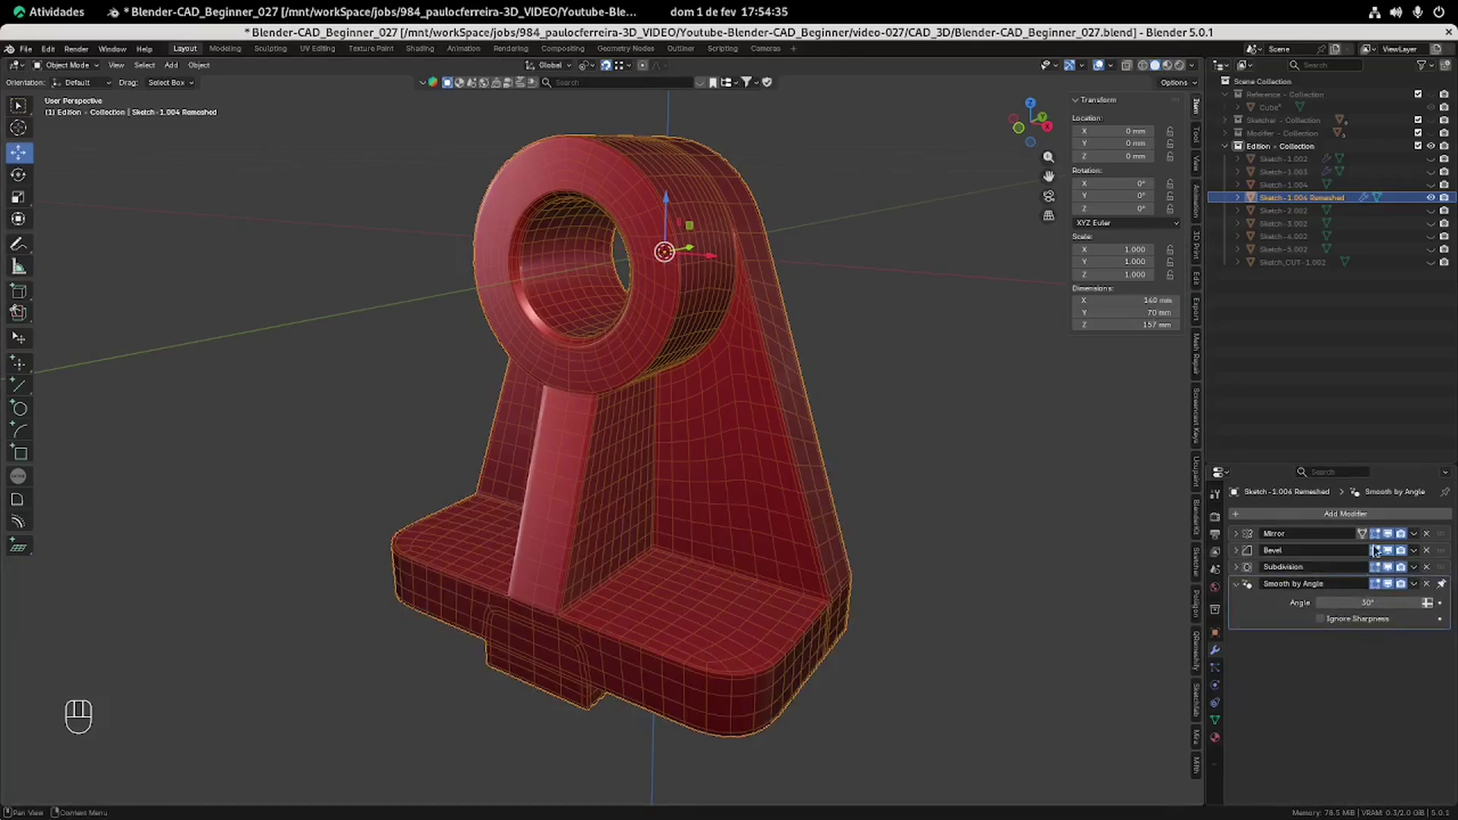
middle_drag(755, 374, 869, 396)
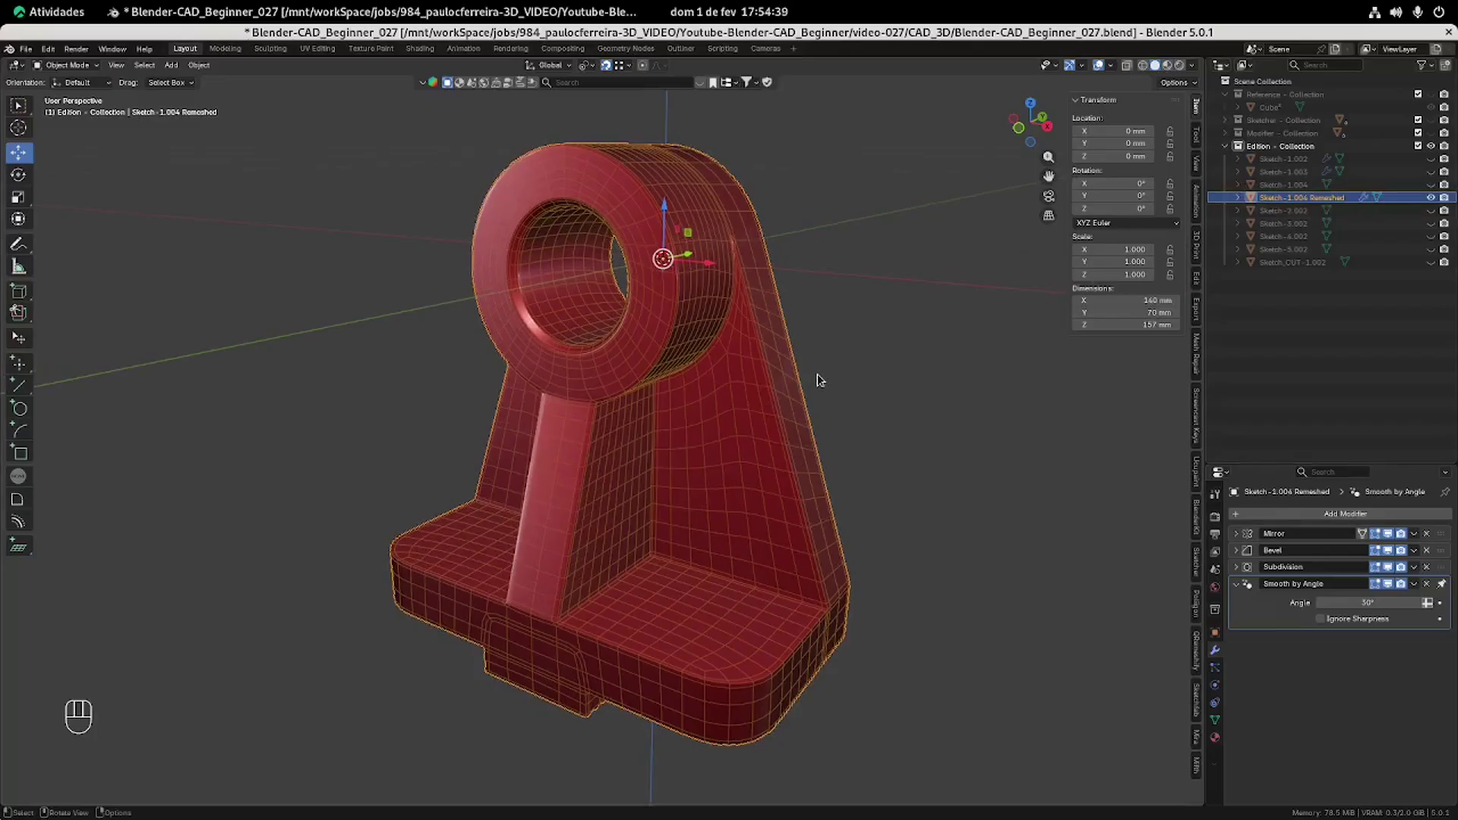
key(shift+d)
key(Escape)
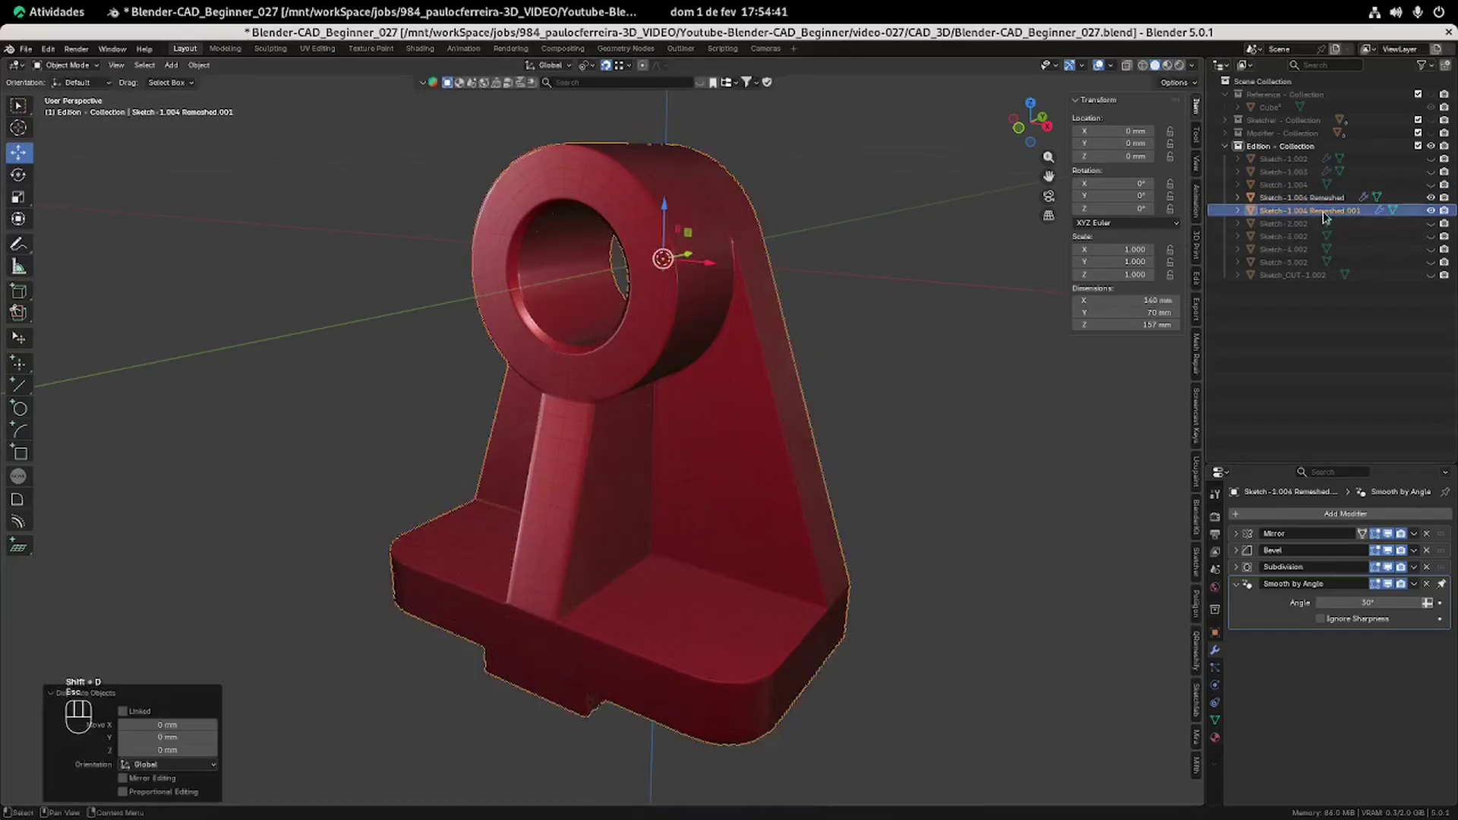
key(ctrl+s)
Reuse the blend file's name to rename the duplicate Blender-CAD_Beginner_027_mesh.
key(ctrl+shift+s)
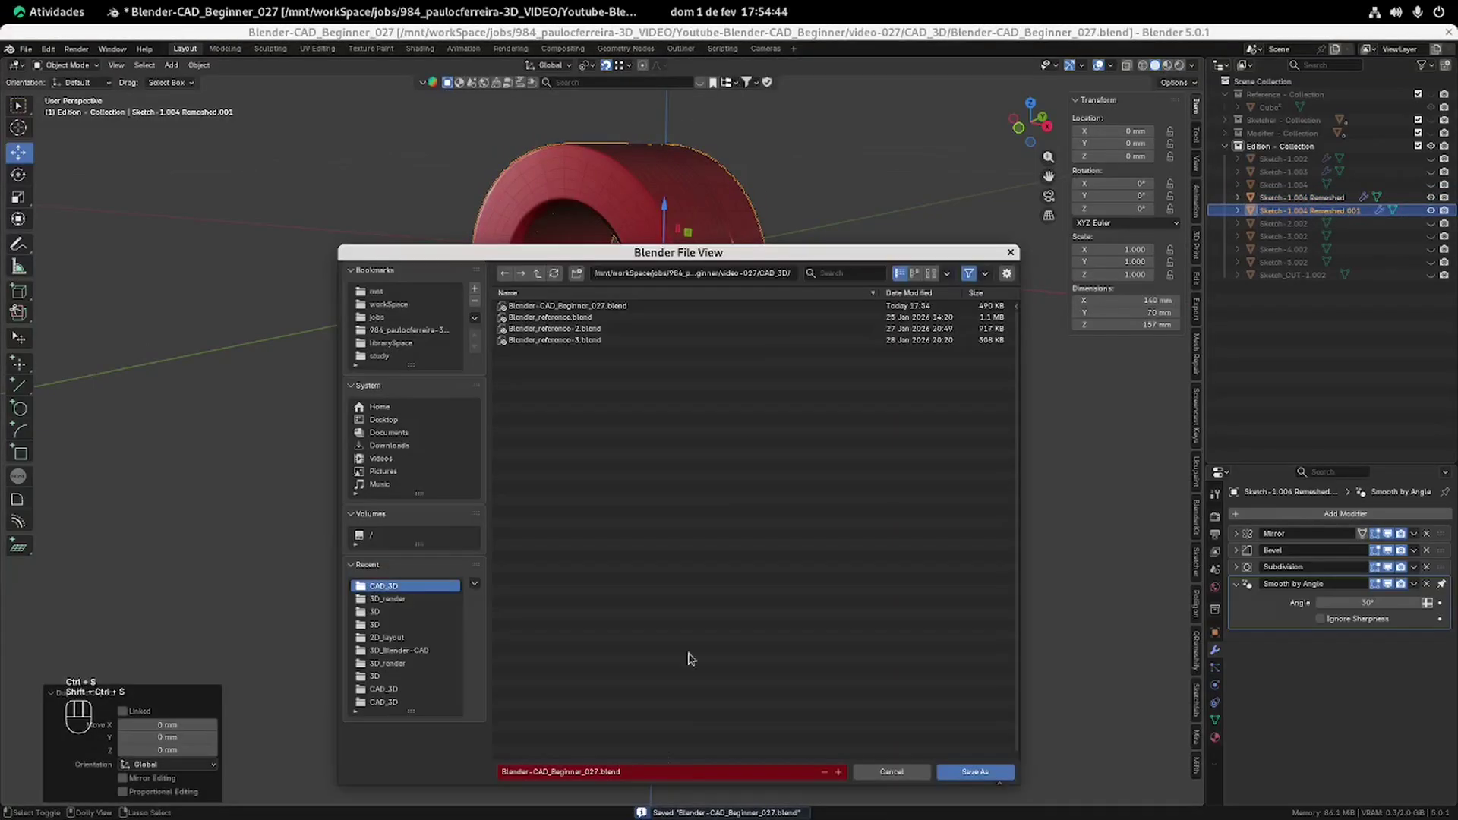
key(Escape)
key(Escape)
double_click(1352, 209)
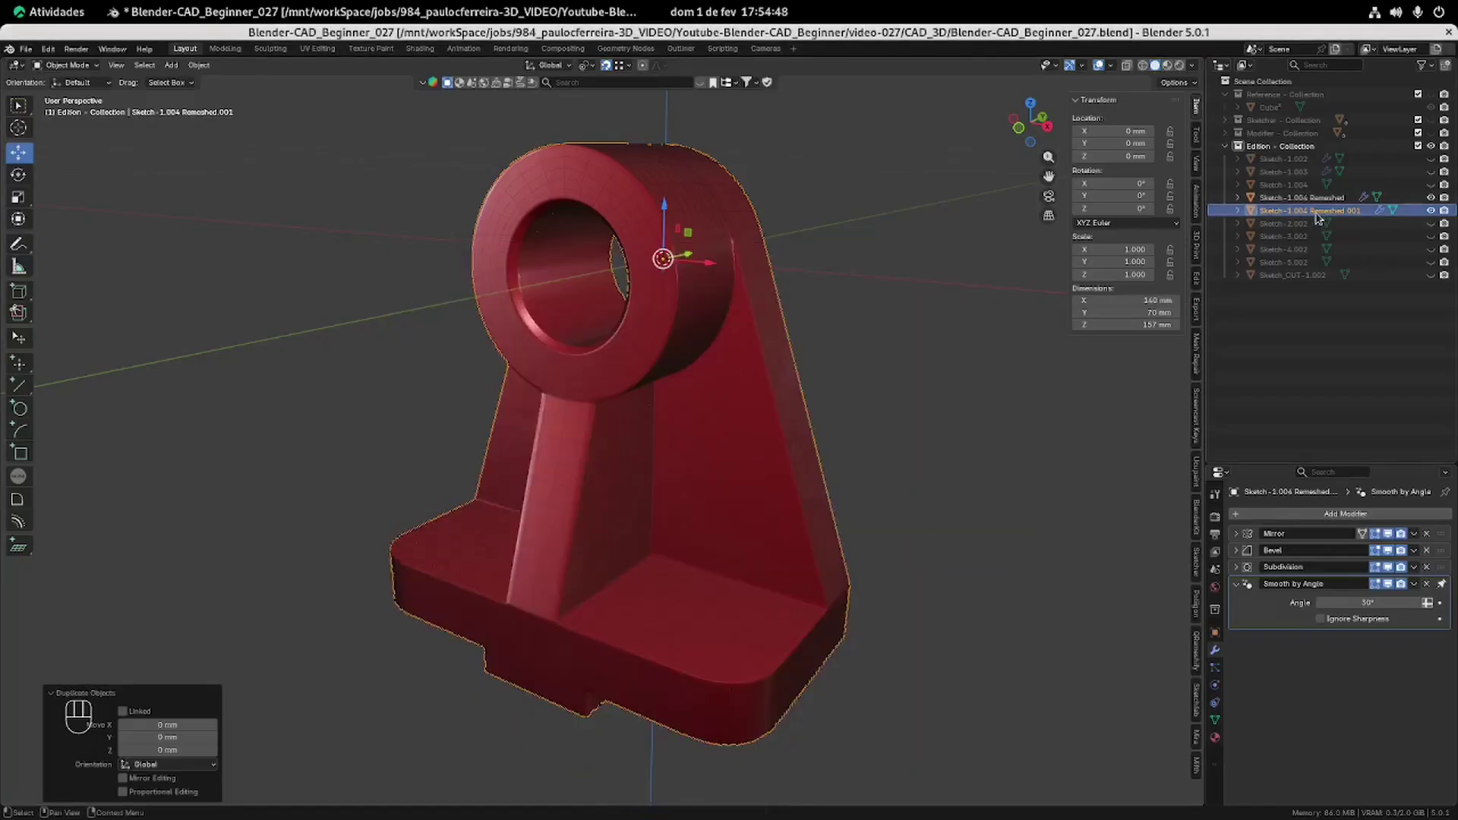
text(Blender-CAD_Beginner_027.blend)
key(BackSpace)
key(BackSpace)
key(BackSpace)
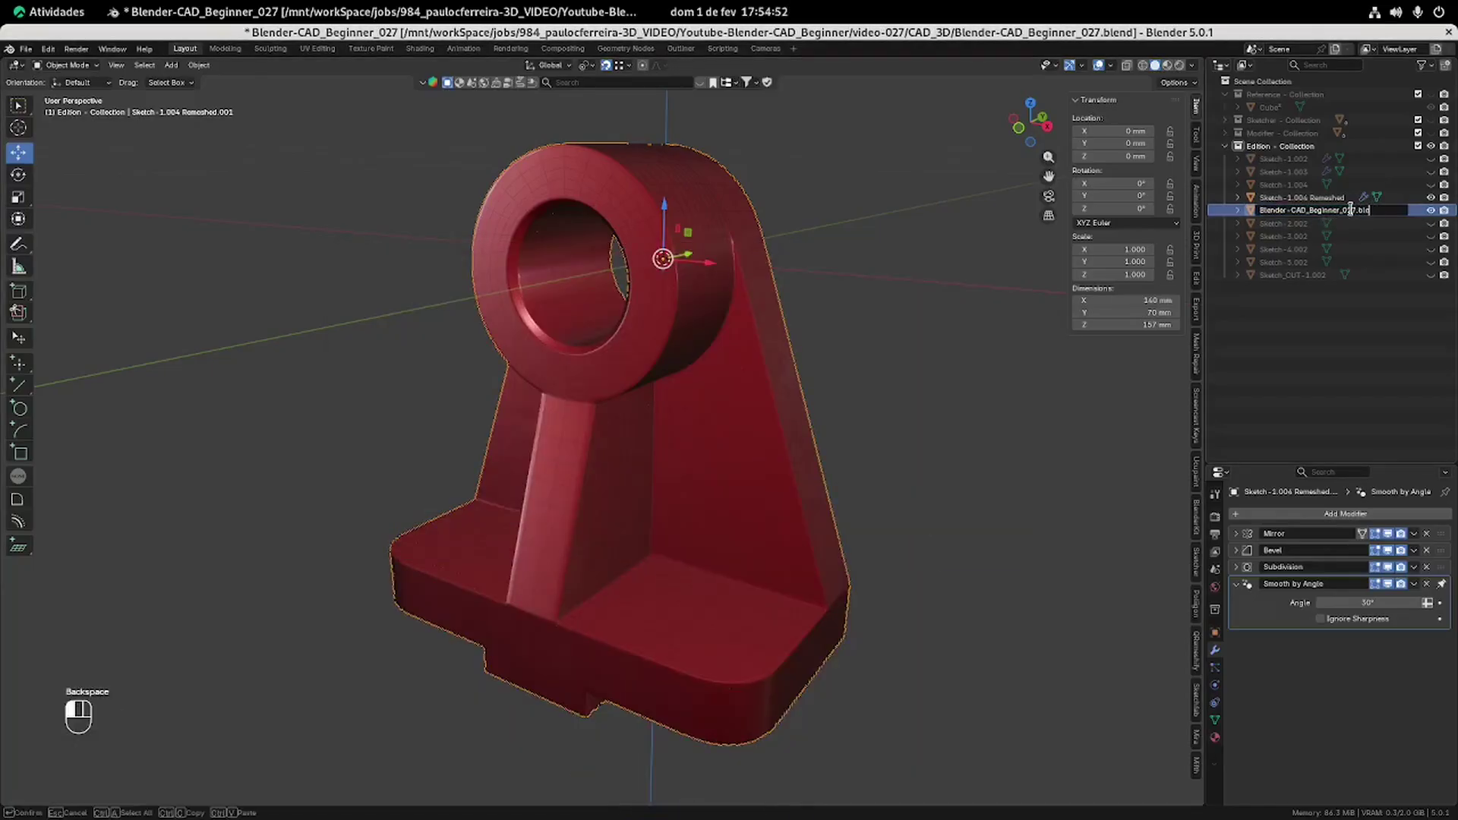
text(_mesh)
key(Return)
Move the renamed duplicate out of Edition - Collection to the scene root, and collapse and hide that collection.
drag(1306, 160, 1296, 327)
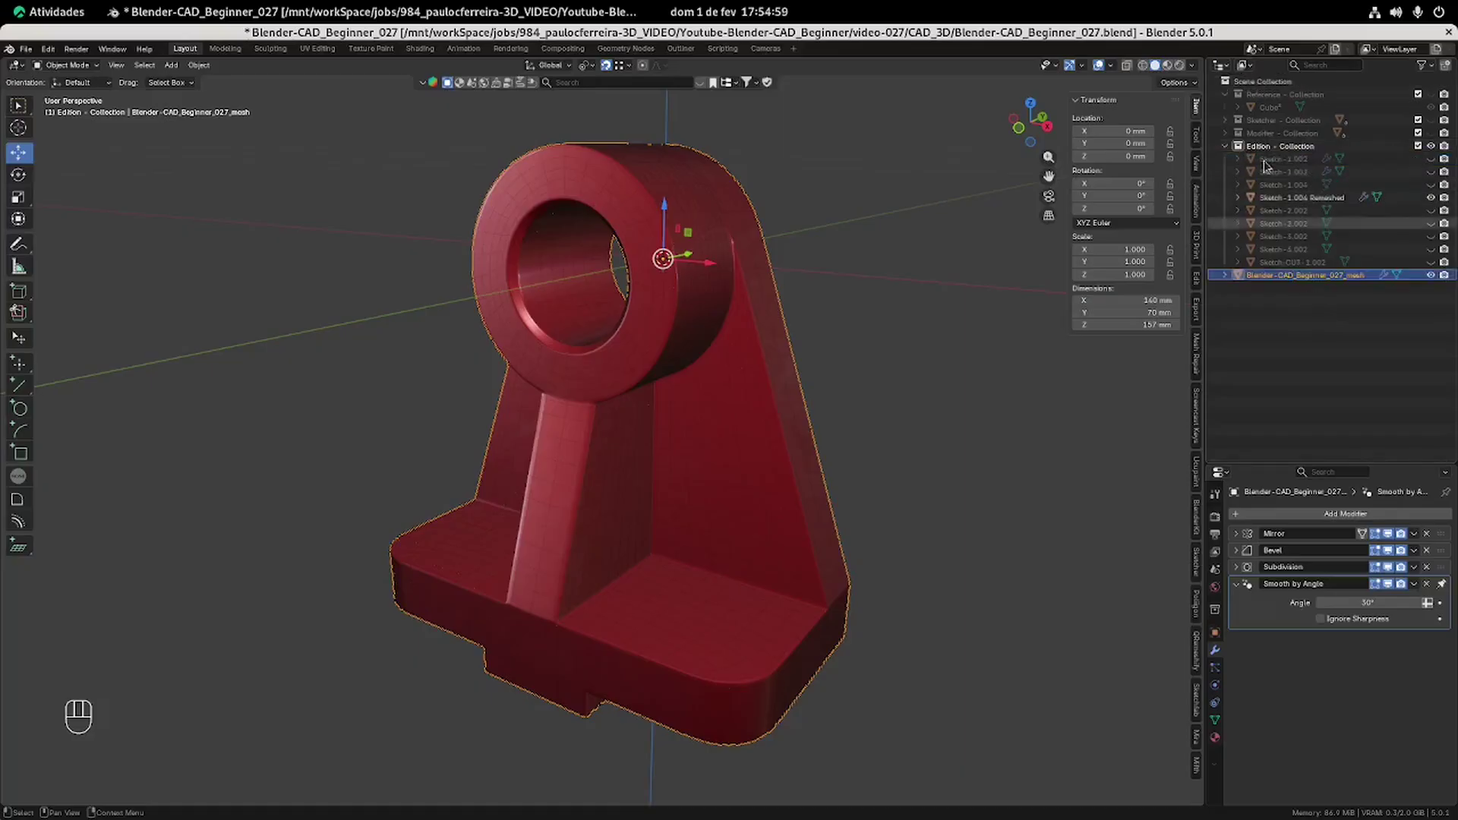
click(1225, 146)
click(1431, 146)
middle_drag(662, 326, 665, 327)
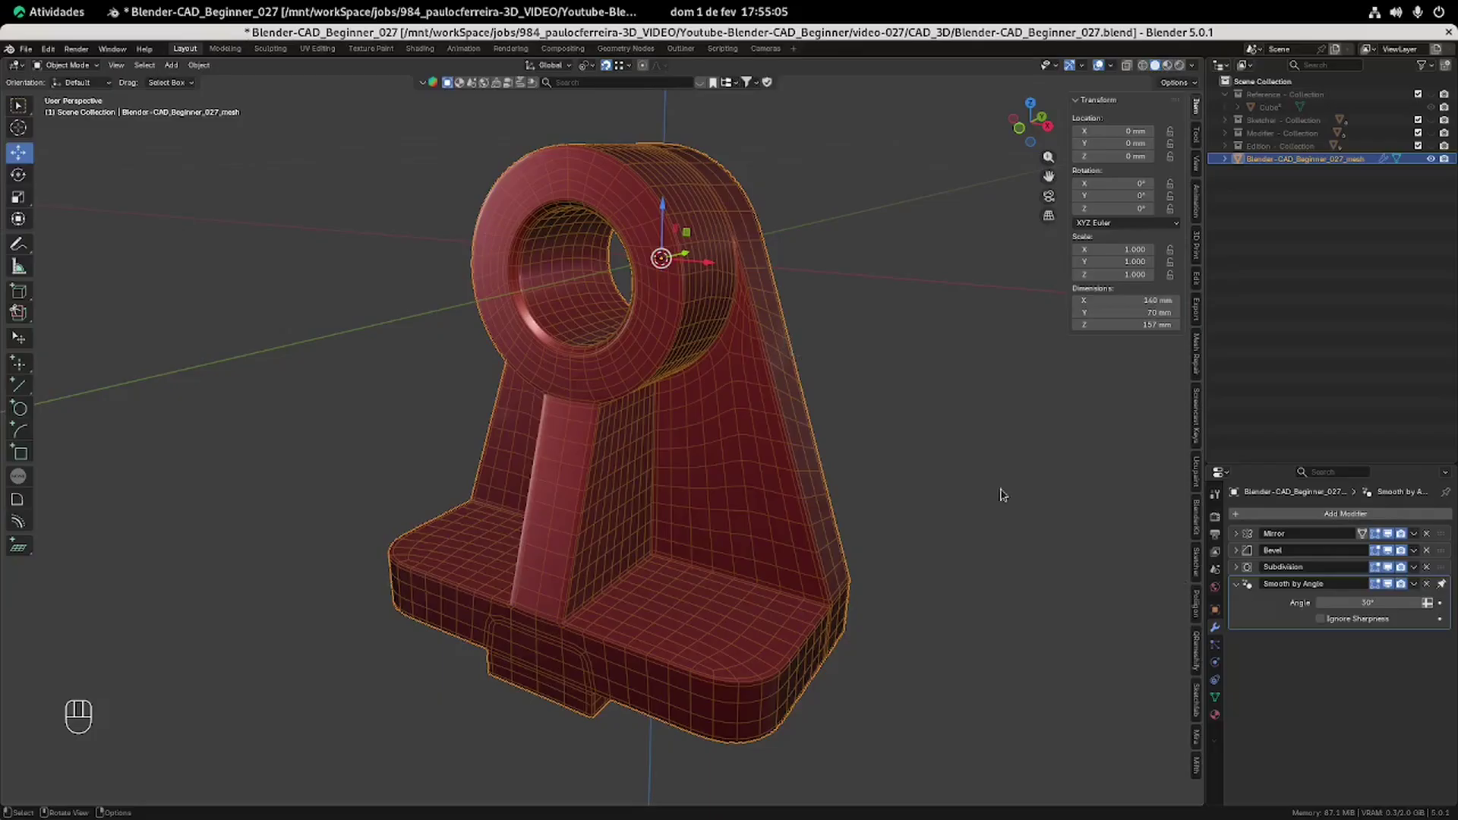
Convert the Blender-CAD_Beginner_027_mesh object to a plain mesh, baking in all its modifiers.
click(199, 65)
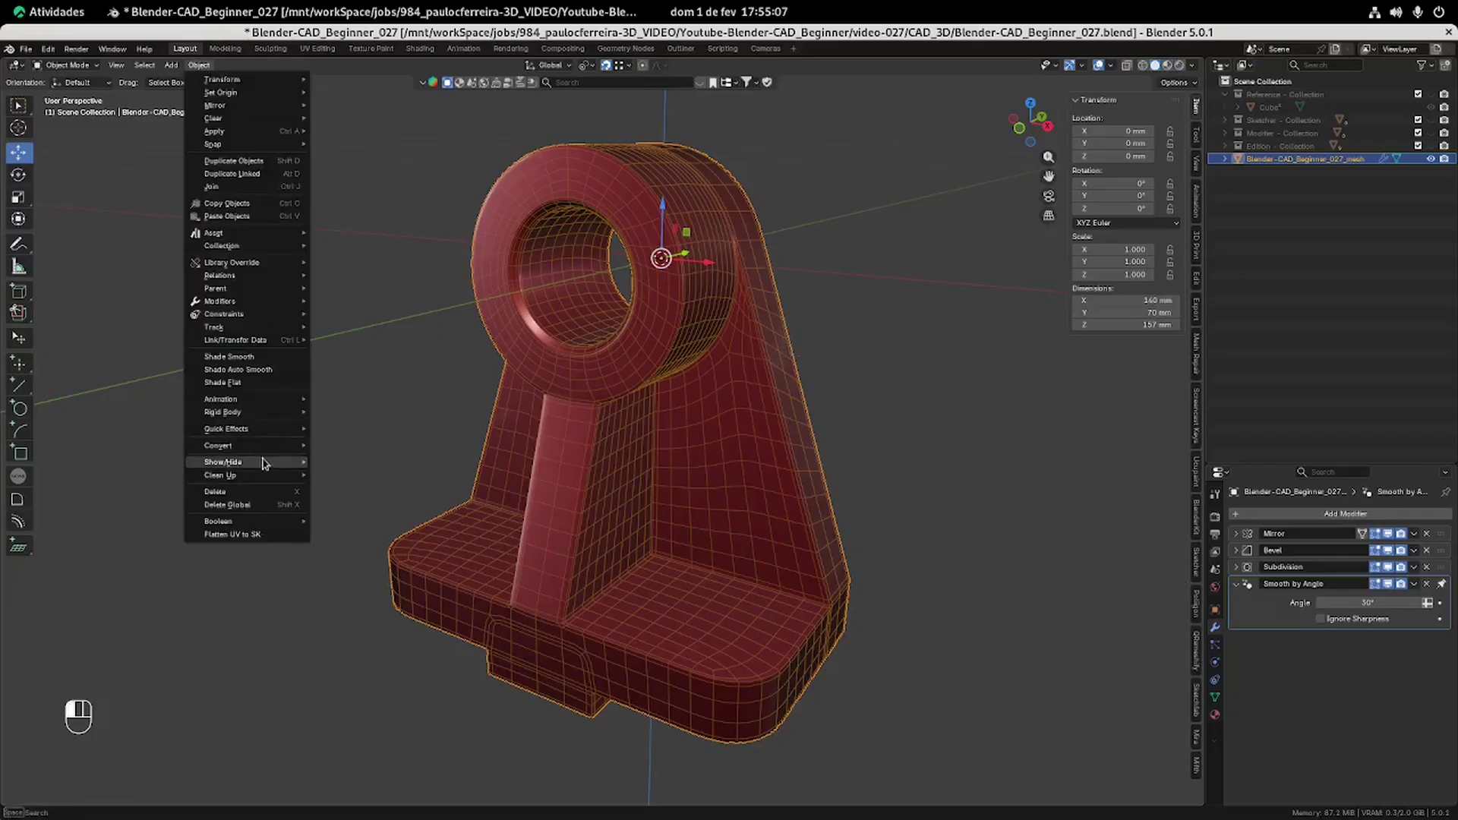
mouse_move(244, 449)
click(362, 446)
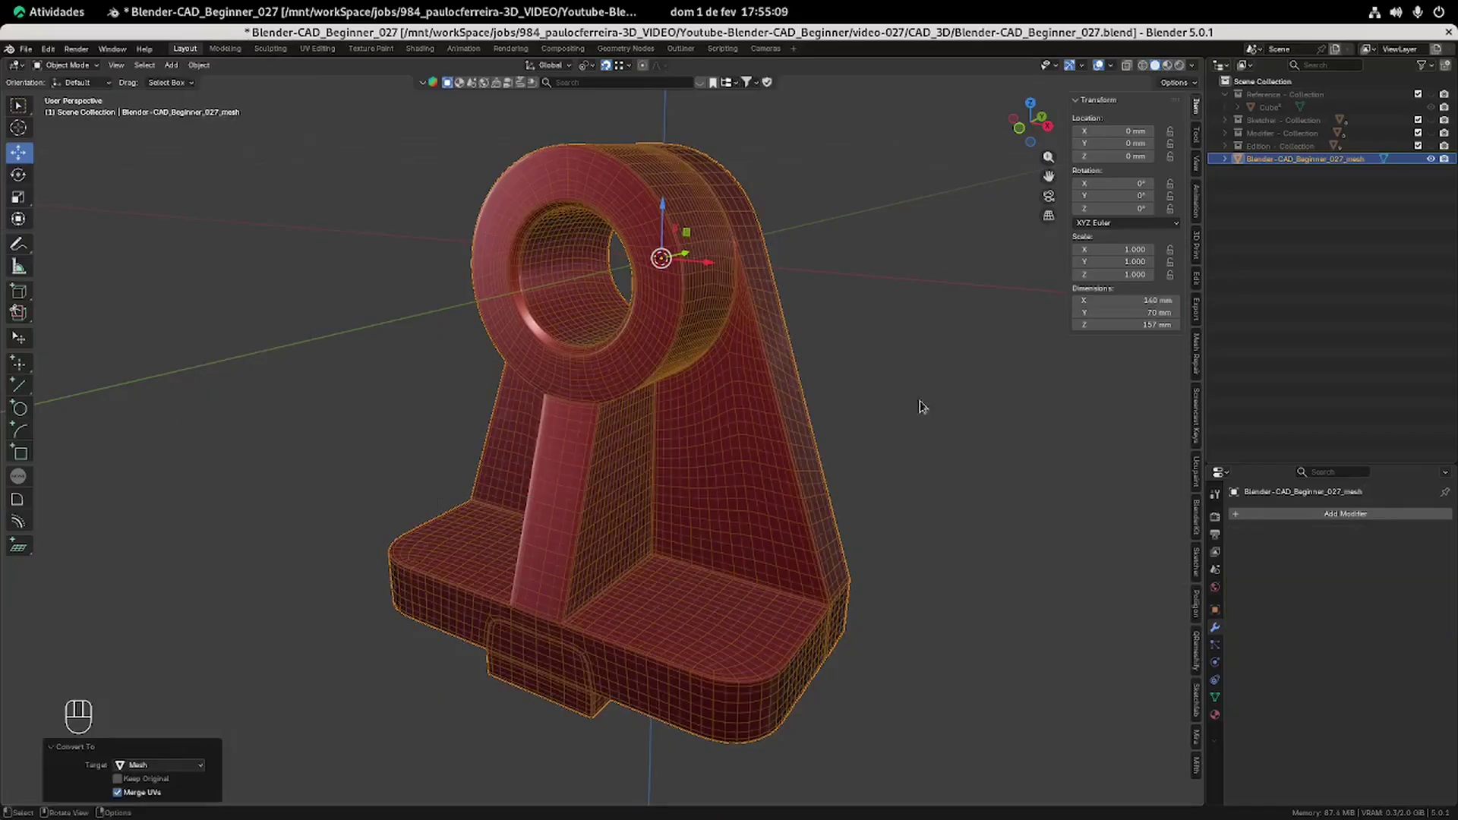
click(931, 390)
mouse_move(700, 423)
middle_down()
mouse_move(674, 423)
mouse_move(687, 430)
middle_up()
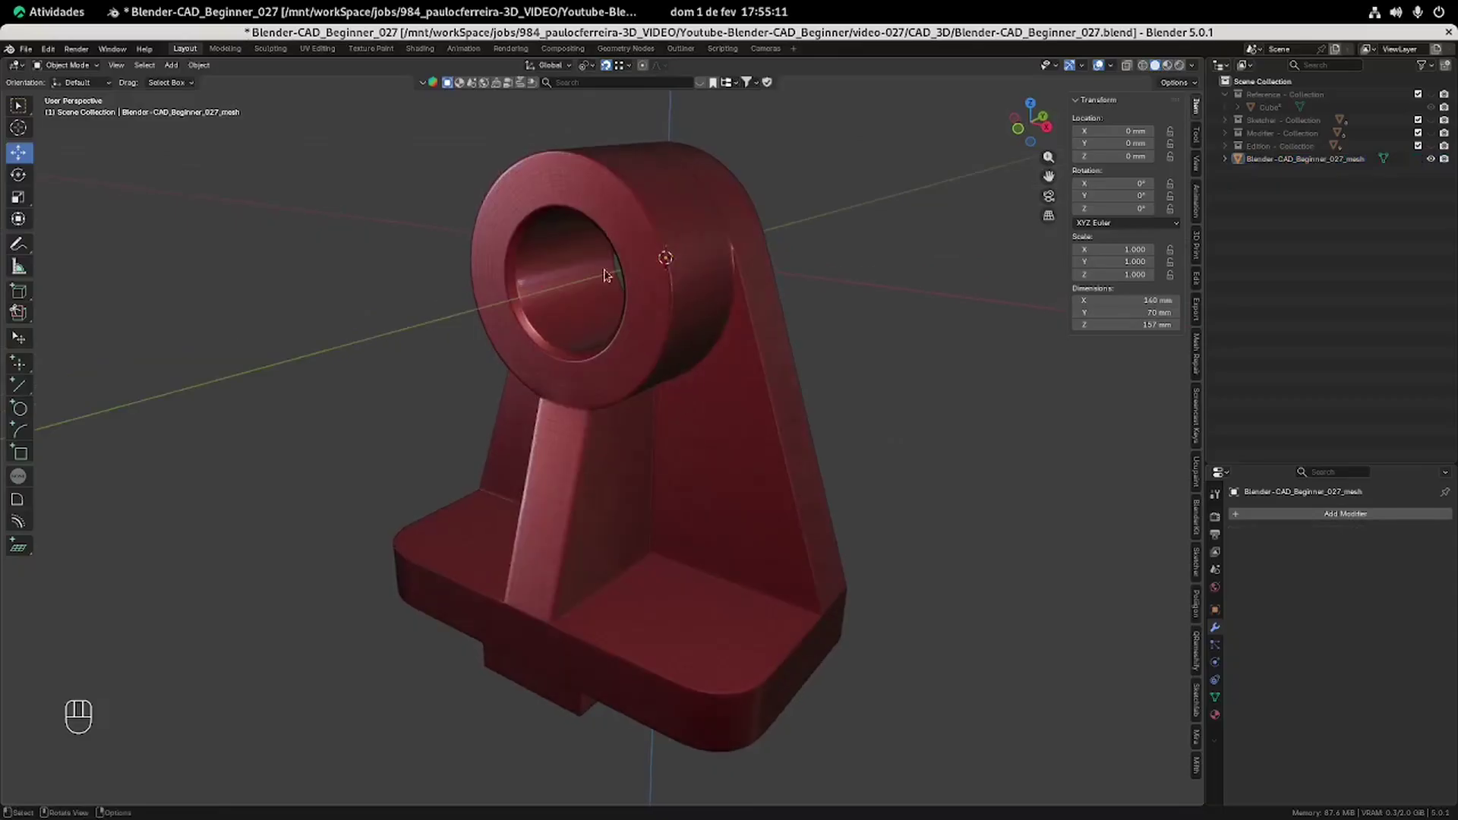
Select the converted bracket and export it in Alembic (.abc) format.
click(579, 195)
click(26, 49)
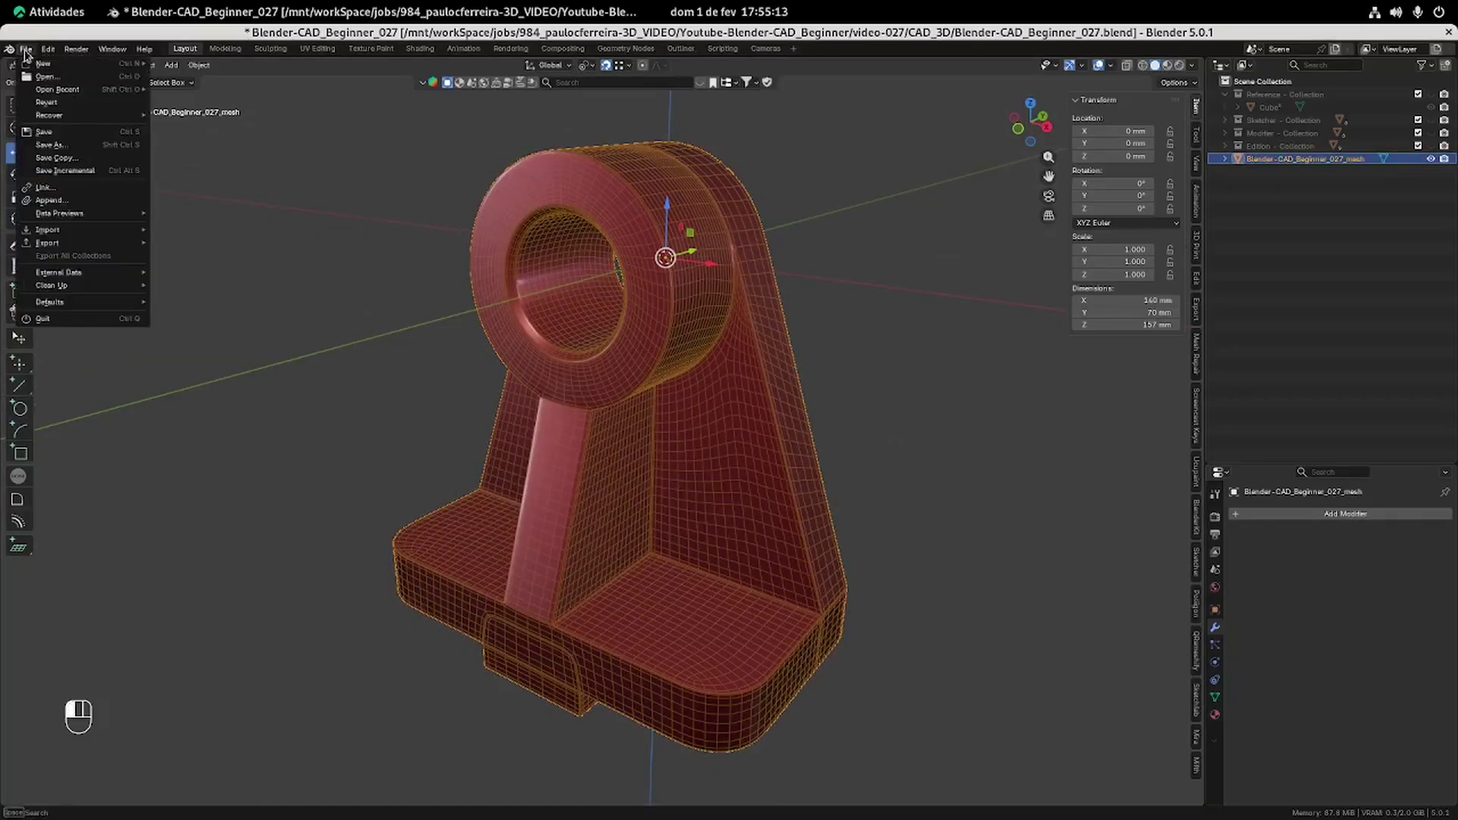
mouse_move(79, 244)
click(207, 244)
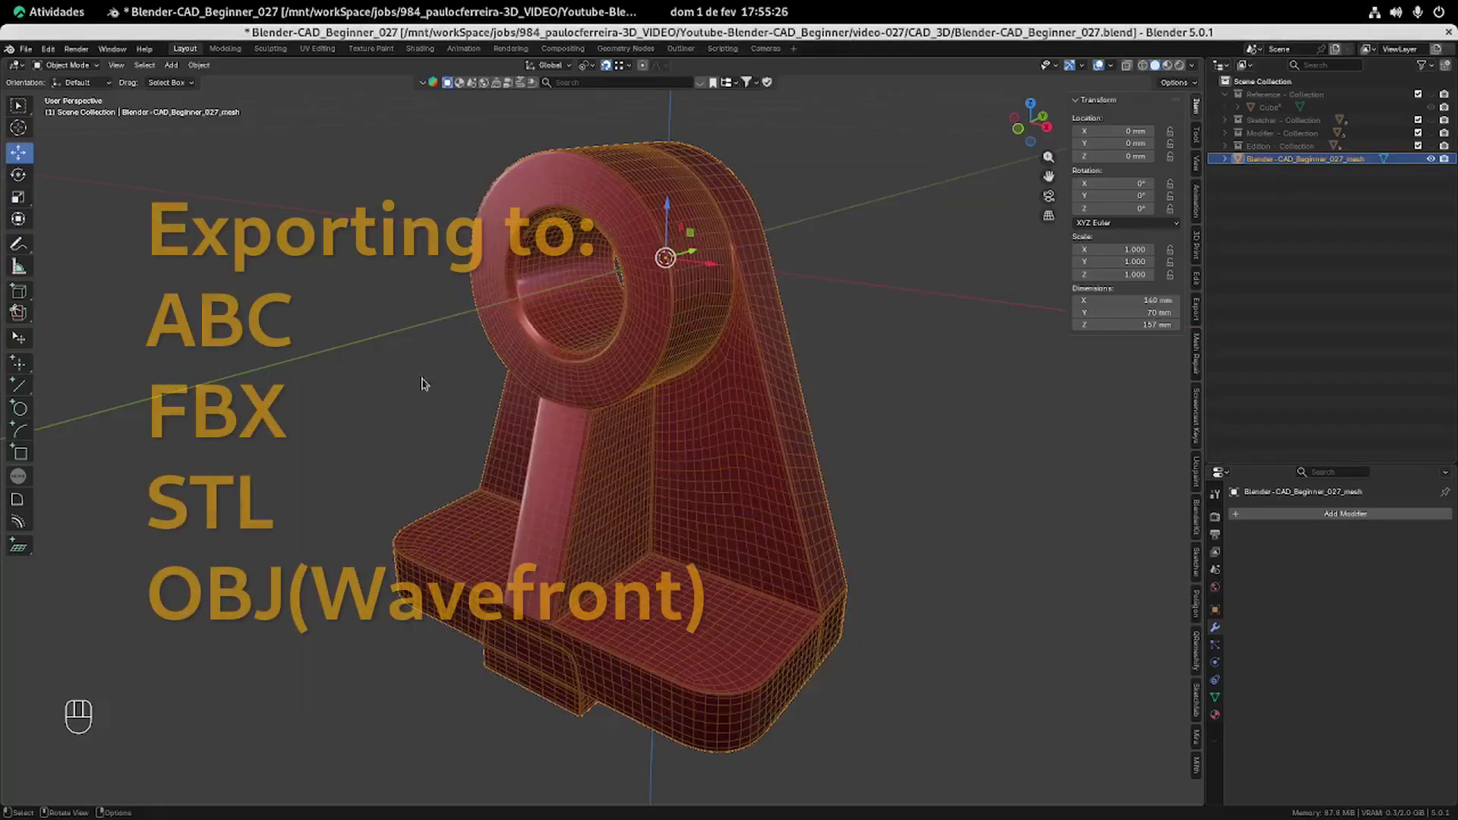
Export the converted bracket in Wavefront (.obj) and STL formats.
click(25, 49)
mouse_move(76, 192)
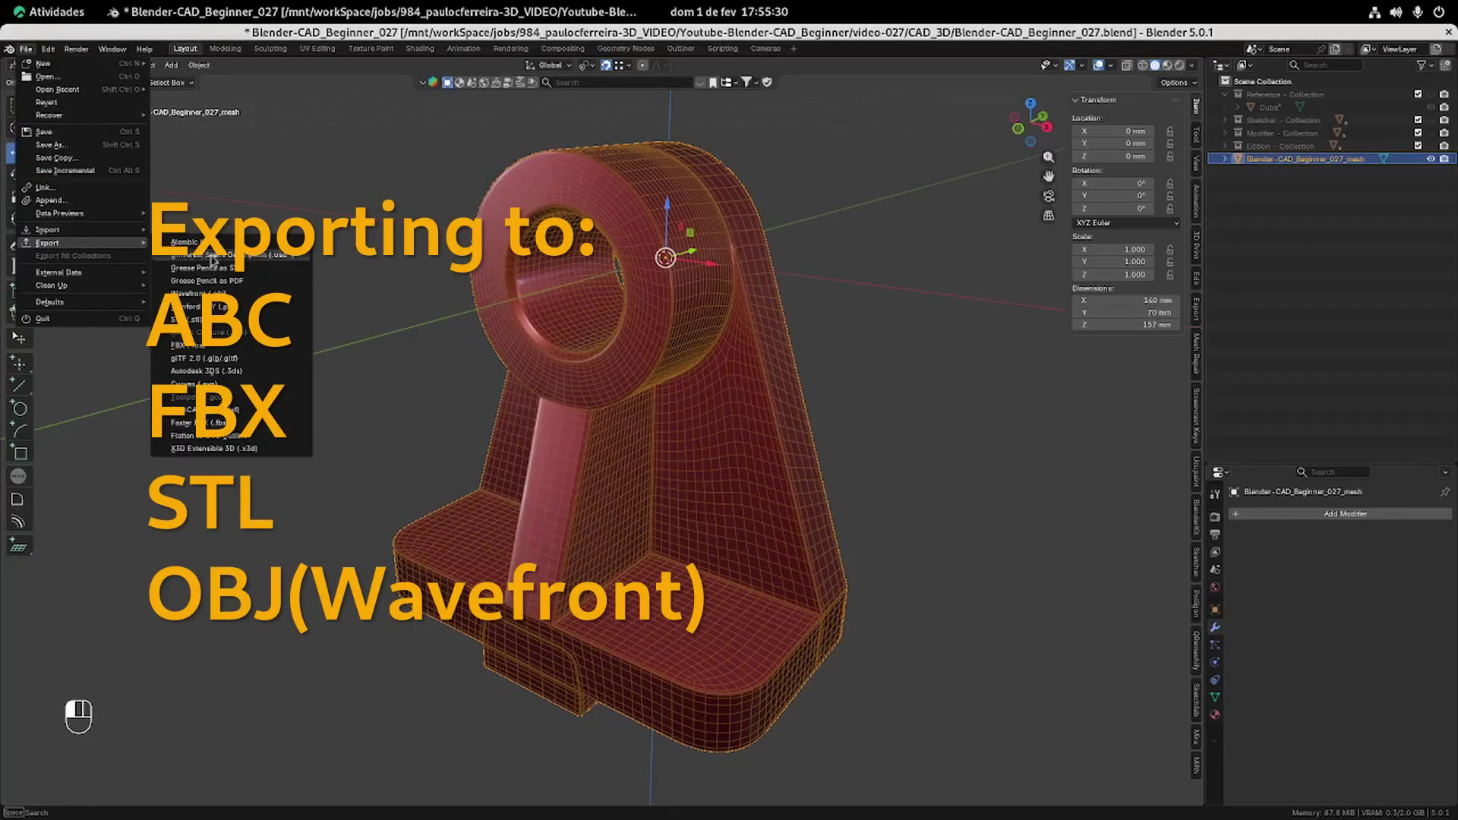
click(205, 297)
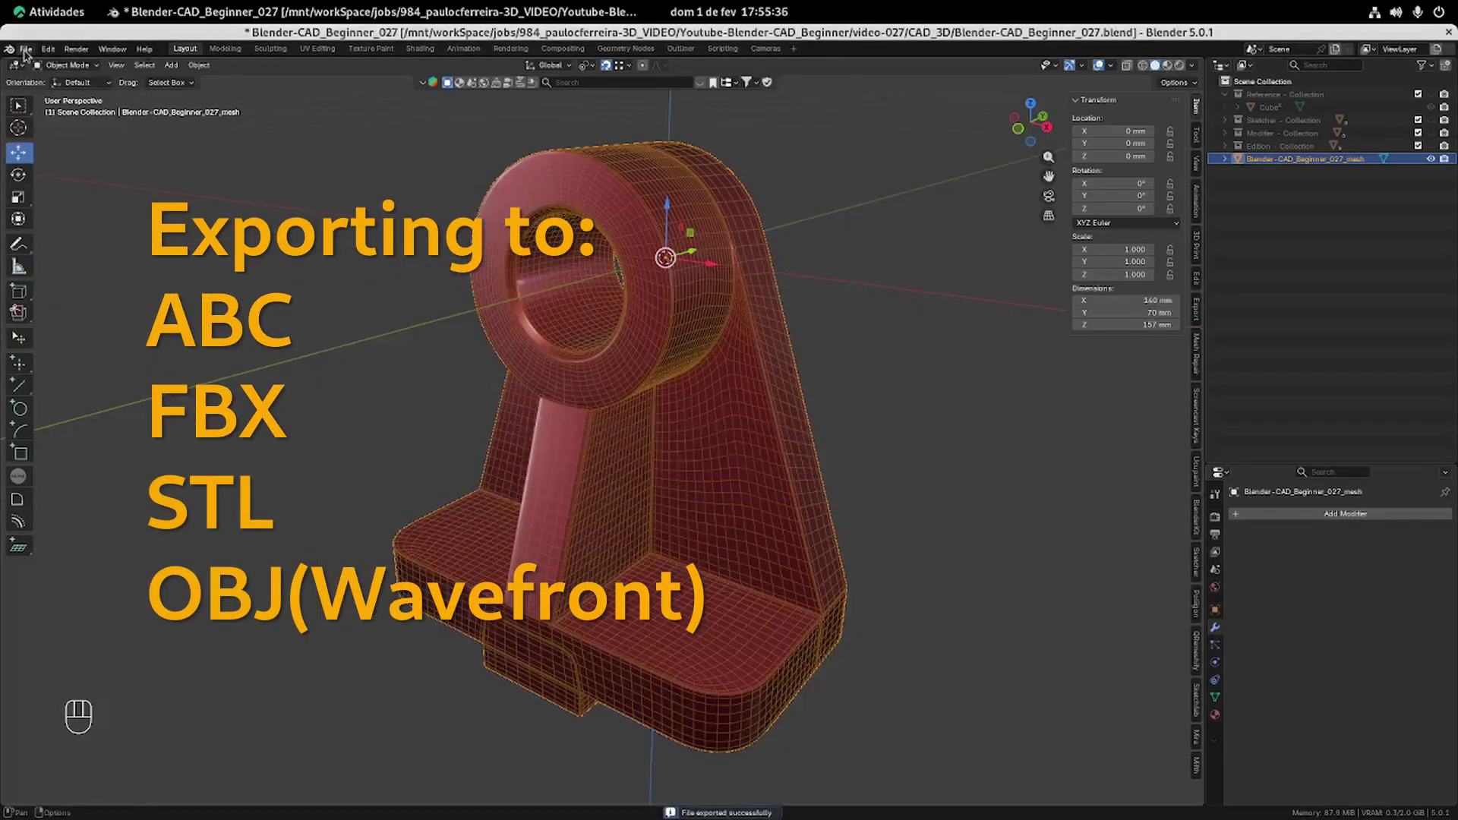
click(26, 49)
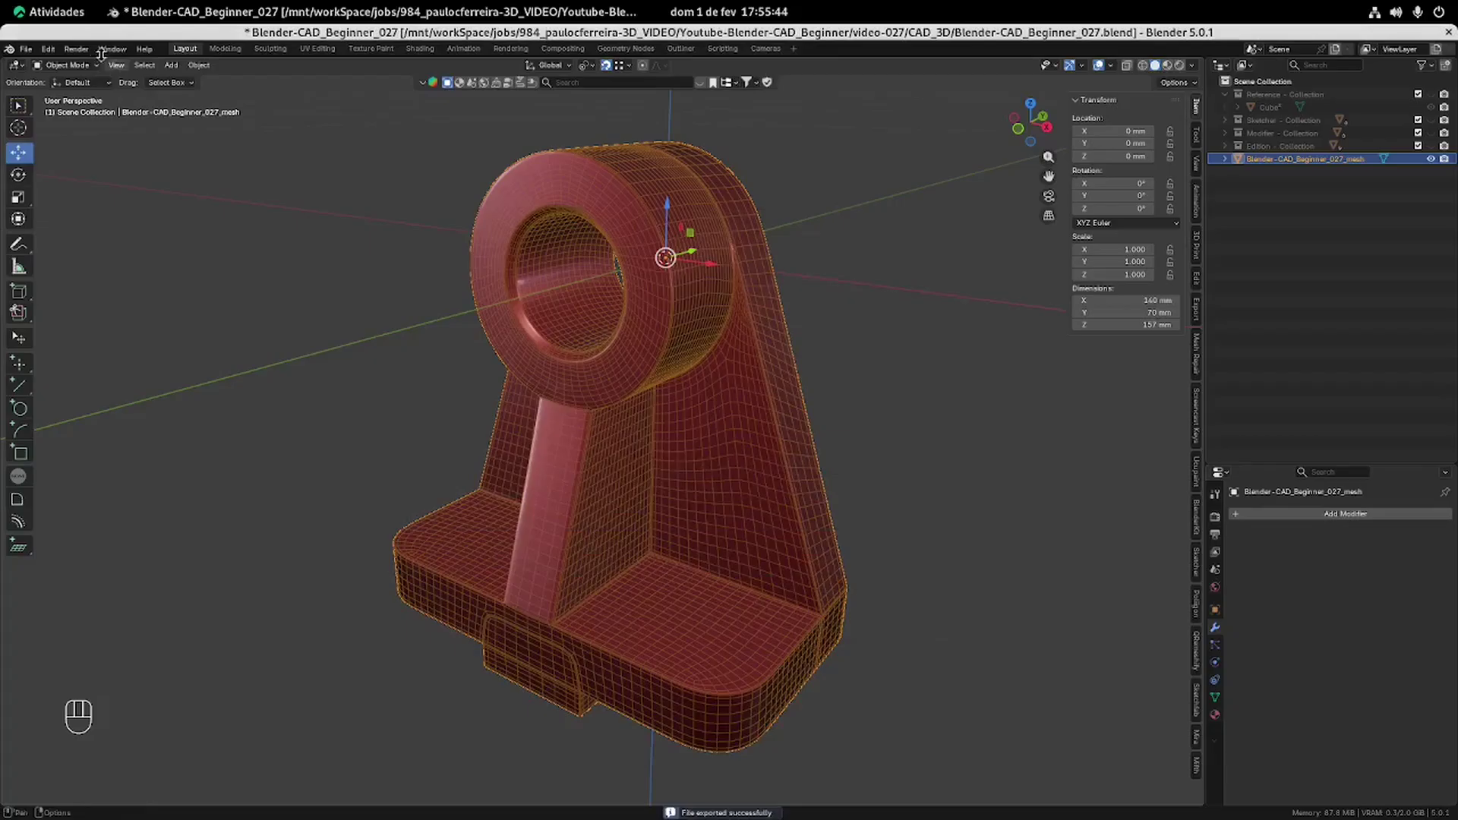
Export the converted bracket as Blender-CAD_Beginner_027.fbx in FBX format, limiting the exported object types to Mesh.
click(26, 48)
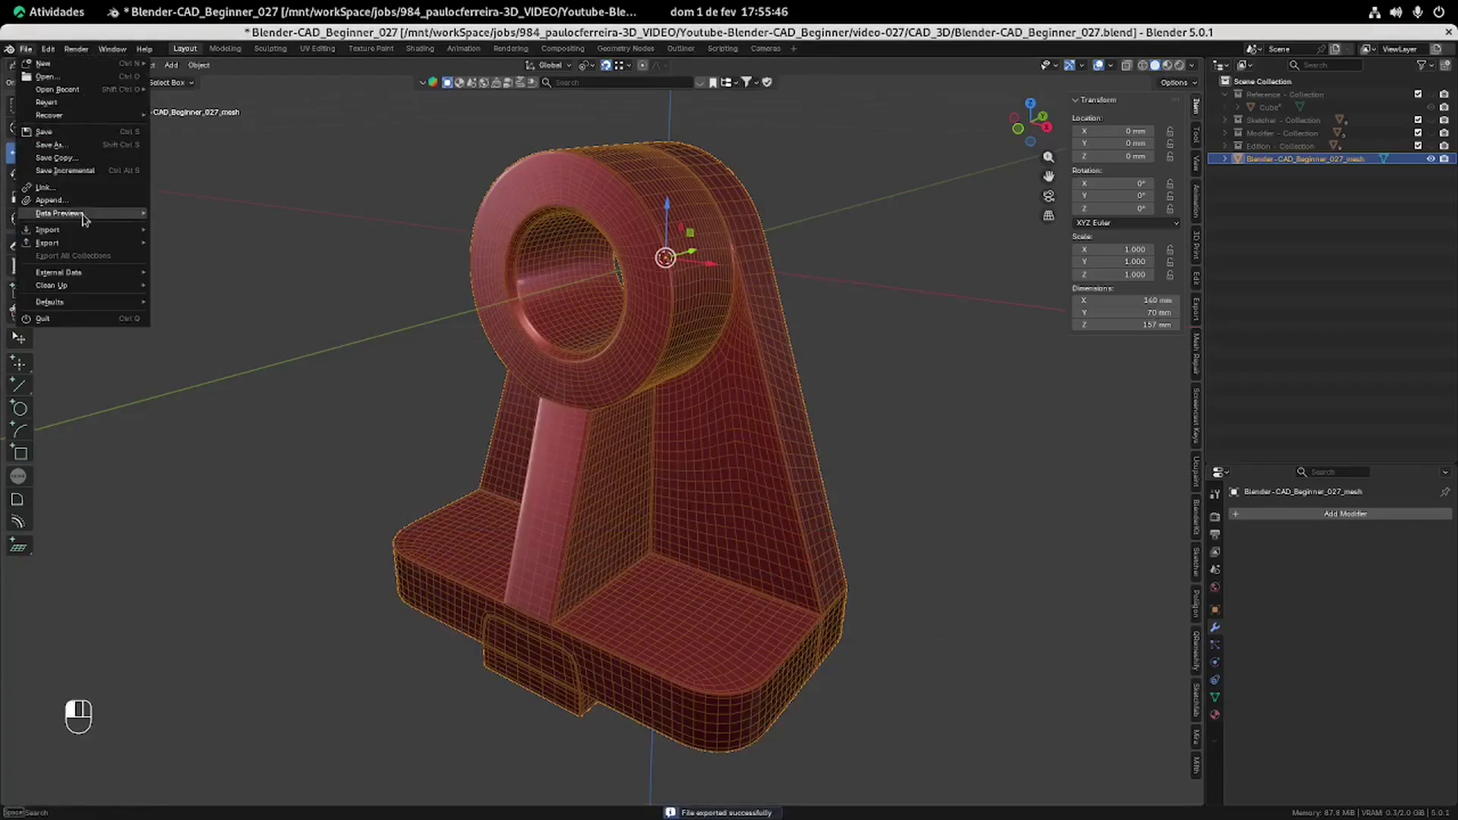
mouse_move(45, 243)
click(189, 346)
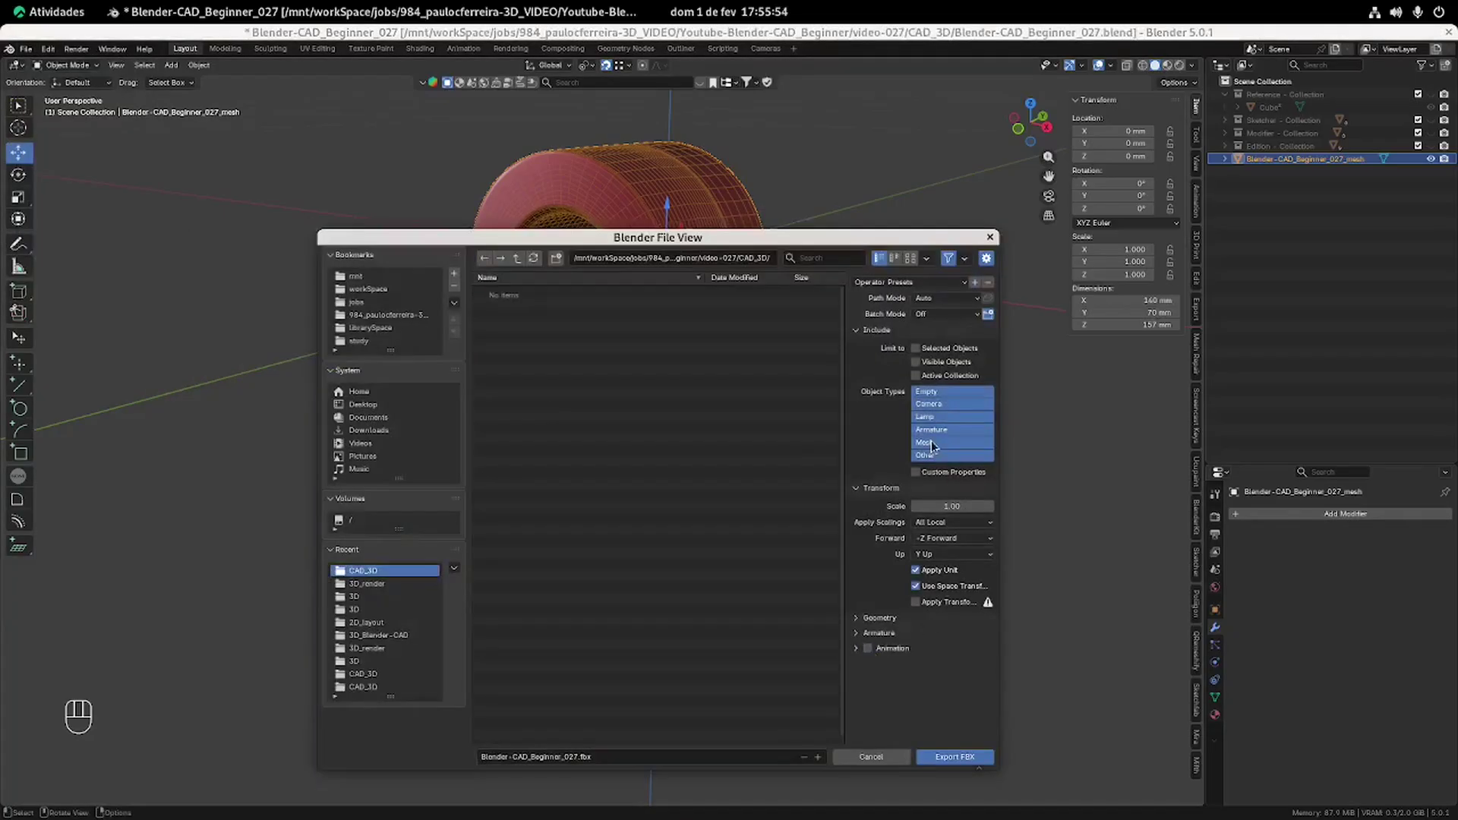
click(933, 443)
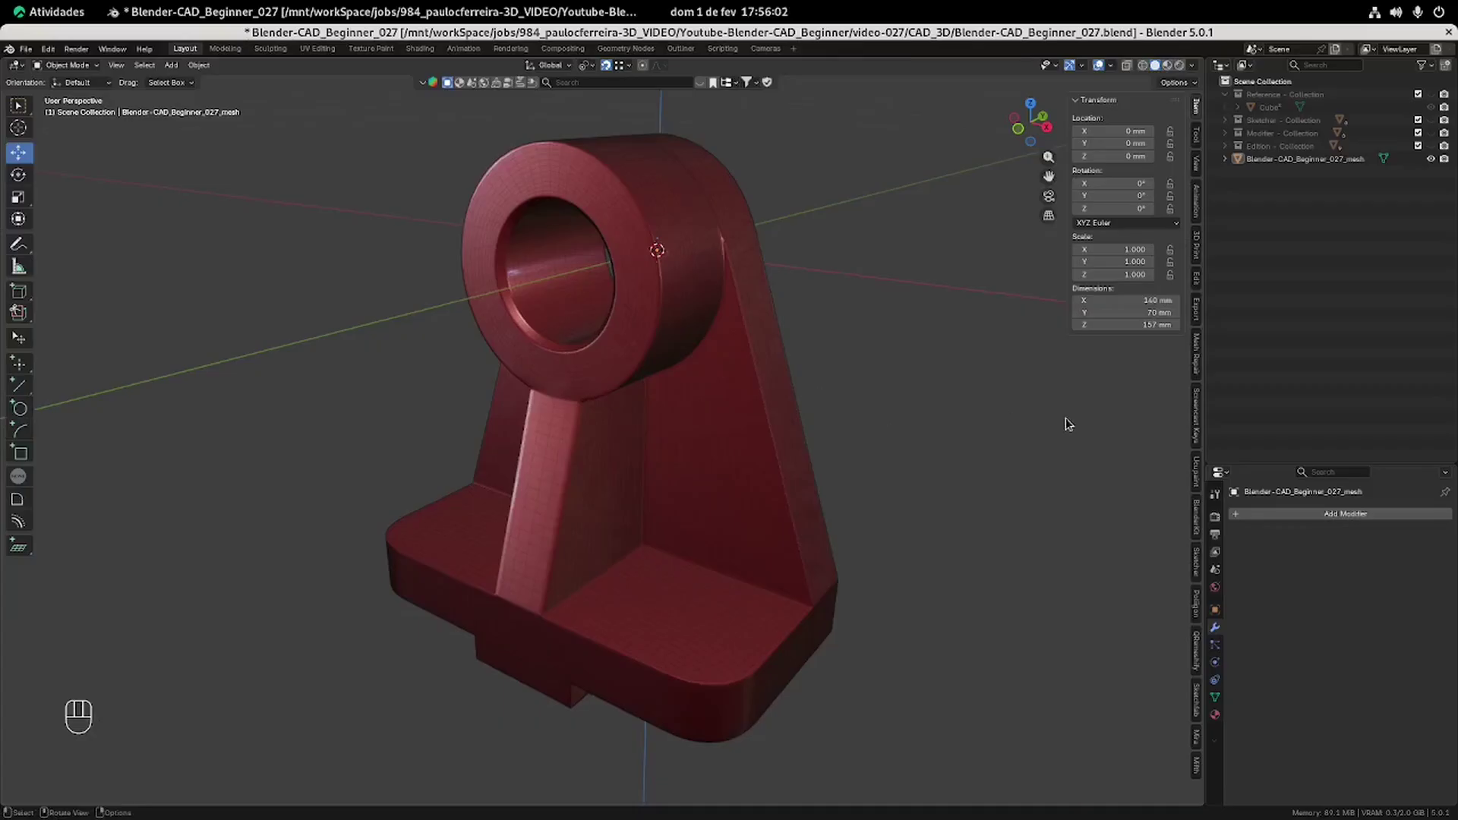
Examine the finished bracket's surfaces from several angles, along with the available modifier categories and the QRemeshify remeshing settings.
middle_drag(903, 357, 896, 356)
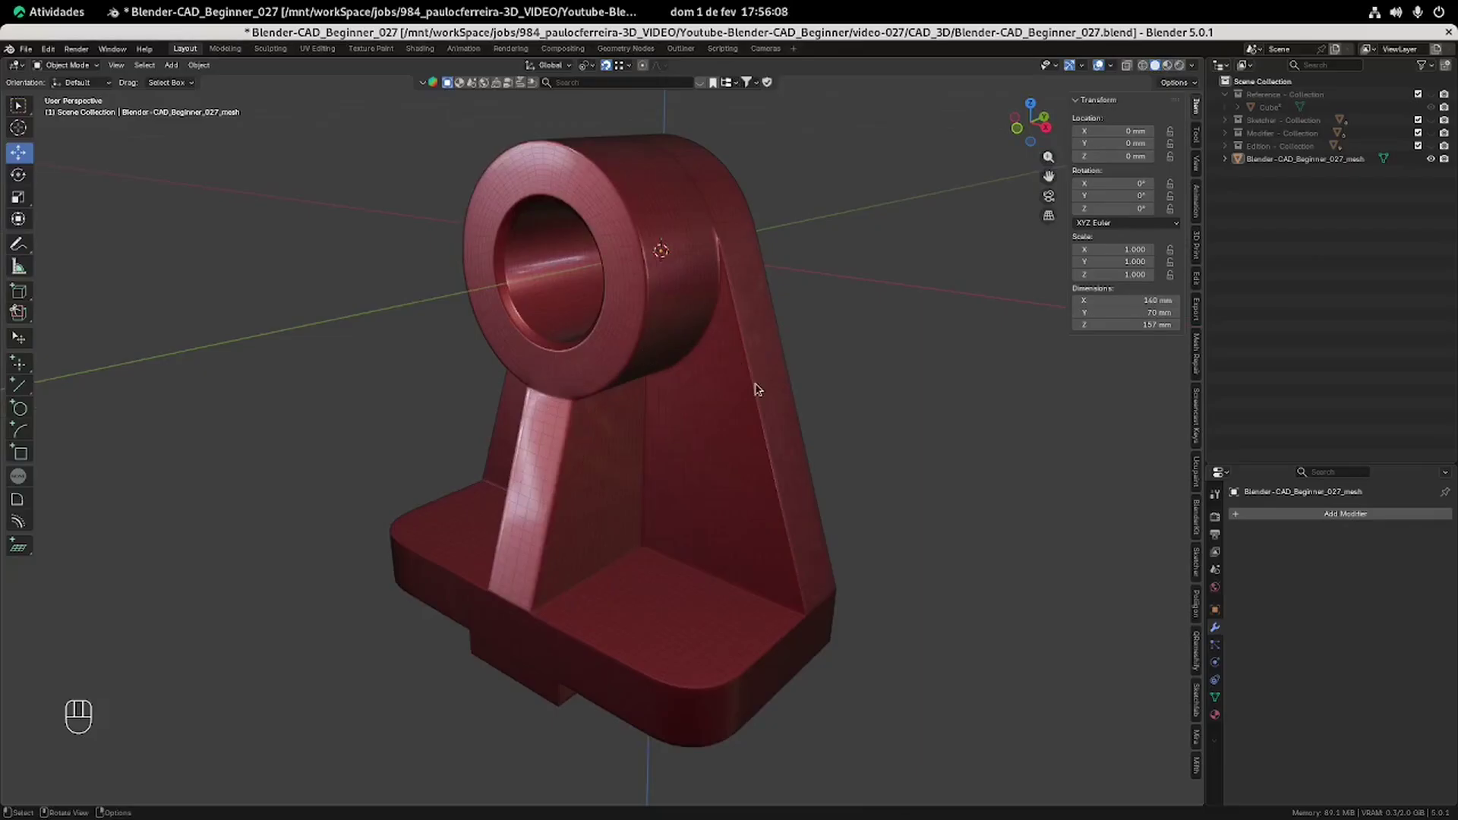
mouse_move(676, 327)
middle_down()
mouse_move(654, 321)
mouse_move(677, 328)
middle_up()
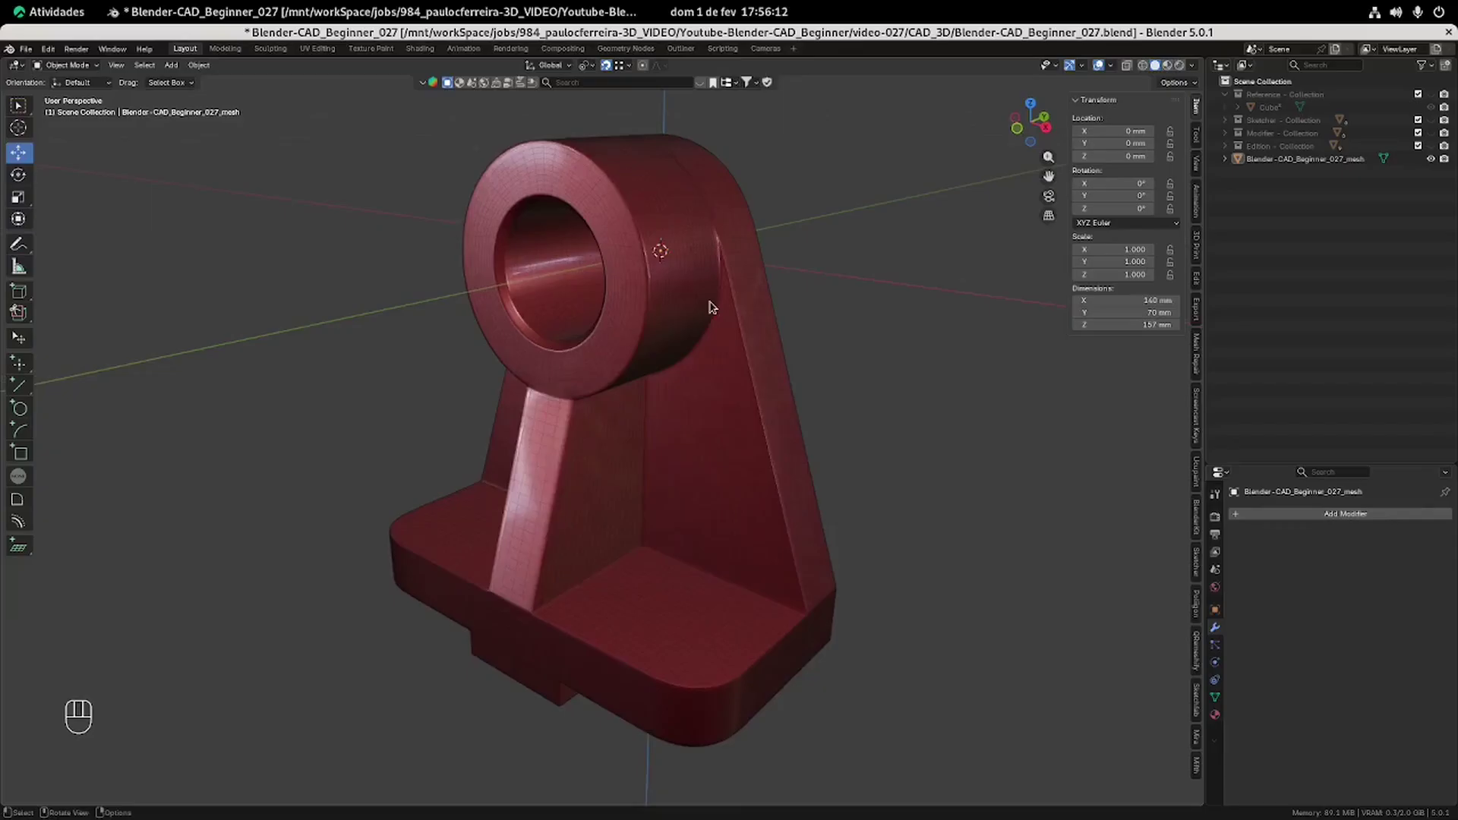
middle_drag(836, 326, 691, 286)
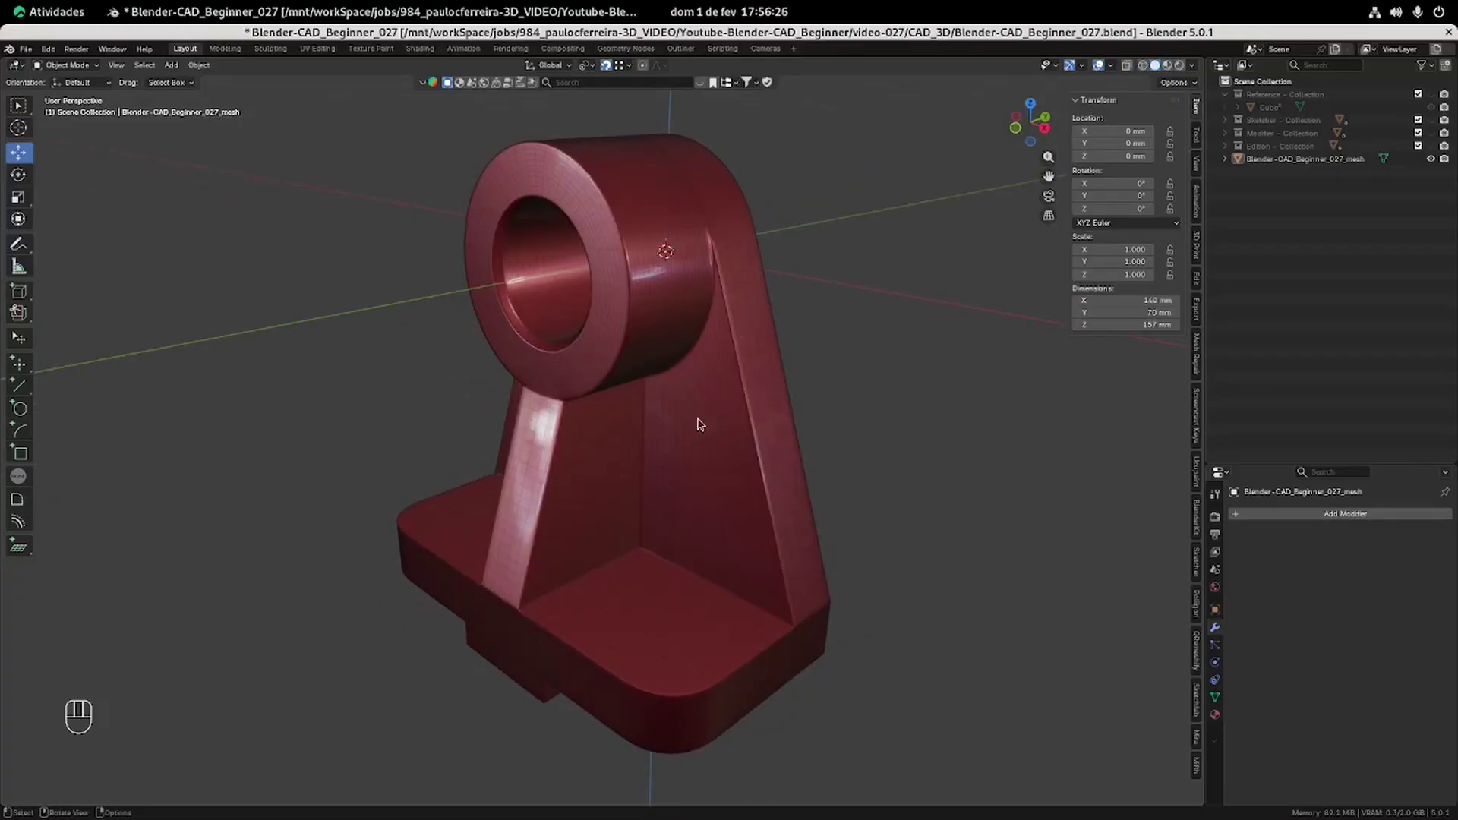
middle_drag(700, 424, 709, 417)
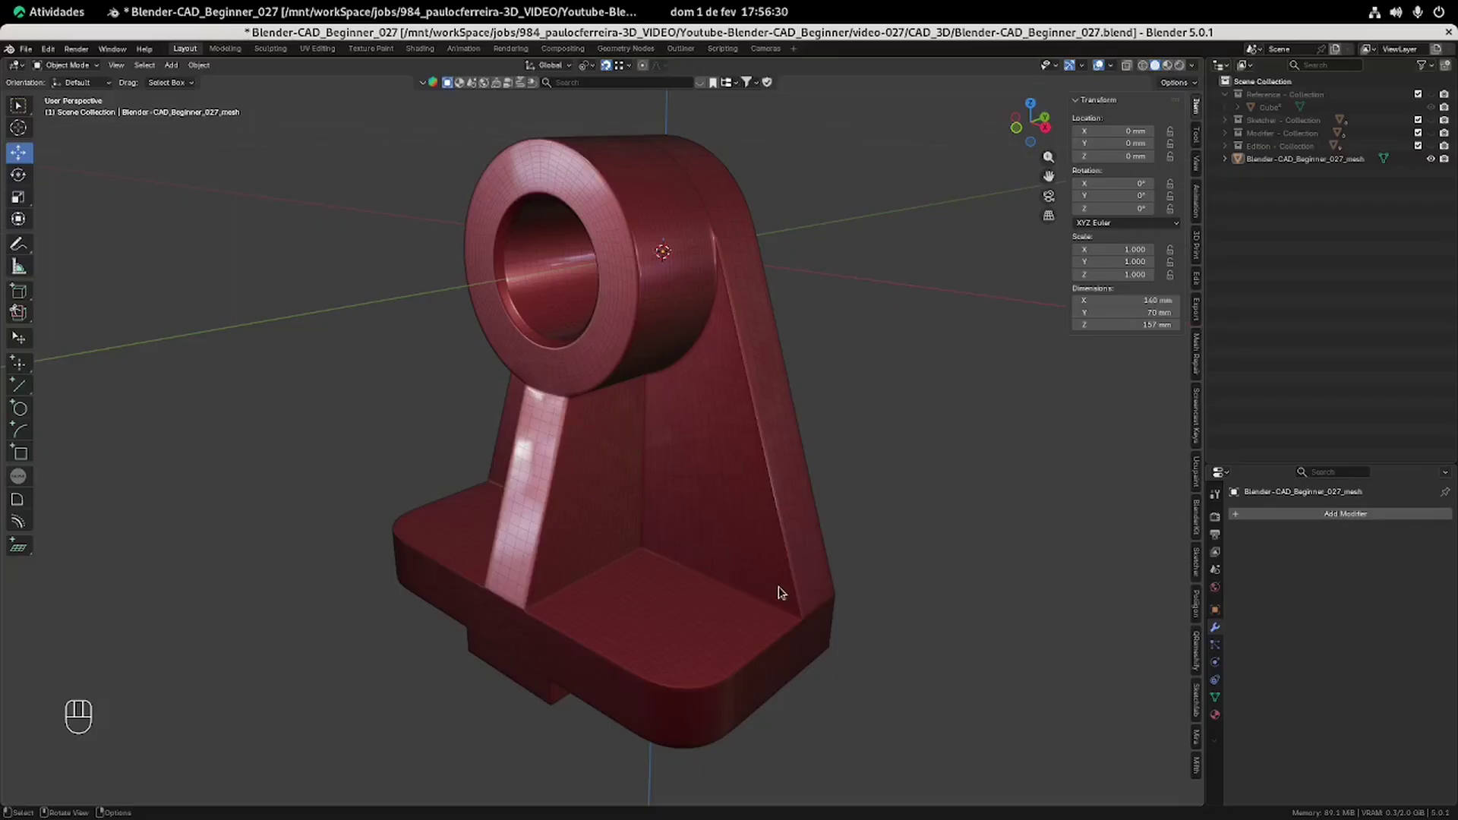
click(1325, 515)
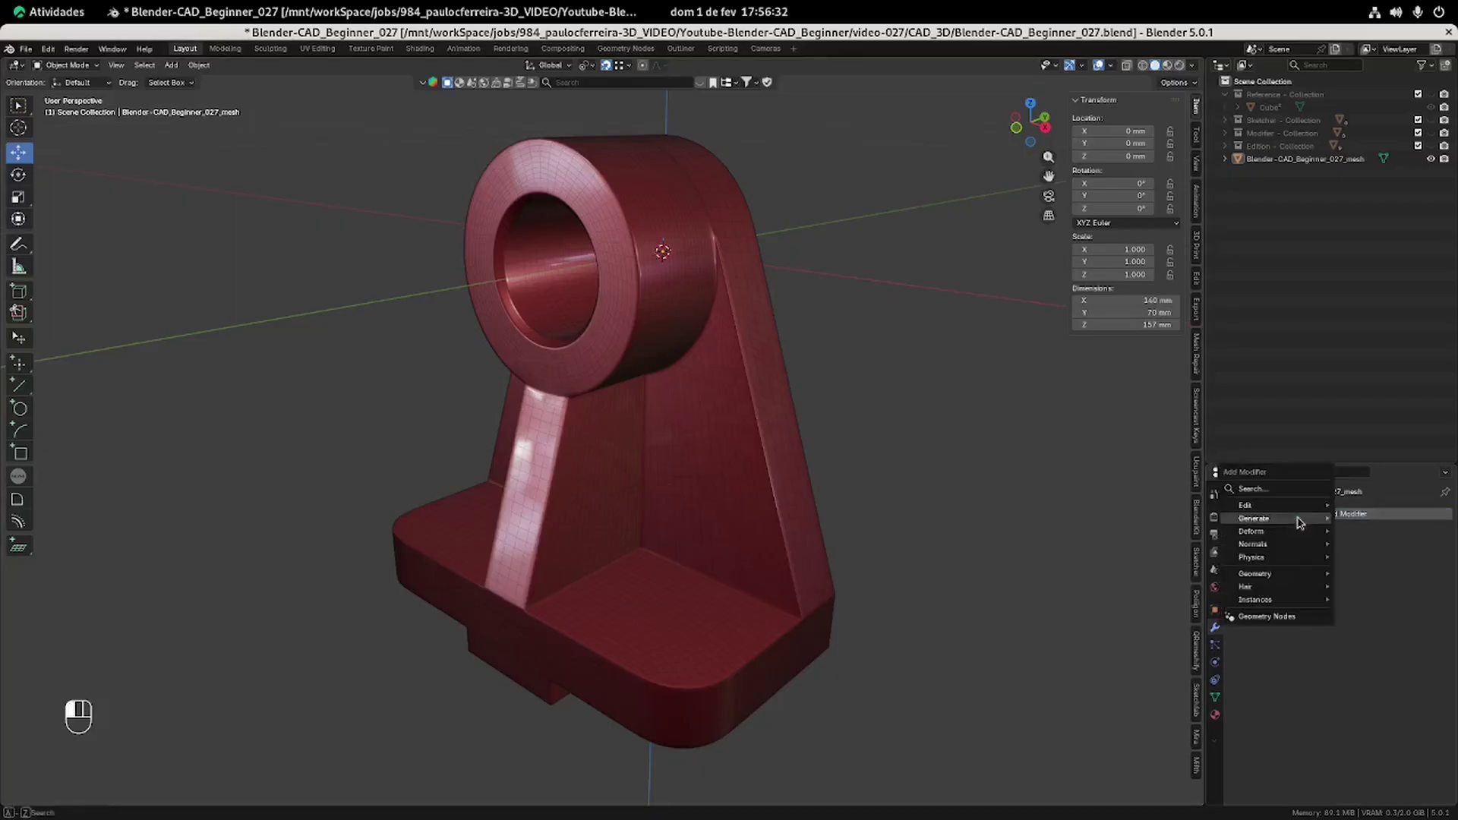
mouse_move(1298, 522)
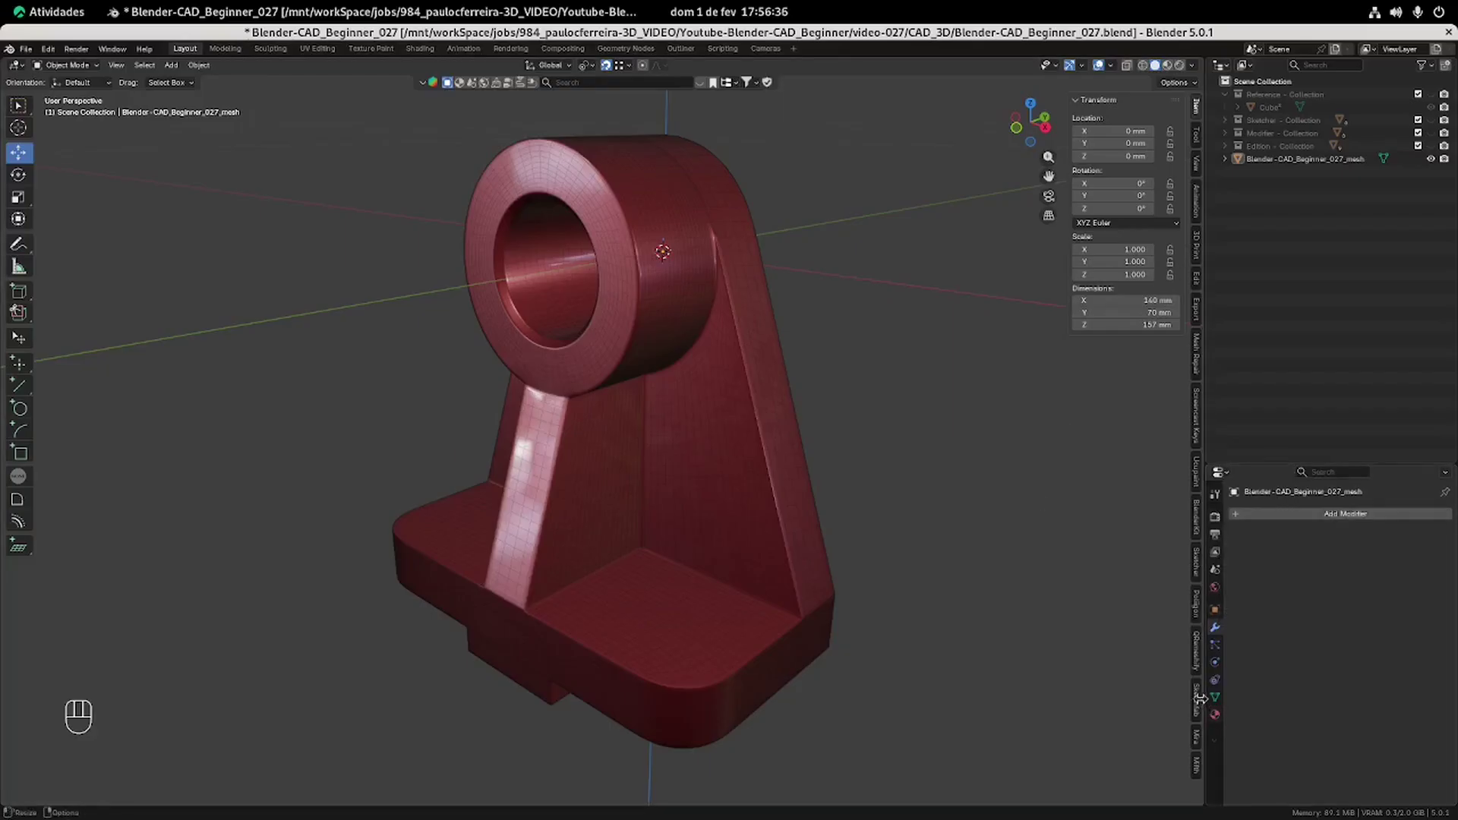
click(1197, 652)
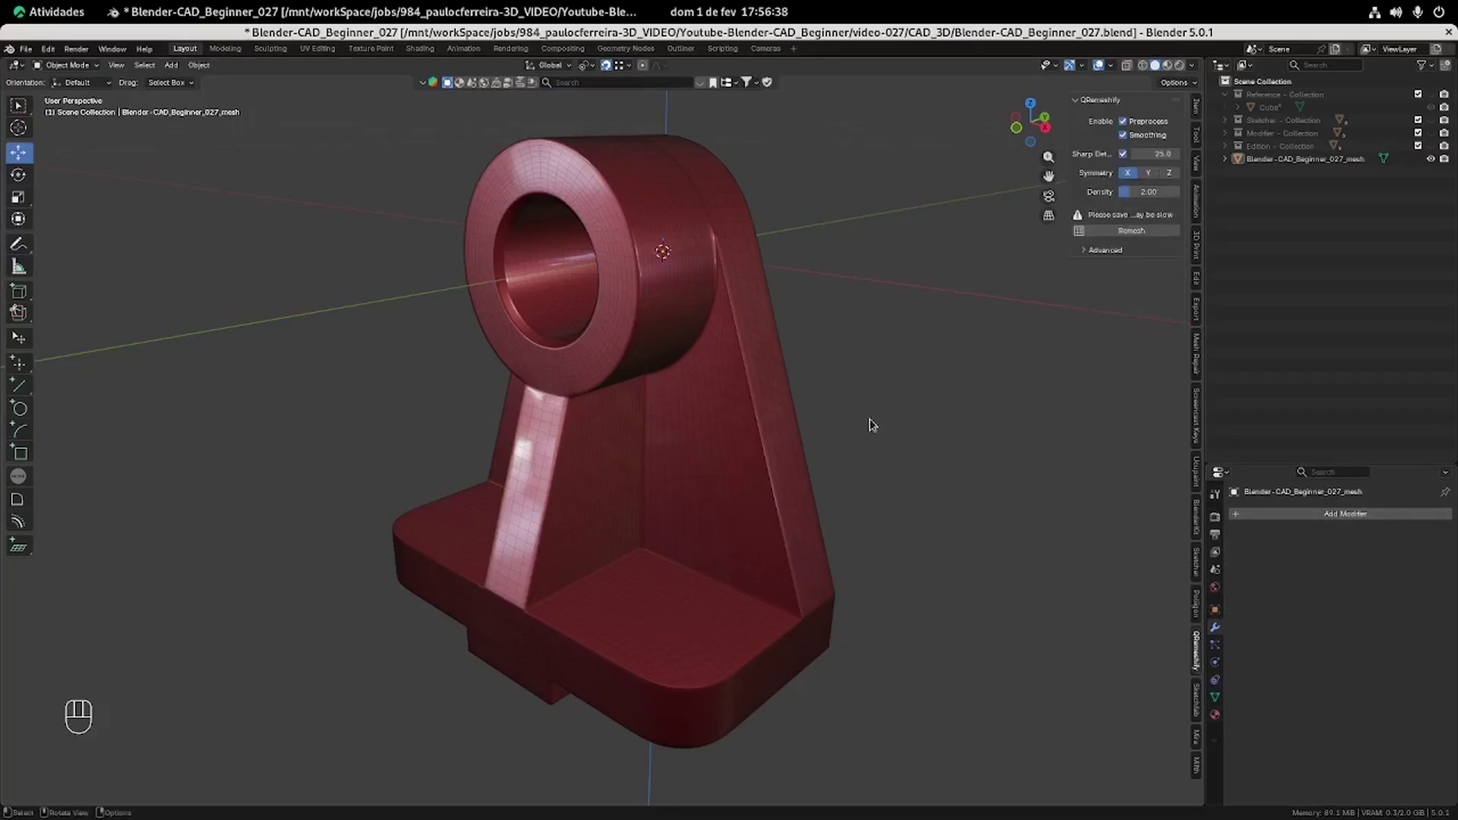
mouse_move(867, 406)
middle_down()
mouse_move(874, 392)
mouse_move(884, 418)
mouse_move(853, 398)
mouse_move(827, 403)
mouse_move(882, 424)
middle_up()
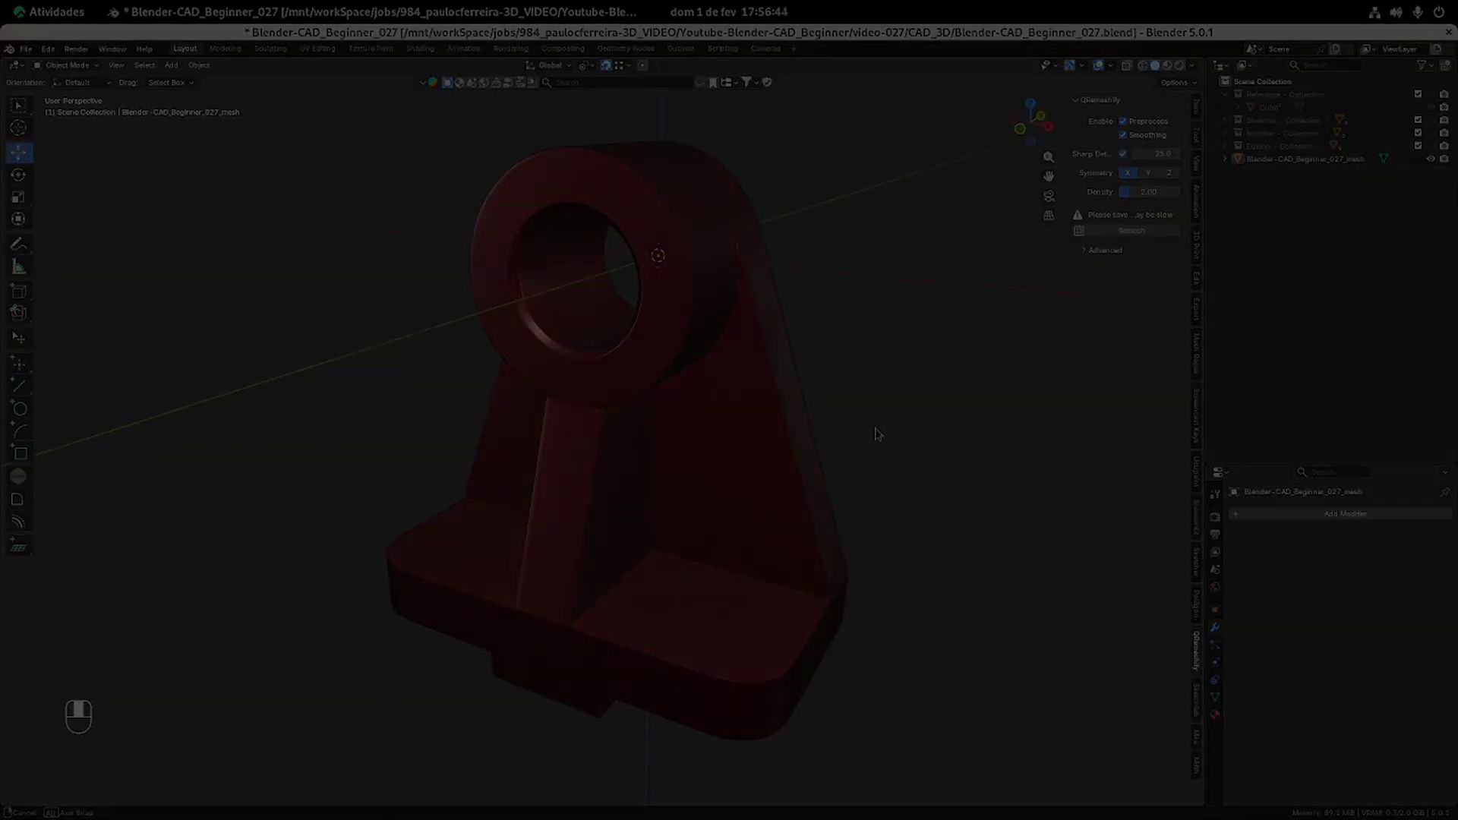